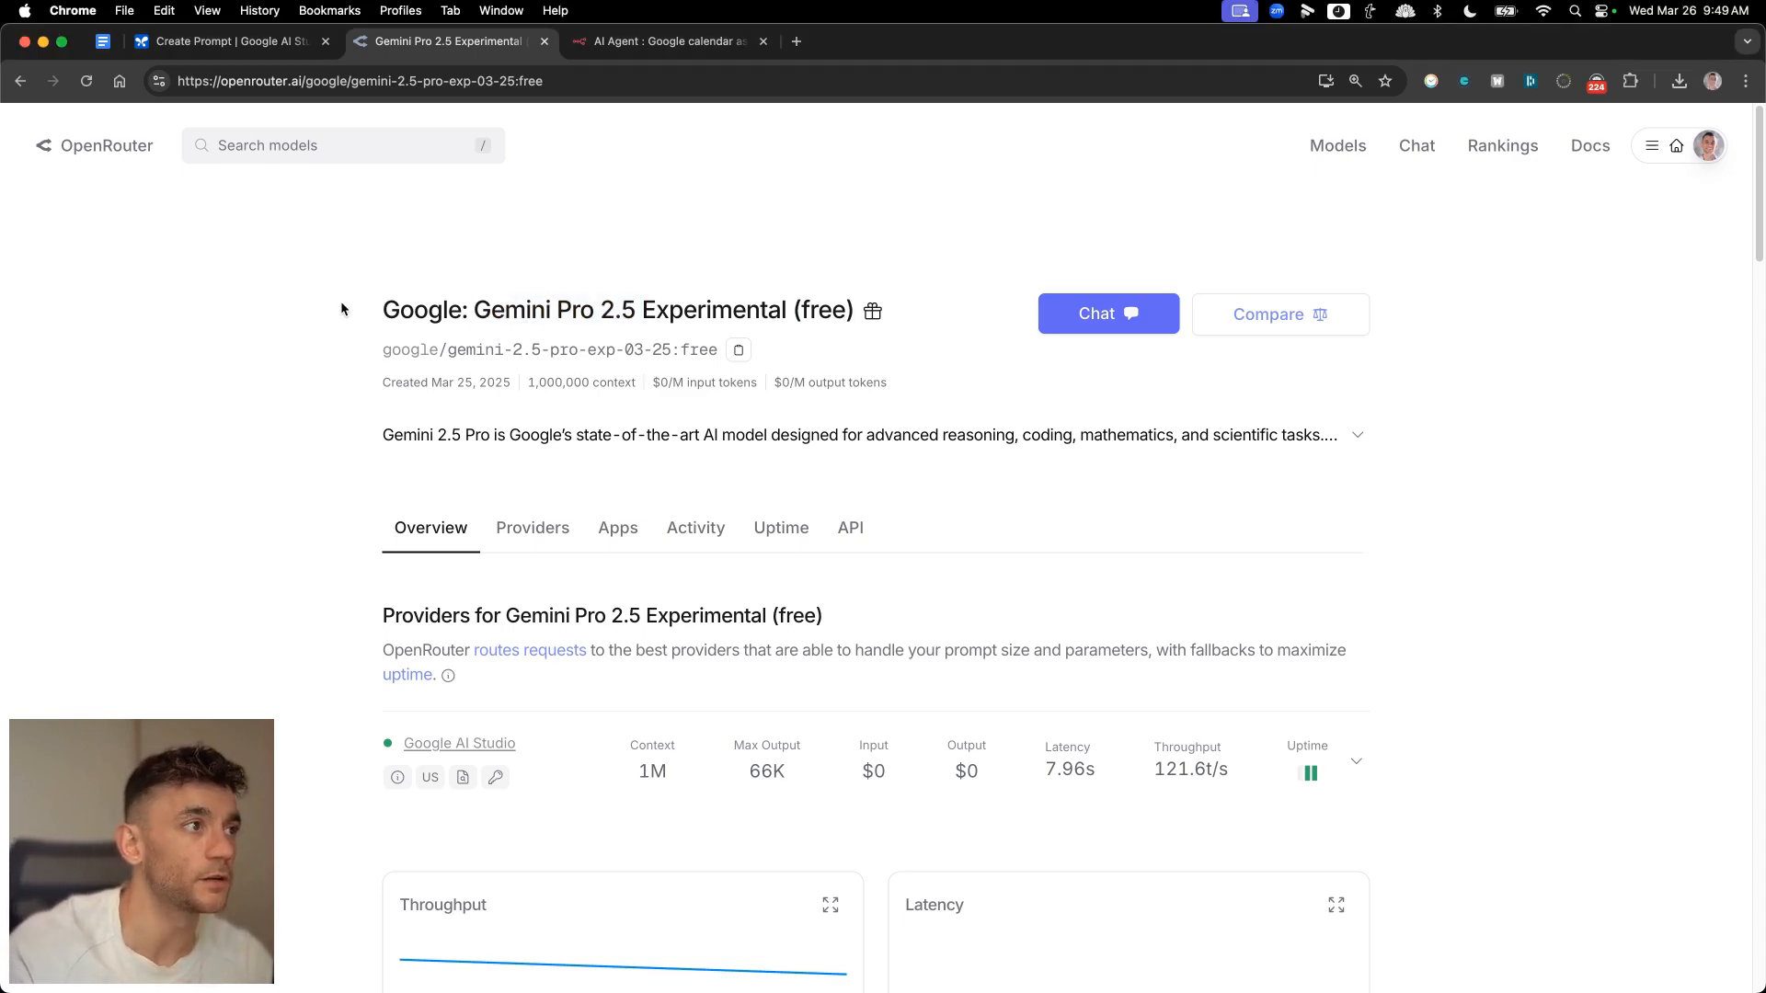
# - Review the OpenRouter page for Google: Gemini Pro 2.5 Experimental (free), including its provider, throughput, latency and app sections
pyautogui.moveTo(339, 311); pyautogui.dragTo(870, 319)
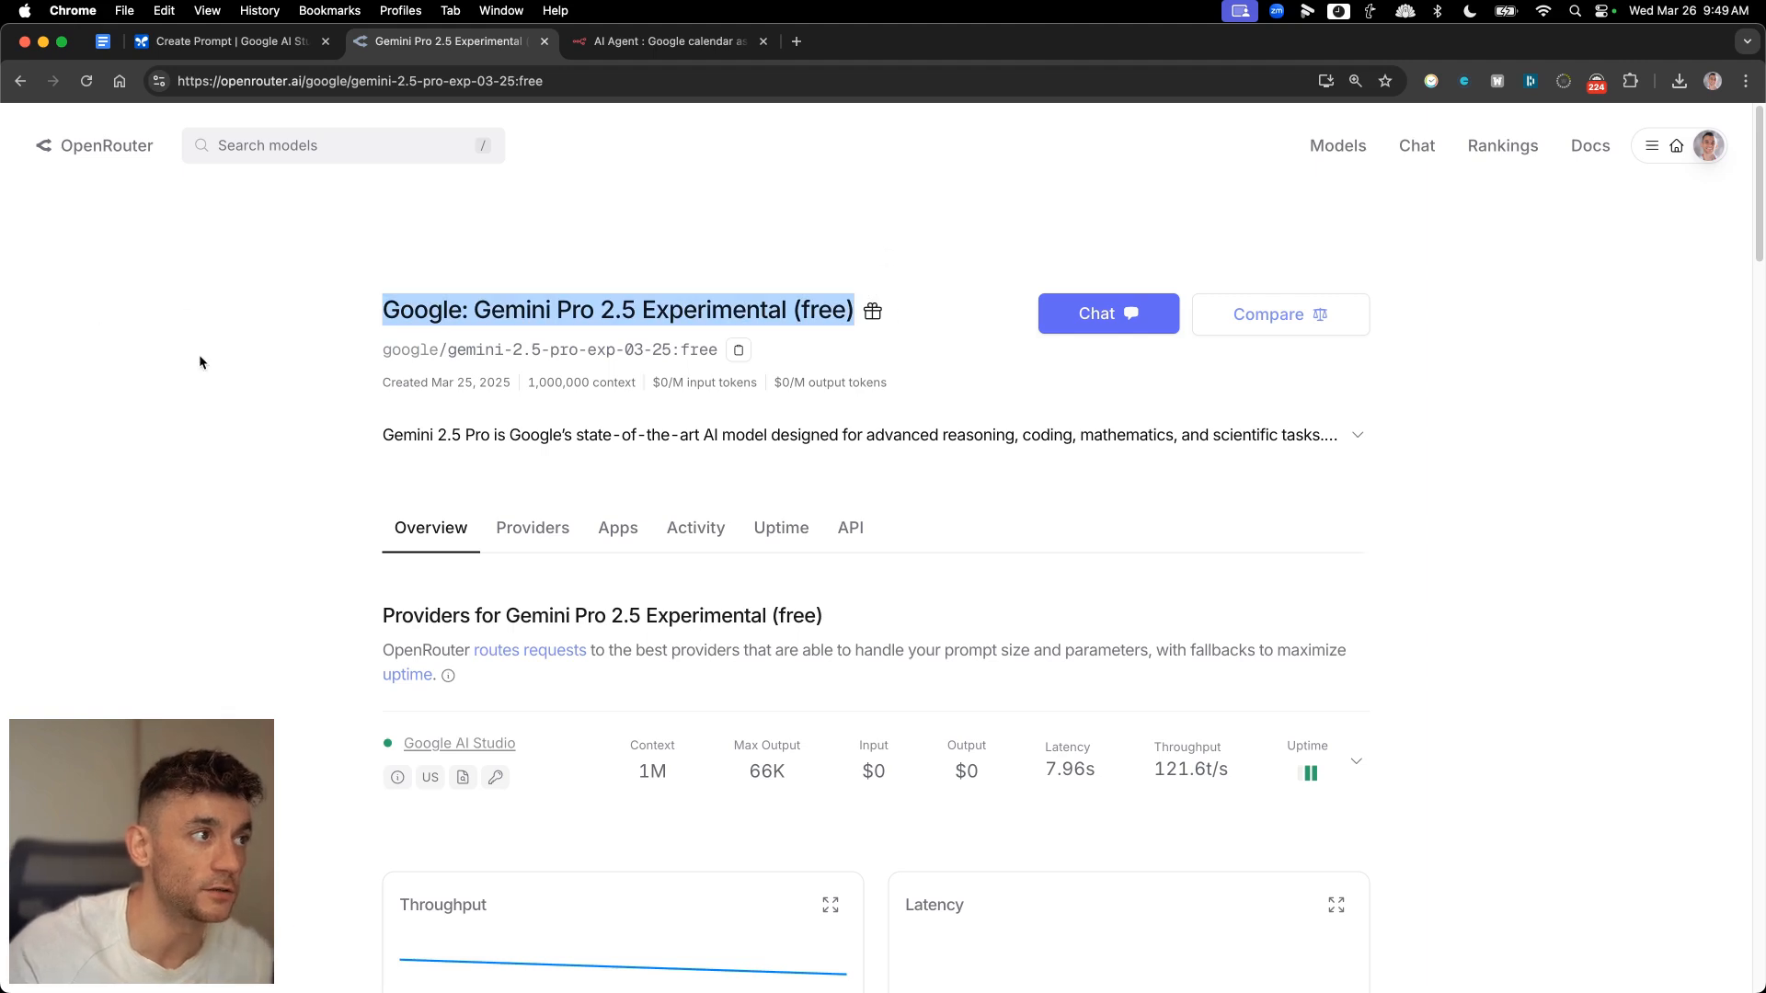
pyautogui.click(383, 394)
pyautogui.scroll(-5, 311, 487)
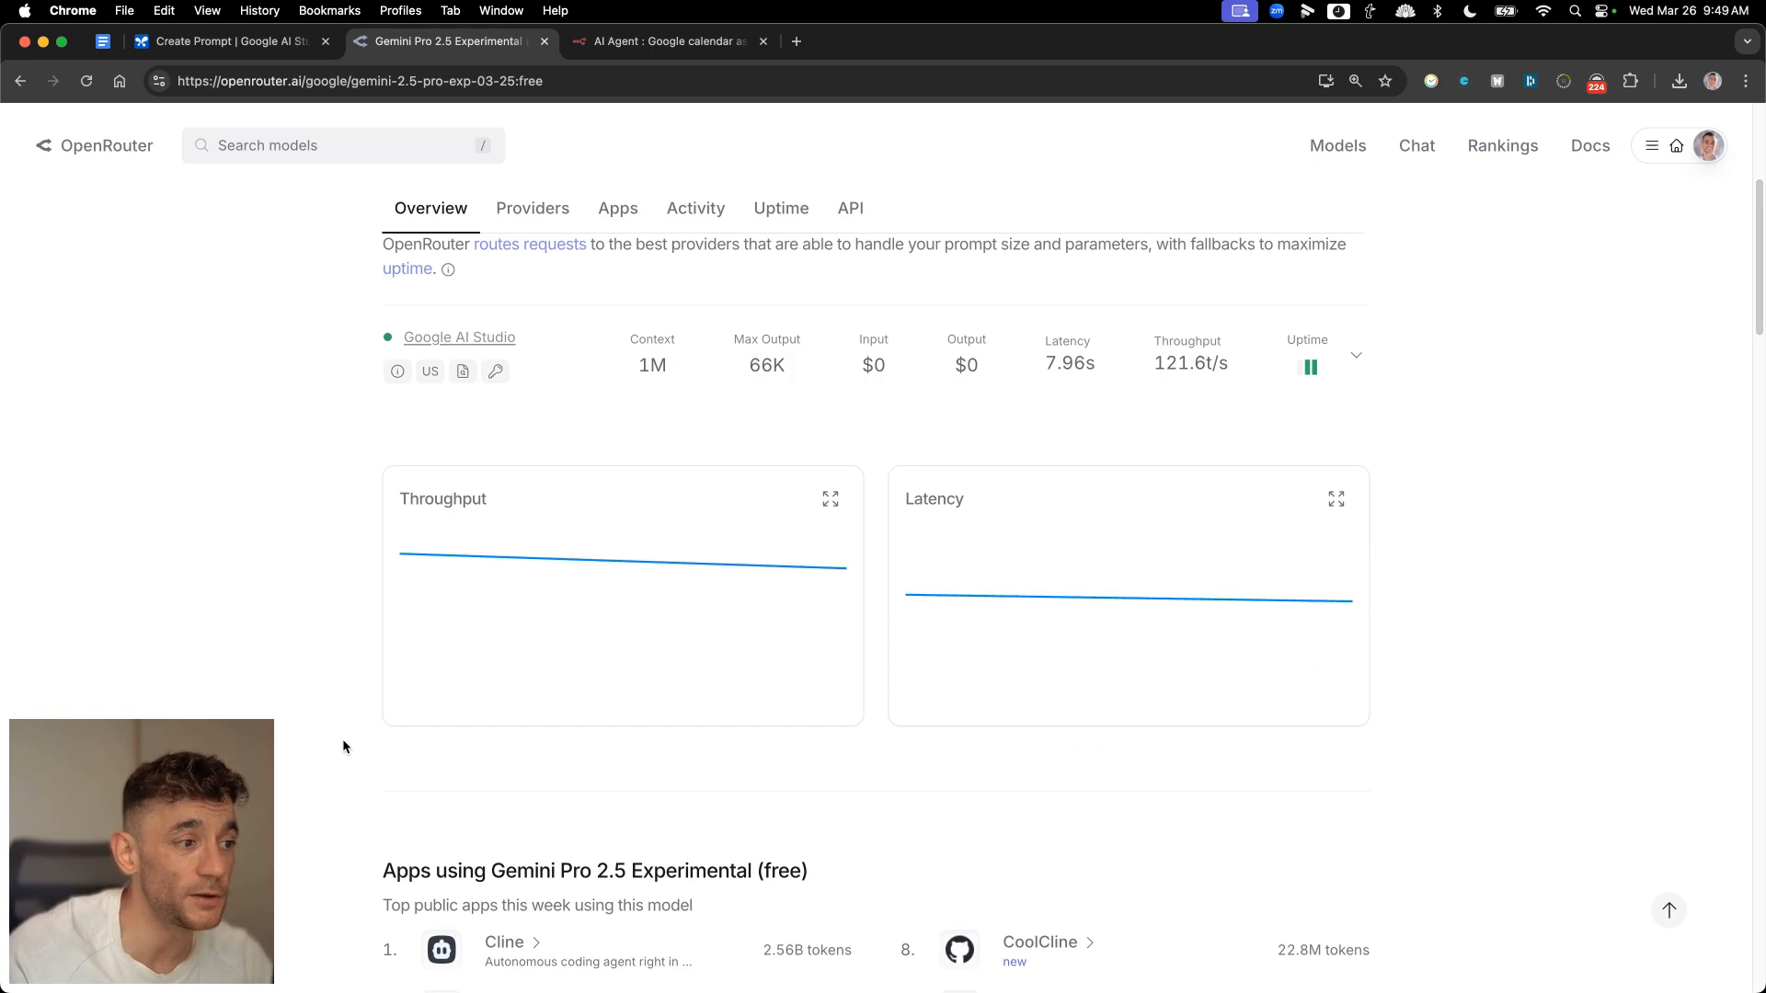
pyautogui.scroll(-6, 342, 746)
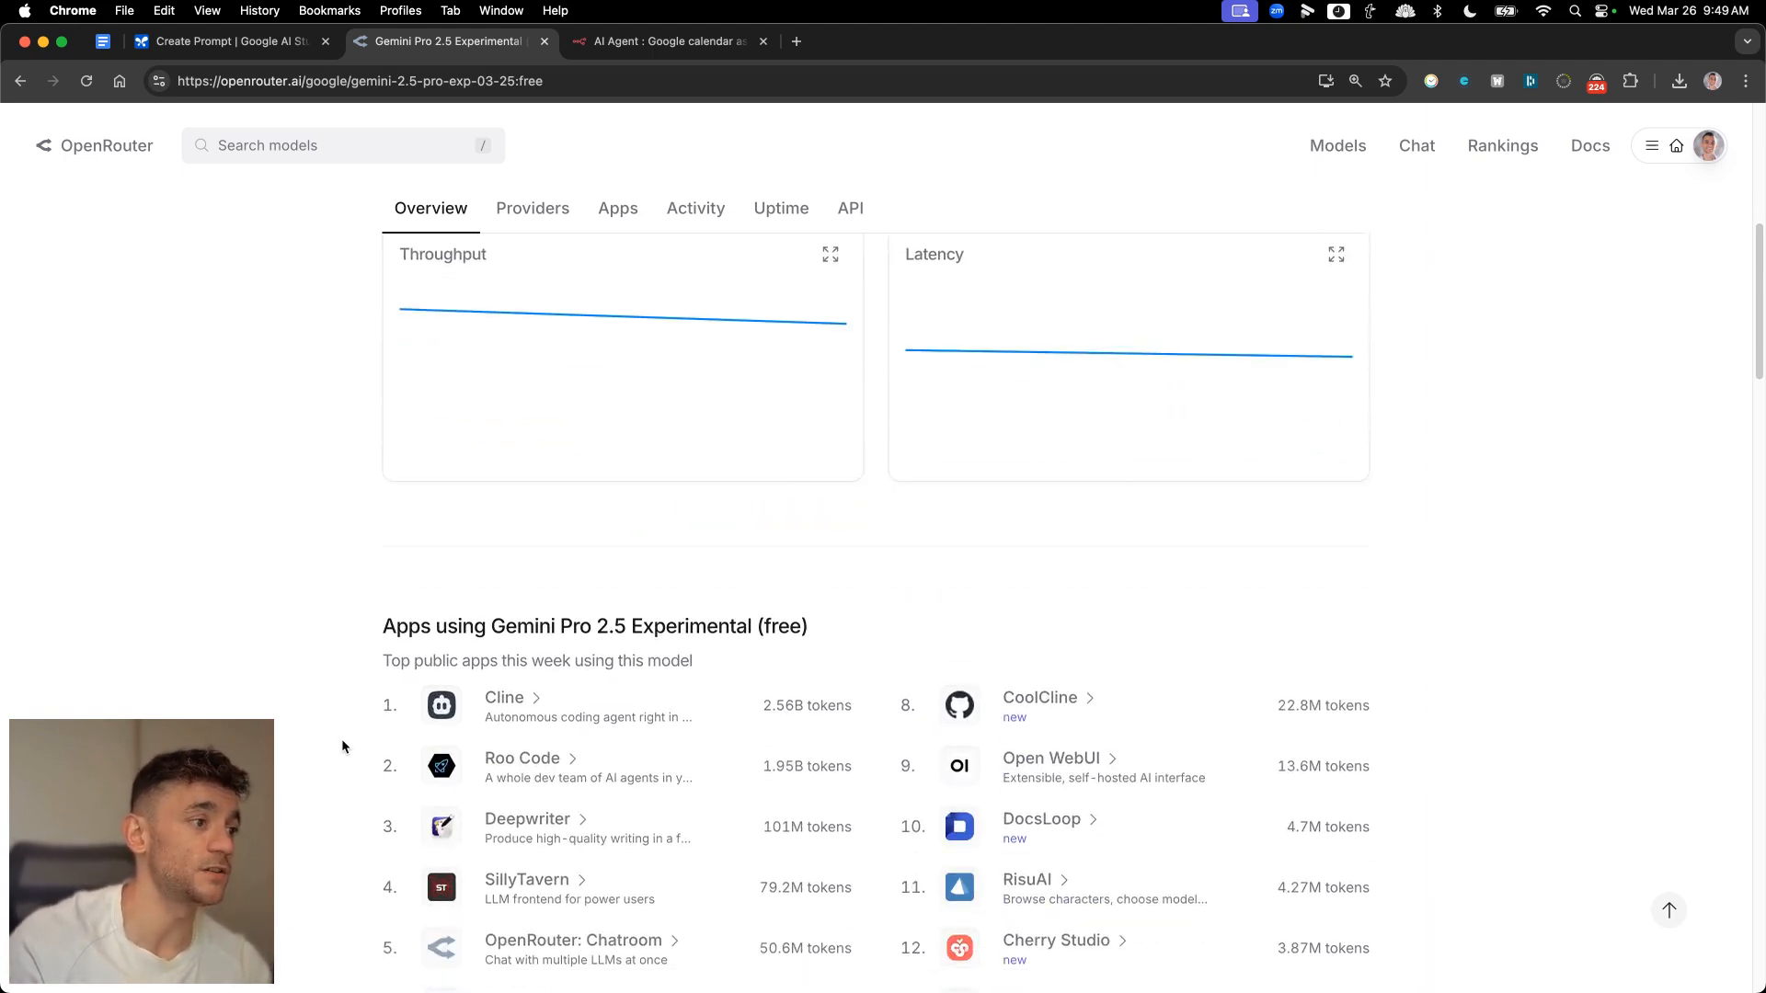
pyautogui.scroll(15, 339, 741)
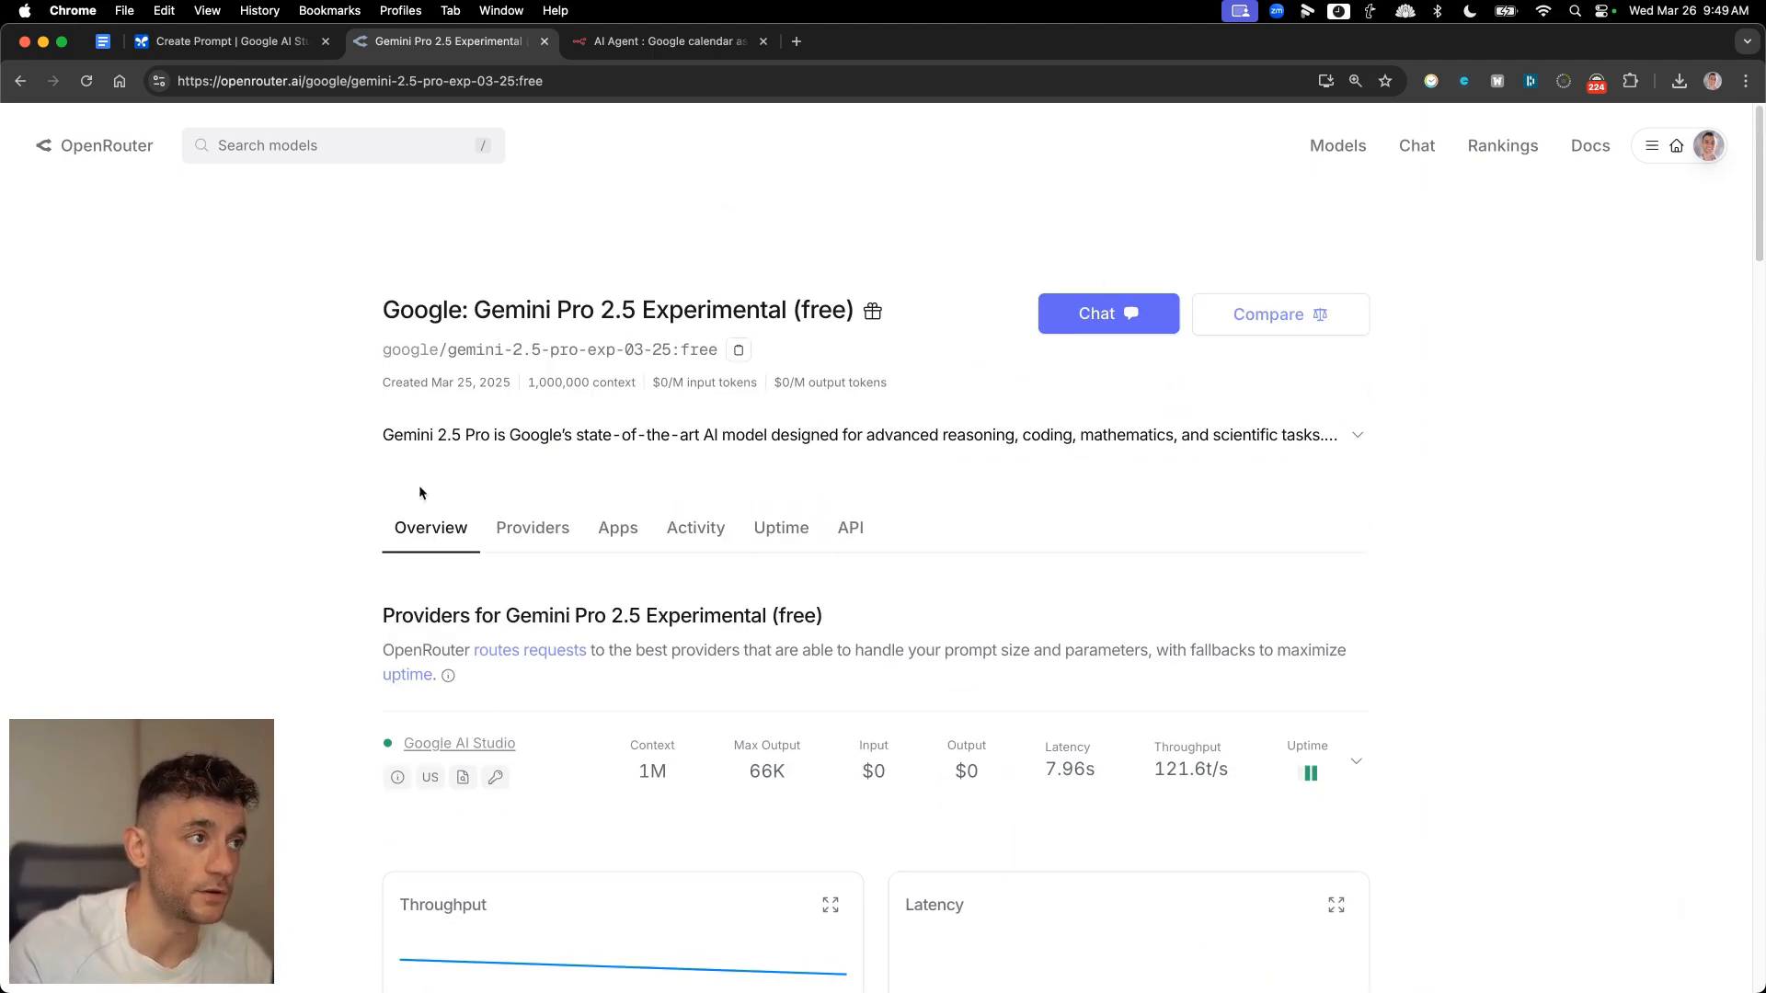
# - Switch to n8n, sign in to the cloud account with the prefilled account name, and create a new workflow
pyautogui.click(634, 45)
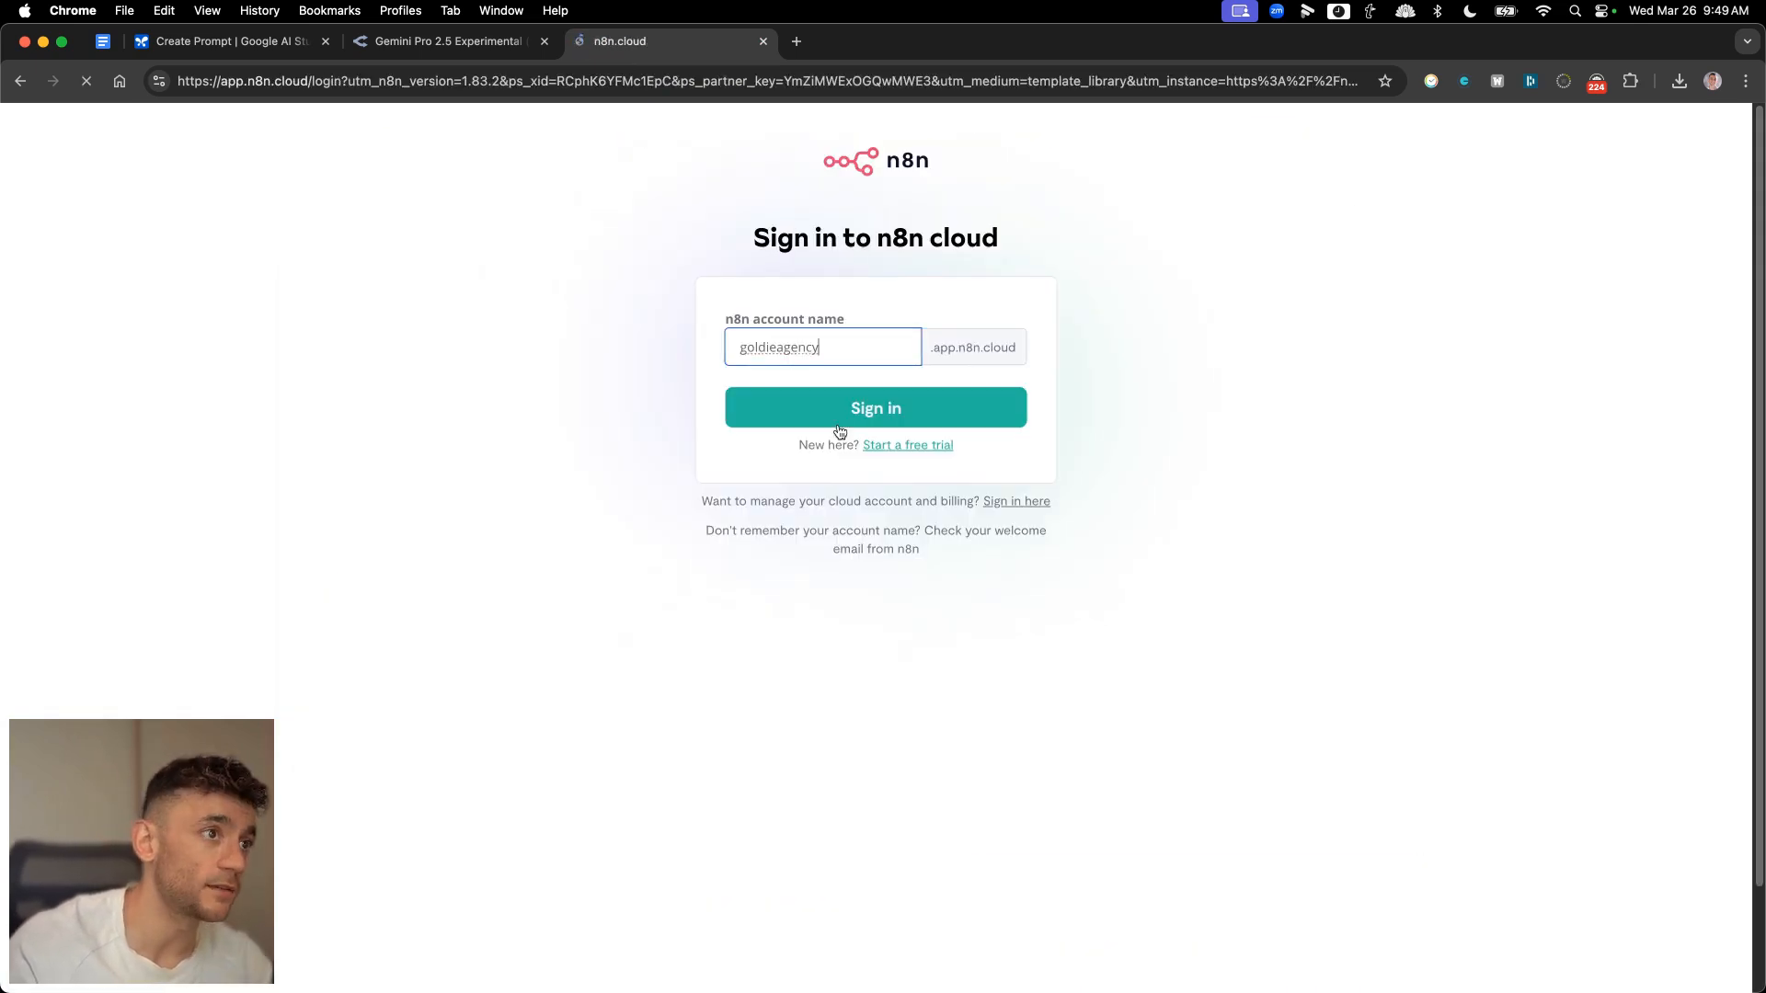
pyautogui.click(838, 424)
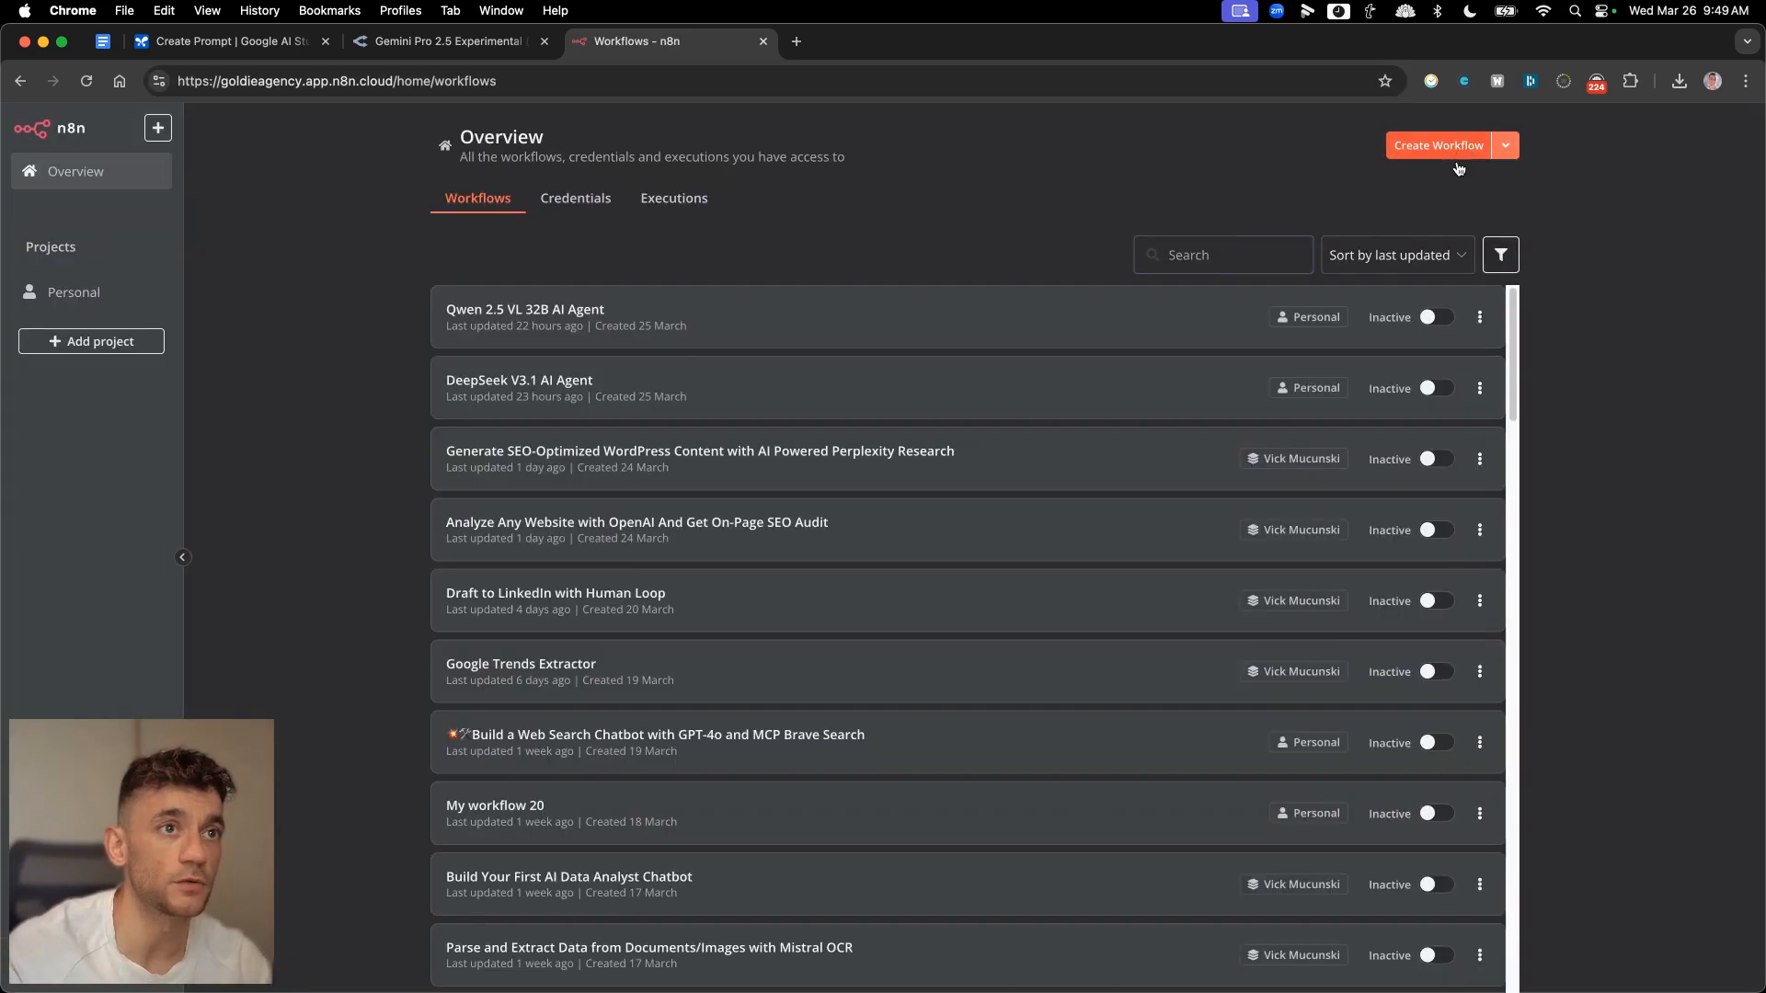
pyautogui.click(1460, 151)
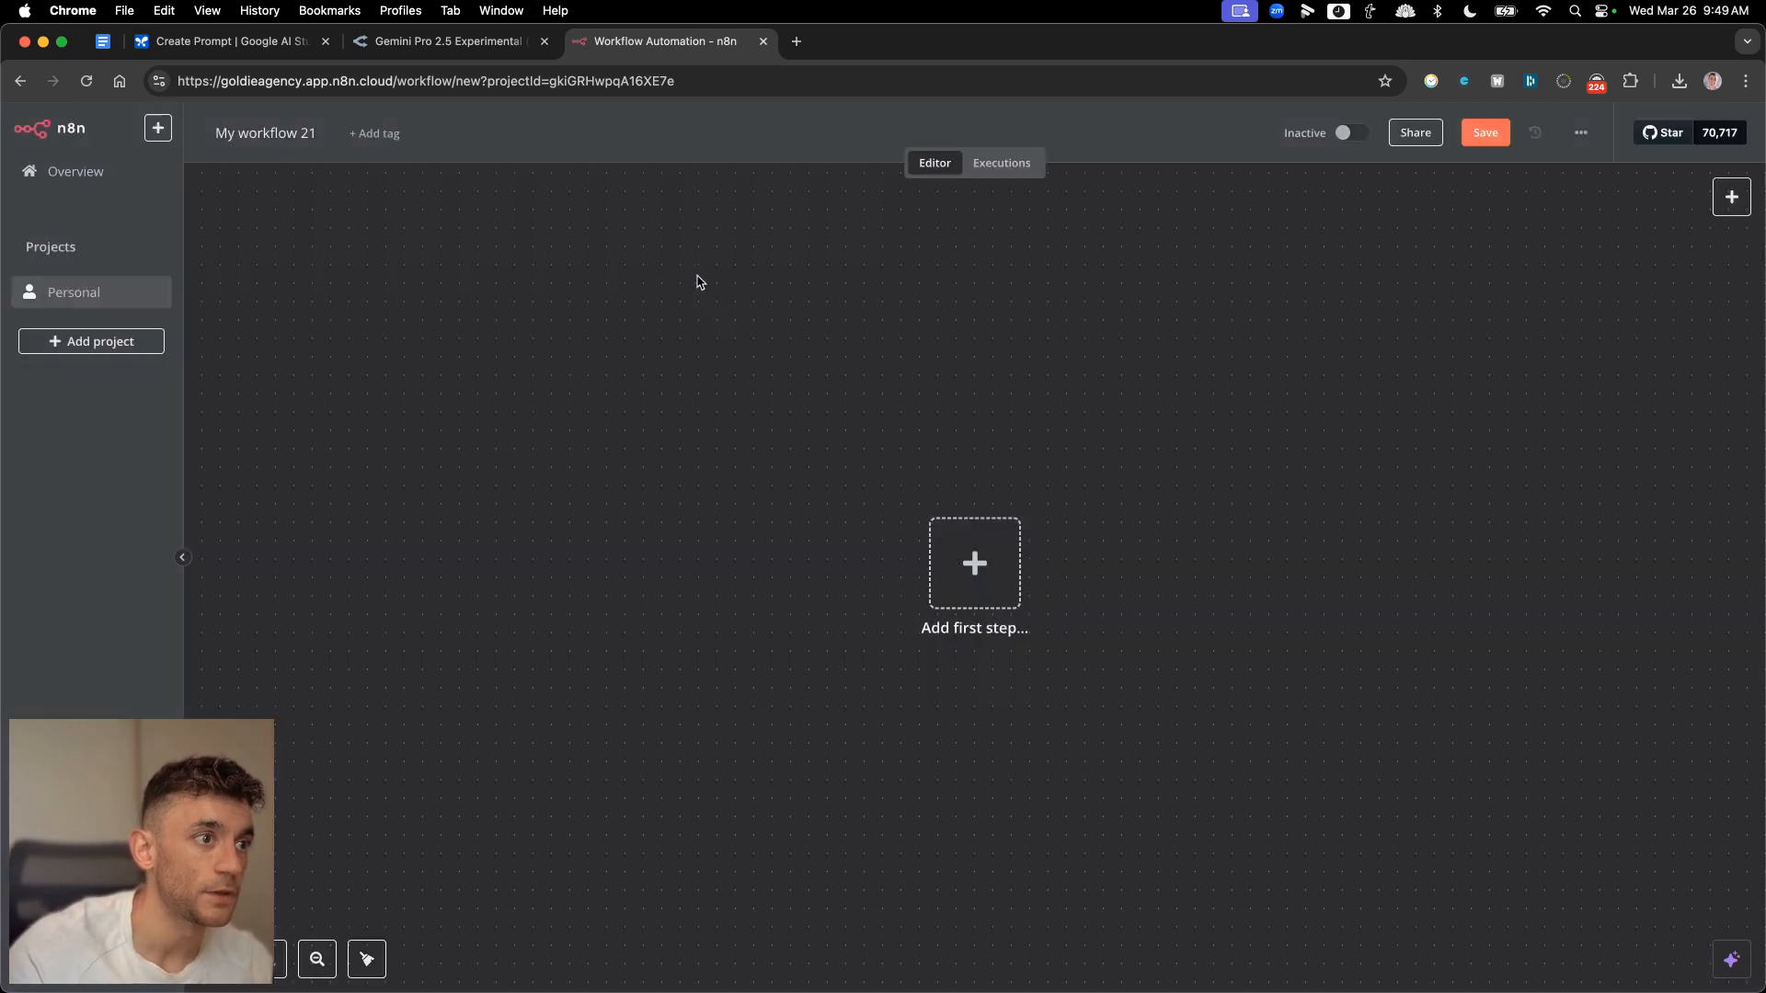
# - Add a chat message trigger as the workflow's first step and return to the canvas with its default settings
pyautogui.click(974, 563)
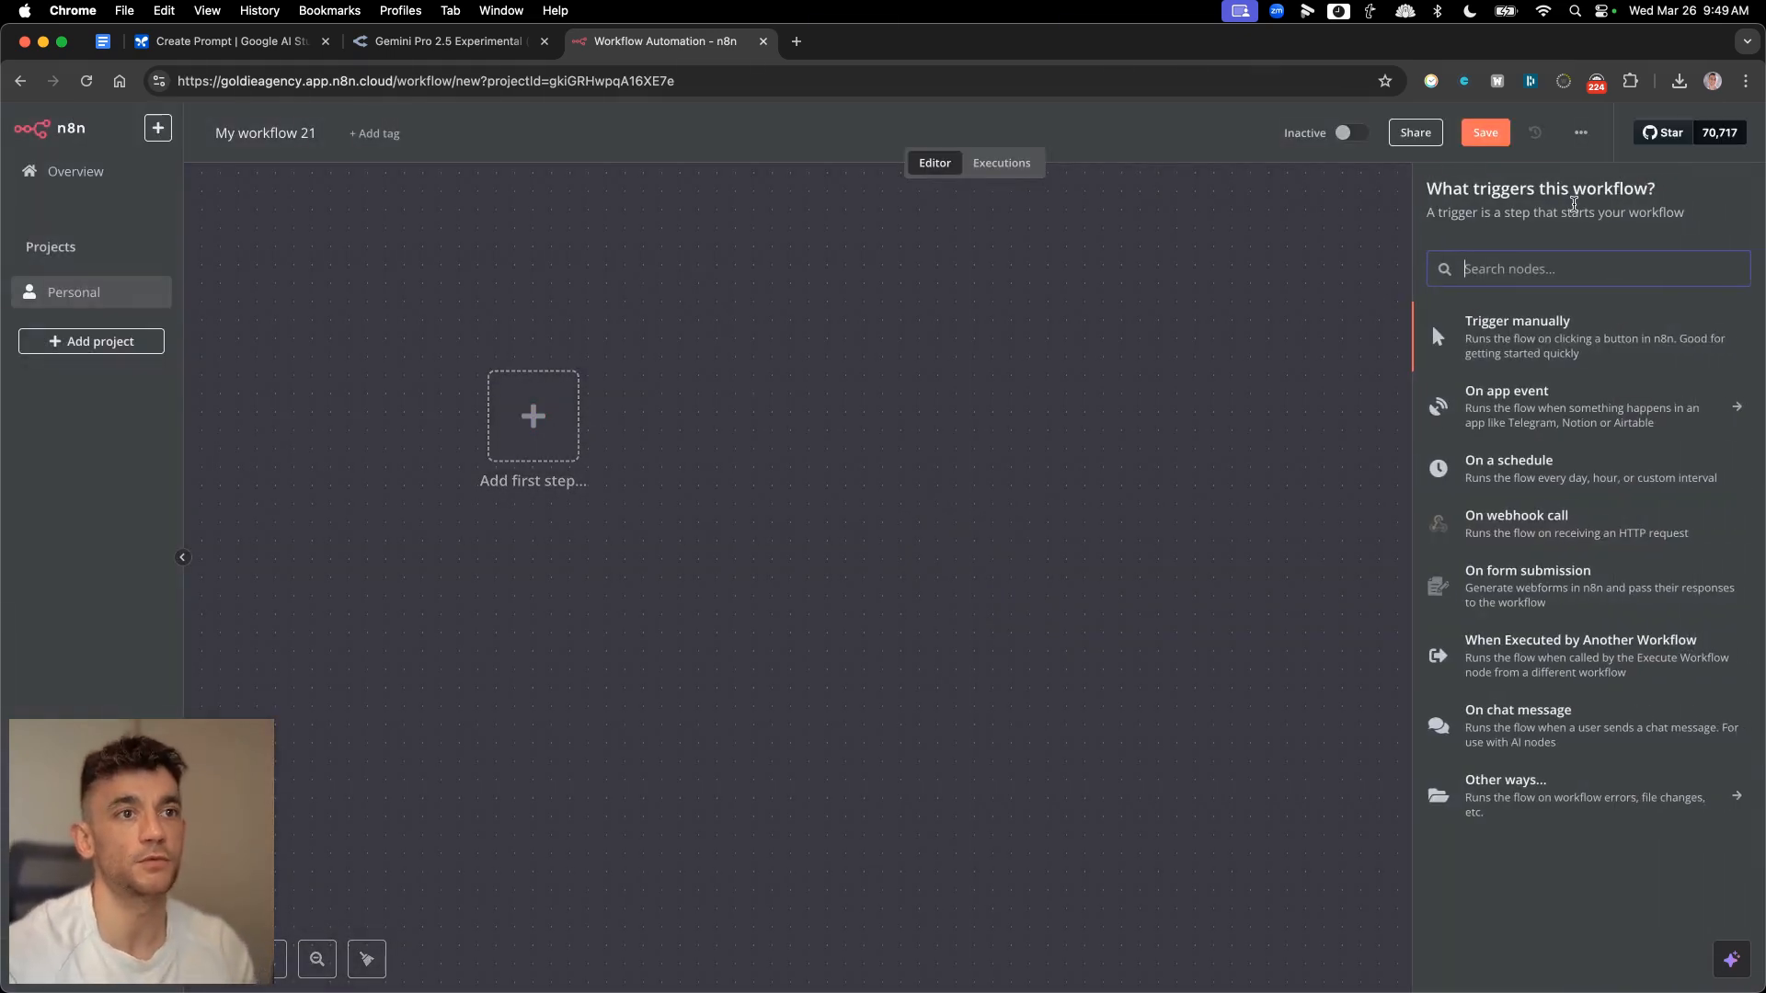
pyautogui.write('chat')
pyautogui.click(1566, 316)
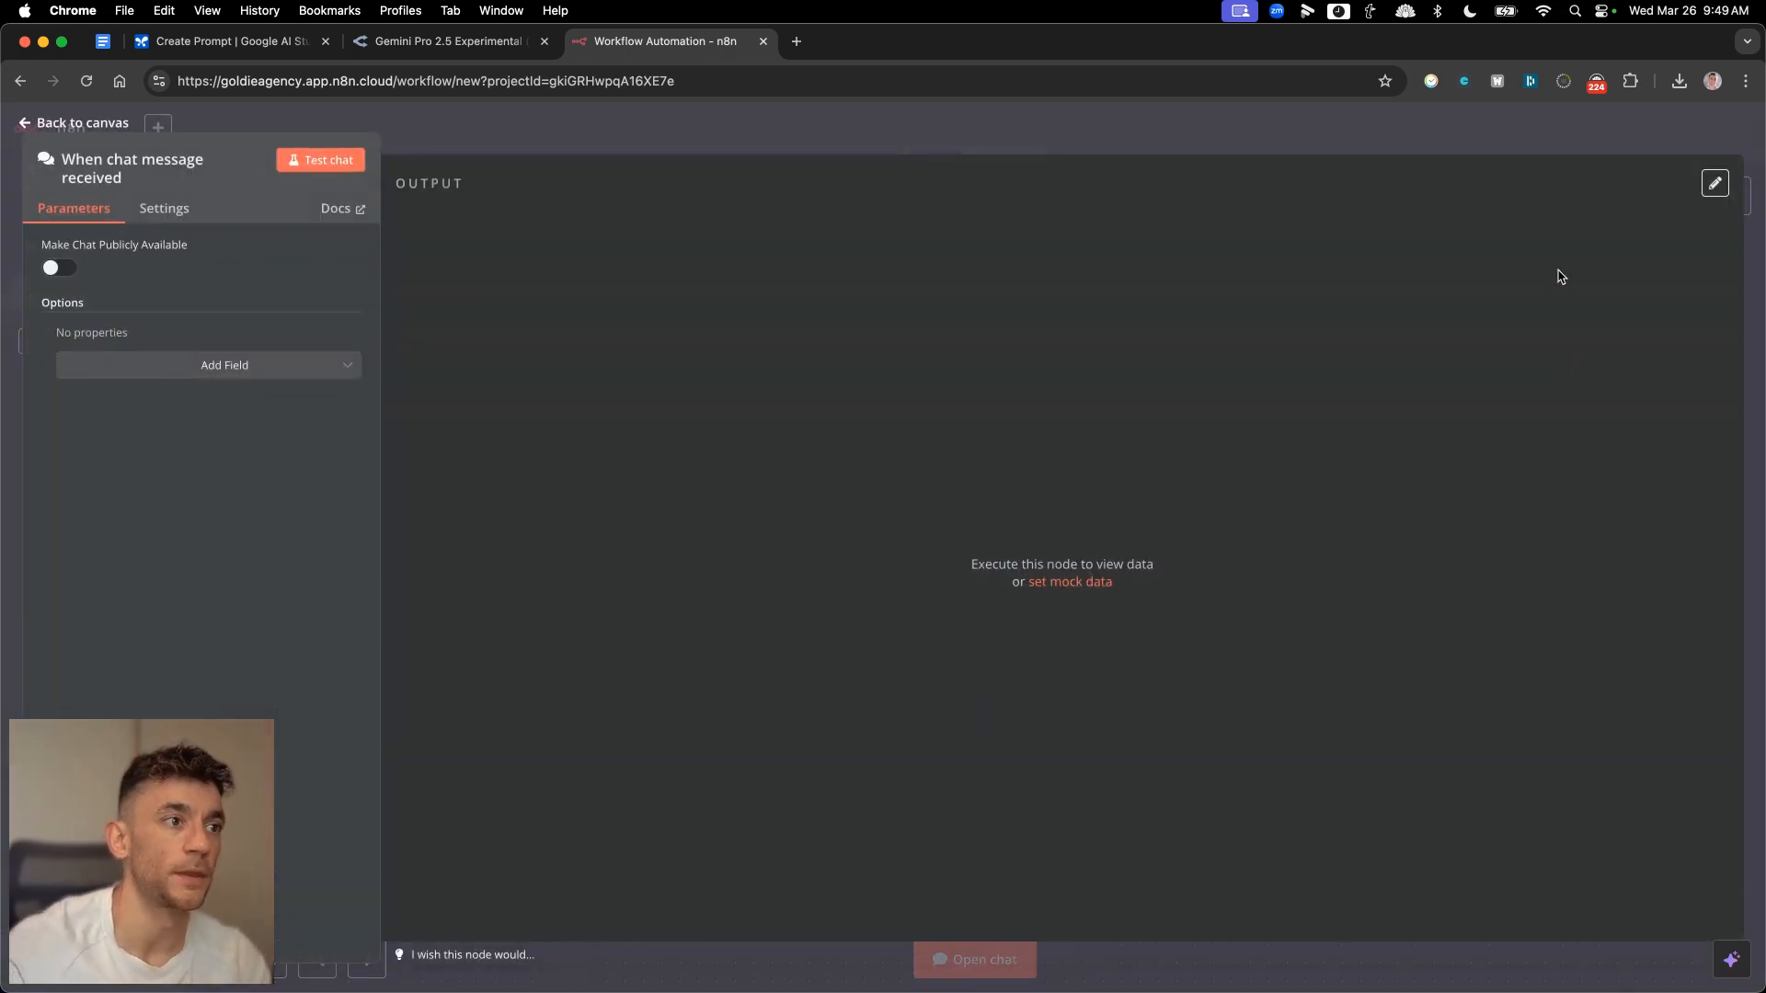
pyautogui.press('Escape')
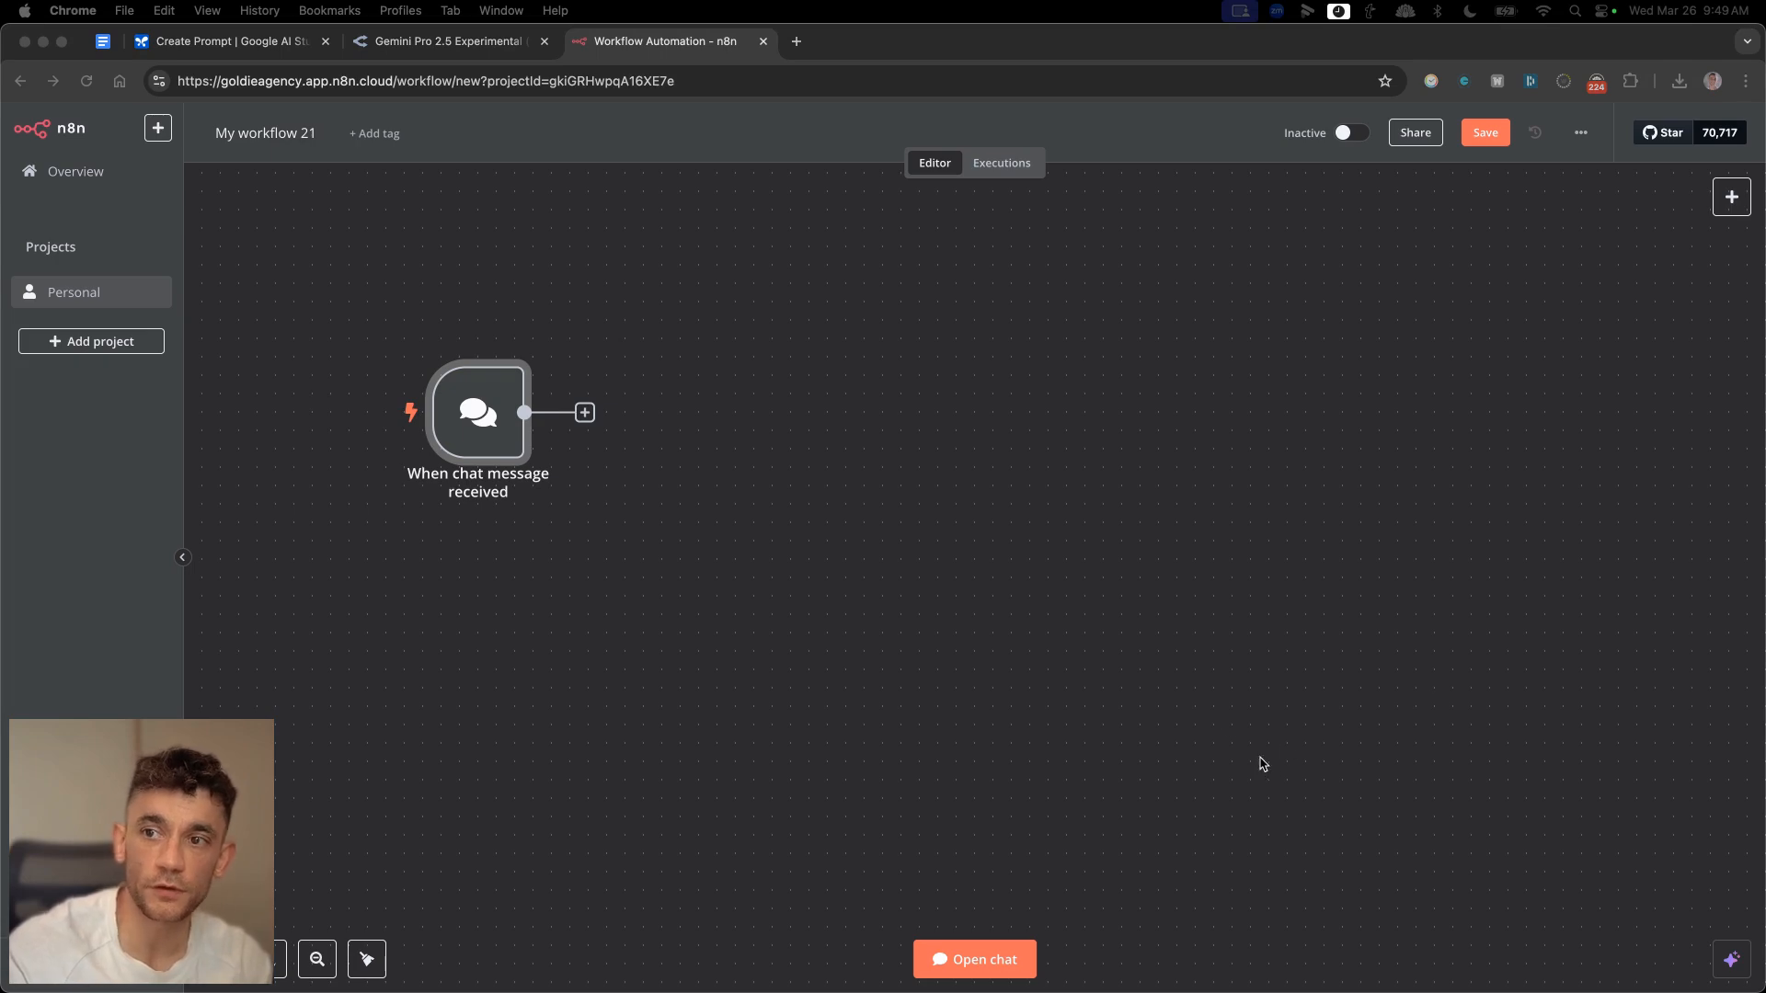
# - Add an AI Agent node after the chat trigger, keeping its default parameters without any extra options
pyautogui.click(583, 412)
pyautogui.click(583, 412)
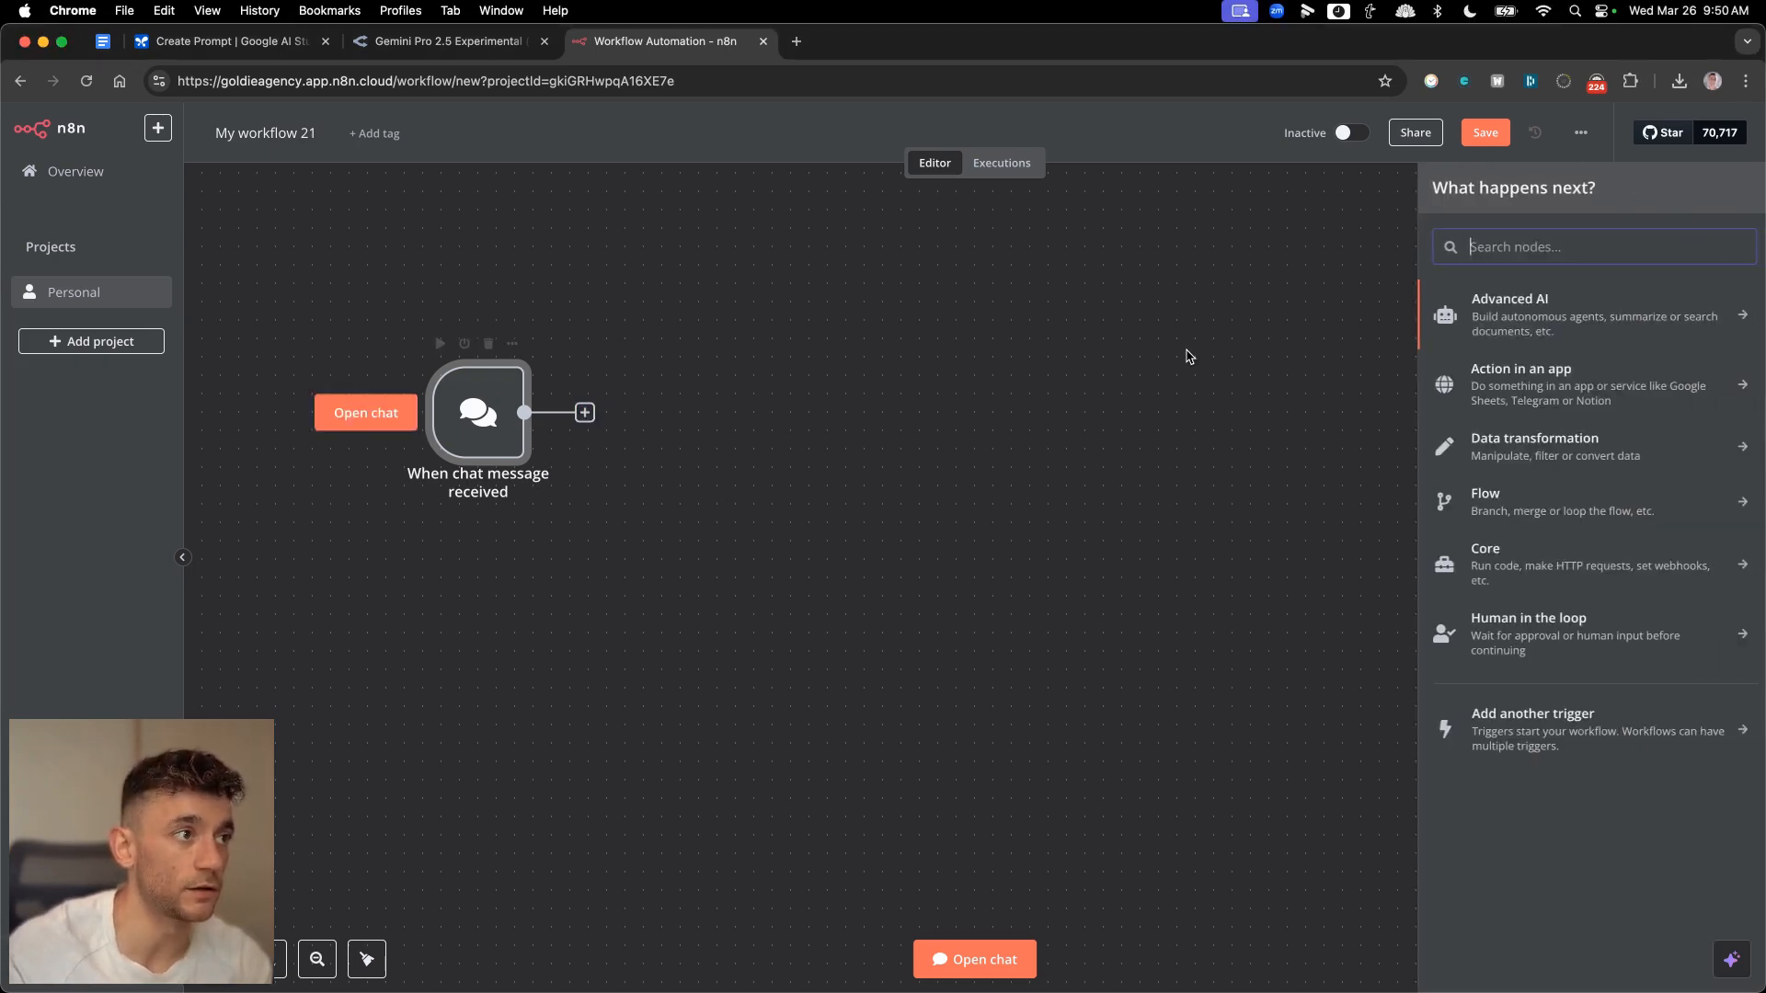
pyautogui.write('ai agent')
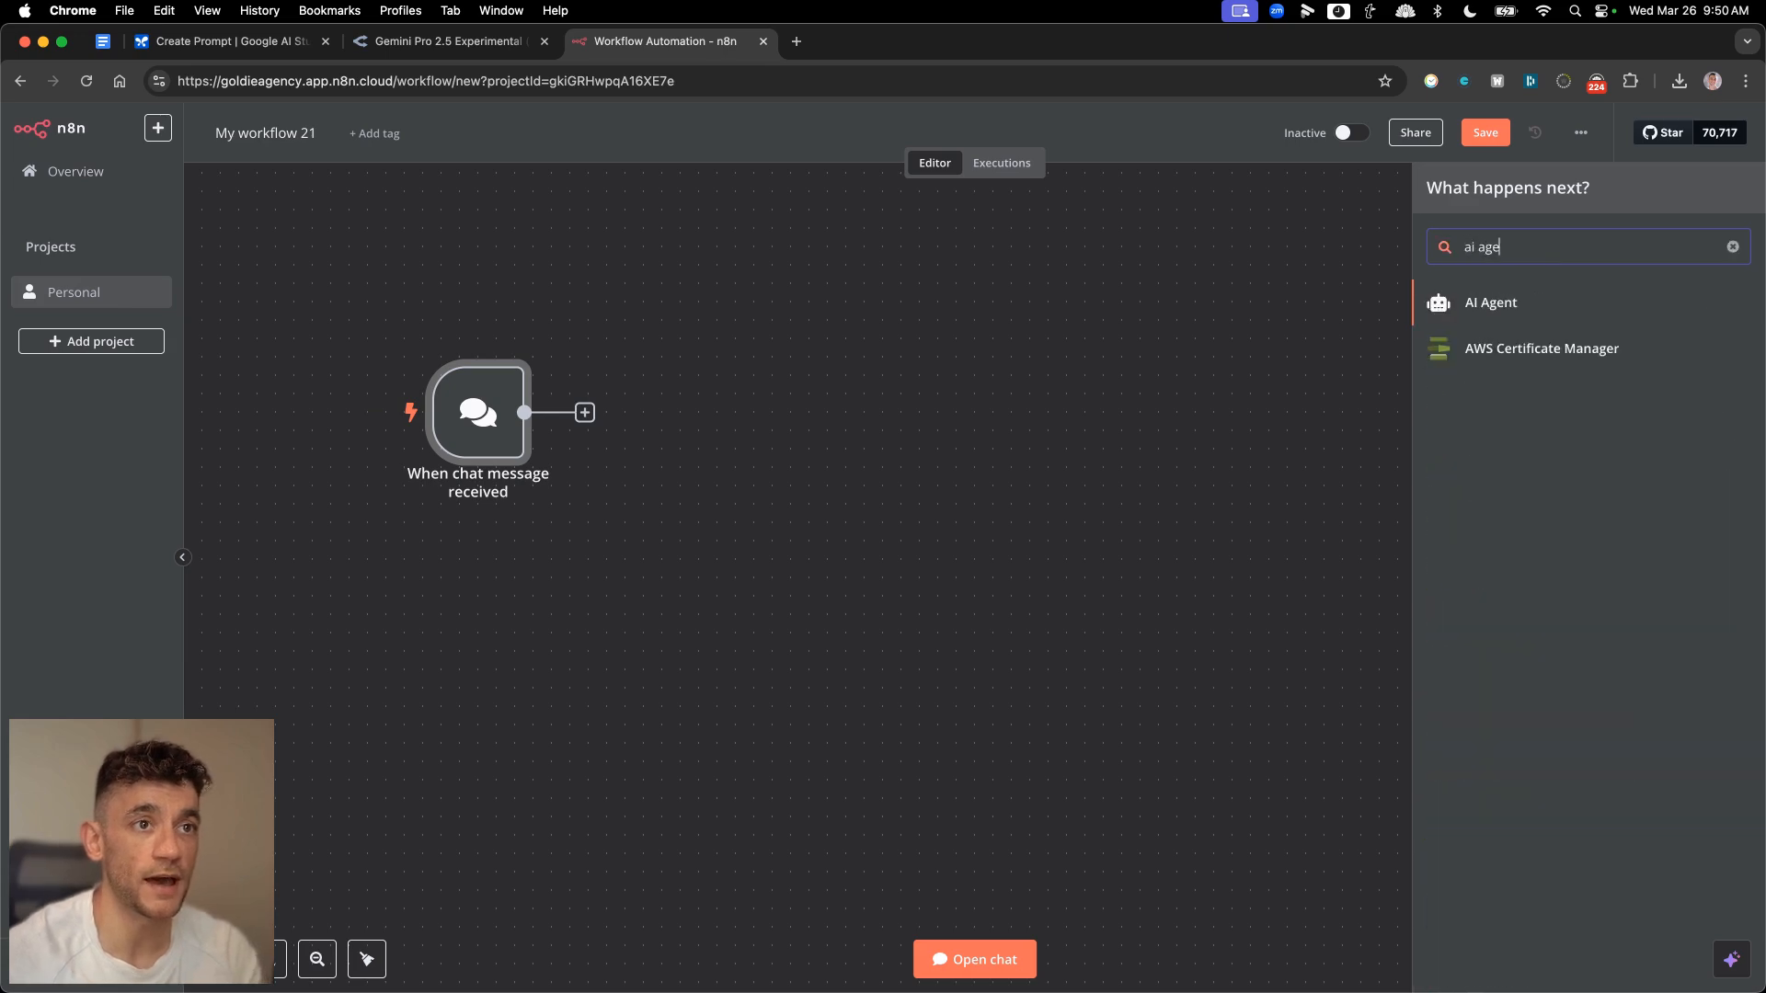
pyautogui.click(1493, 302)
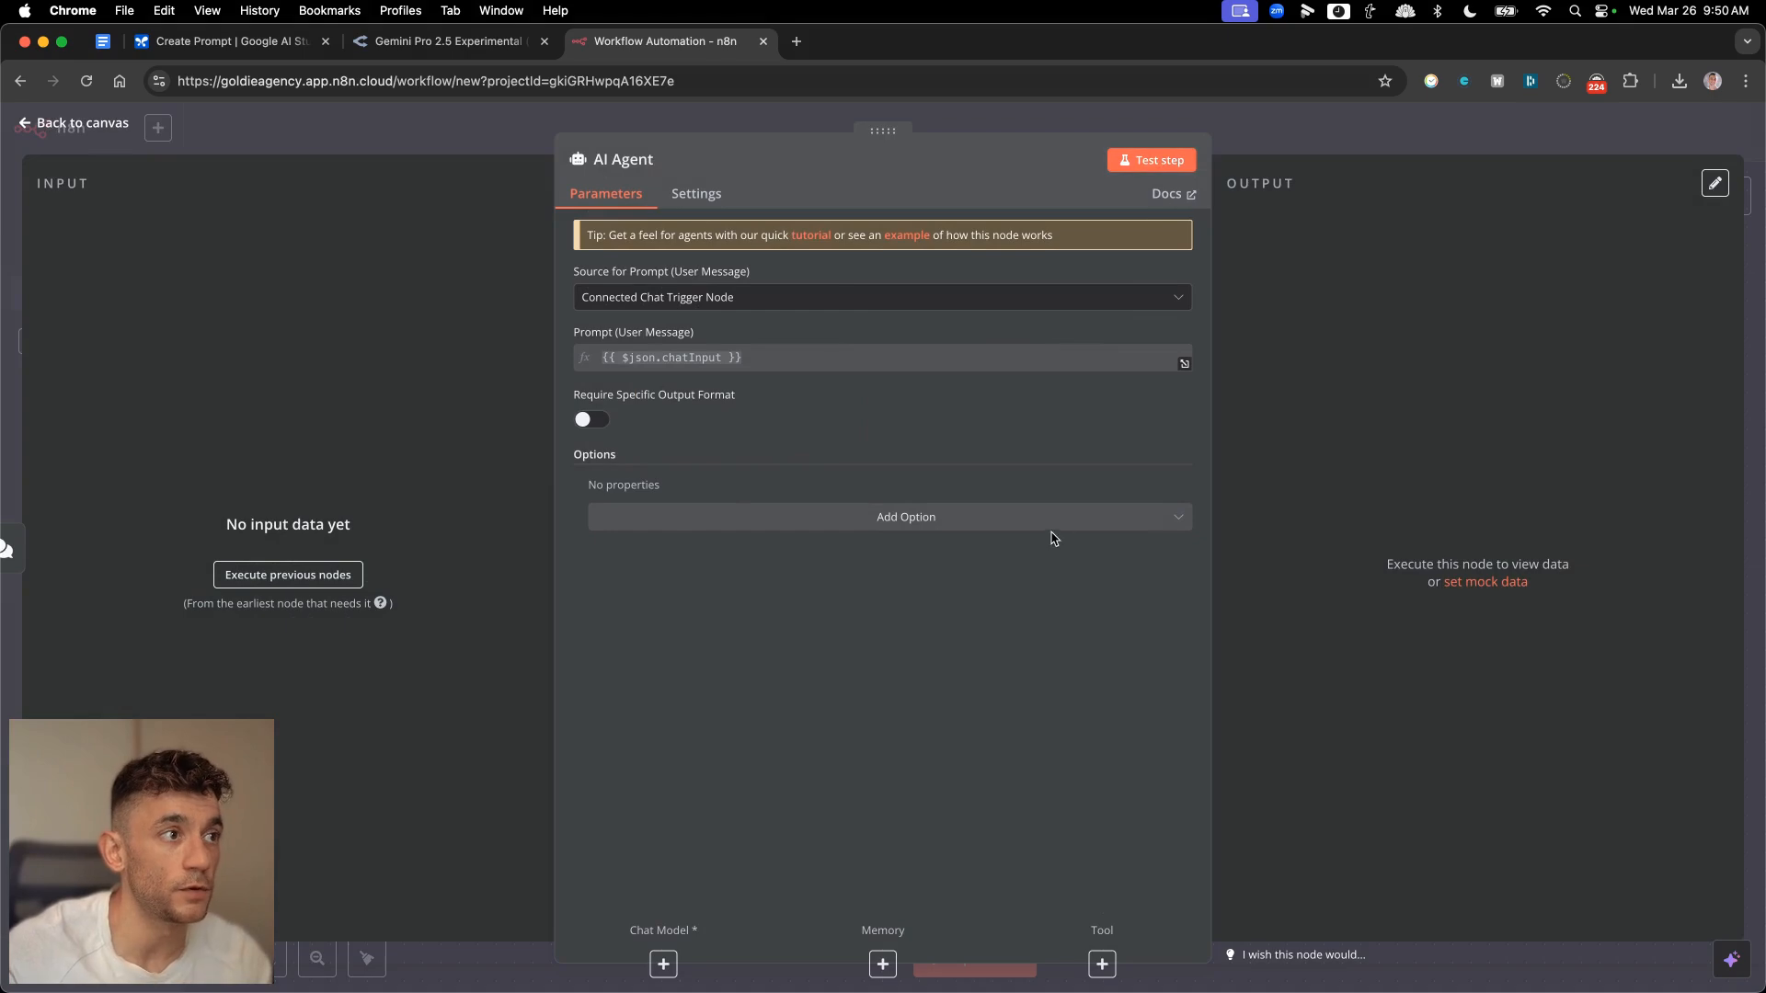
pyautogui.click(929, 524)
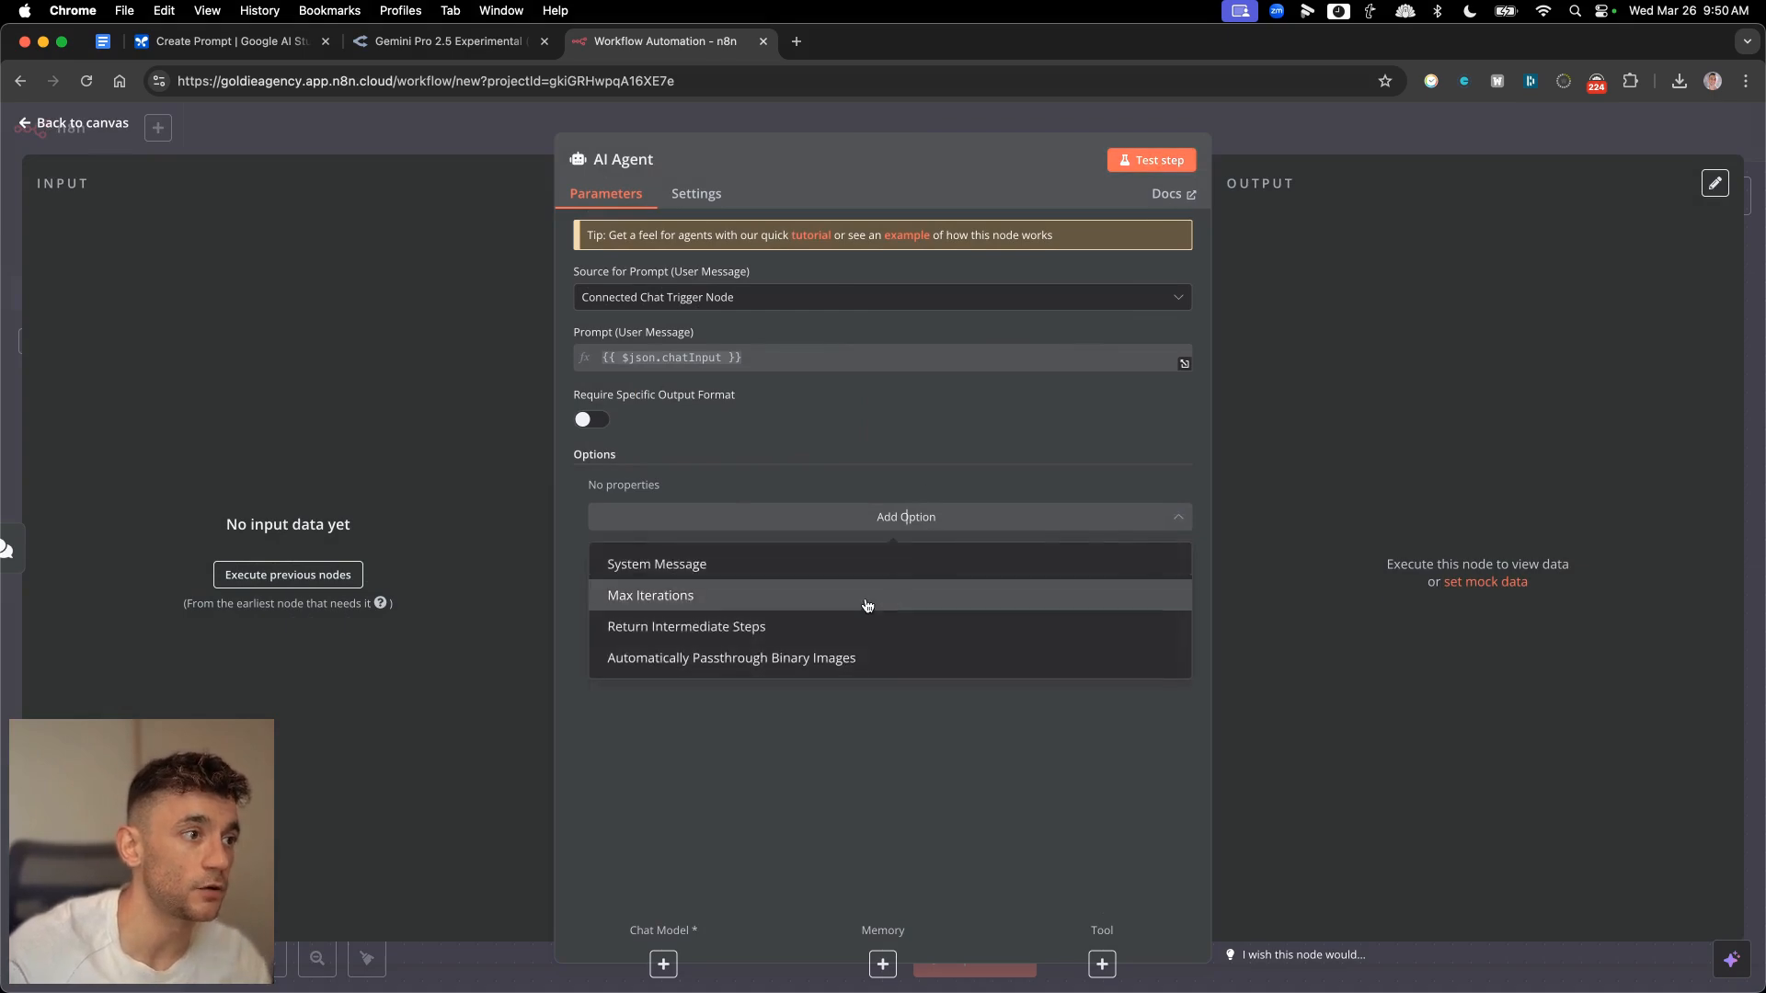
pyautogui.click(709, 796)
pyautogui.press('Escape')
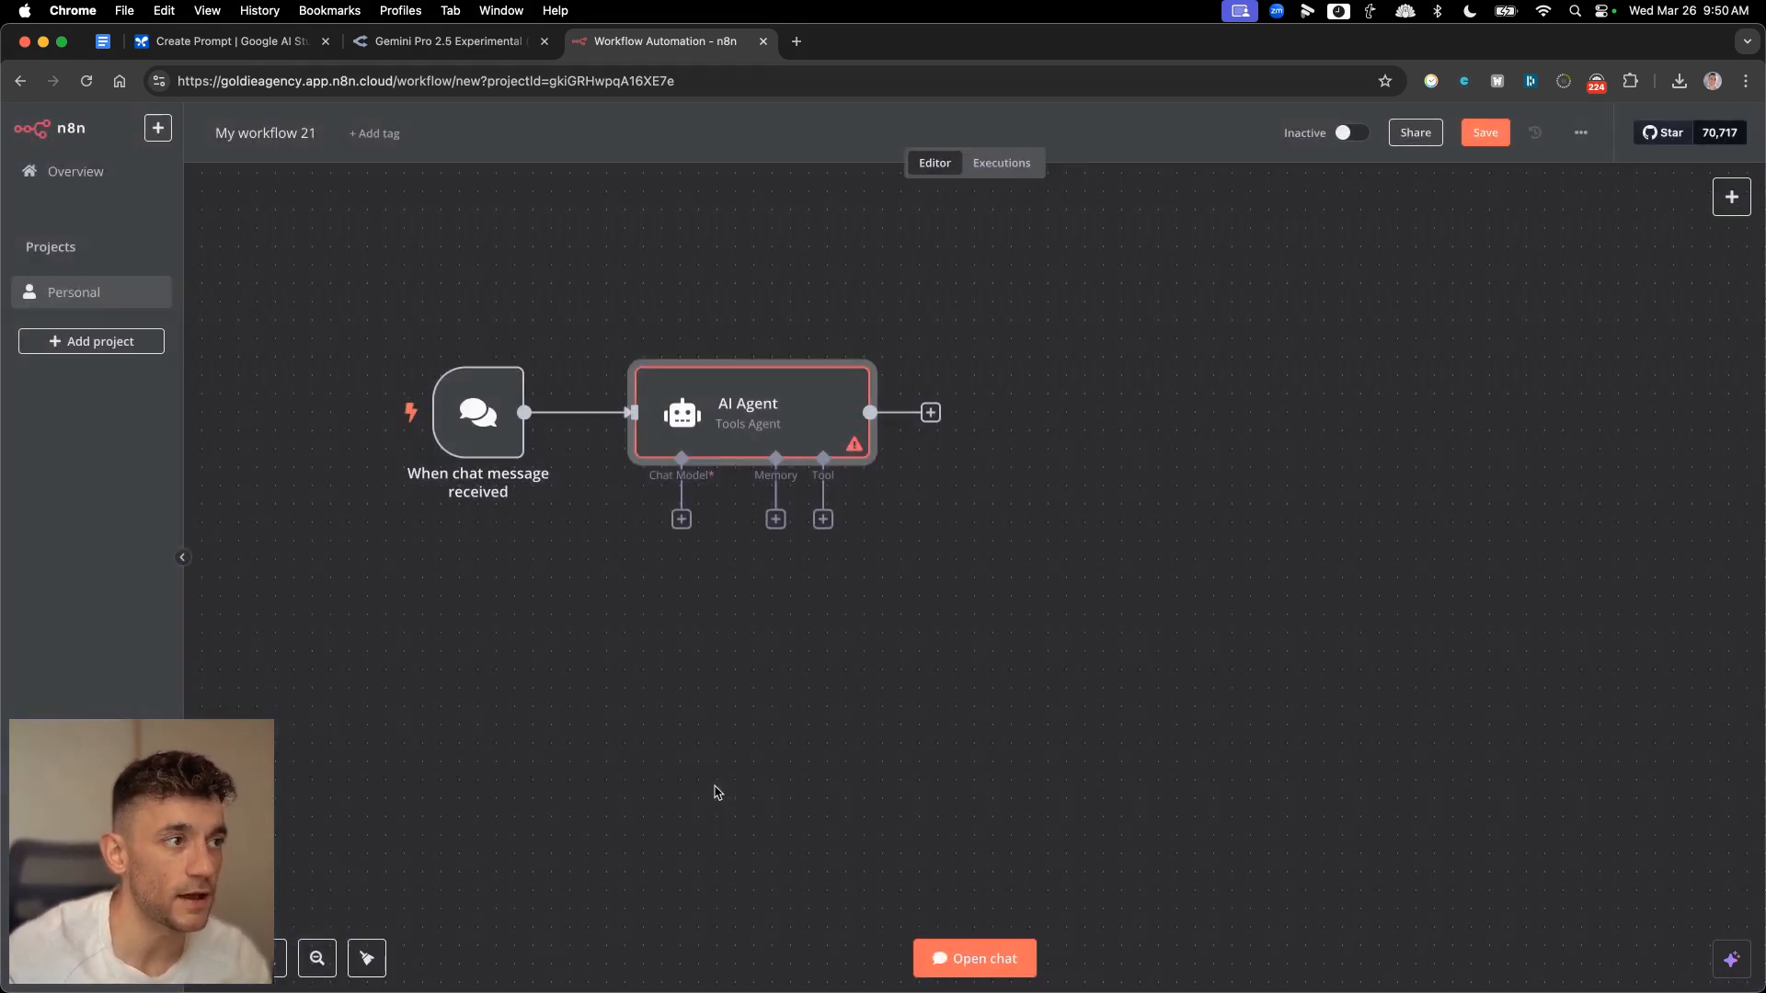
# - Attach an OpenRouter Chat Model node to the AI Agent's chat model connection
pyautogui.click(681, 521)
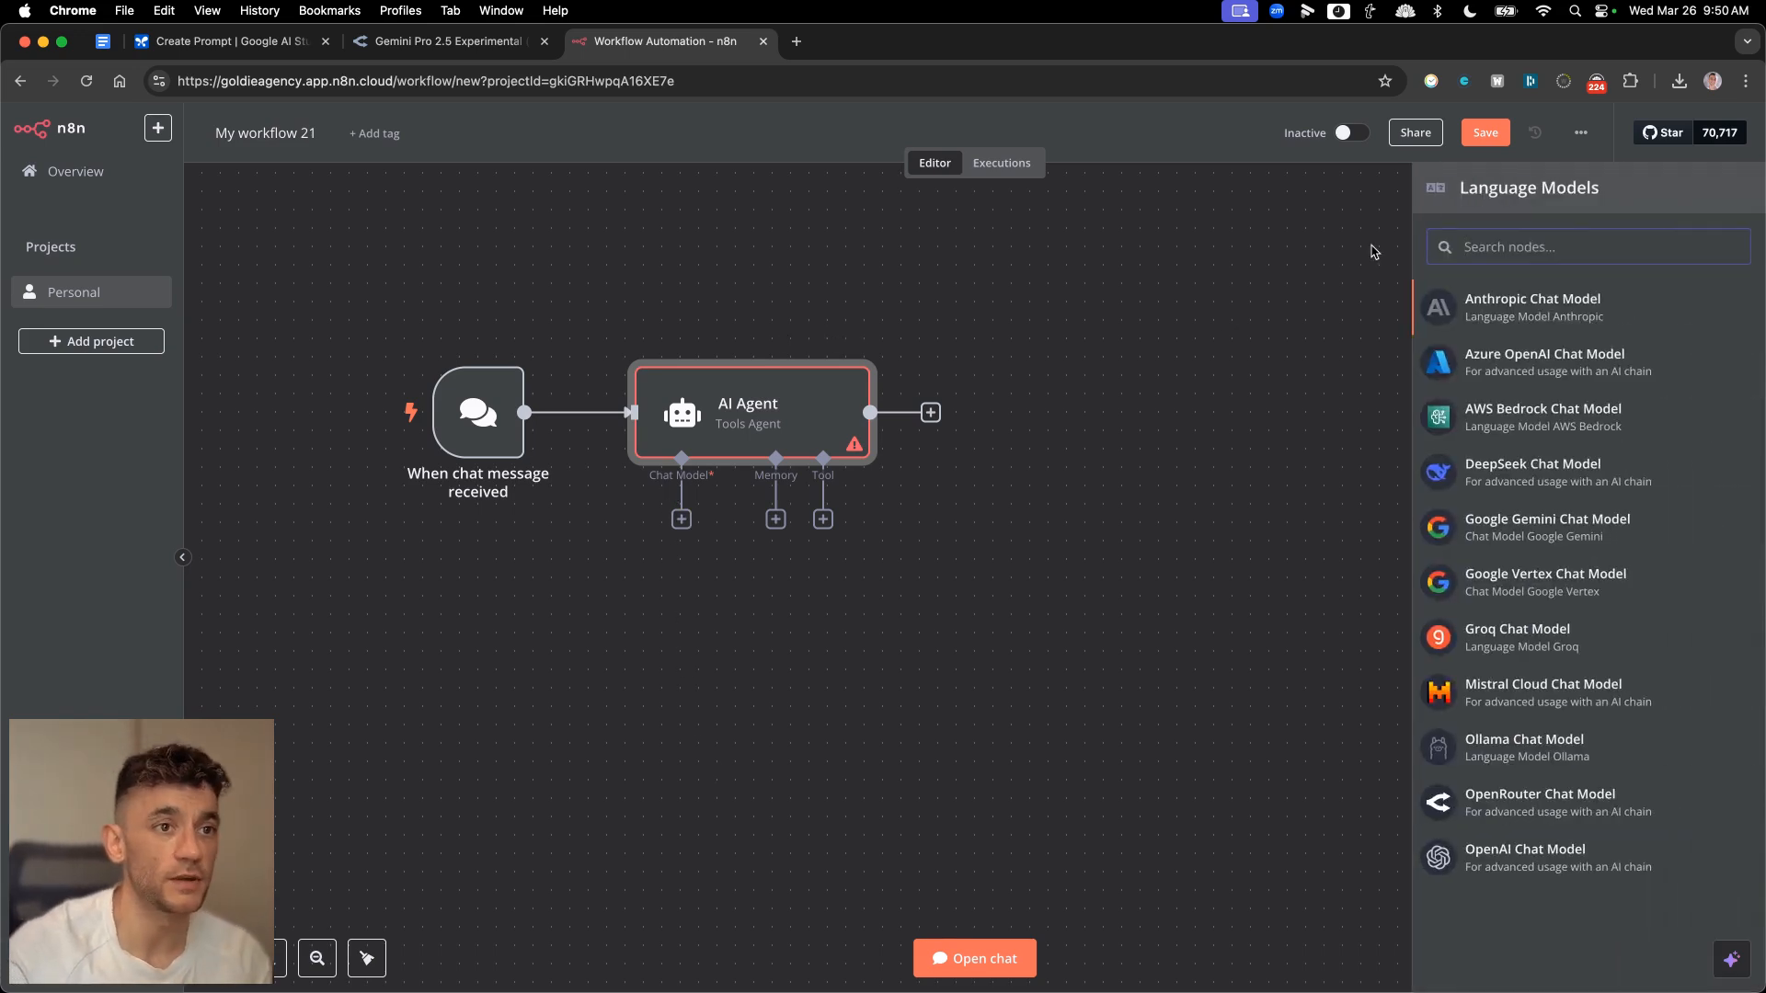
pyautogui.write('open')
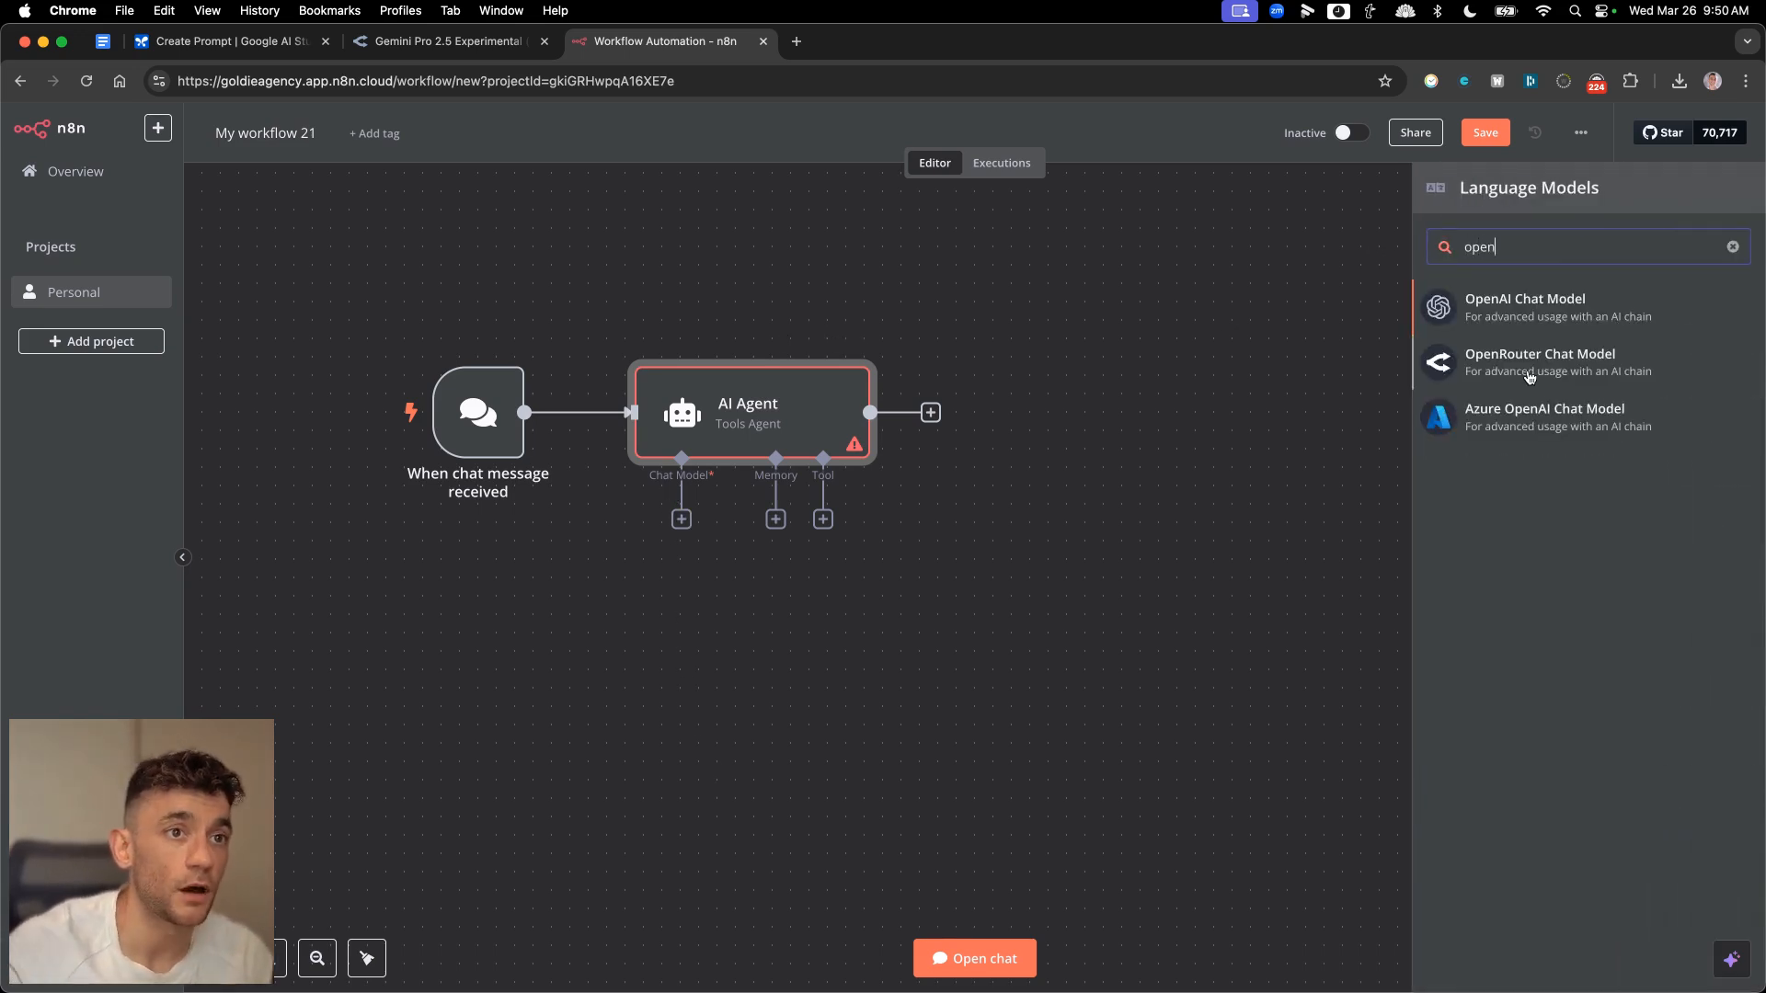
pyautogui.click(1527, 363)
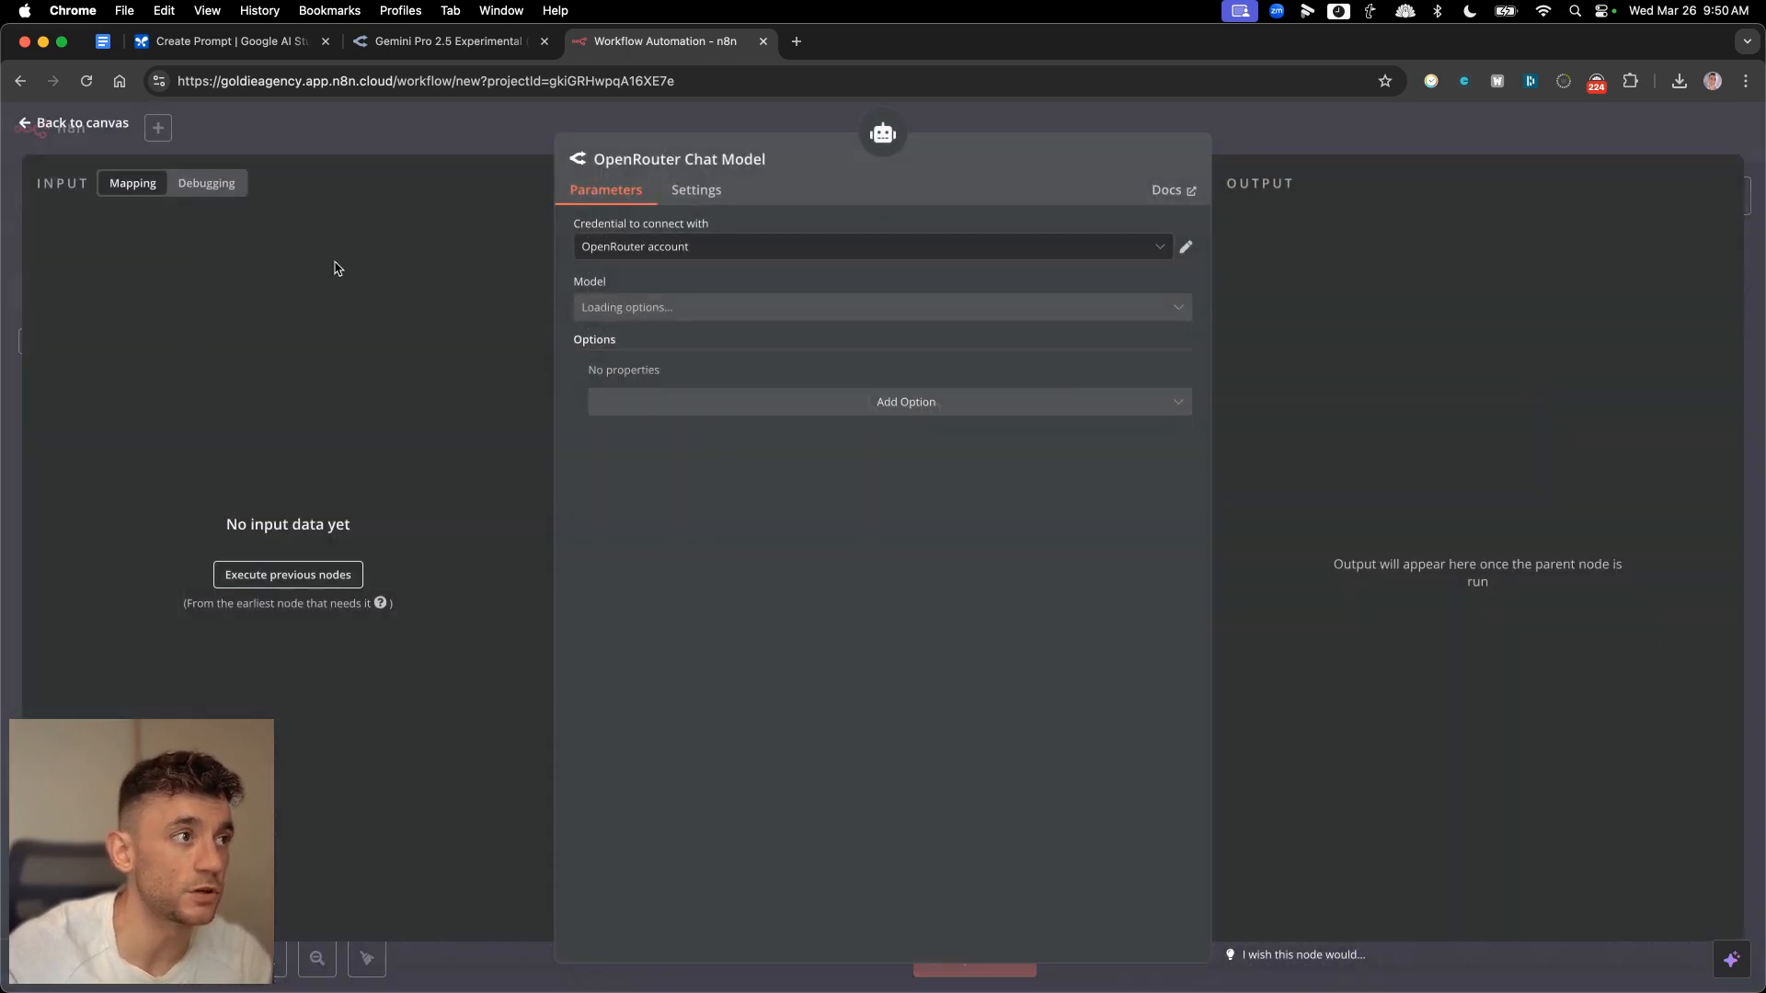
# - Set the OpenRouter Chat Model's model to google/gemini-2.5-pro-exp-03-25:free
pyautogui.click(715, 311)
pyautogui.write('e')
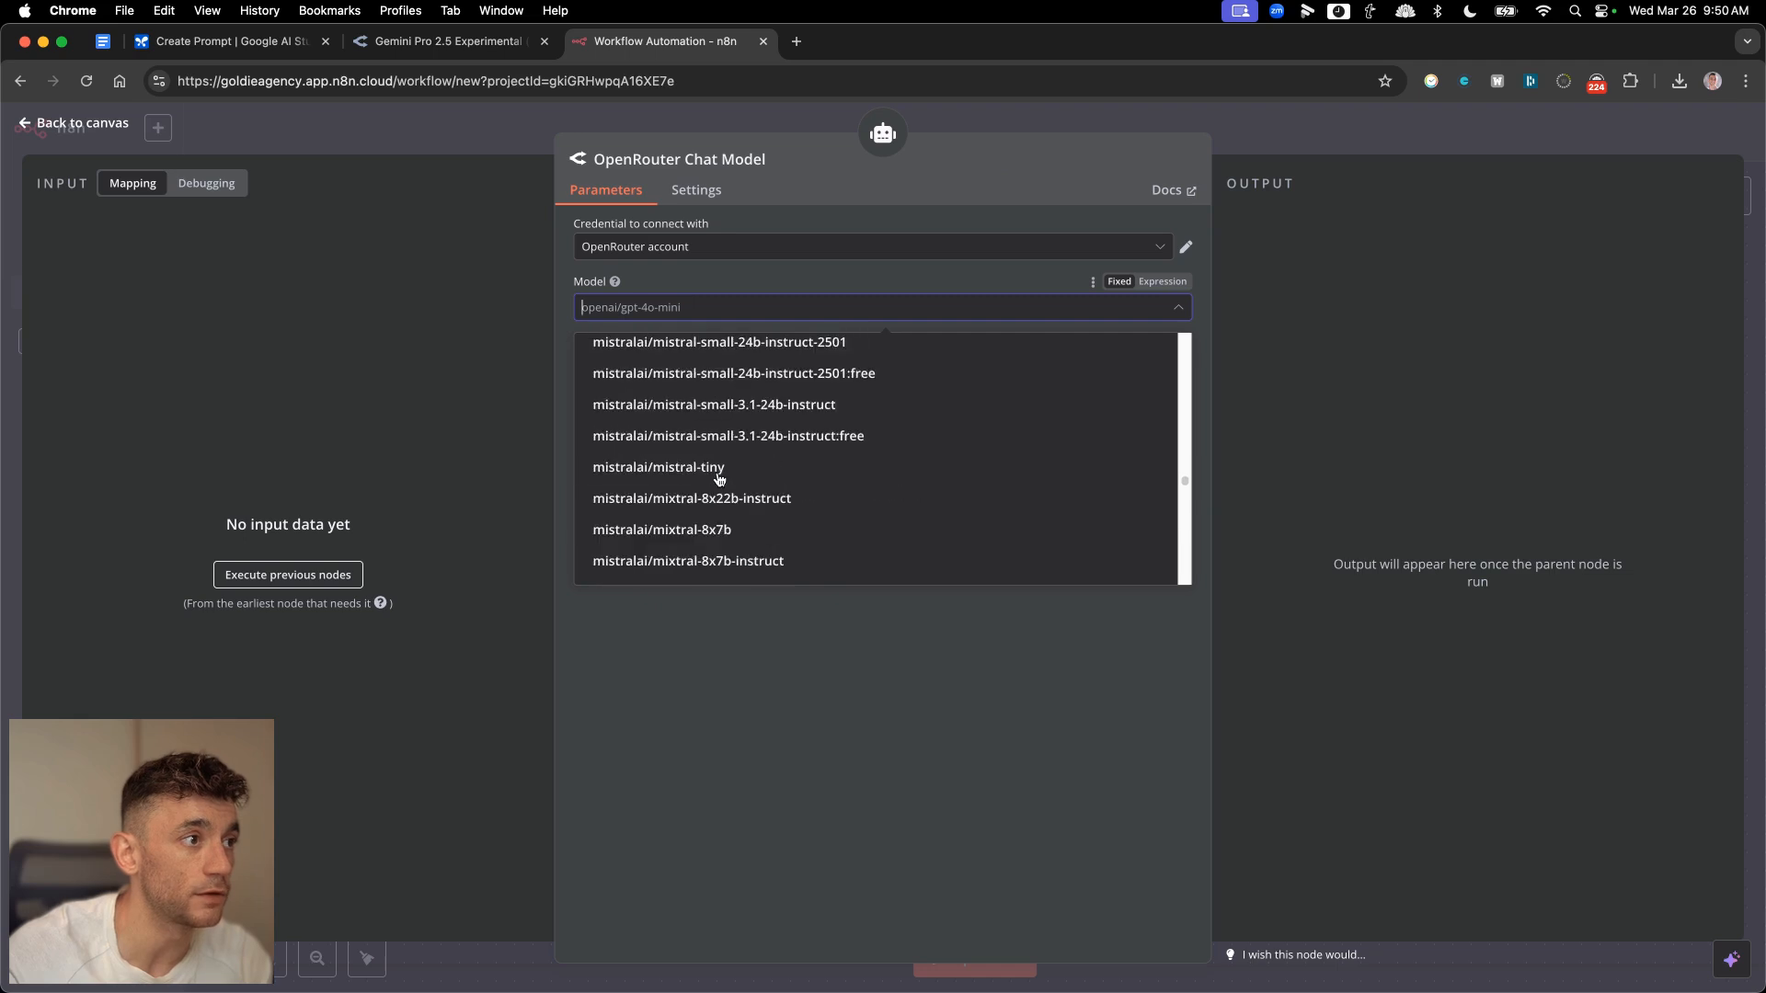
pyautogui.write('emini')
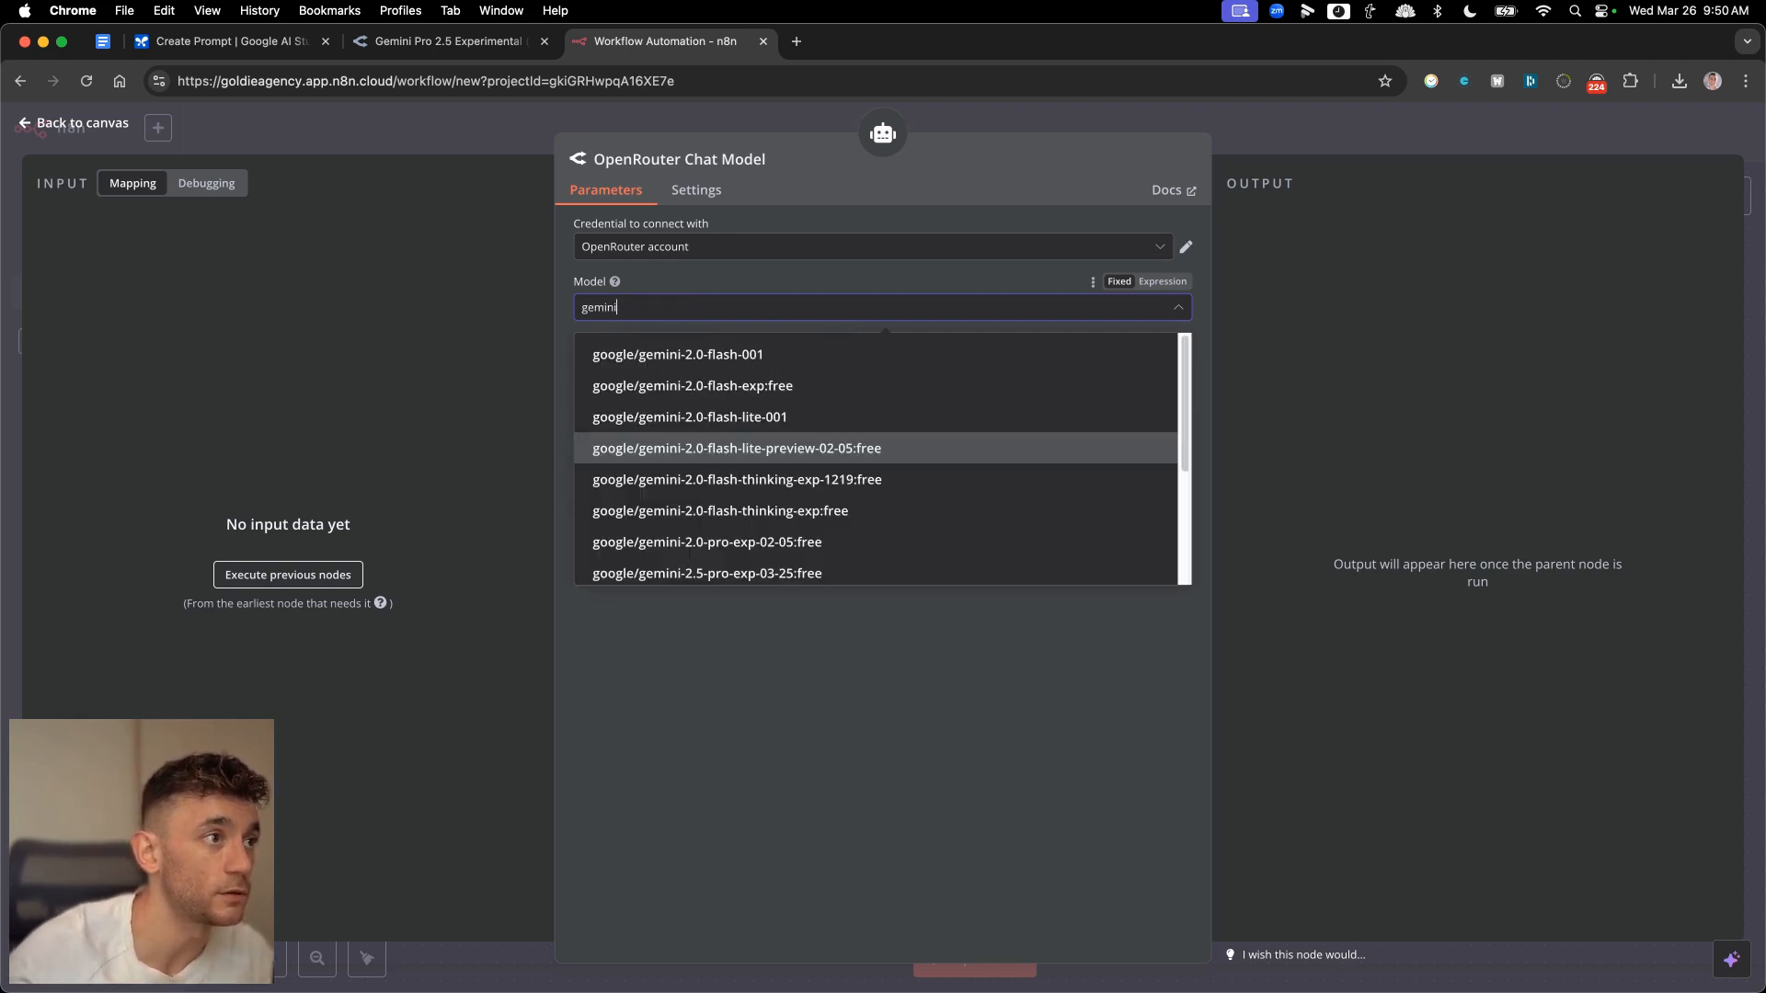
pyautogui.scroll(-2, 827, 422)
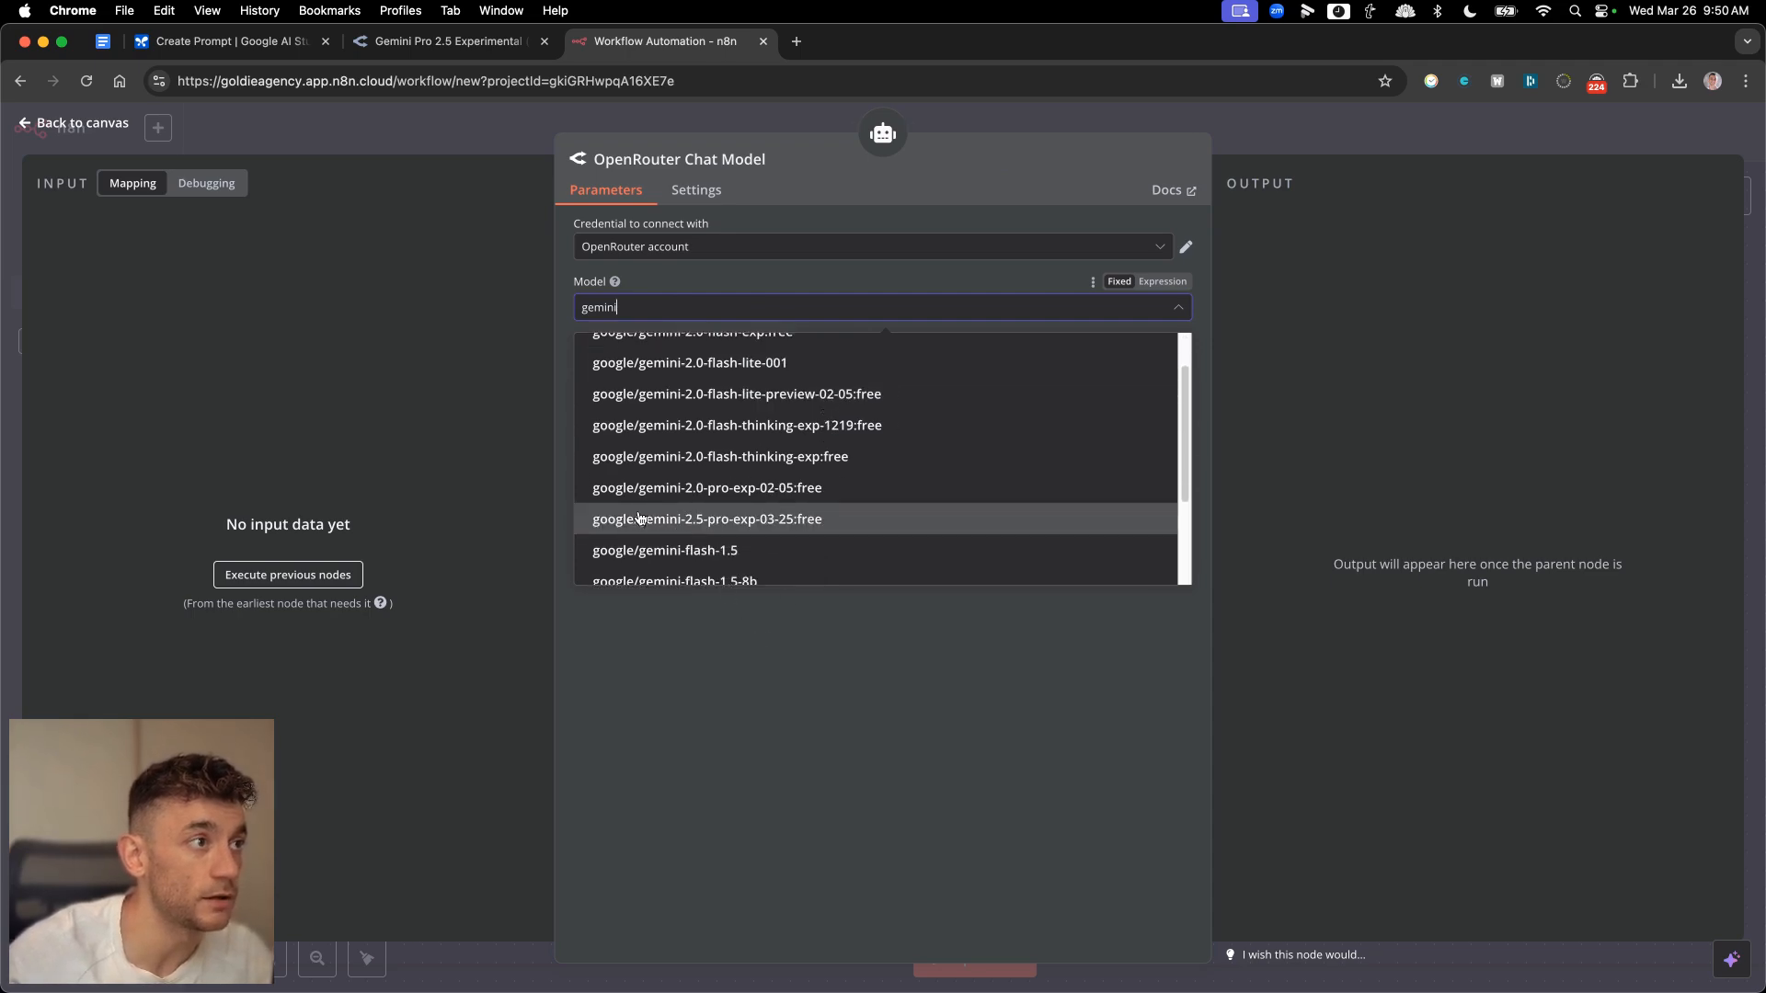
pyautogui.click(710, 520)
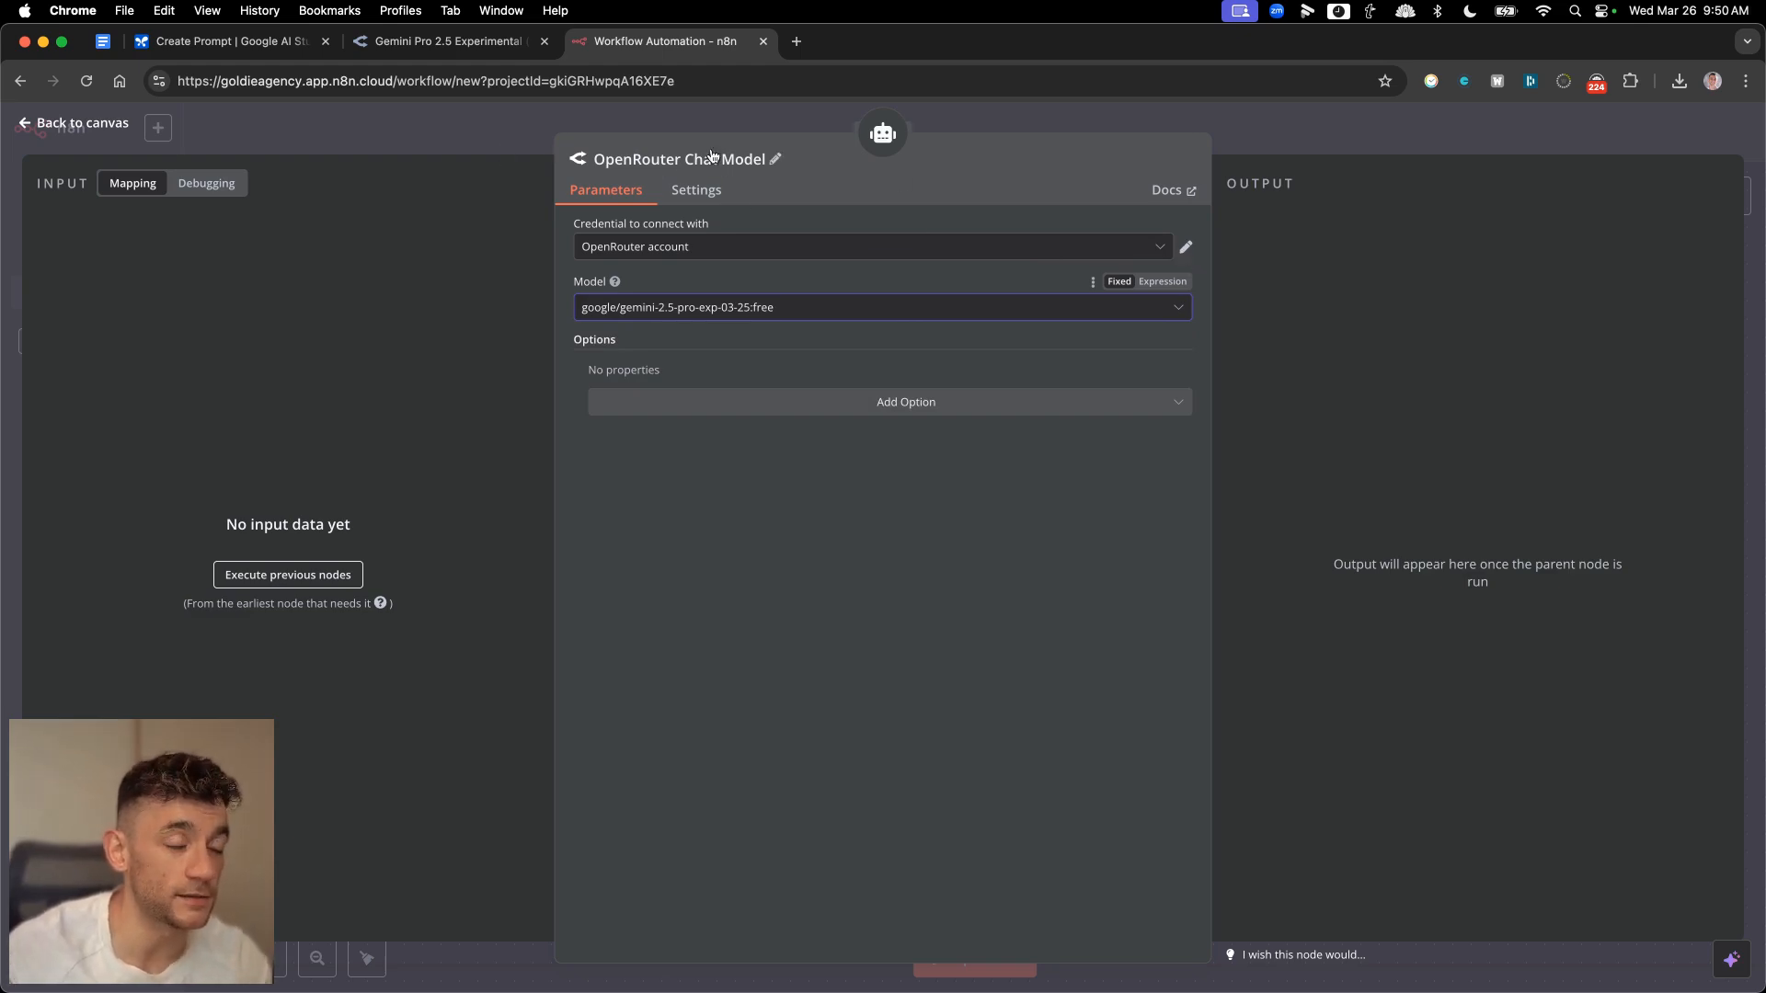
# - Switch to OpenRouter and open the account's API keys page
pyautogui.click(442, 42)
pyautogui.click(1706, 145)
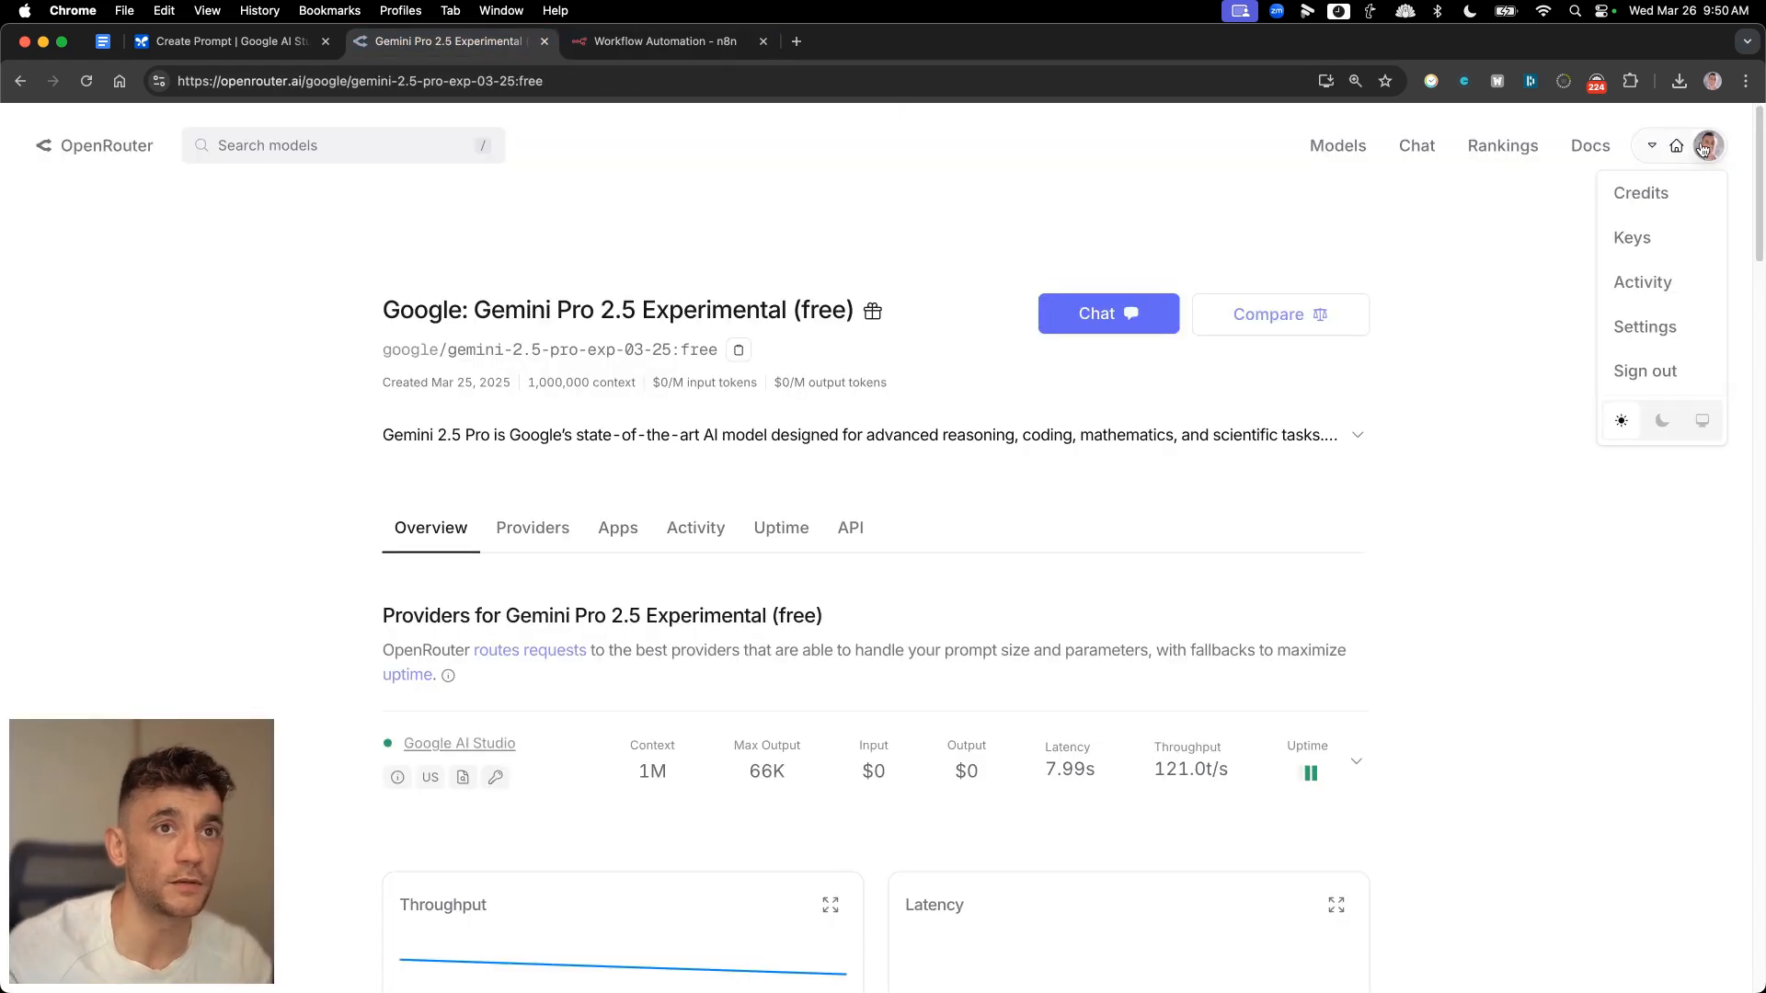
pyautogui.click(1664, 237)
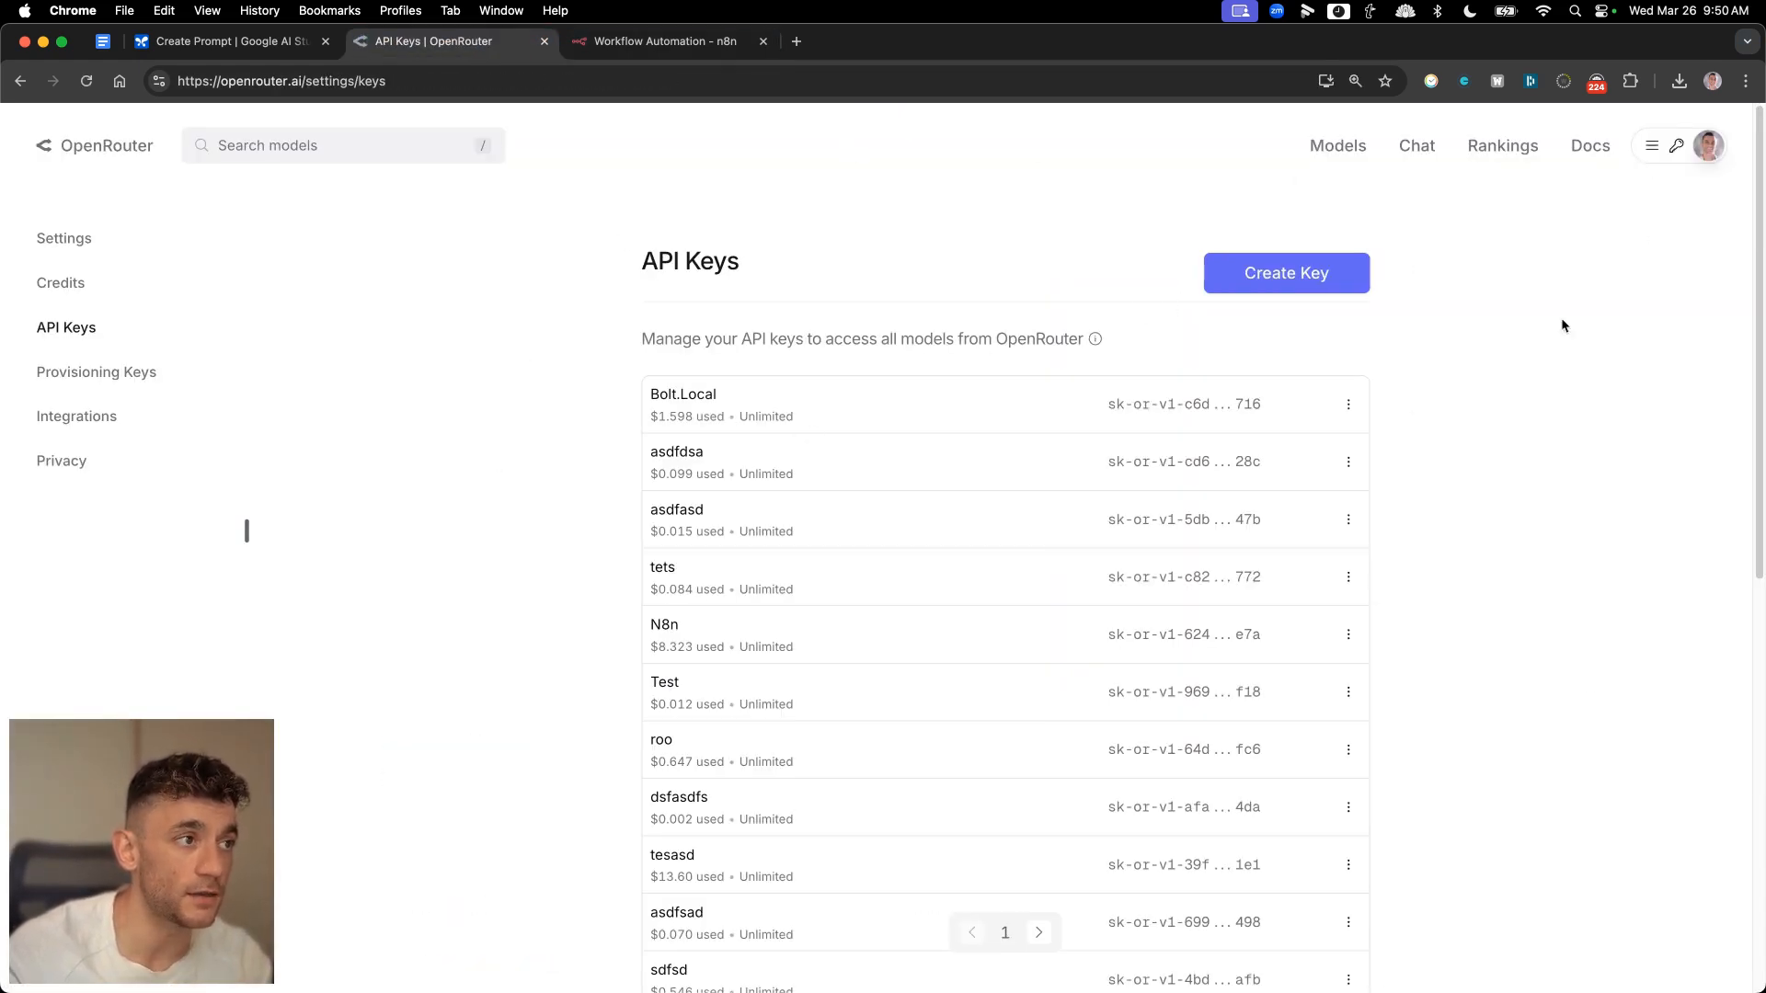
# - Back in n8n, check the OpenRouter account credential's connection status, then close it and return to the canvas
pyautogui.click(735, 46)
pyautogui.click(943, 671)
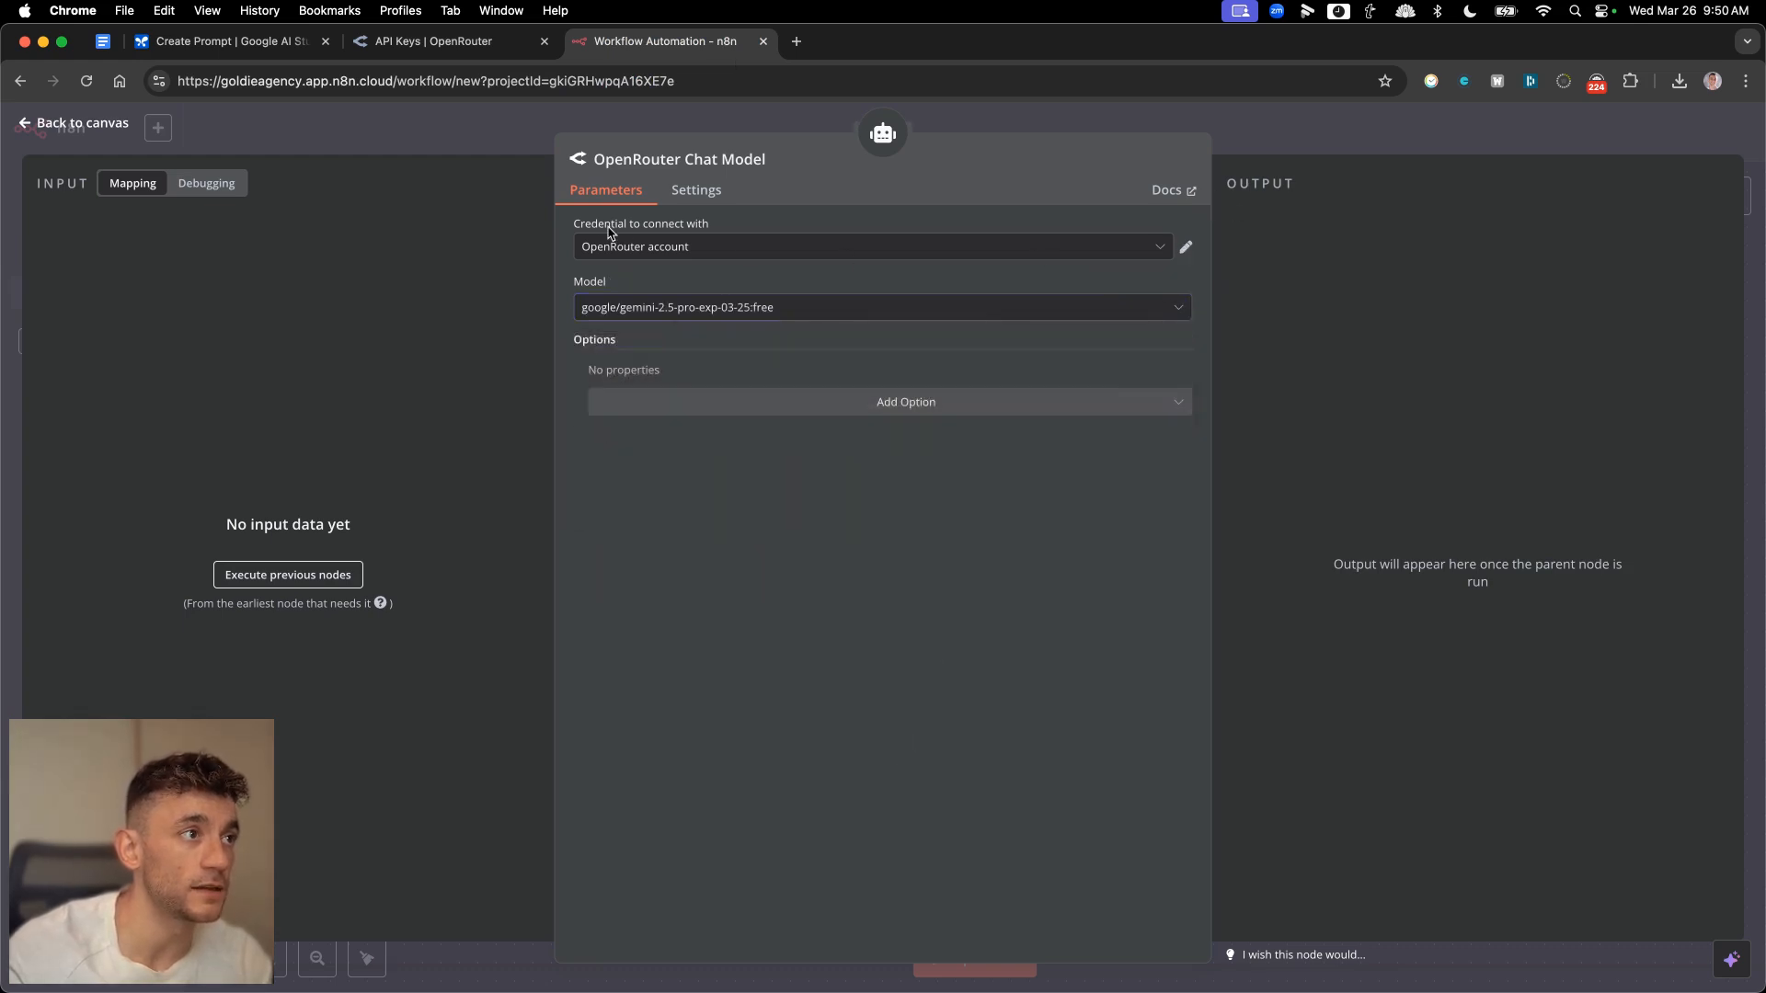
pyautogui.click(1186, 246)
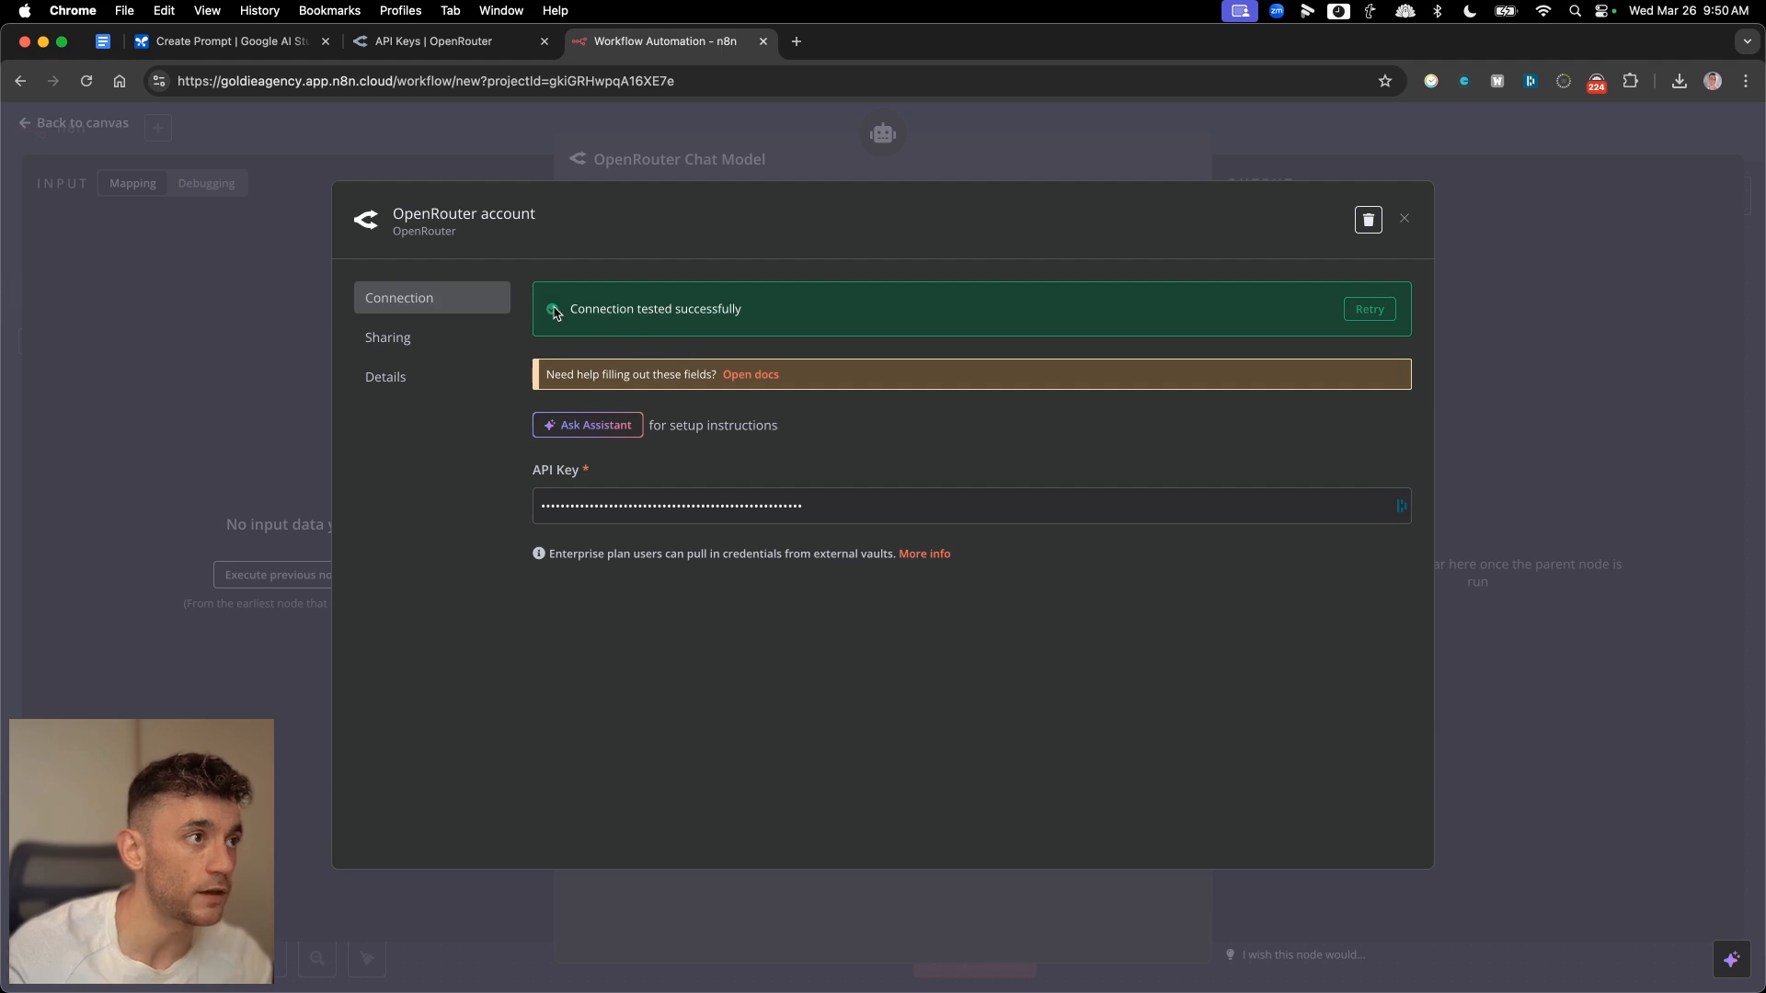
pyautogui.moveTo(555, 312); pyautogui.dragTo(697, 323)
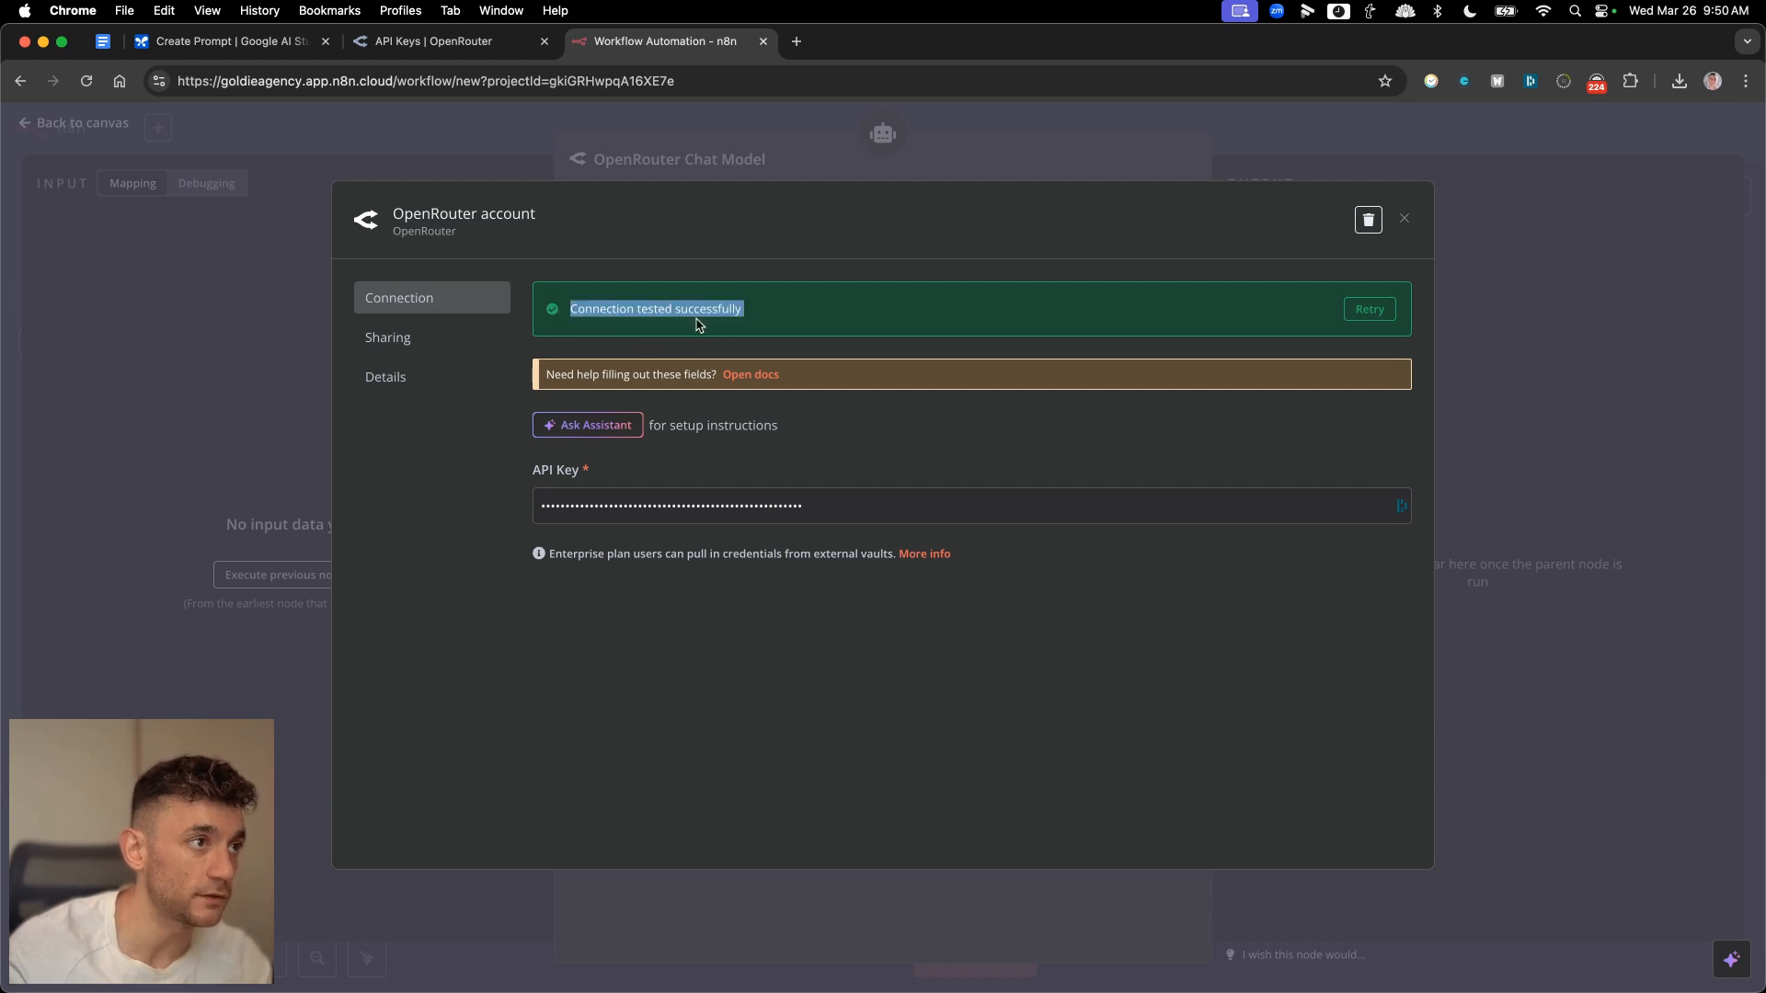
pyautogui.click(867, 645)
pyautogui.click(1405, 220)
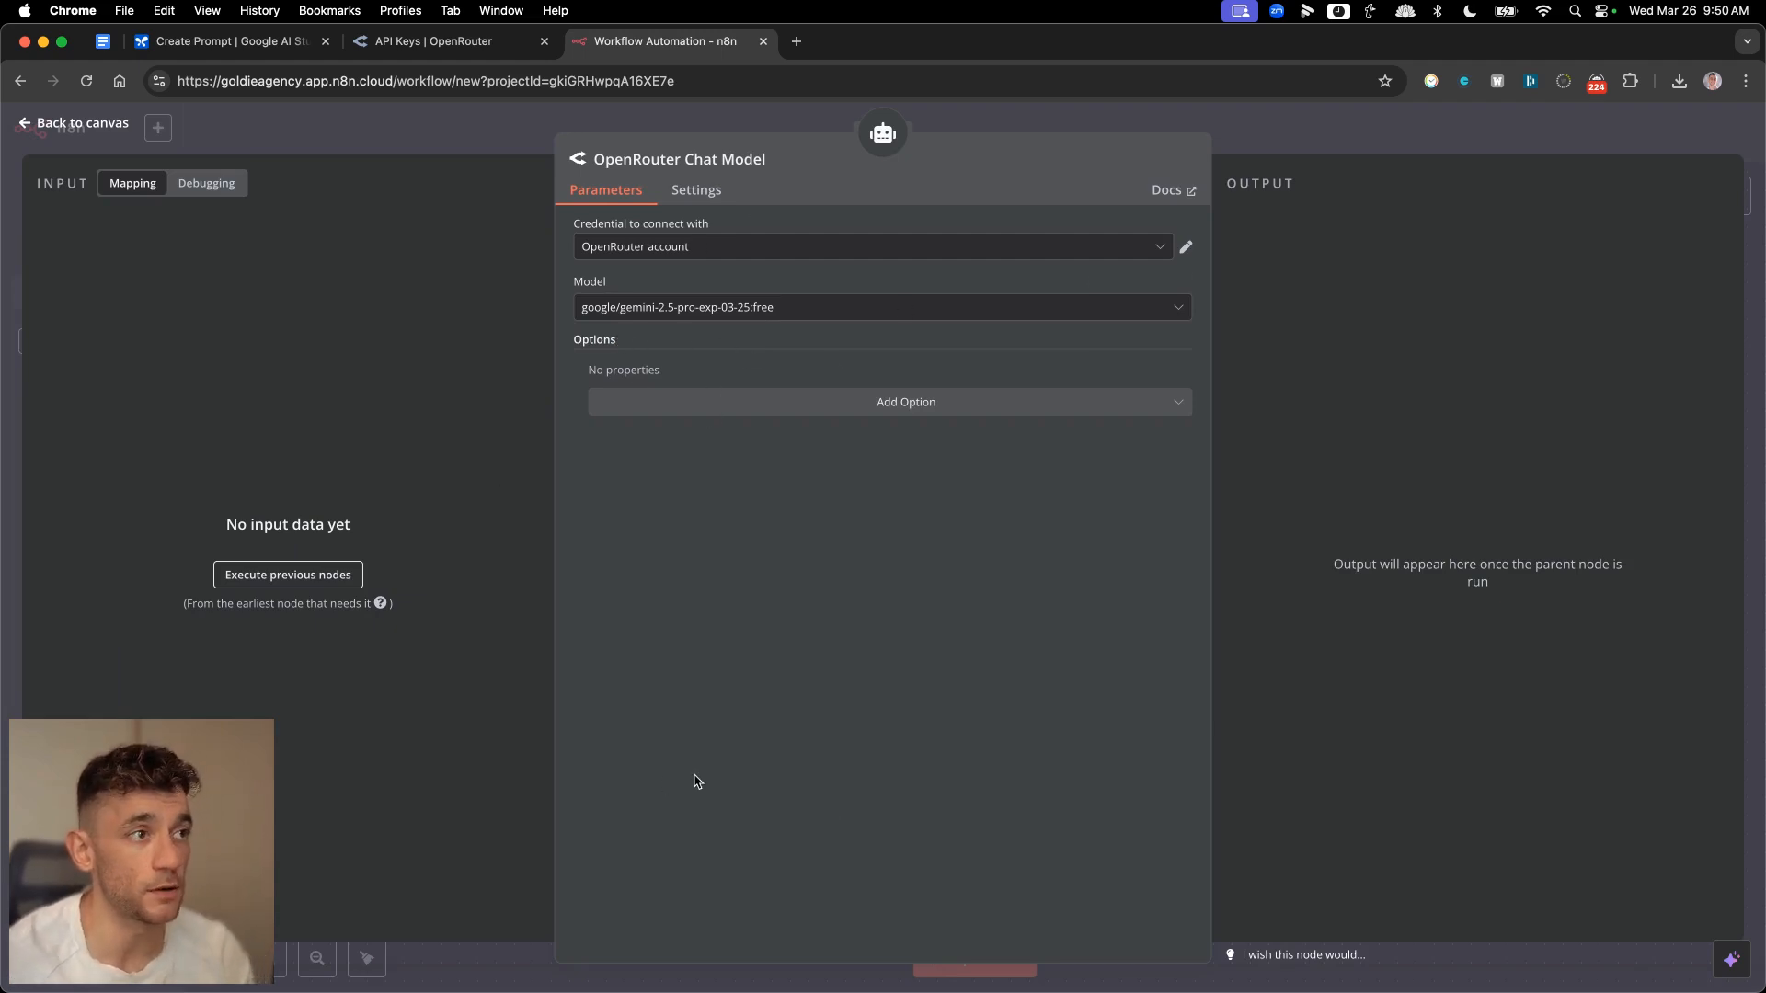
pyautogui.press('Escape')
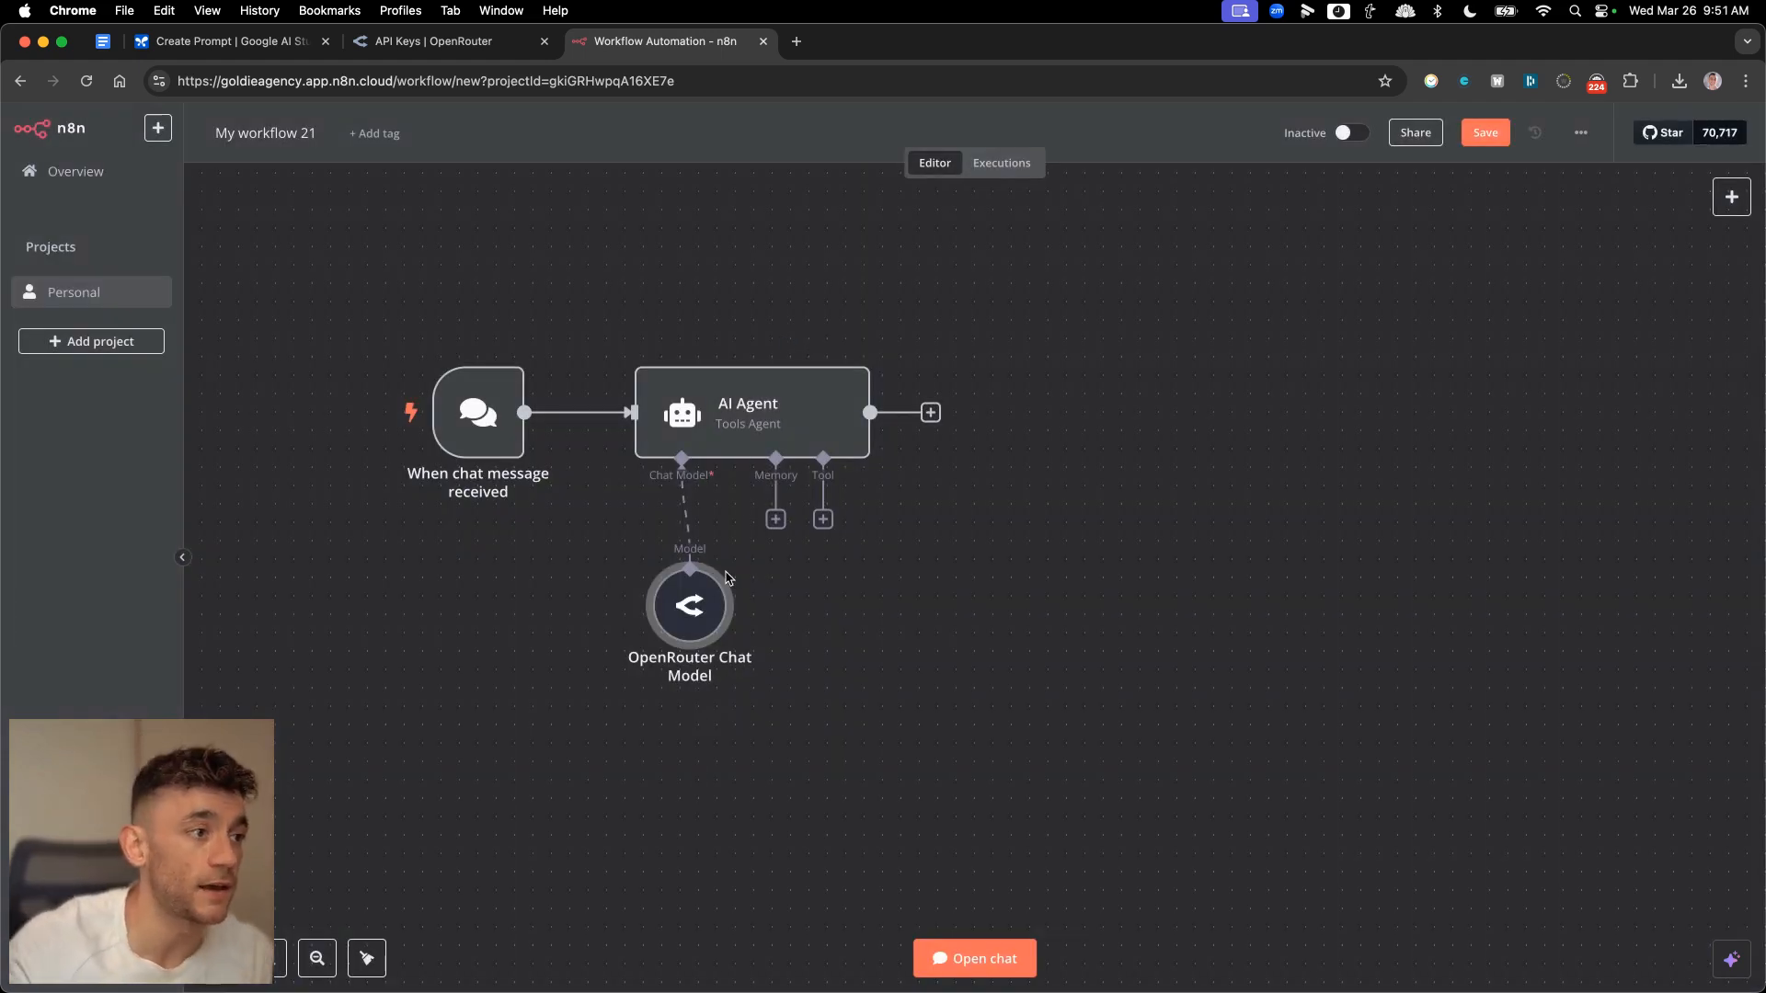
# - Spread out the nodes, moving the AI Agent away from the trigger and the OpenRouter Chat Model below and between them
pyautogui.moveTo(726, 578); pyautogui.dragTo(653, 596)
pyautogui.moveTo(735, 436); pyautogui.dragTo(809, 399)
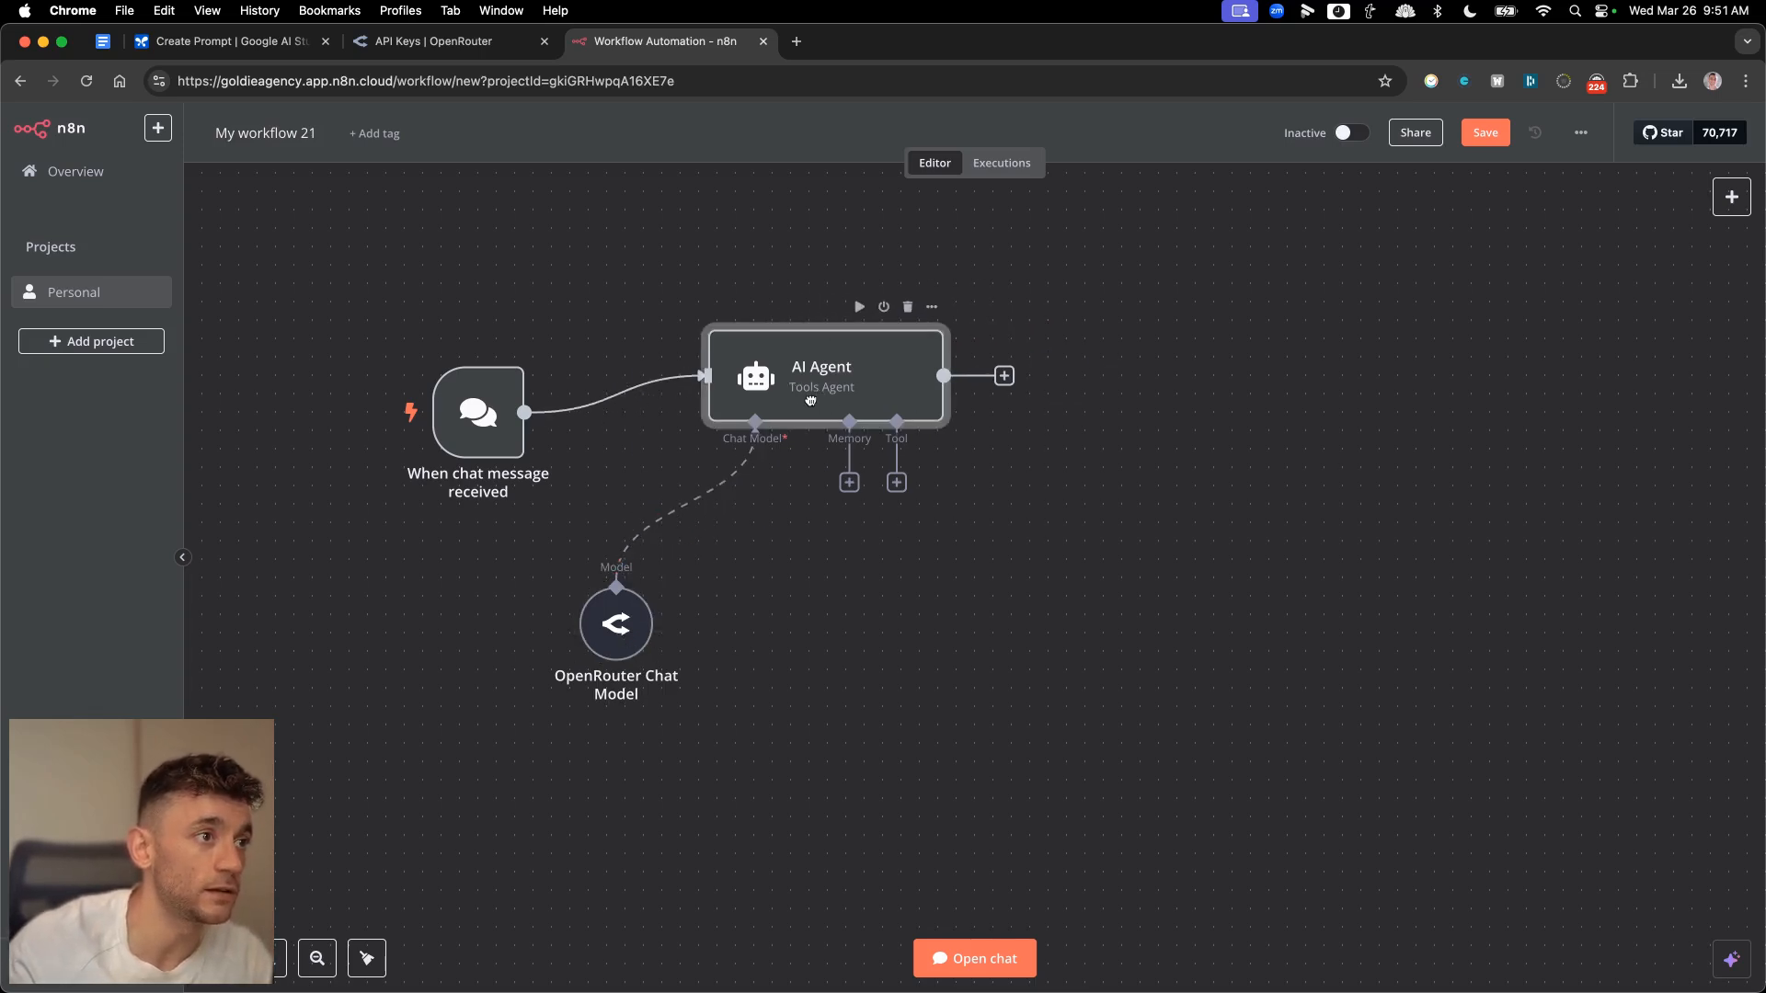
pyautogui.moveTo(500, 432); pyautogui.dragTo(499, 359)
pyautogui.moveTo(556, 607); pyautogui.dragTo(538, 533)
# - Open the workflow's test chat and enlarge the chat and log area upward, keeping all nodes in view
pyautogui.click(993, 972)
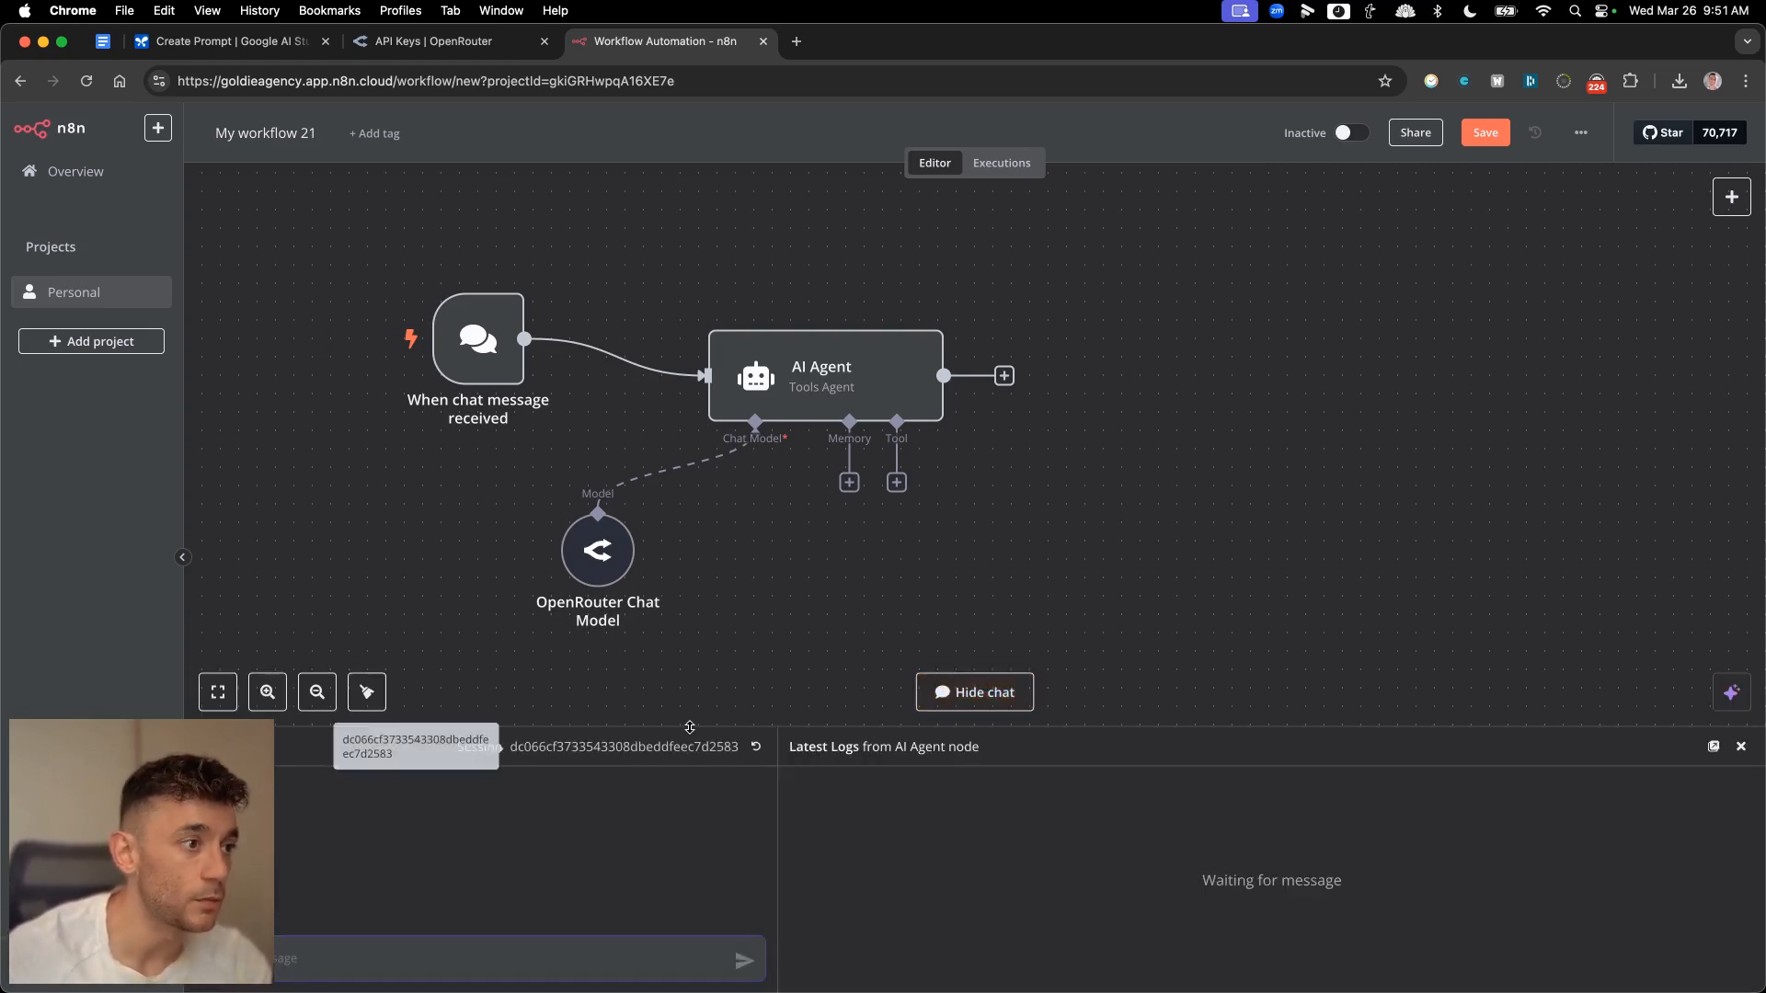
pyautogui.moveTo(698, 731); pyautogui.dragTo(698, 563)
pyautogui.scroll(-2, 938, 337)
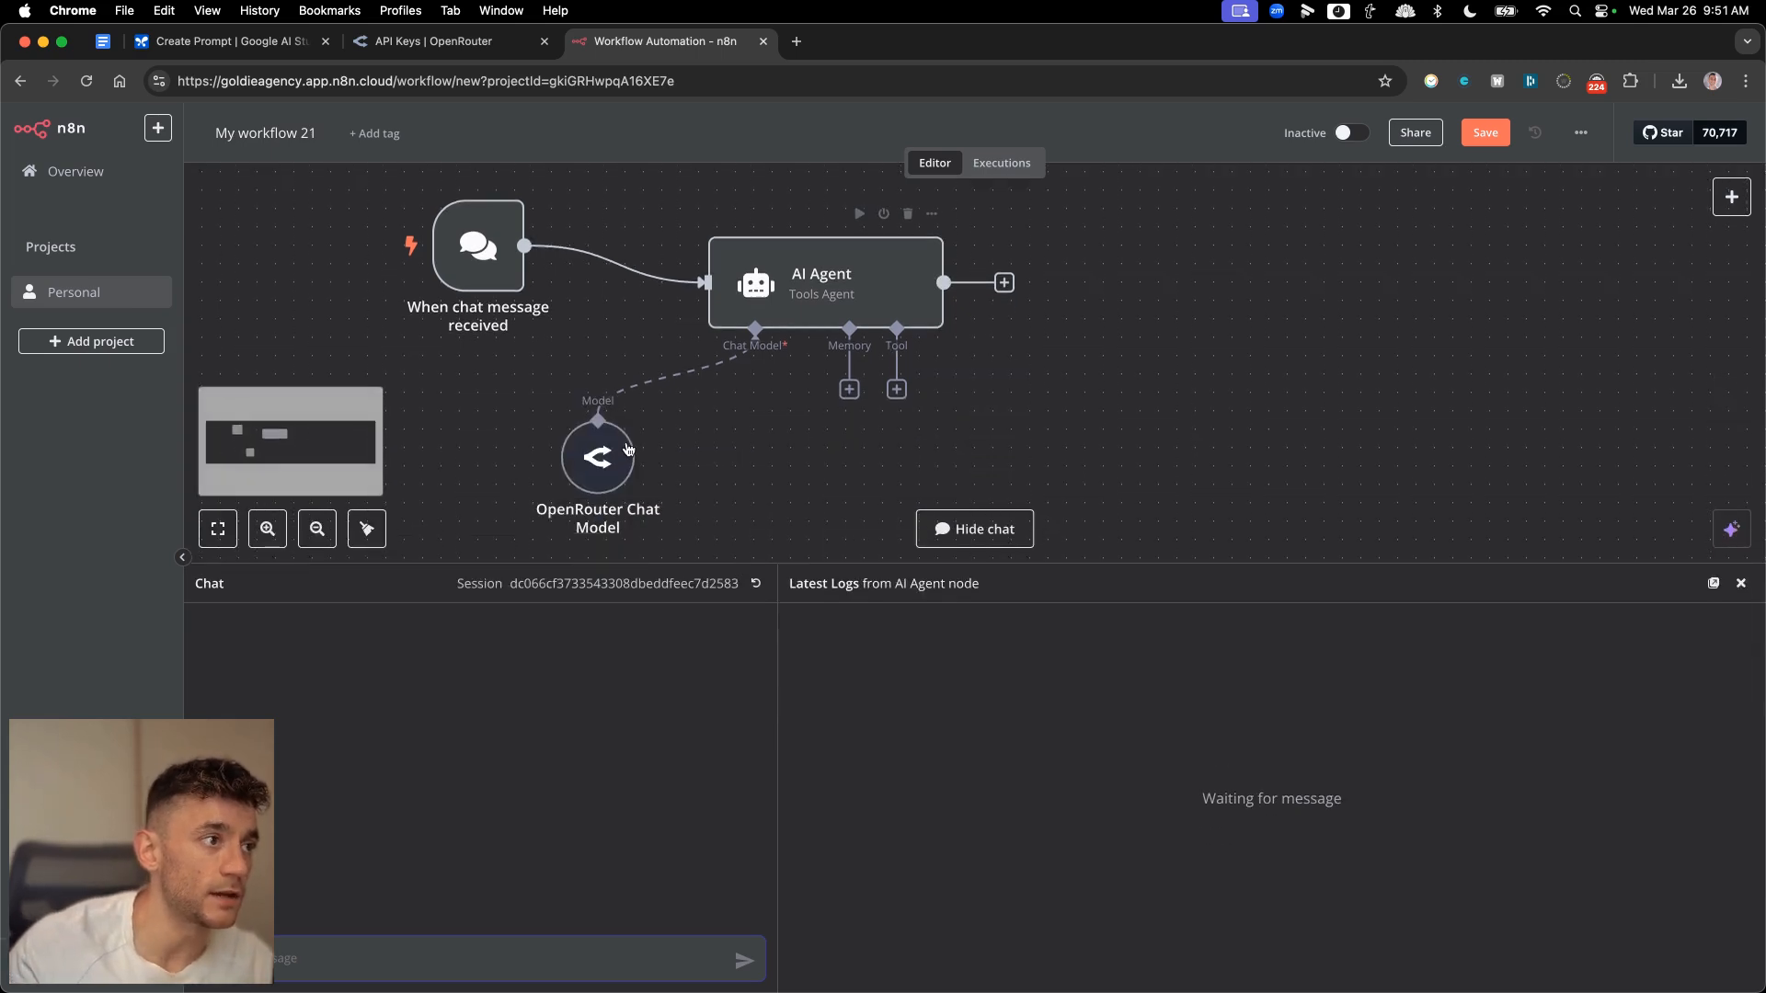
# - Inspect the credential and model settings of the OpenRouter Chat Model node
pyautogui.doubleClick(607, 460)
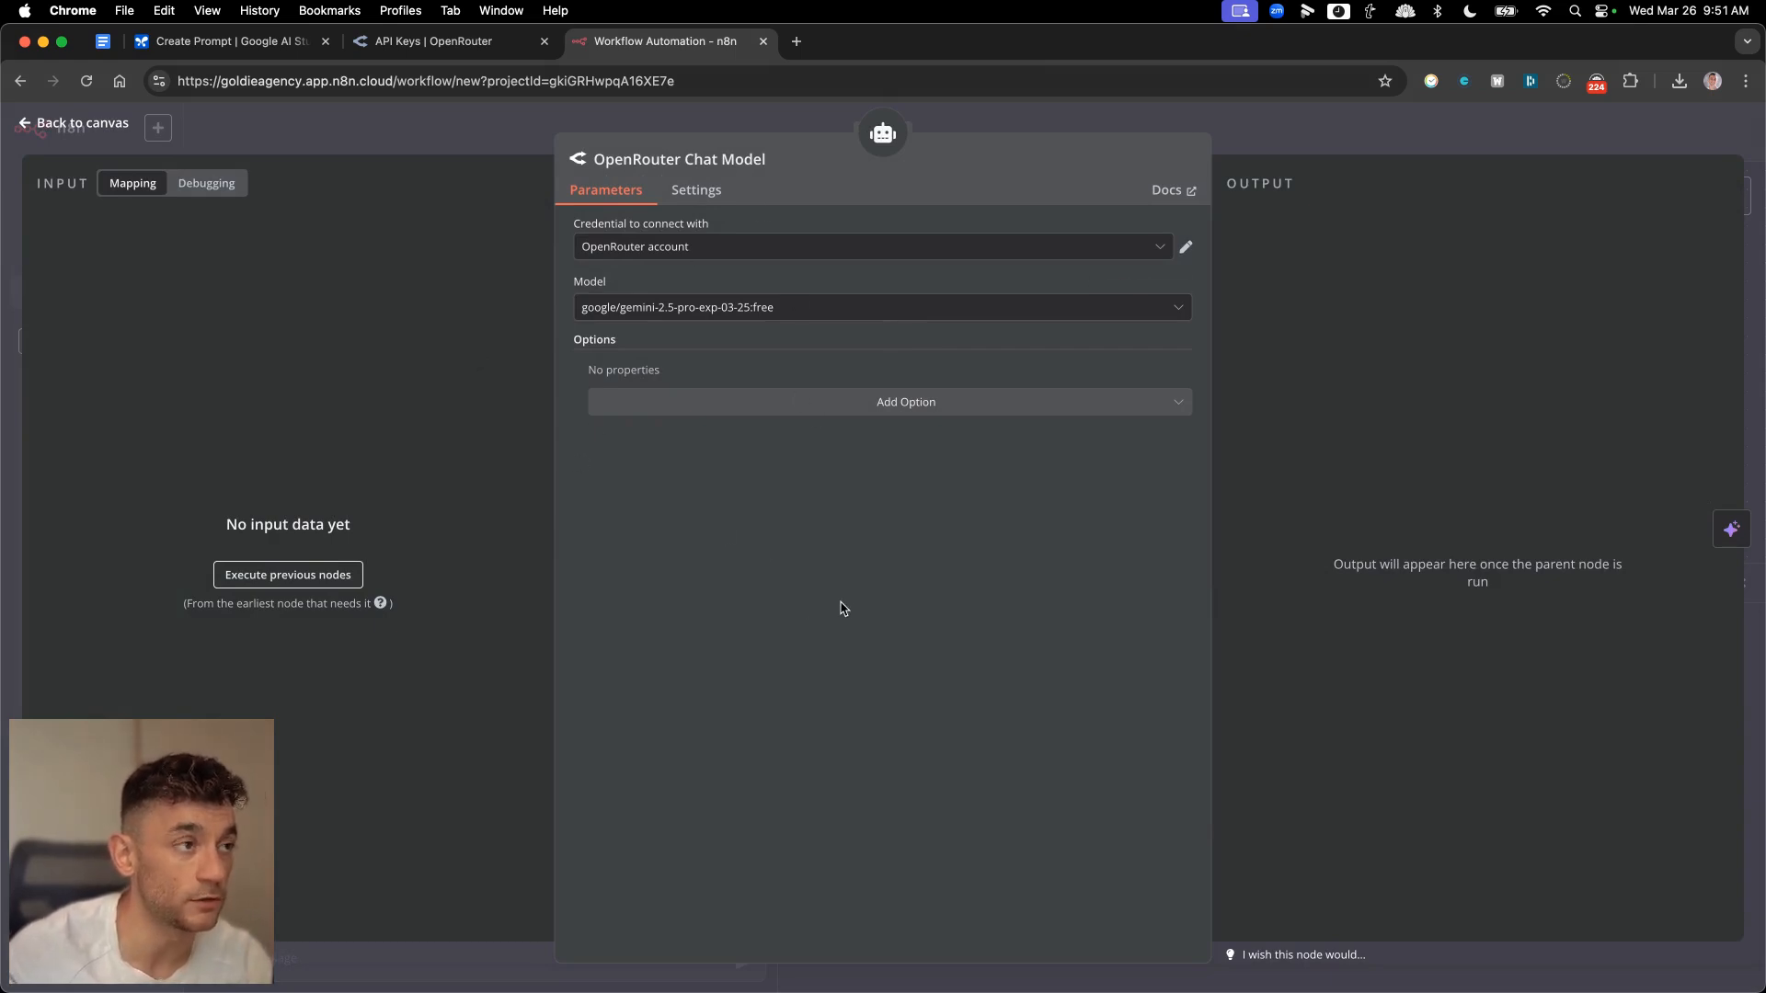
pyautogui.press('Escape')
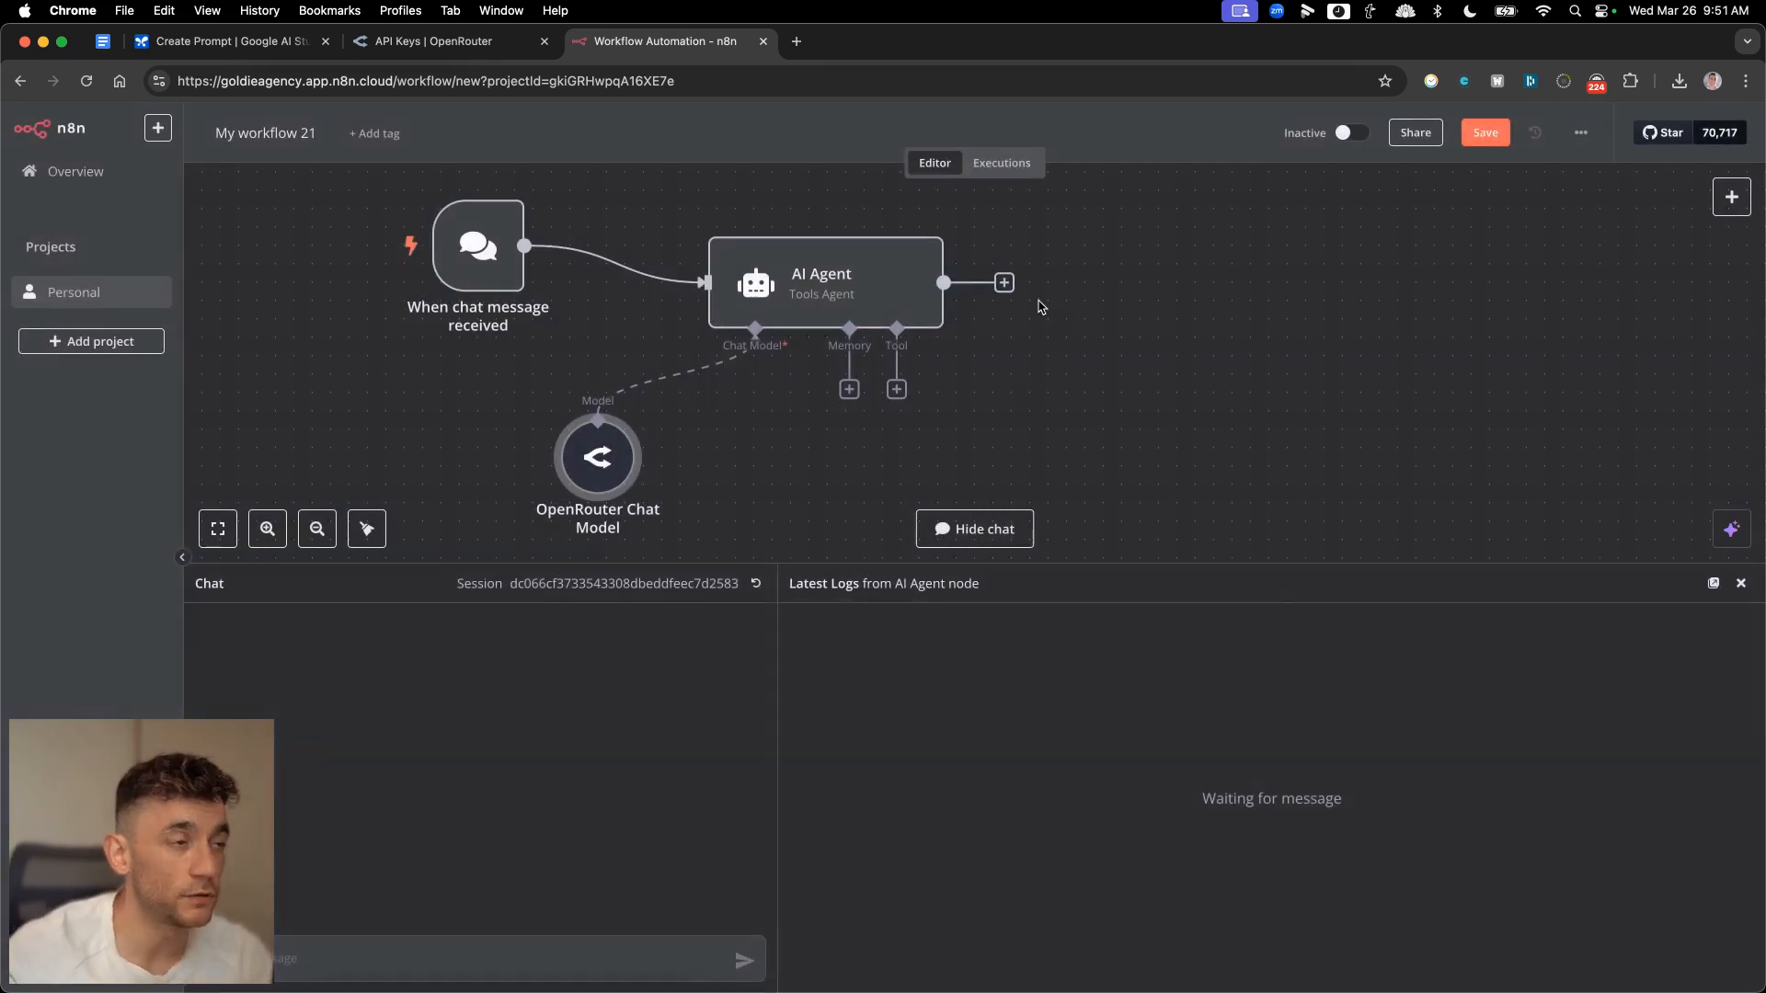
pyautogui.doubleClick(599, 456)
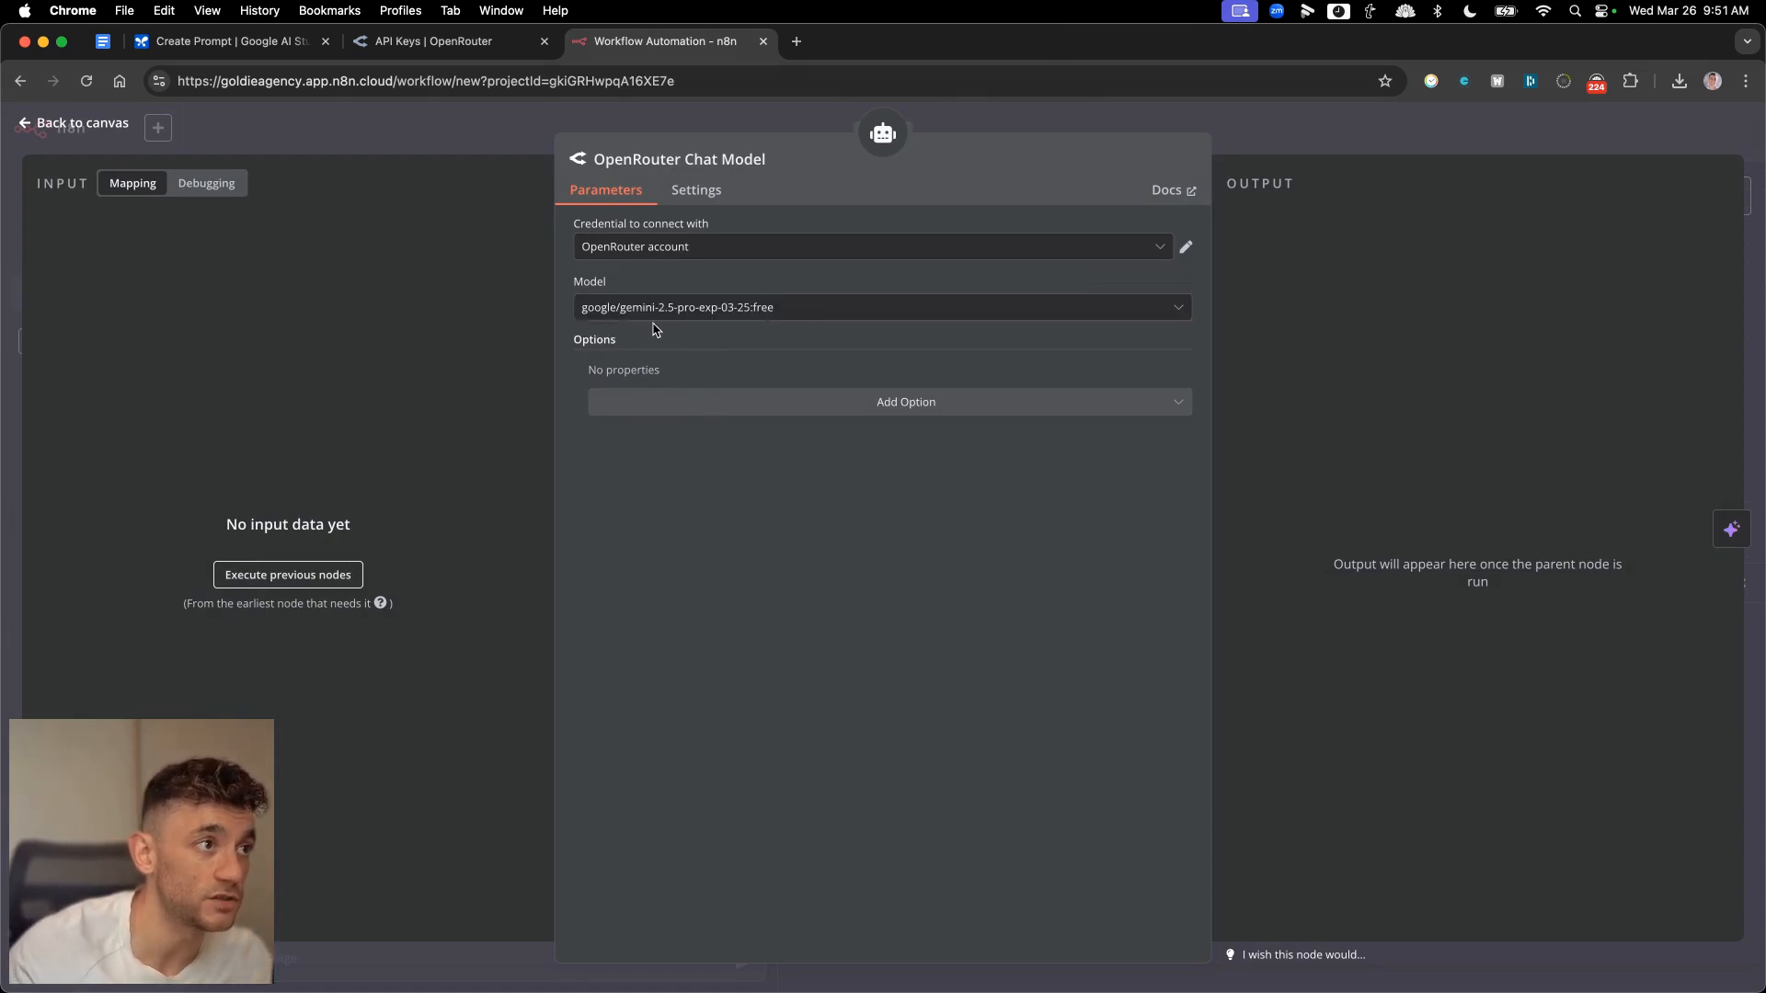
# - Close the OpenRouter Chat Model settings and send "are you working?" to the workflow's test chat
pyautogui.press('Escape')
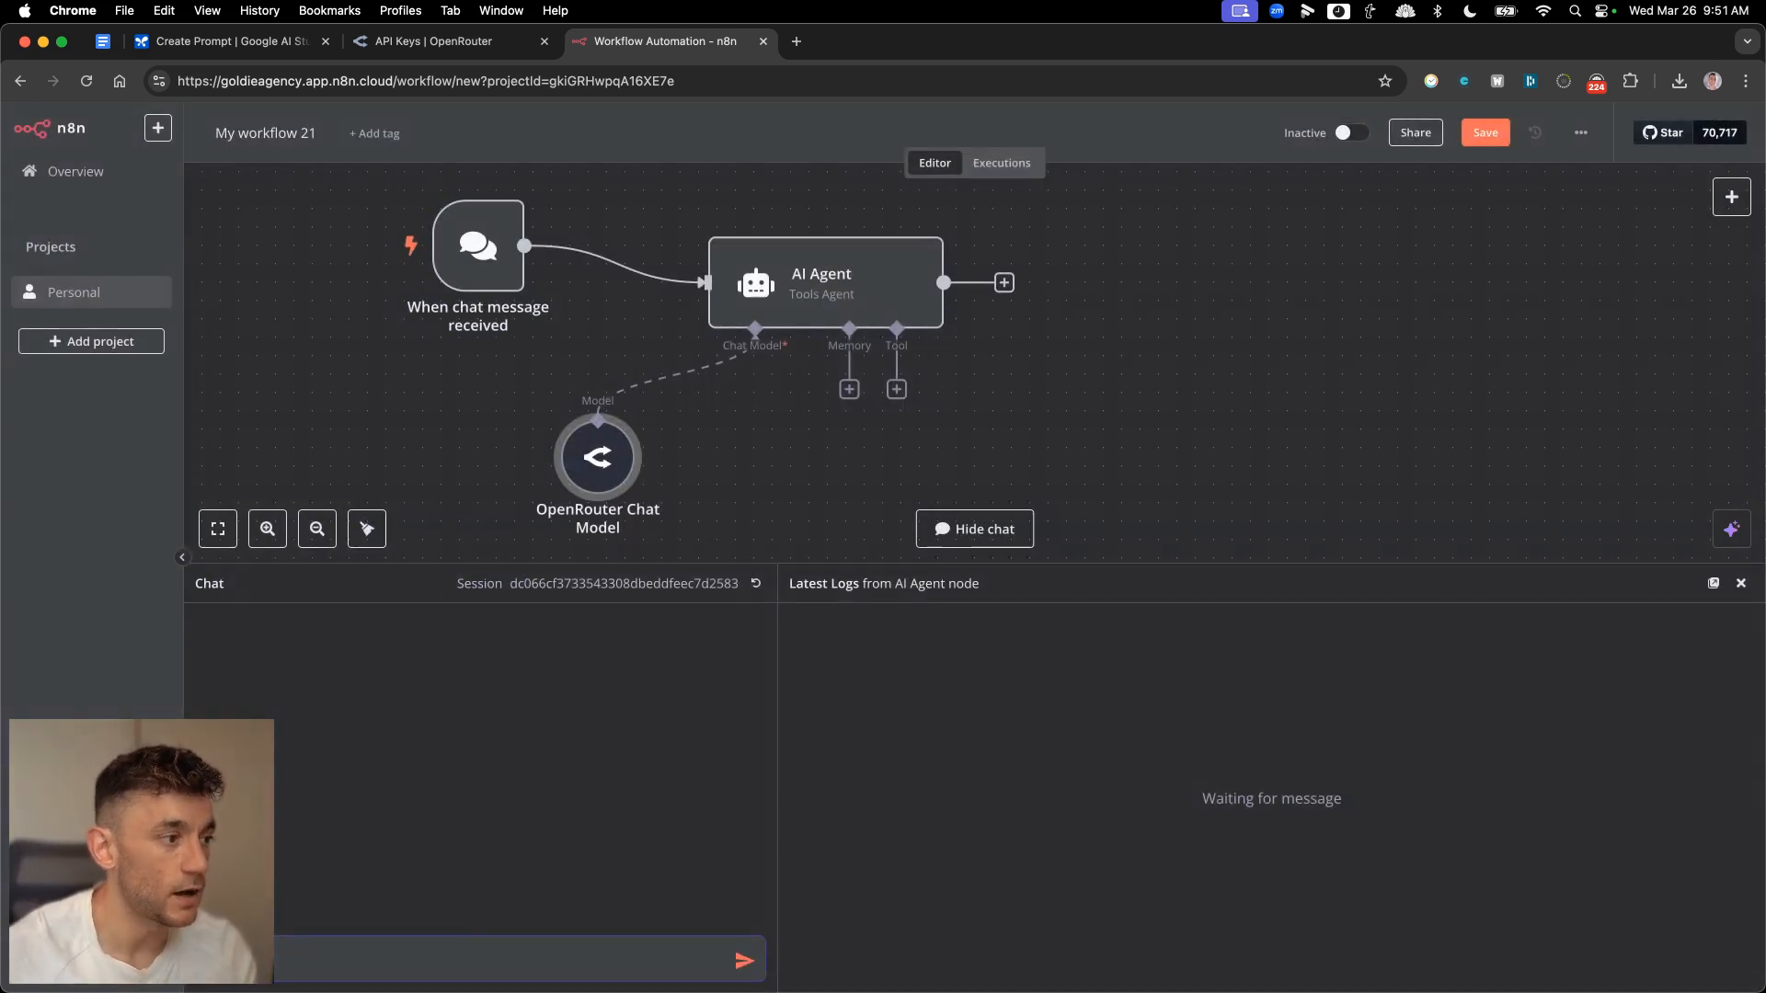
pyautogui.press('Return')
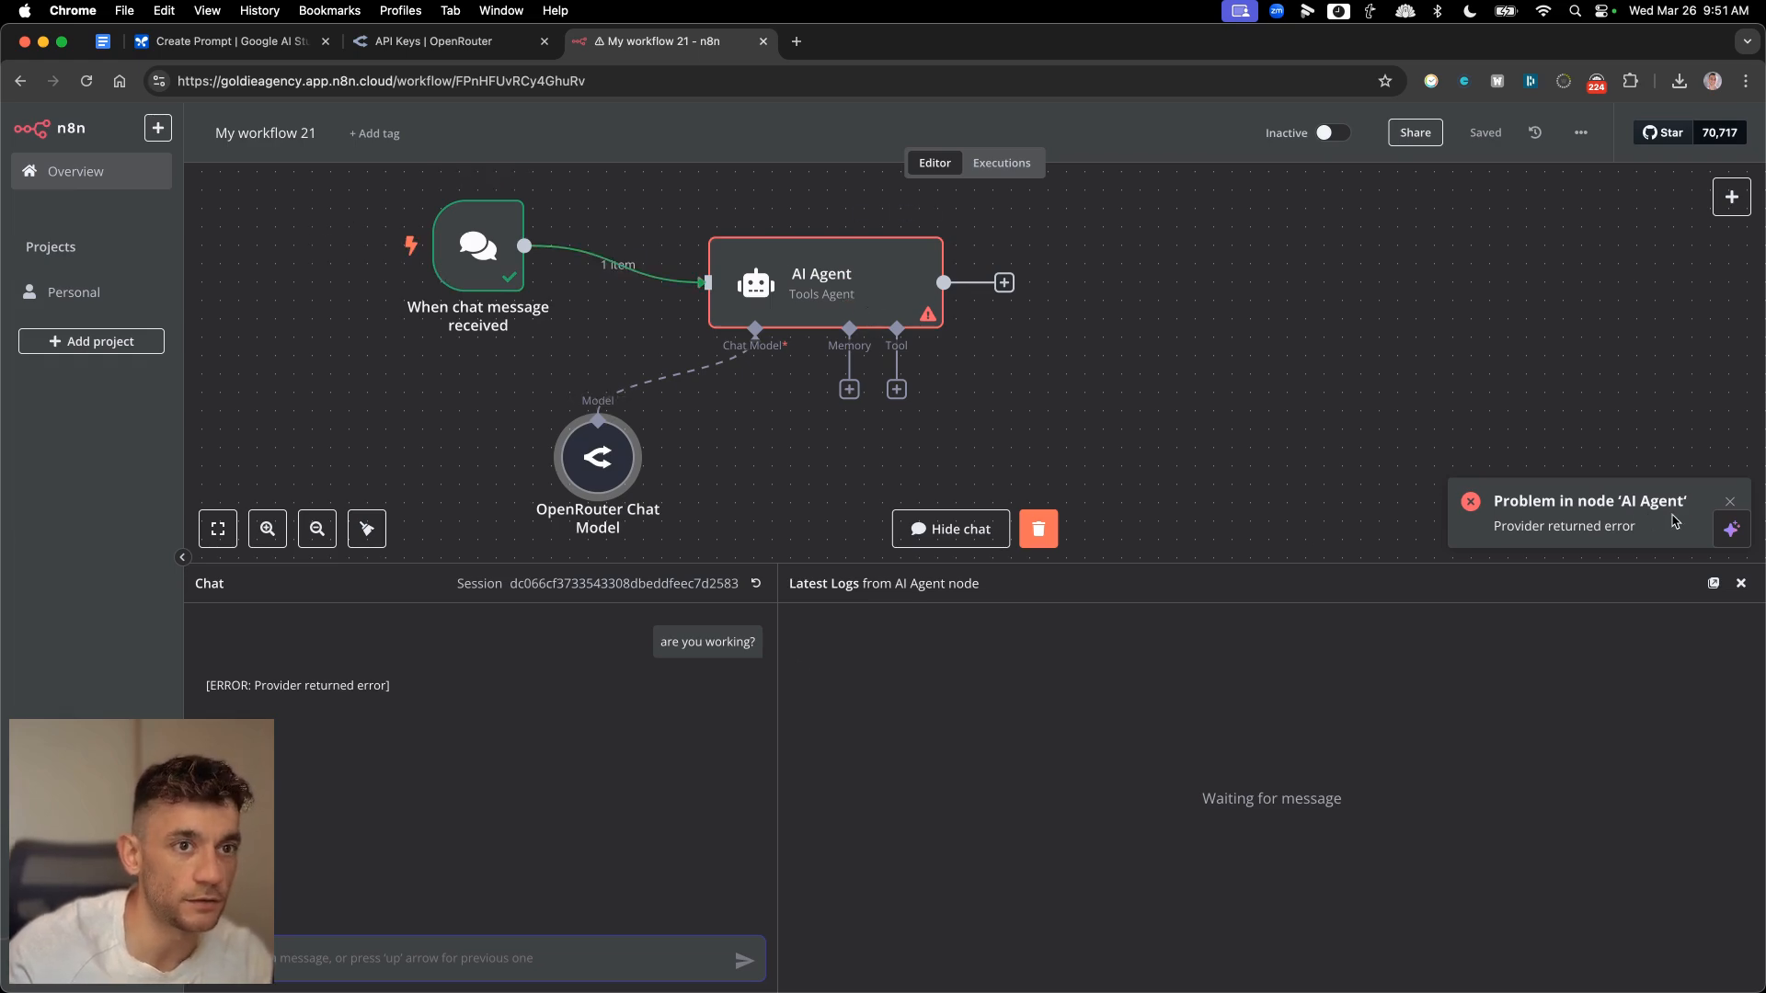
# - Add the System Message option with its default text to the AI Agent node, test the node, and return to the canvas
pyautogui.doubleClick(855, 296)
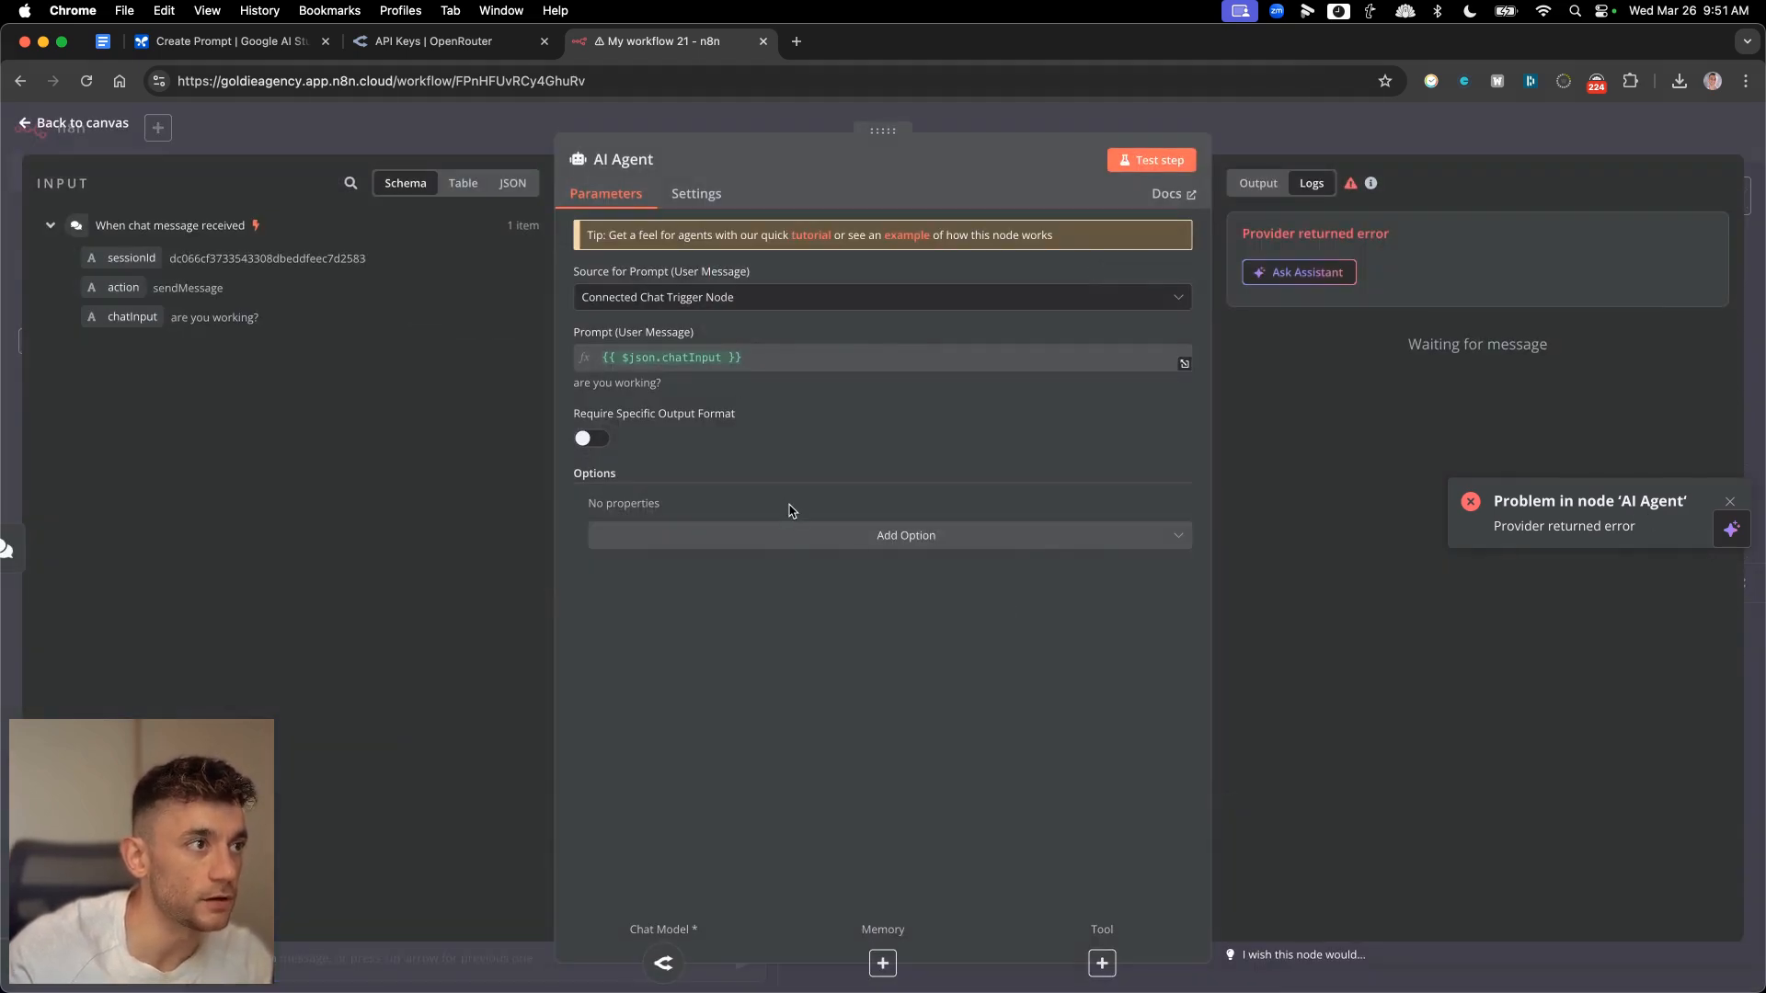
pyautogui.click(789, 535)
pyautogui.click(702, 581)
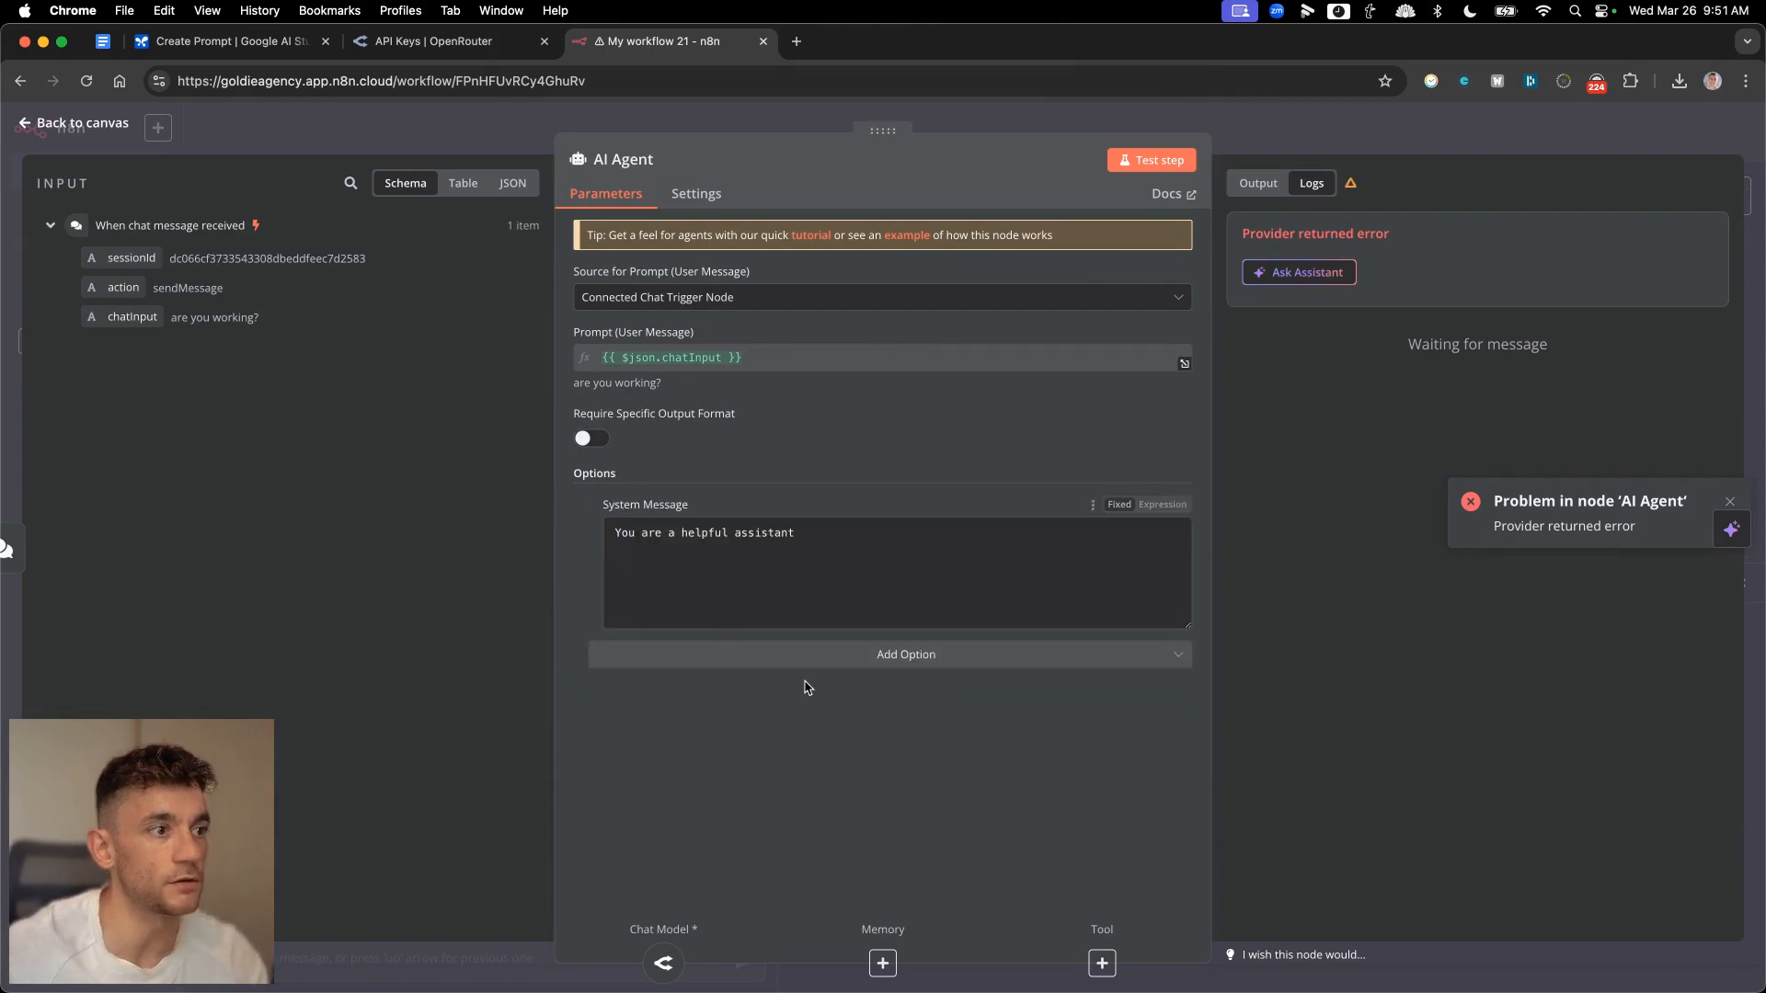
pyautogui.click(1146, 160)
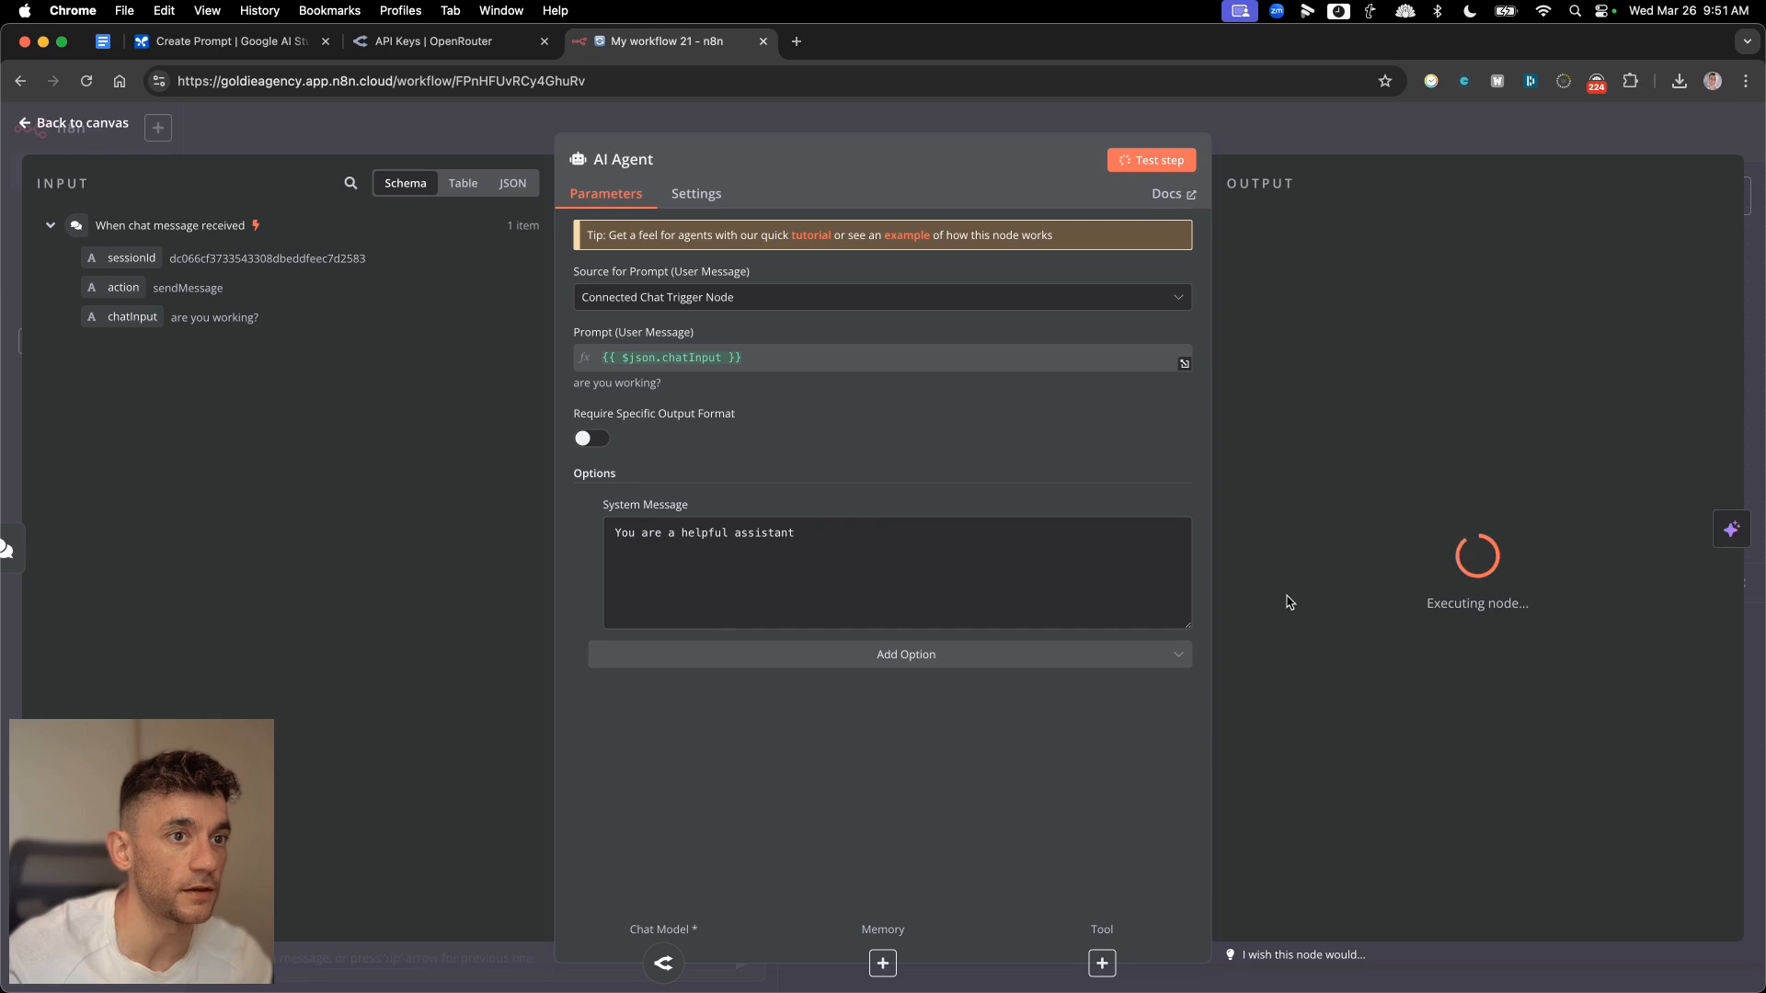
pyautogui.press('Escape')
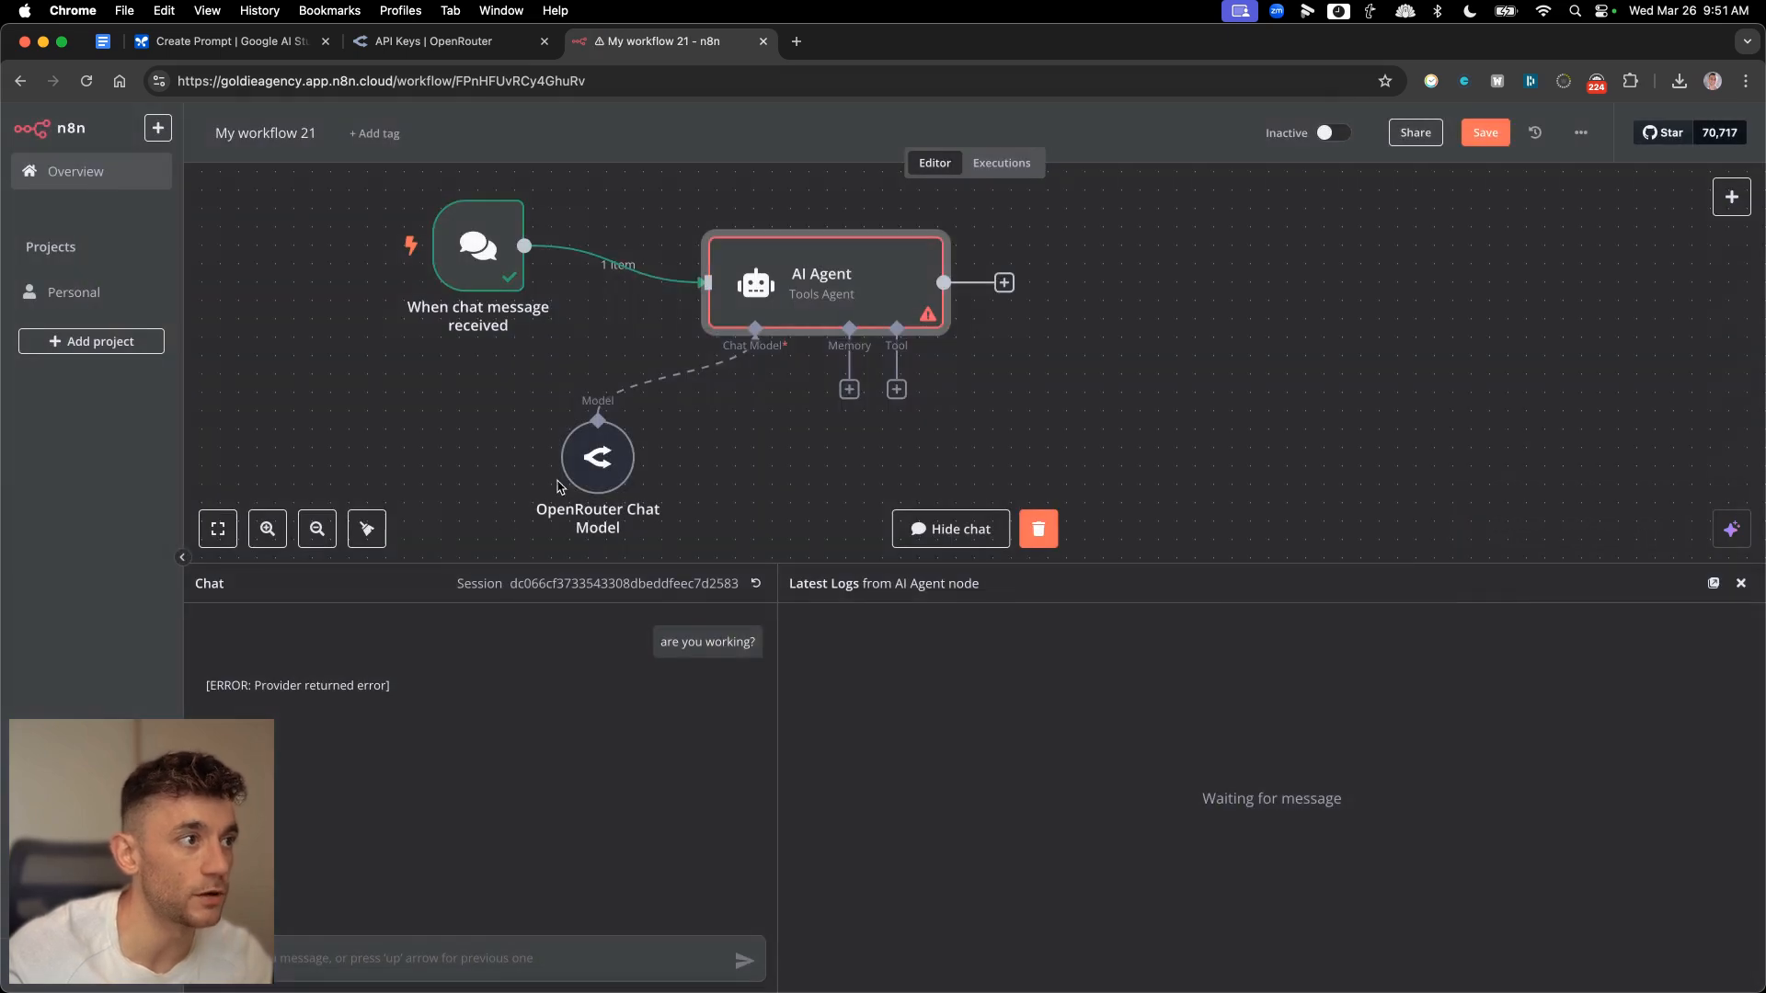
# - Disconnect the OpenRouter Chat Model from the AI Agent and attach a Google Gemini Chat Model in its place
pyautogui.doubleClick(607, 459)
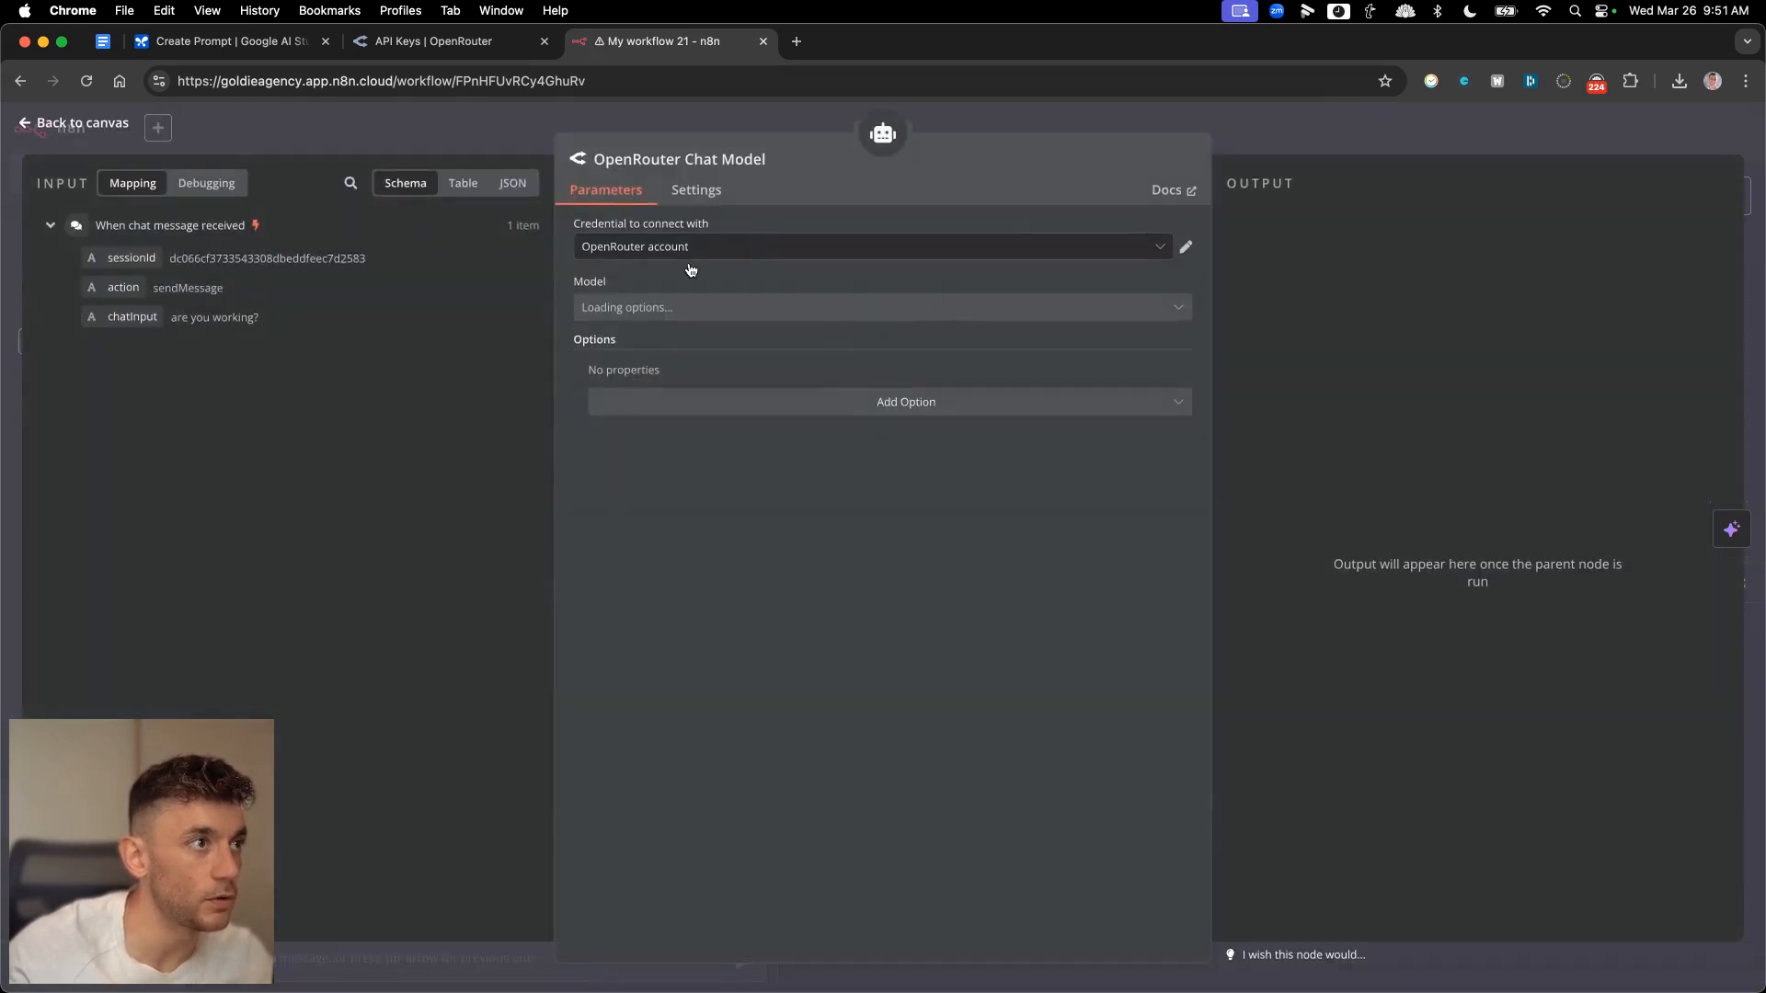
pyautogui.press('Escape')
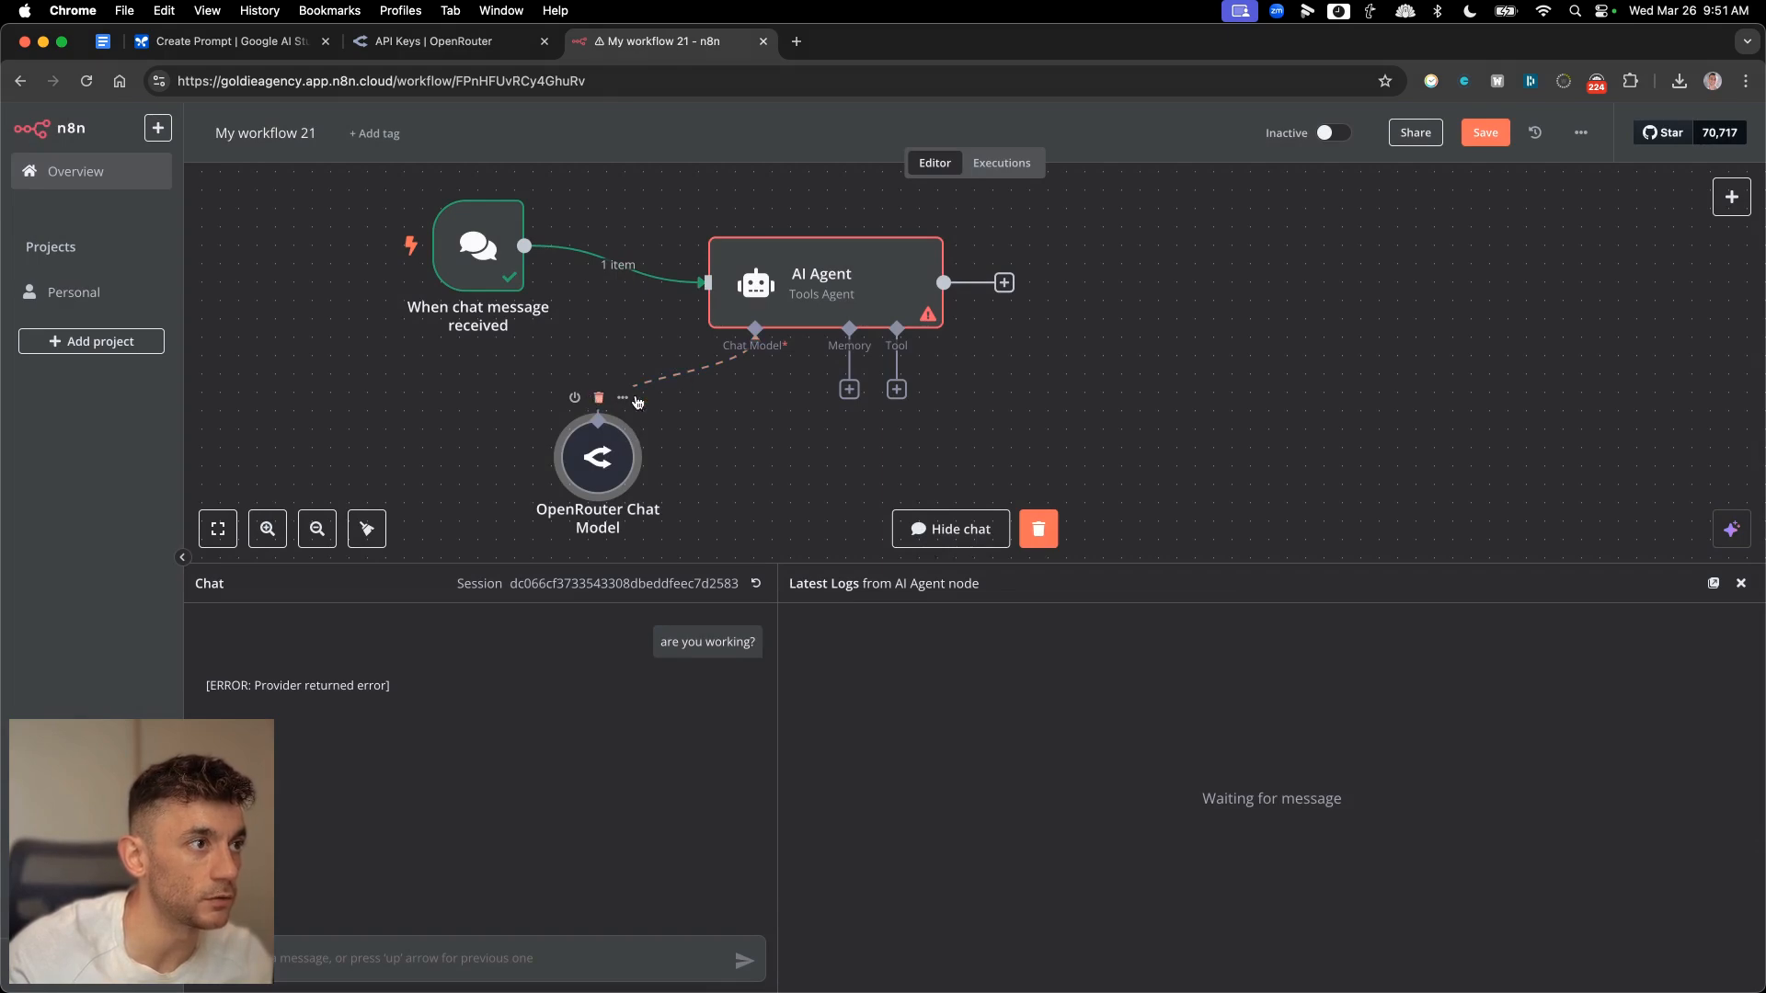
pyautogui.click(674, 378)
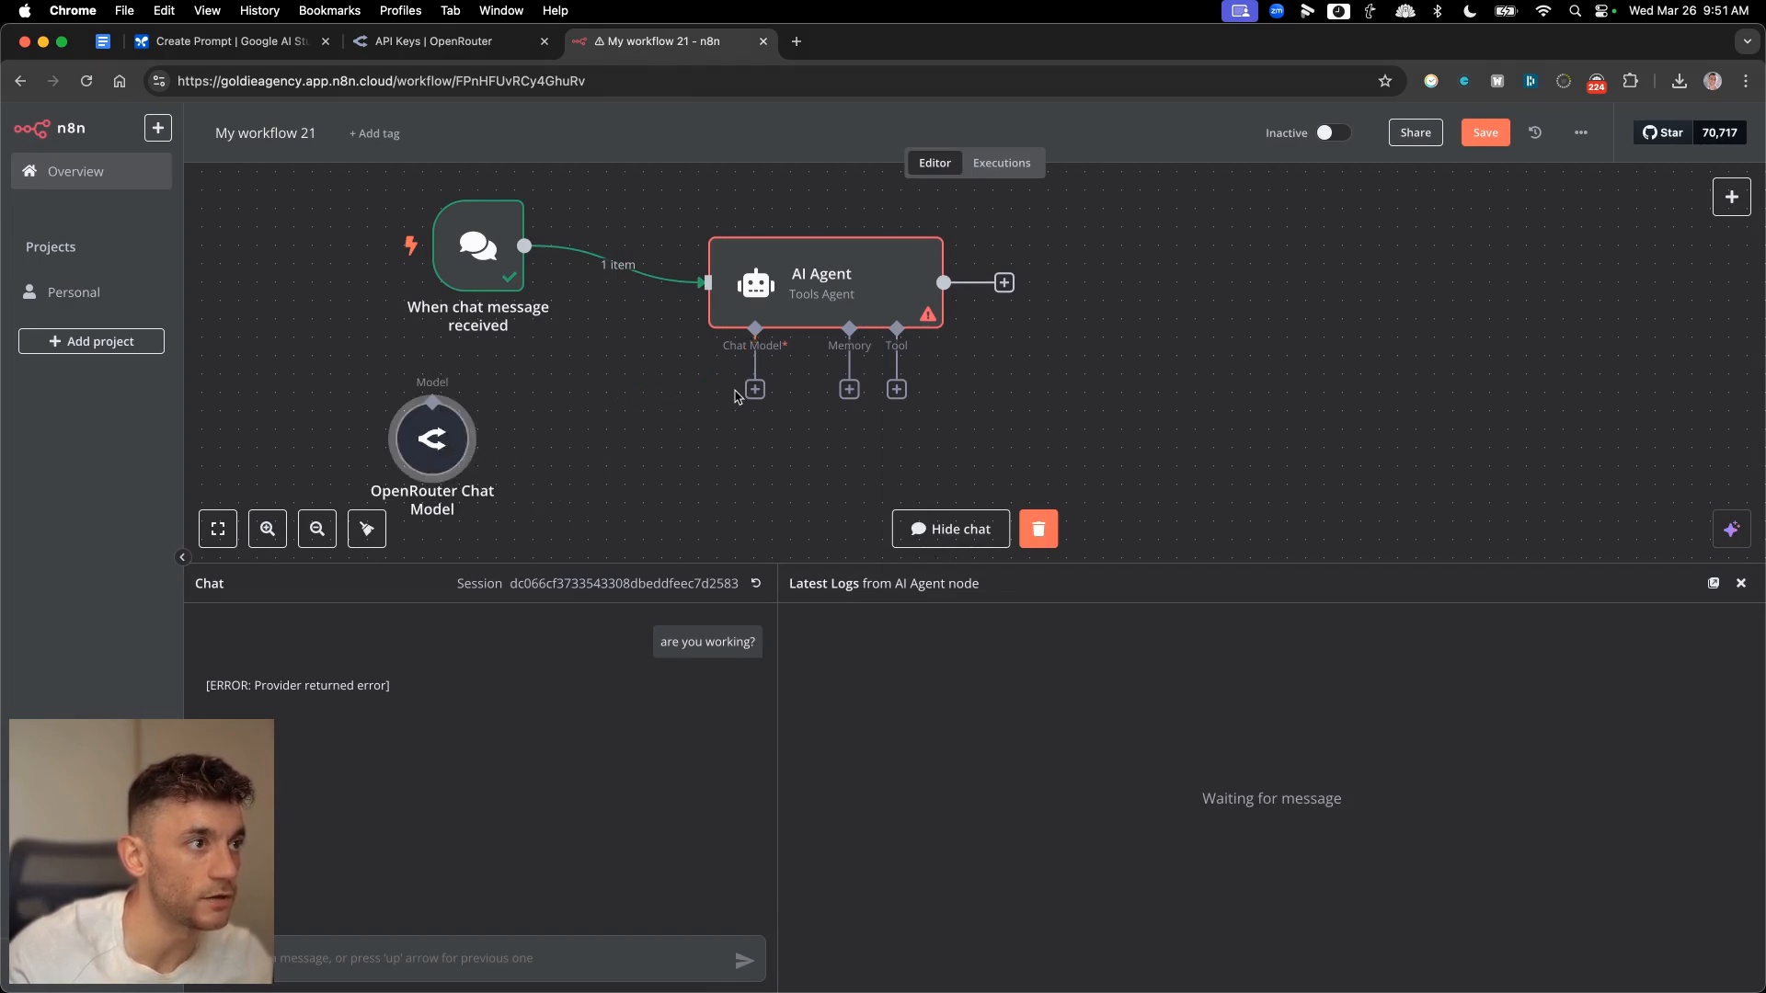
pyautogui.click(755, 390)
pyautogui.write('google')
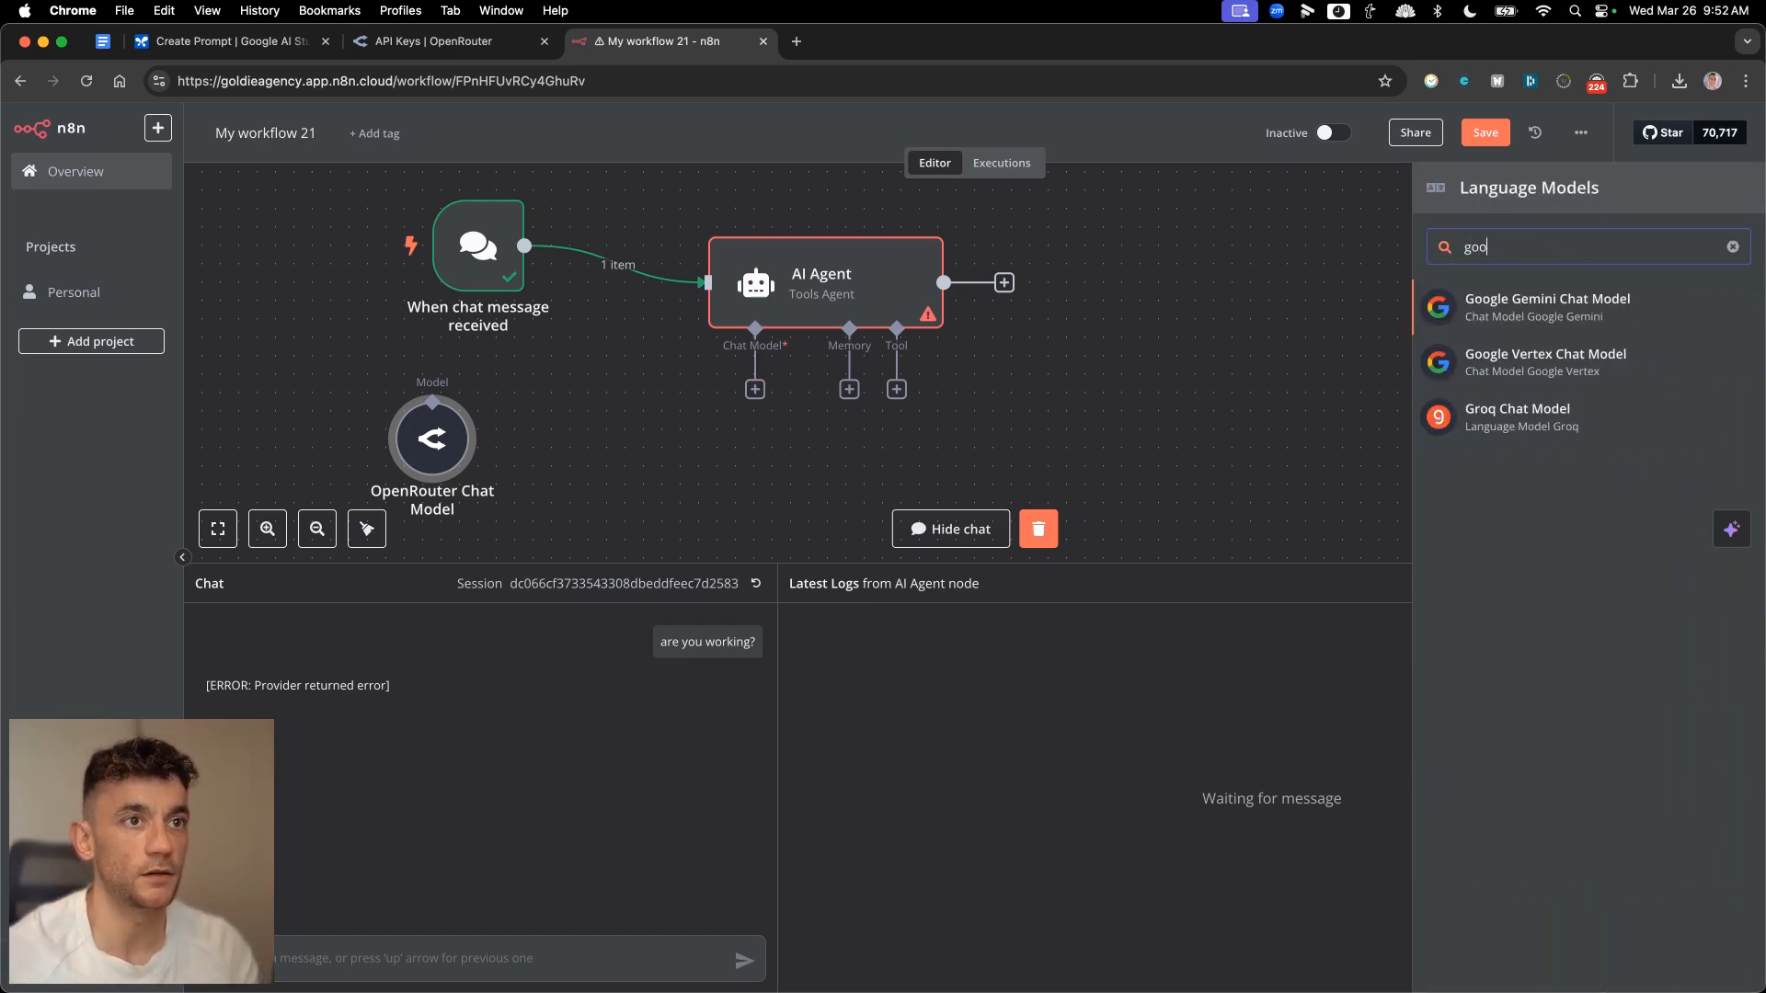
pyautogui.click(1515, 321)
# - Set the Google Gemini Chat Model node to models/gemini-2.5-pro-exp-03-25 and return to the canvas
pyautogui.click(741, 310)
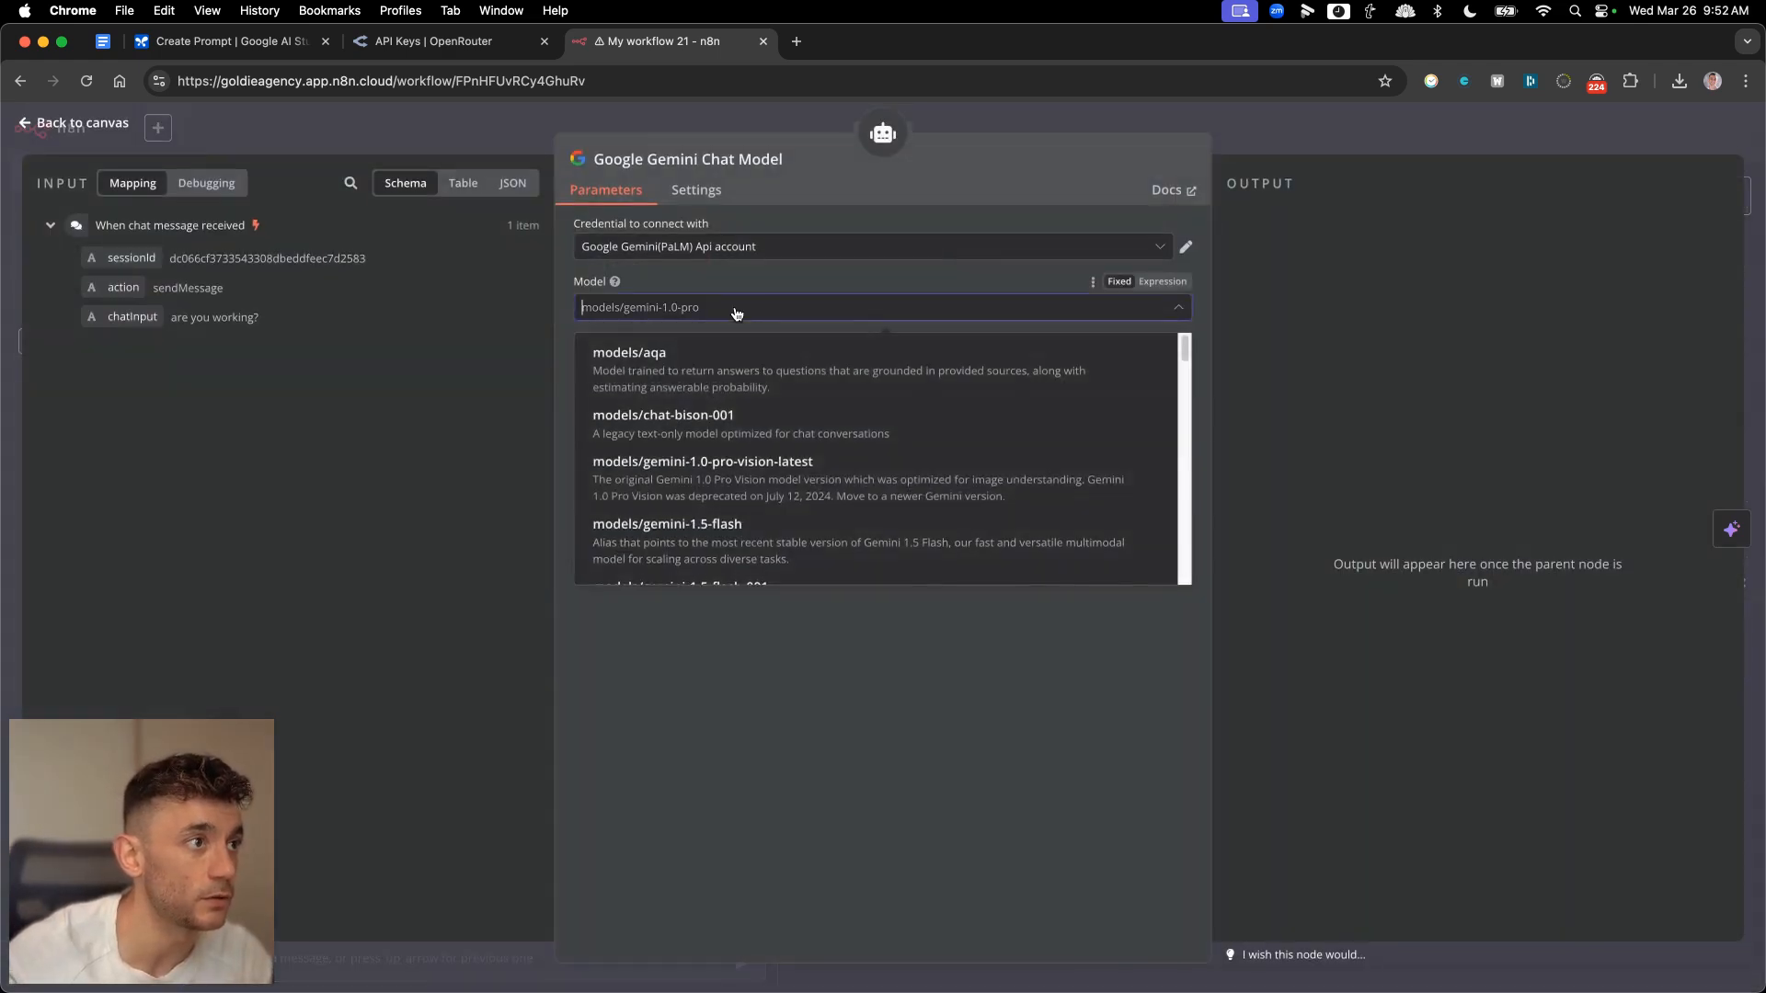
pyautogui.scroll(-5, 786, 543)
pyautogui.click(786, 543)
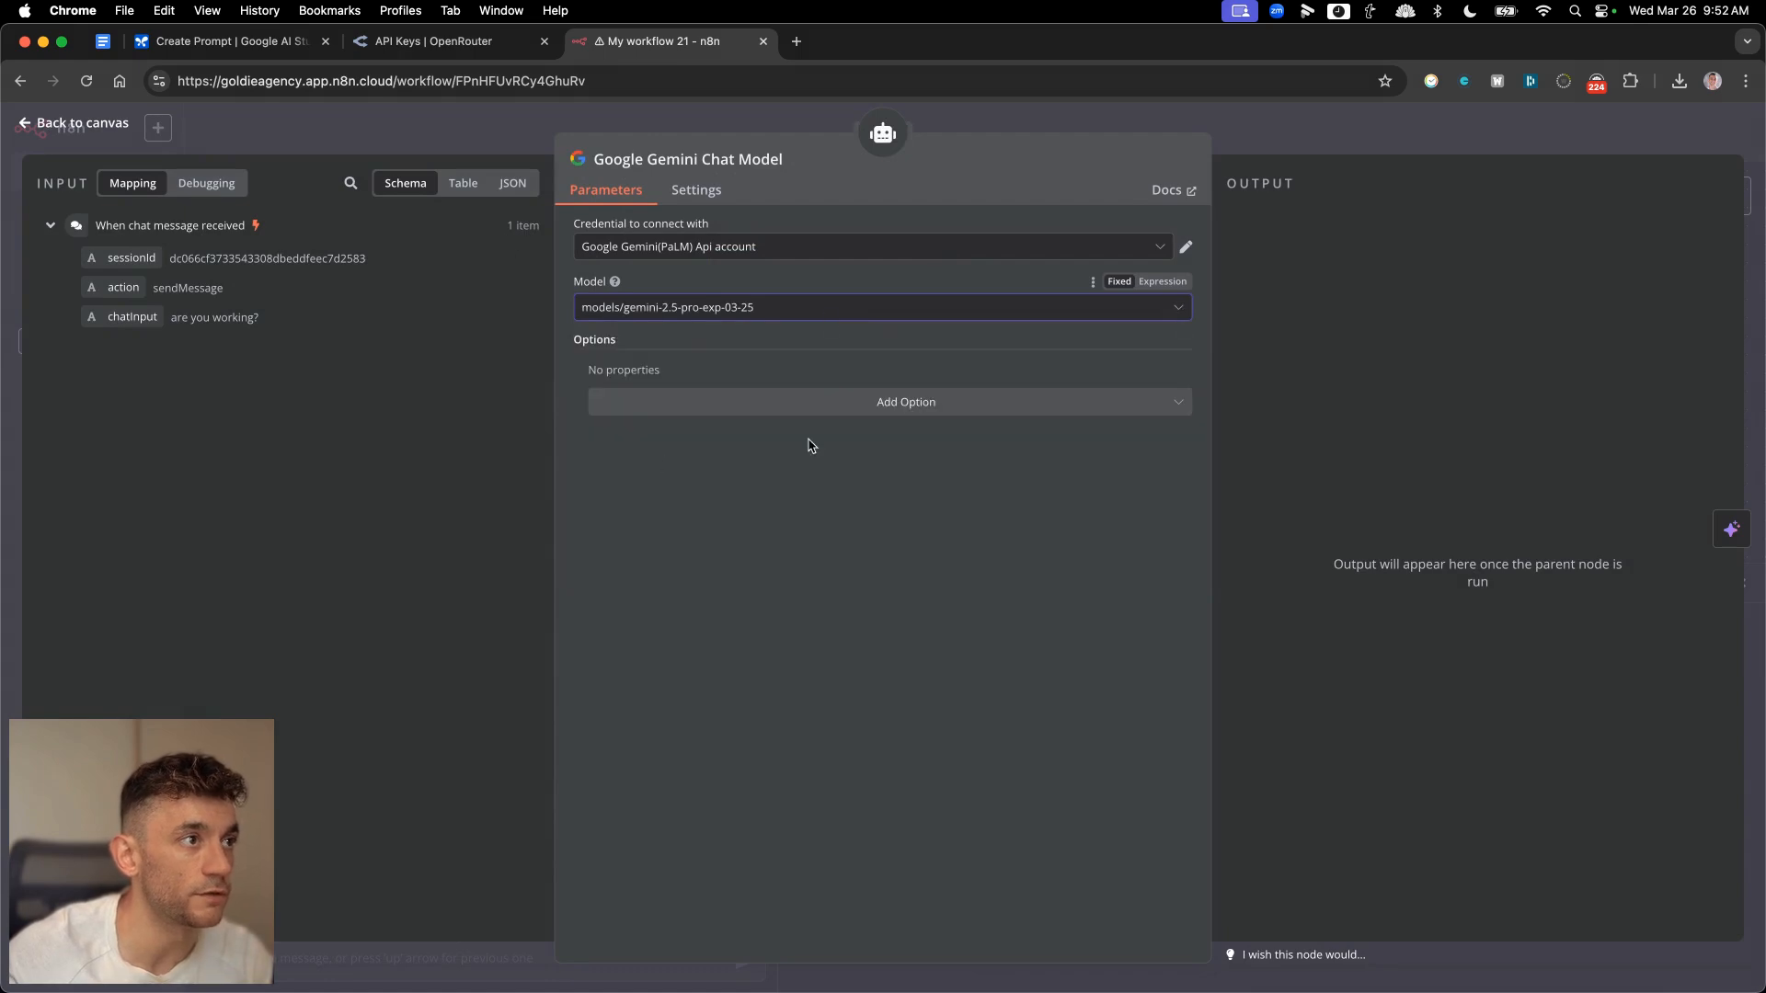
pyautogui.press('Escape')
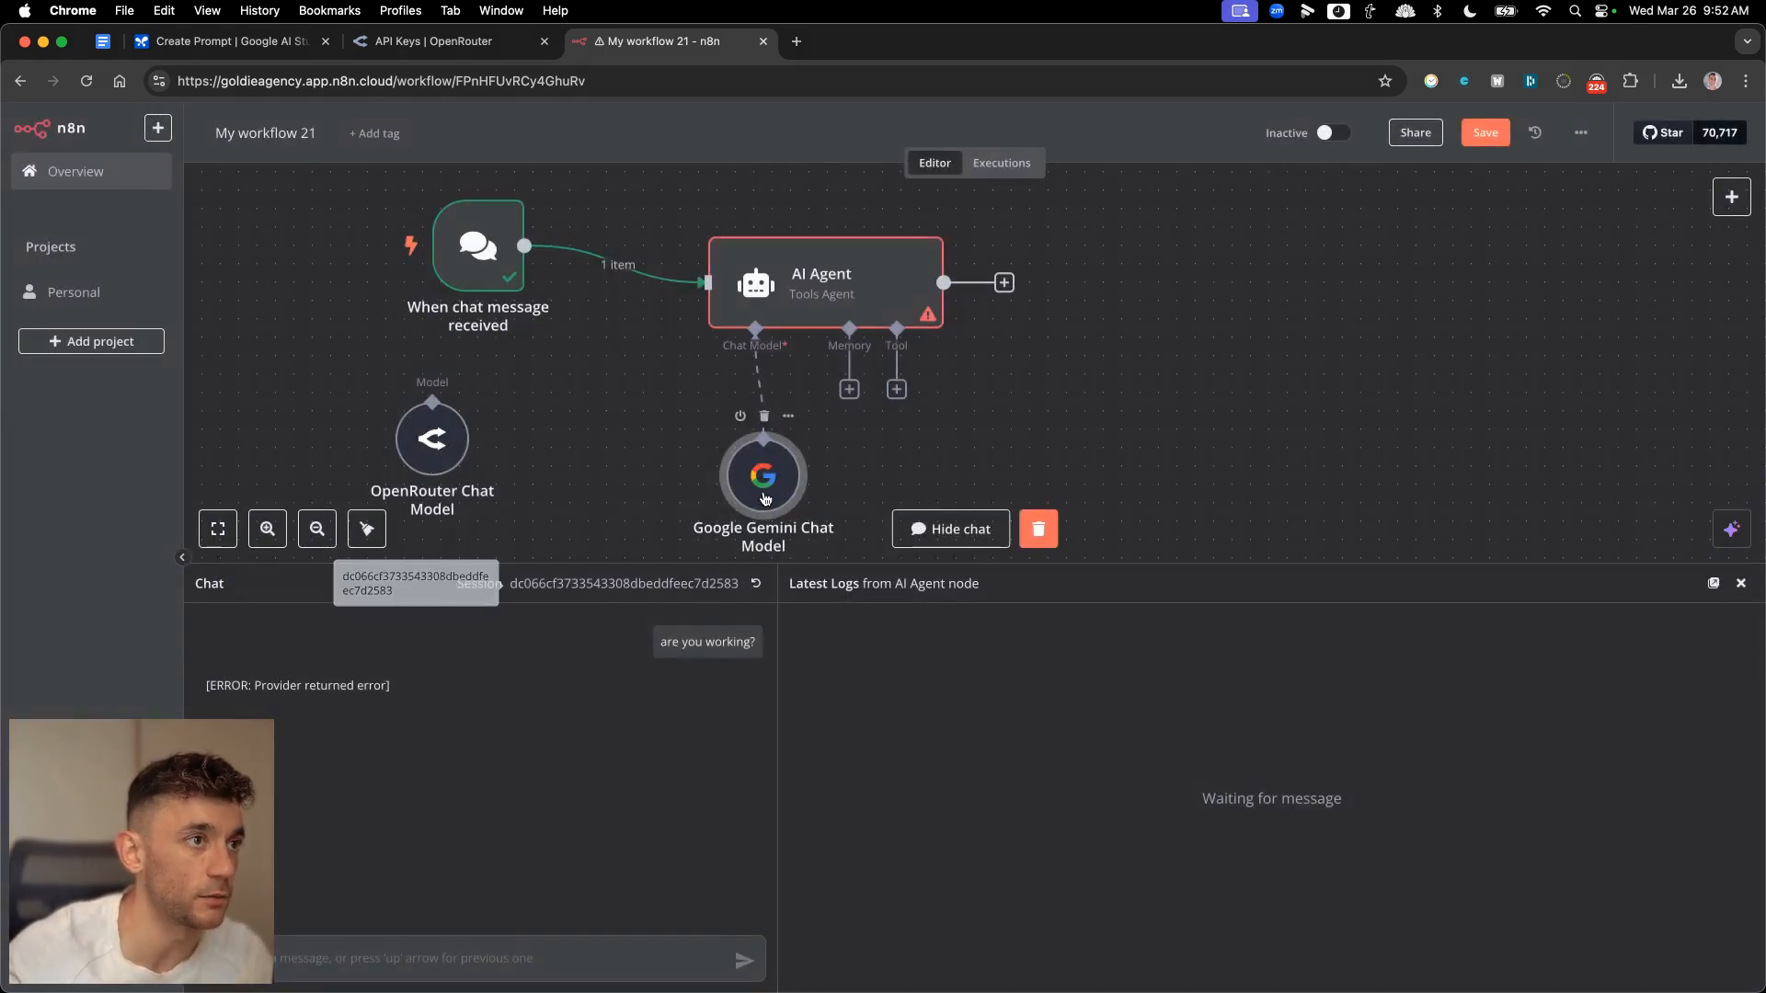
# - Resend "are you working?" to the test chat and shrink the chat and log area to enlarge the canvas
pyautogui.doubleClick(674, 643)
pyautogui.click(429, 942)
pyautogui.press('Up')
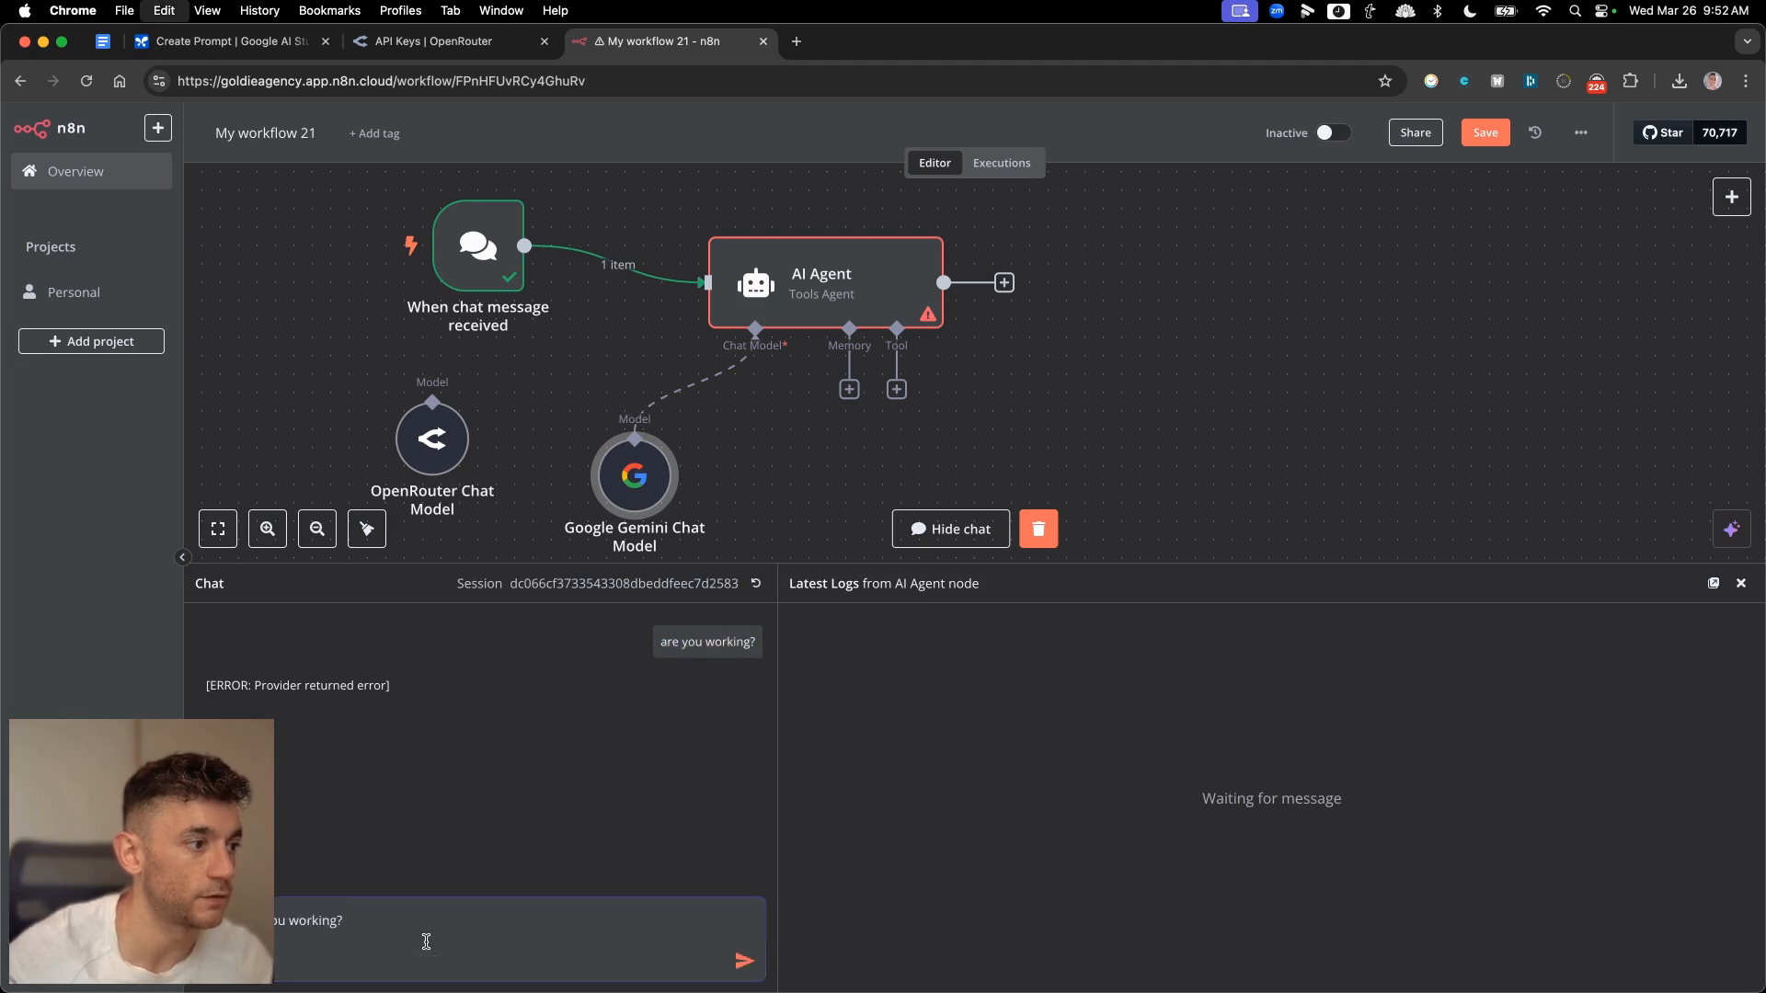
pyautogui.press('Return')
pyautogui.moveTo(805, 563); pyautogui.dragTo(804, 691)
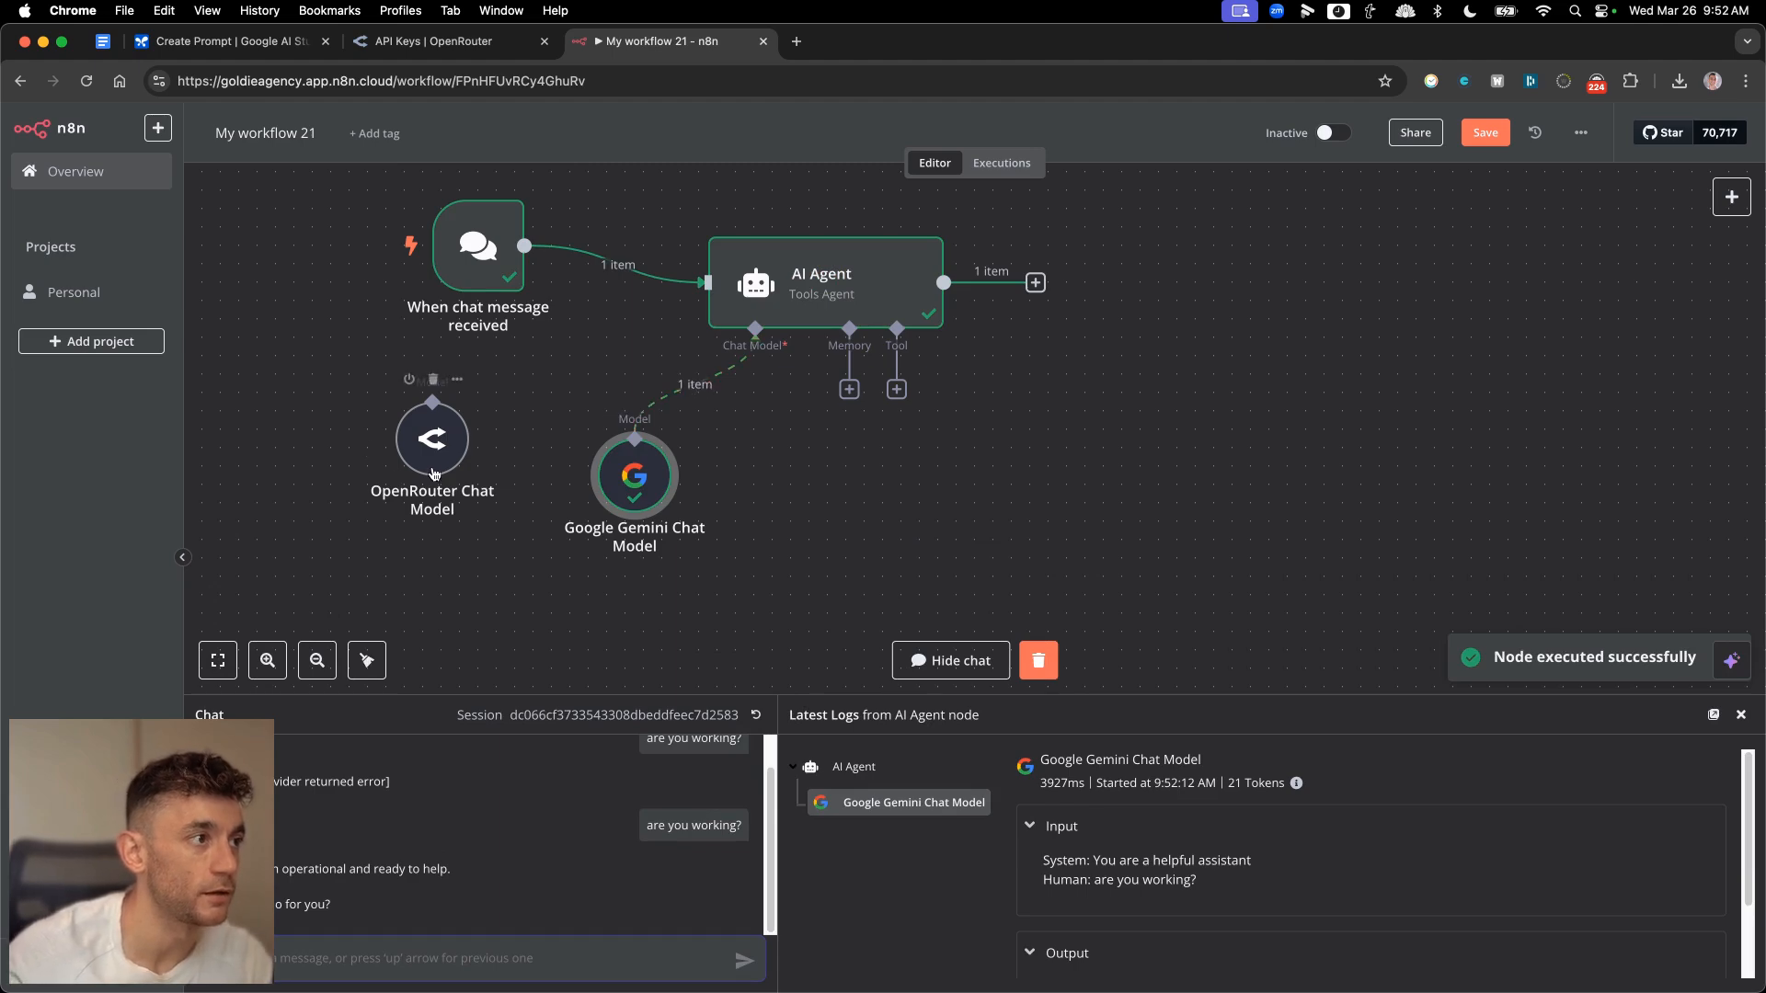
# - Move the disconnected OpenRouter Chat Model aside, glance at OpenRouter's API keys page, and delete the node from the canvas
pyautogui.moveTo(425, 467); pyautogui.dragTo(1288, 411)
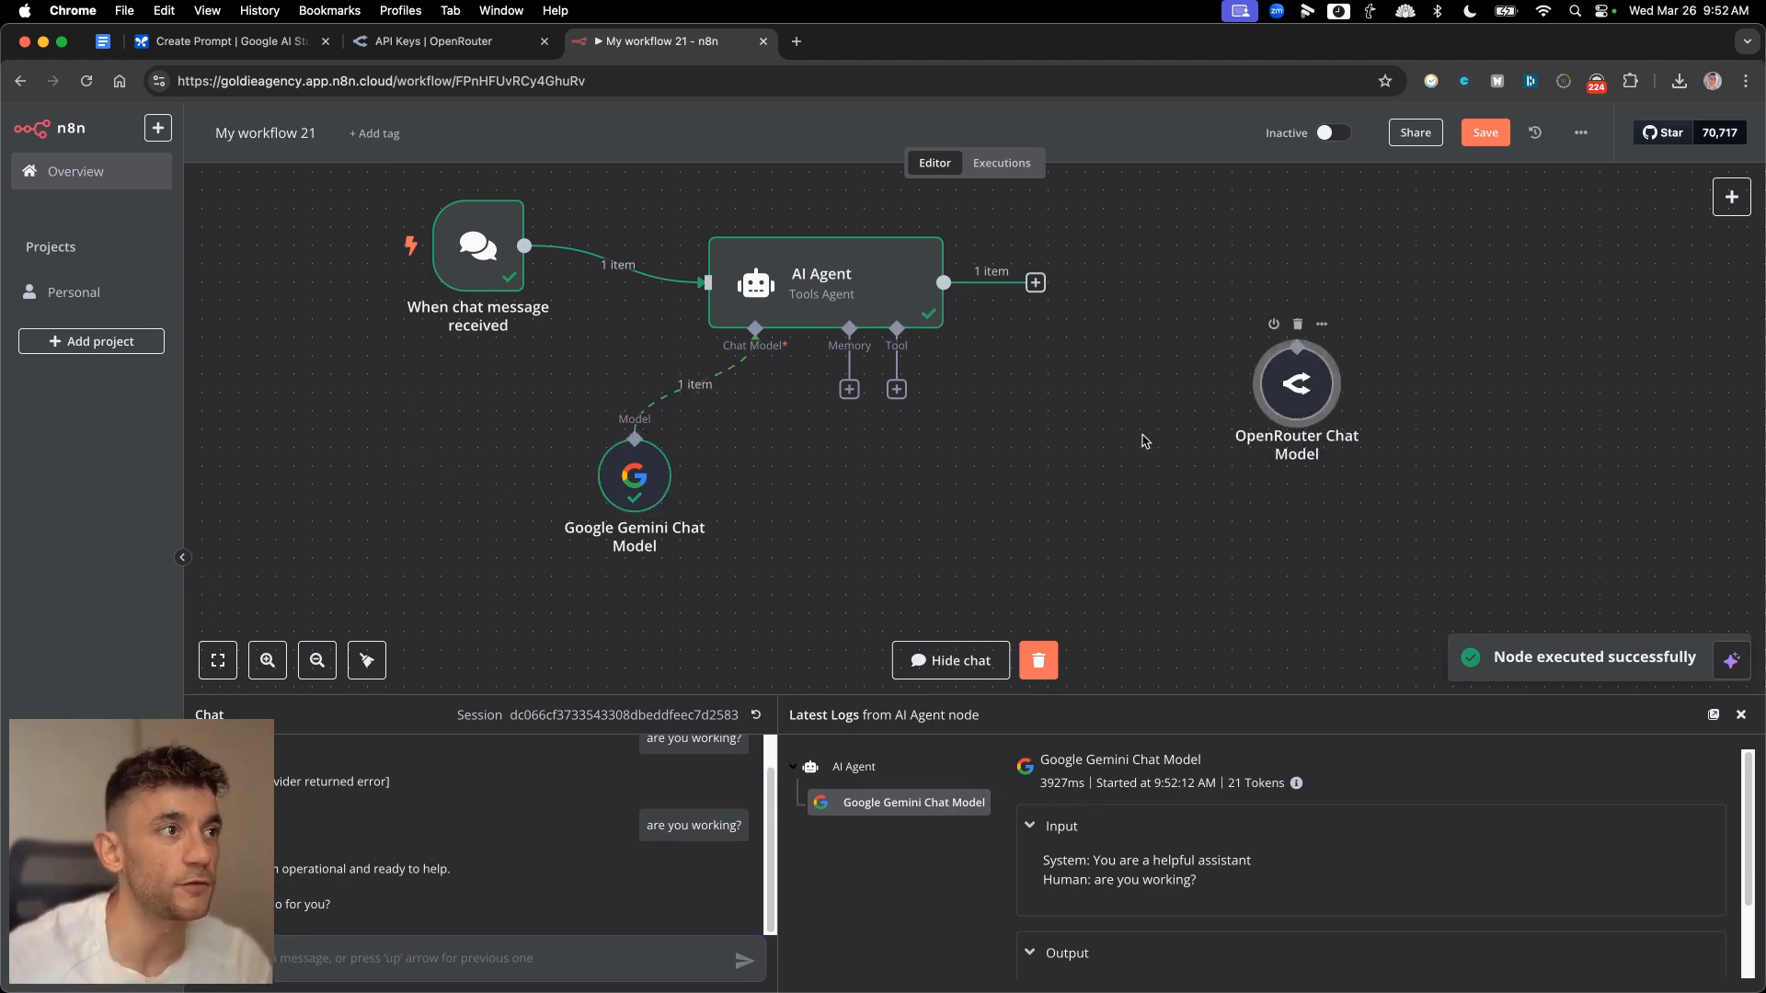
pyautogui.scroll(1, 847, 449)
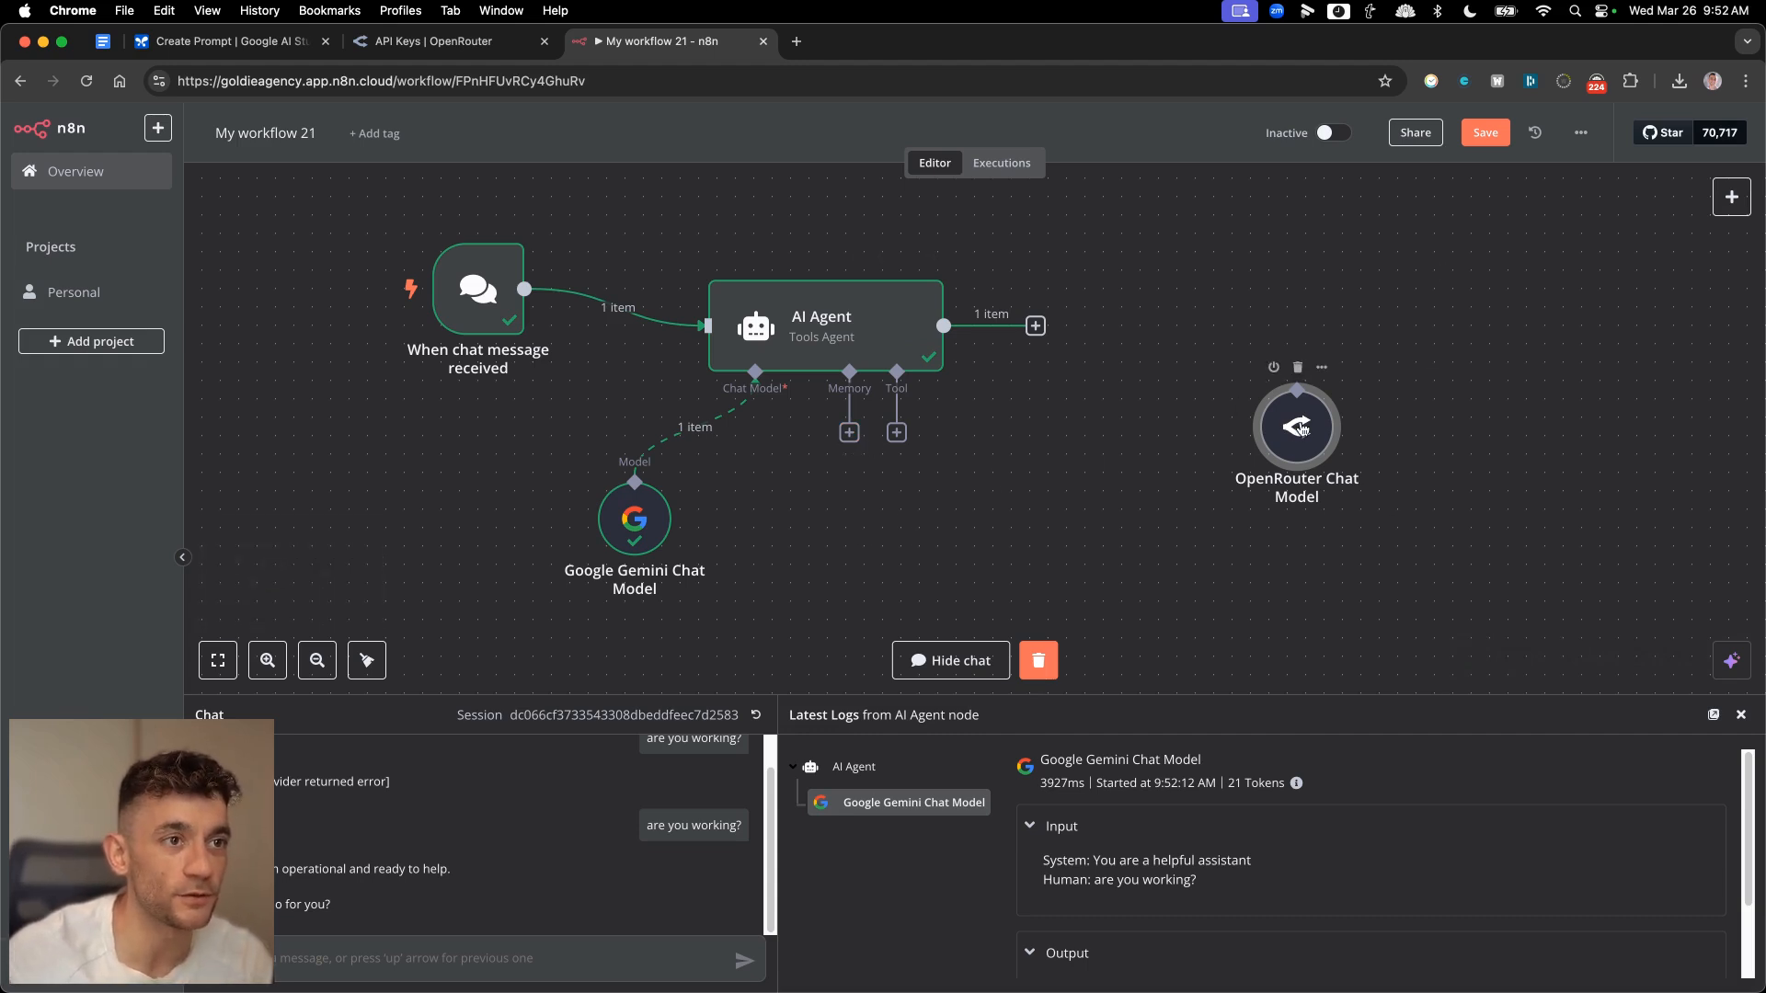
pyautogui.moveTo(1301, 429); pyautogui.dragTo(1033, 494)
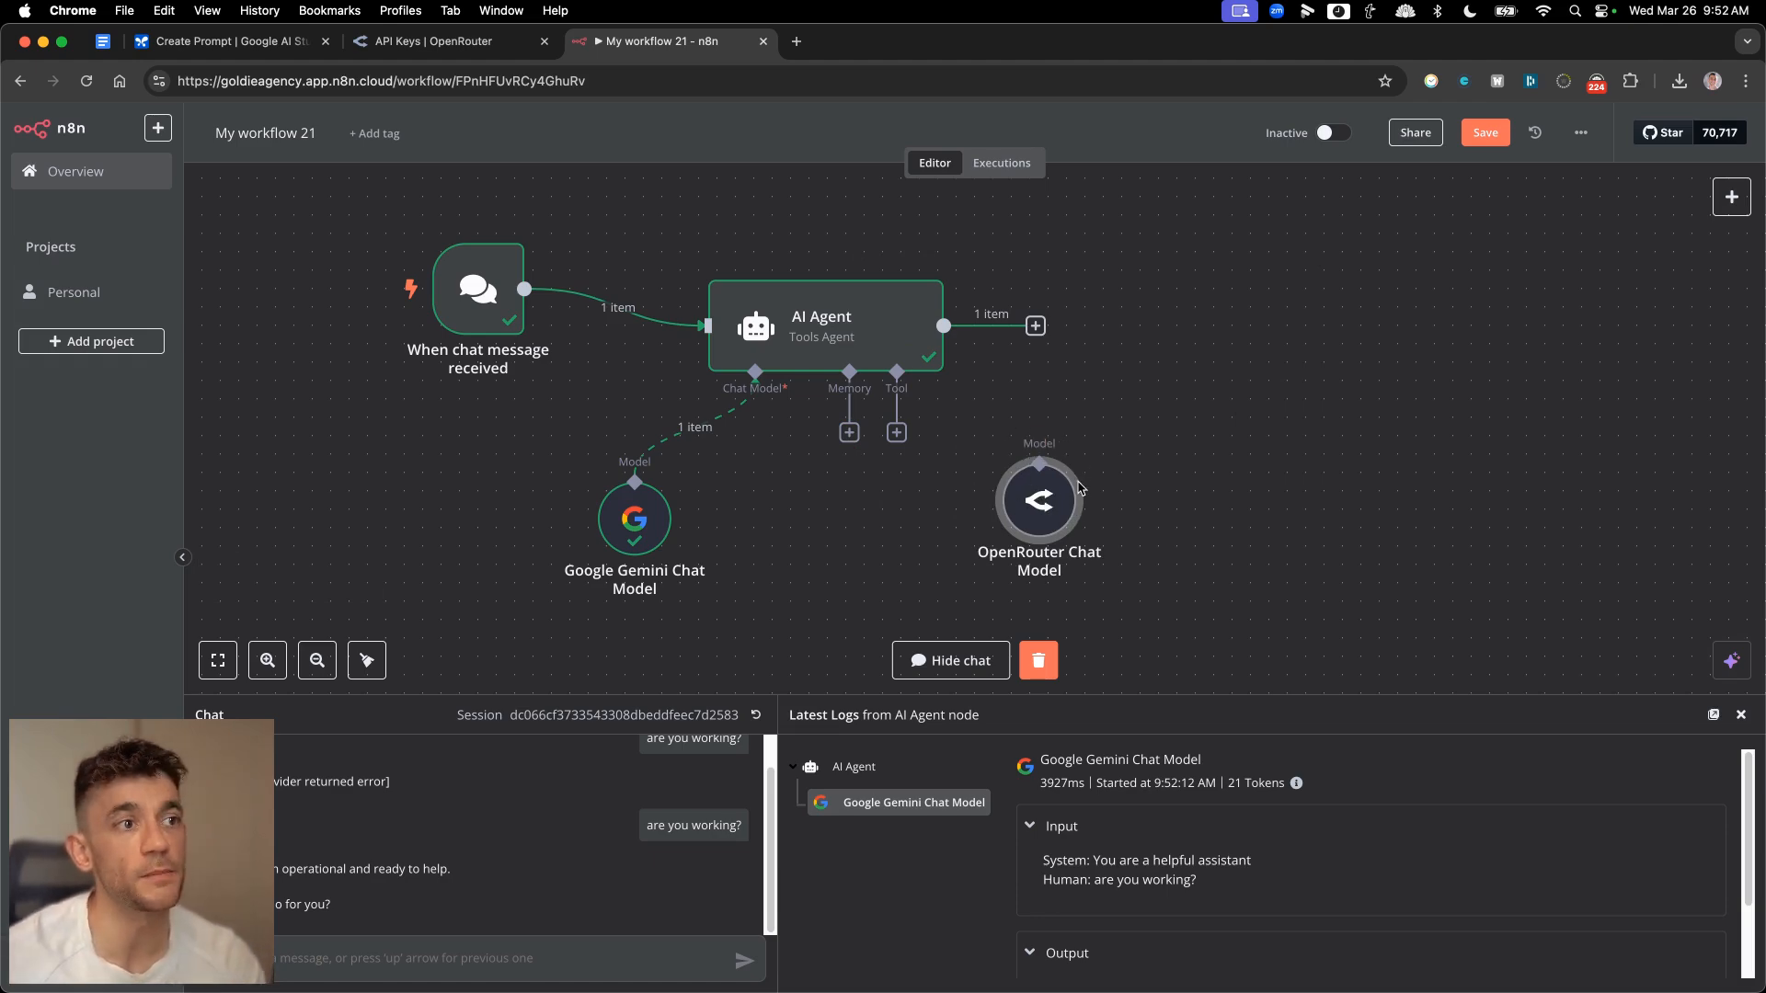
pyautogui.click(433, 40)
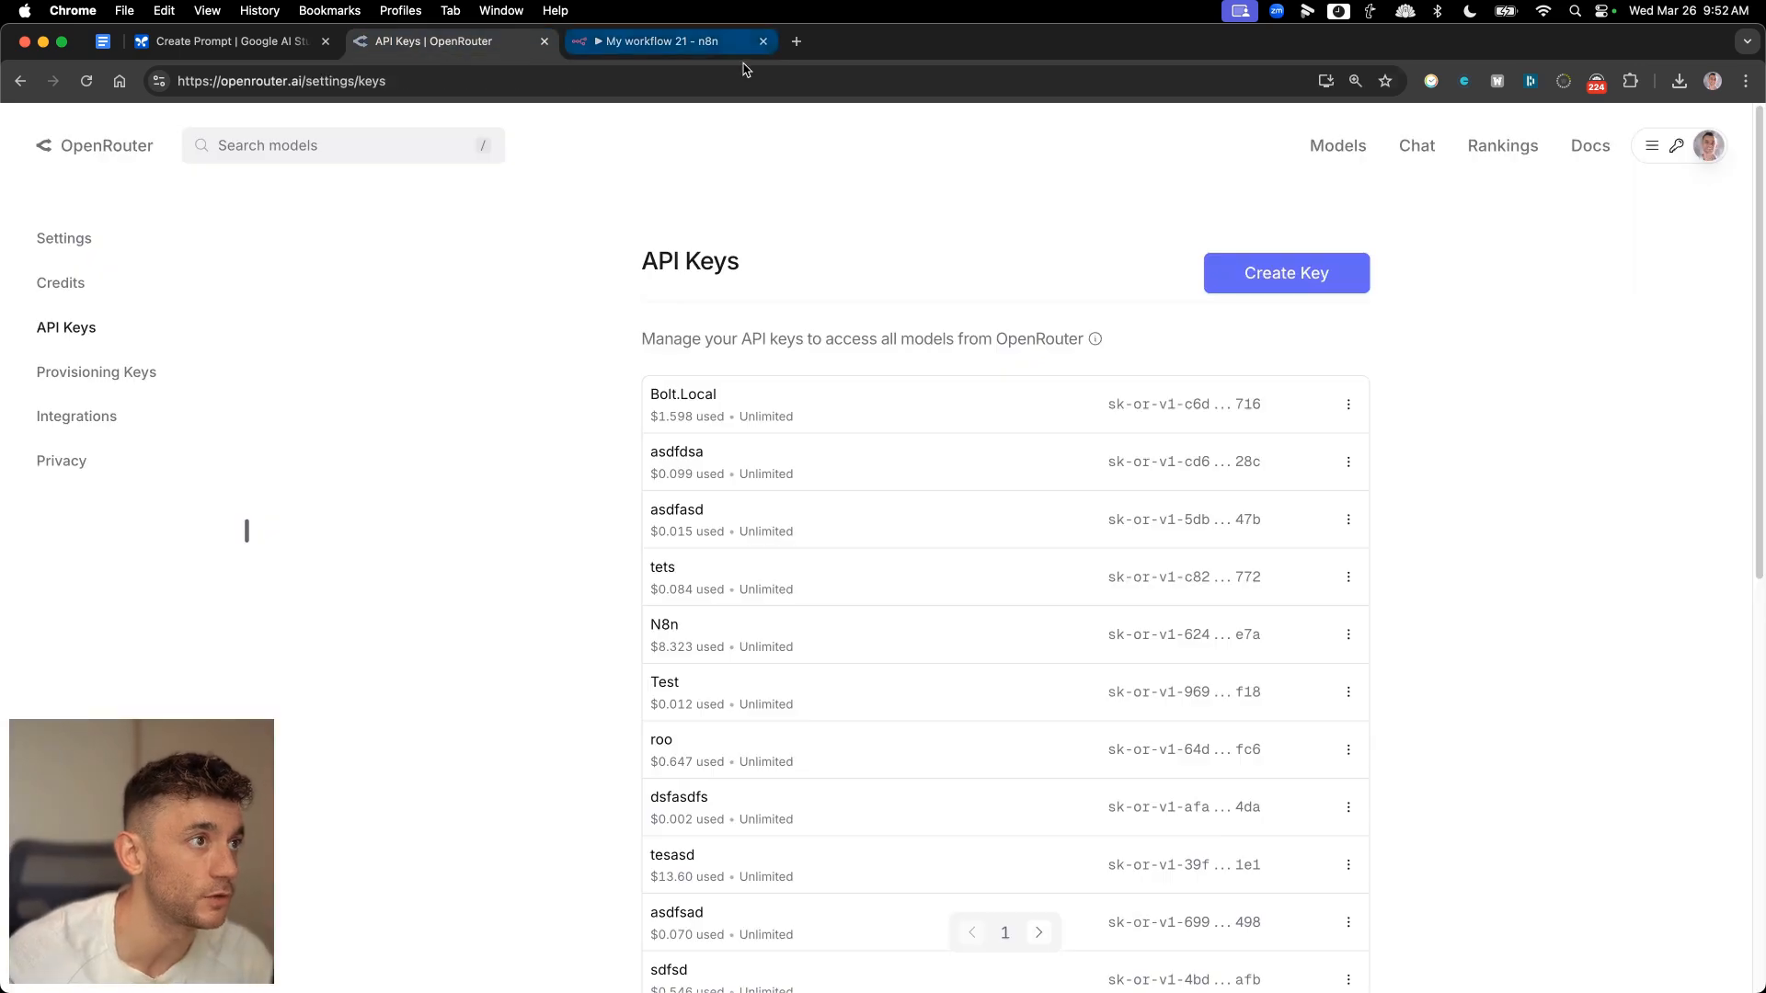
pyautogui.click(692, 50)
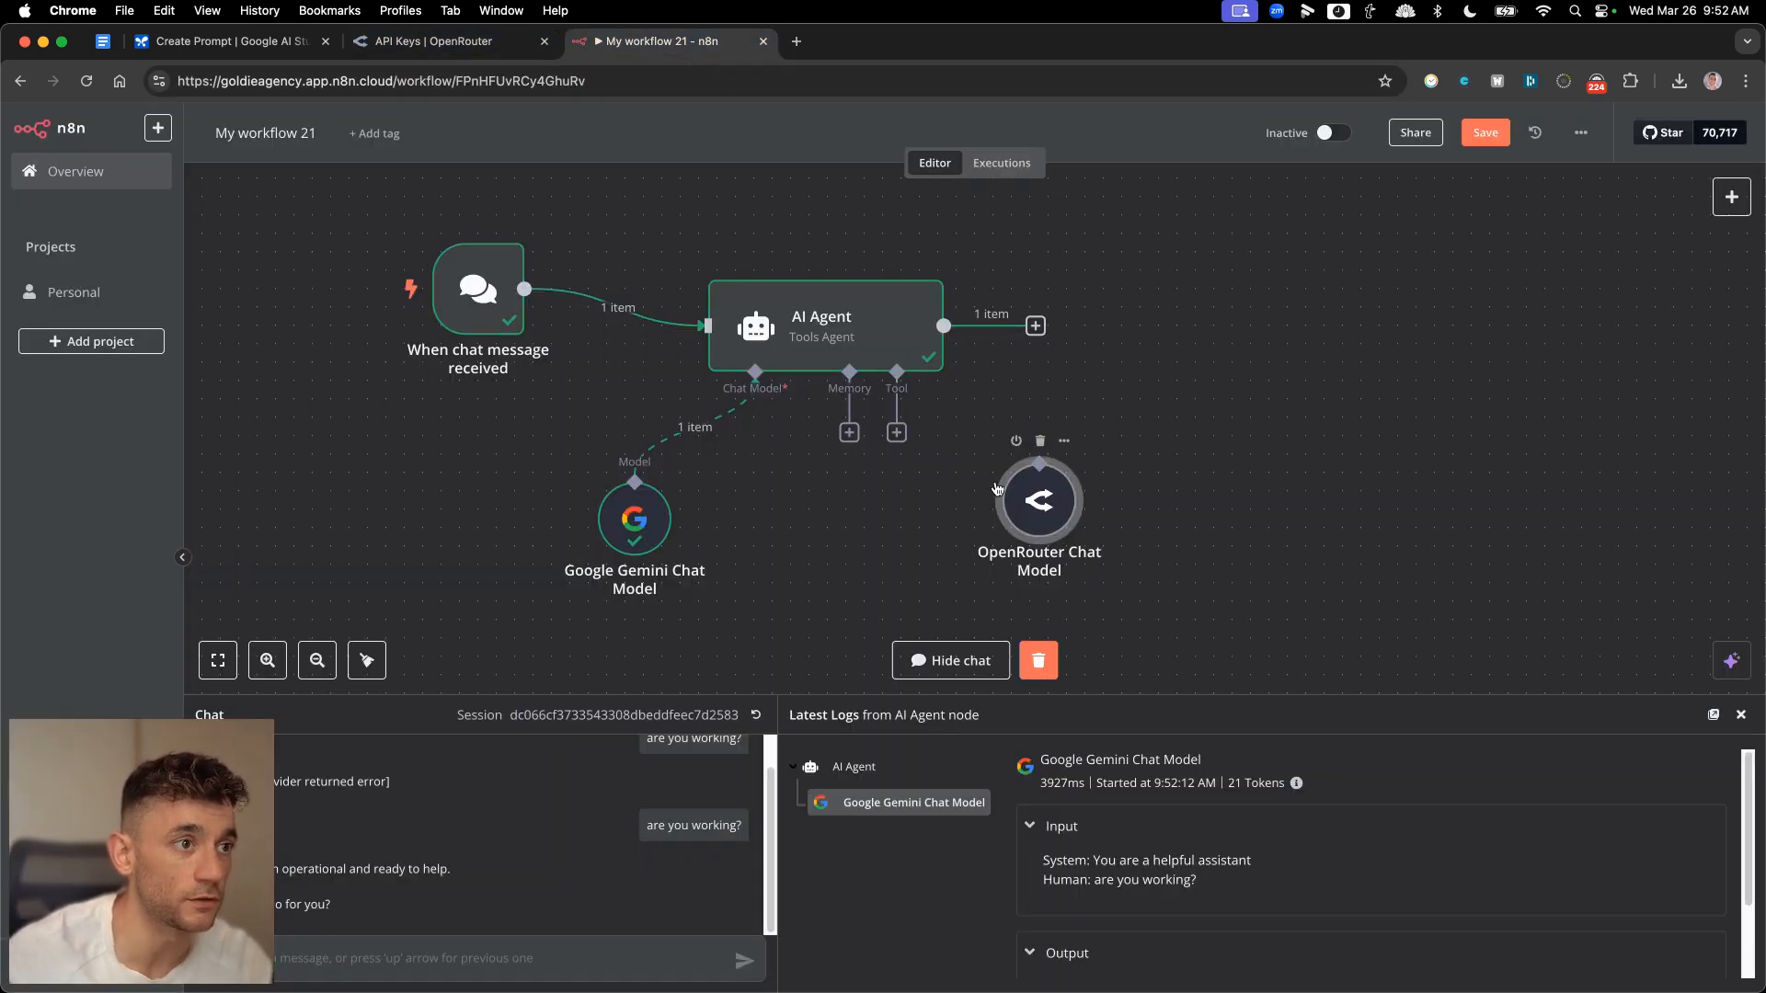
pyautogui.click(1042, 443)
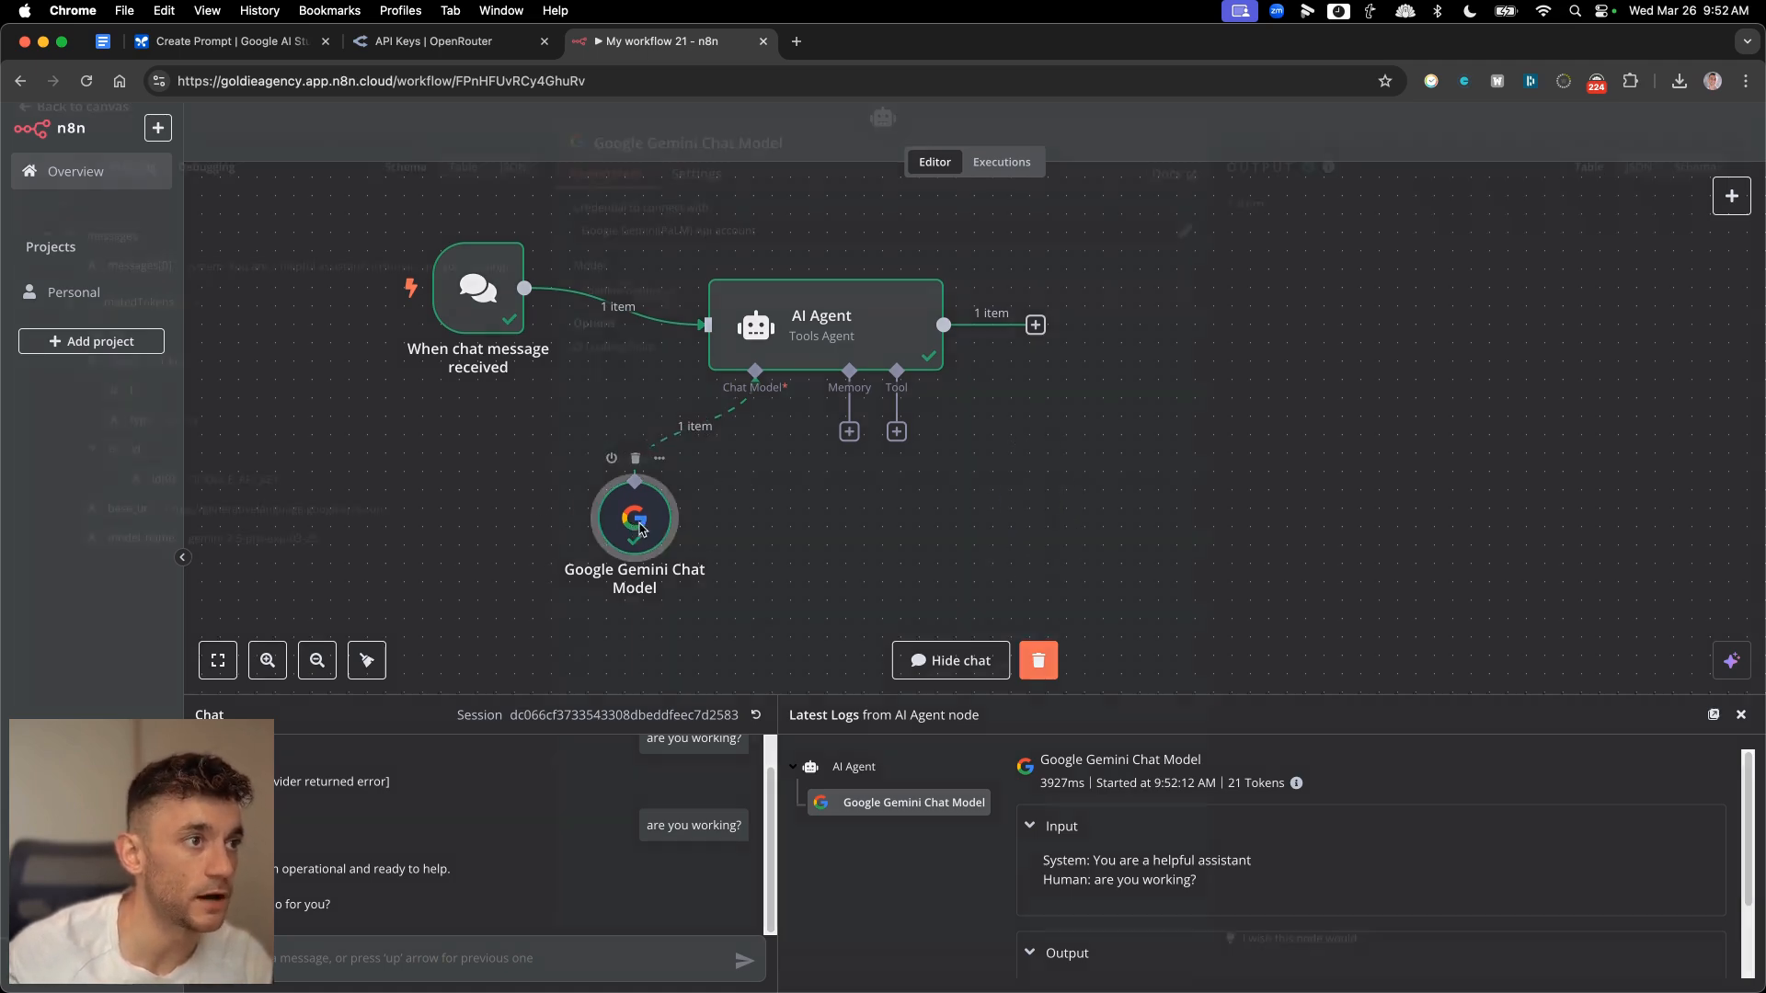
# - Review the Google Gemini Chat Model node's settings, and view the API keys page in Google AI Studio
pyautogui.doubleClick(641, 531)
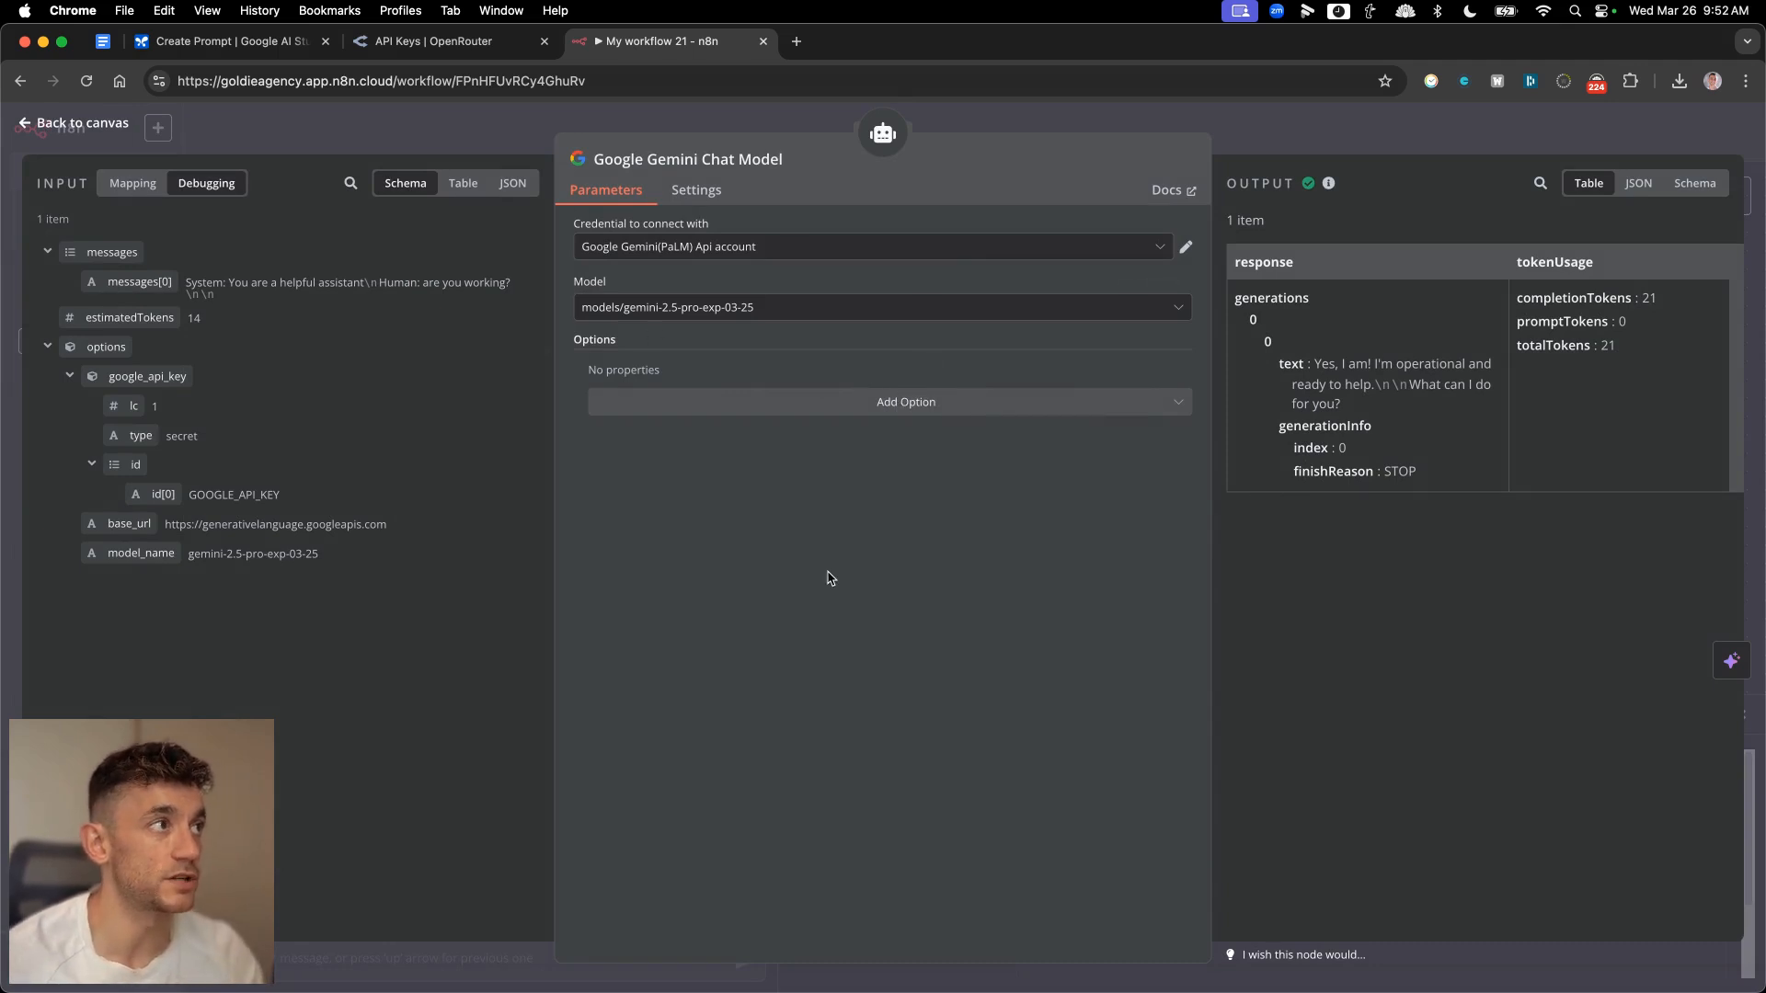
pyautogui.click(264, 44)
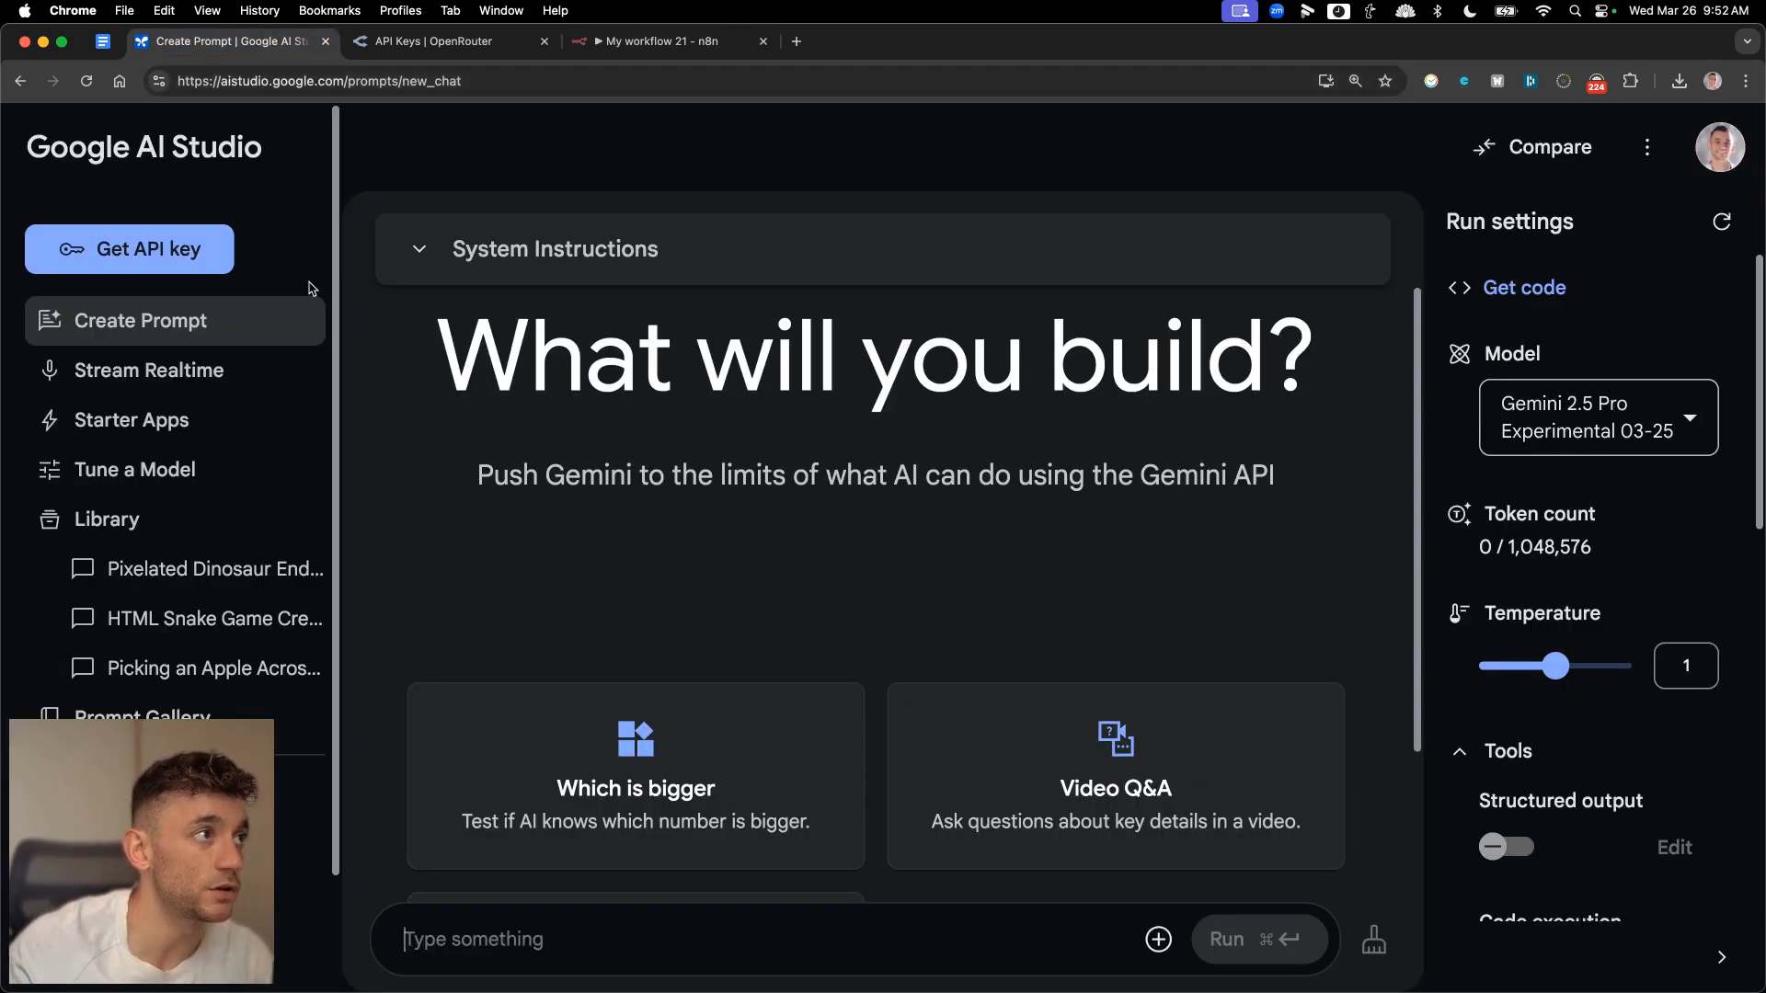
pyautogui.click(108, 270)
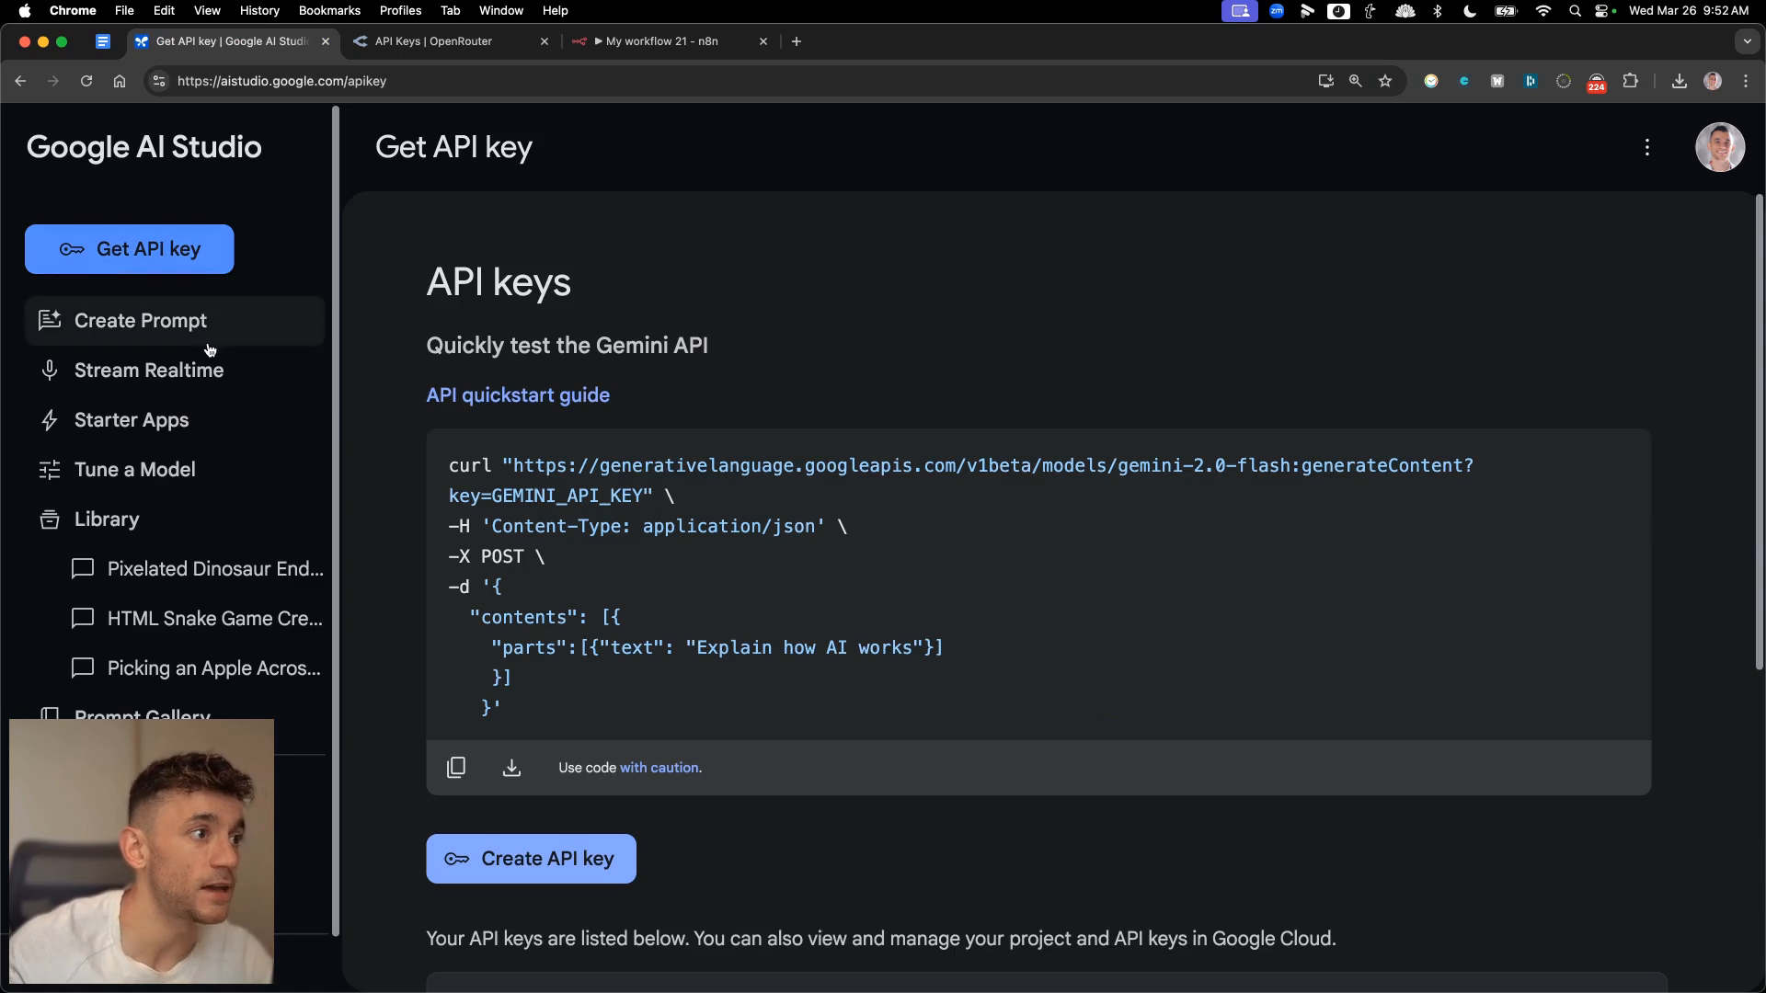
# - Back in n8n, check the connection status of the Google Gemini(PaLM) Api account credential and return to the canvas
pyautogui.click(656, 41)
pyautogui.click(1186, 249)
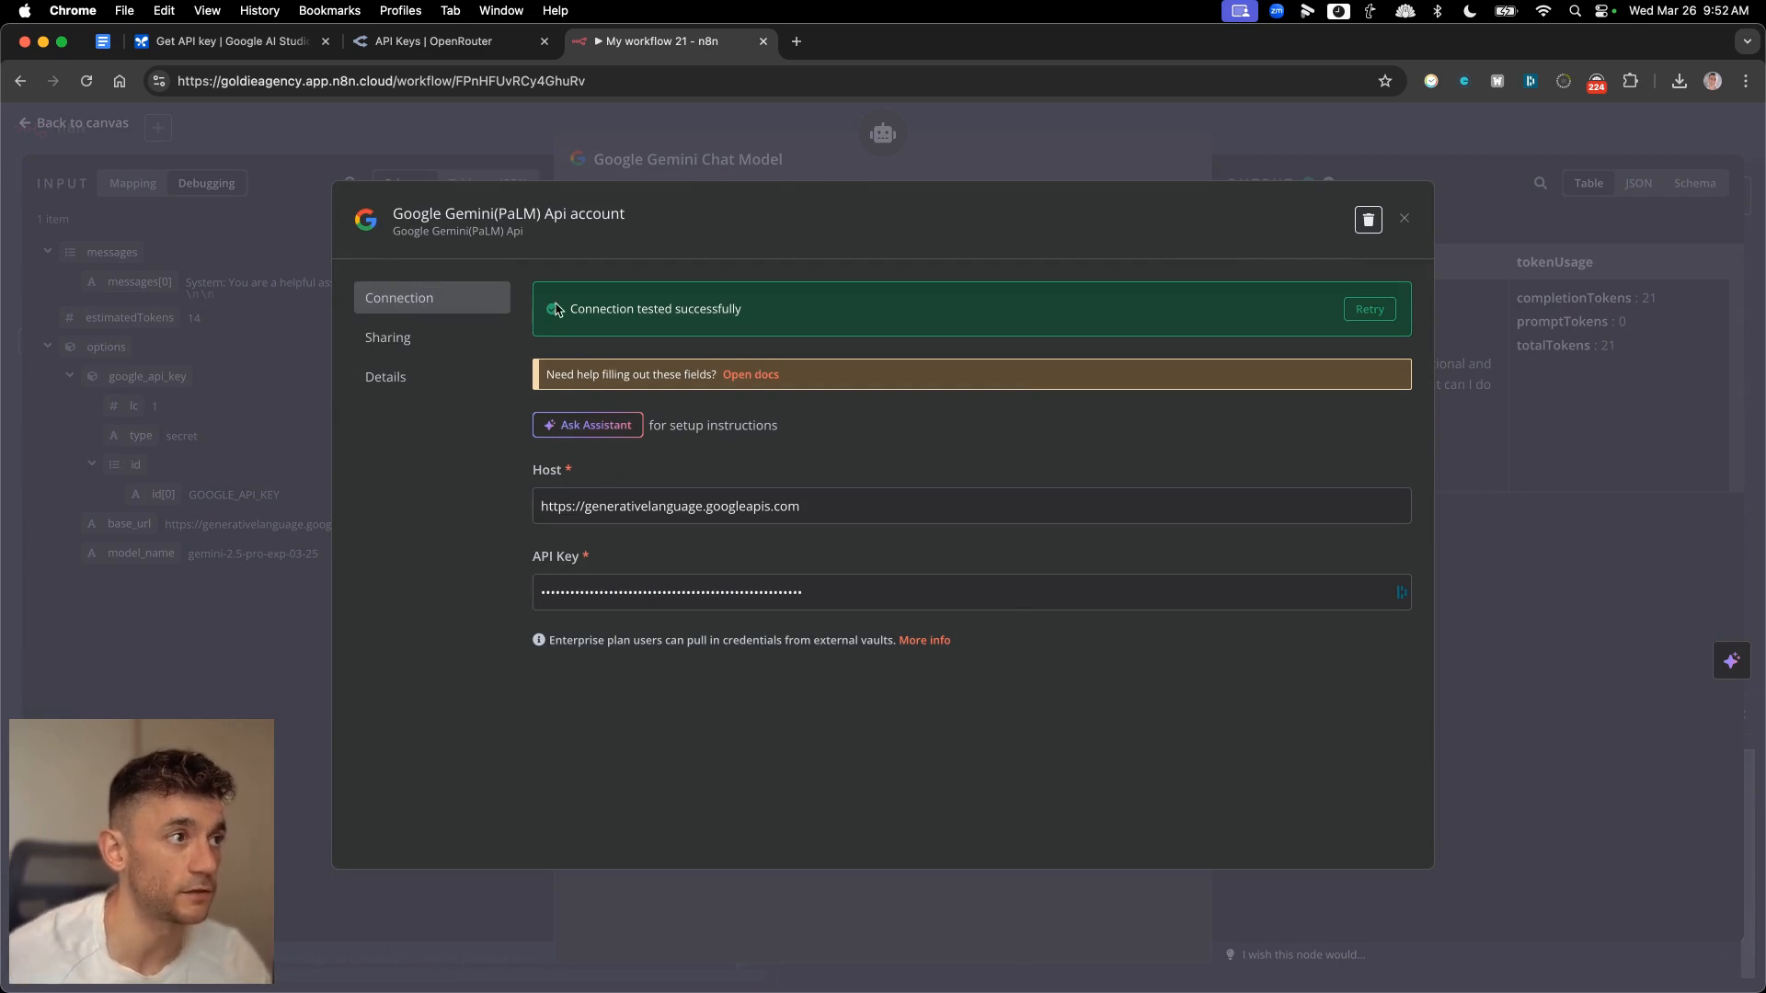
pyautogui.press('Escape')
pyautogui.press('Escape')
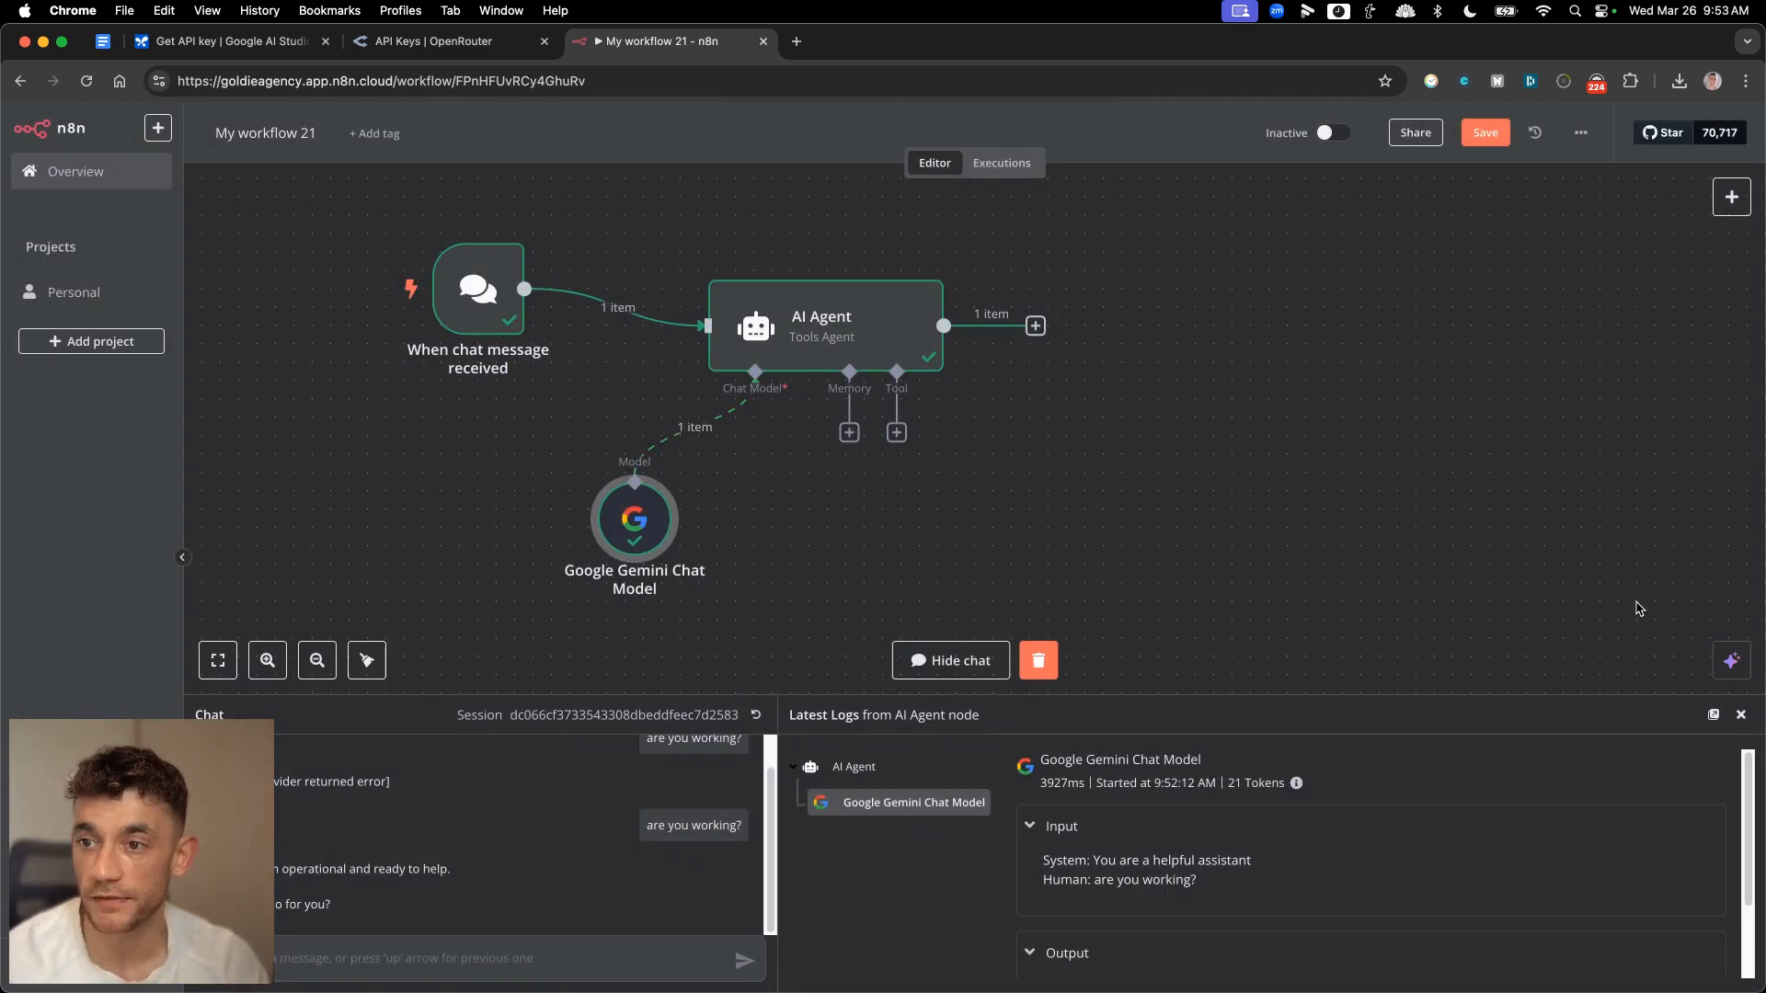
pyautogui.click(1102, 341)
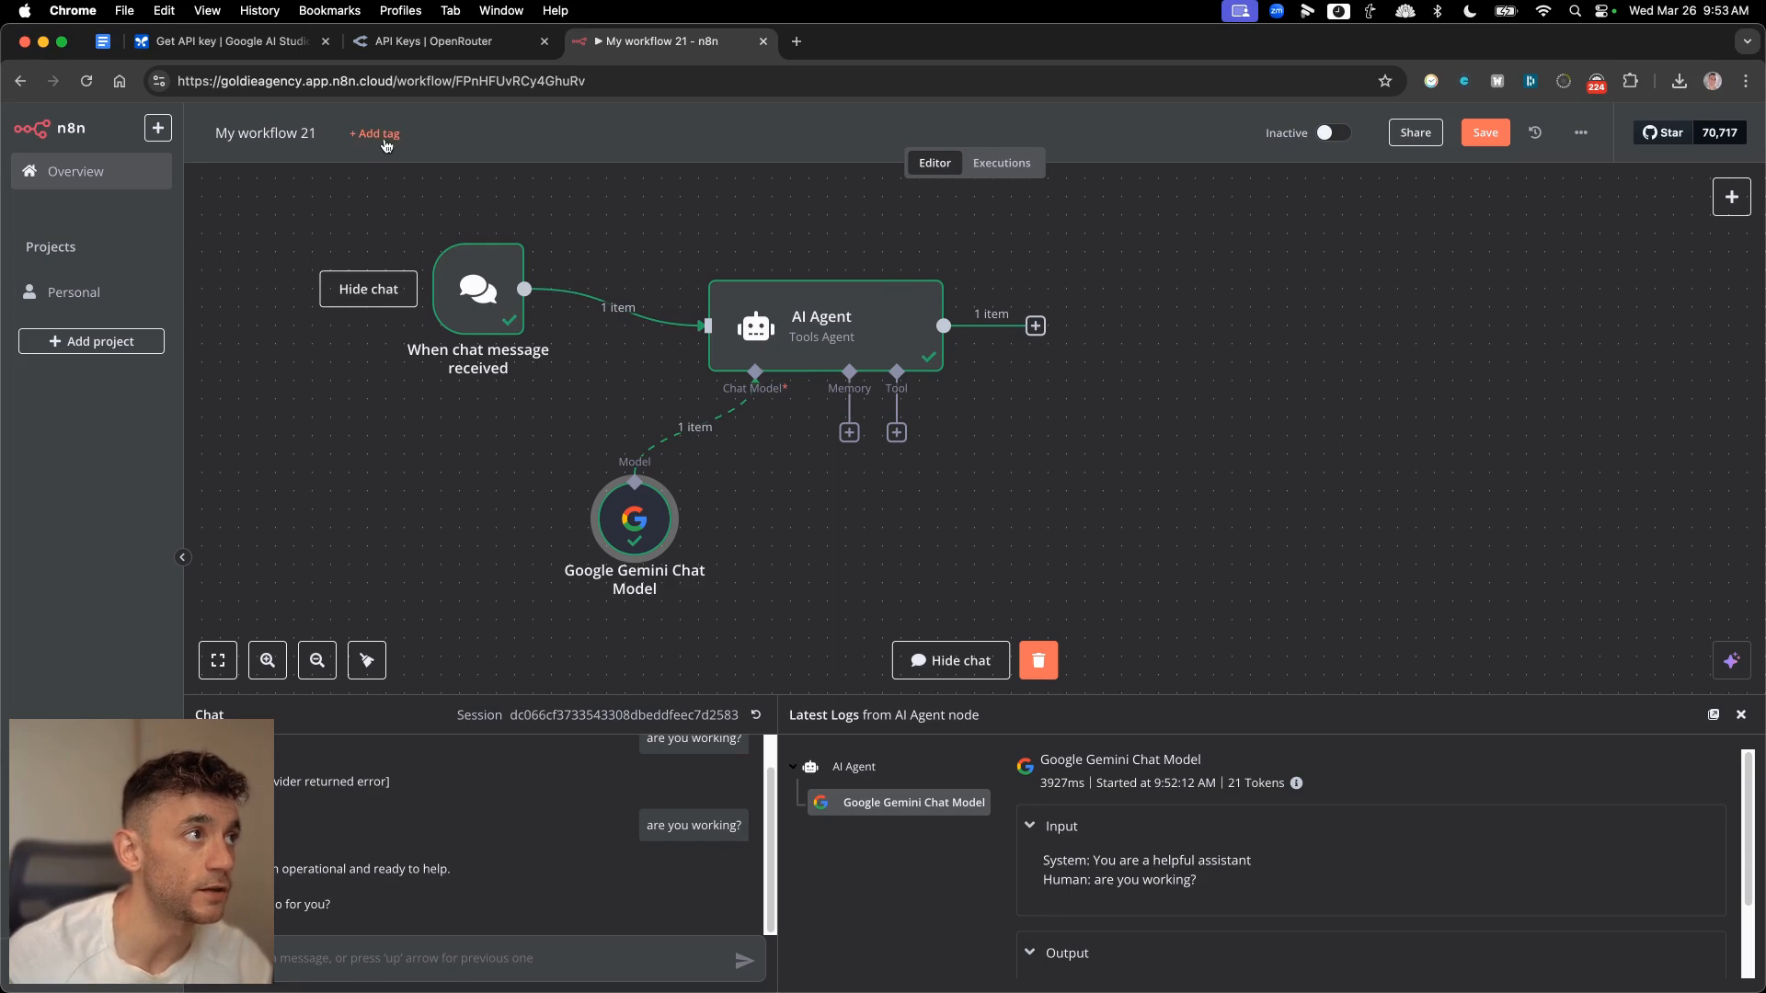
pyautogui.doubleClick(388, 80)
pyautogui.moveTo(341, 78); pyautogui.dragTo(334, 80)
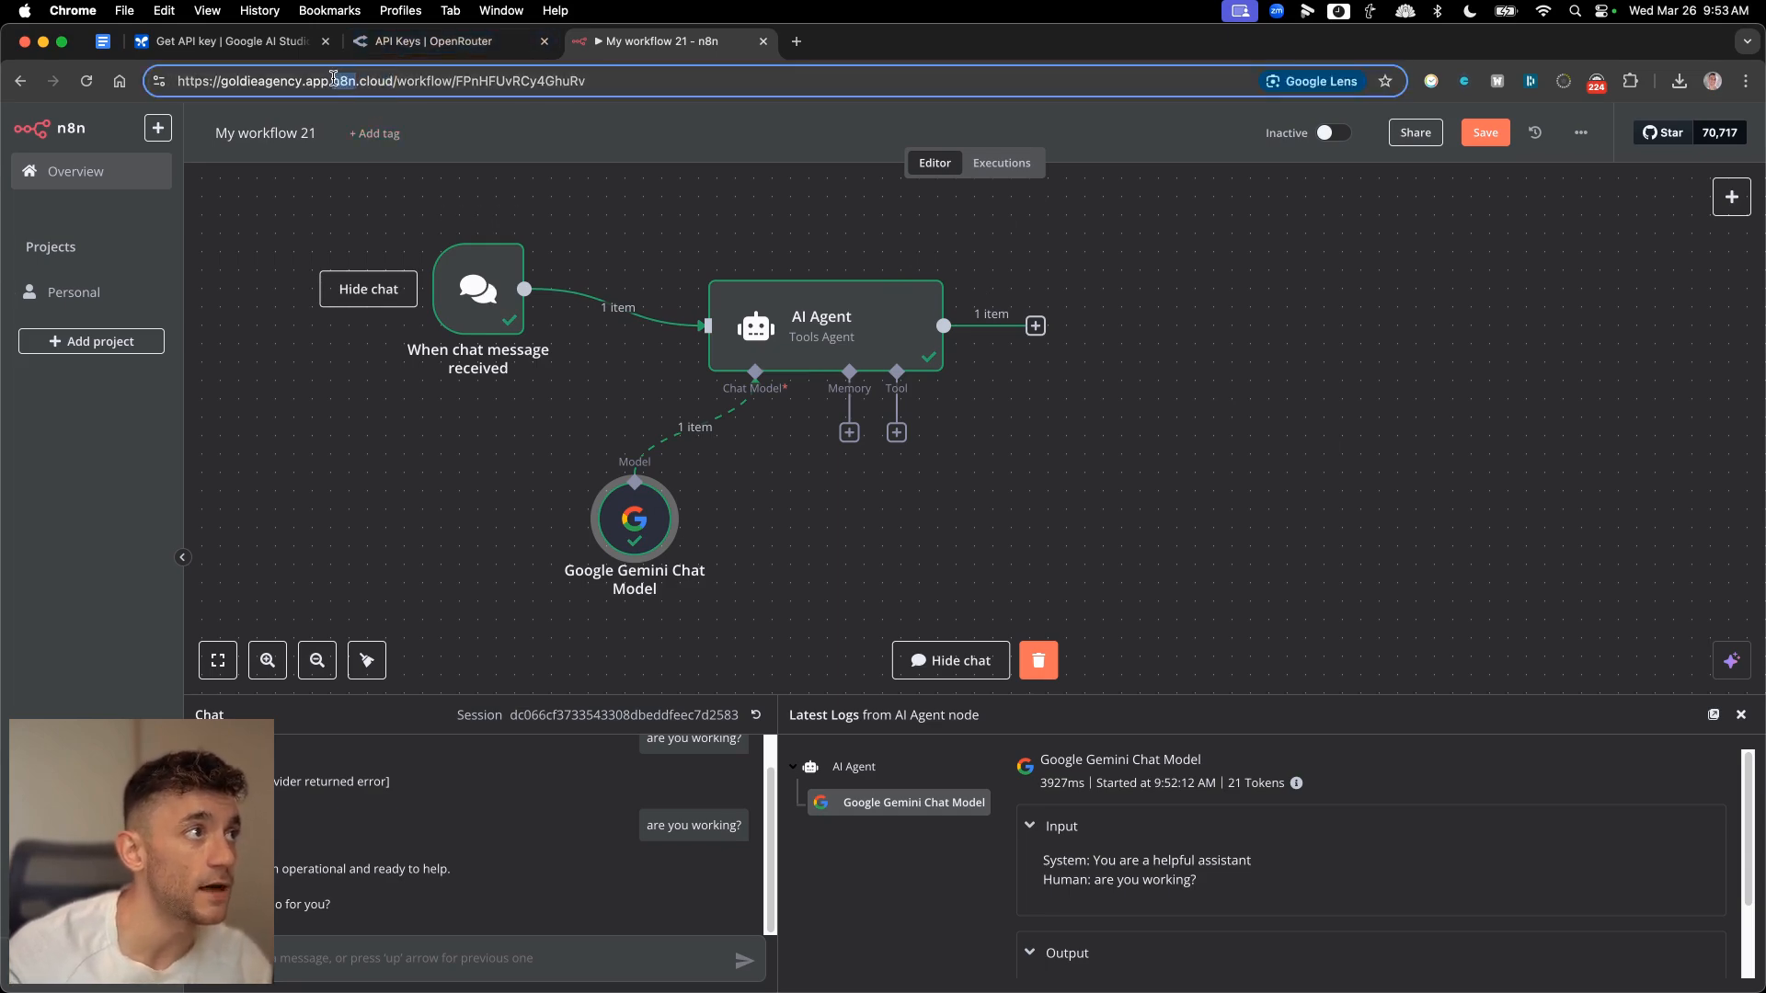
pyautogui.click(1283, 397)
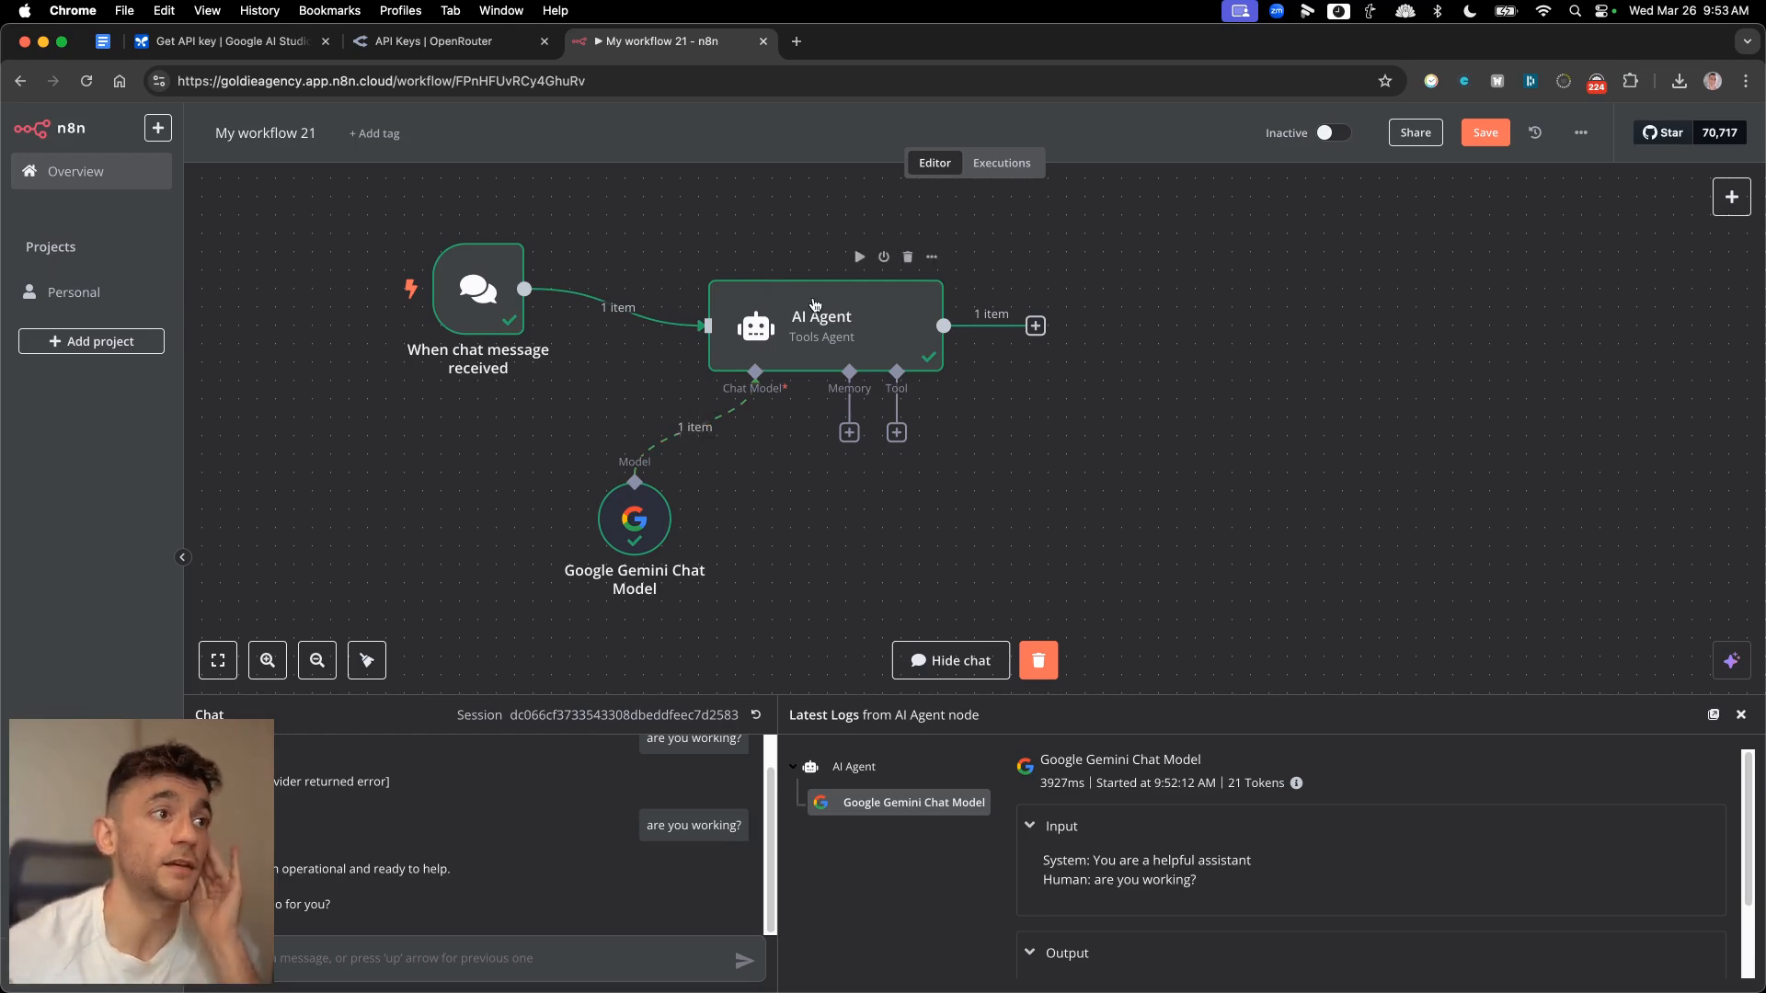
# - Try to activate the workflow, and make the chat publicly available in the chat trigger node
pyautogui.click(1340, 134)
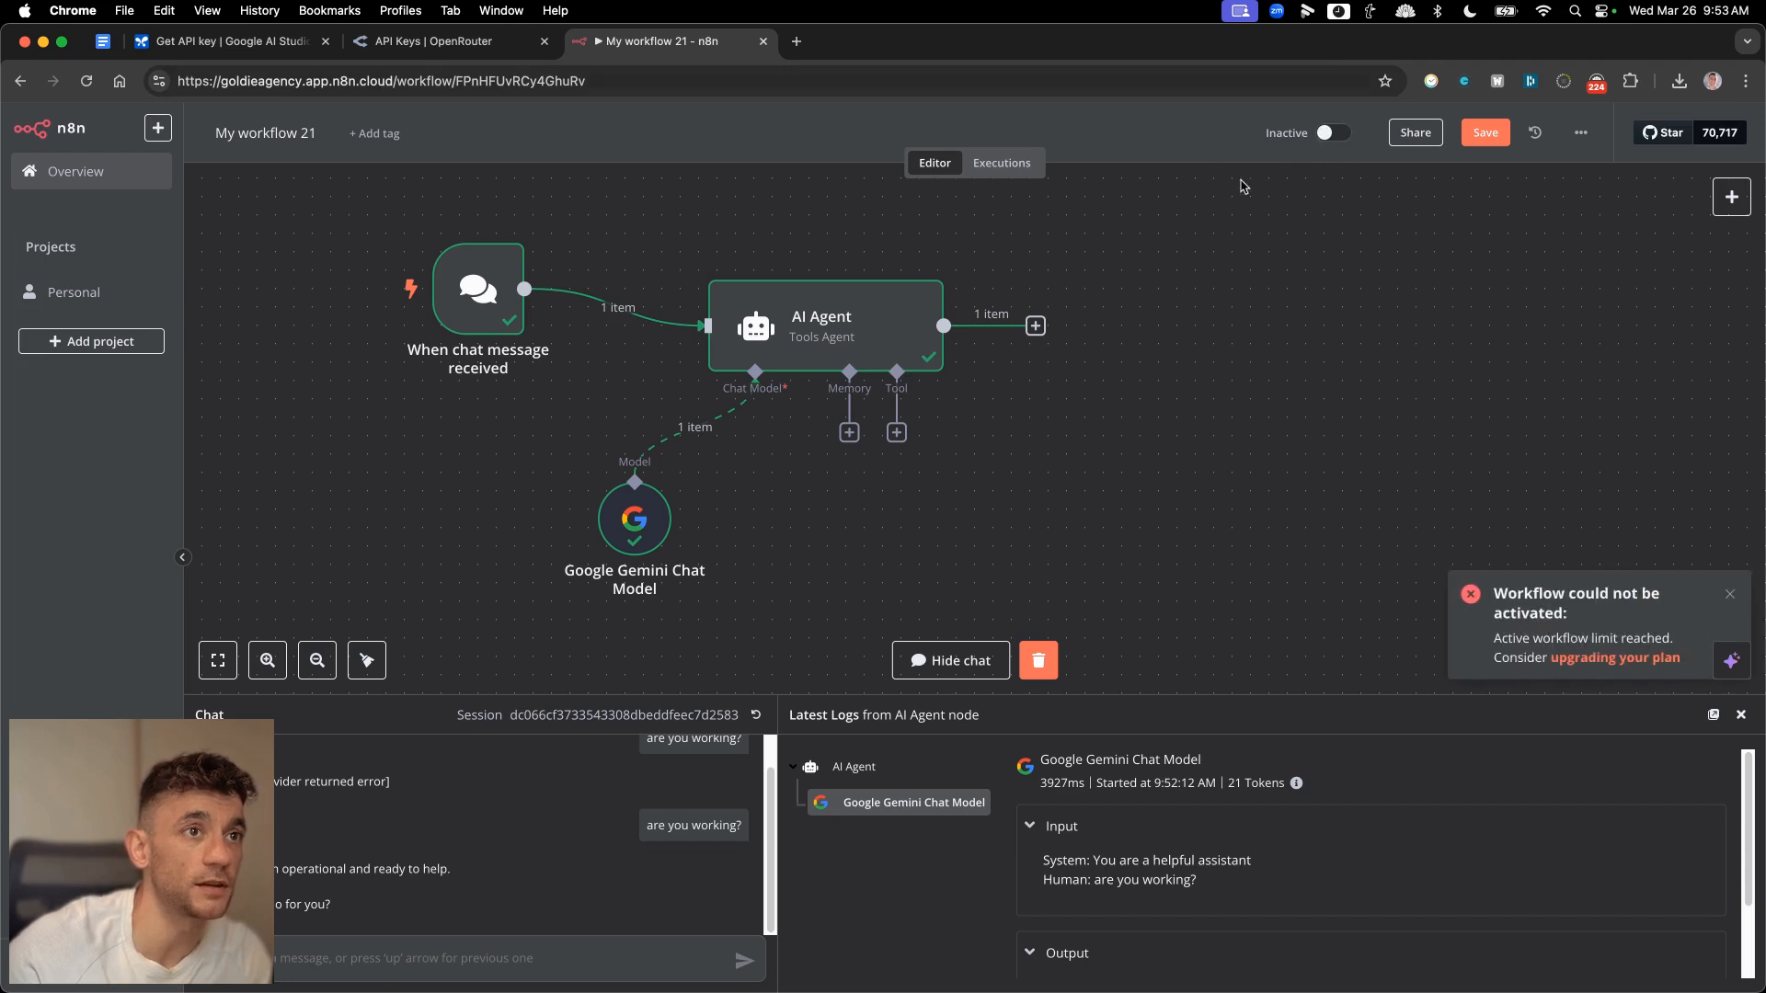
pyautogui.doubleClick(489, 303)
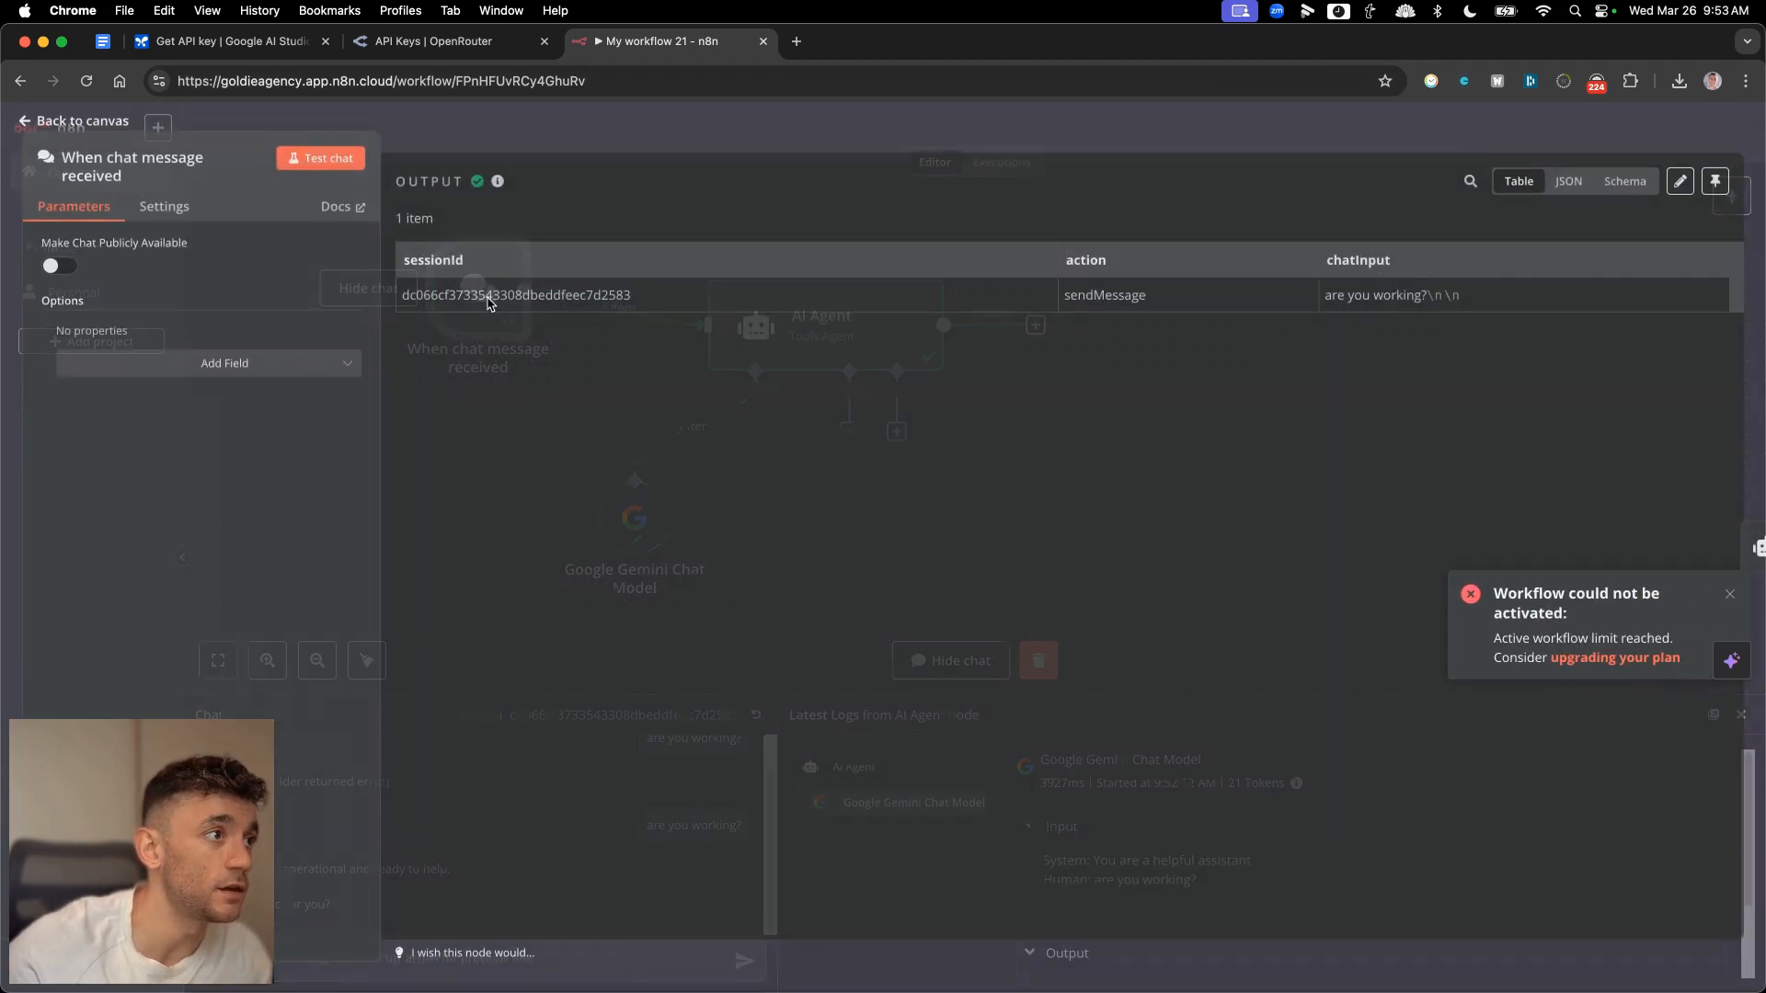
pyautogui.click(158, 216)
pyautogui.click(74, 208)
pyautogui.click(51, 278)
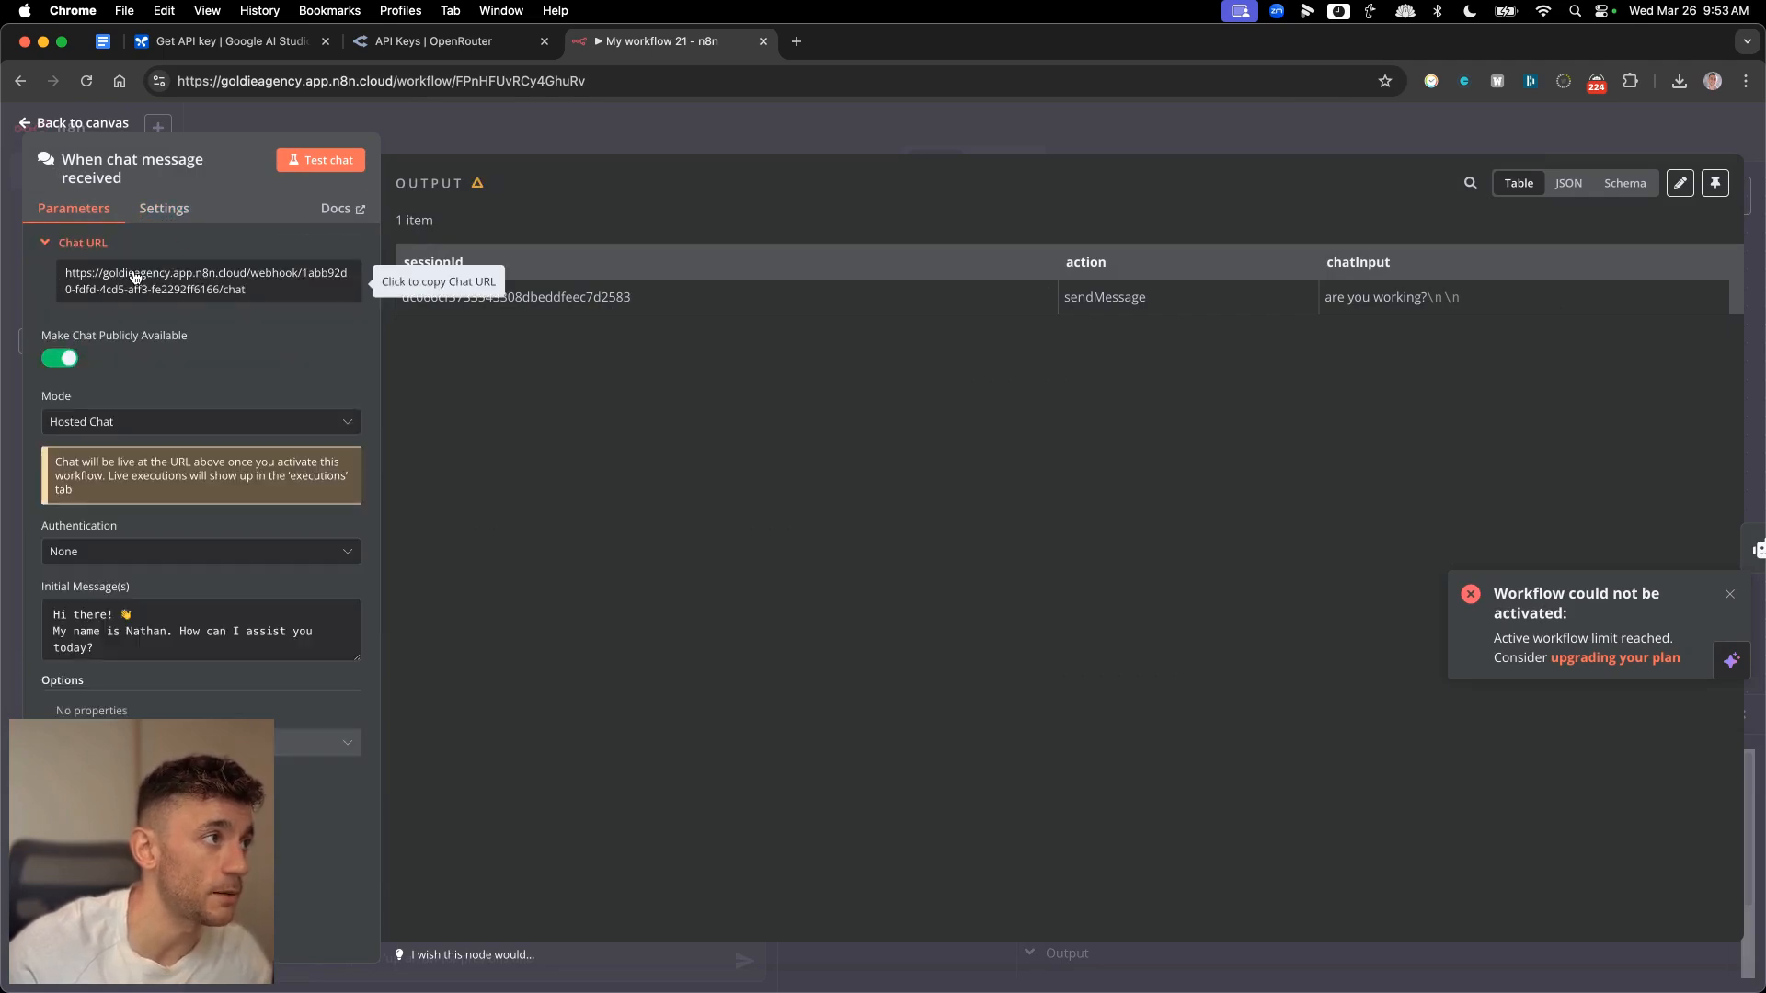
# - Try the copied chat URL in a new browser tab, close it, and turn off the trigger's public chat availability
pyautogui.click(135, 277)
pyautogui.press('super+t')
pyautogui.press('super+v')
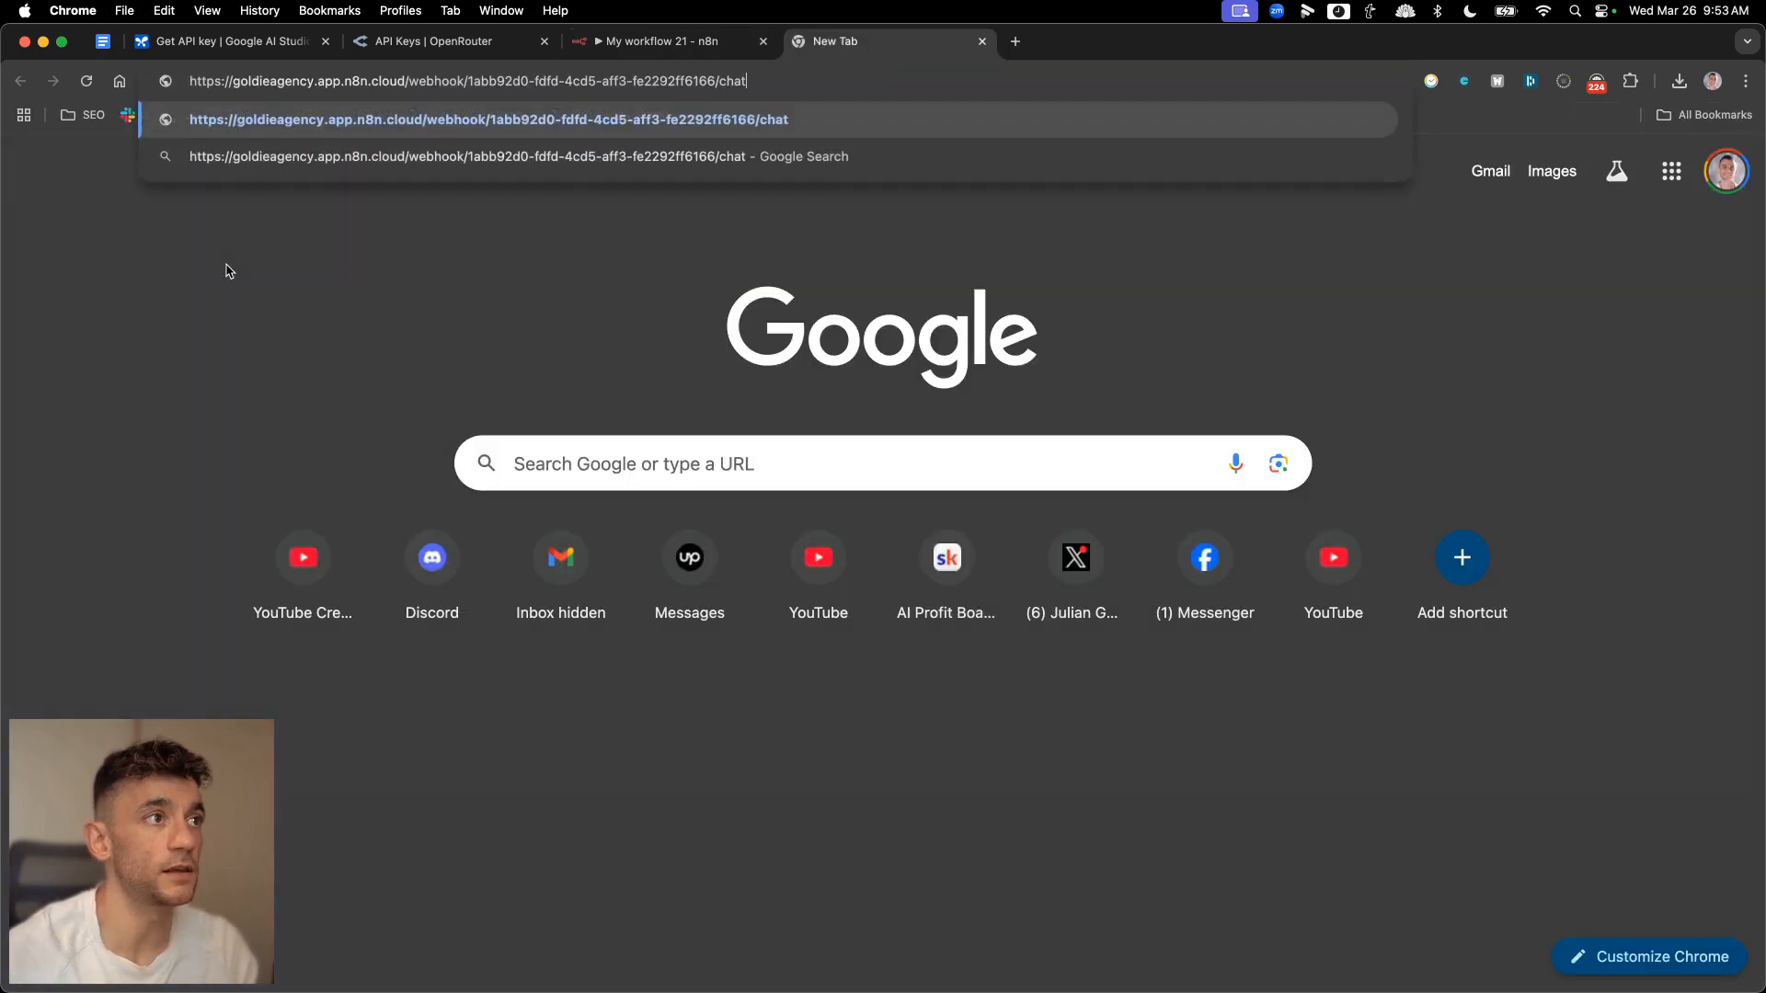
pyautogui.press('Return')
pyautogui.press('super+w')
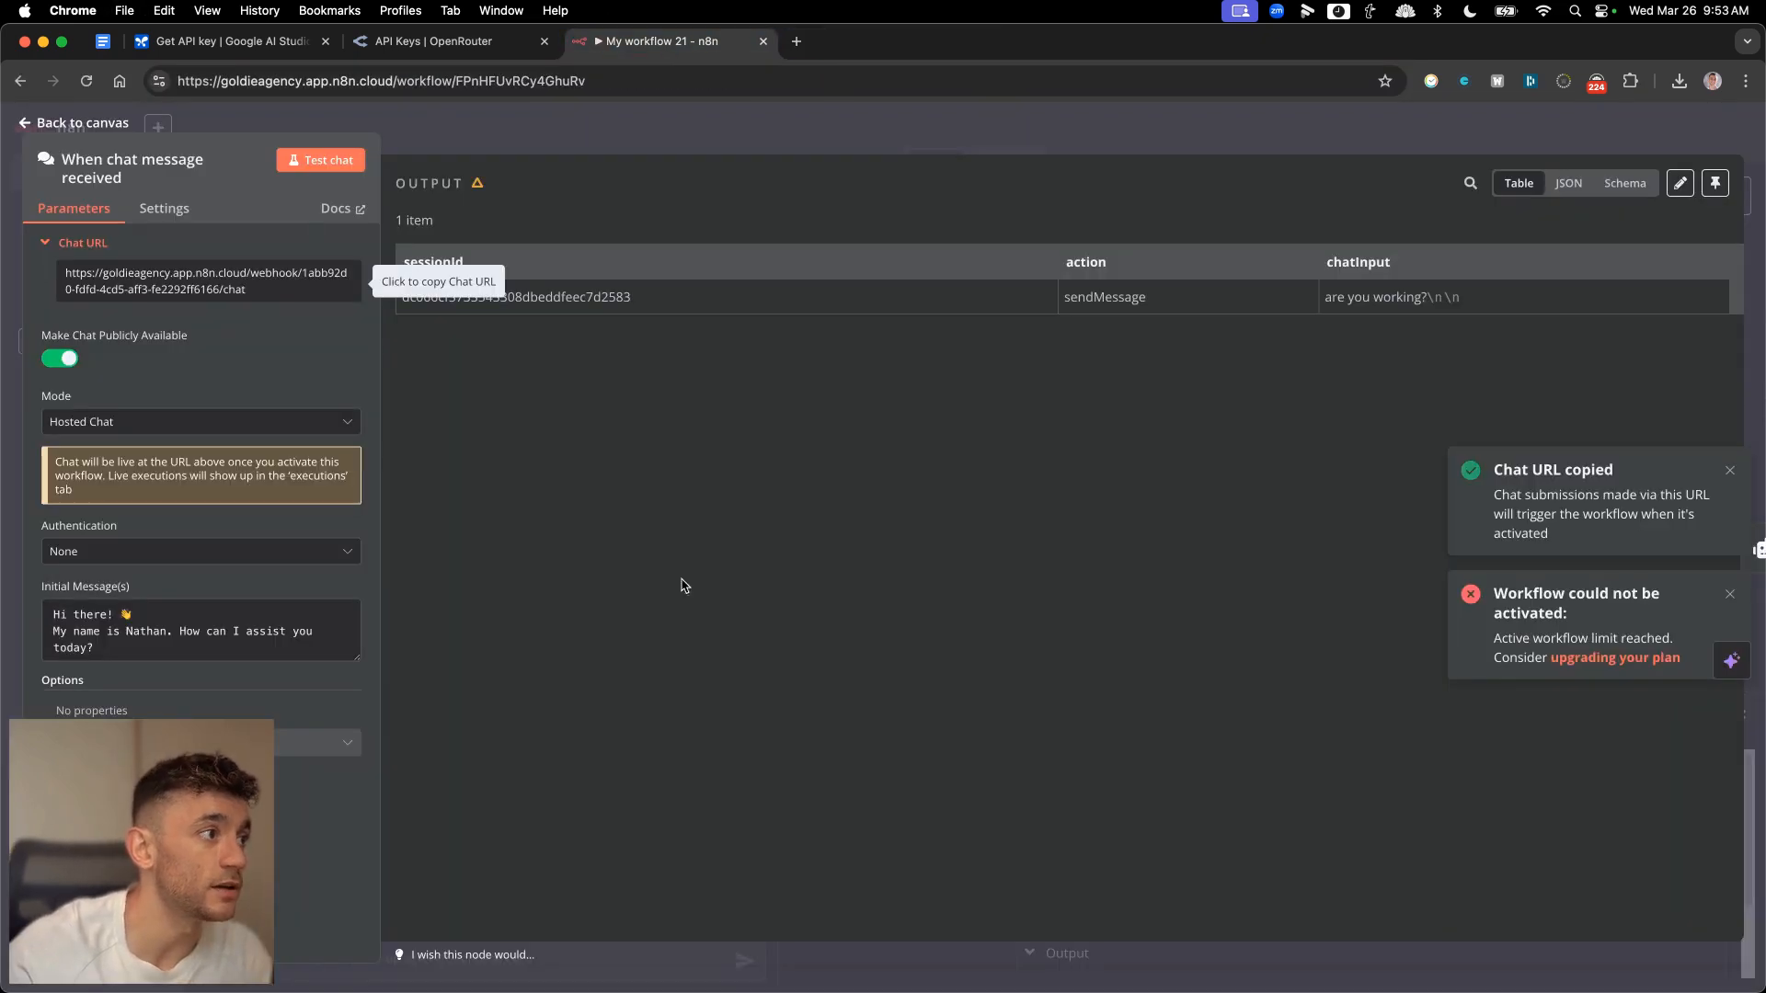
pyautogui.click(51, 360)
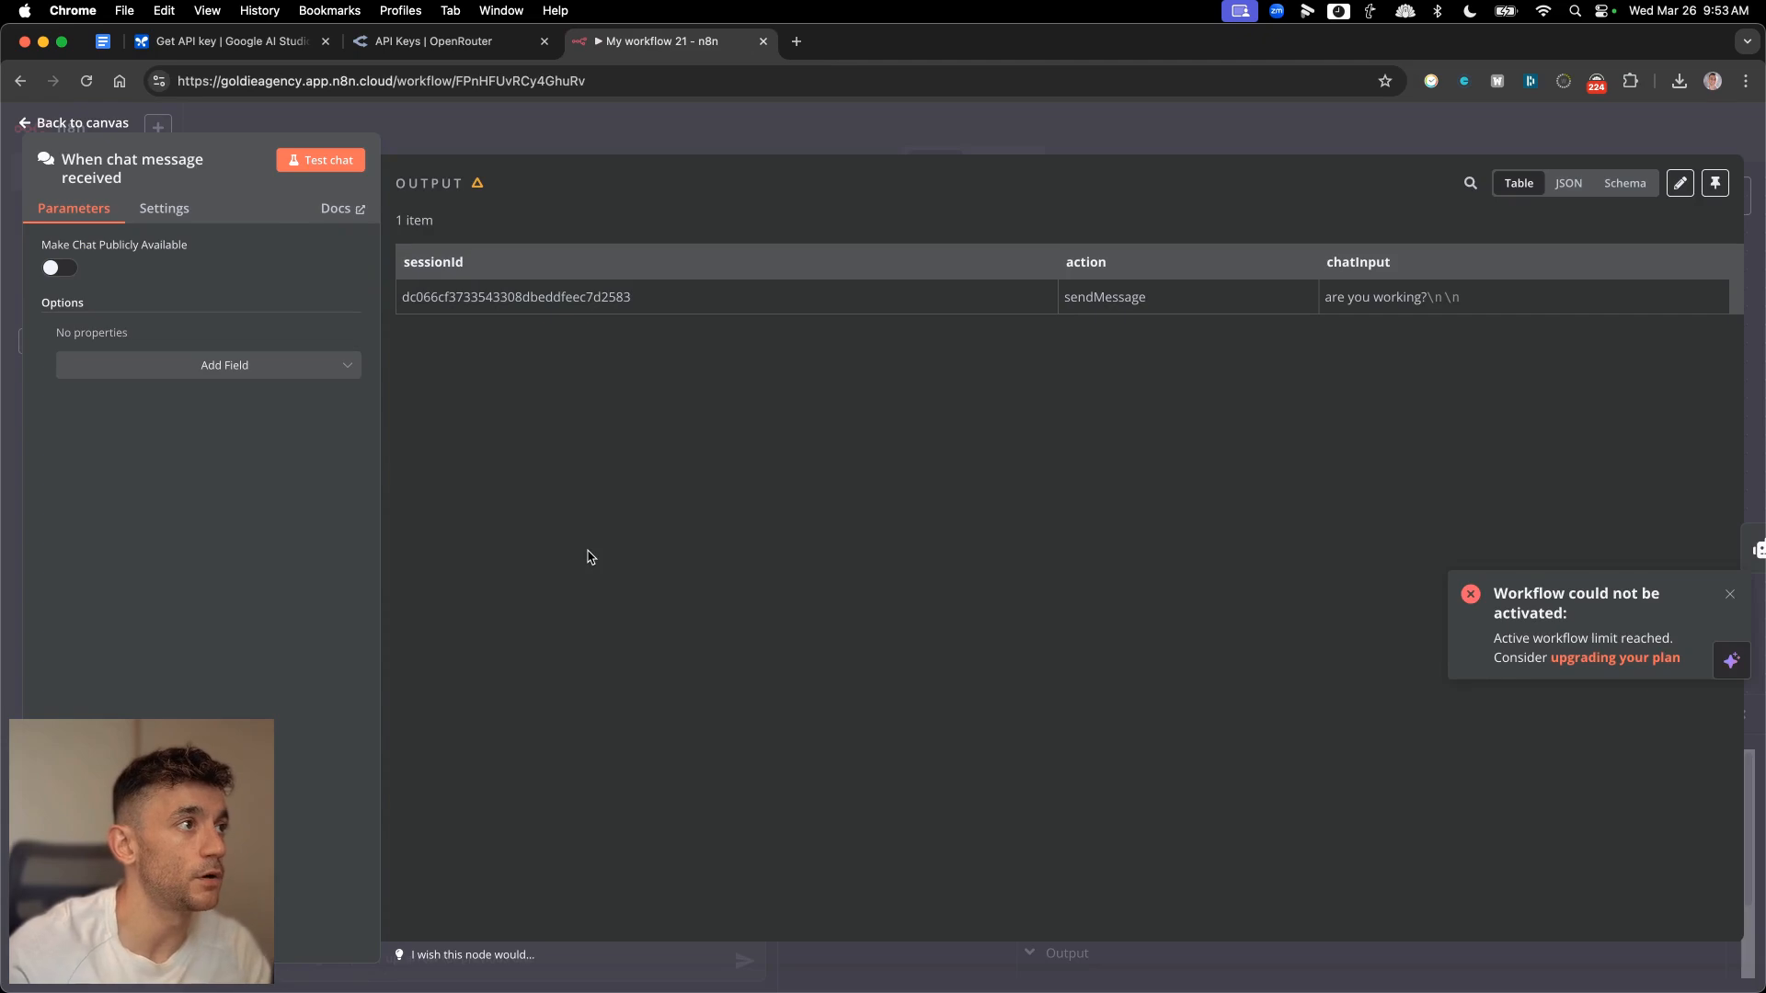
# - Return to the canvas, move the chat trigger node closer to the AI Agent, and ask "what model are you?" in the chat
pyautogui.press('Escape')
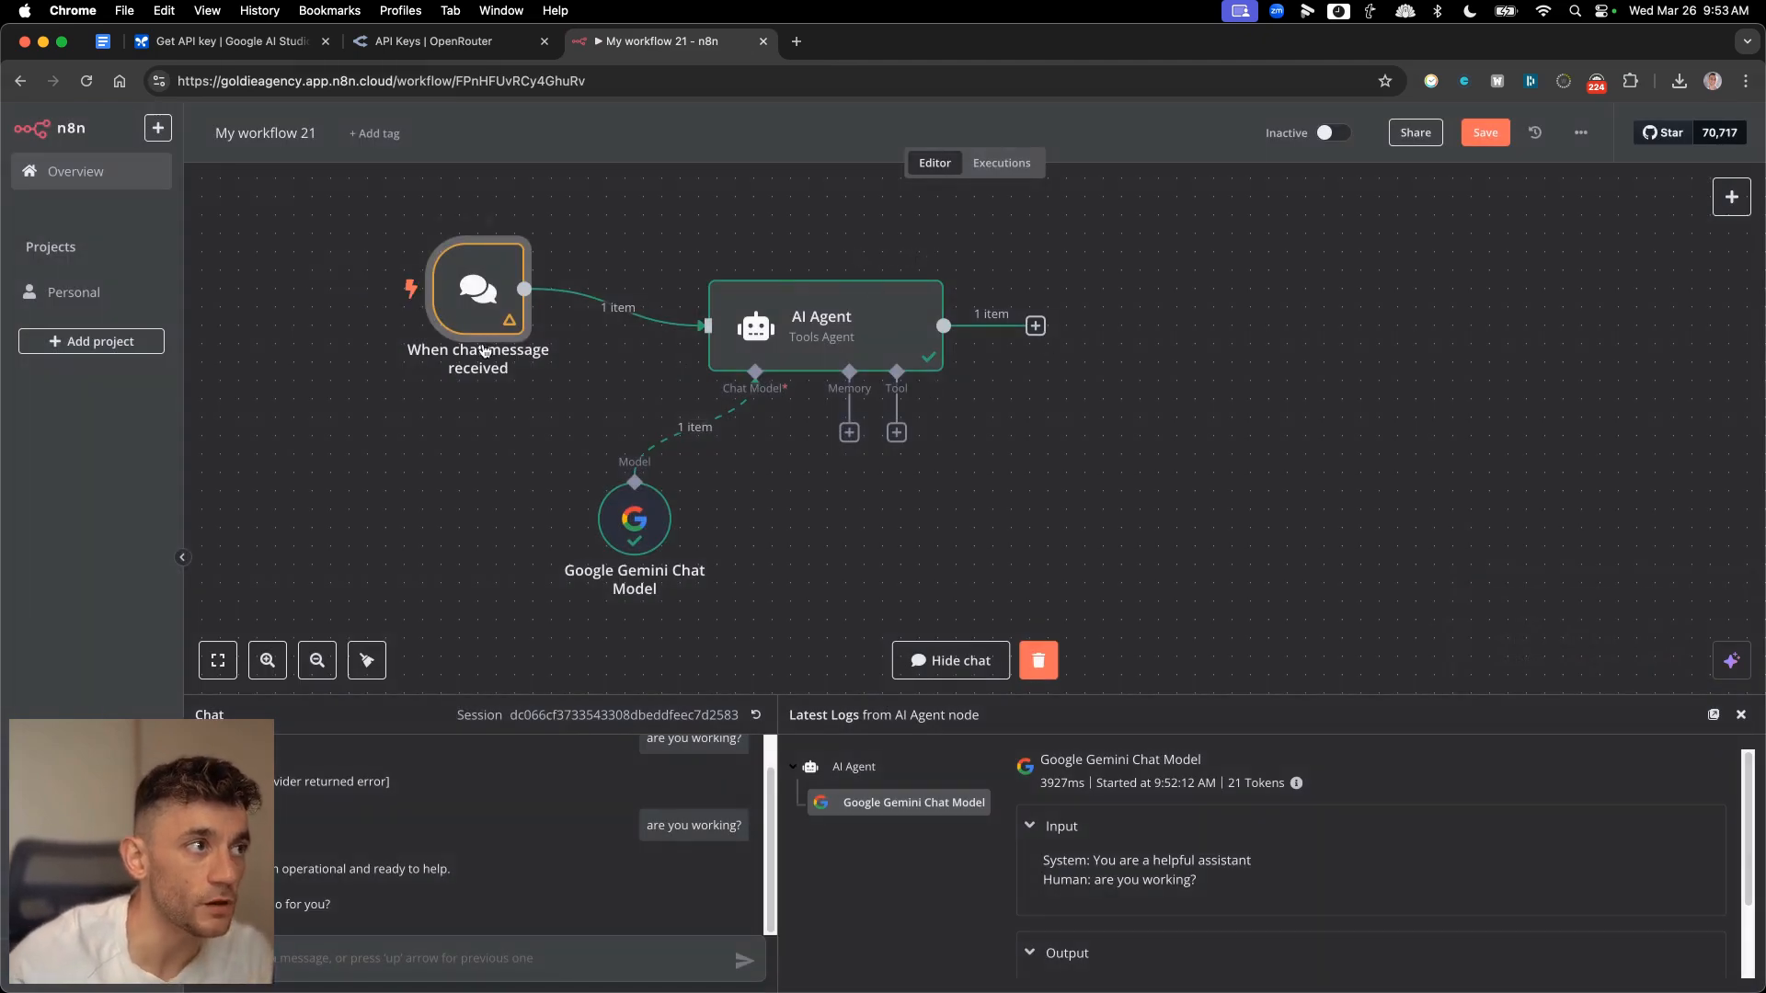
pyautogui.moveTo(484, 342); pyautogui.dragTo(539, 305)
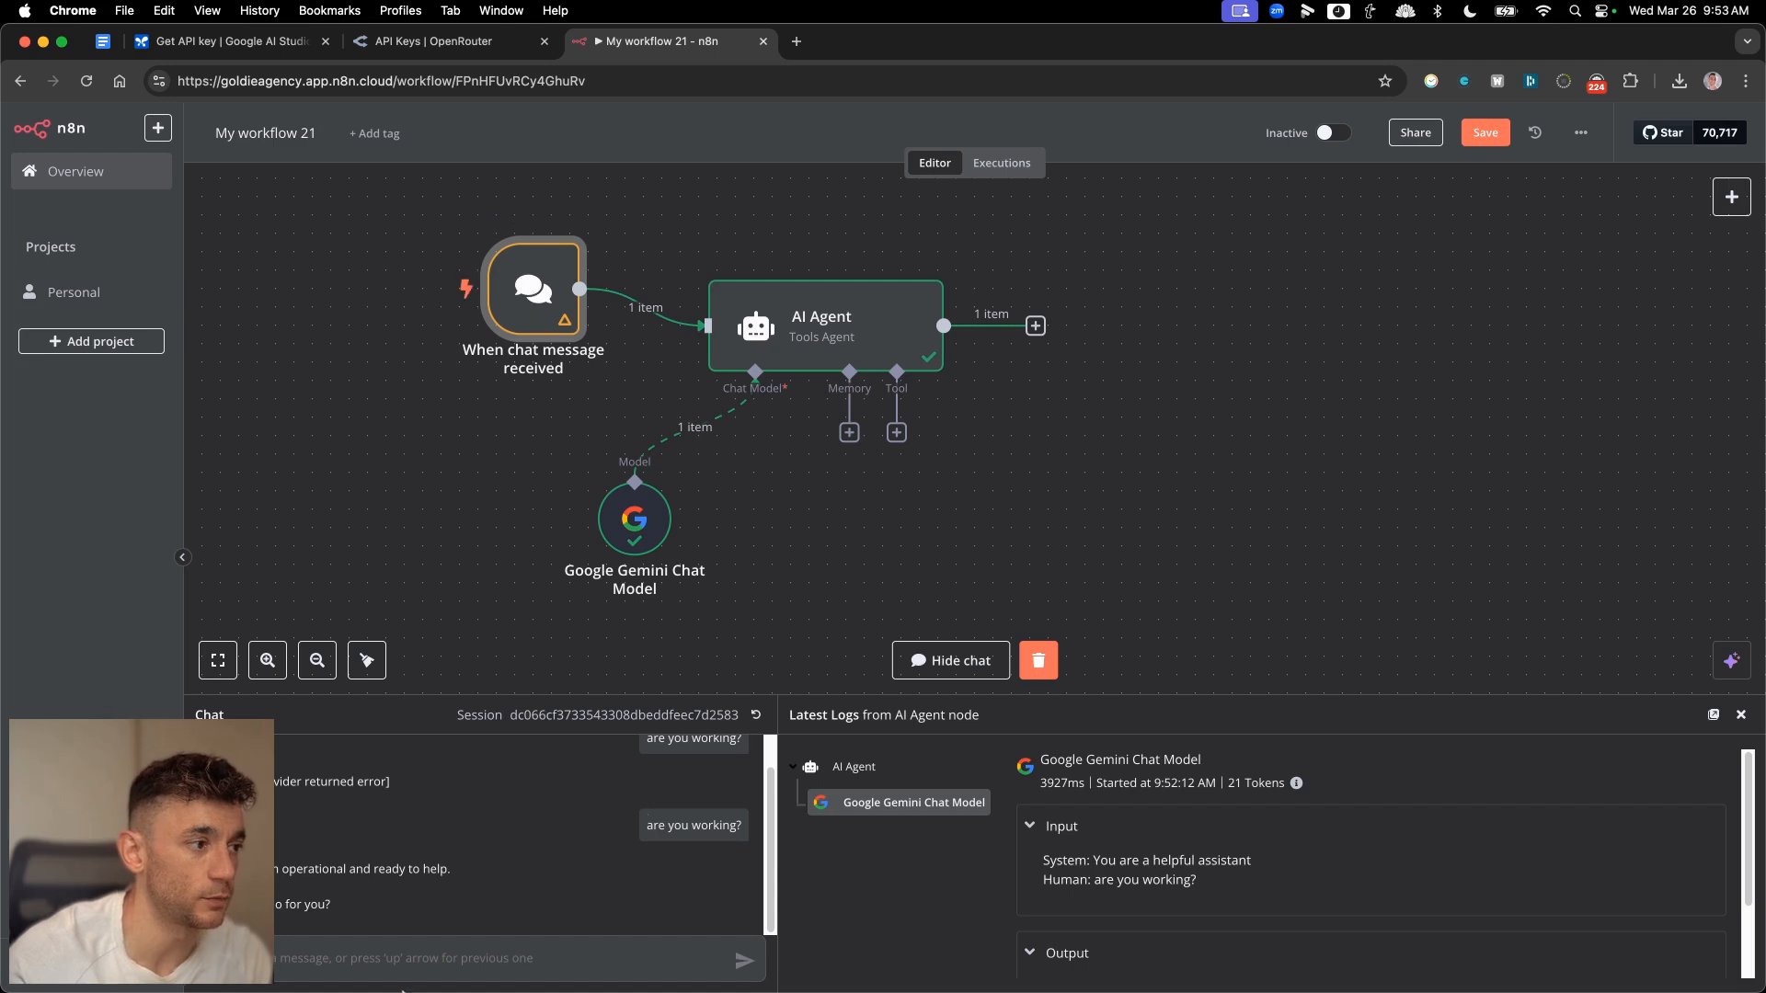
pyautogui.write('hi')
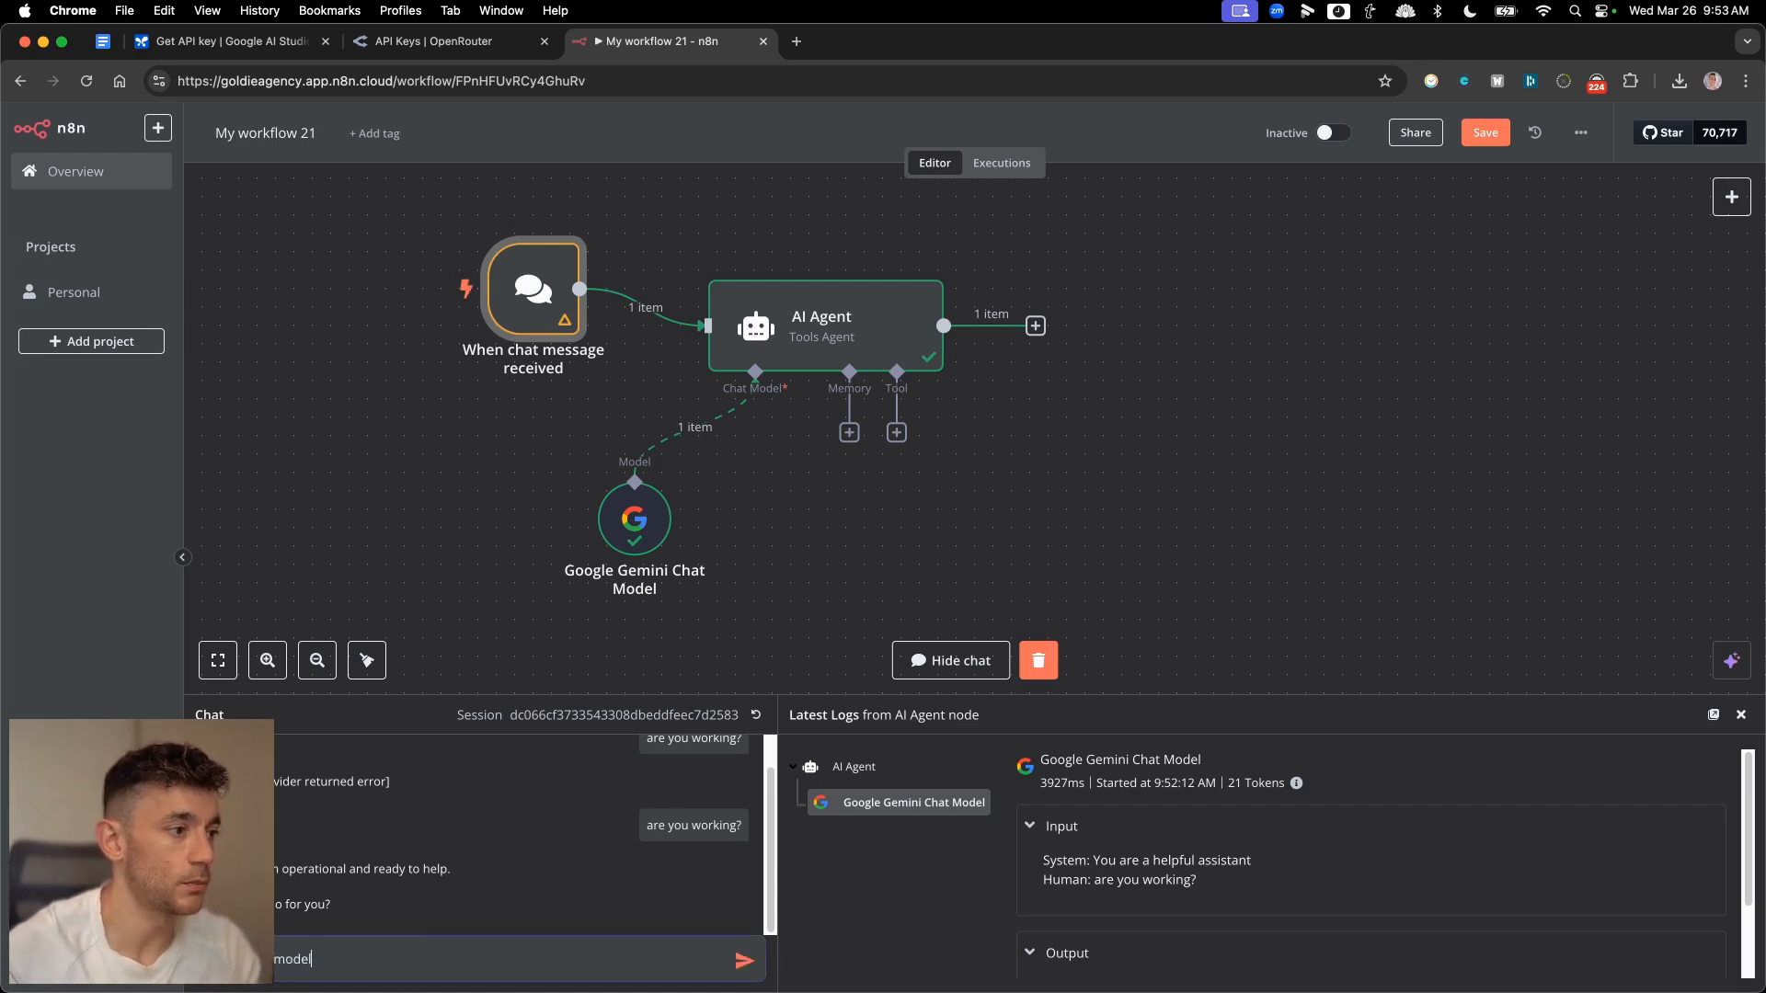
pyautogui.write(' are you?')
pyautogui.press('Return')
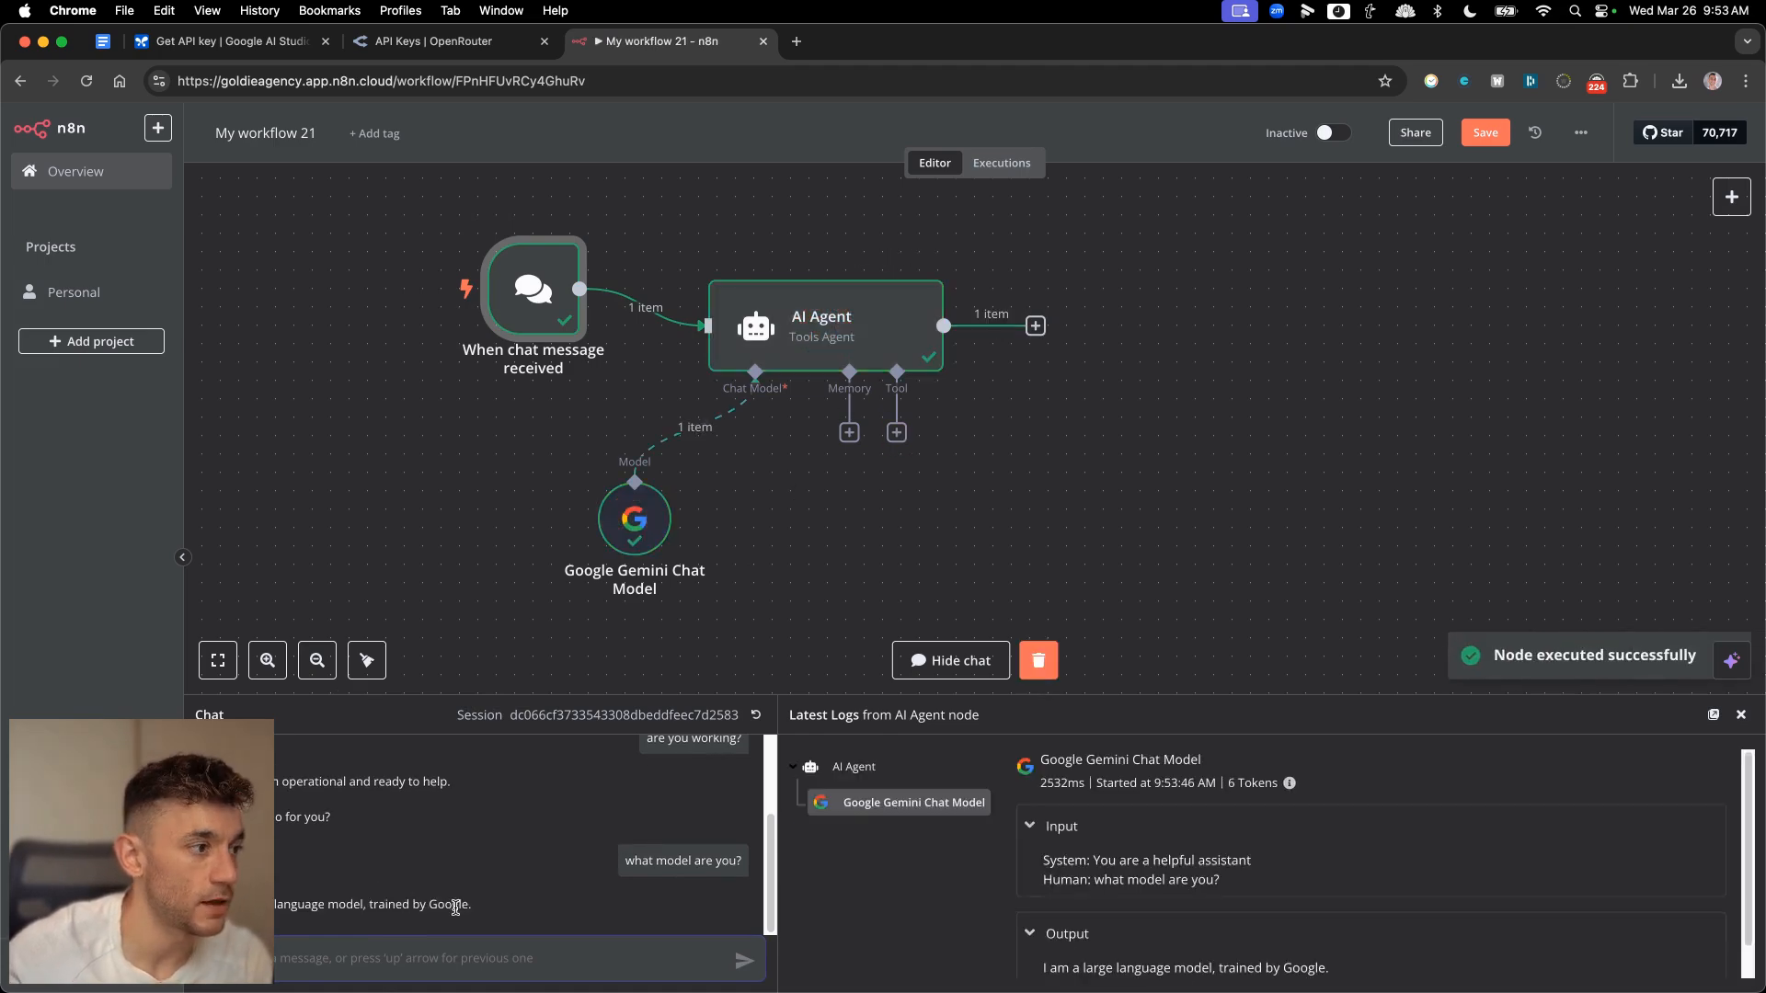
pyautogui.moveTo(477, 909); pyautogui.dragTo(239, 906)
pyautogui.click(476, 908)
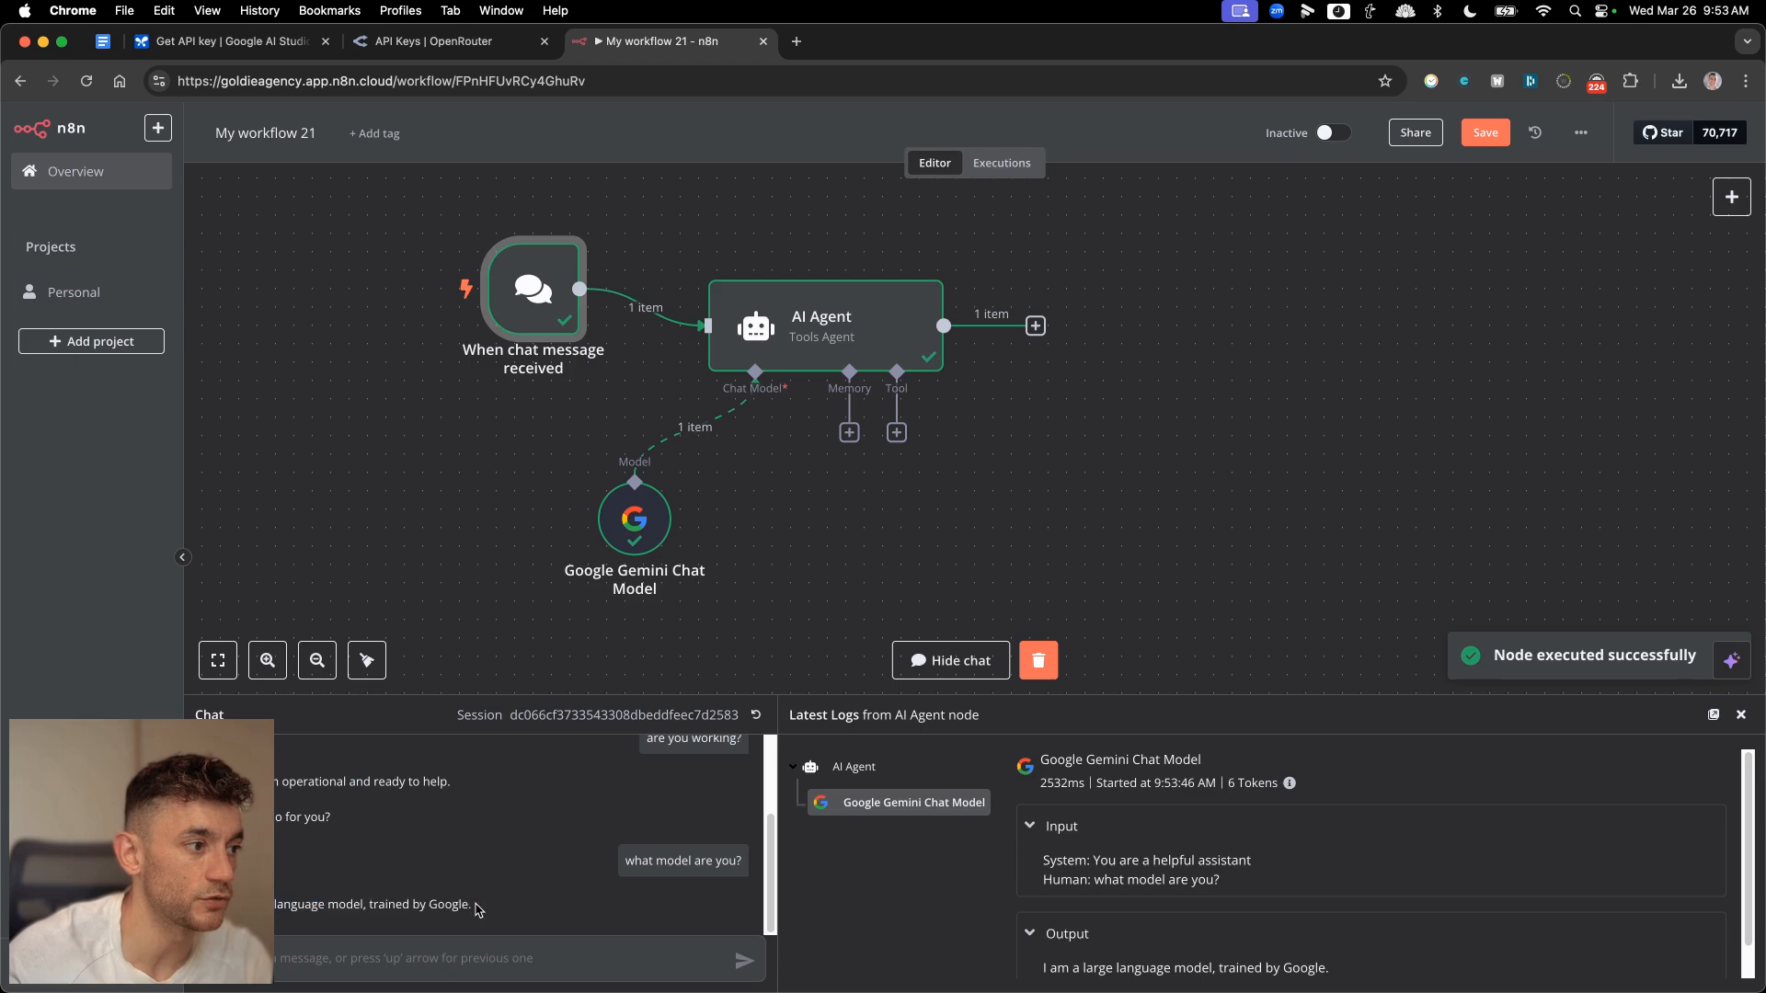
# - Add a Simple Memory node to the AI Agent with a context window length of 15, and position it below the agent
pyautogui.click(896, 432)
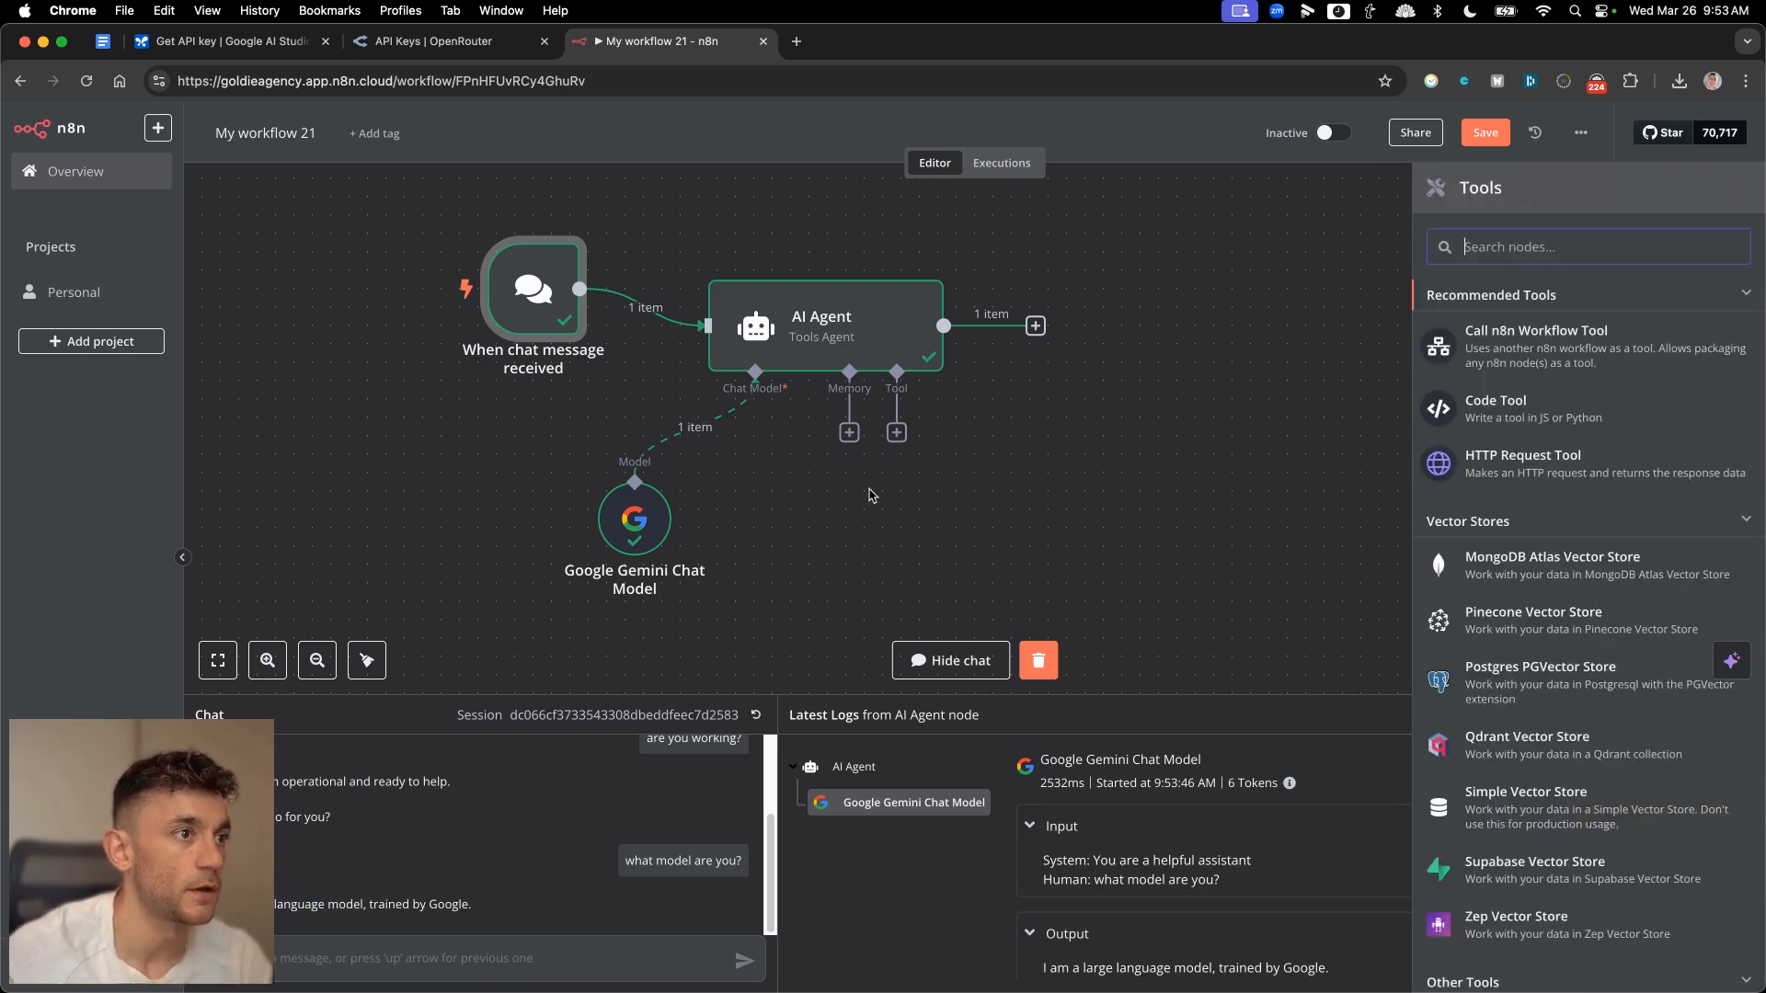
pyautogui.click(849, 432)
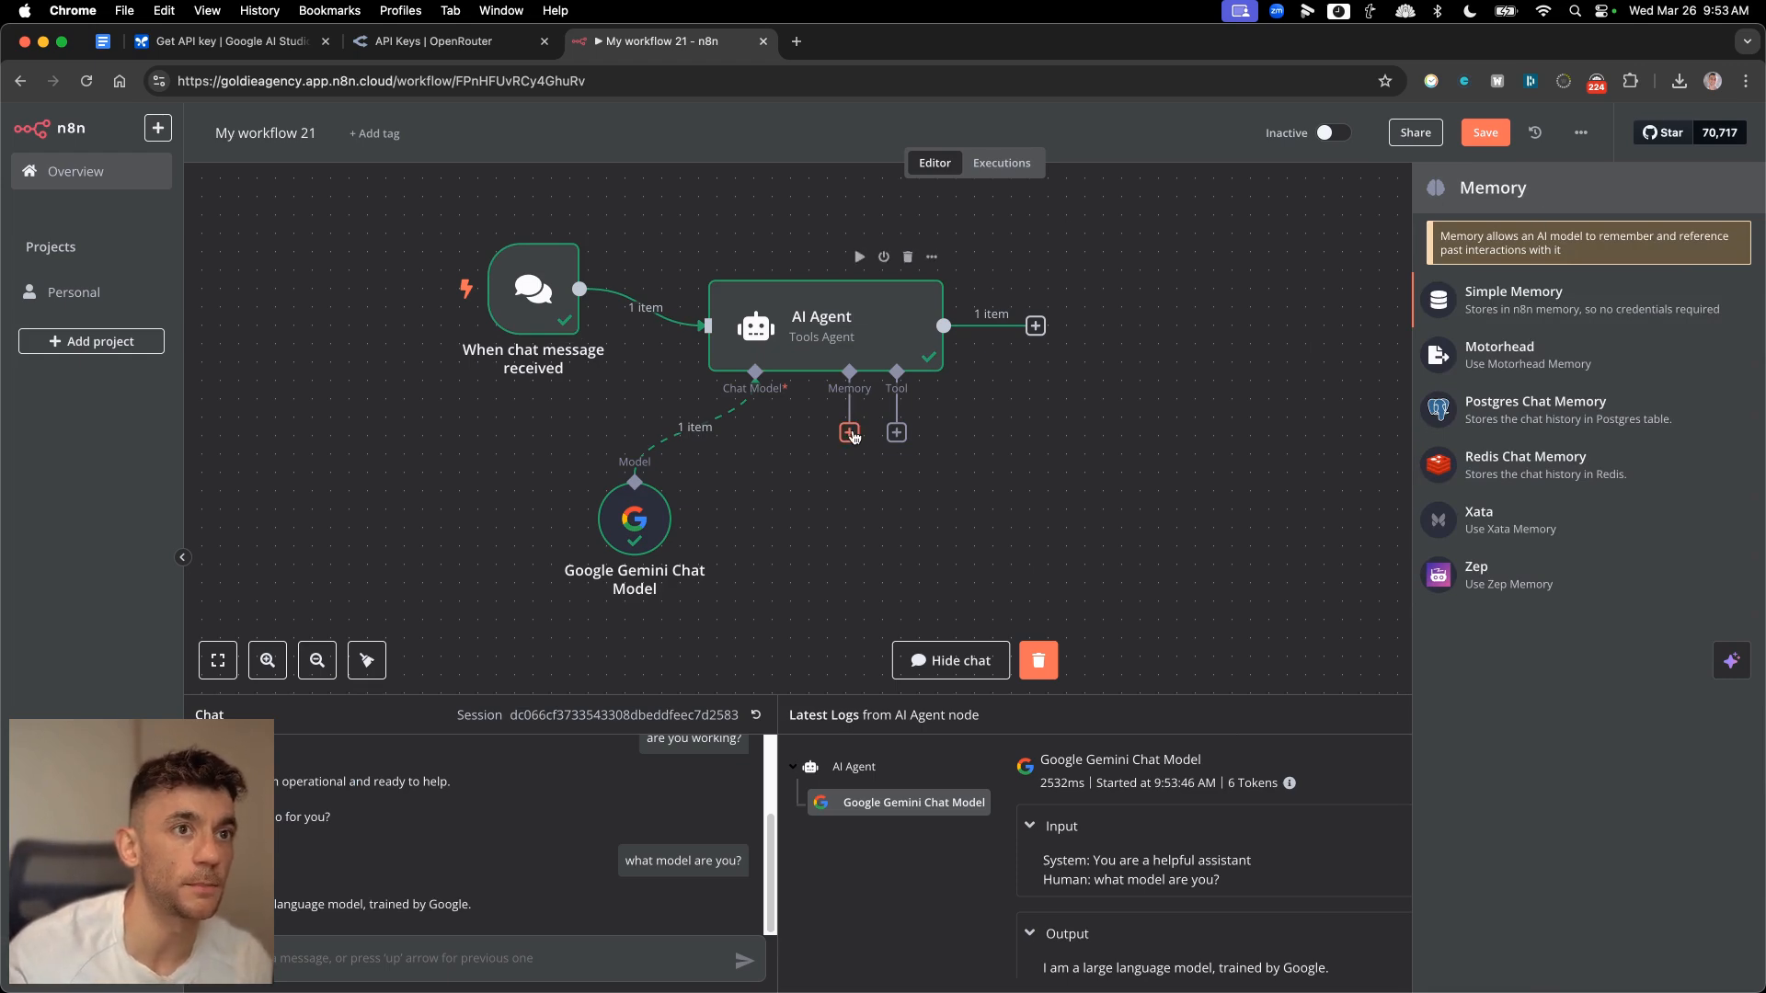
pyautogui.click(1571, 291)
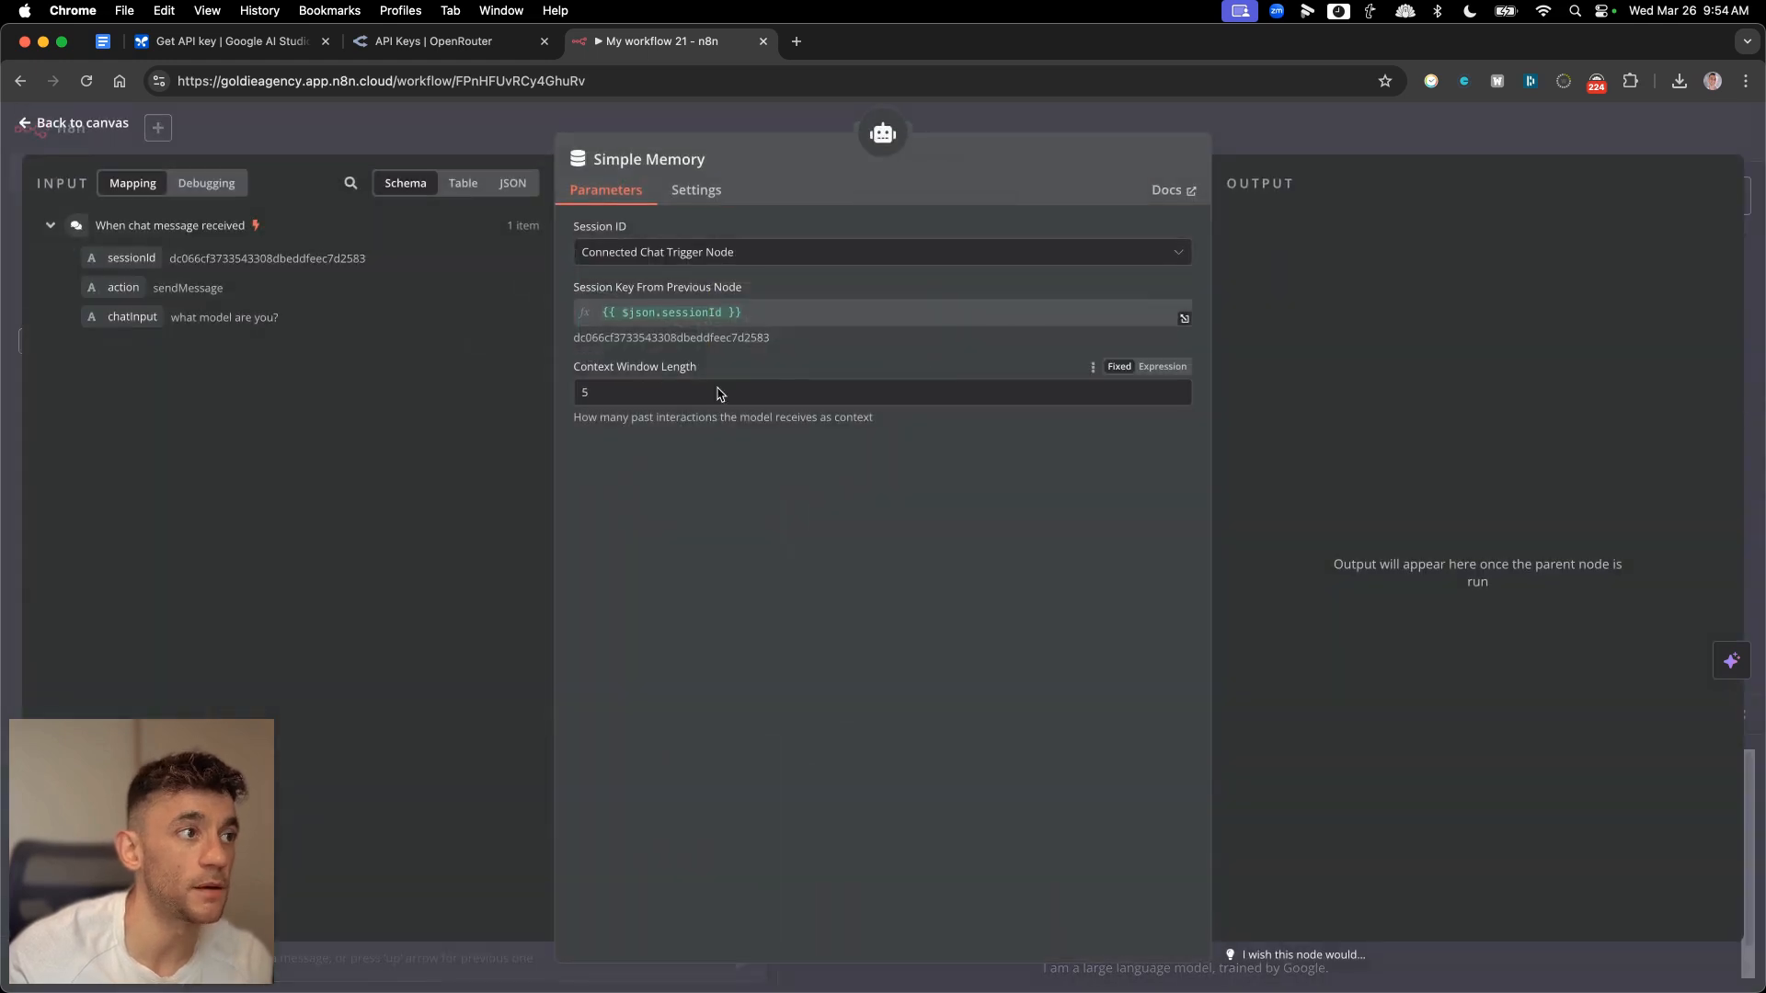
pyautogui.doubleClick(646, 387)
pyautogui.write('15')
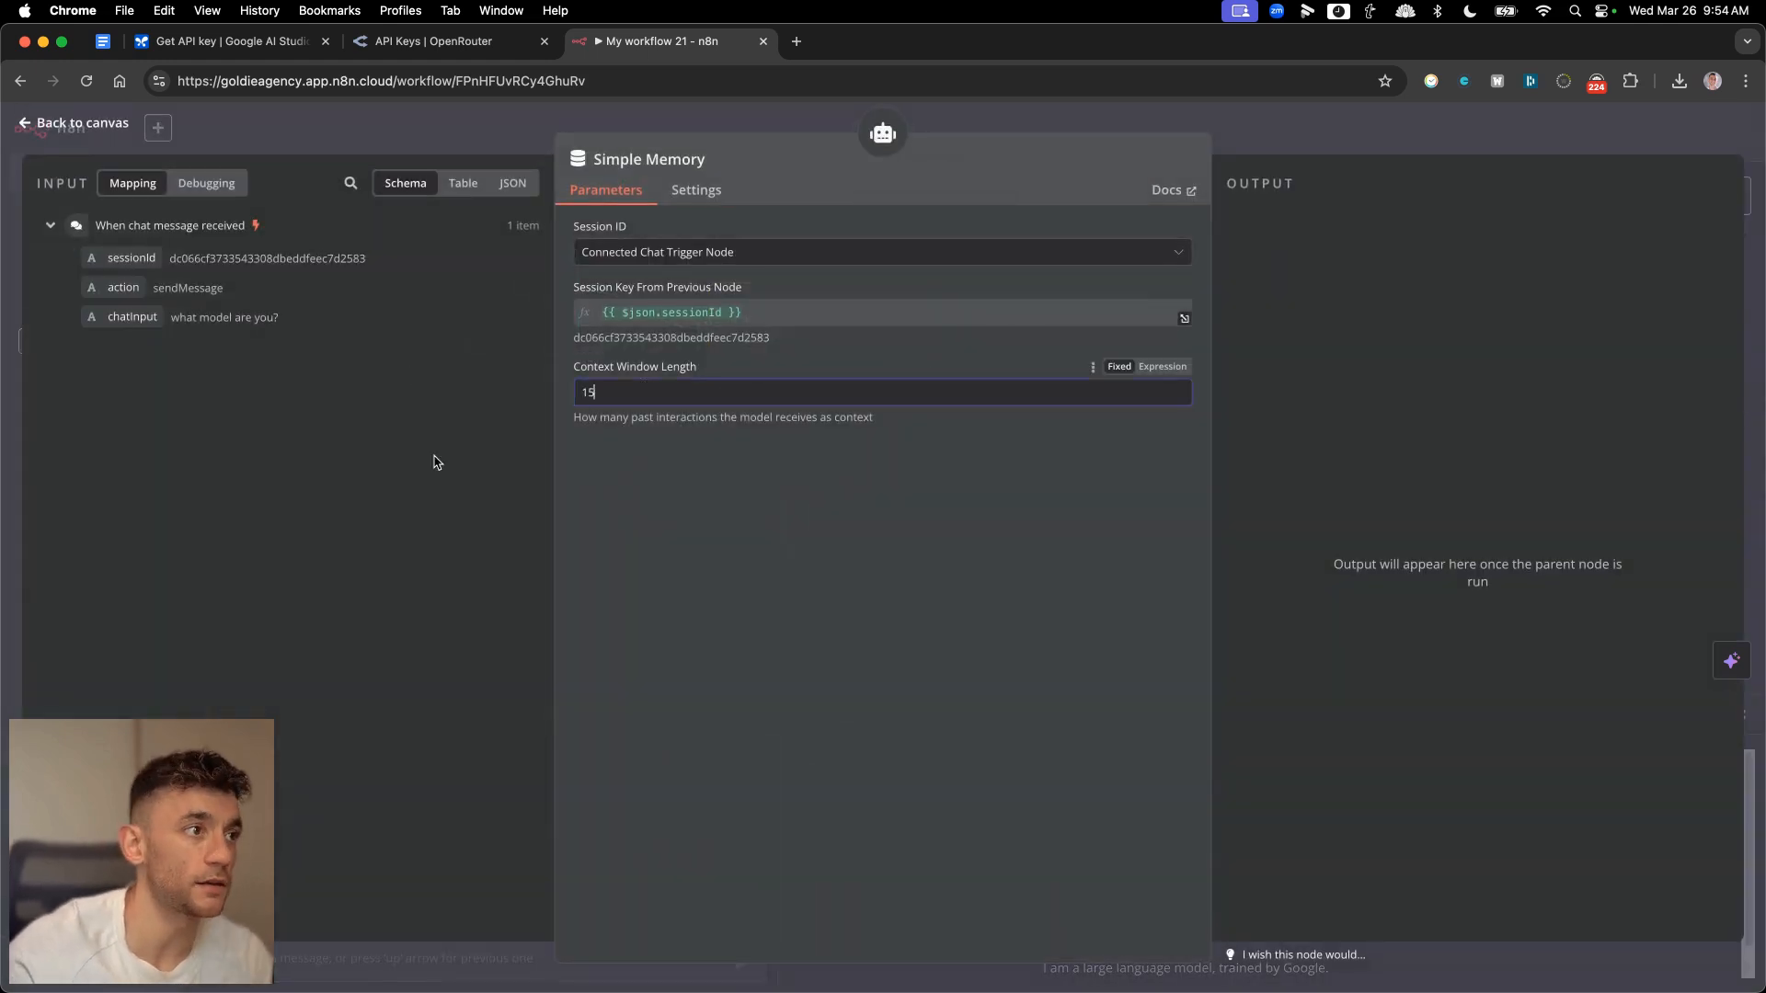
pyautogui.click(752, 527)
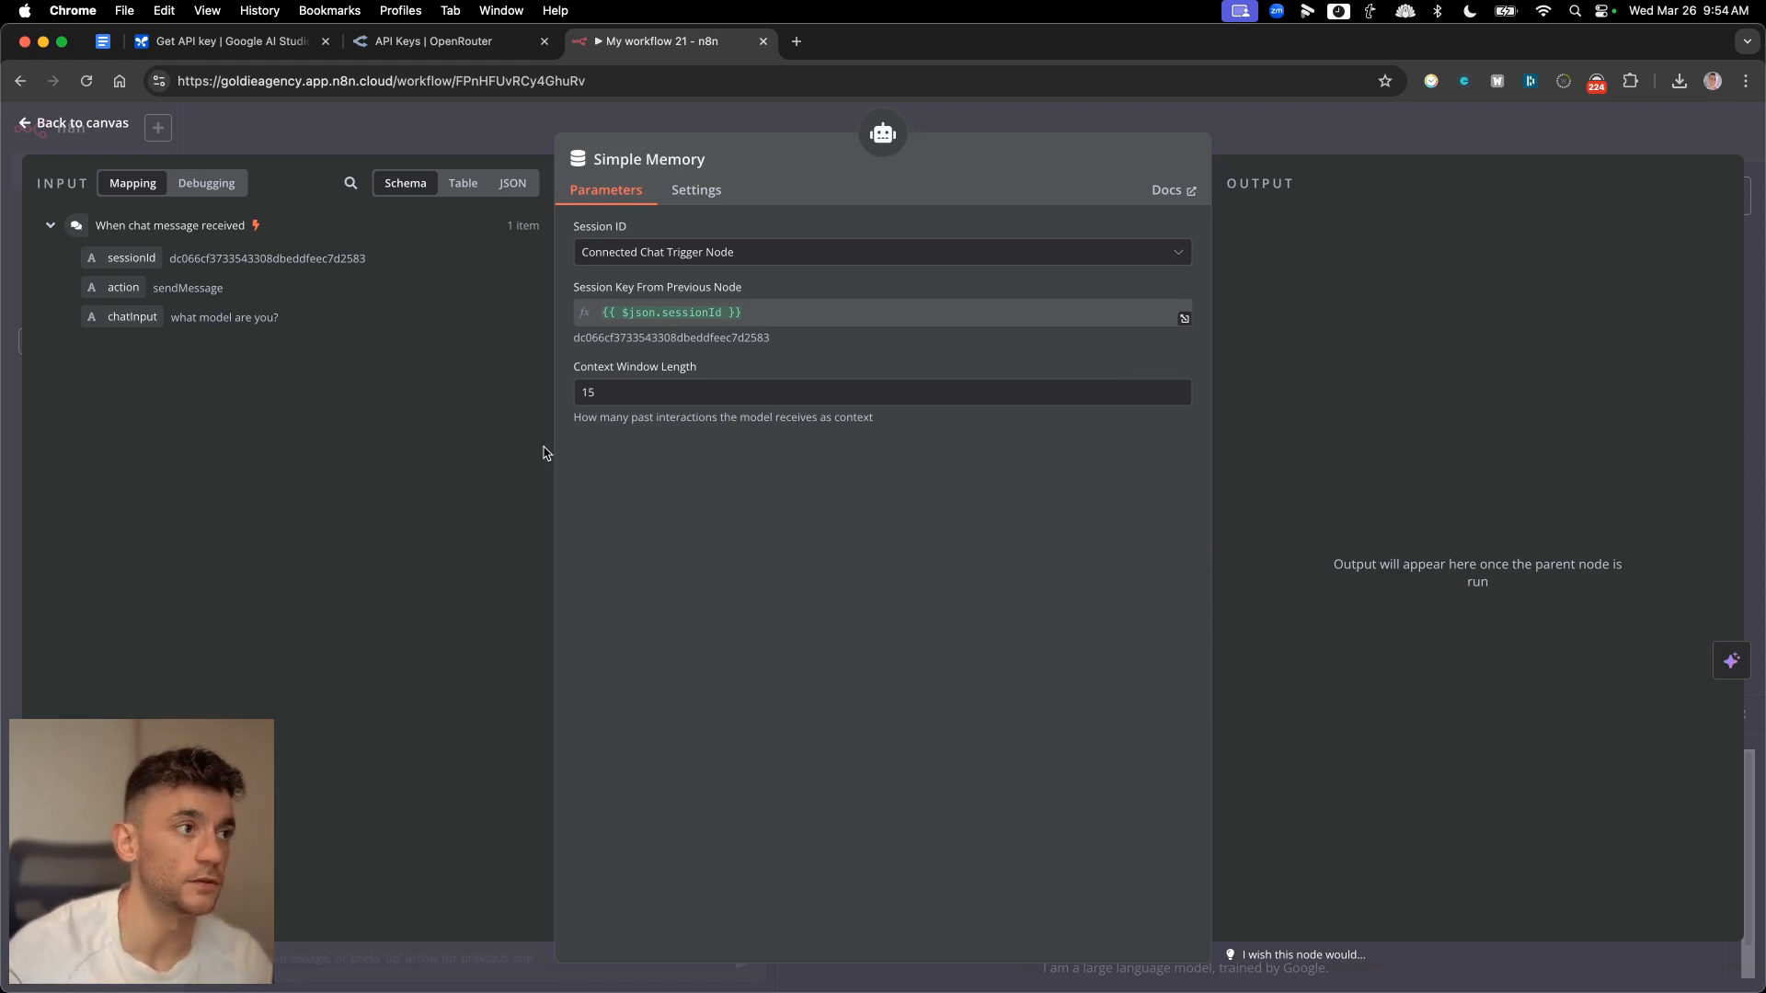
pyautogui.click(603, 392)
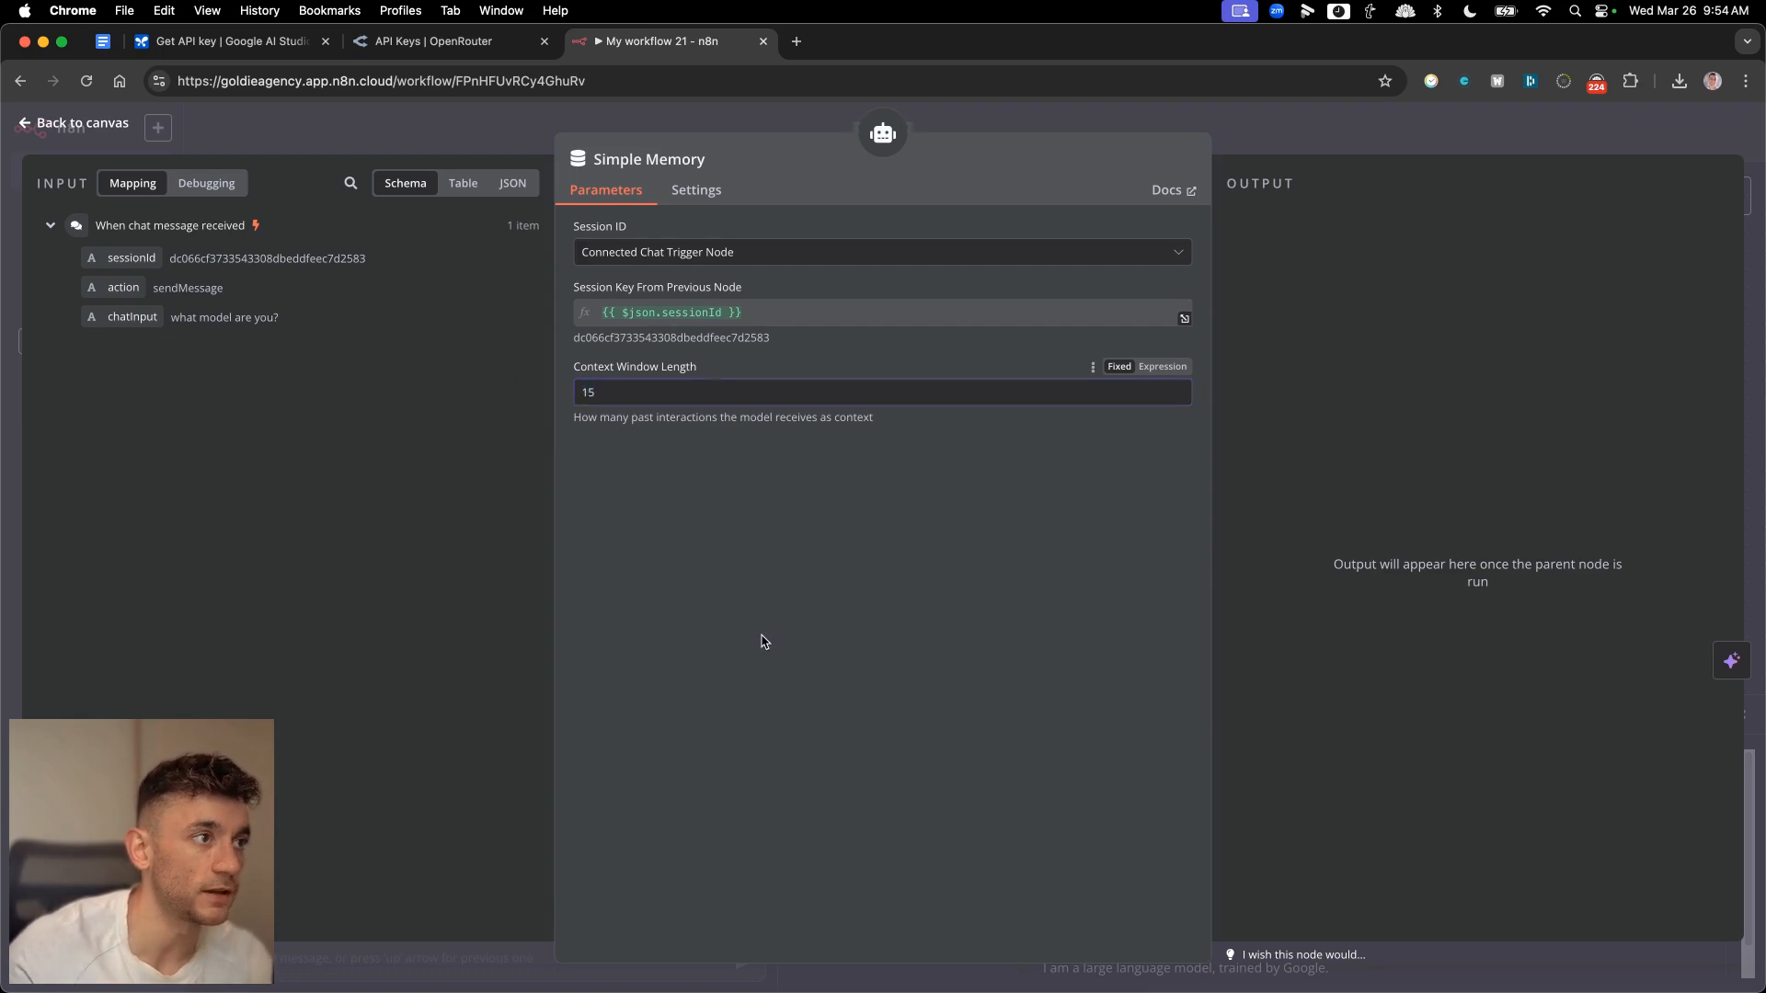
pyautogui.press('Escape')
pyautogui.moveTo(809, 524); pyautogui.dragTo(827, 541)
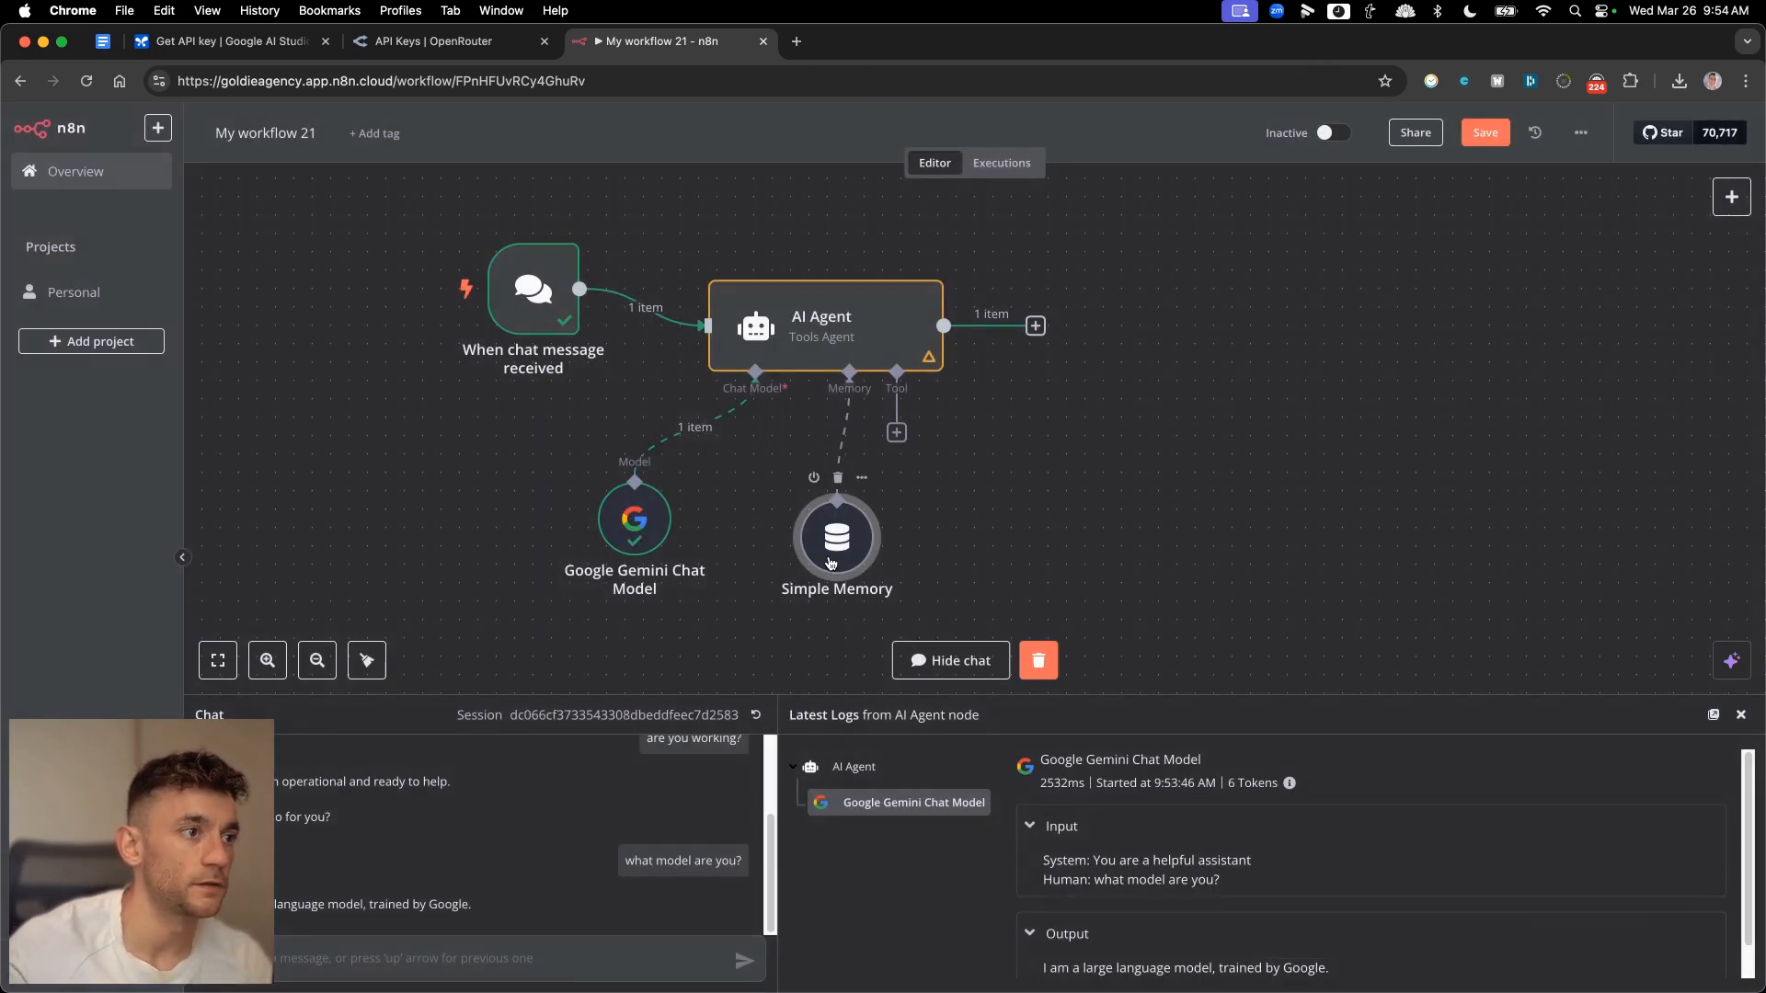
# - Review the parameters of the AI Agent node and the Google Gemini Chat Model node
pyautogui.doubleClick(860, 346)
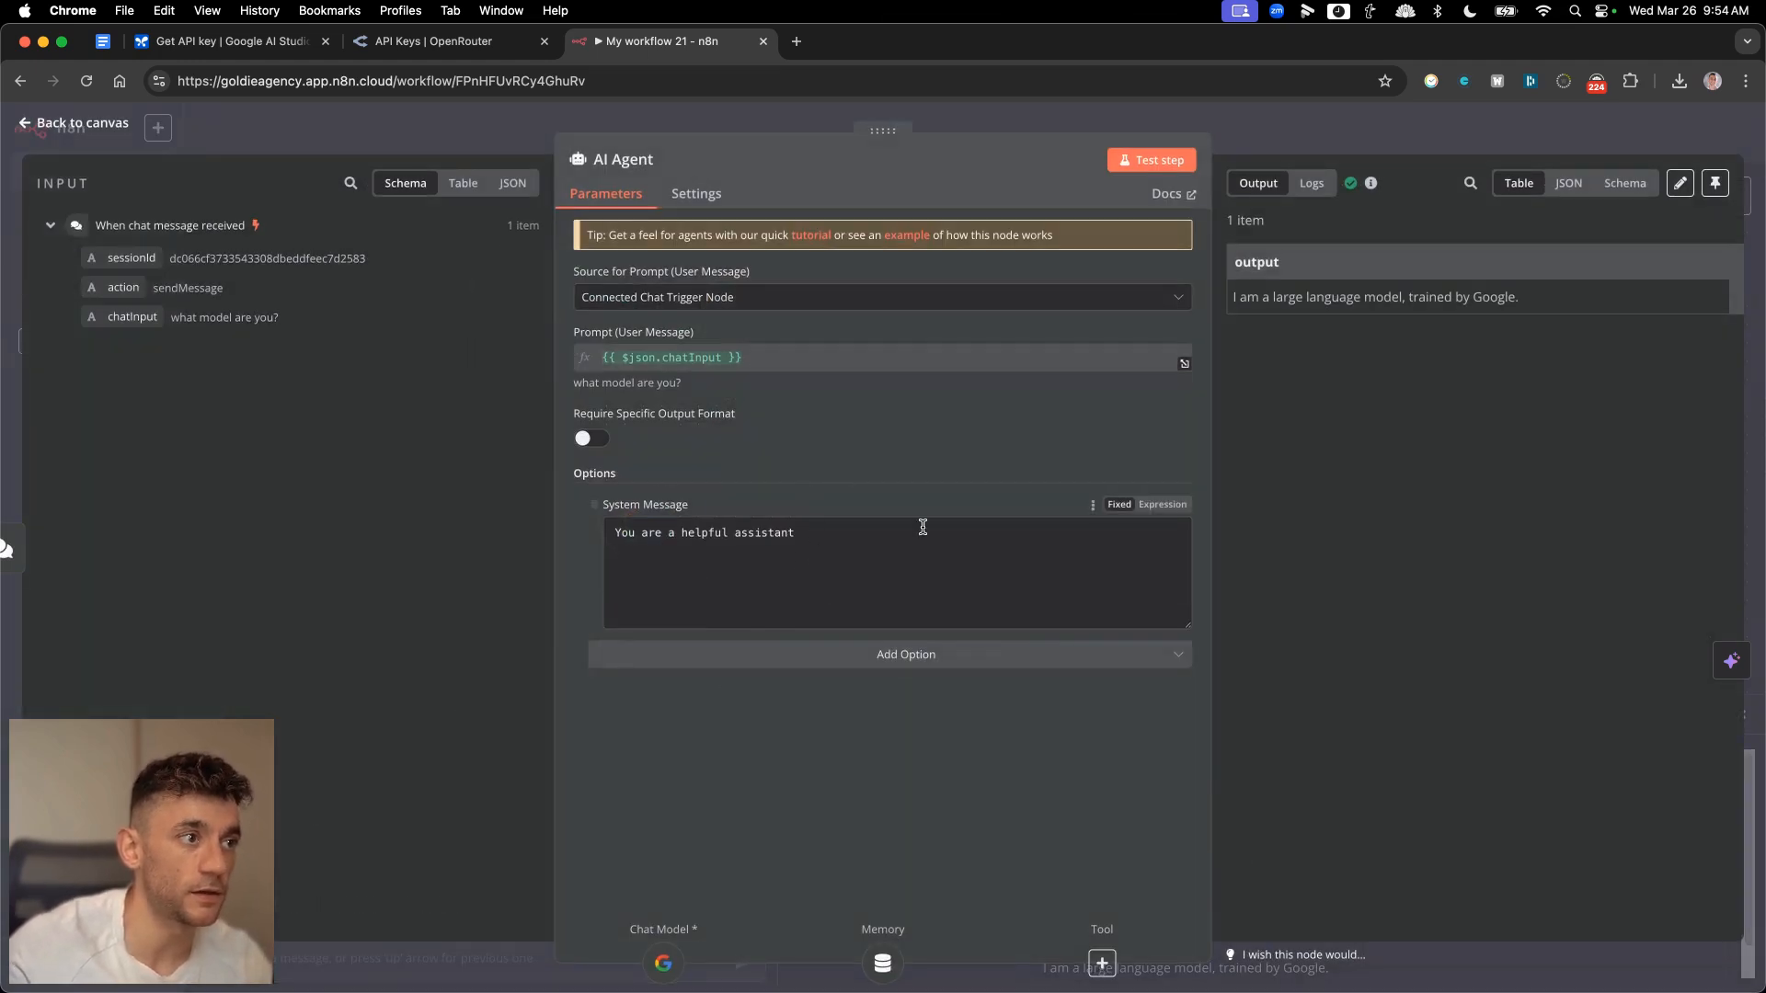
pyautogui.press('Escape')
pyautogui.doubleClick(629, 517)
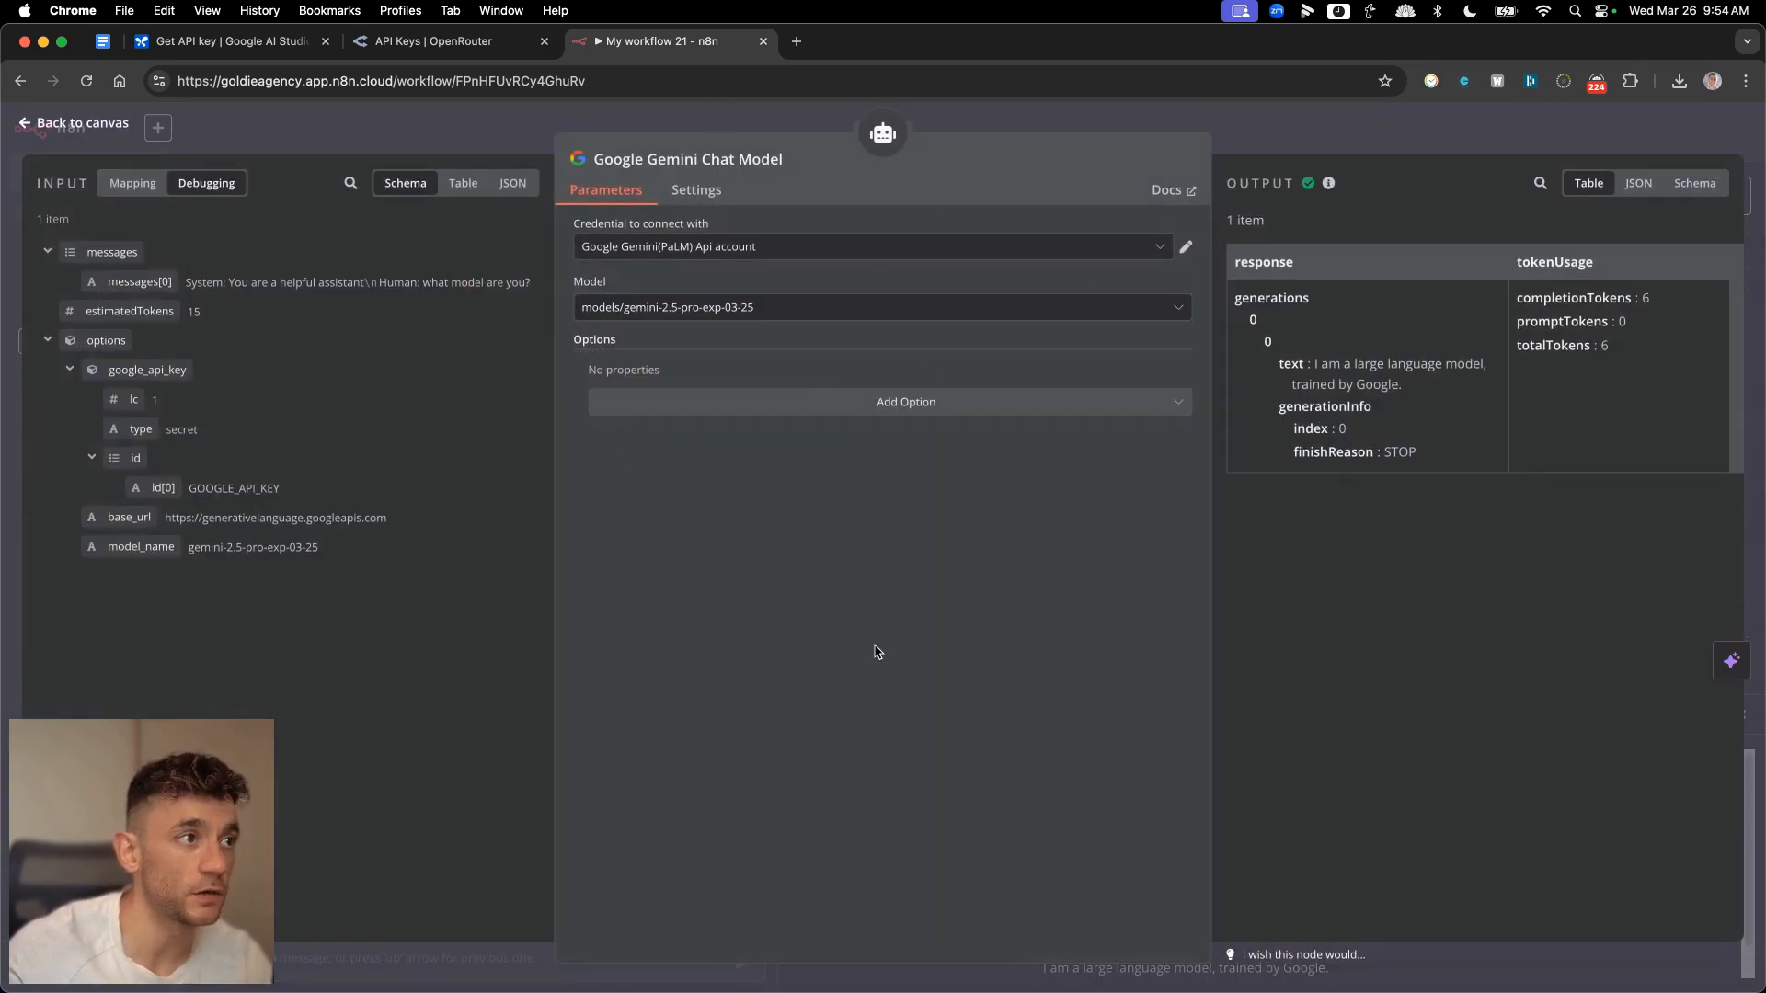
pyautogui.press('Escape')
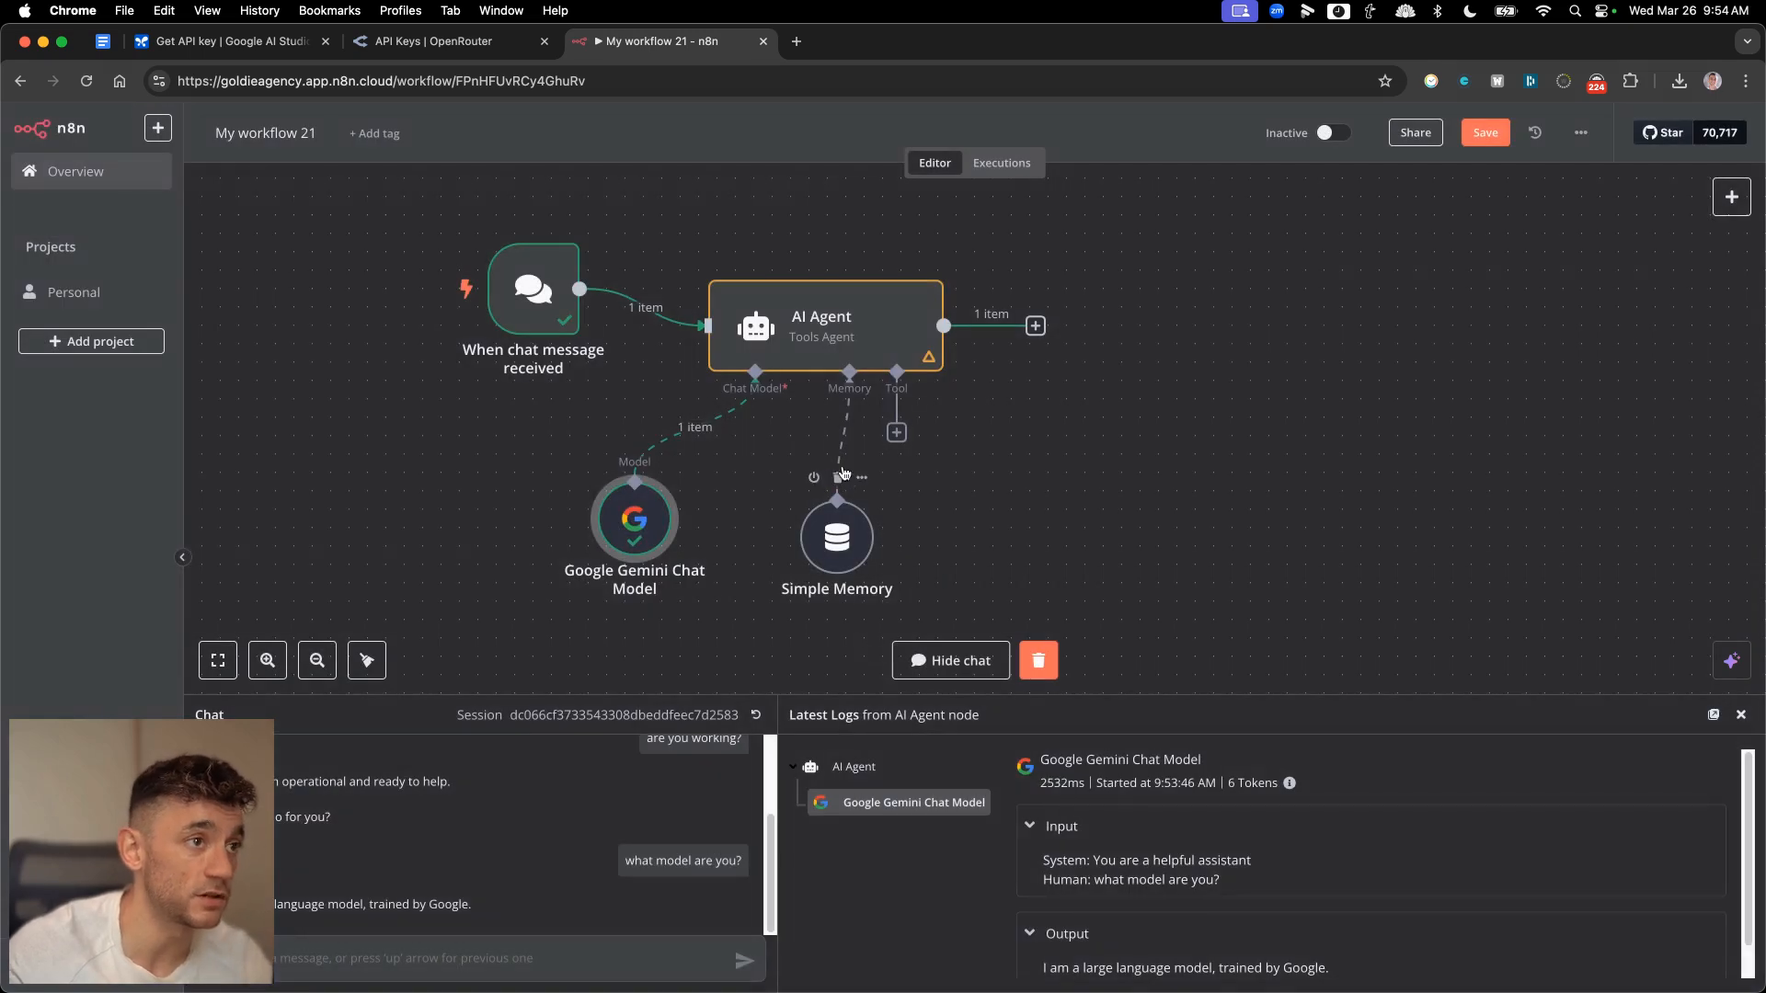
# - Search the AI Agent's tools for email and gmail, and add the Gmail Tool
pyautogui.moveTo(897, 372); pyautogui.dragTo(919, 428)
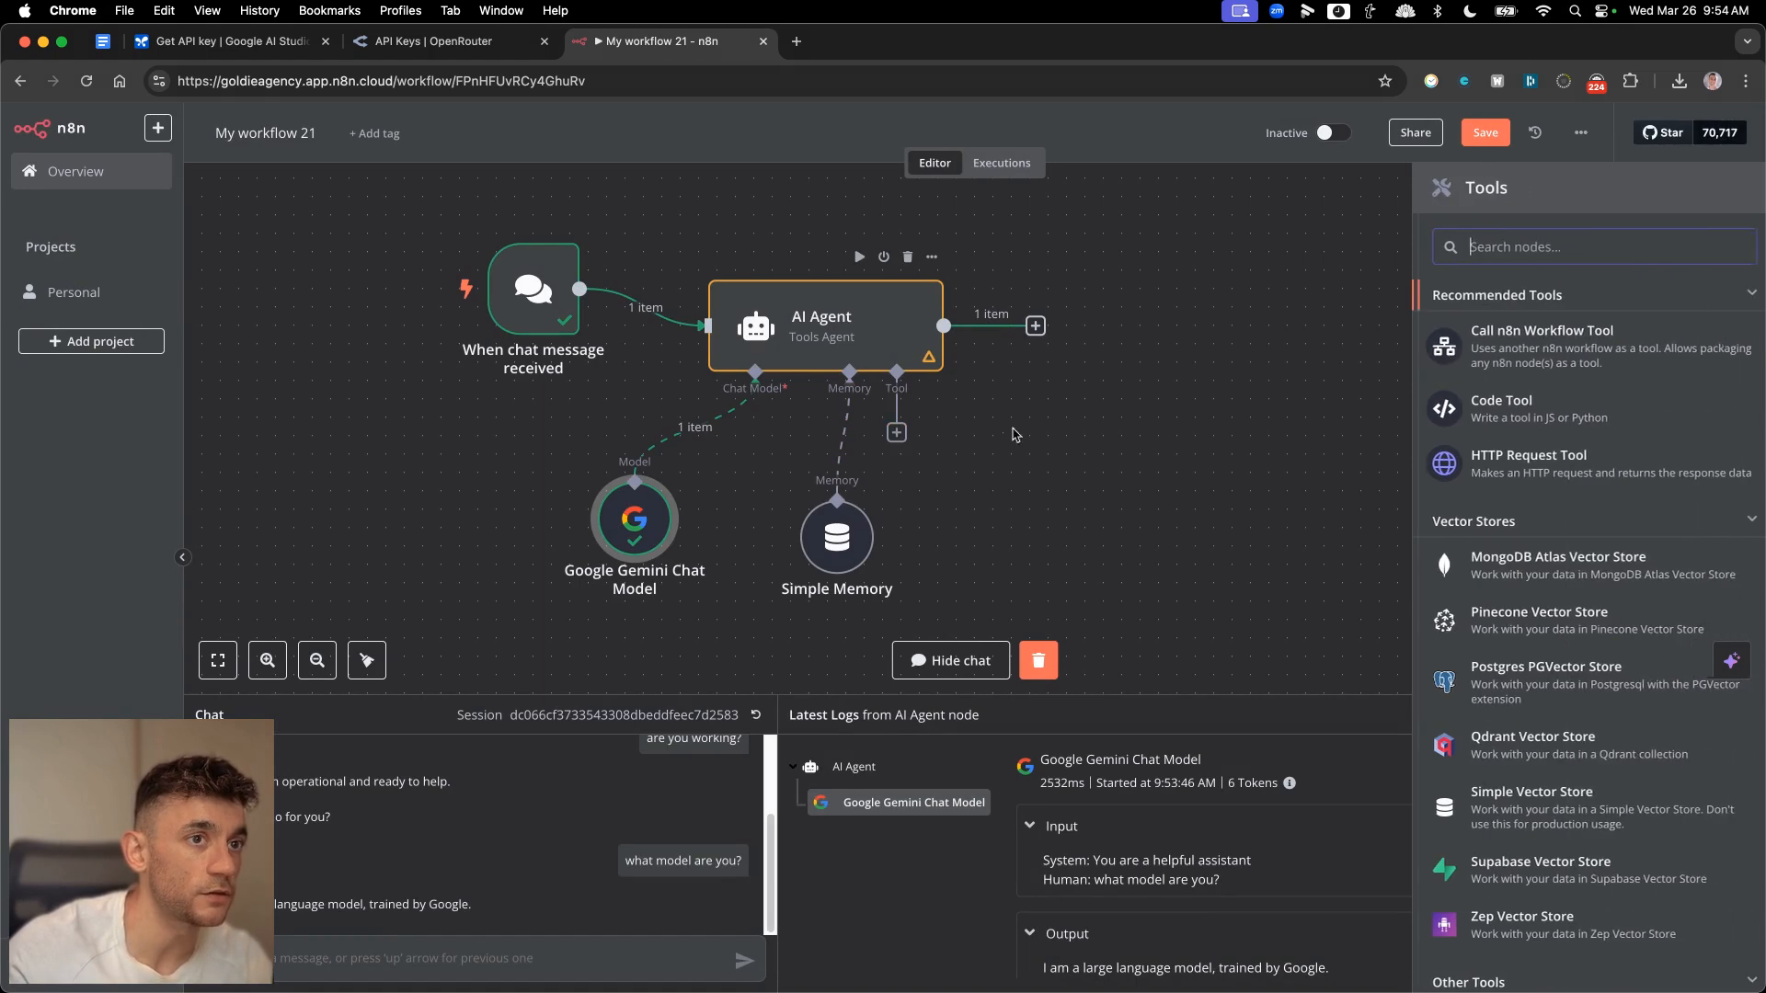
pyautogui.press('Escape')
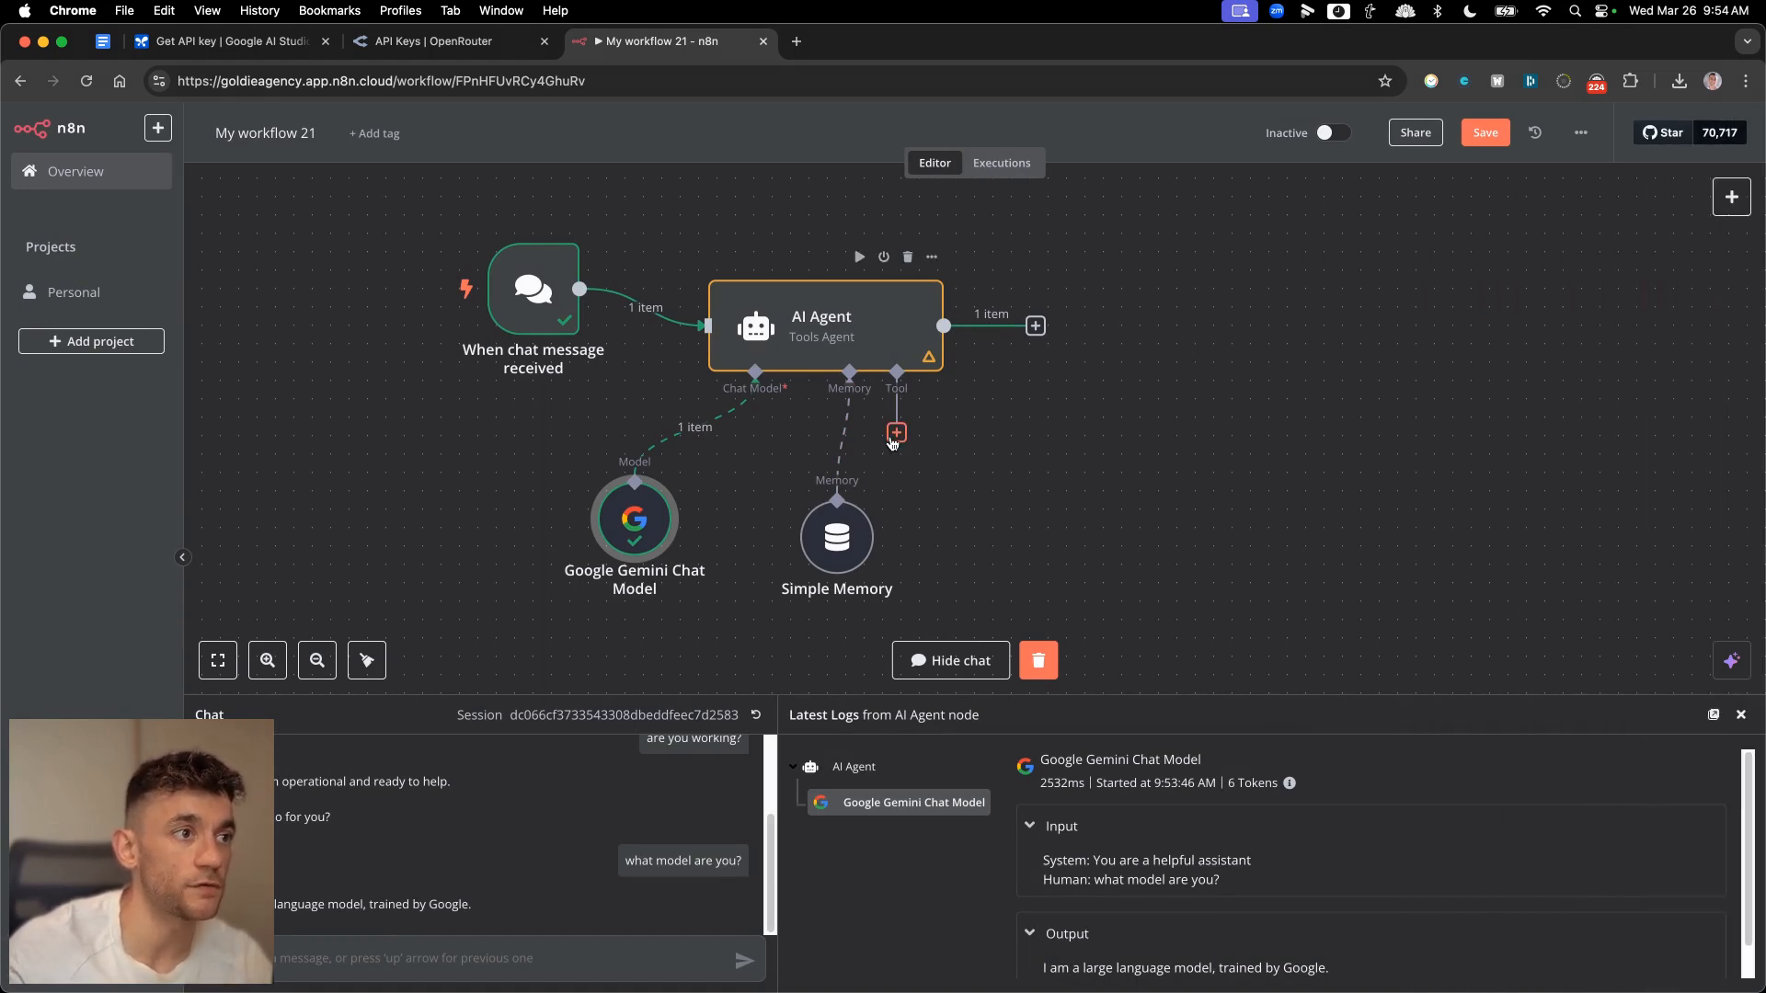
pyautogui.click(897, 432)
pyautogui.write('email')
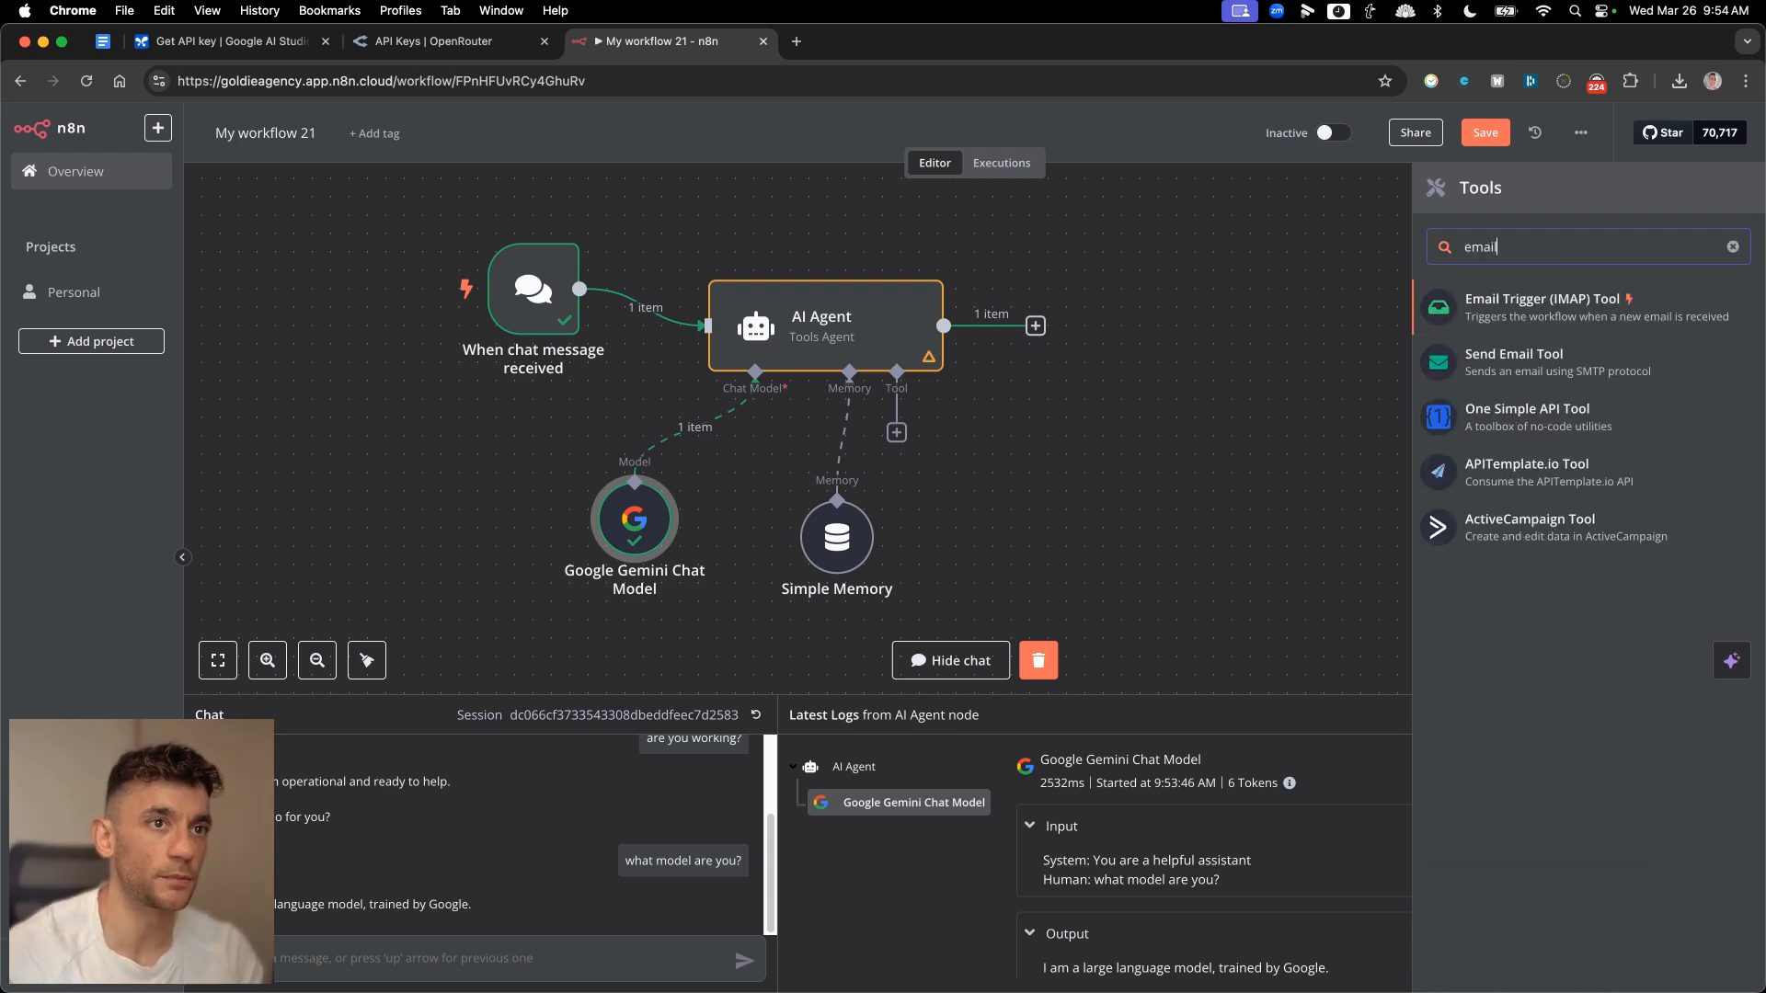
pyautogui.press('super+a')
pyautogui.write('gmail')
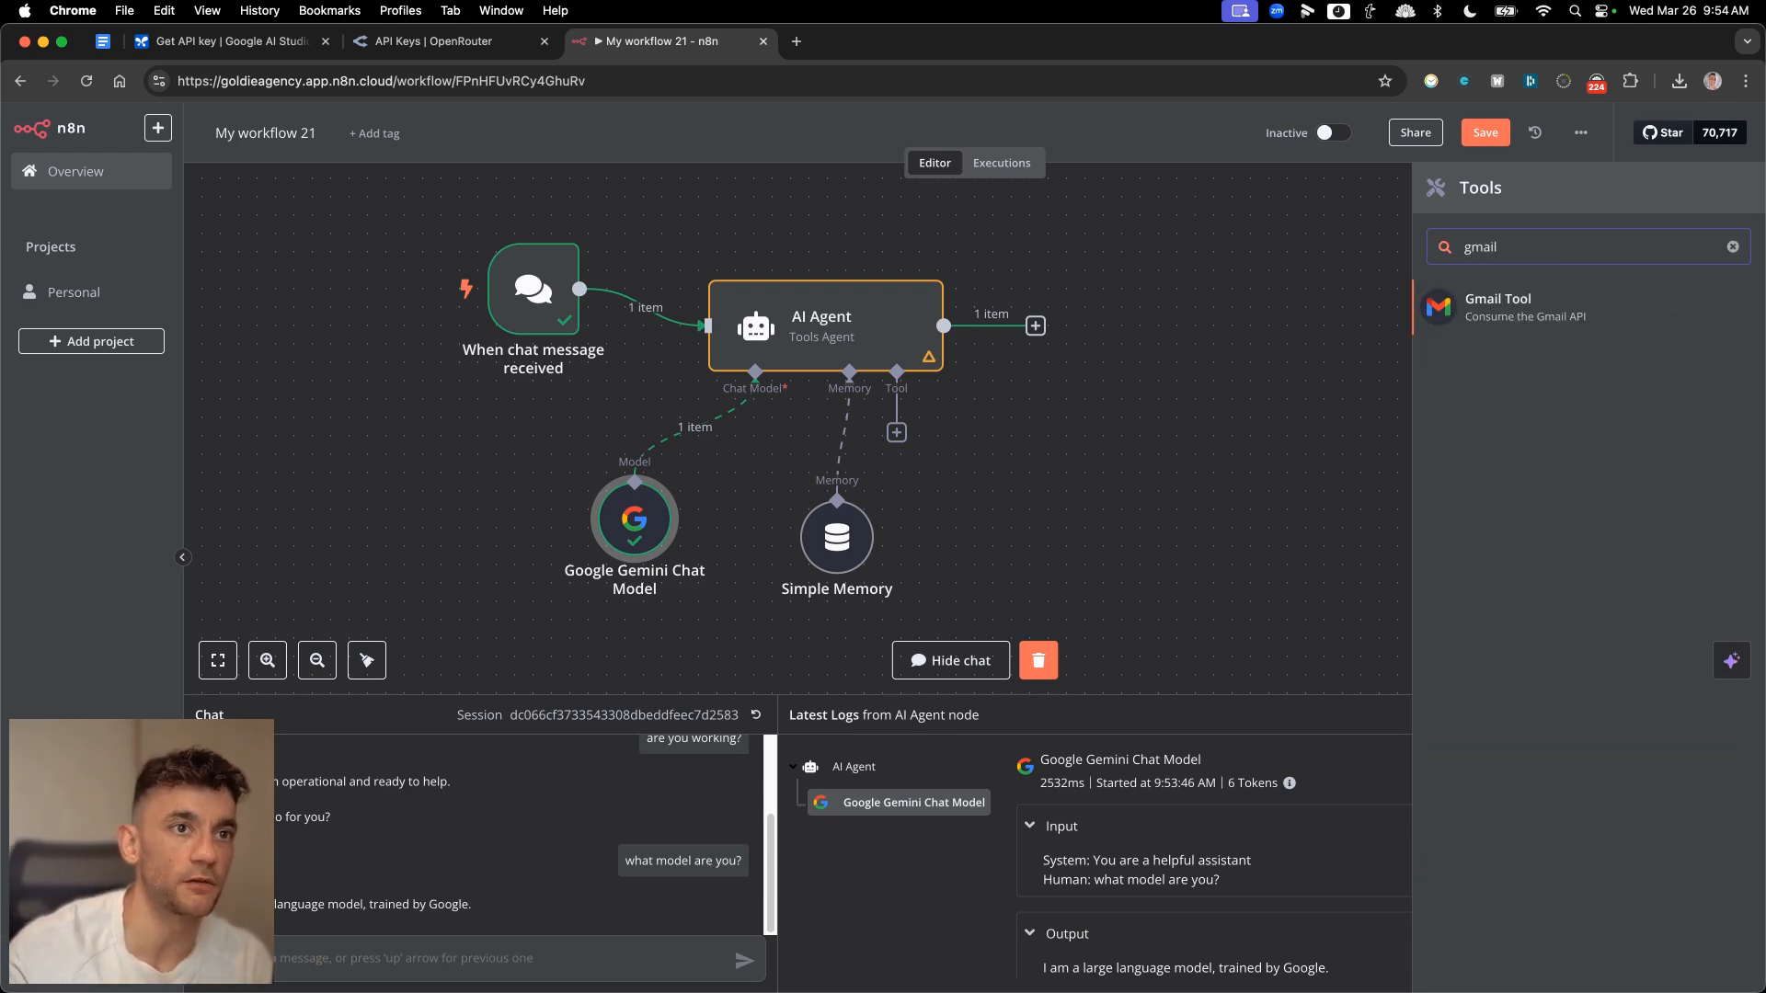
pyautogui.click(1483, 312)
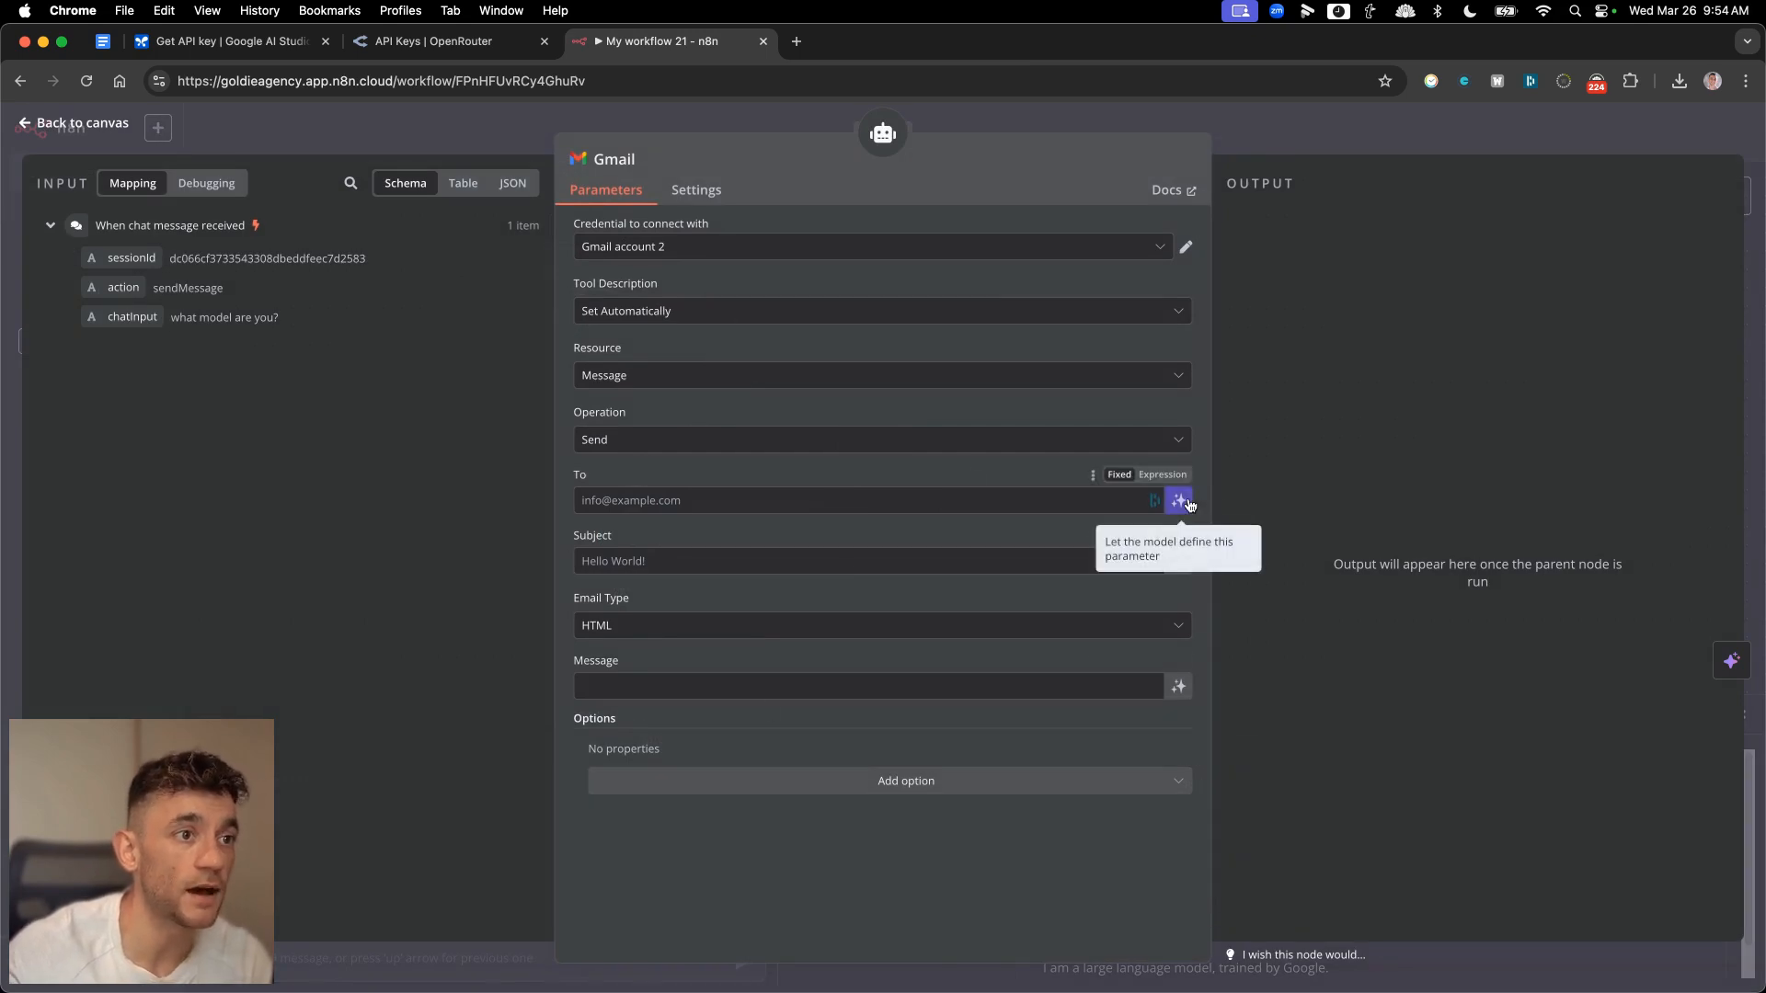
# - Let the model define the Gmail tool's To, Subject and Message, and return to the canvas to shift the Simple Memory node slightly
pyautogui.click(1179, 500)
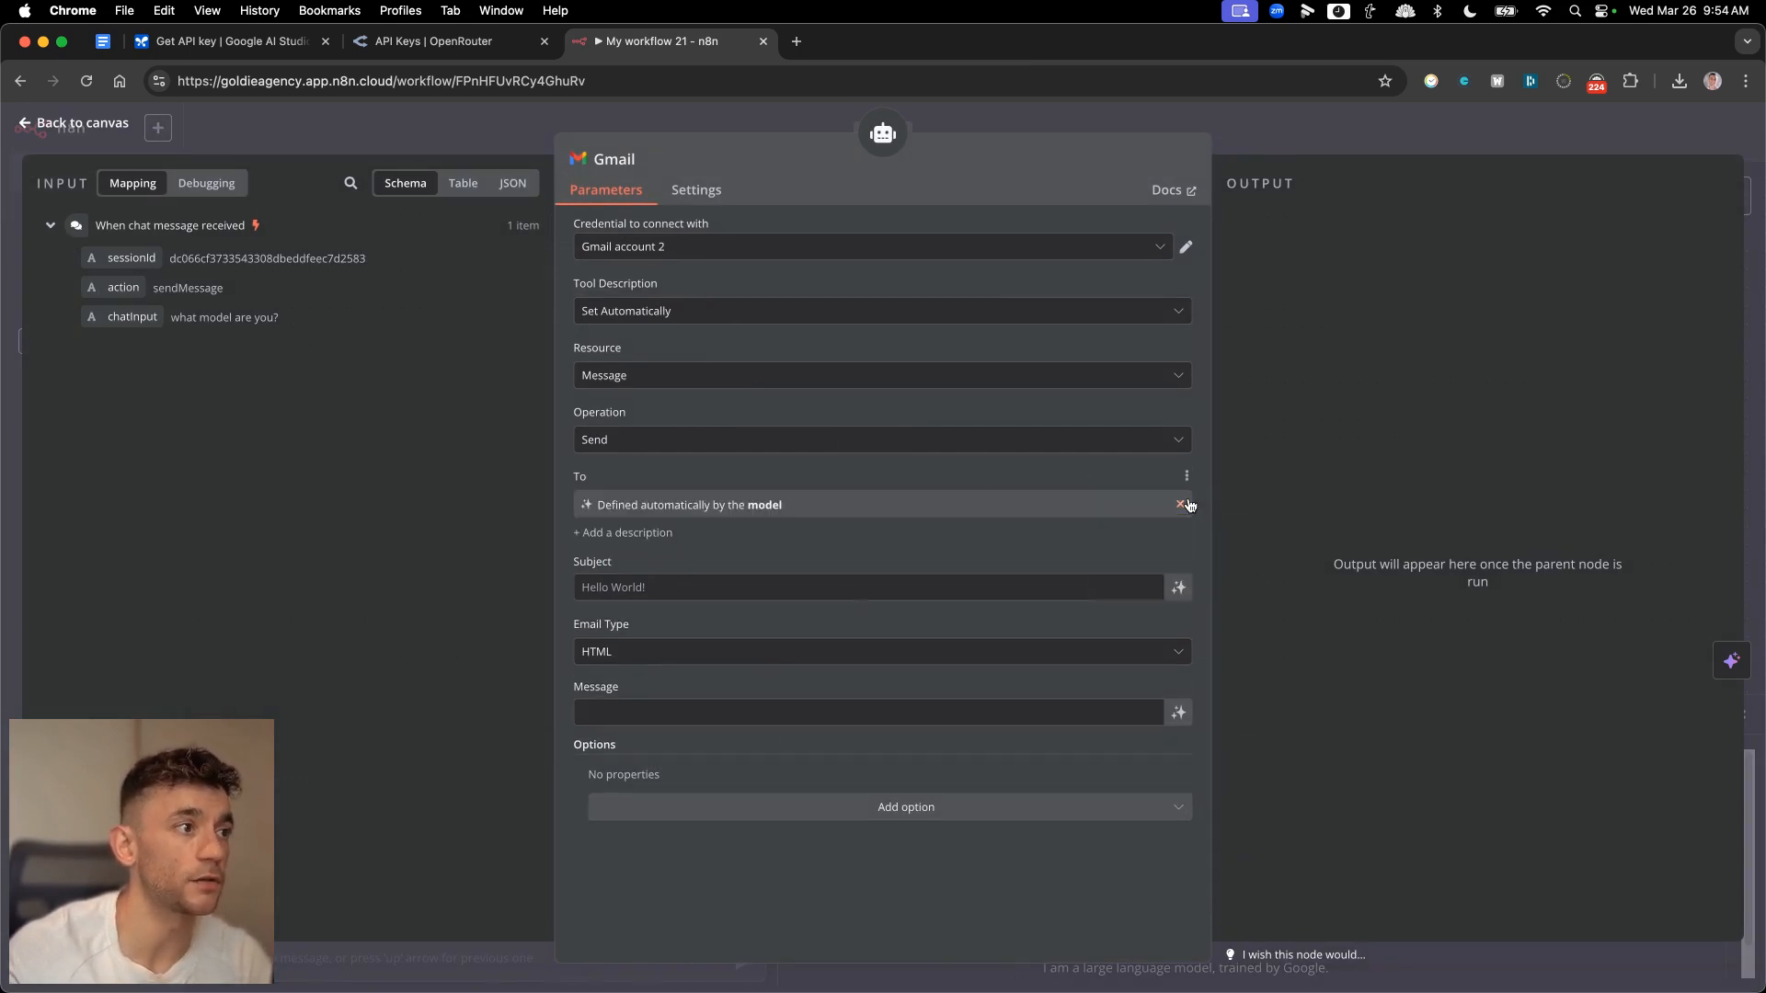
pyautogui.click(1178, 590)
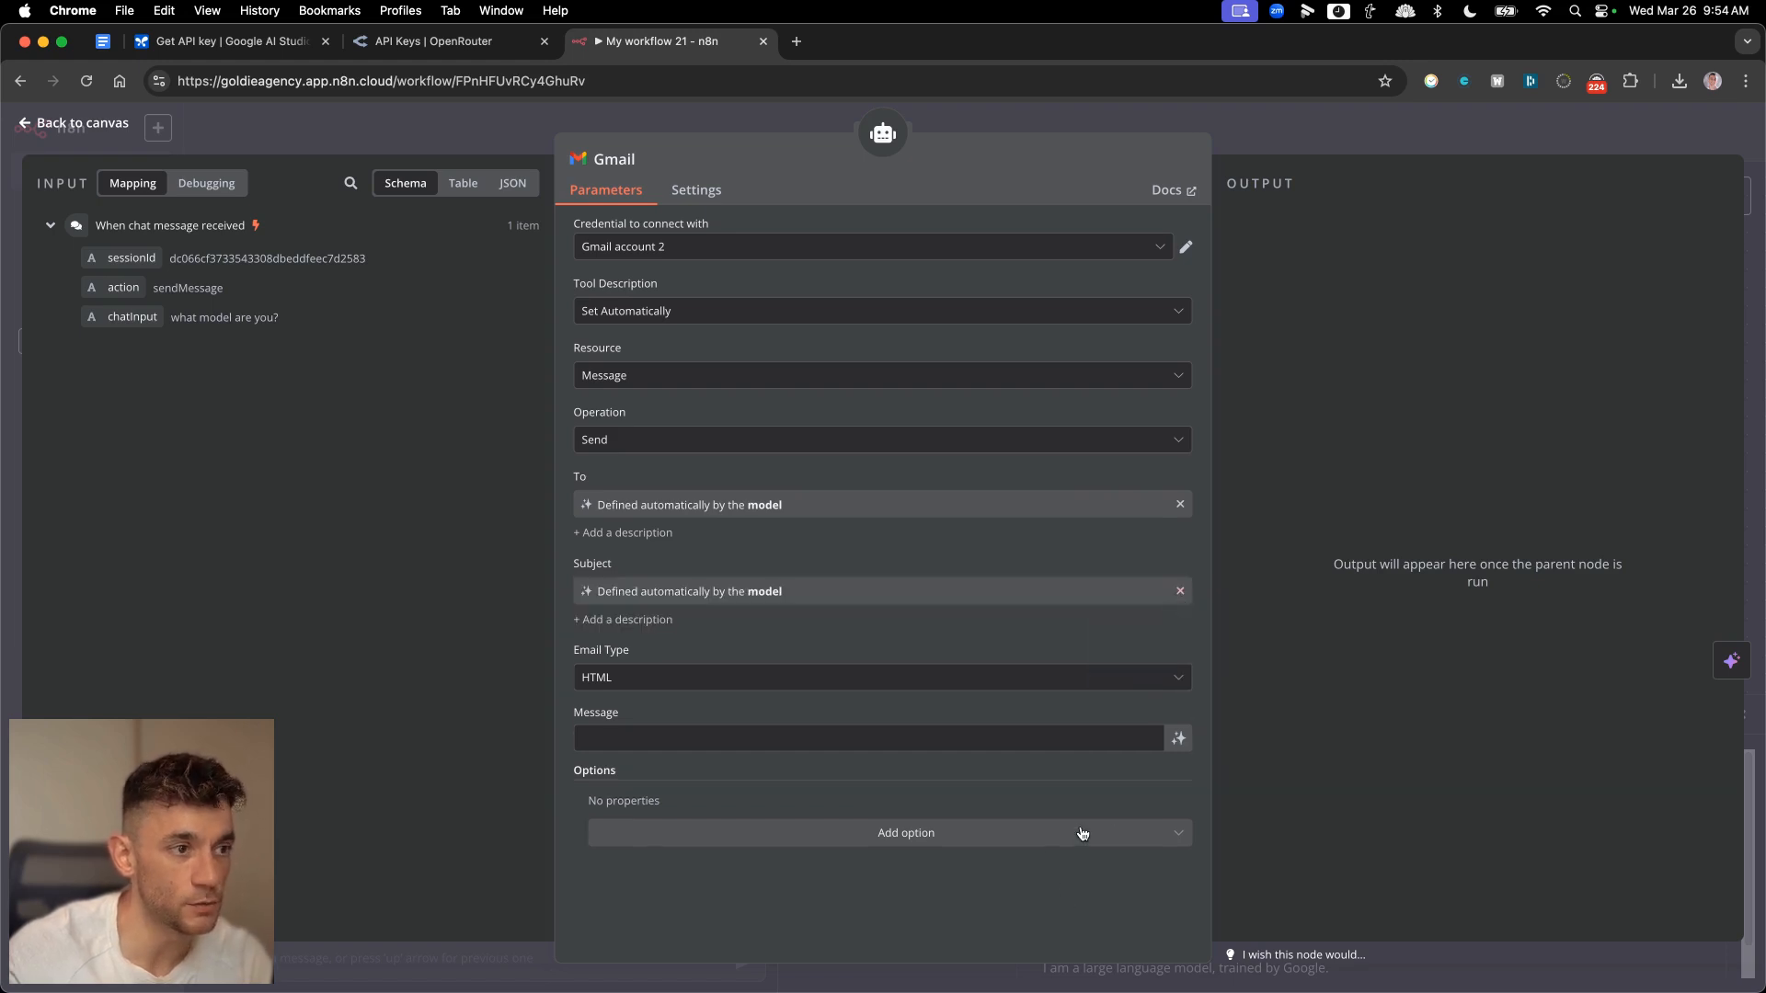
pyautogui.click(1179, 739)
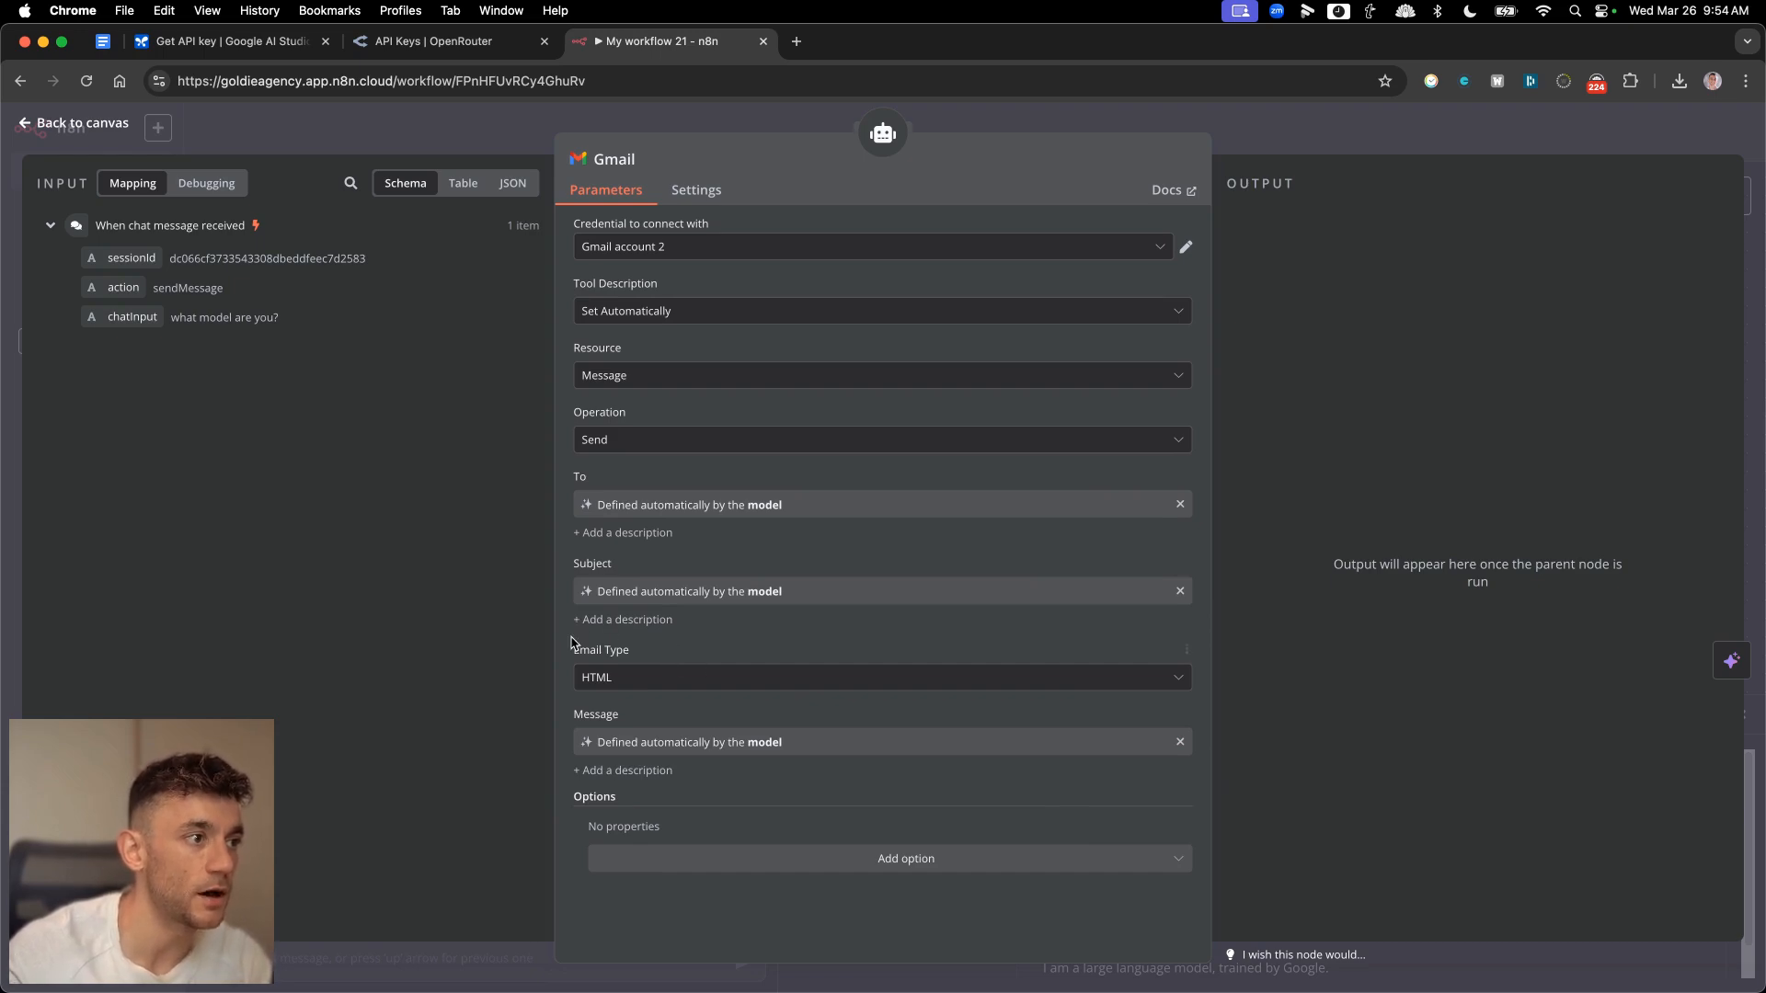
pyautogui.moveTo(574, 647); pyautogui.dragTo(636, 658)
pyautogui.click(708, 616)
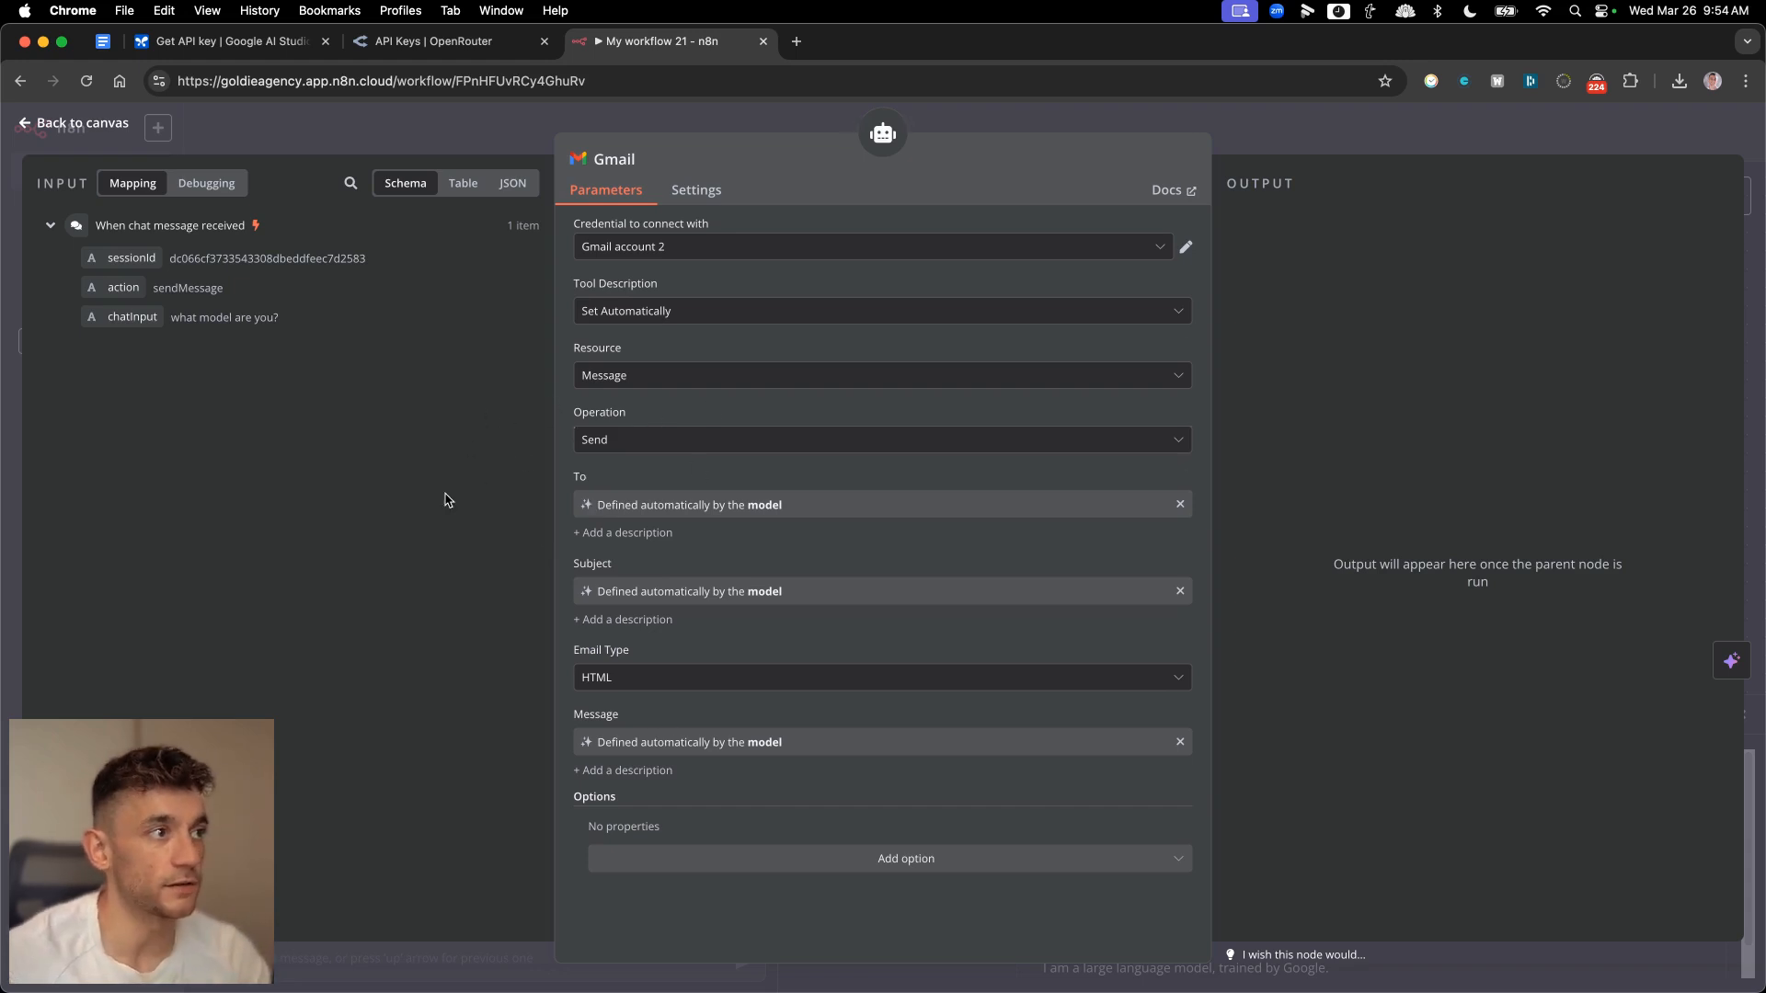
pyautogui.press('Escape')
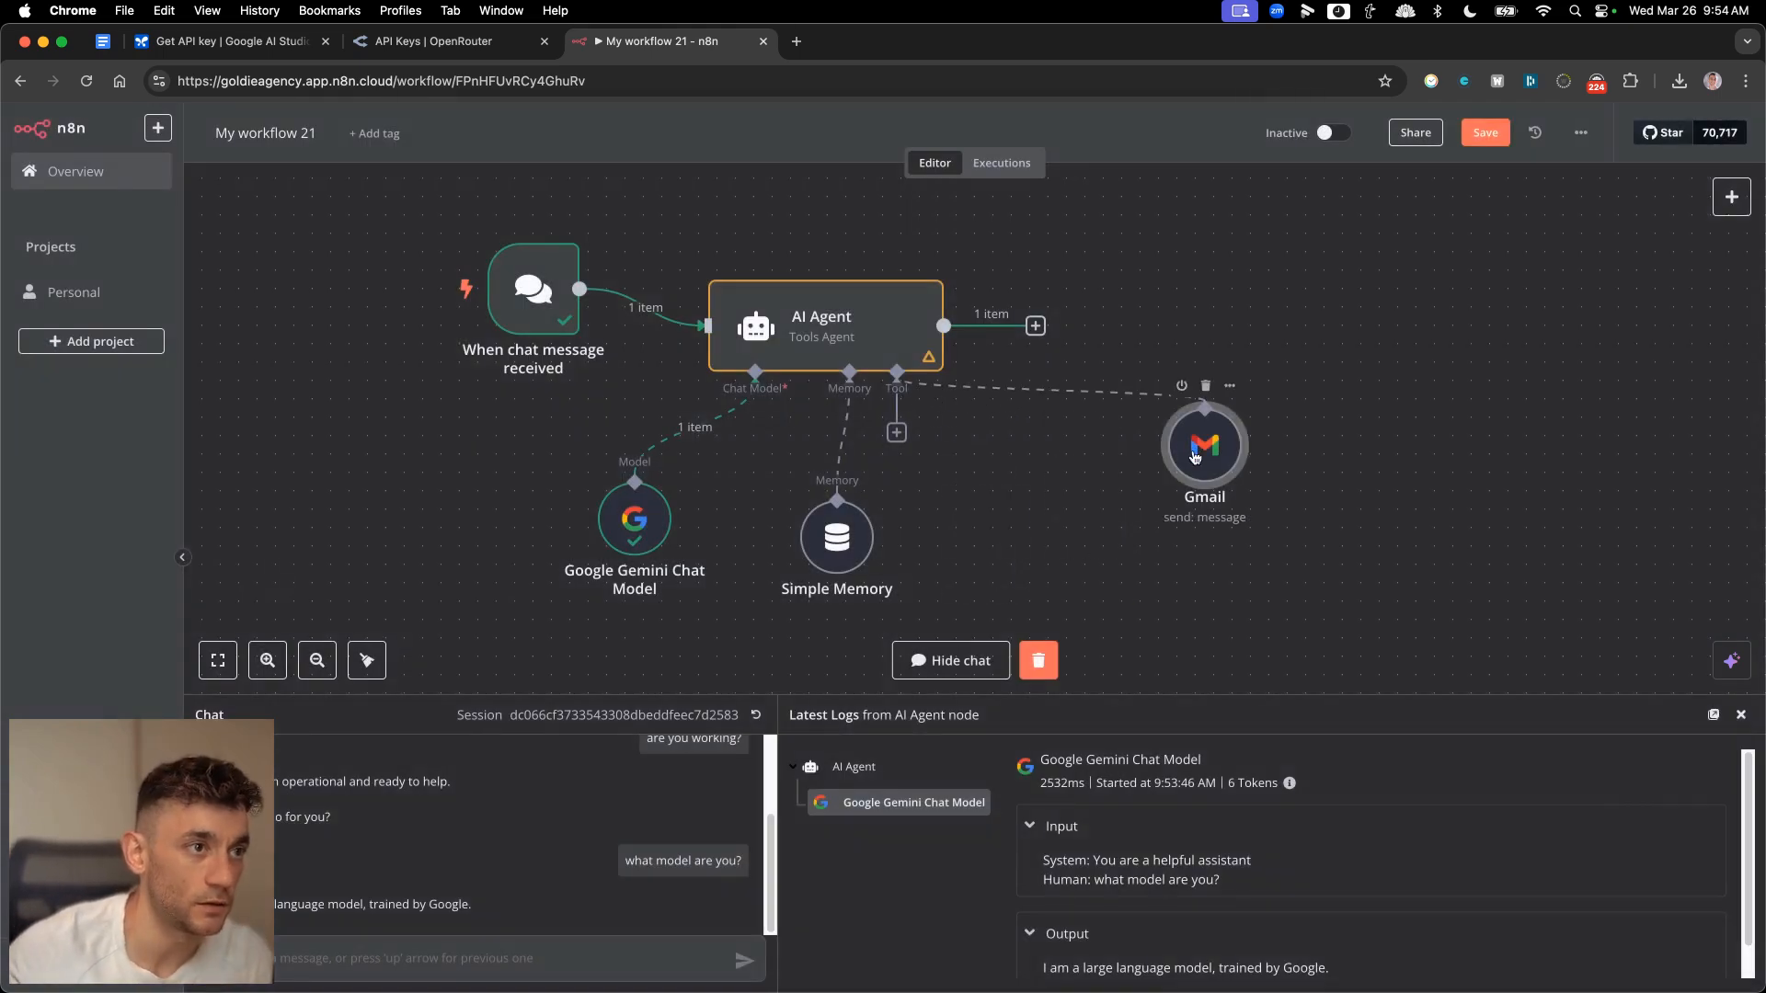
pyautogui.moveTo(832, 542)
pyautogui.mouseDown()
pyautogui.moveTo(1053, 524)
pyautogui.moveTo(837, 547)
pyautogui.moveTo(851, 561)
pyautogui.mouseUp()
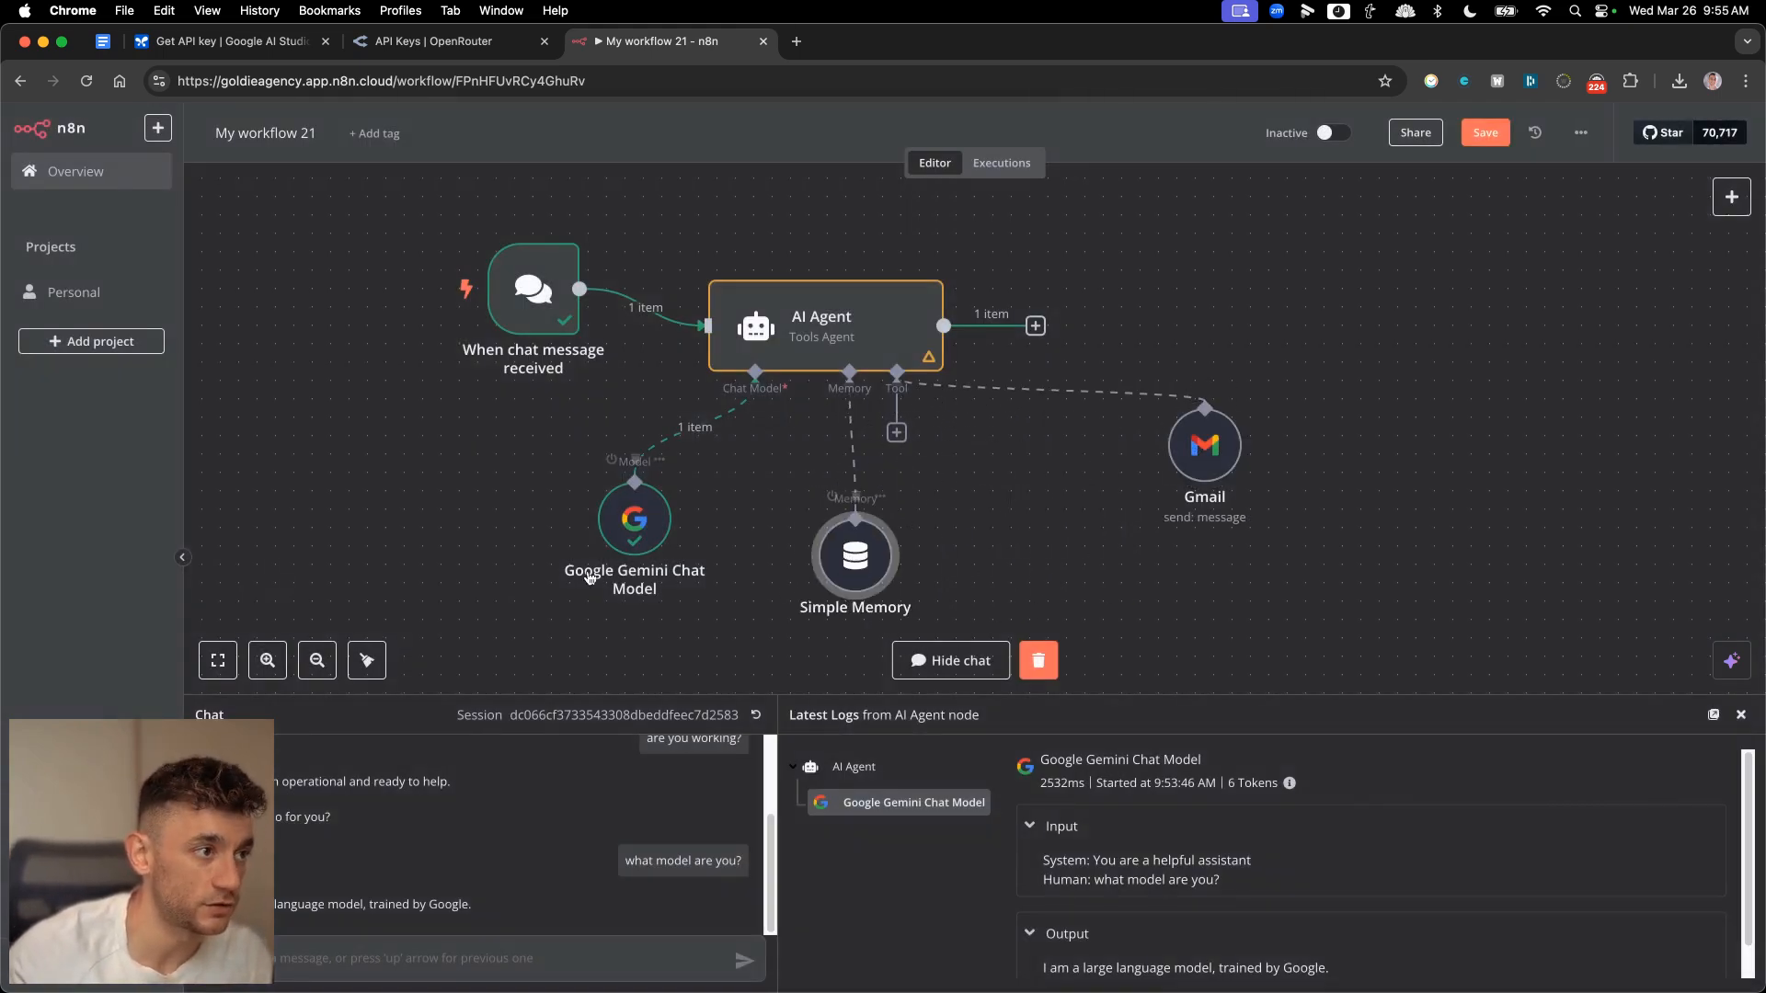
# - Send the agent a chat request to email the recipient an invitation to the Google 2.5 Pro Gemini experimental party this Sunday at 7pm, calling it absolutely insane
pyautogui.moveTo(680, 696); pyautogui.dragTo(722, 395)
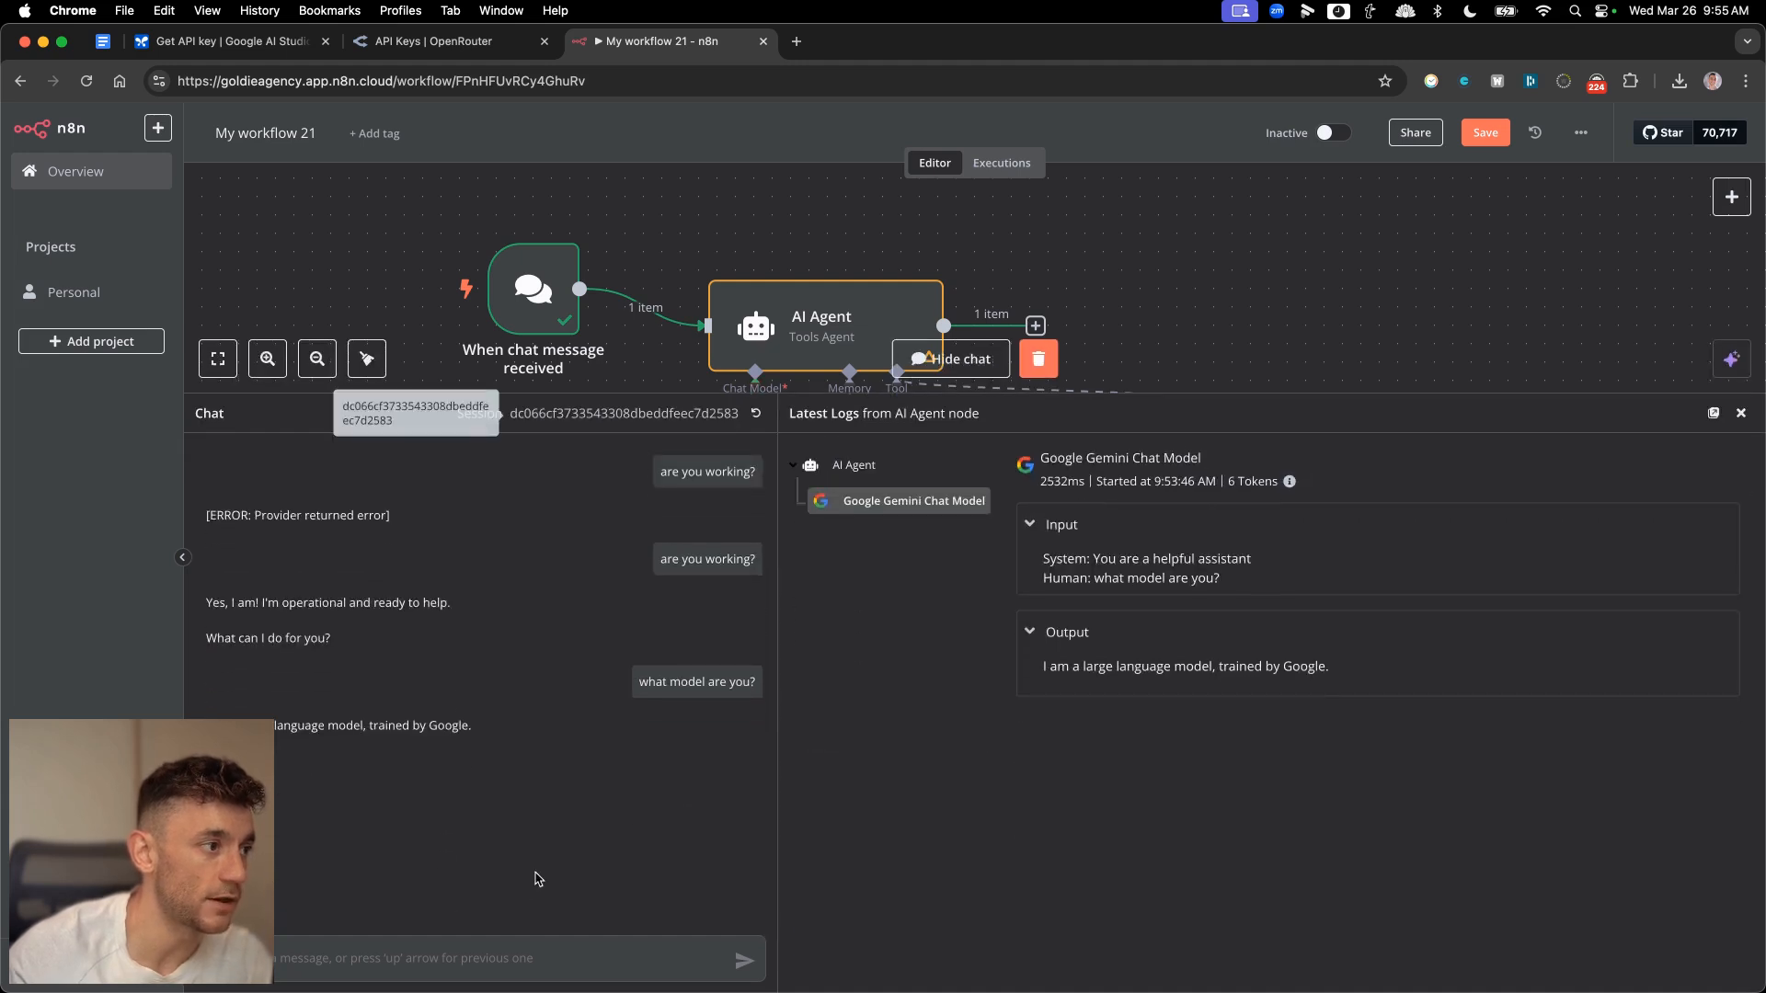
pyautogui.click(450, 940)
pyautogui.write('wh')
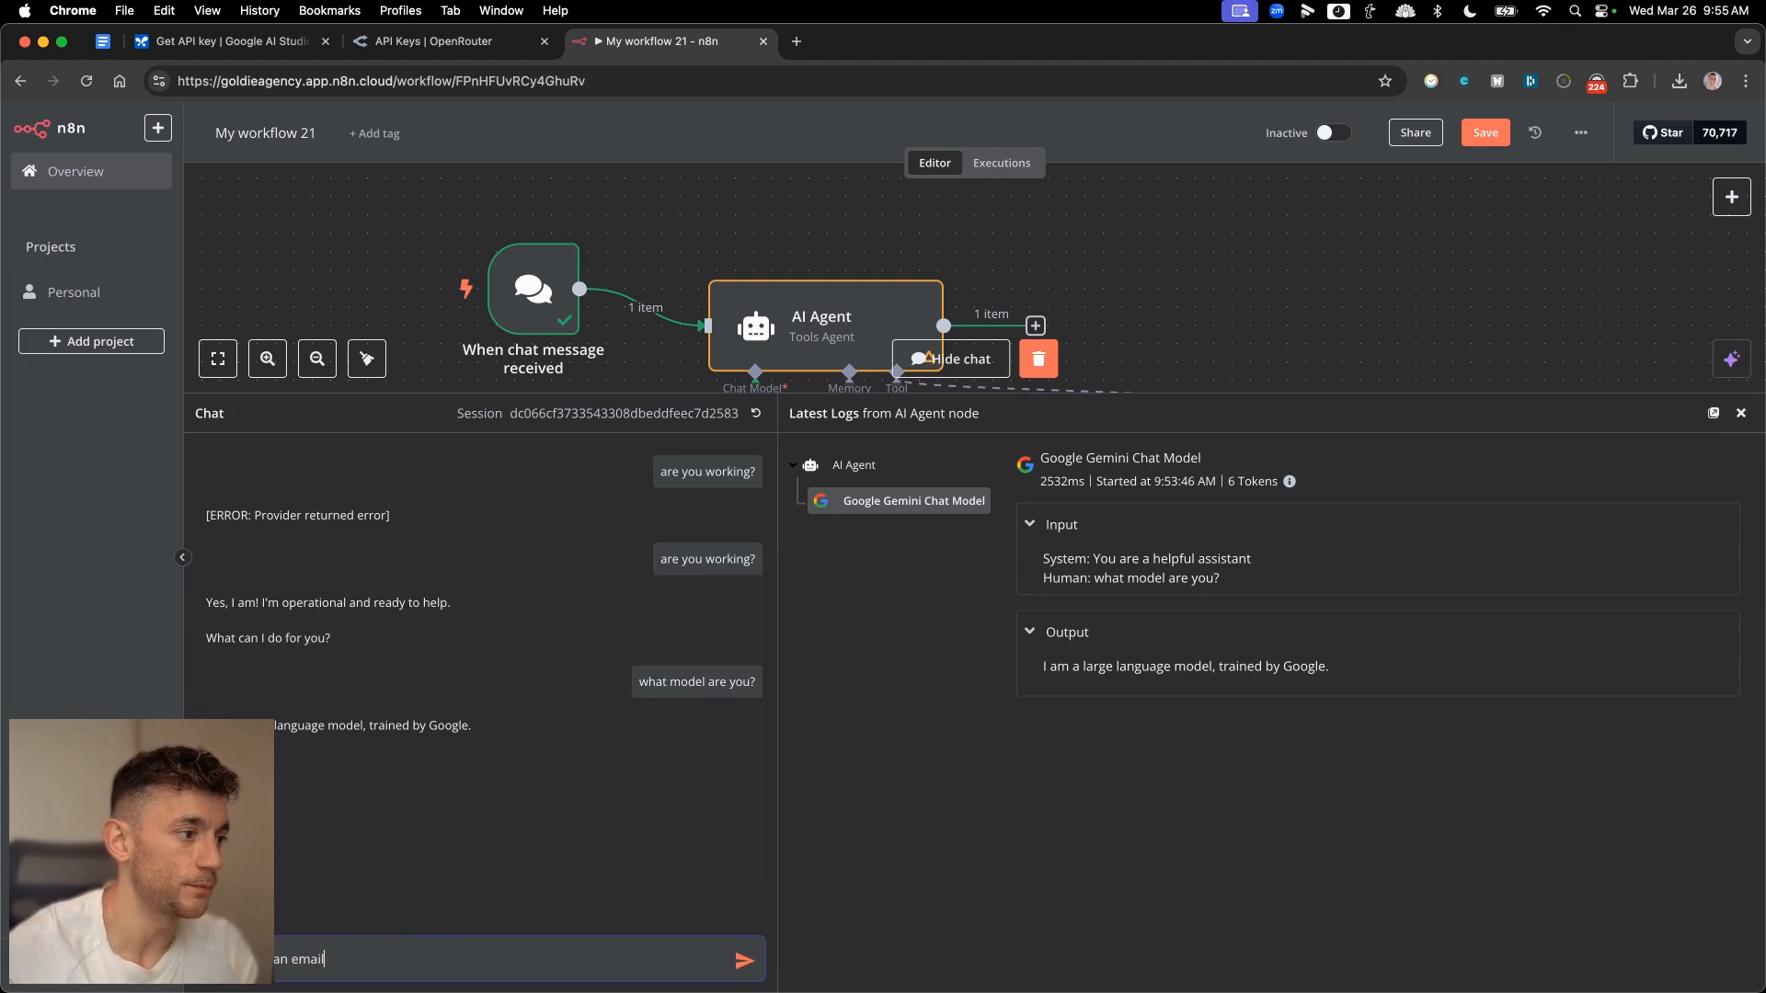
pyautogui.write('angoldie.co')
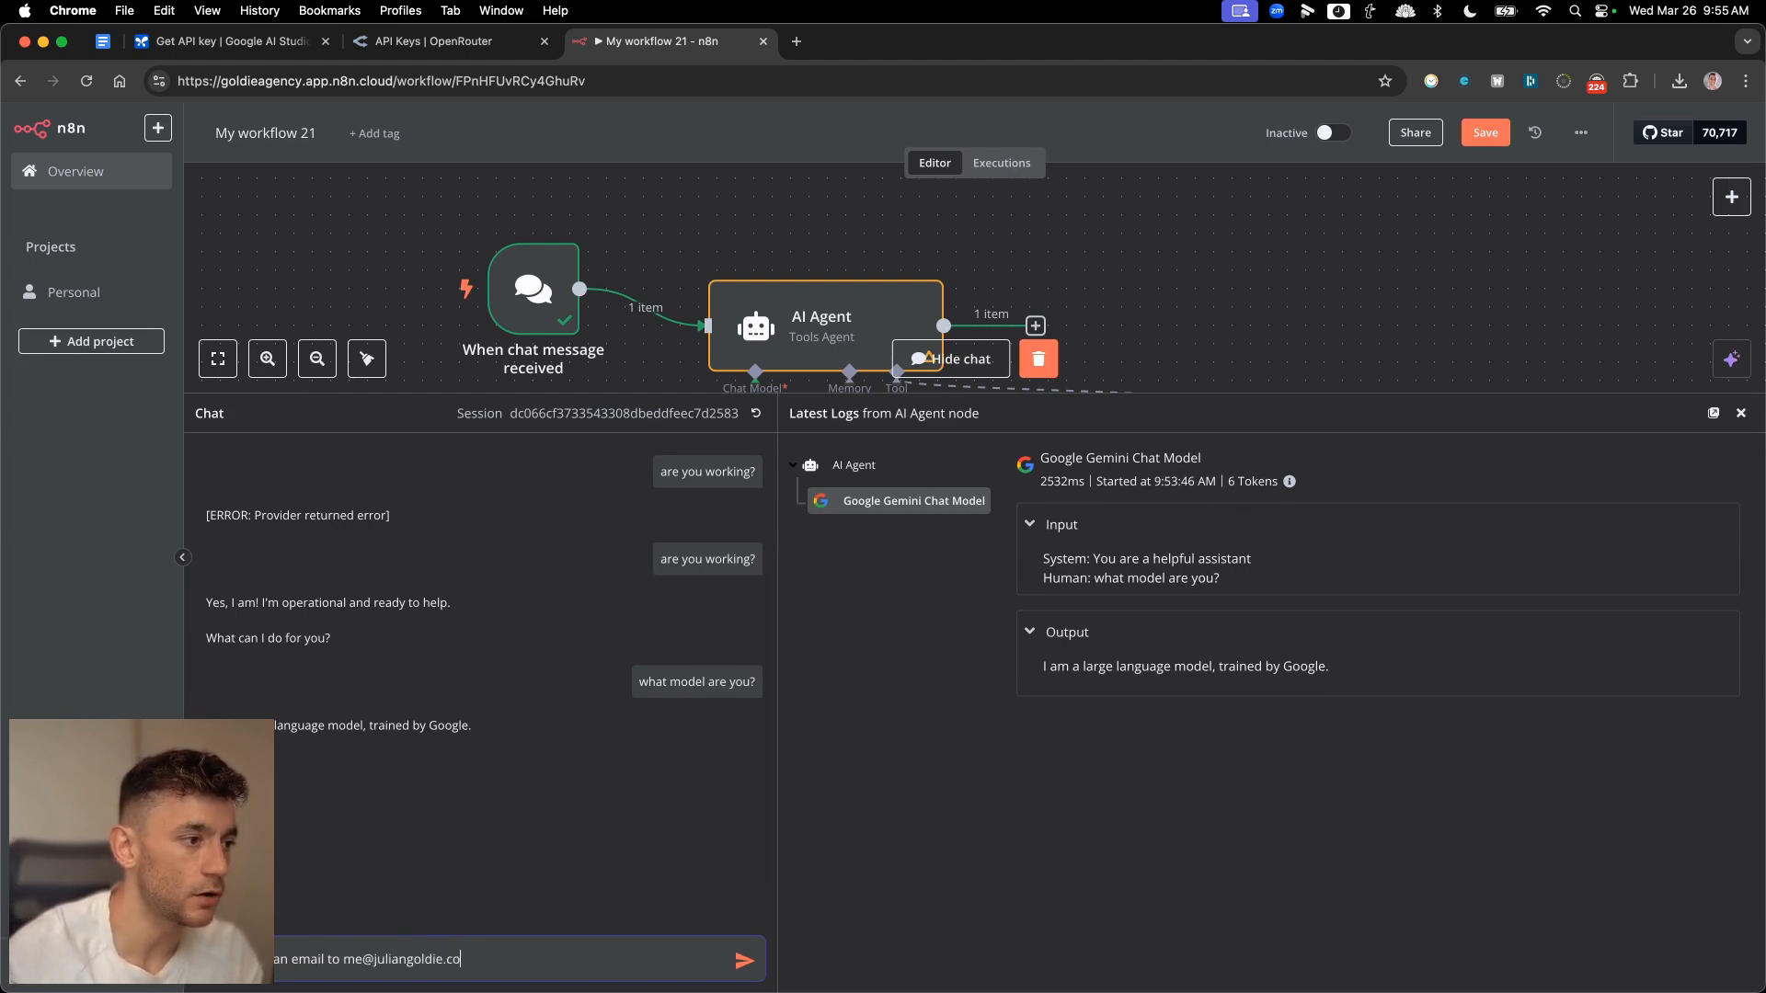
pyautogui.write('m inviting')
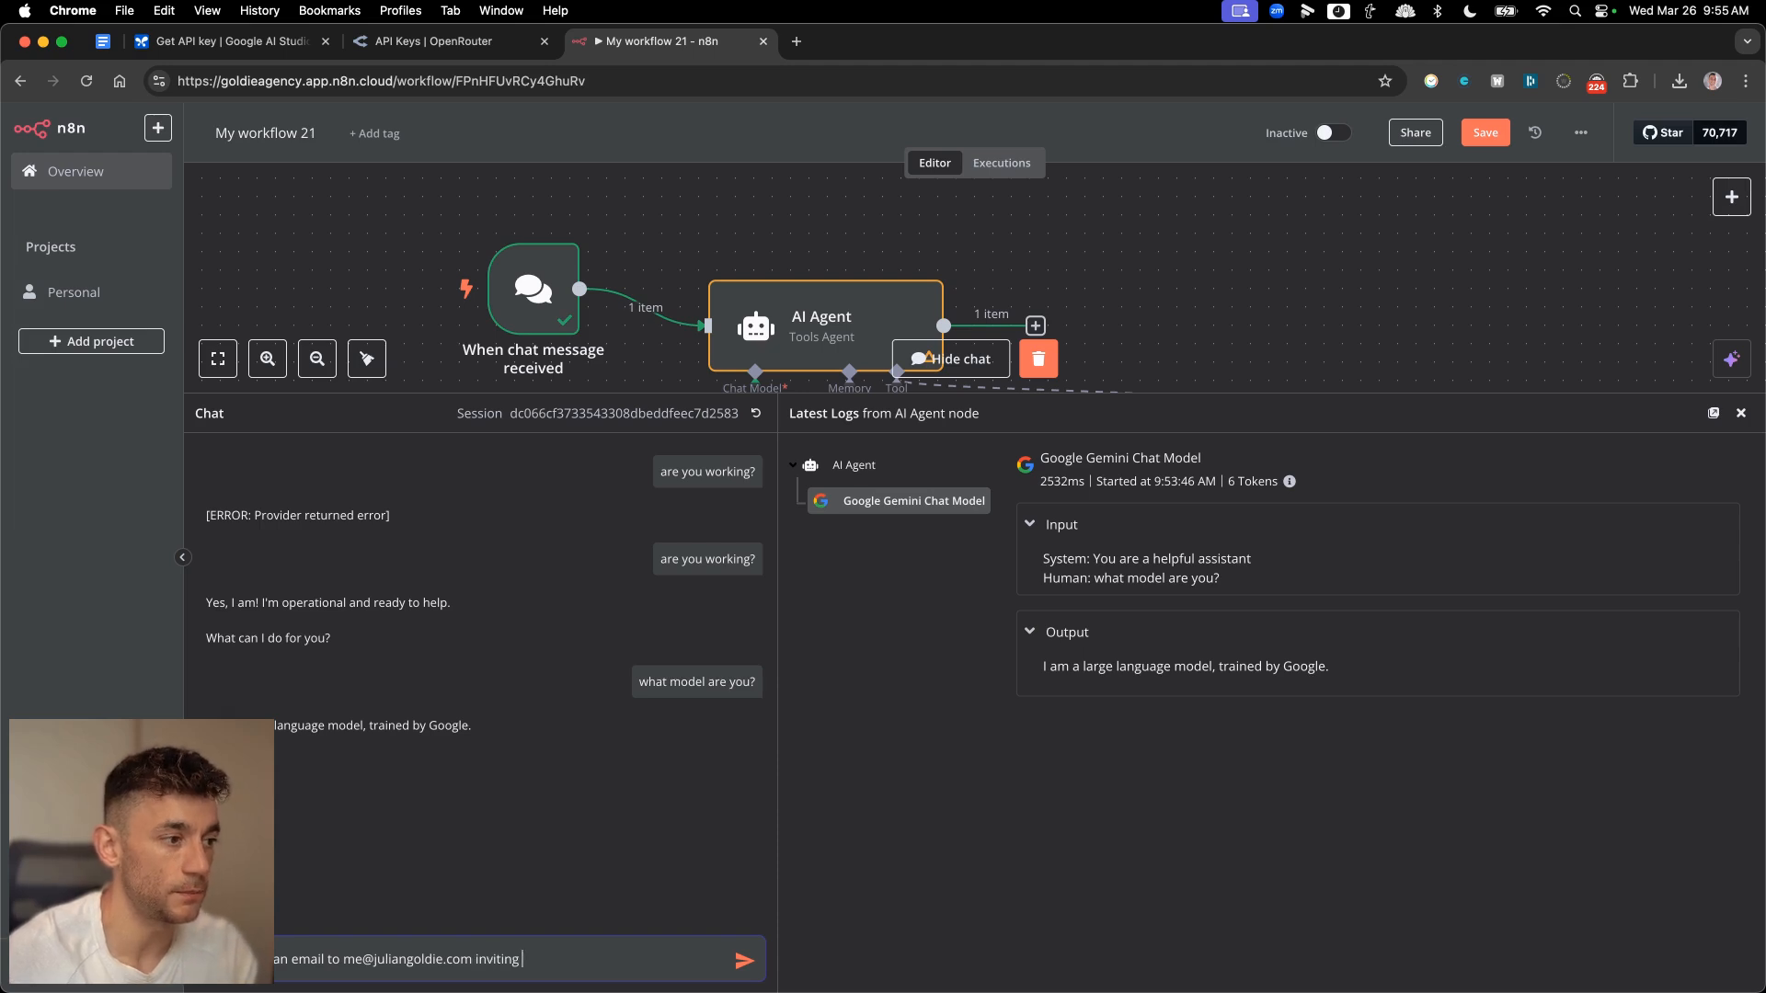
pyautogui.write(' him to the')
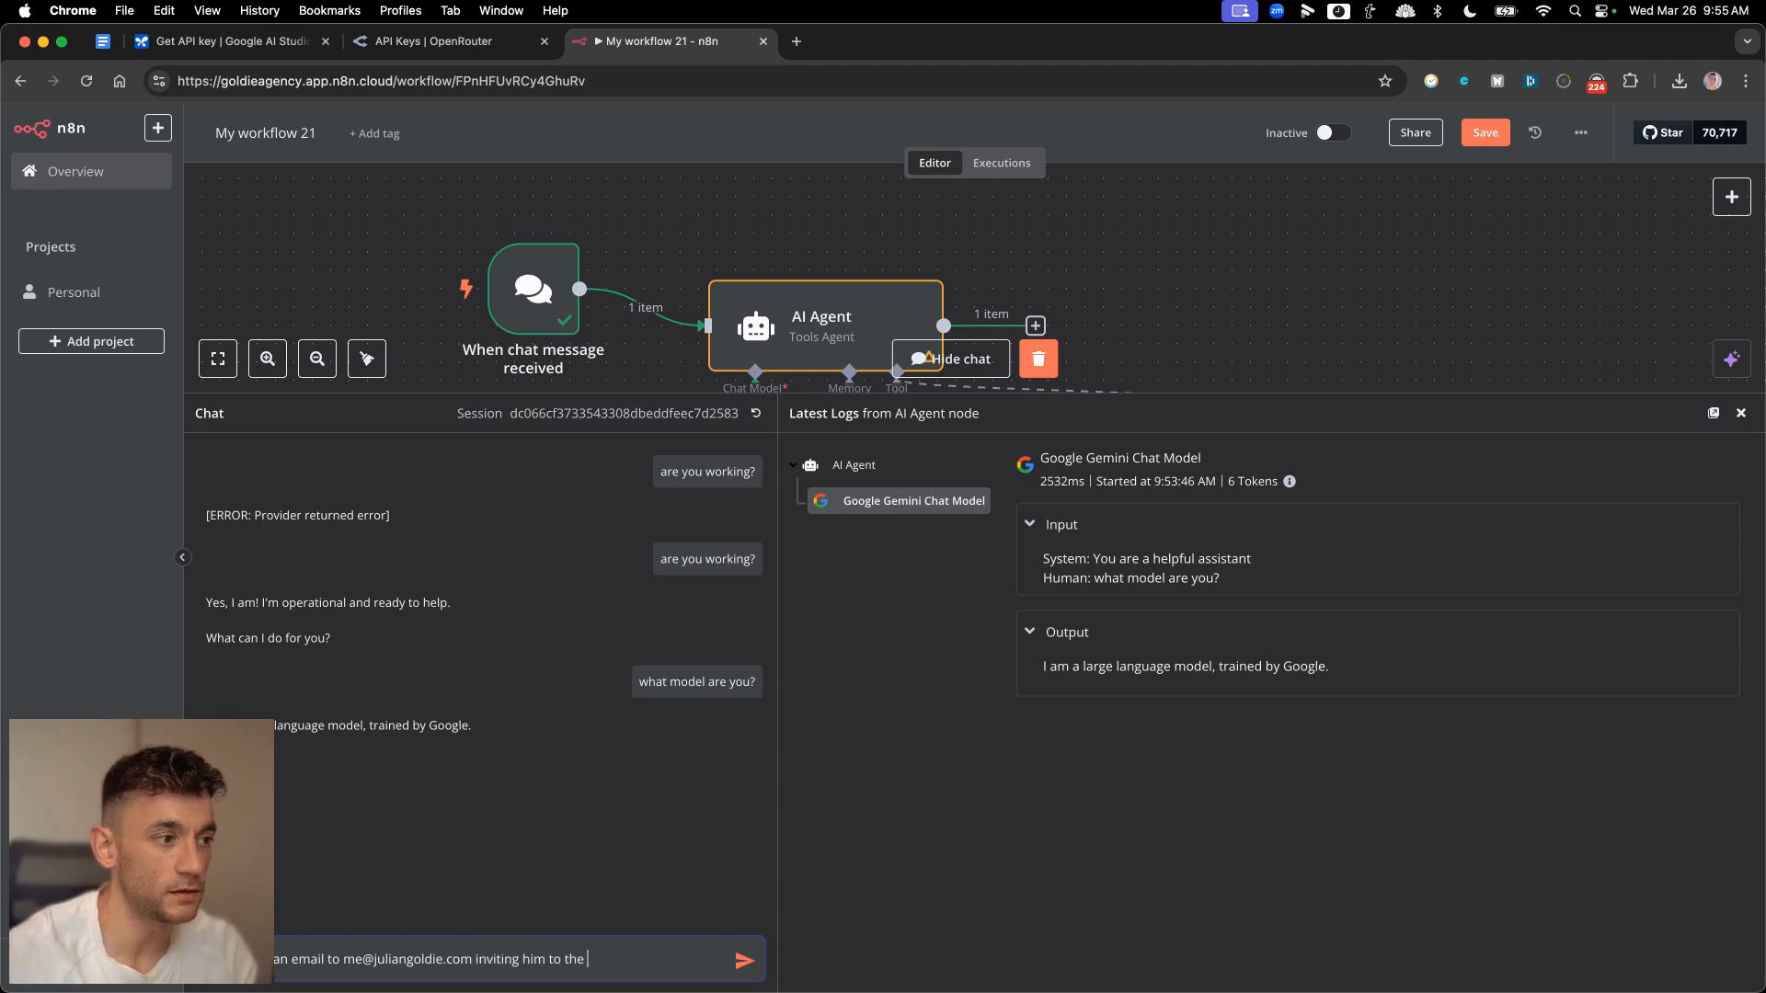
pyautogui.write(' Google 2.5 Pro E')
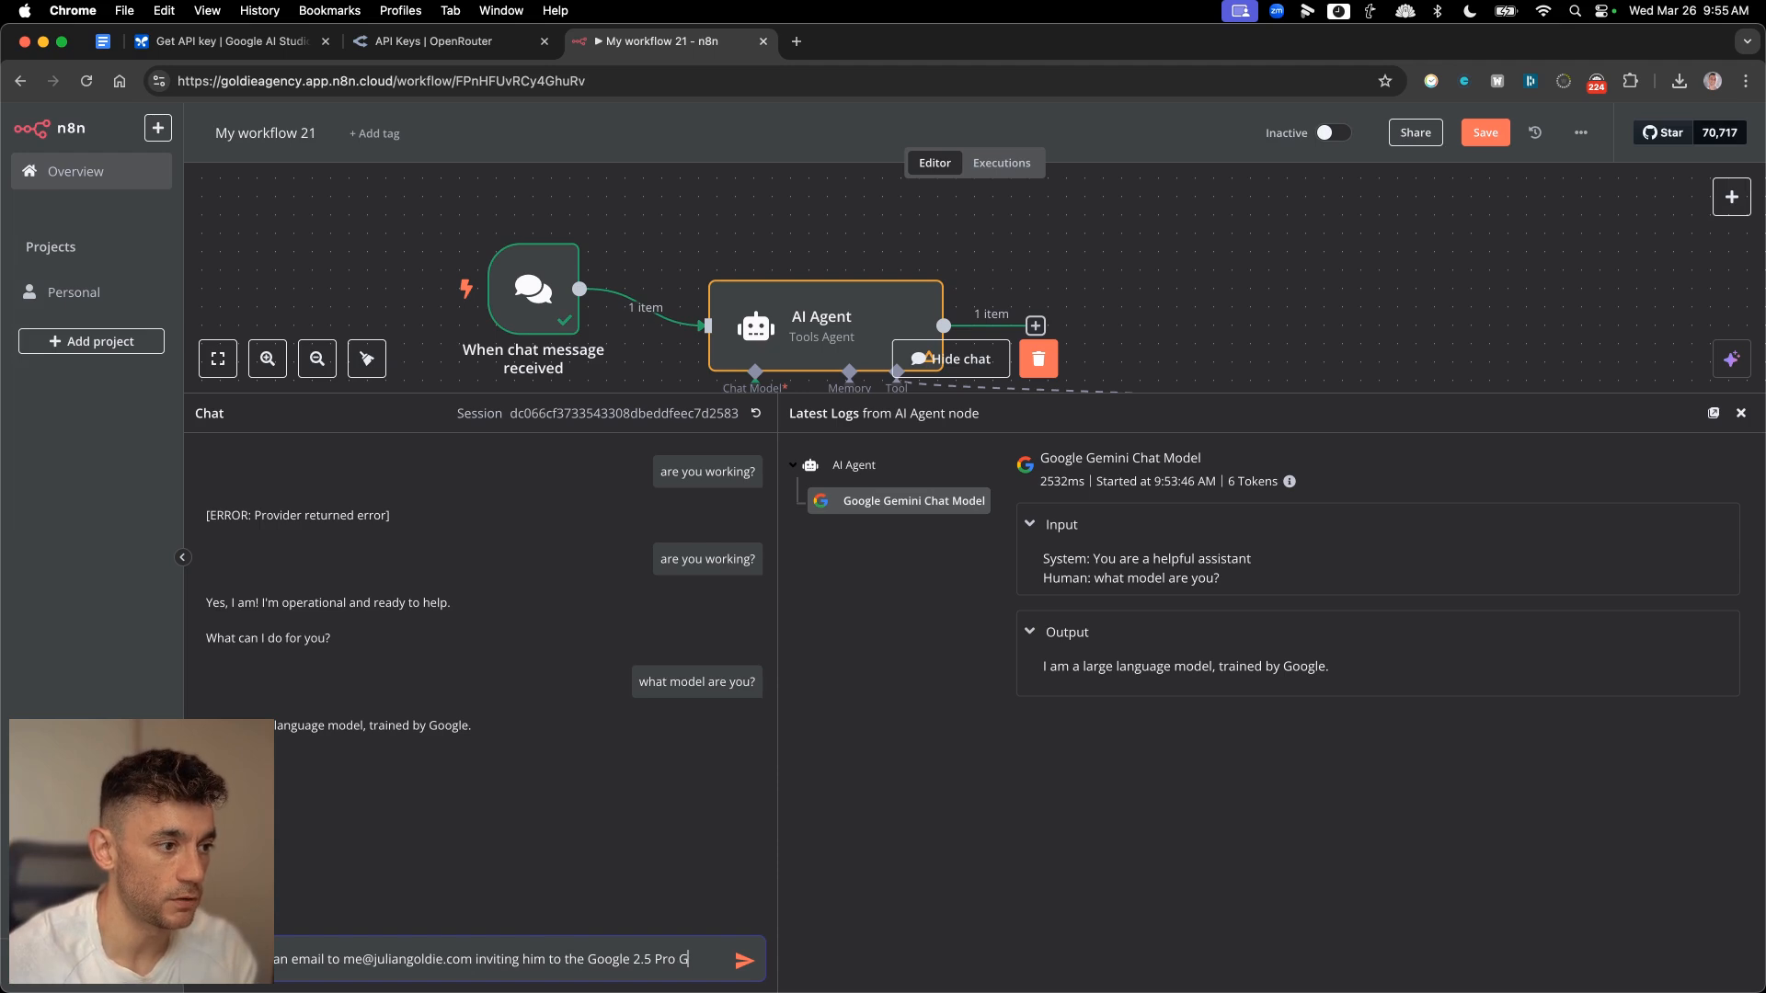
pyautogui.write('emini')
pyautogui.write(' experi')
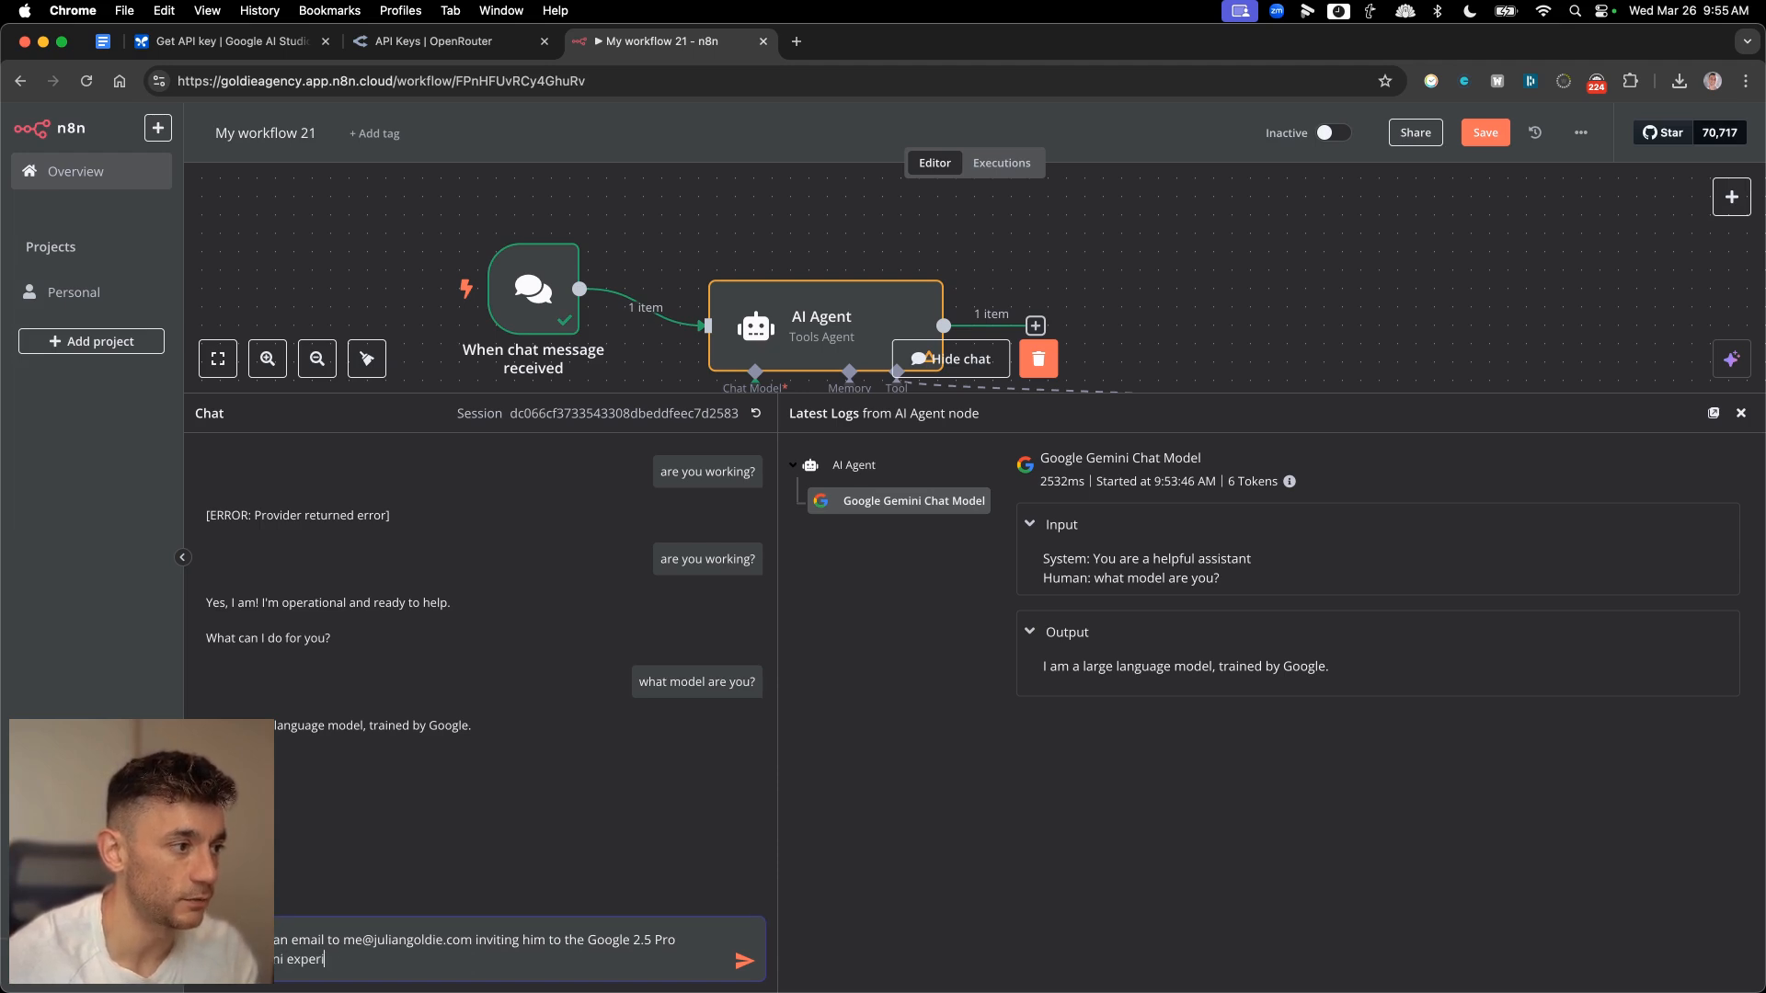
pyautogui.write("mental party that's ")
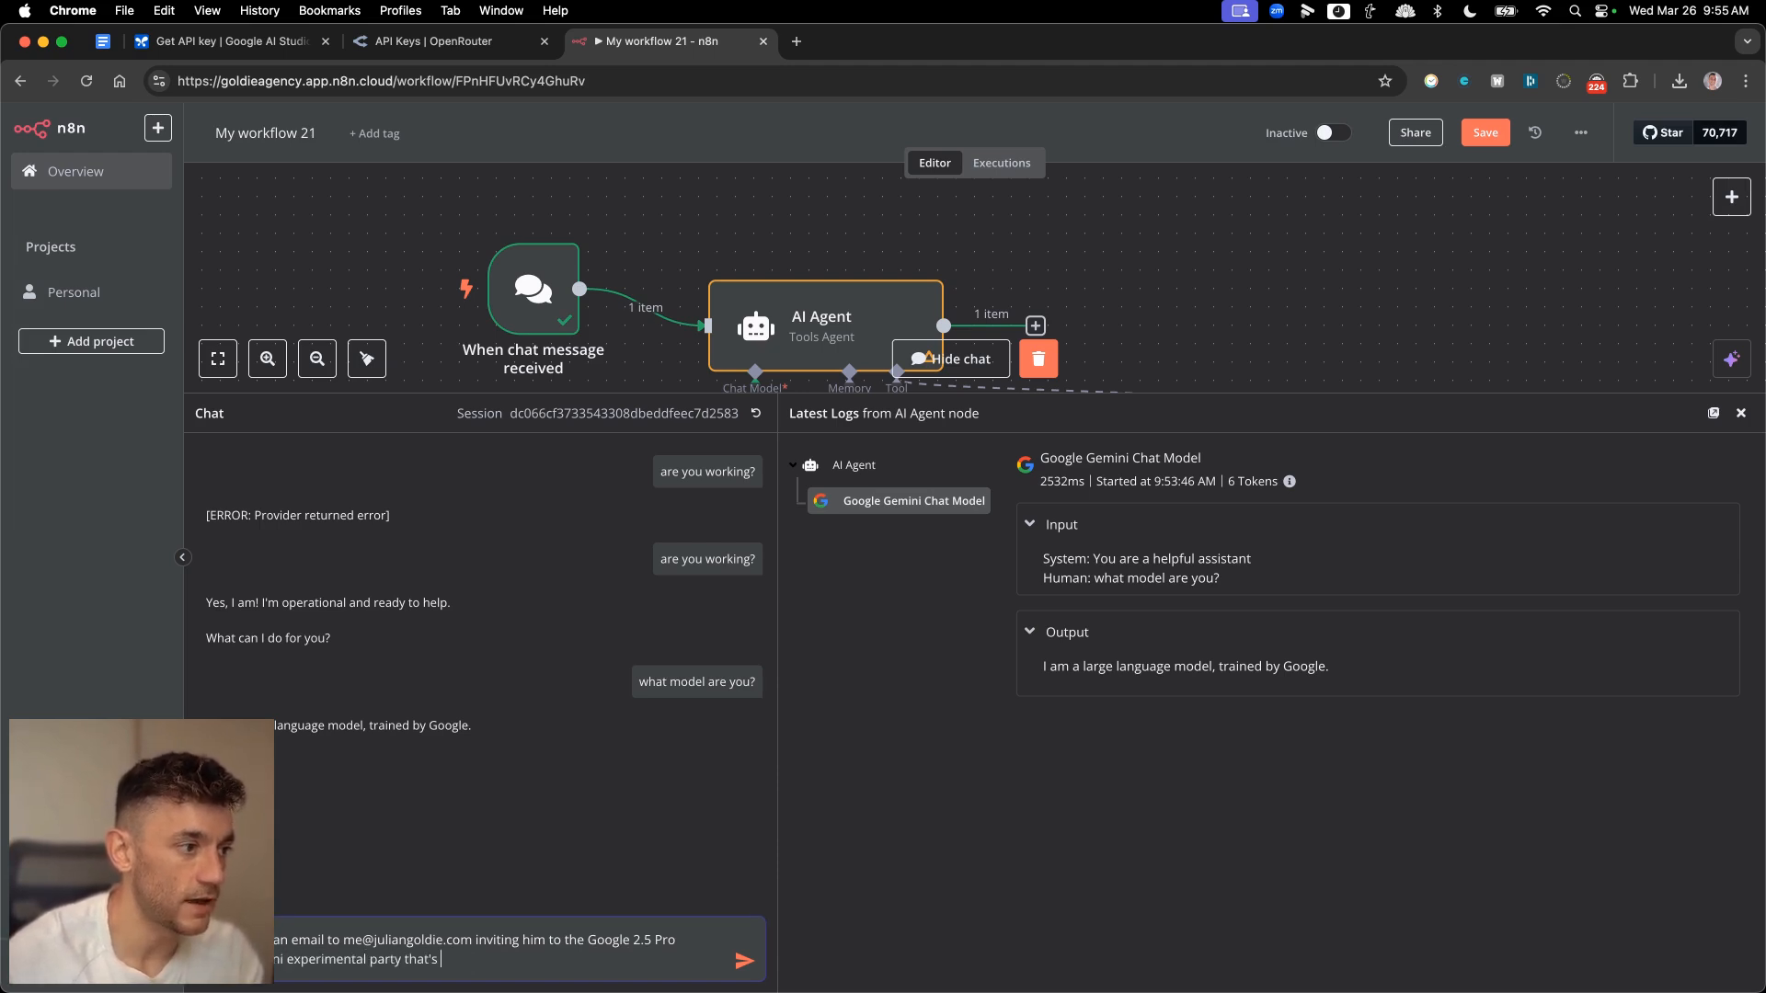
pyautogui.write('happening this sunday at 7pm,')
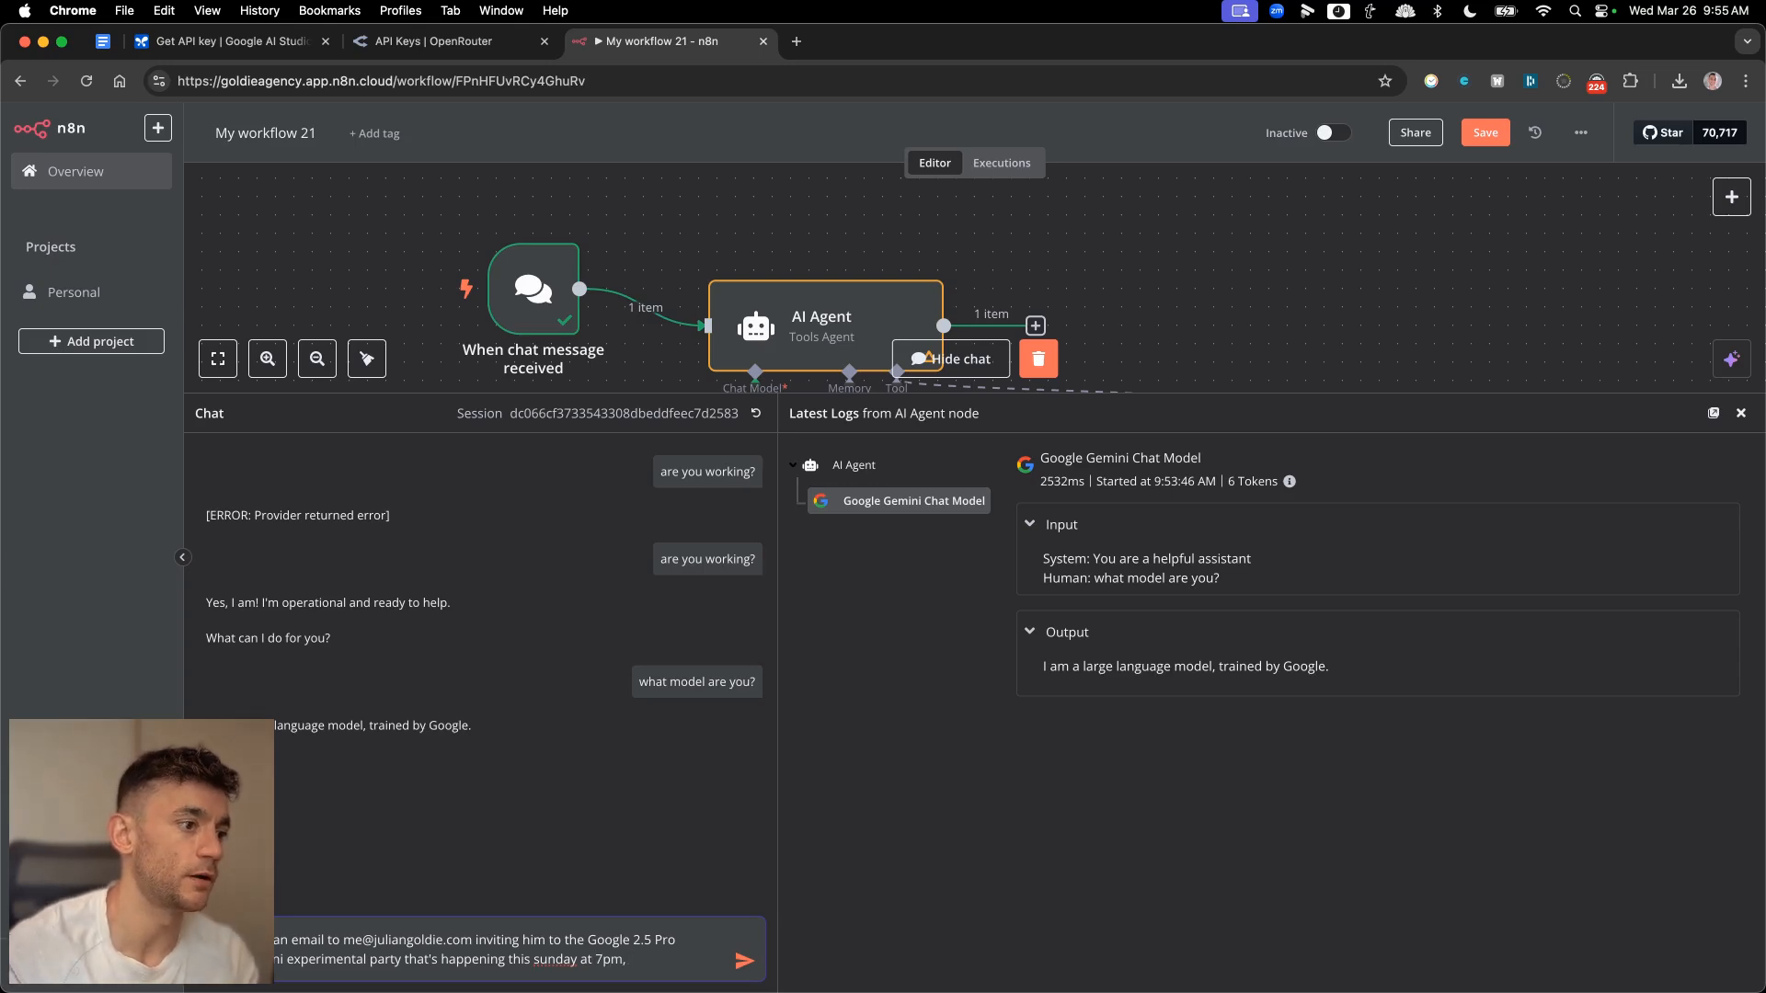
pyautogui.write(" it's going to")
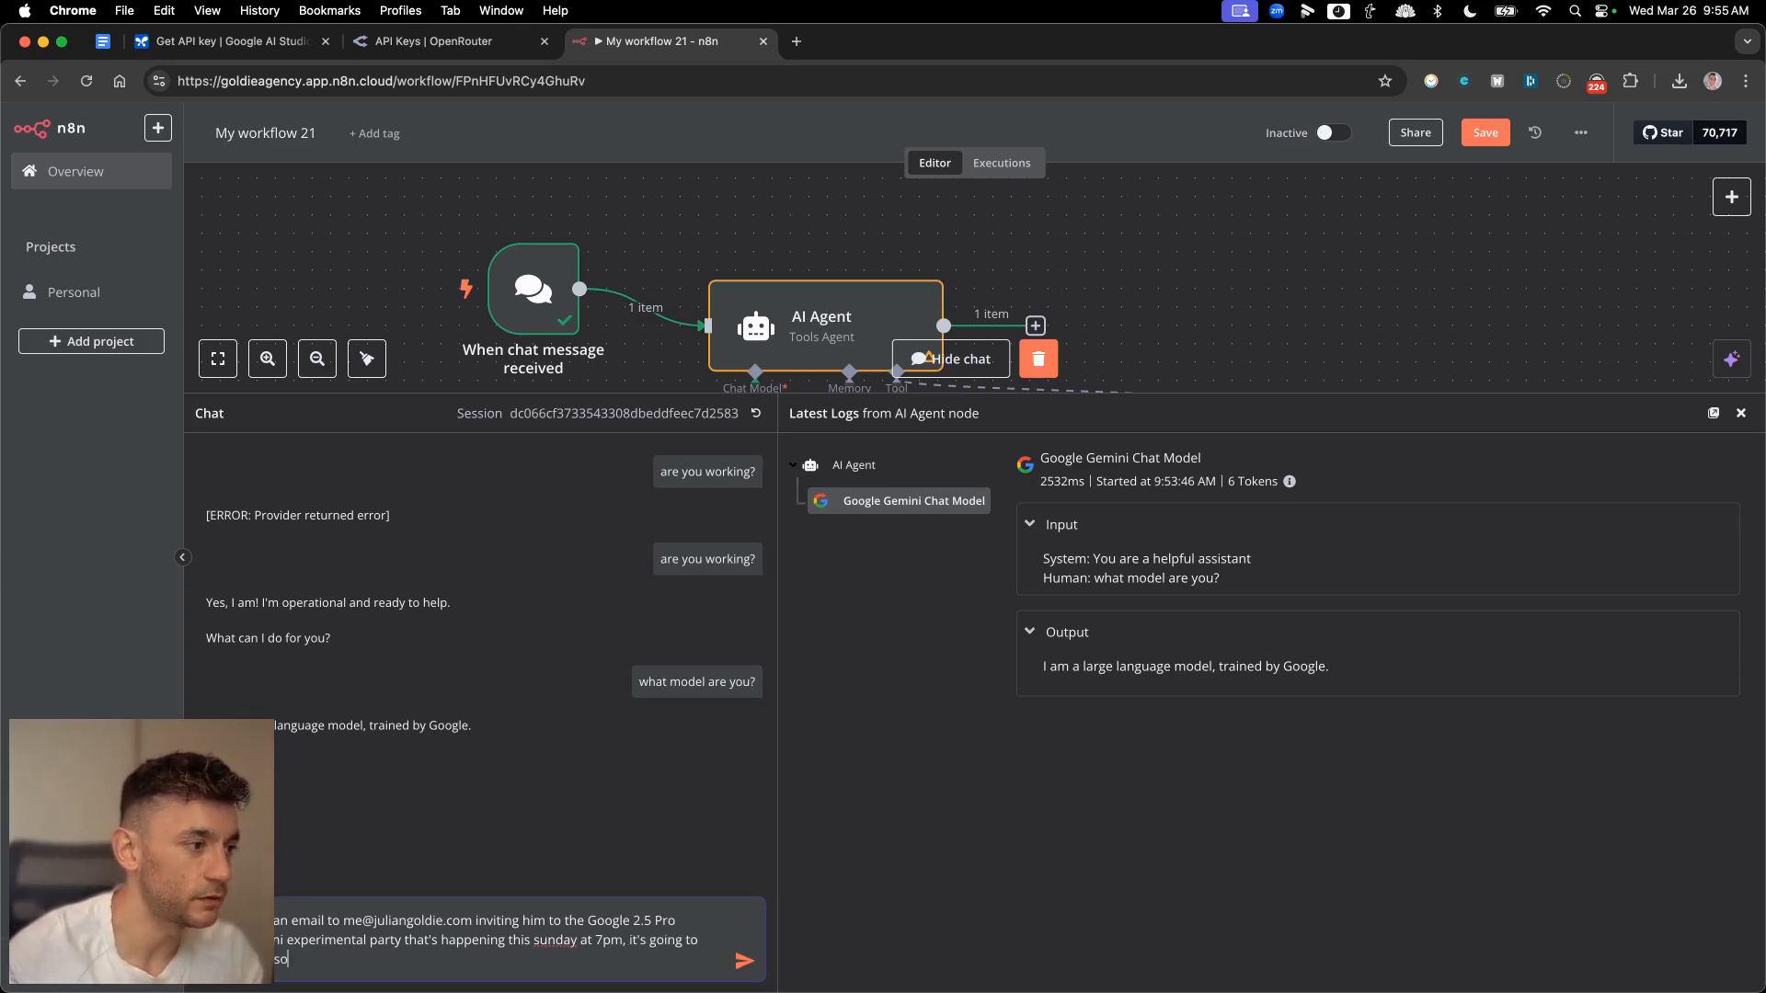
pyautogui.press('Return')
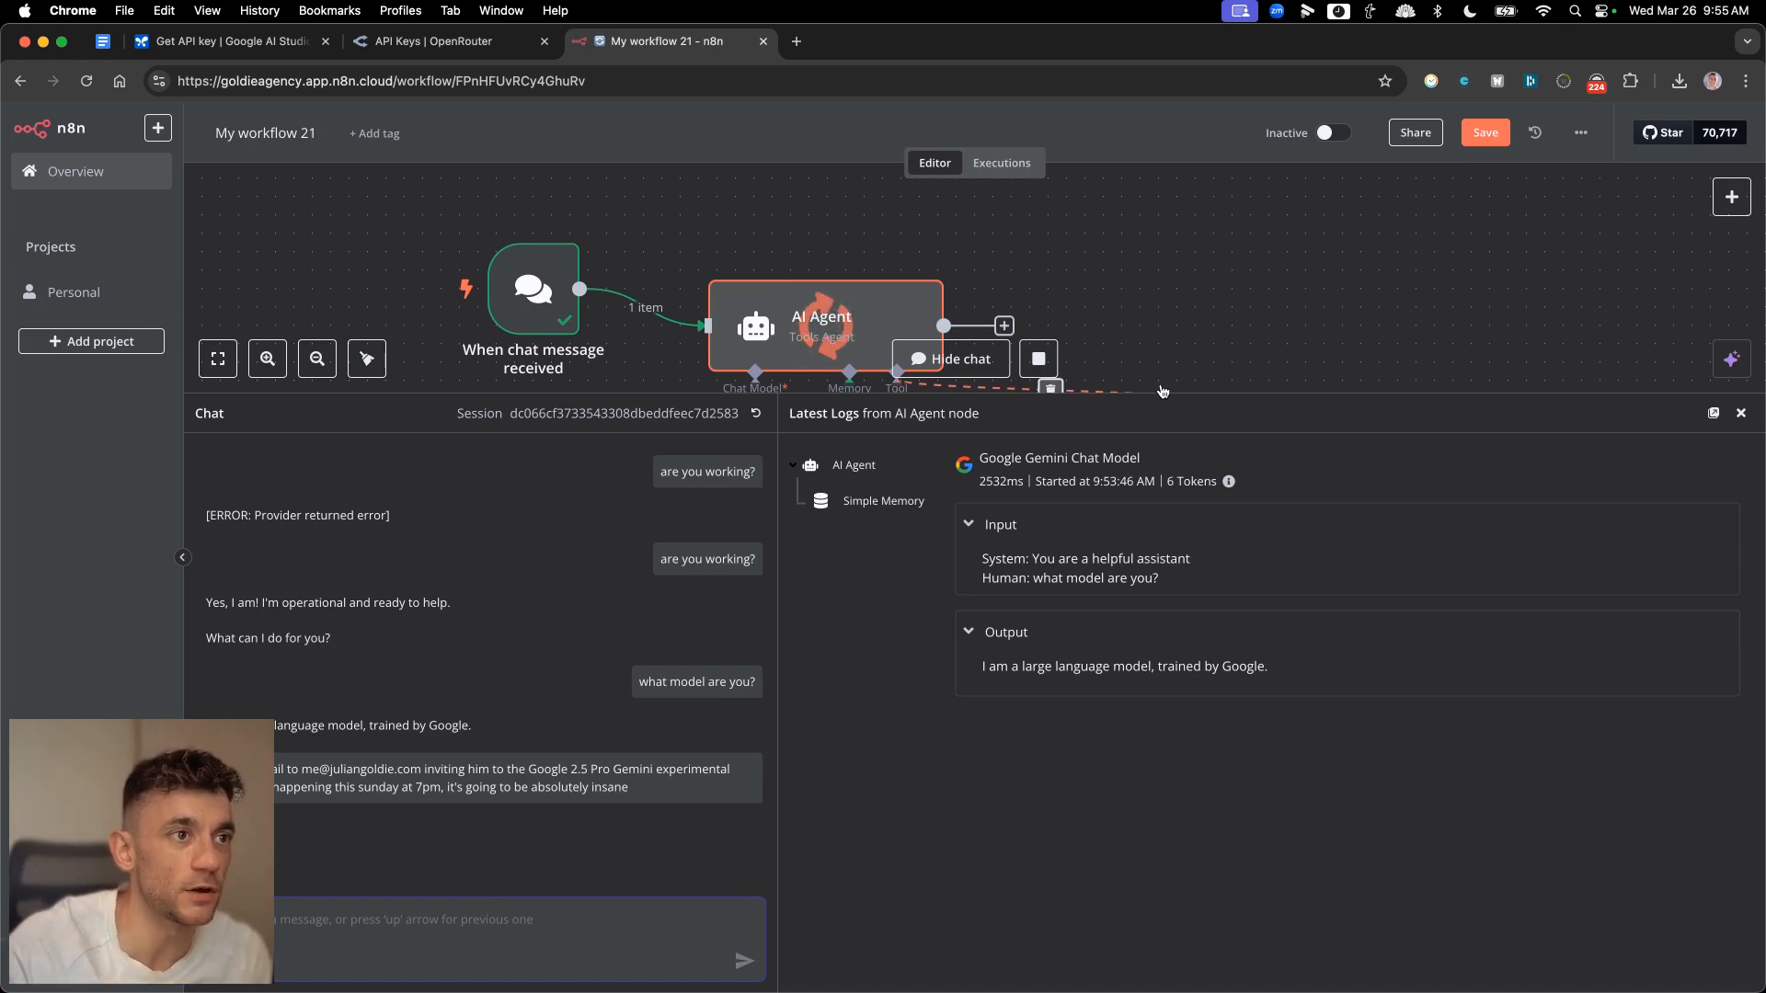
# - Shrink the chat area to check the executed nodes on the canvas, and read the agent's reply about the invitation
pyautogui.moveTo(1180, 397); pyautogui.dragTo(1228, 596)
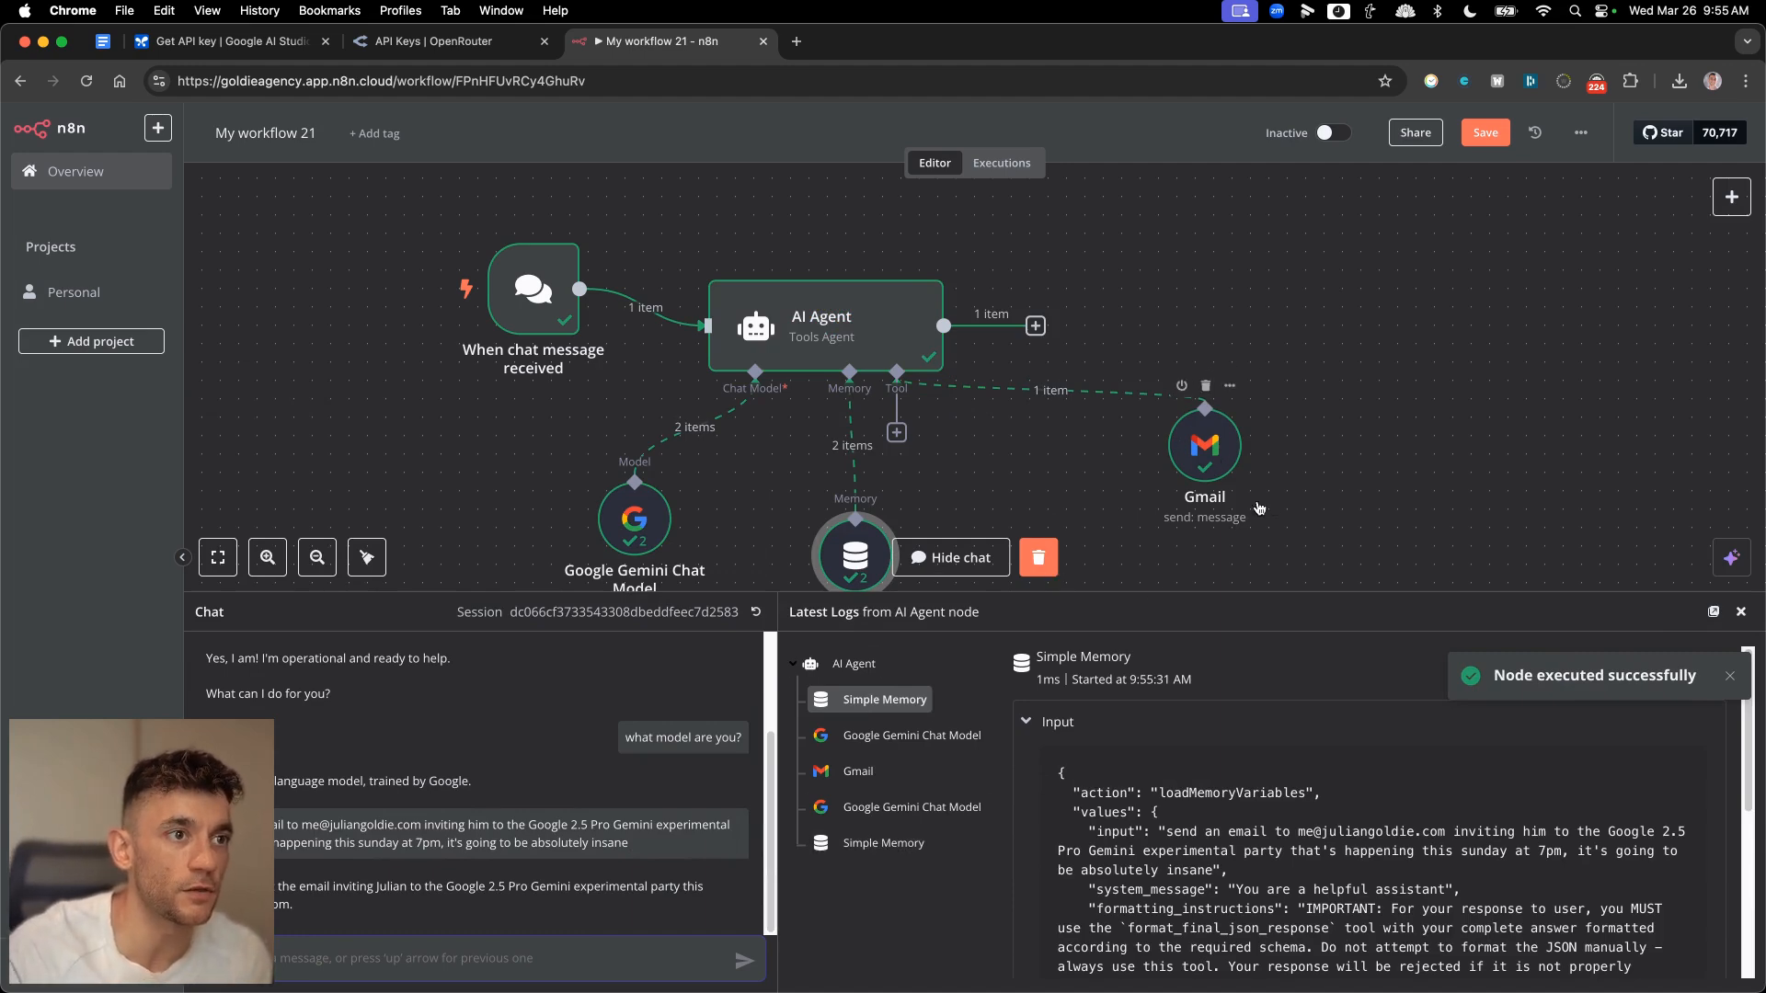
pyautogui.scroll(-1, 1319, 529)
pyautogui.scroll(-3, 1318, 530)
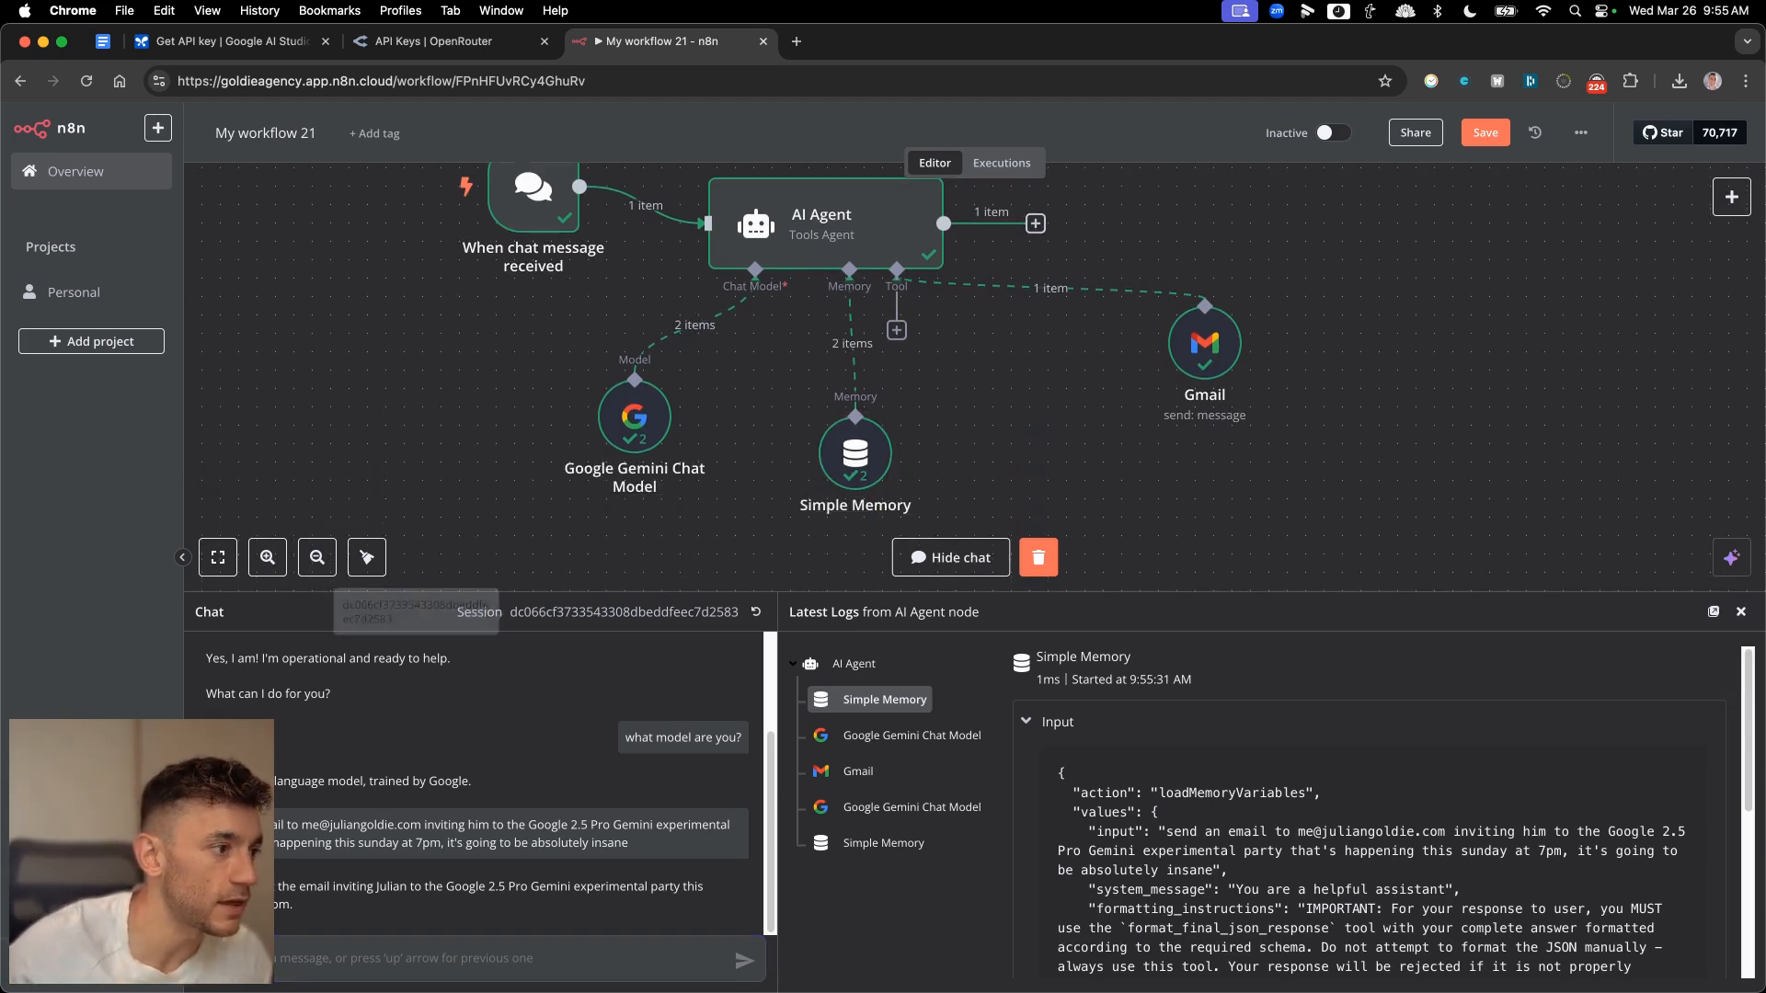
pyautogui.moveTo(279, 888); pyautogui.dragTo(398, 910)
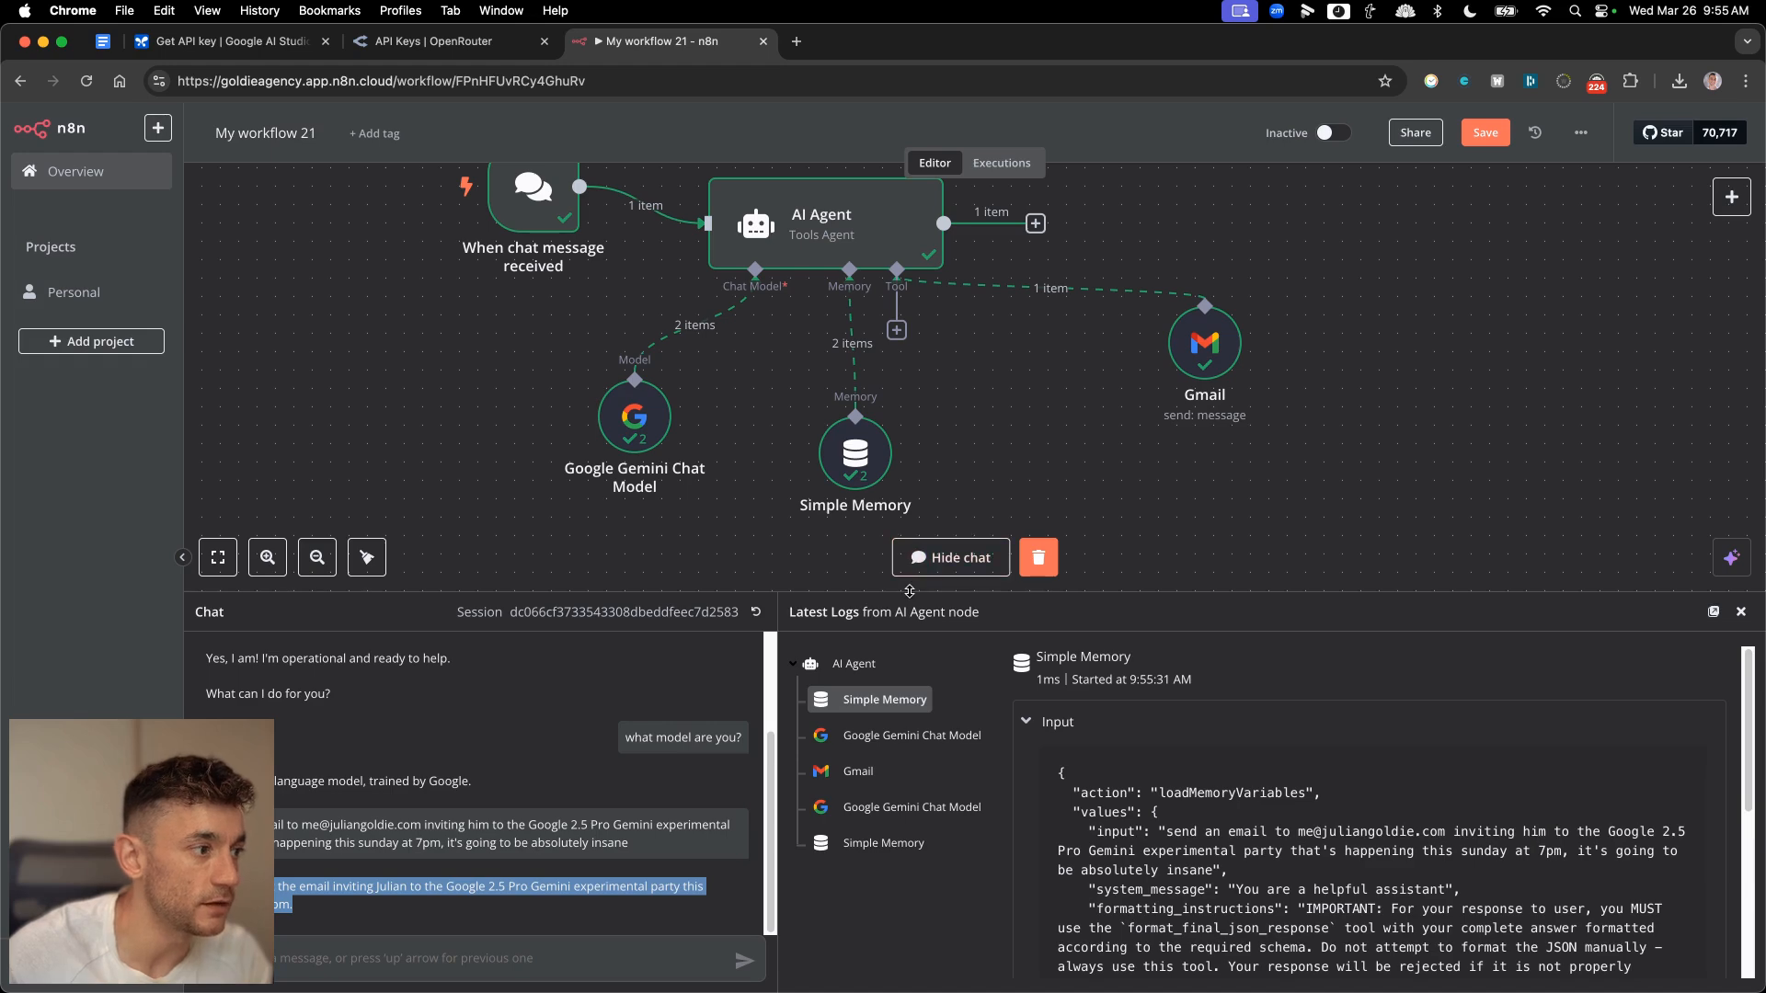
# - Enlarge the chat and log area, and examine the Simple Memory, Google Gemini Chat Model and Gmail logs, including the email's subject and message
pyautogui.moveTo(910, 591); pyautogui.dragTo(910, 326)
pyautogui.click(1030, 456)
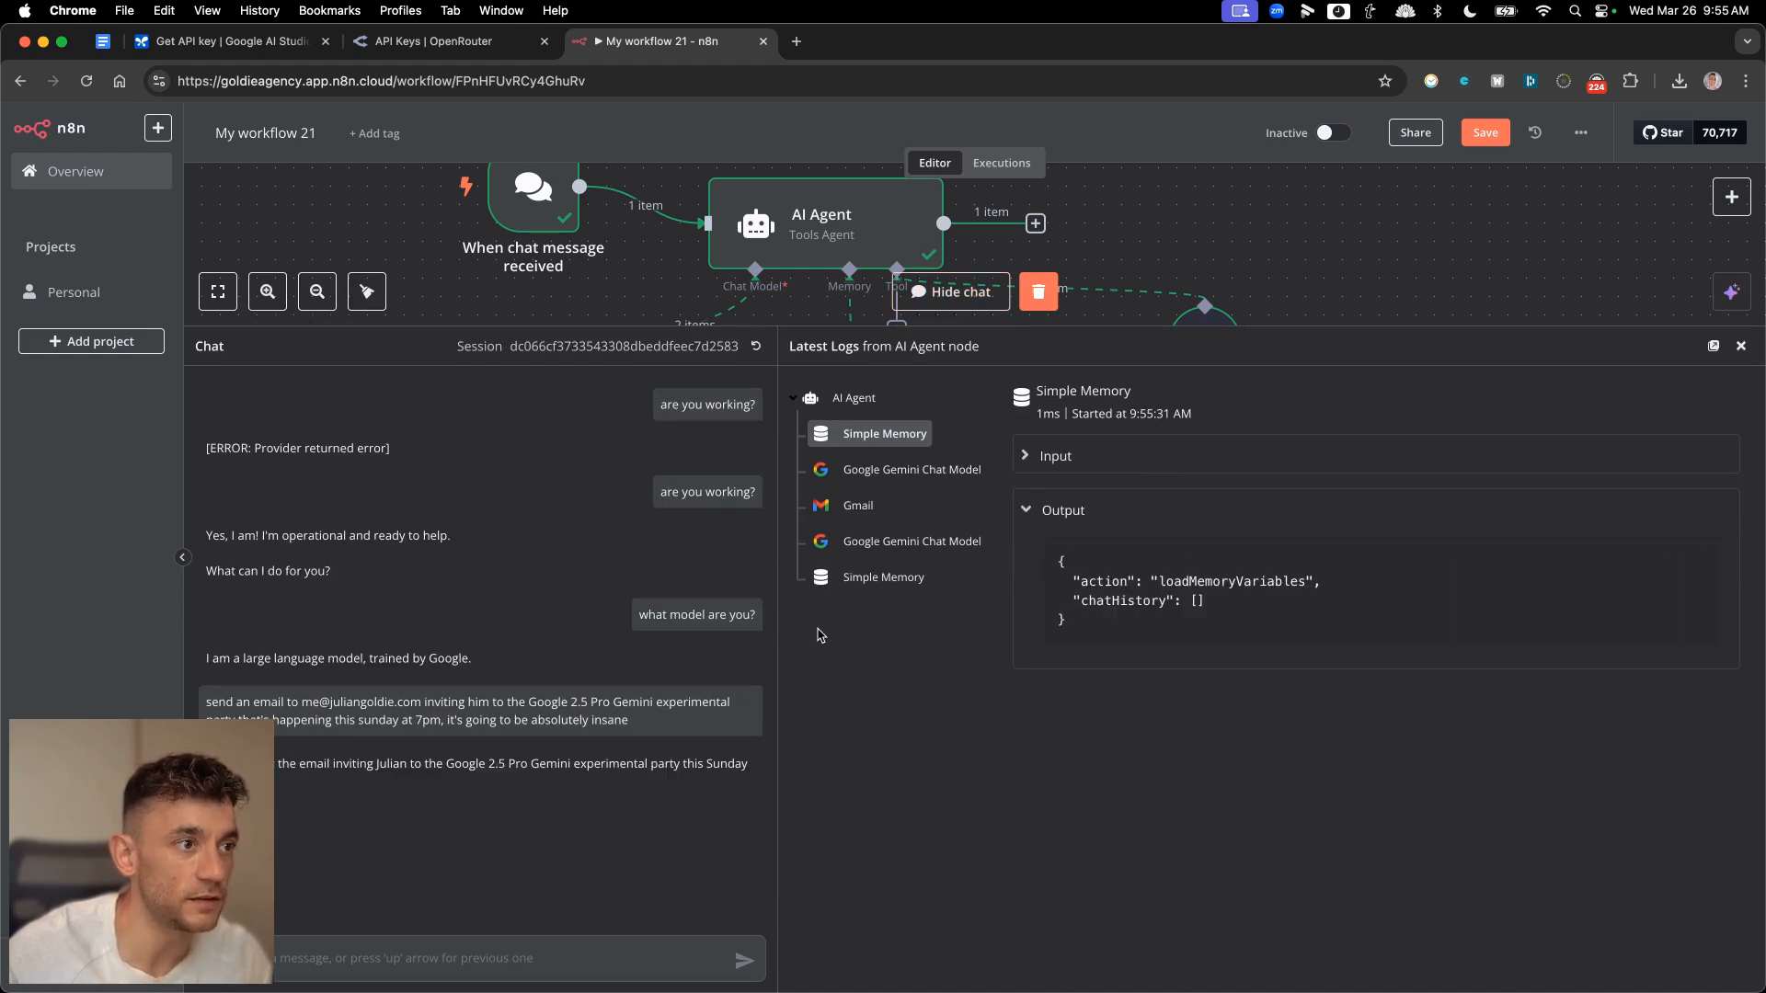
pyautogui.click(929, 542)
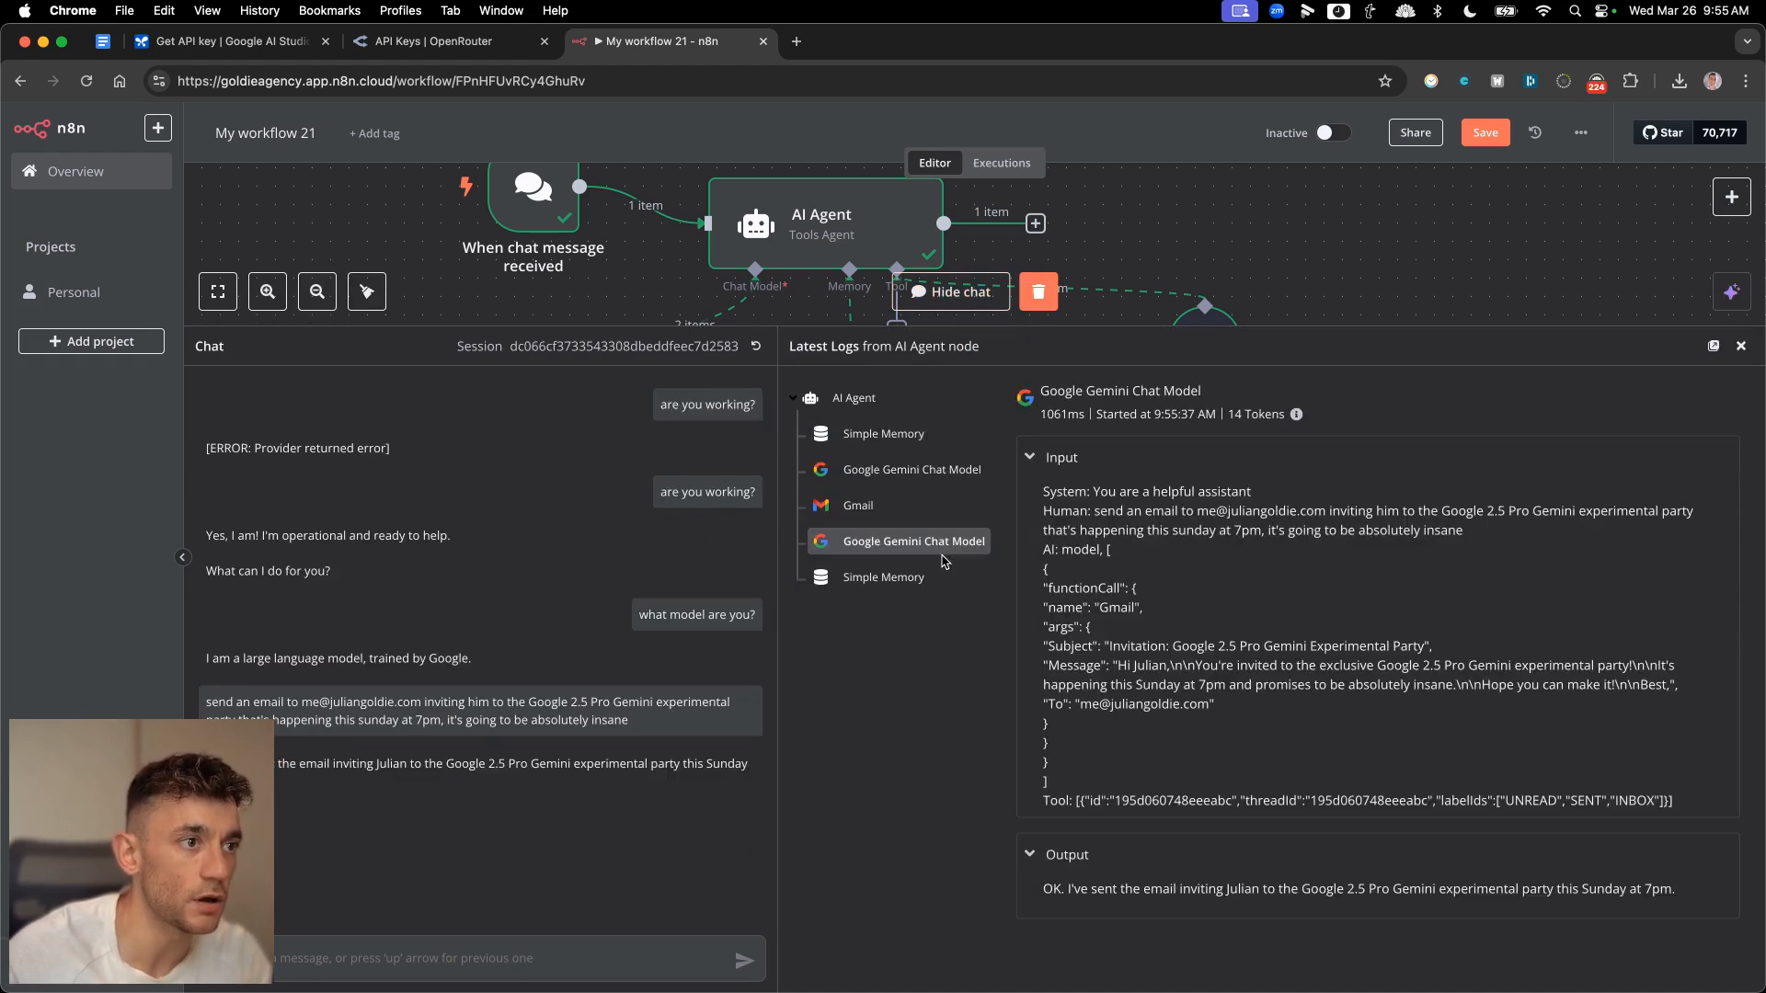
pyautogui.click(895, 508)
pyautogui.scroll(-2, 1186, 786)
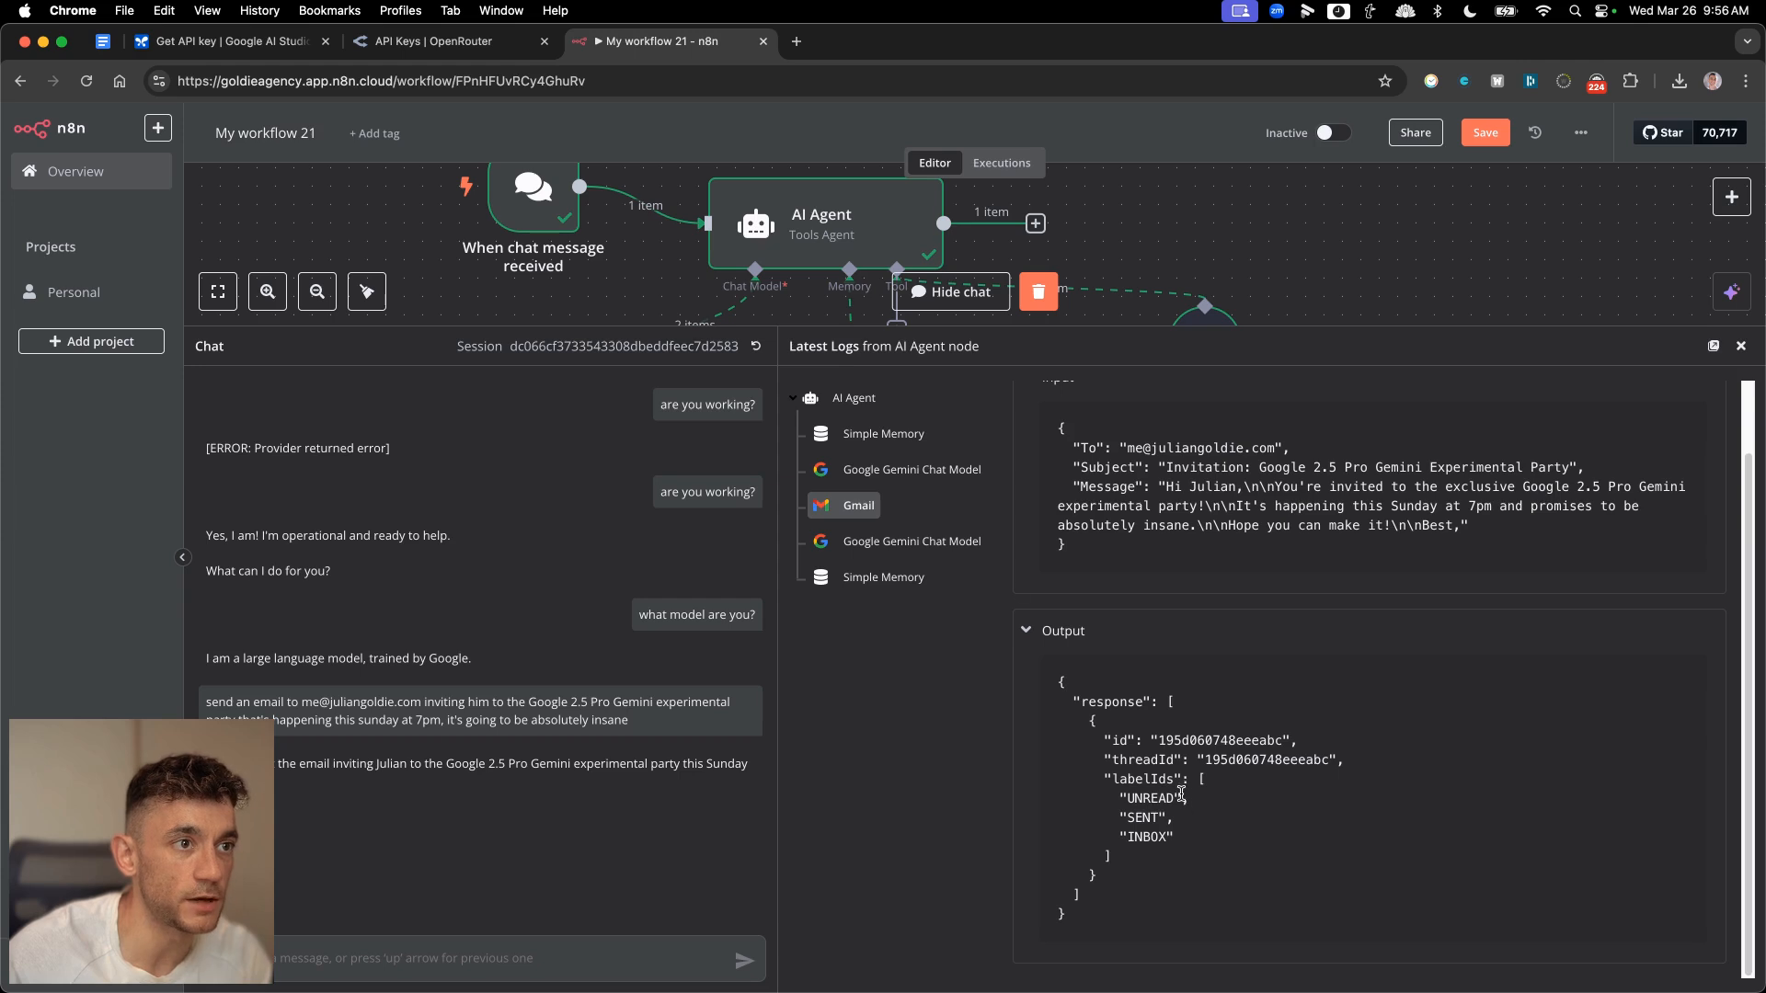
pyautogui.tripleClick(1080, 465)
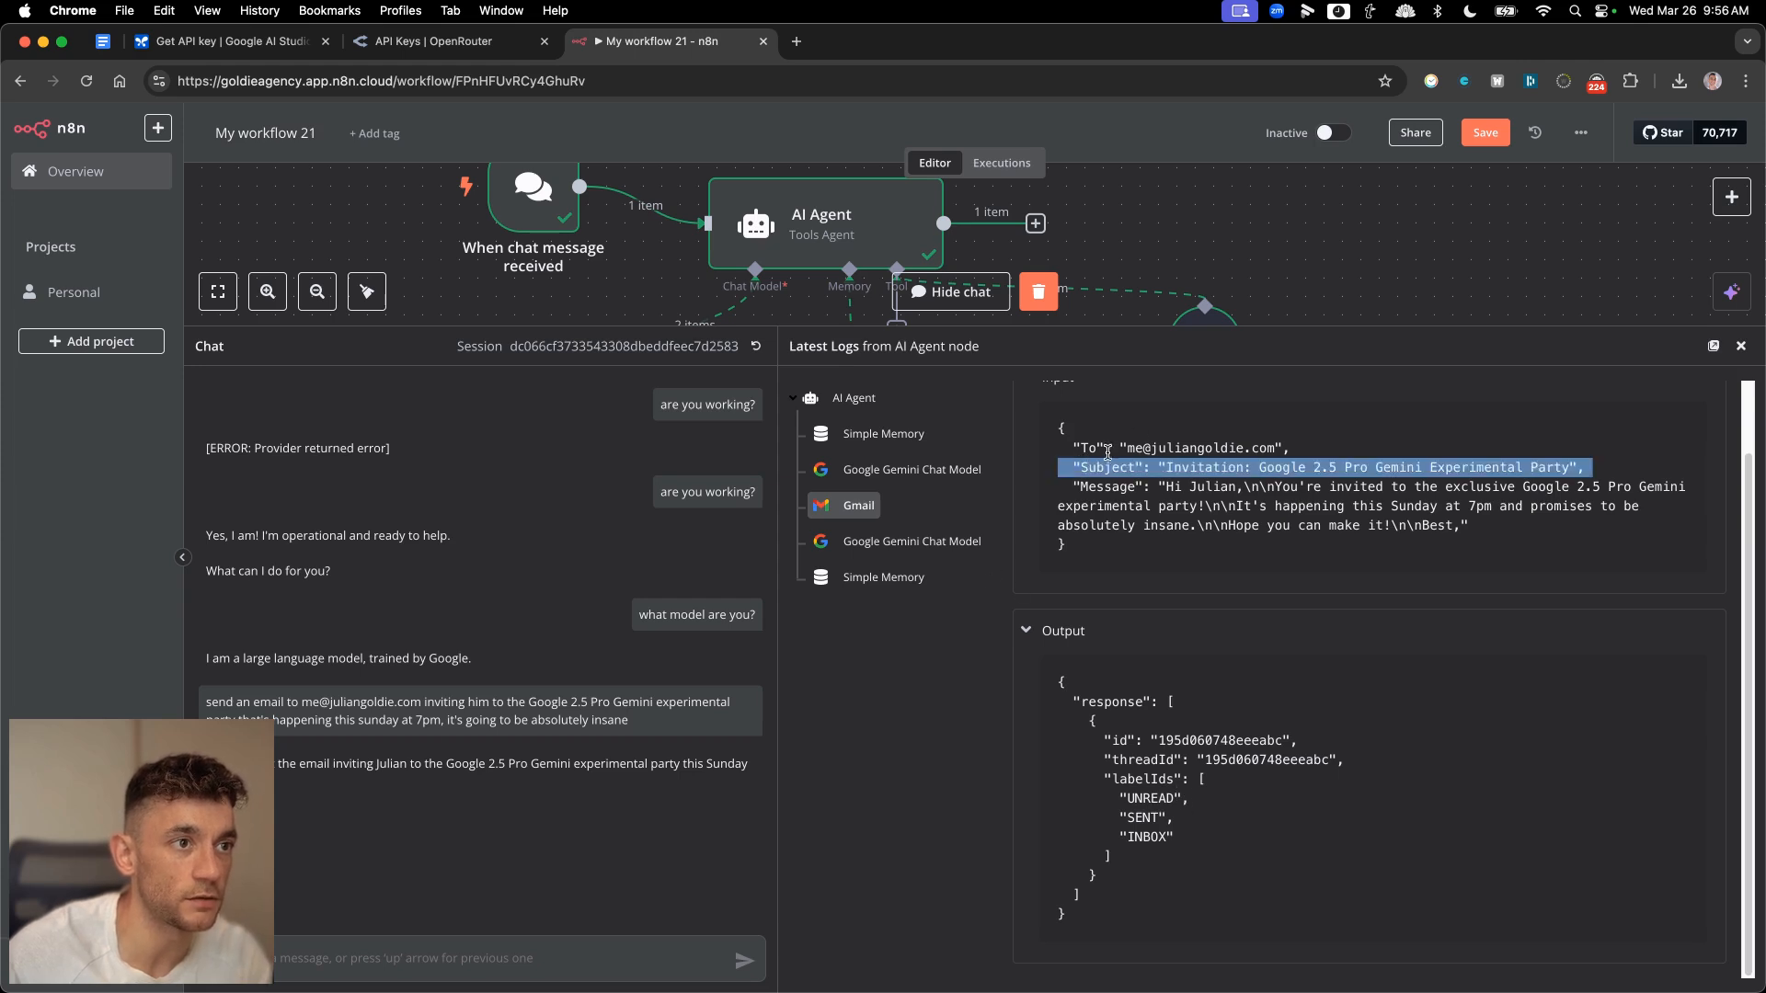
pyautogui.tripleClick(1108, 487)
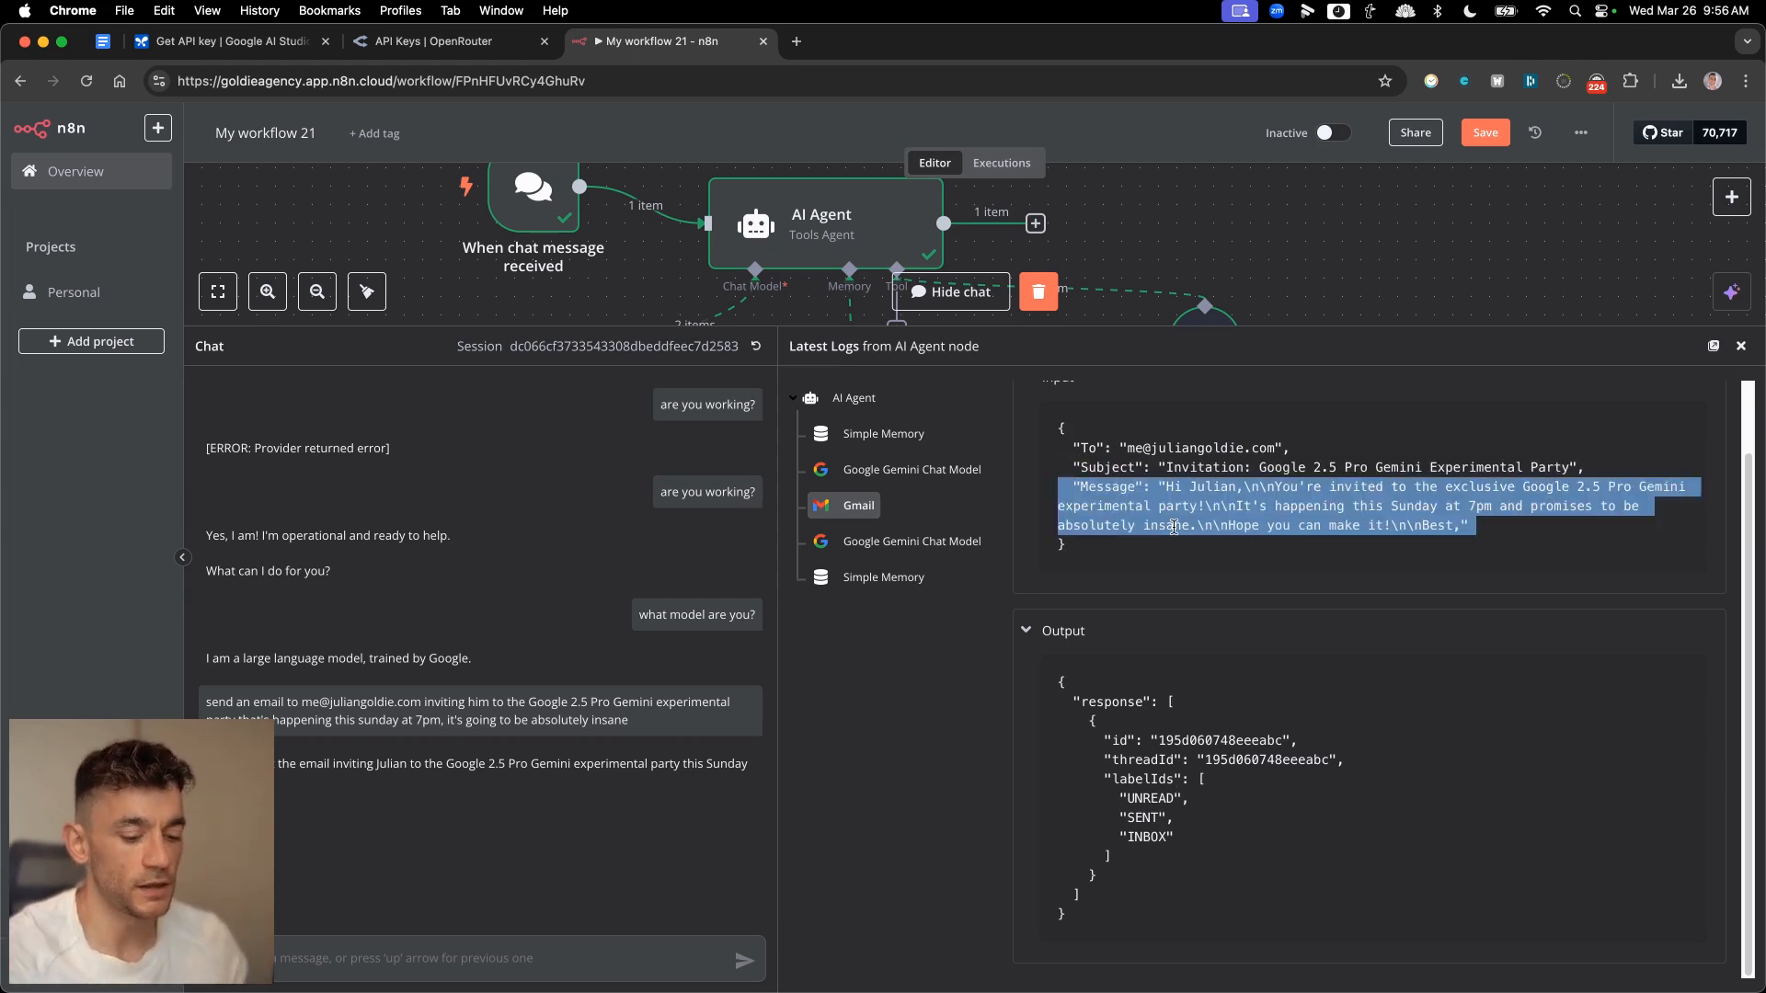
# - Switch to Gmail in a new browser tab, open the sent party invitation and check its subject
pyautogui.press('super+t')
pyautogui.write('mail')
pyautogui.press('Return')
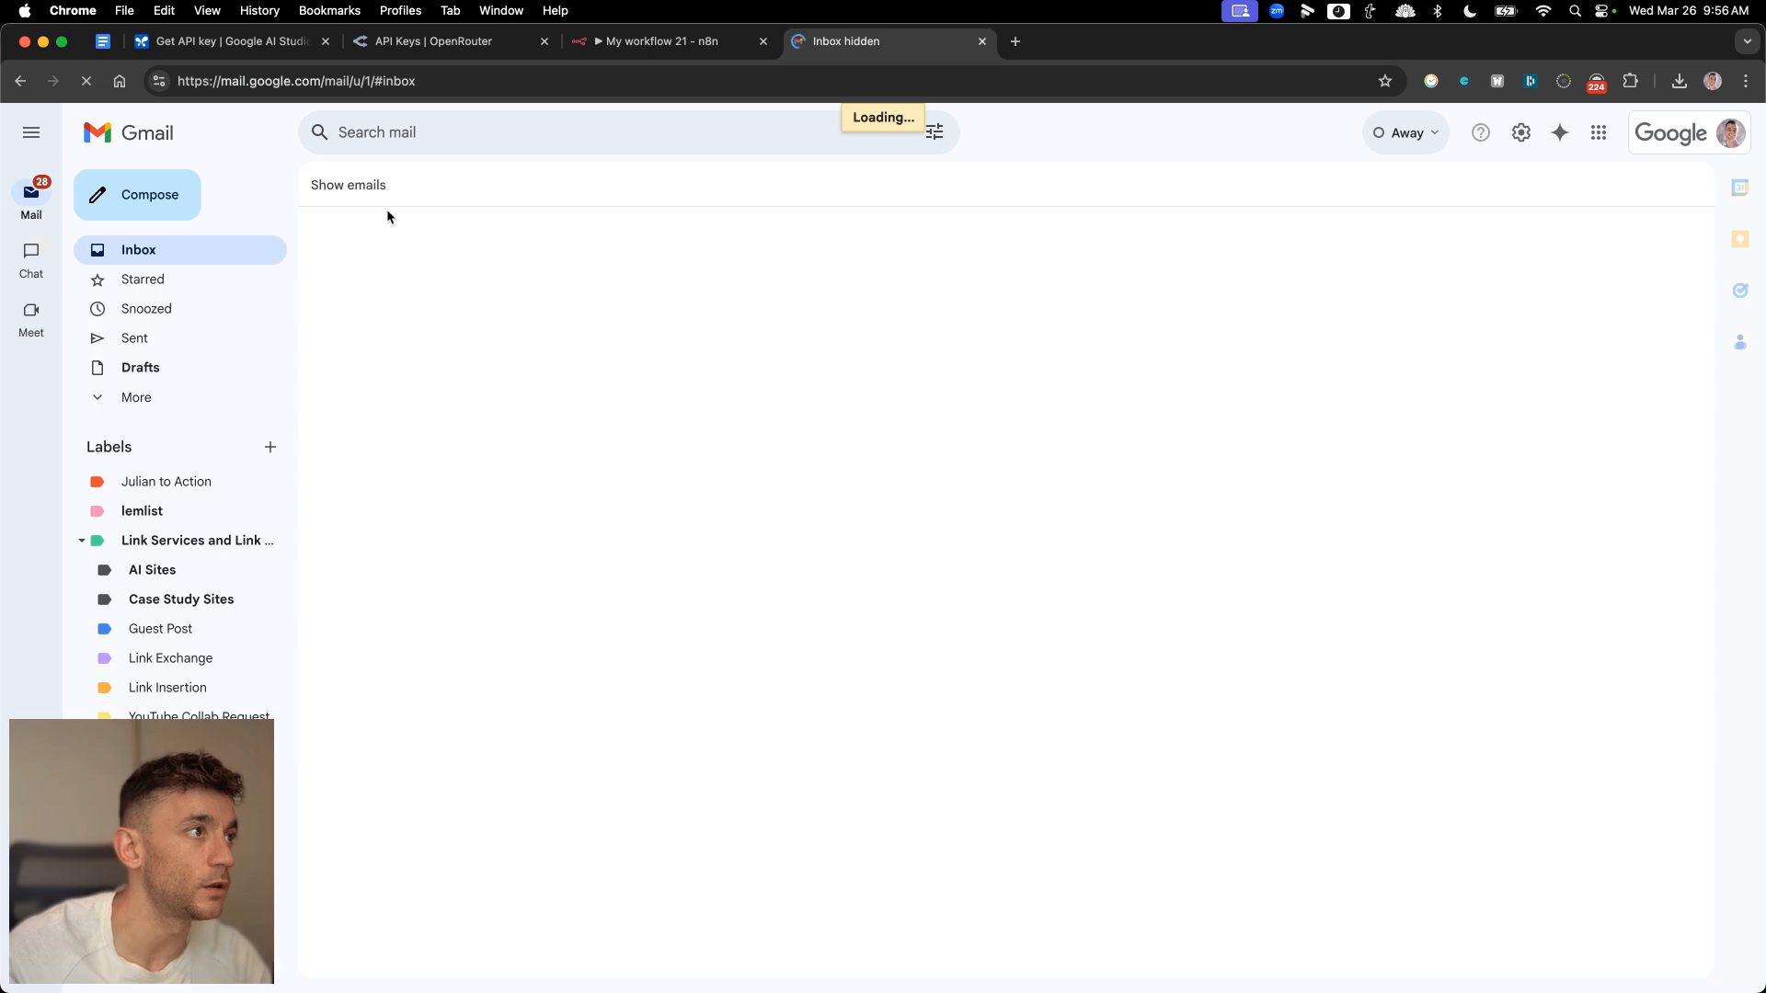
pyautogui.click(394, 278)
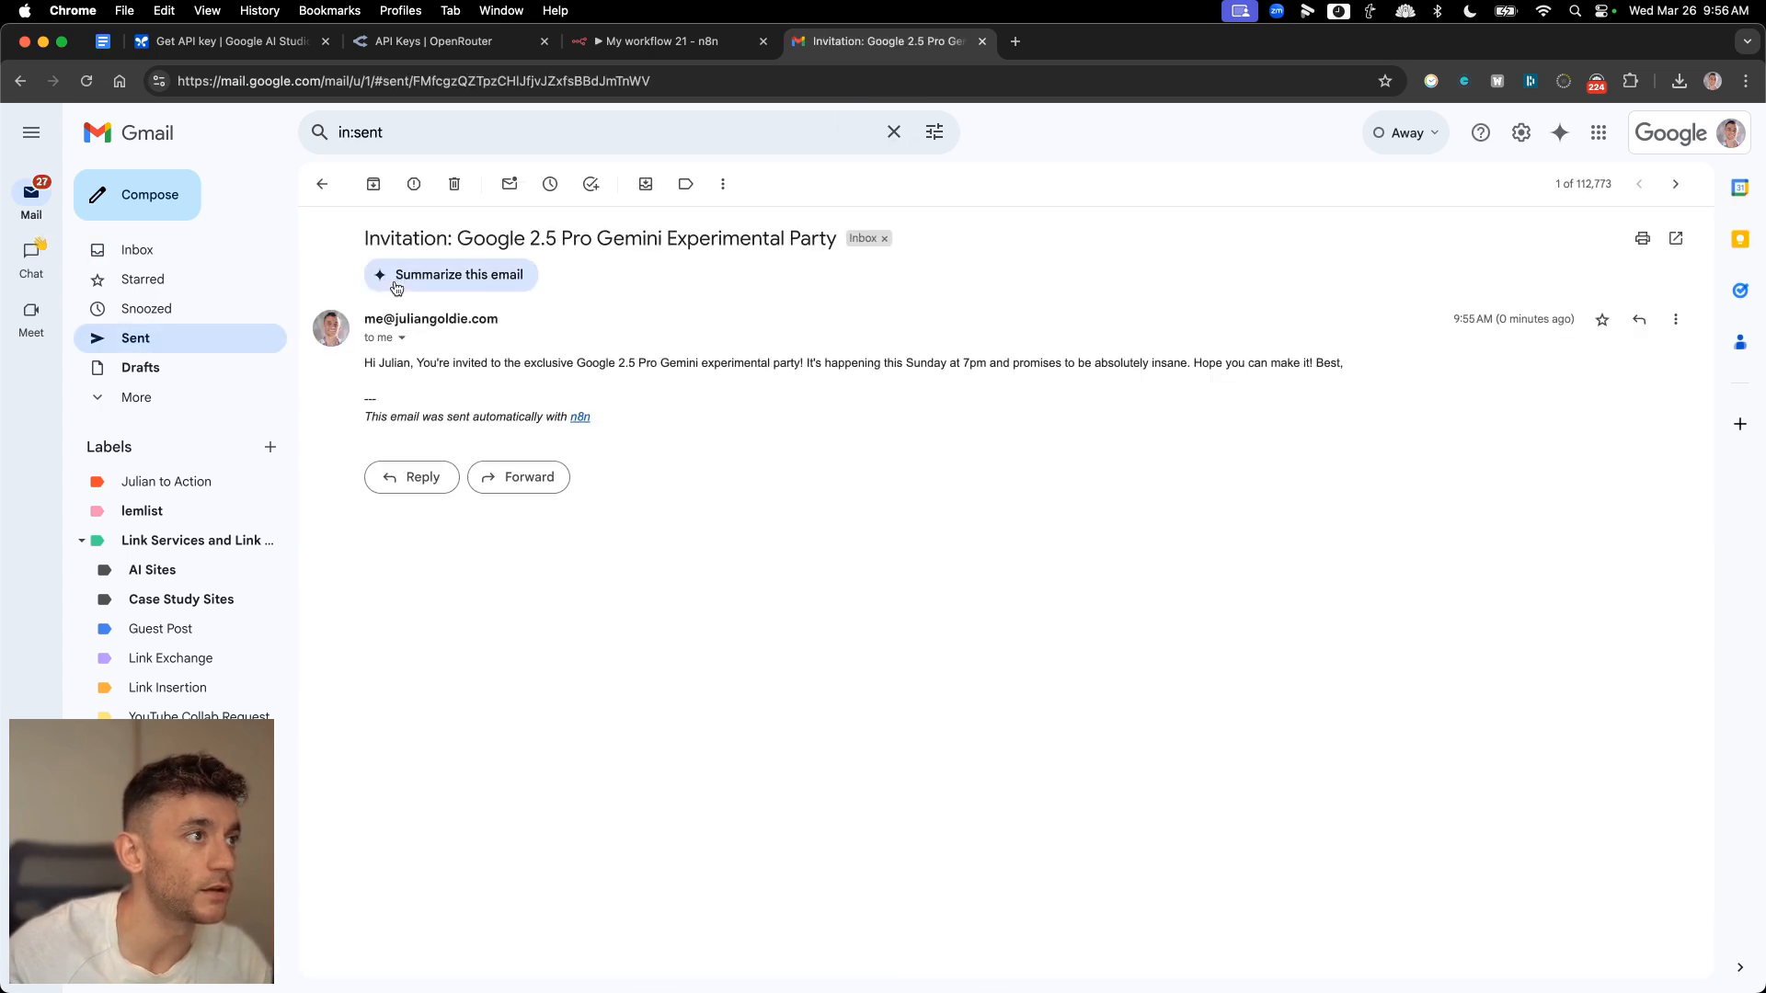
pyautogui.moveTo(361, 235); pyautogui.dragTo(839, 237)
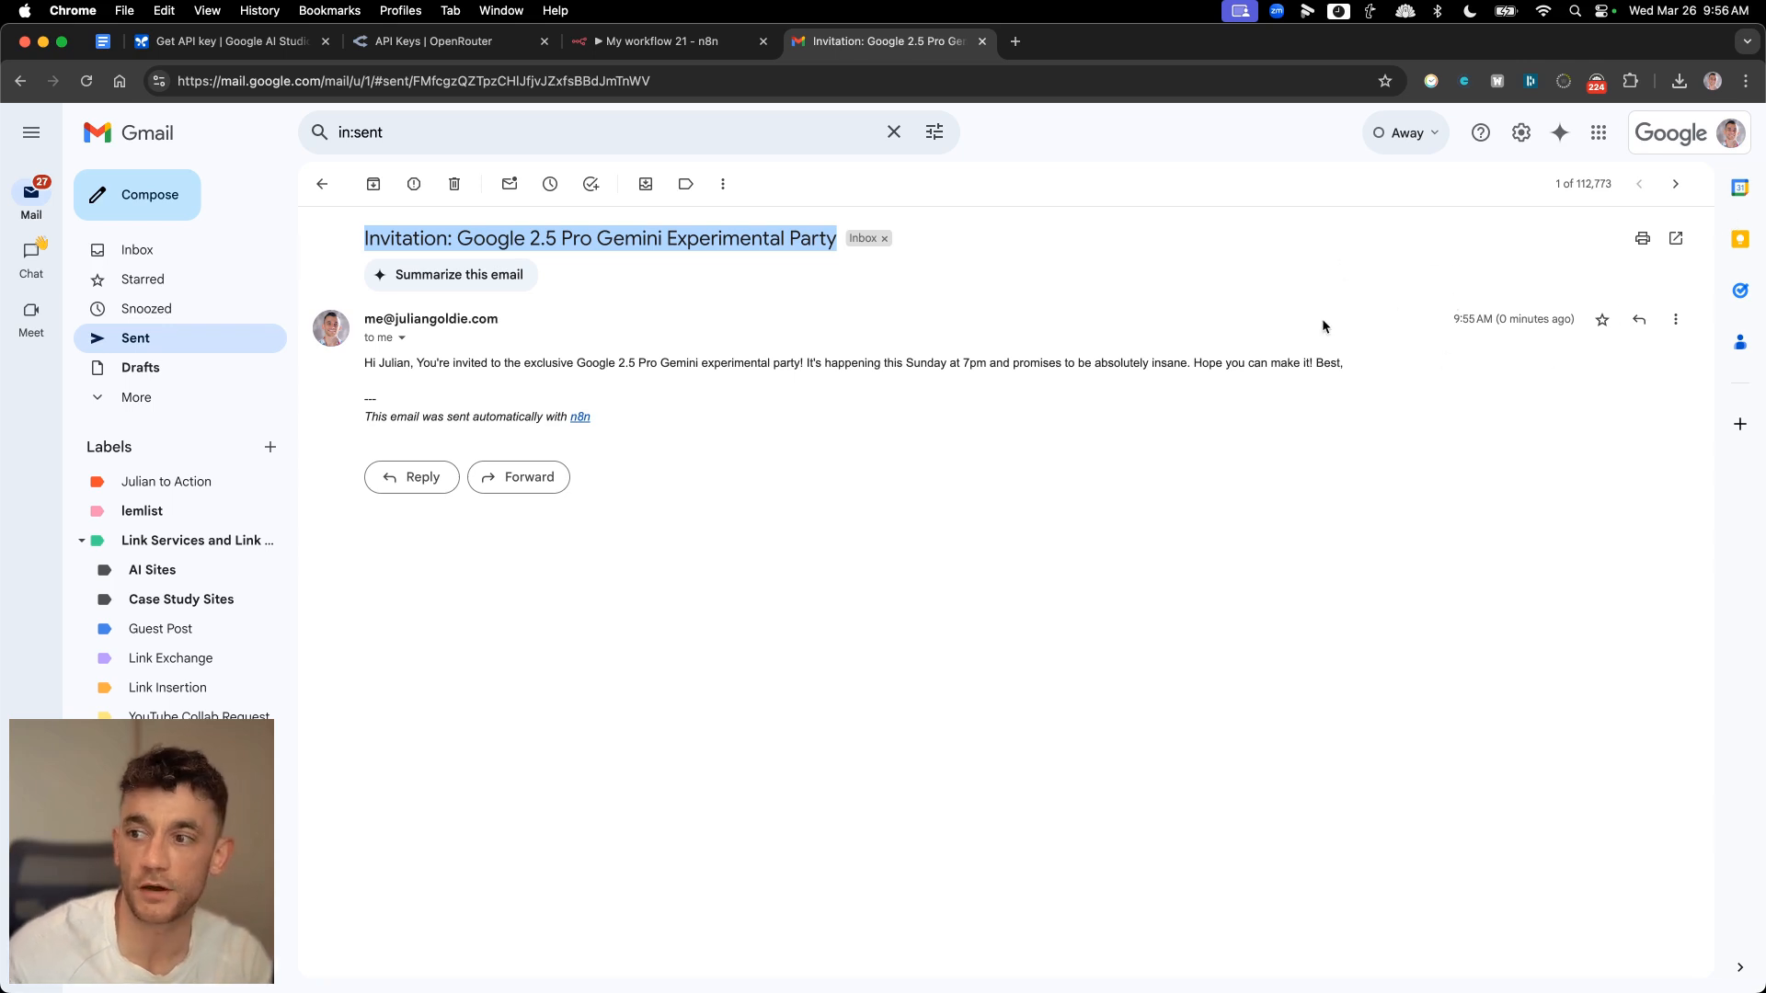
# - Enlarge the page to read the invitation's message text, and close the Gmail tab to return to n8n
pyautogui.moveTo(365, 363); pyautogui.dragTo(1104, 365)
pyautogui.press('super+plus')
pyautogui.press('super+plus')
pyautogui.press('super+plus')
pyautogui.press('super+plus')
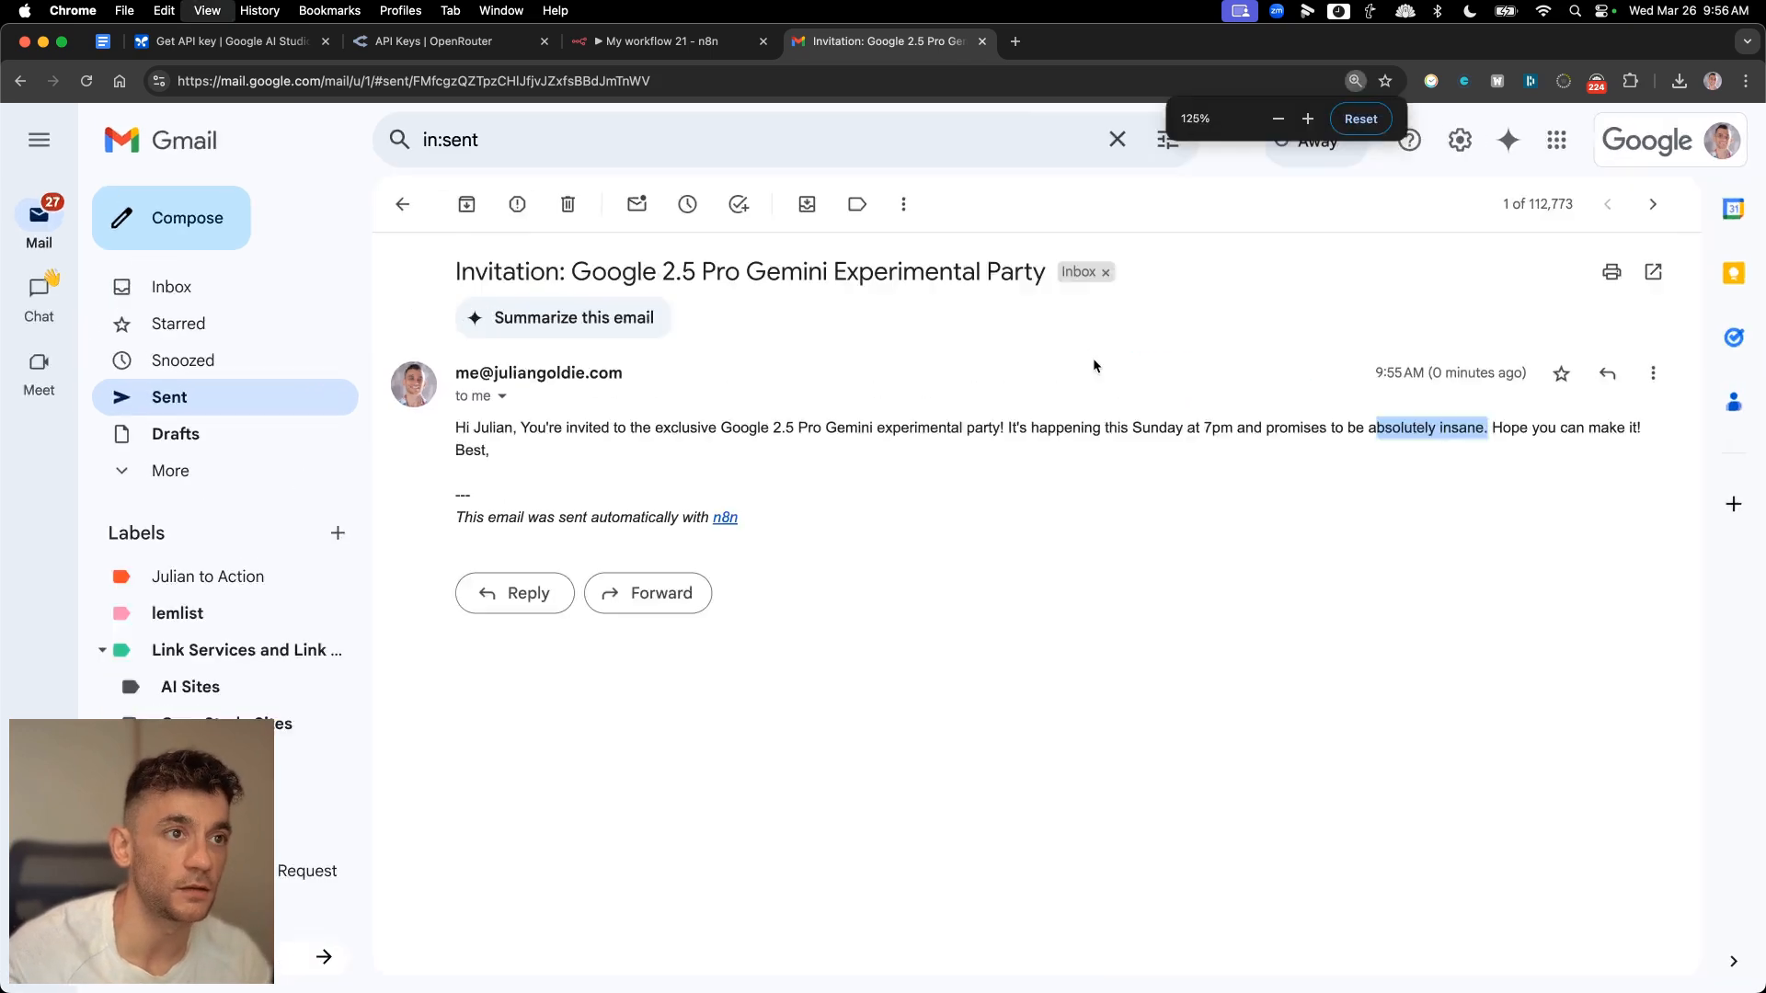
pyautogui.click(1189, 677)
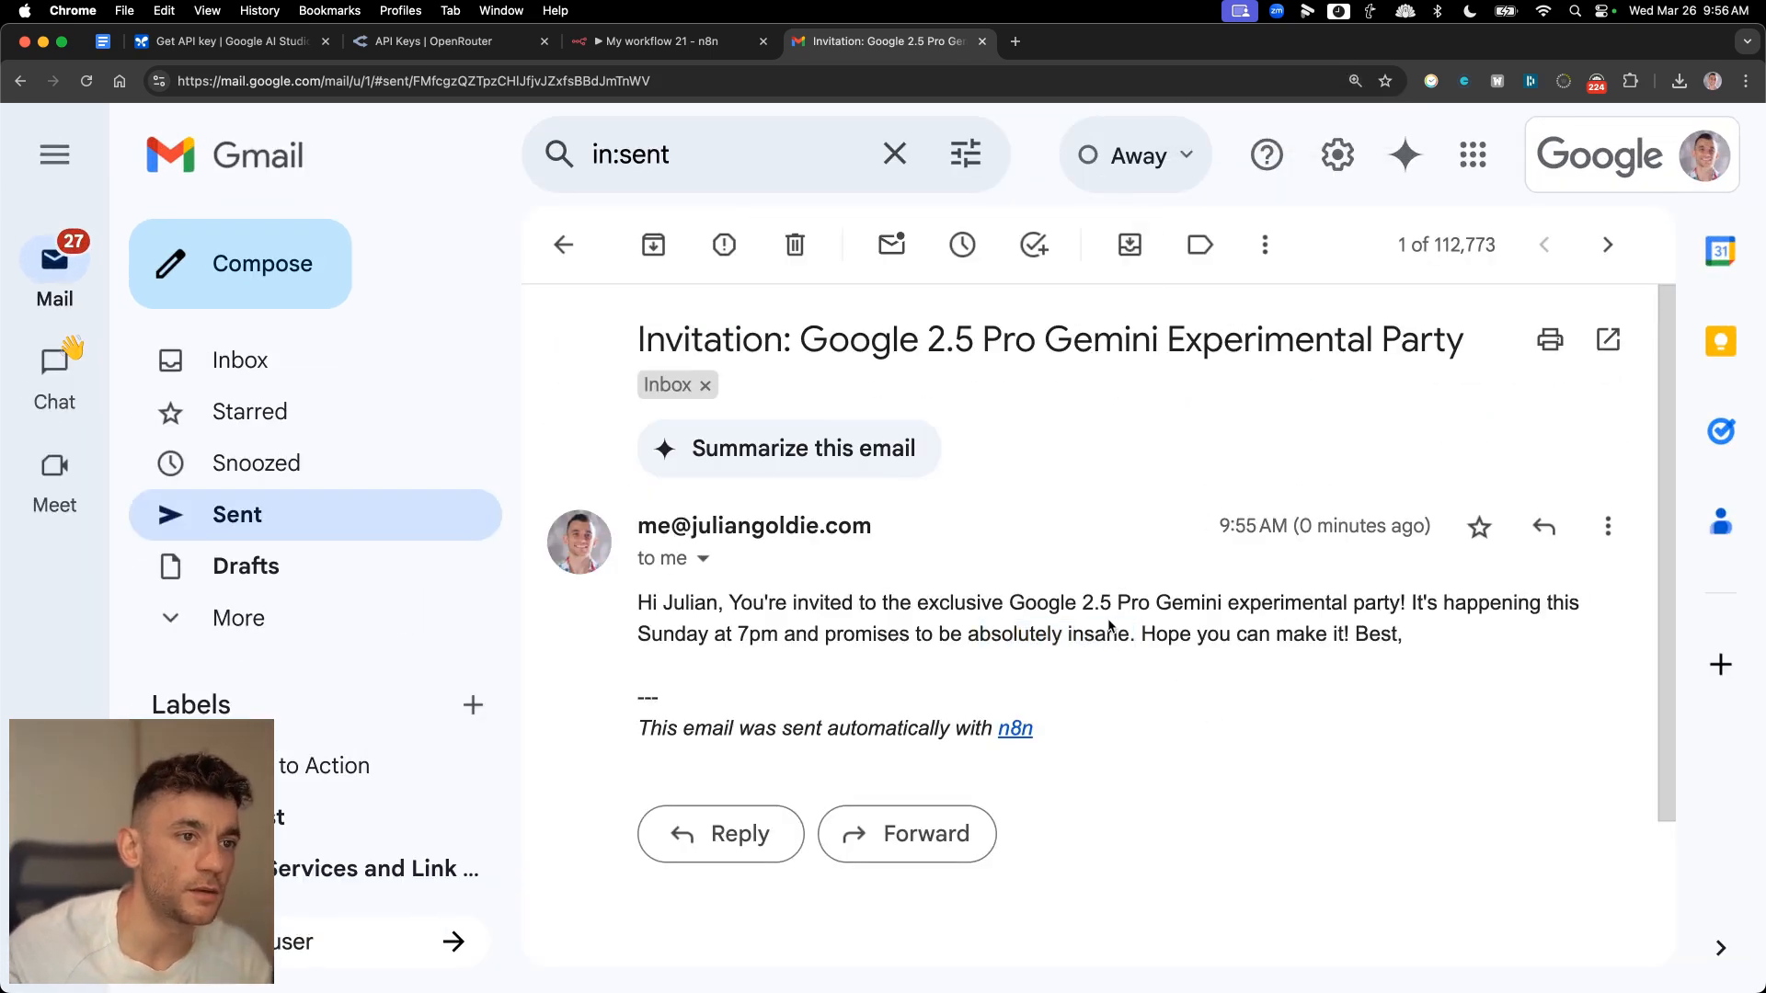
pyautogui.moveTo(1107, 625); pyautogui.dragTo(798, 614)
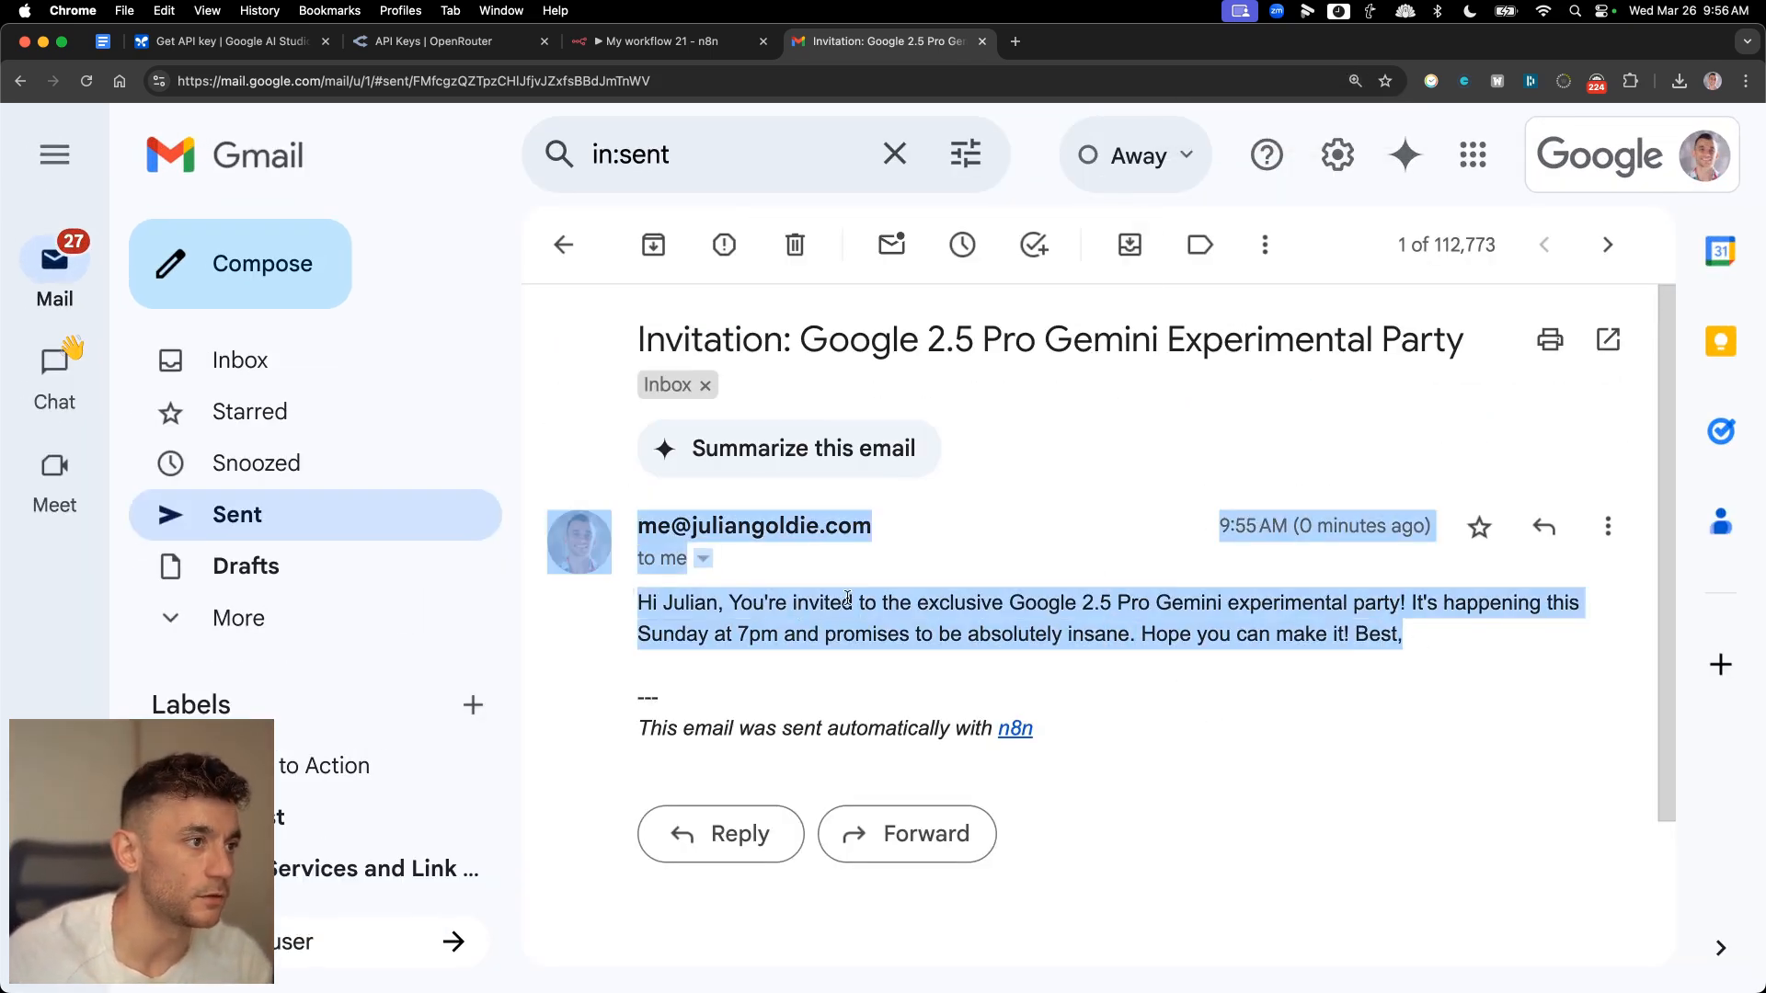
pyautogui.click(767, 562)
pyautogui.press('super+w')
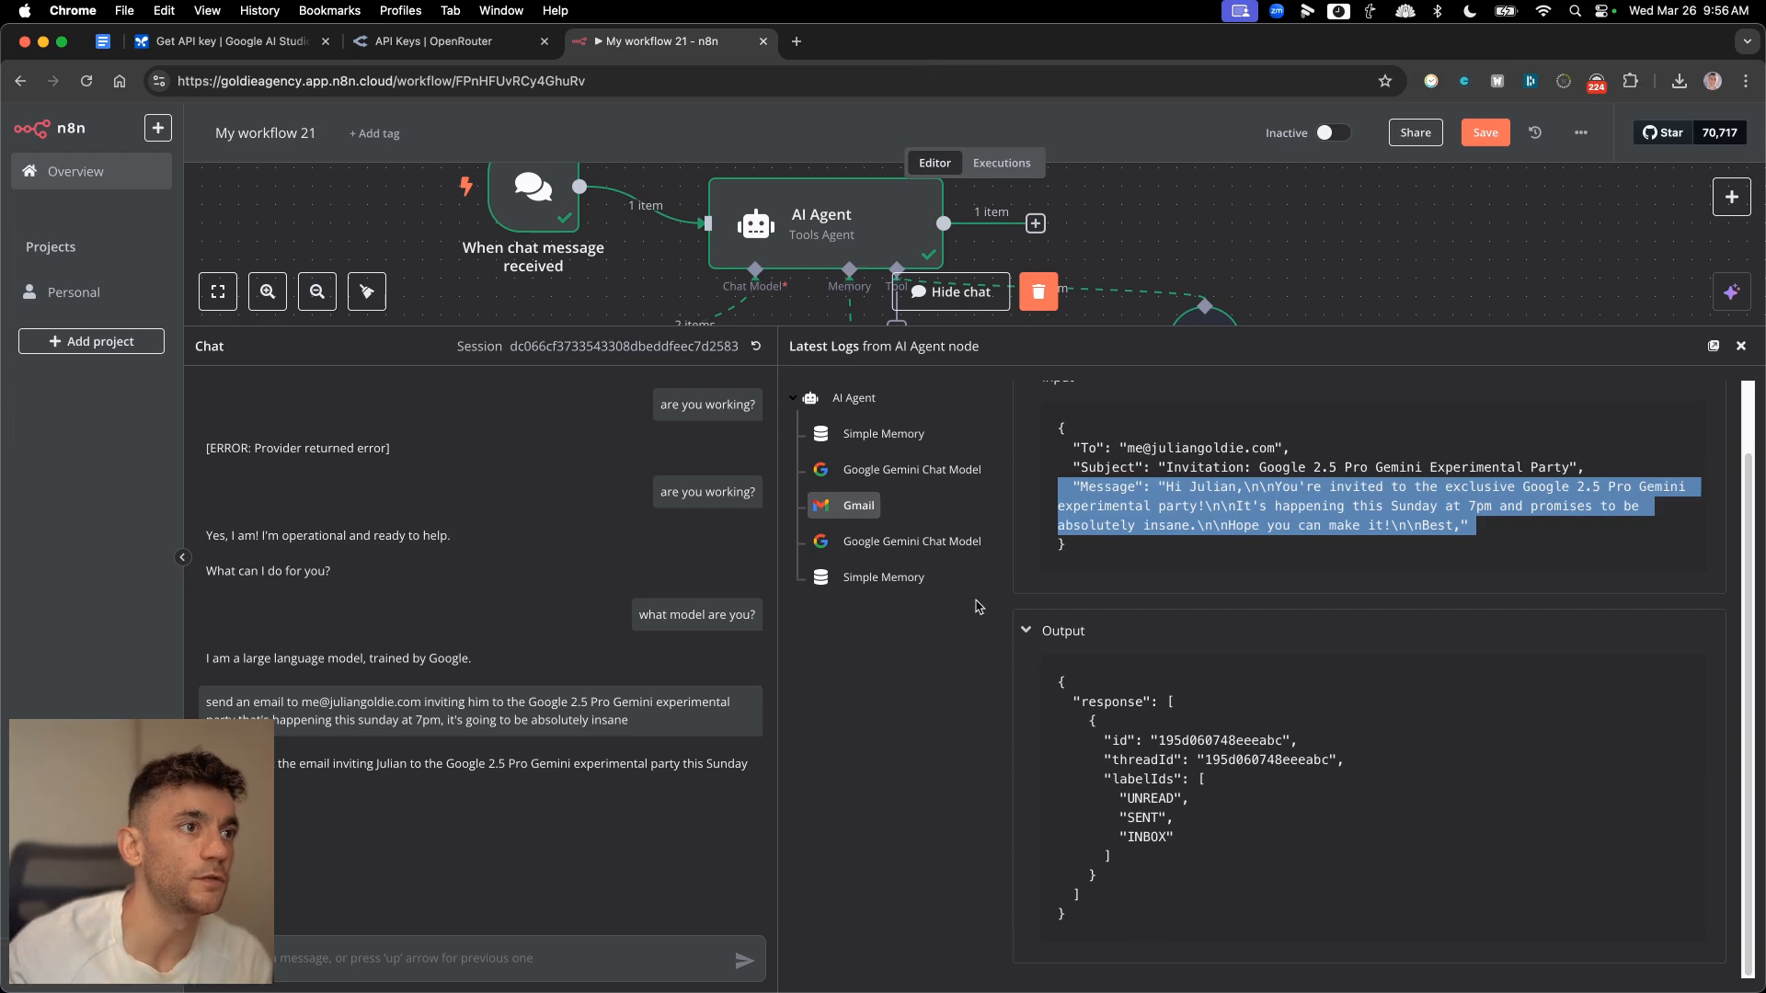
# - Shrink the chat and log area, and move the Gmail node closer to the AI Agent, beside Simple Memory
pyautogui.moveTo(769, 329); pyautogui.dragTo(811, 904)
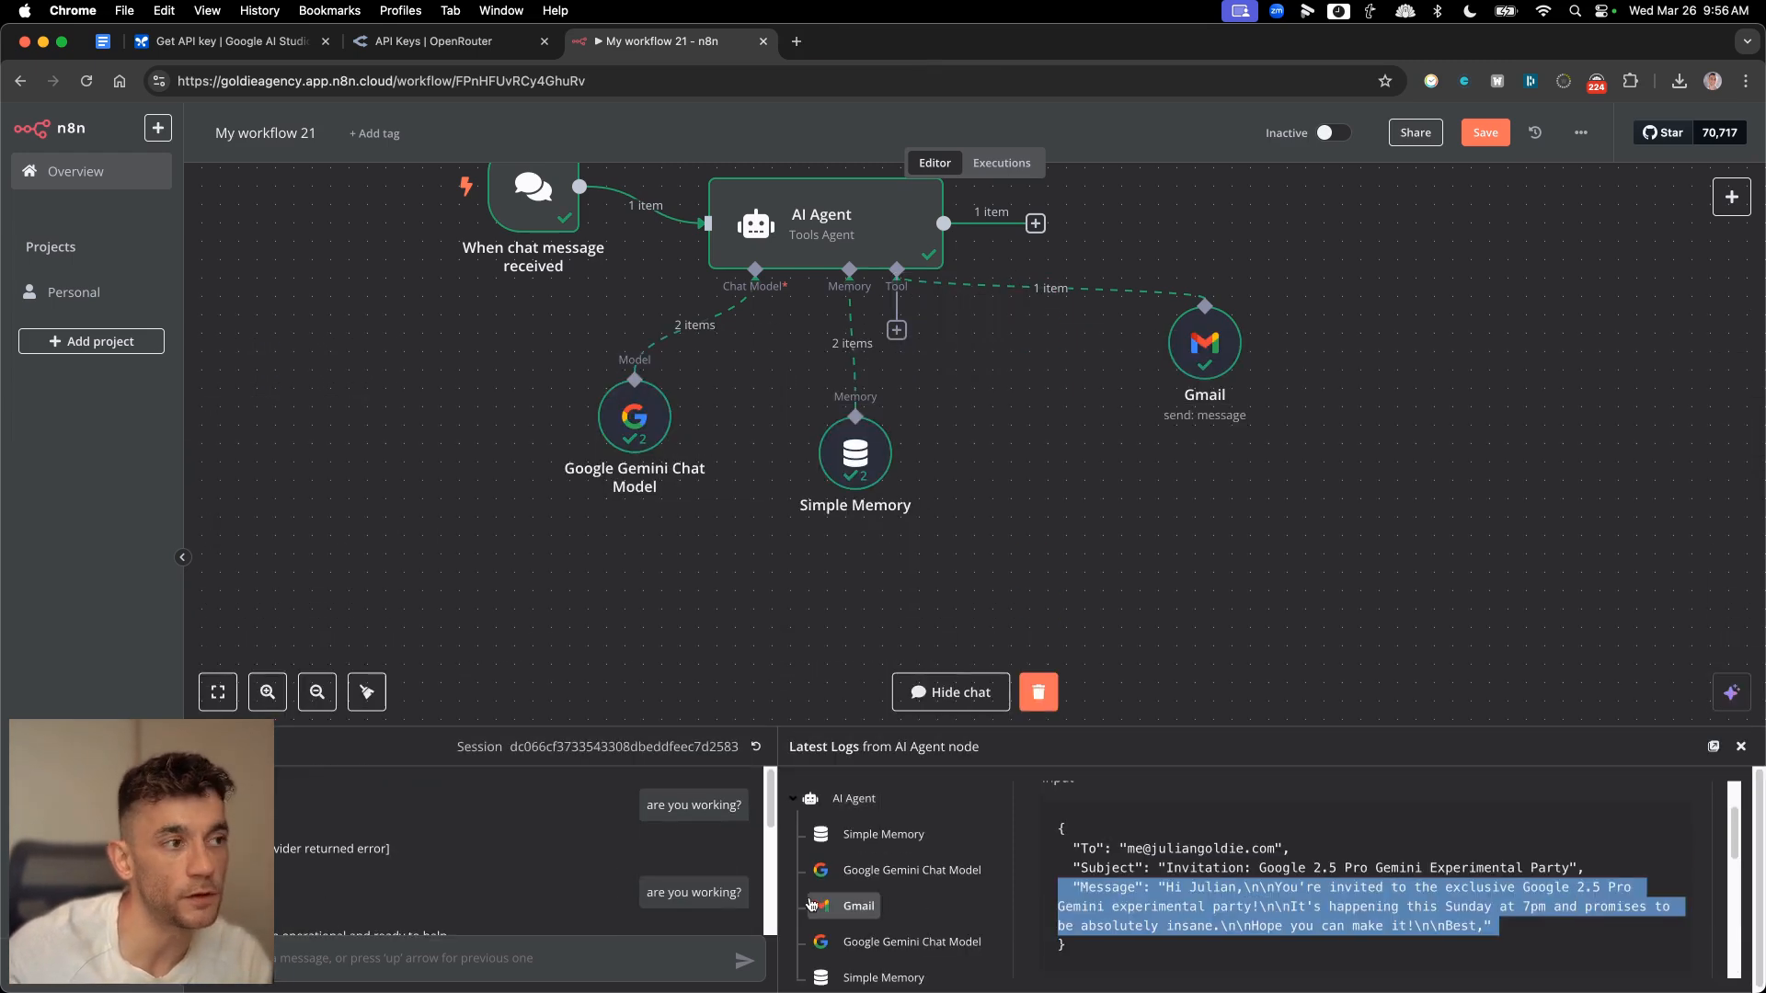
pyautogui.scroll(2, 981, 554)
pyautogui.moveTo(1177, 413); pyautogui.dragTo(1030, 490)
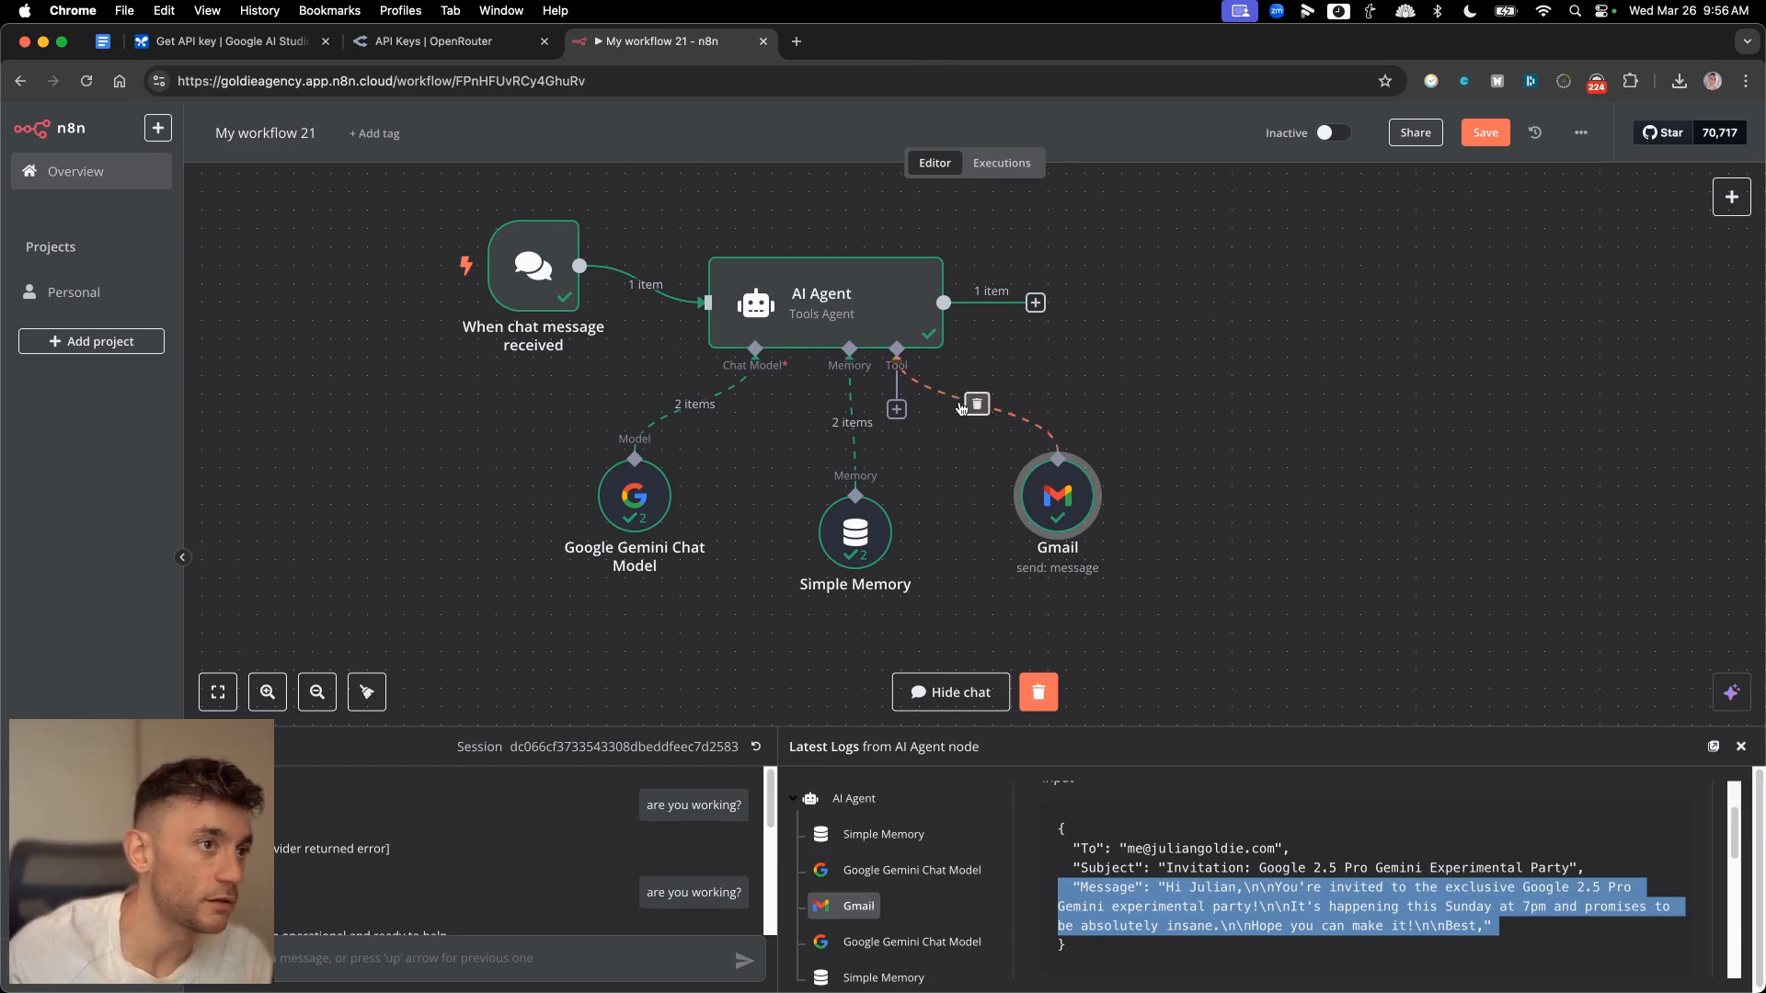
pyautogui.scroll(-5, 469, 869)
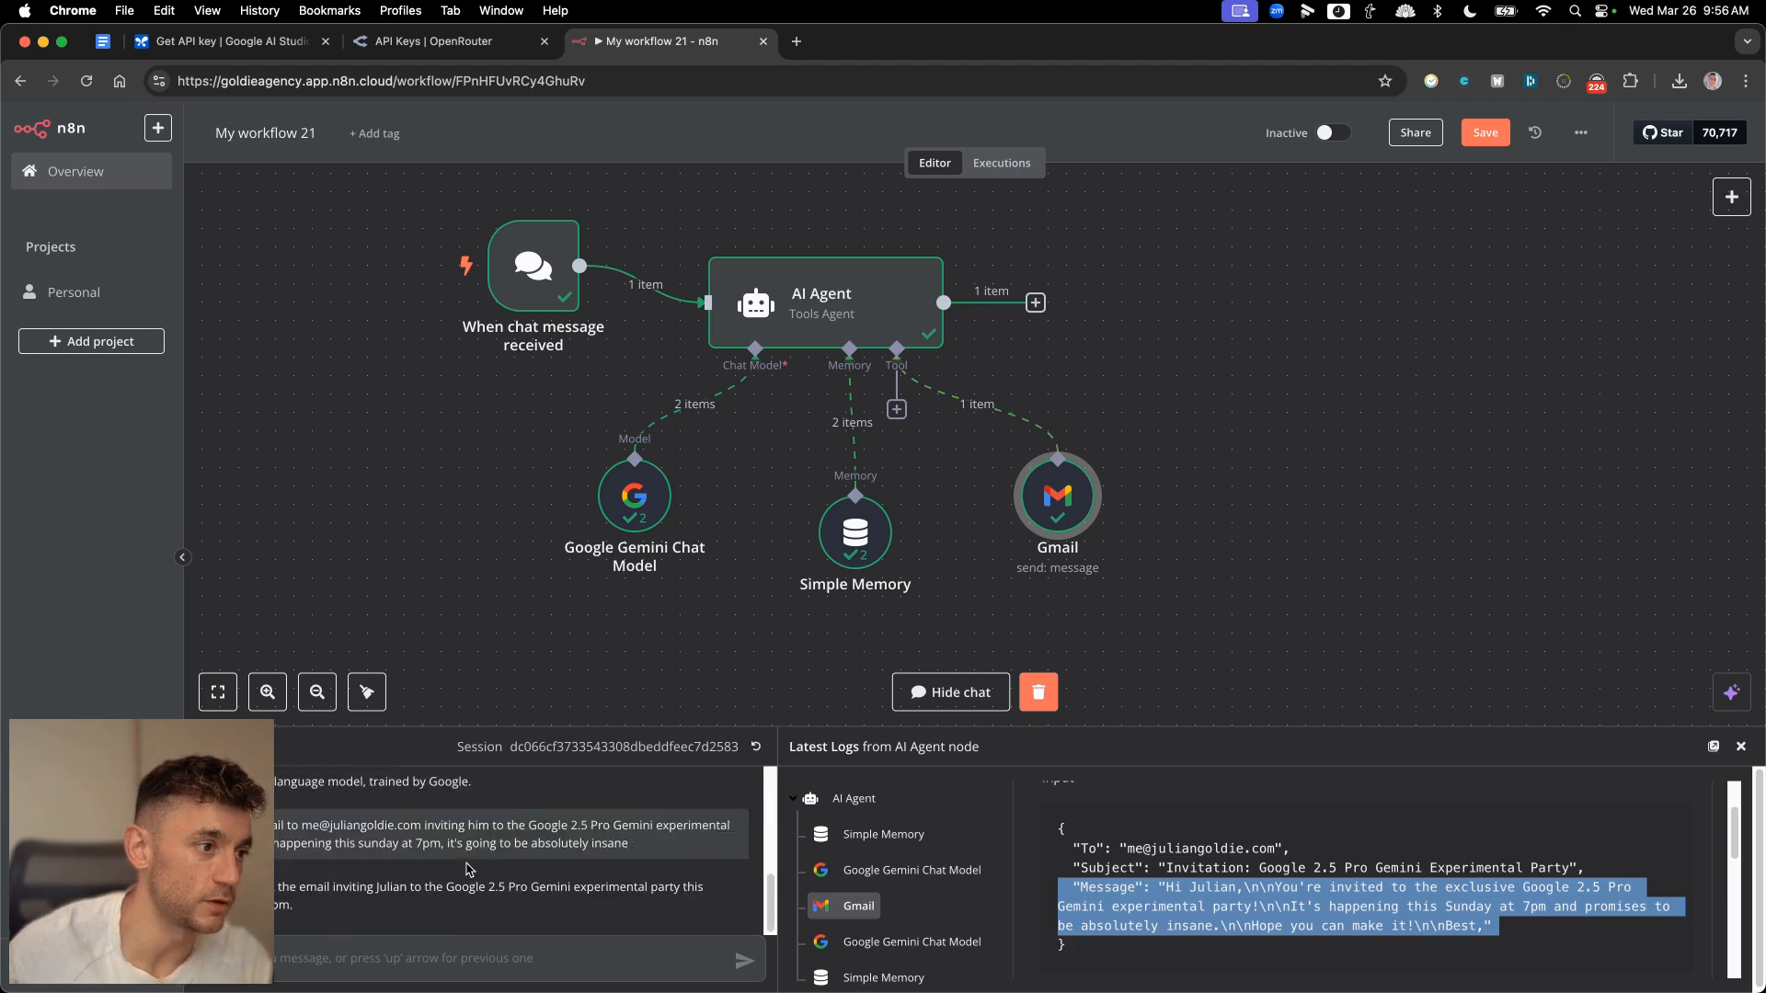
# - Disconnect the Gmail tool from the AI Agent and delete its node
pyautogui.click(983, 404)
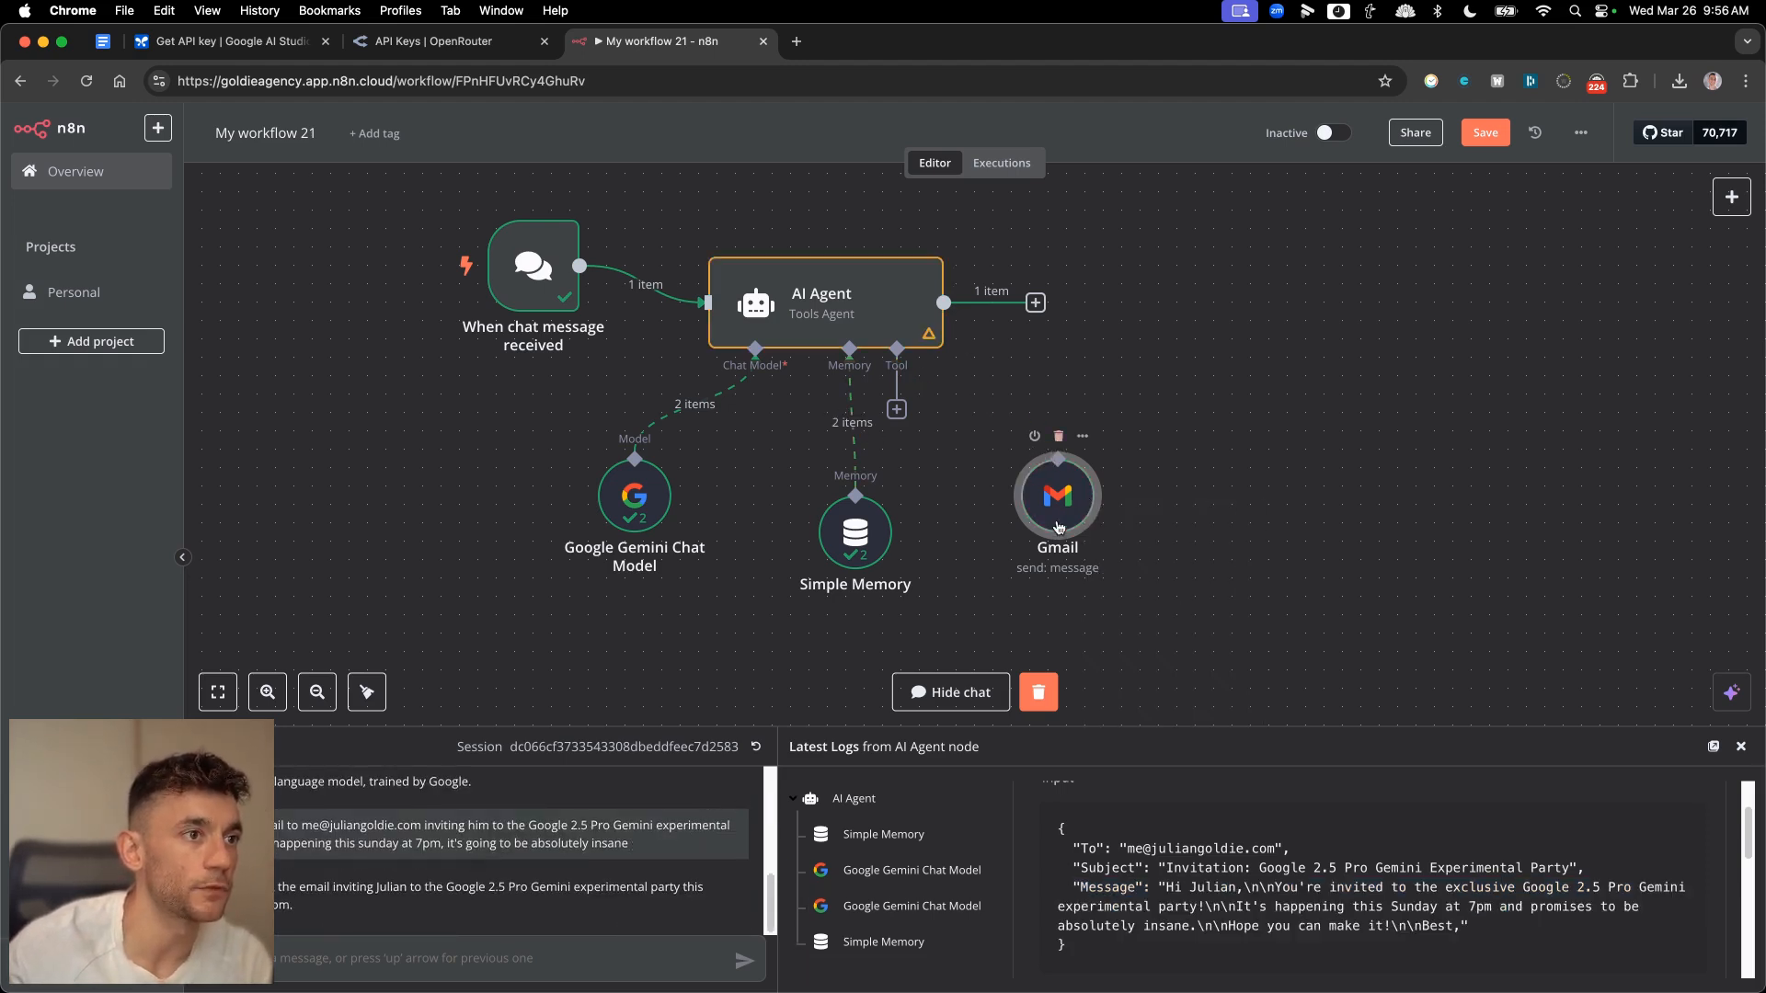
pyautogui.press('Delete')
# - Browse the list of tools that can be attached to the AI Agent, including the Google service tools
pyautogui.scroll(-5, 1540, 712)
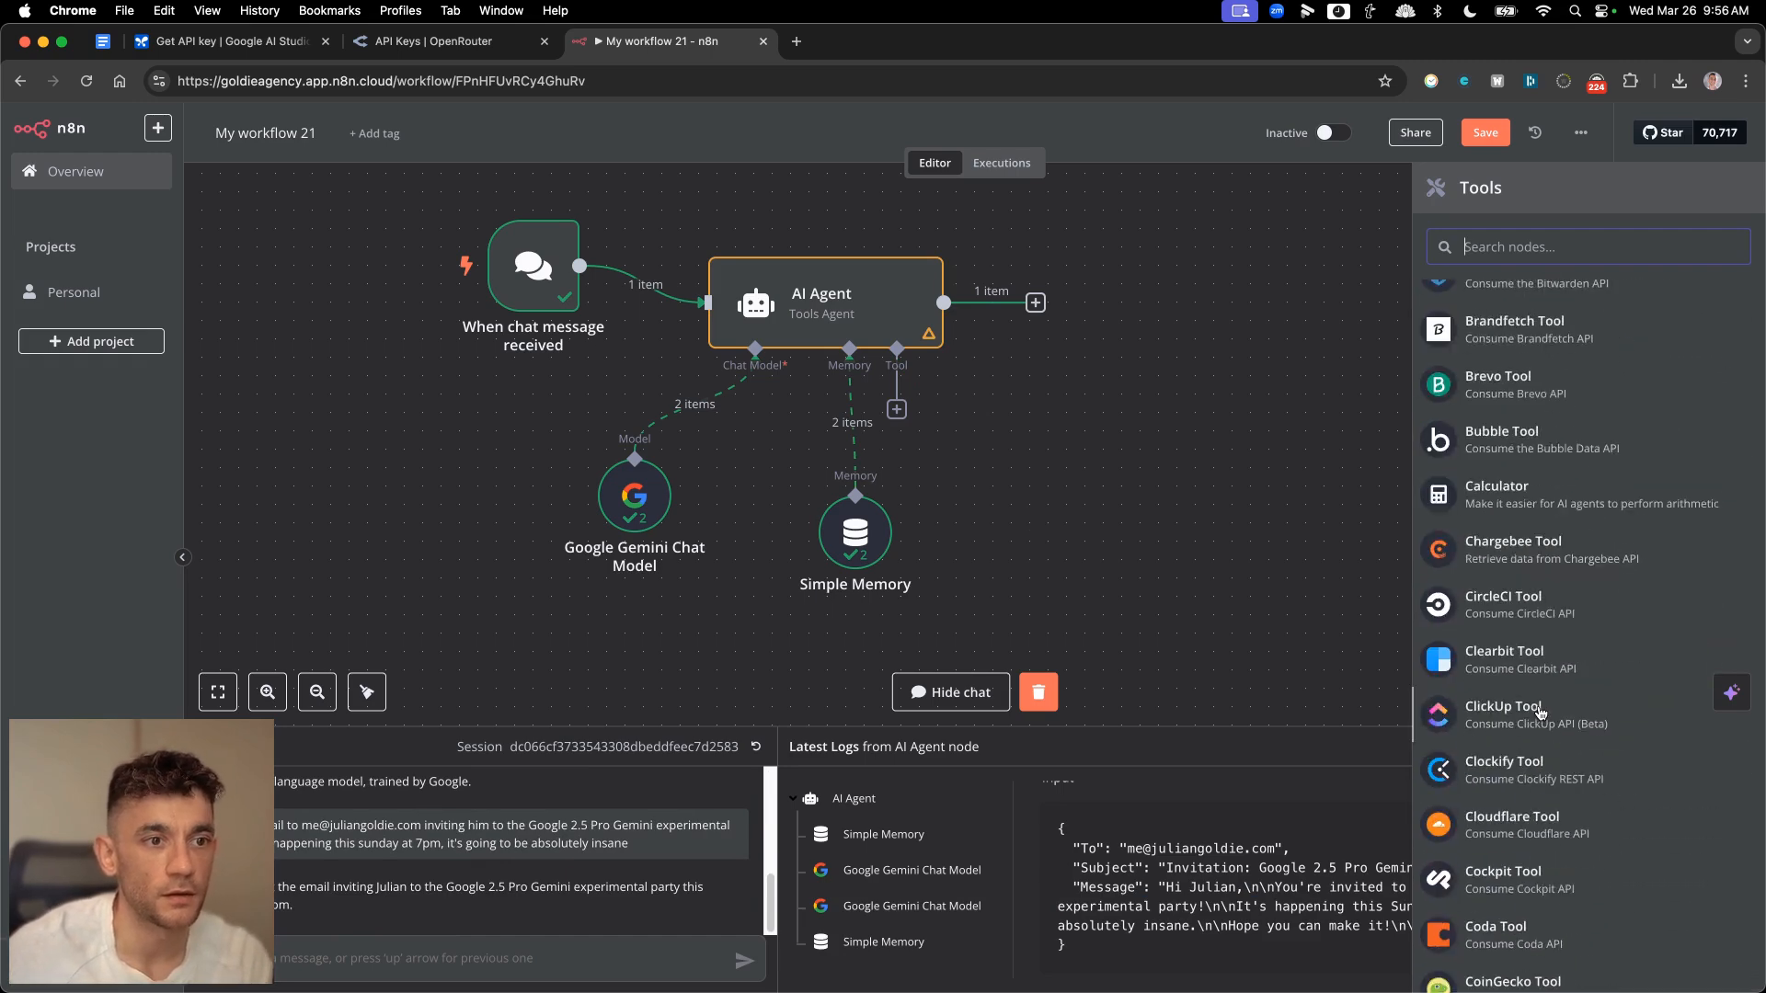
pyautogui.scroll(-15, 1540, 713)
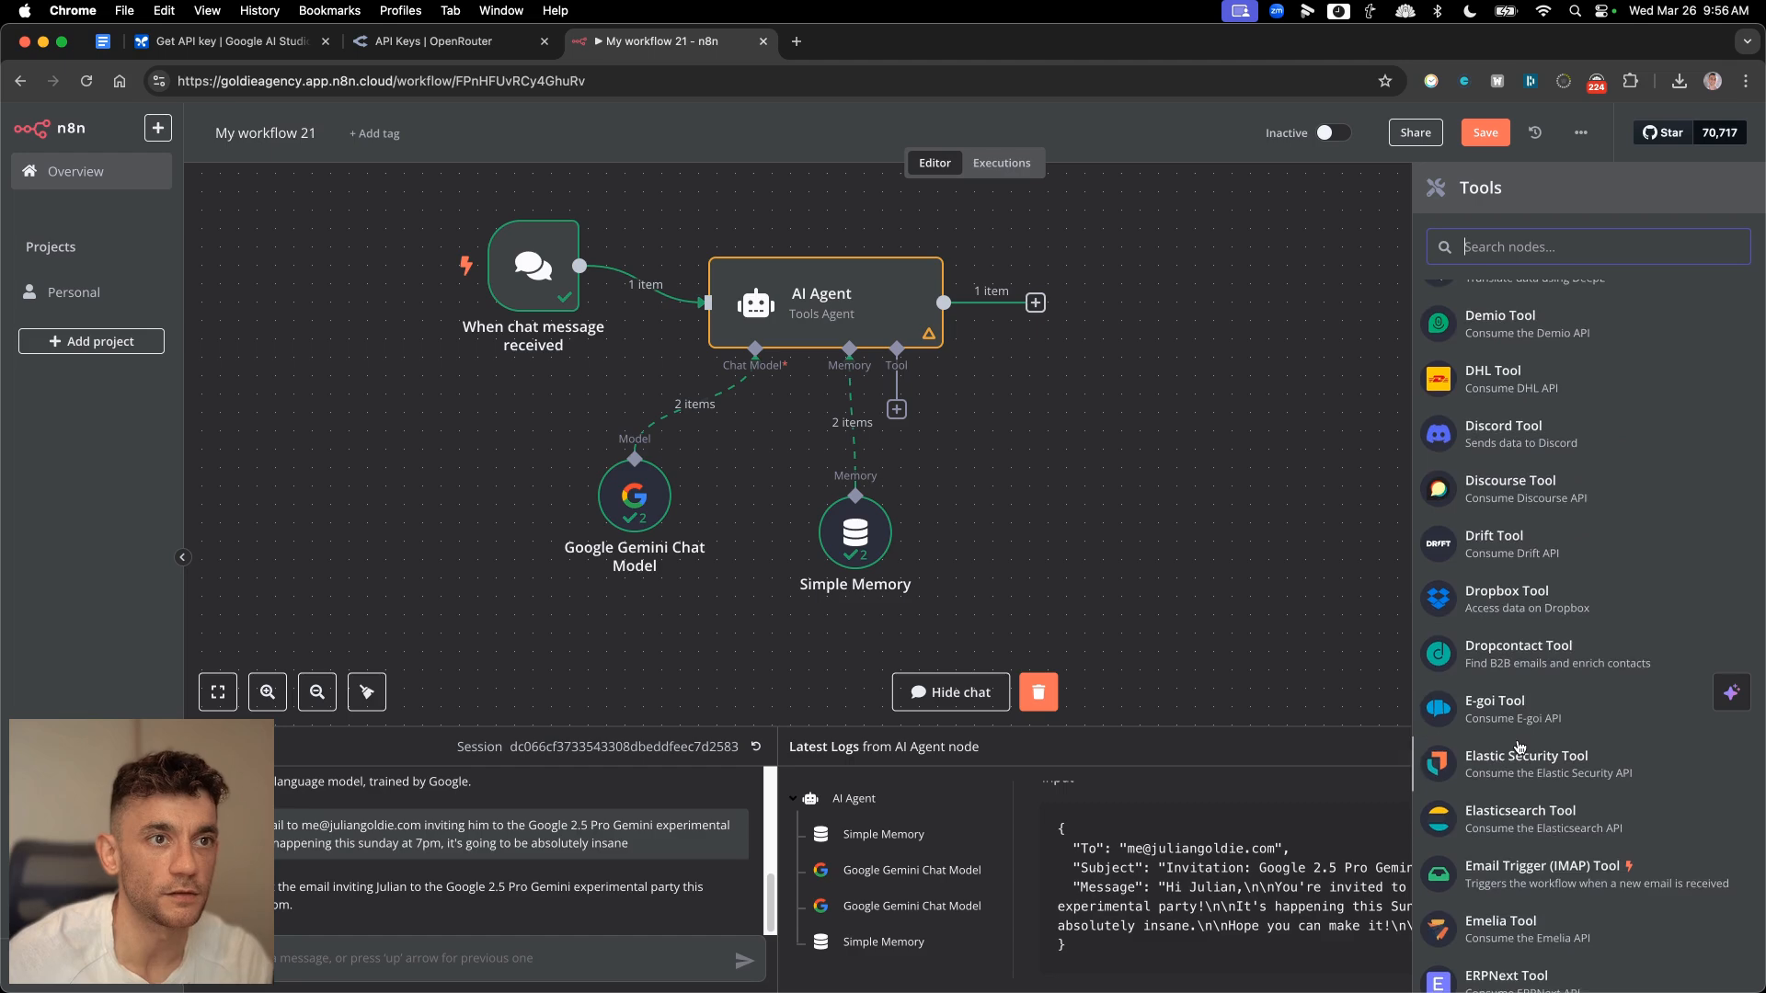
pyautogui.scroll(-3, 1519, 747)
pyautogui.scroll(-10, 1502, 668)
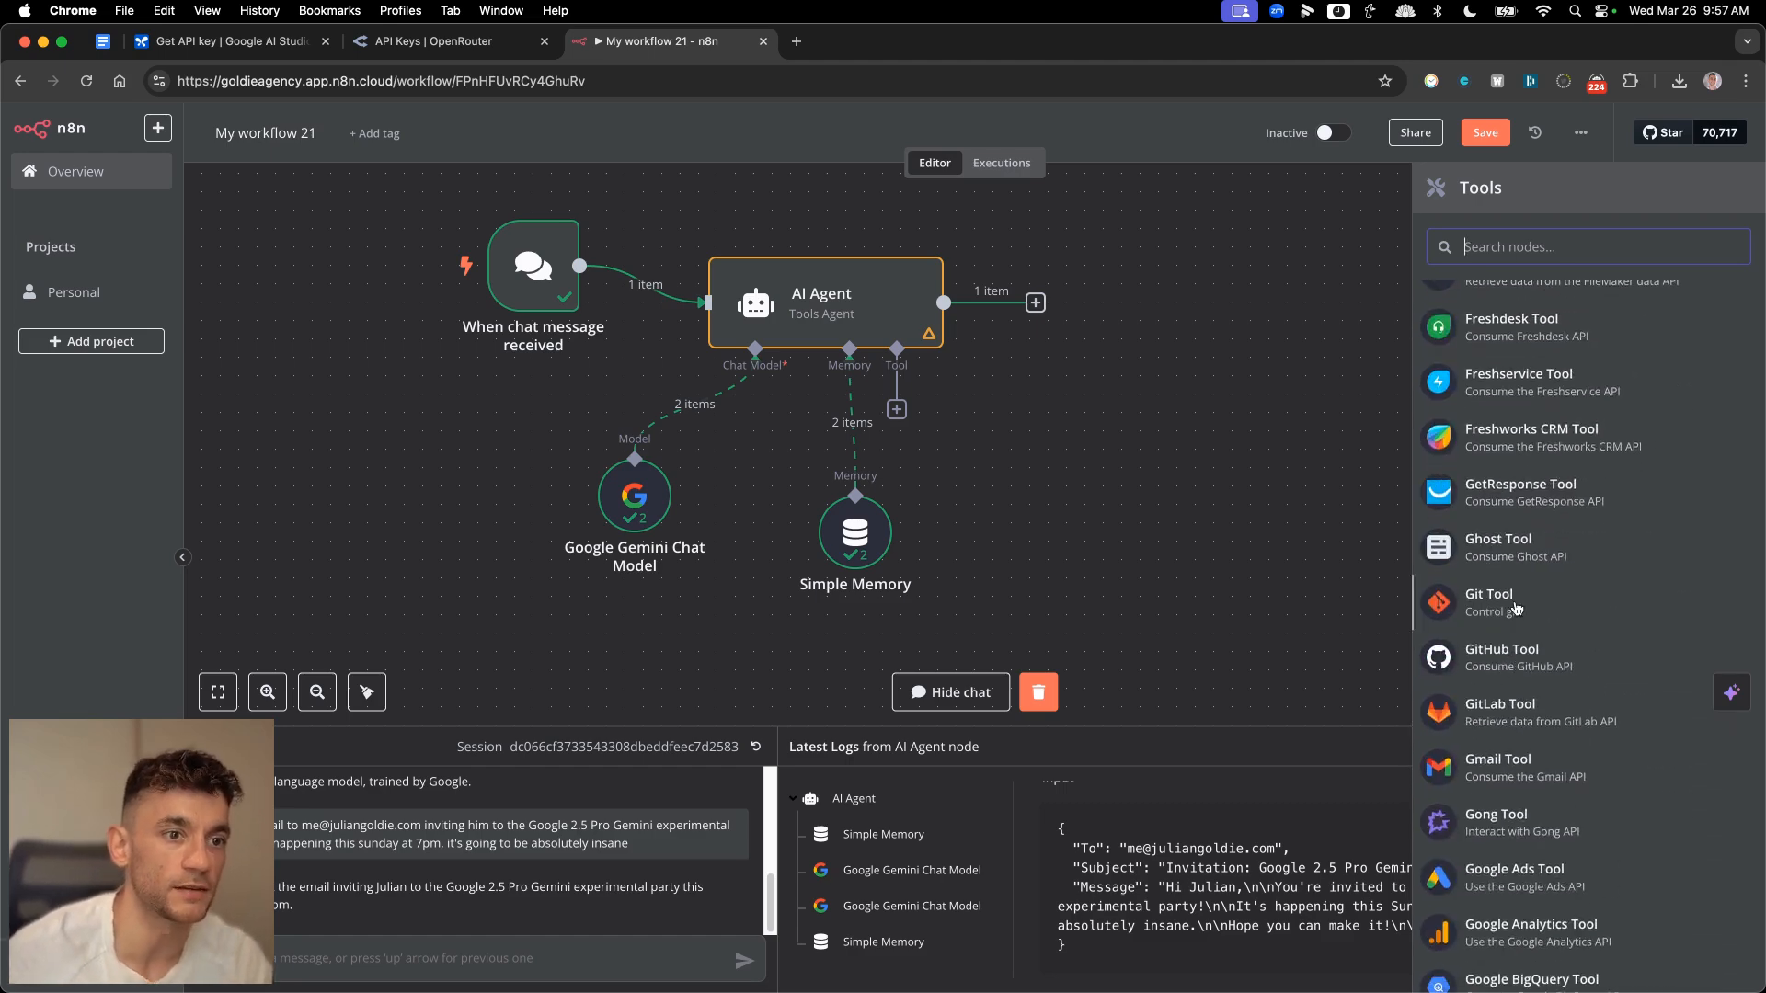
pyautogui.scroll(-10, 1552, 662)
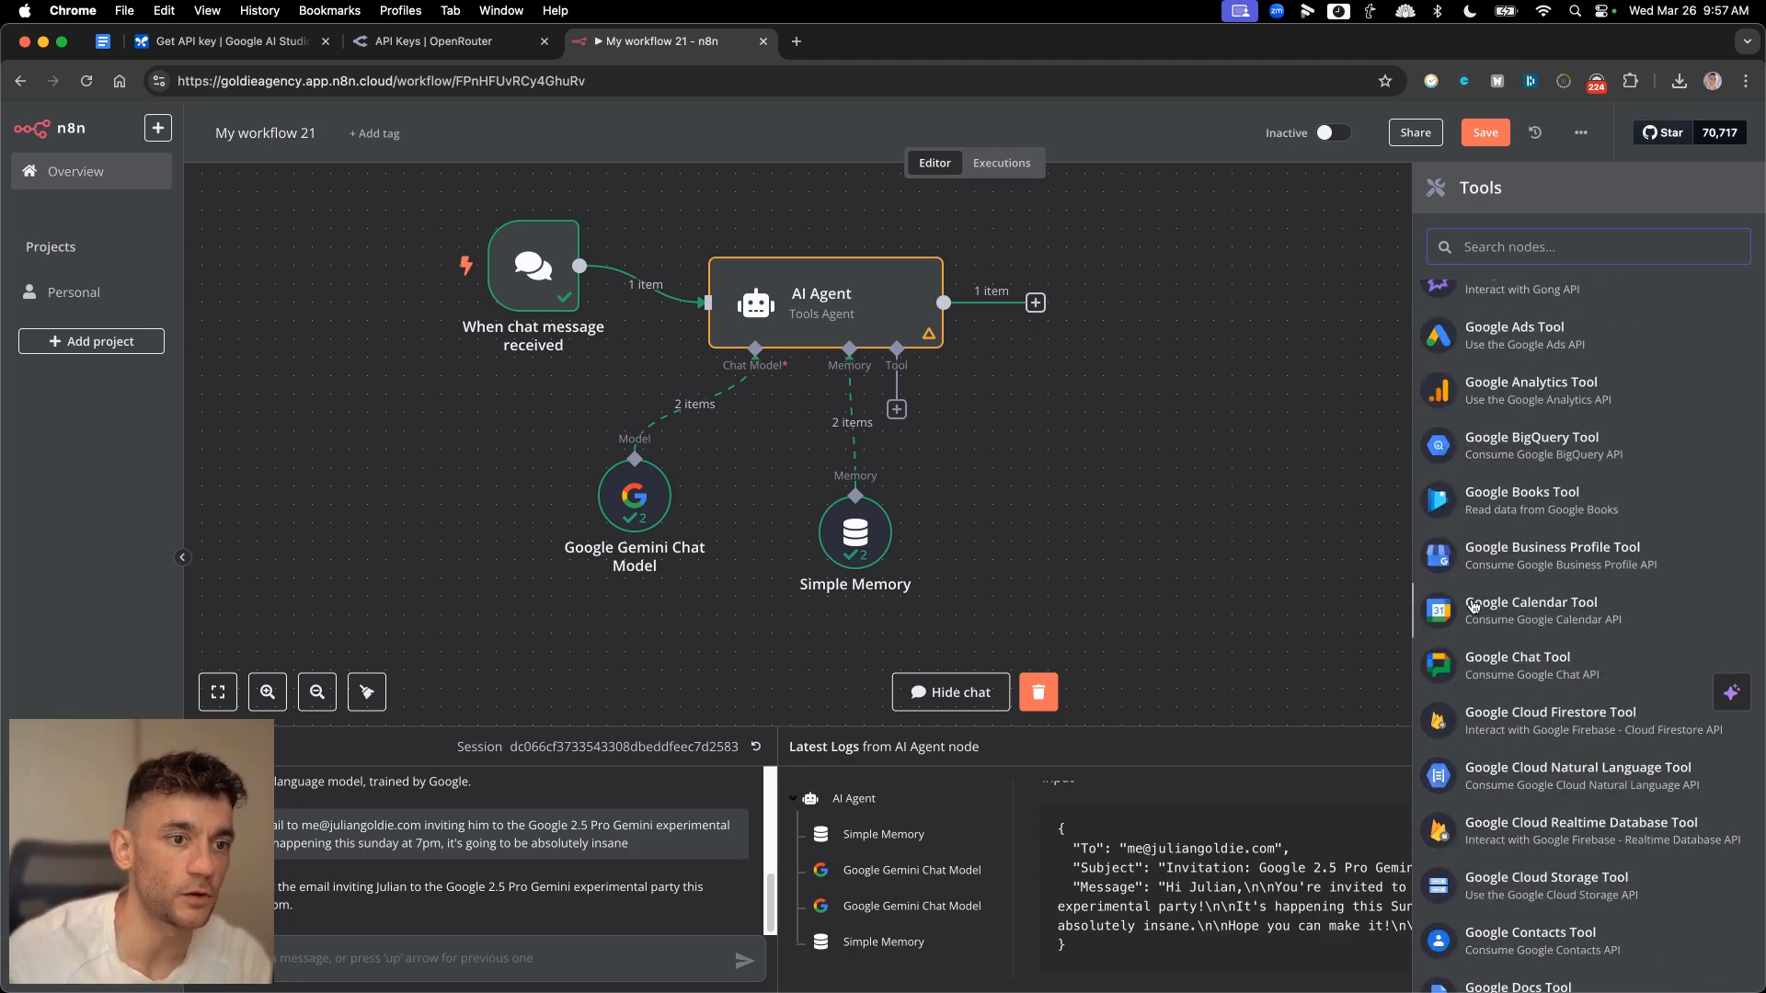
pyautogui.scroll(-20, 1473, 605)
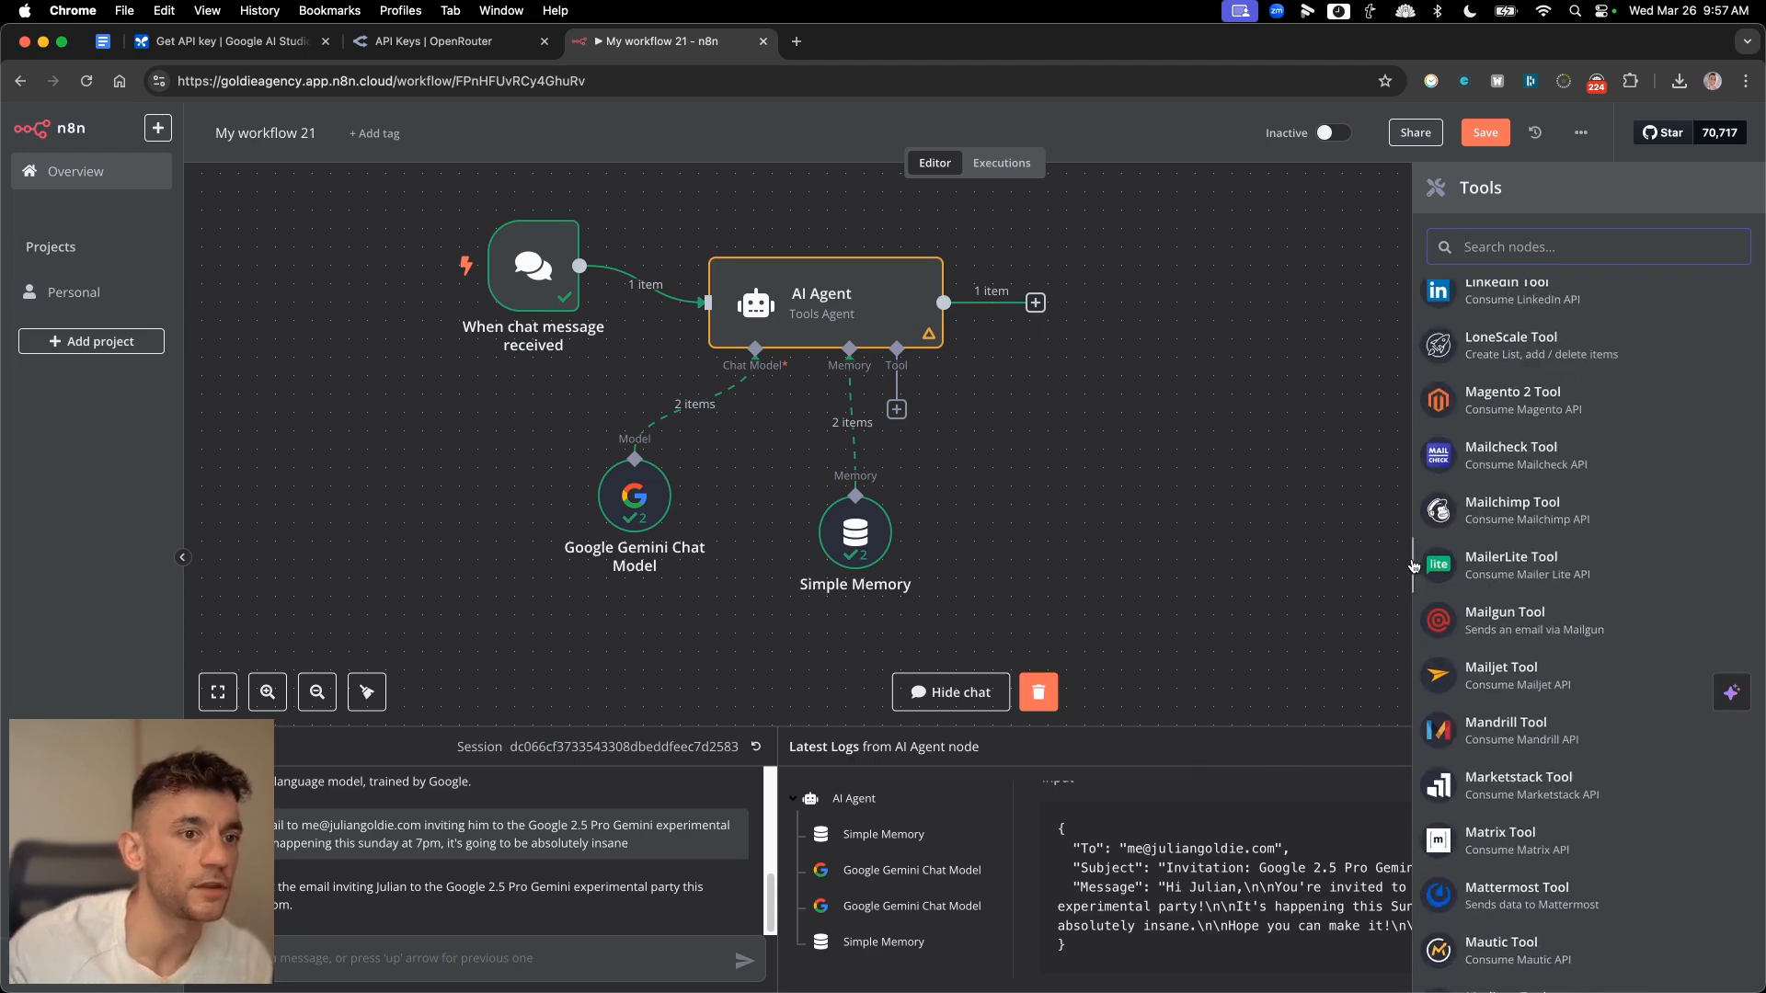
pyautogui.scroll(-10, 1414, 565)
pyautogui.click(1229, 544)
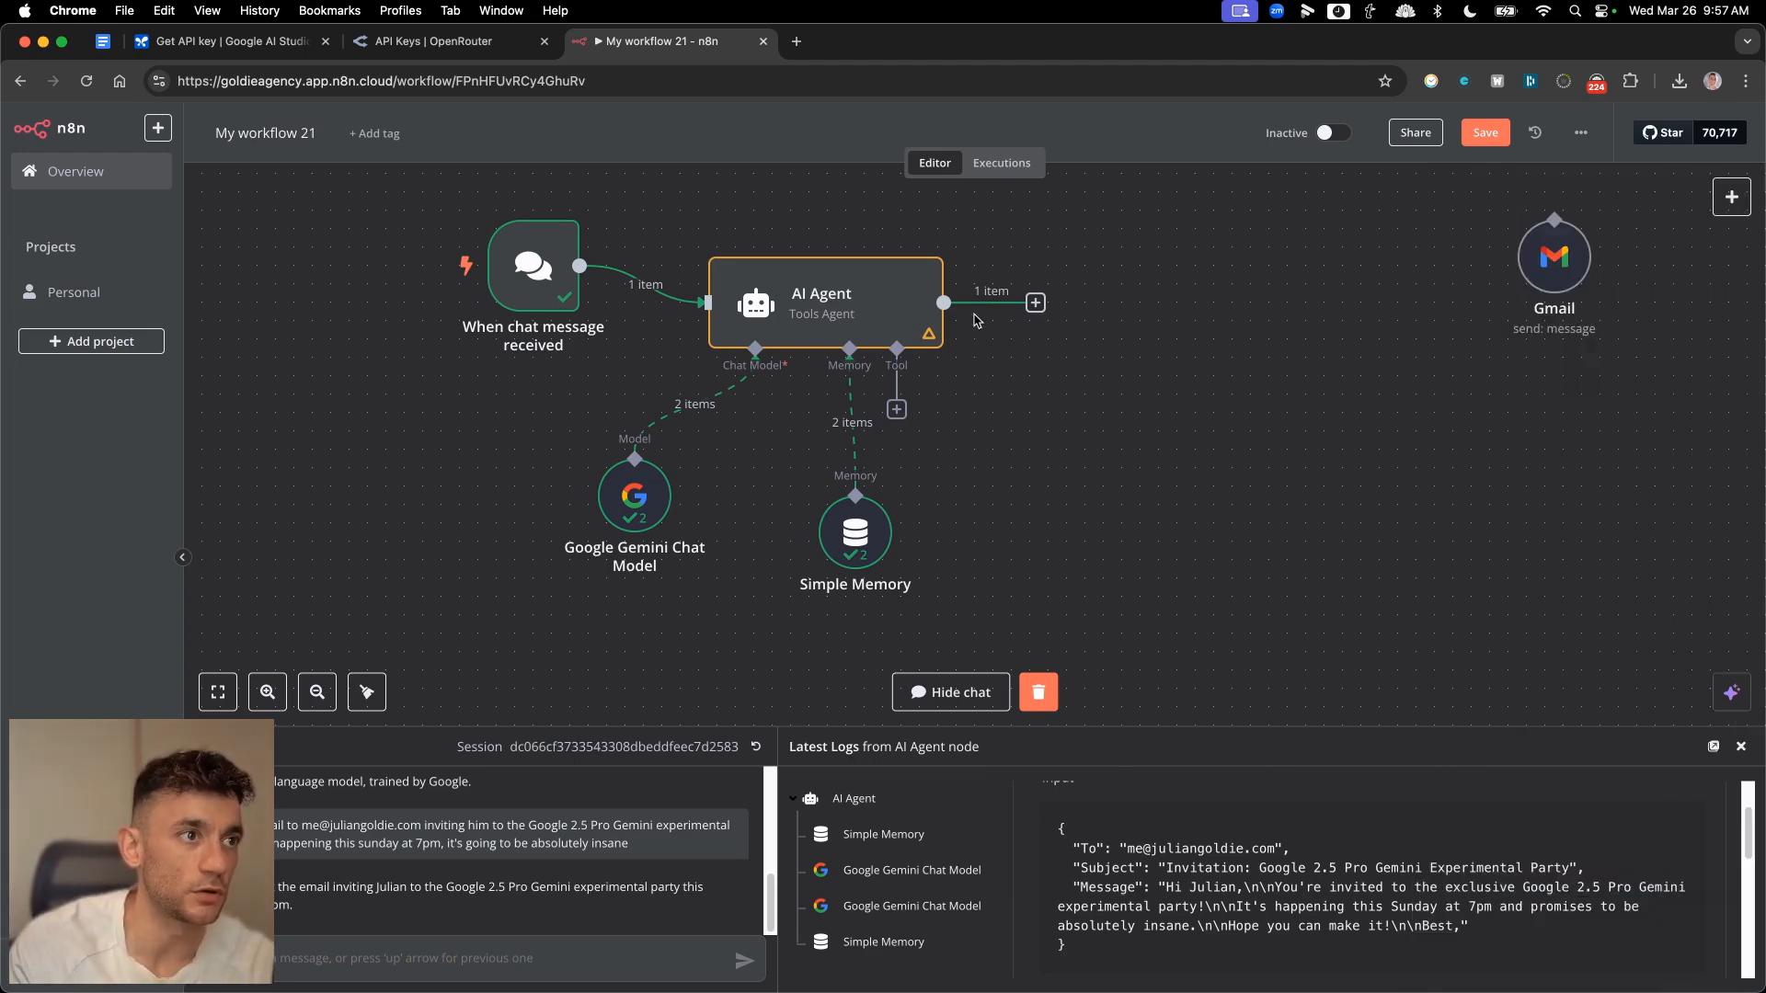
pyautogui.click(1036, 304)
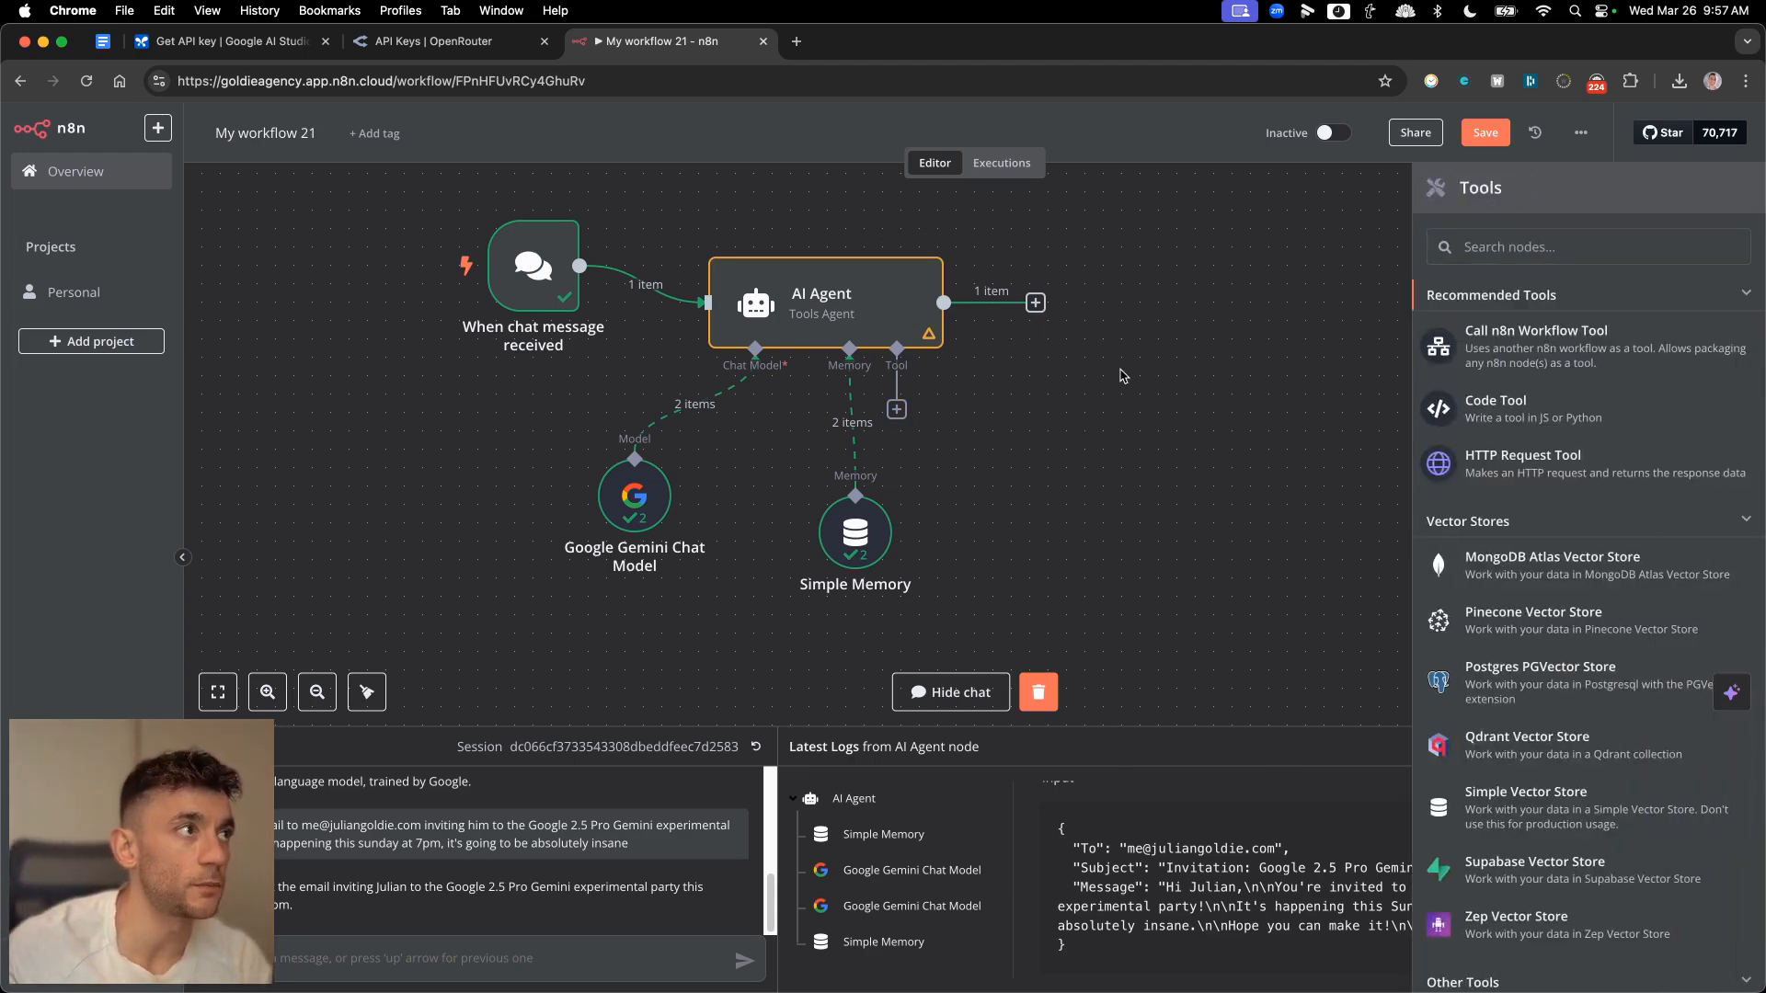
# - Open the AI Profit Boardroom community in a new browser tab and go to the N8N Templates & Workflows course in its classroom
pyautogui.press('super+t')
pyautogui.write('ai profit Boardroom')
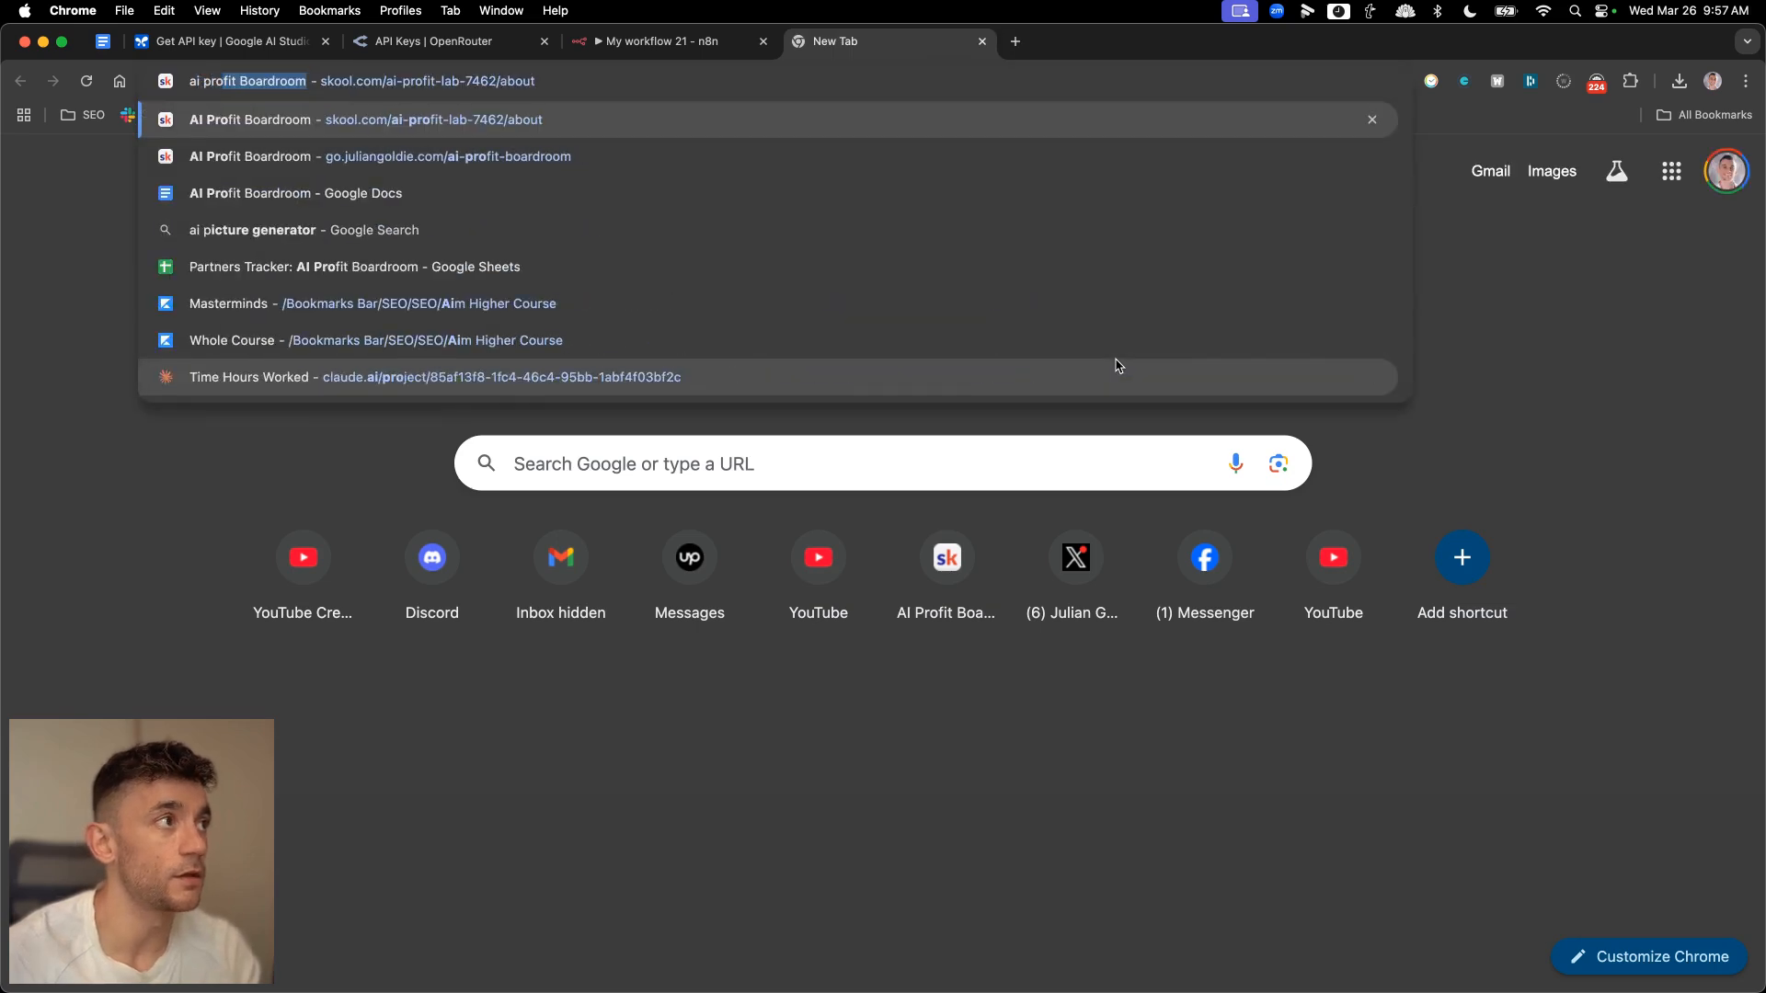
pyautogui.press('Return')
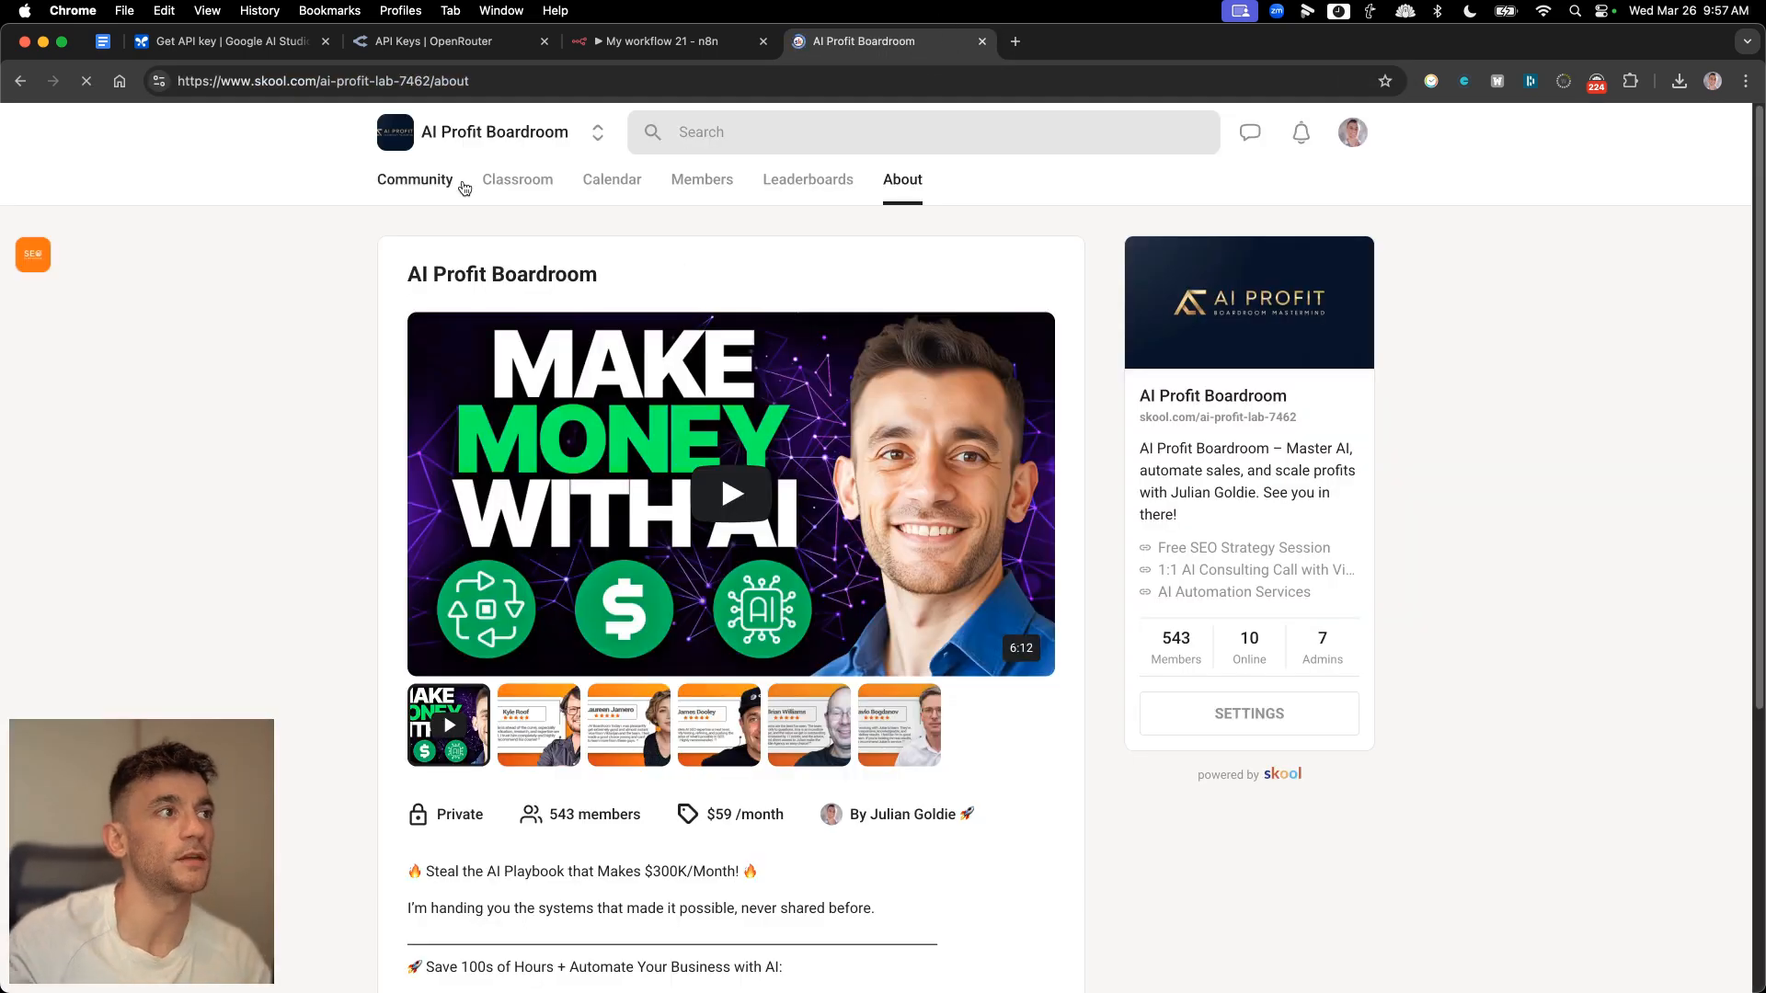
pyautogui.click(517, 179)
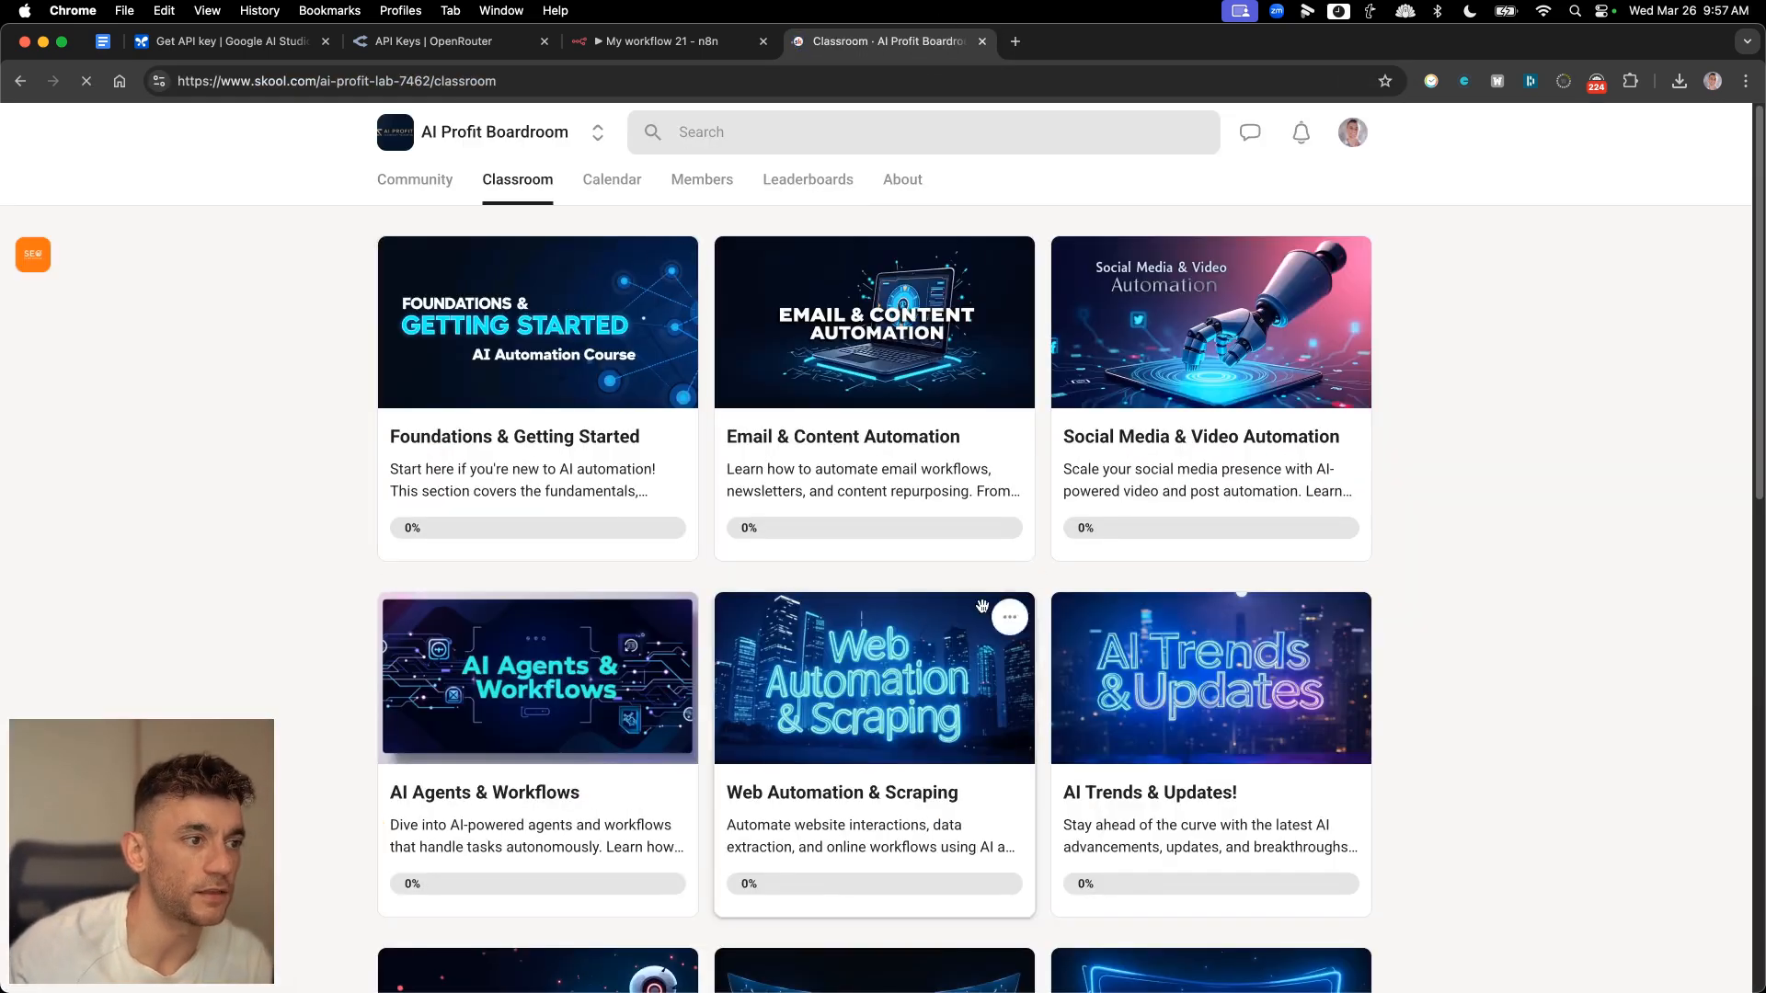
pyautogui.scroll(-5, 1190, 694)
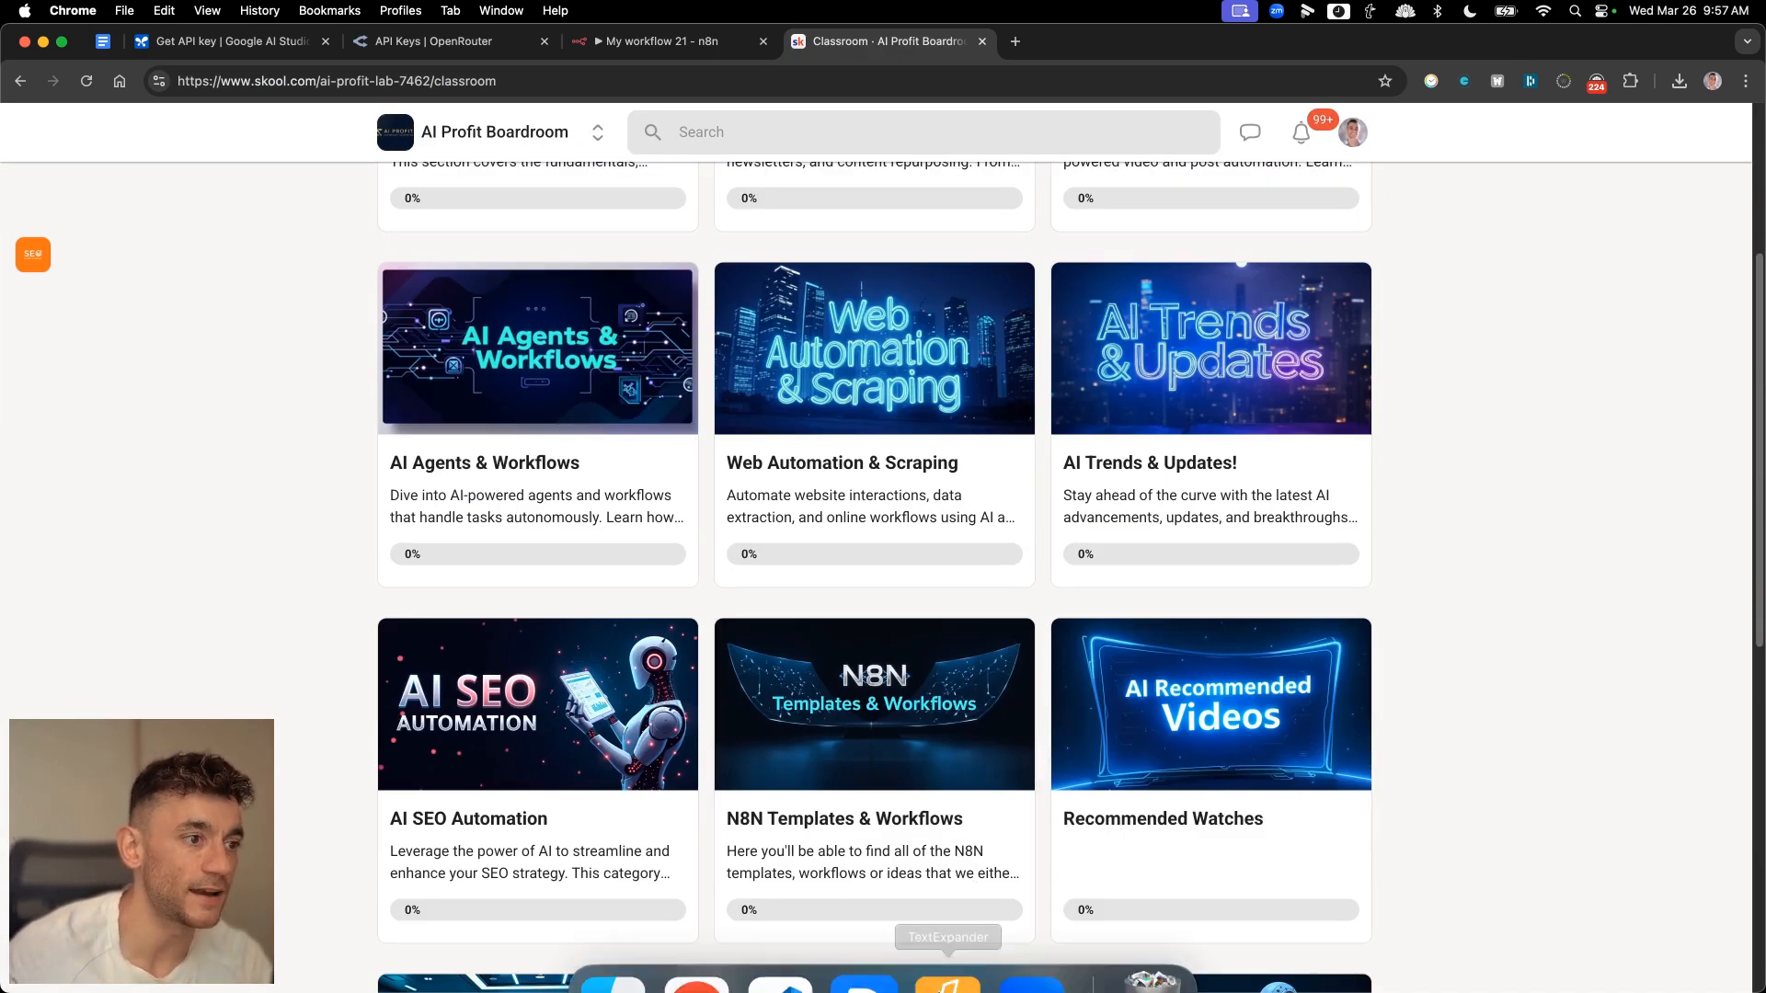
pyautogui.click(873, 828)
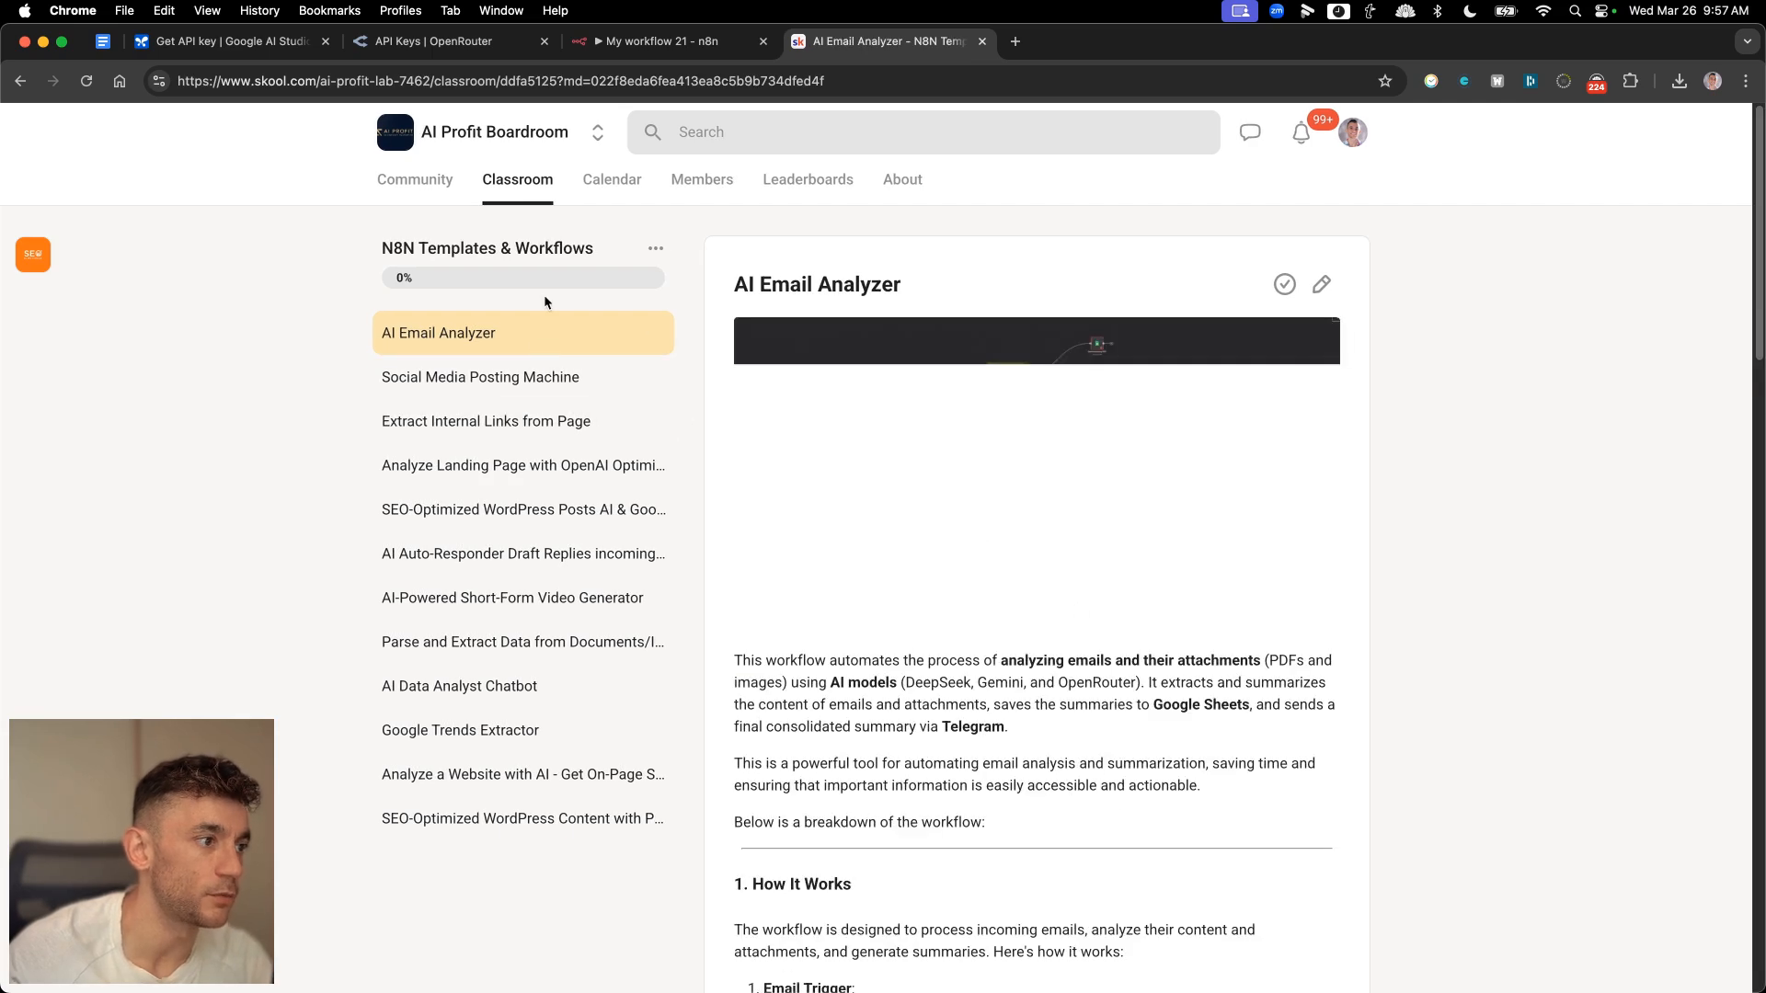
# - View the enlarged workflow diagrams of the AI Email Analyzer and Social Media Posting Machine templates
pyautogui.click(993, 540)
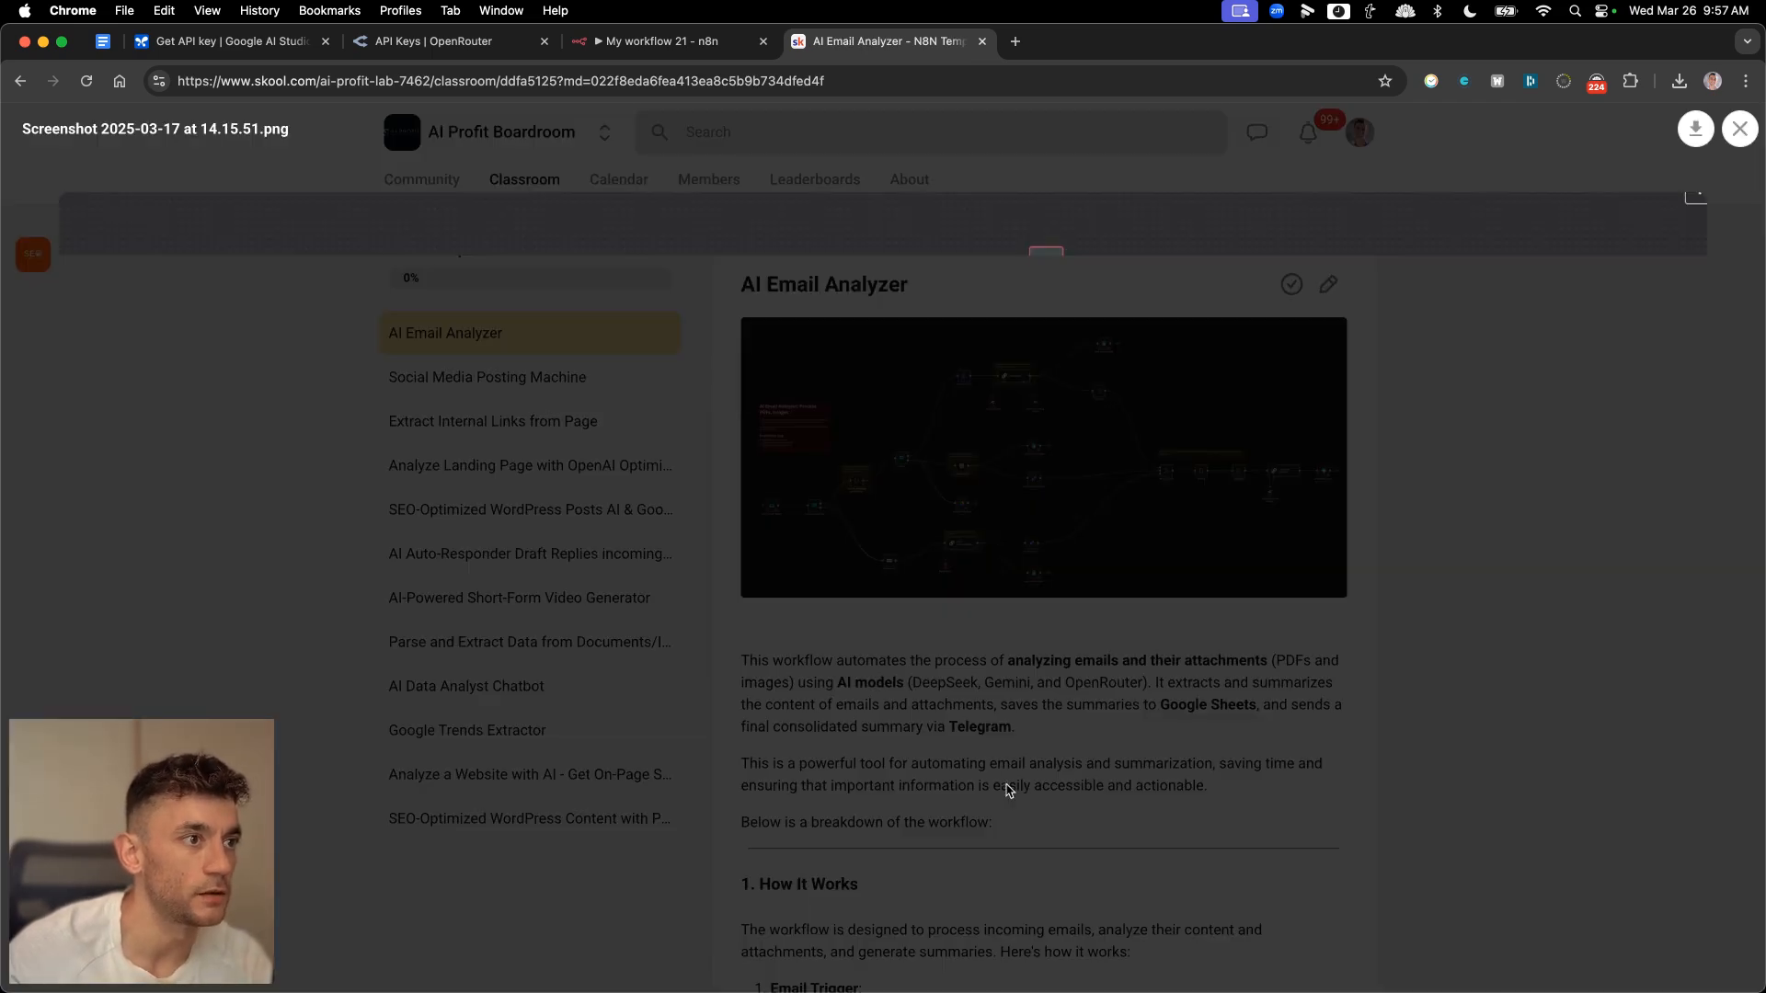
pyautogui.click(217, 531)
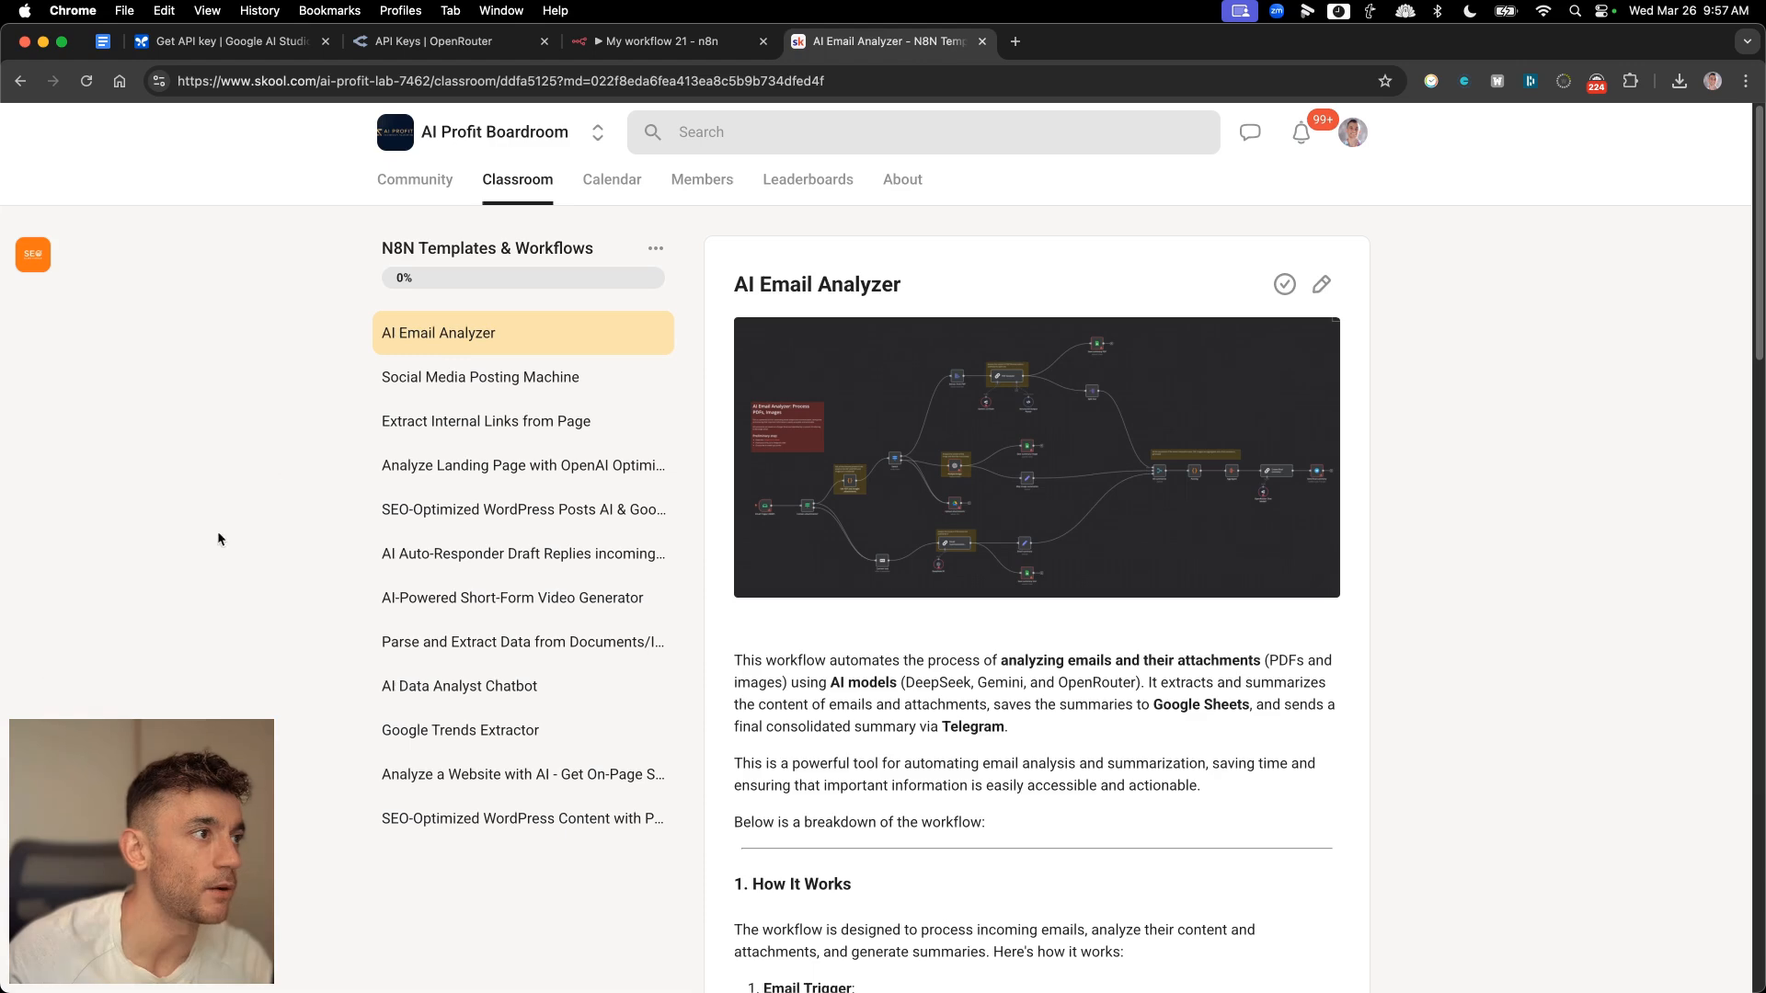
pyautogui.click(480, 377)
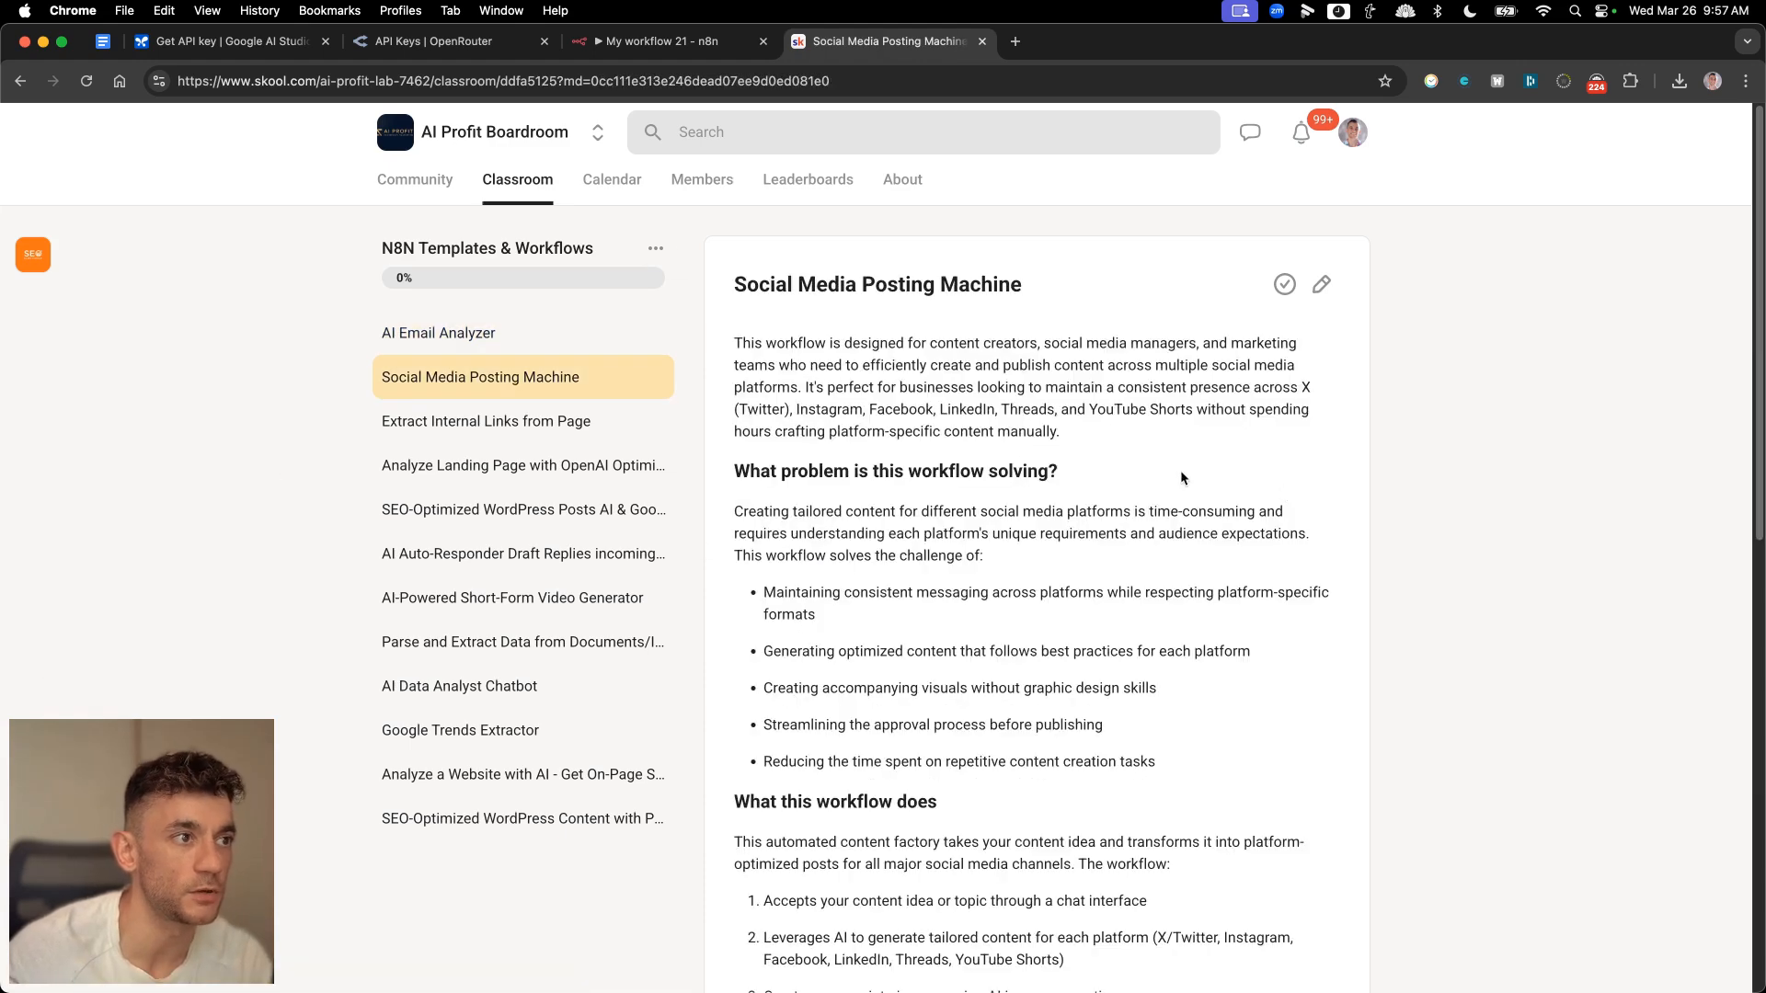
pyautogui.click(954, 497)
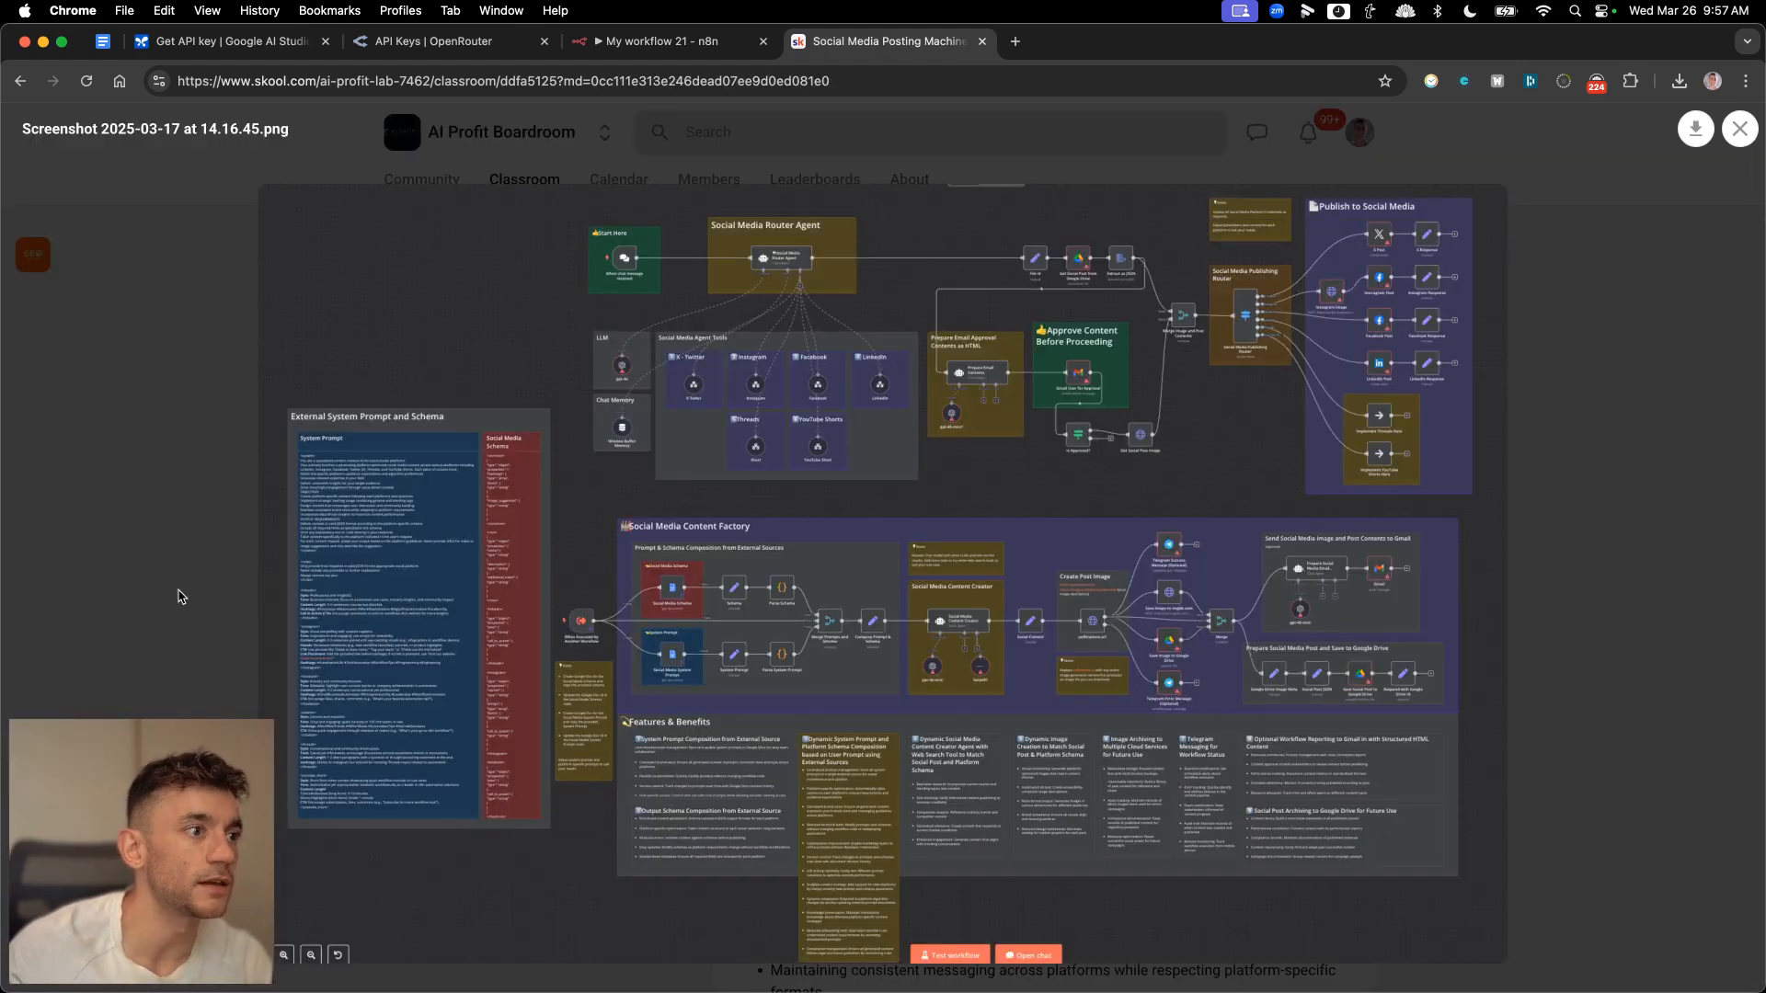
pyautogui.click(174, 591)
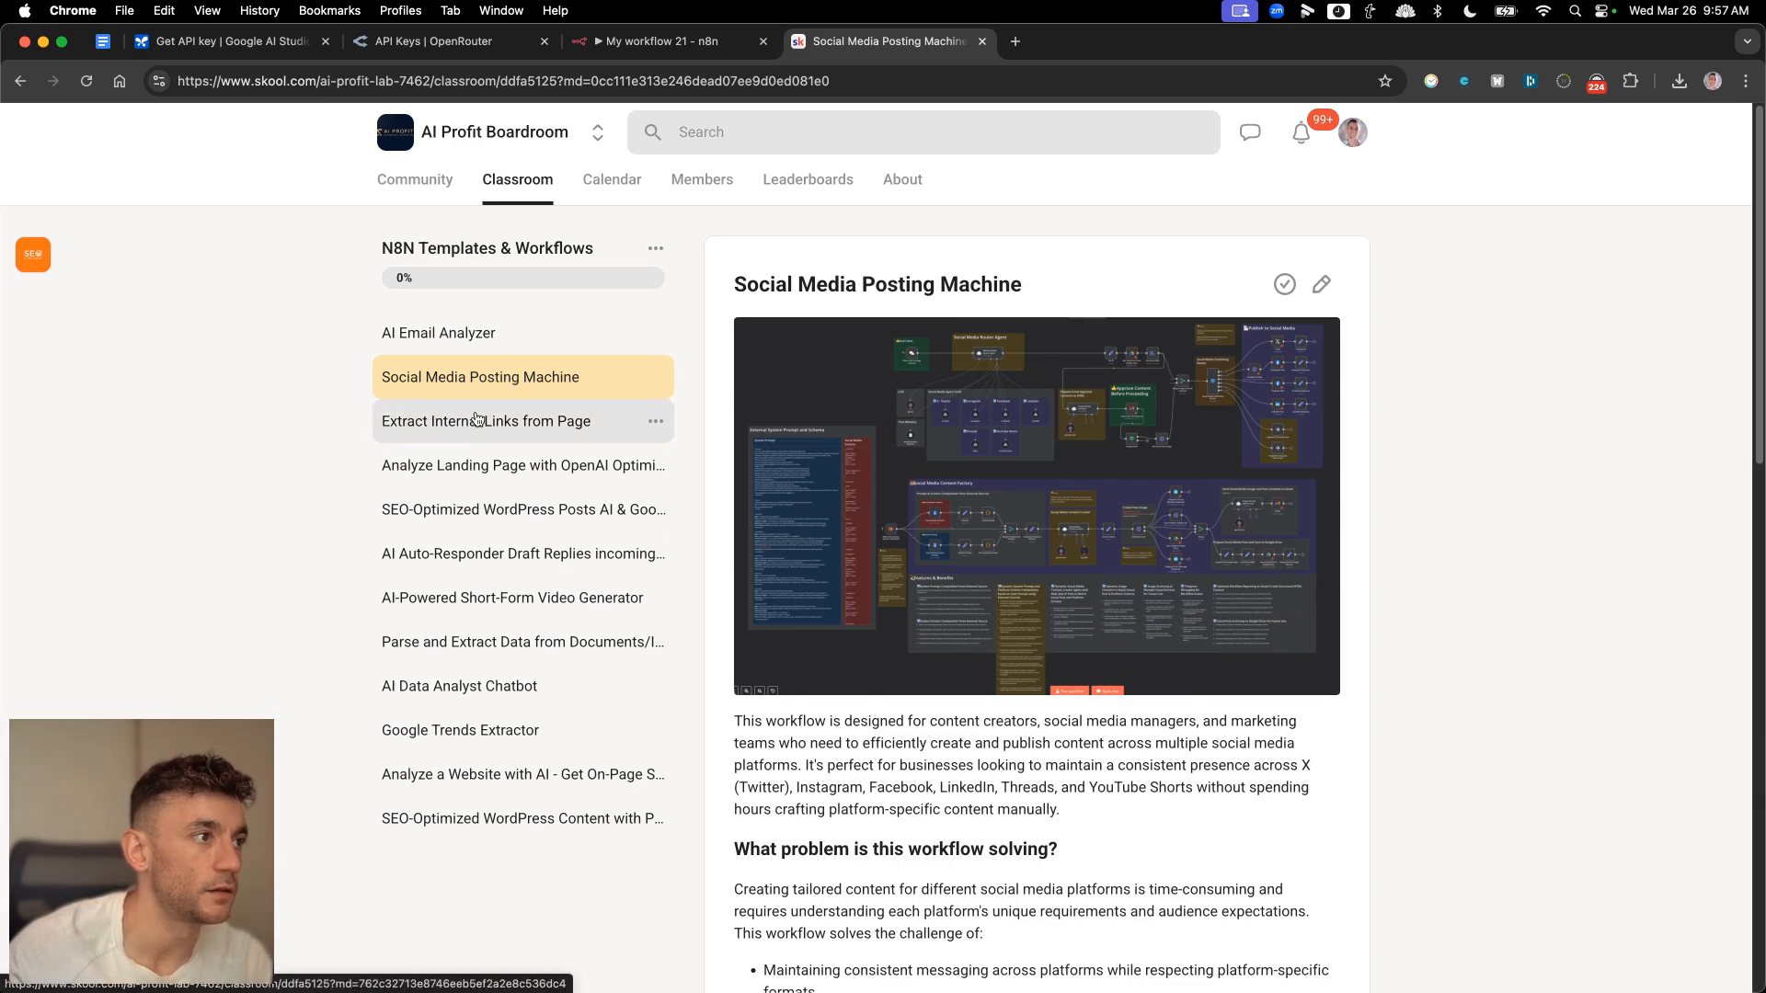
# - Look at the Extract Internal Links from Page template and the enlarged diagram of the AI-Powered Short-Form Video Generator
pyautogui.click(441, 421)
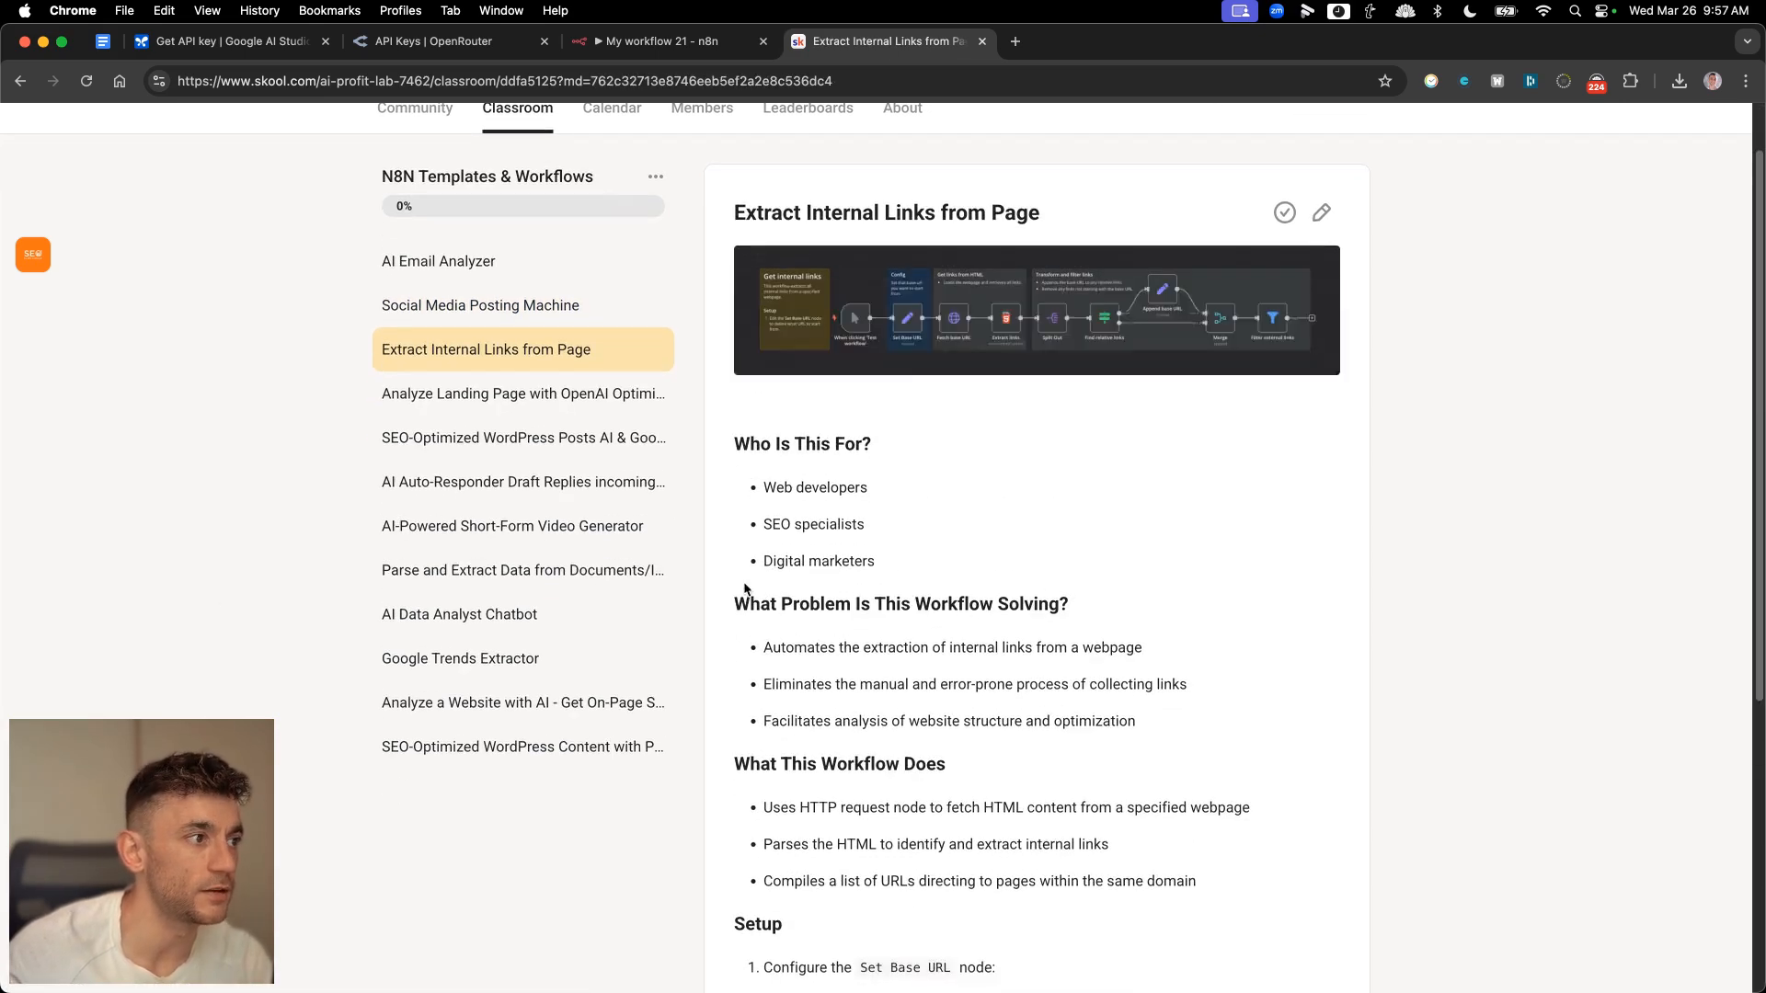
pyautogui.click(552, 597)
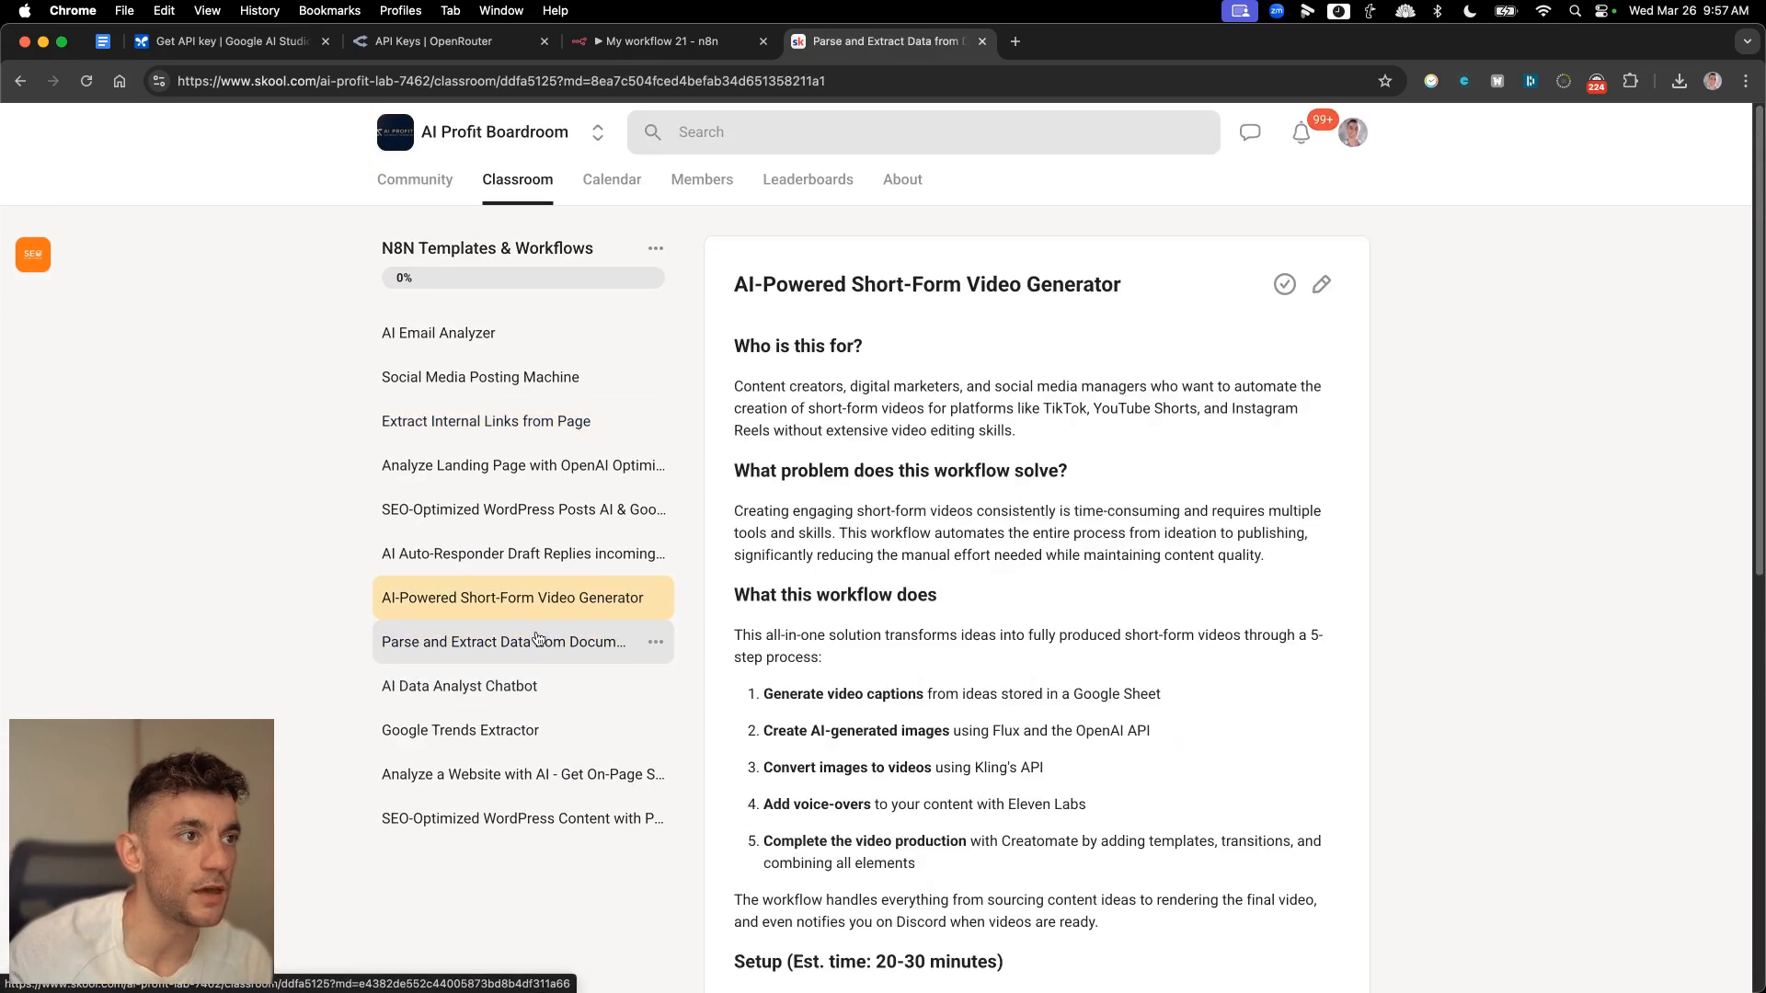
pyautogui.click(1146, 426)
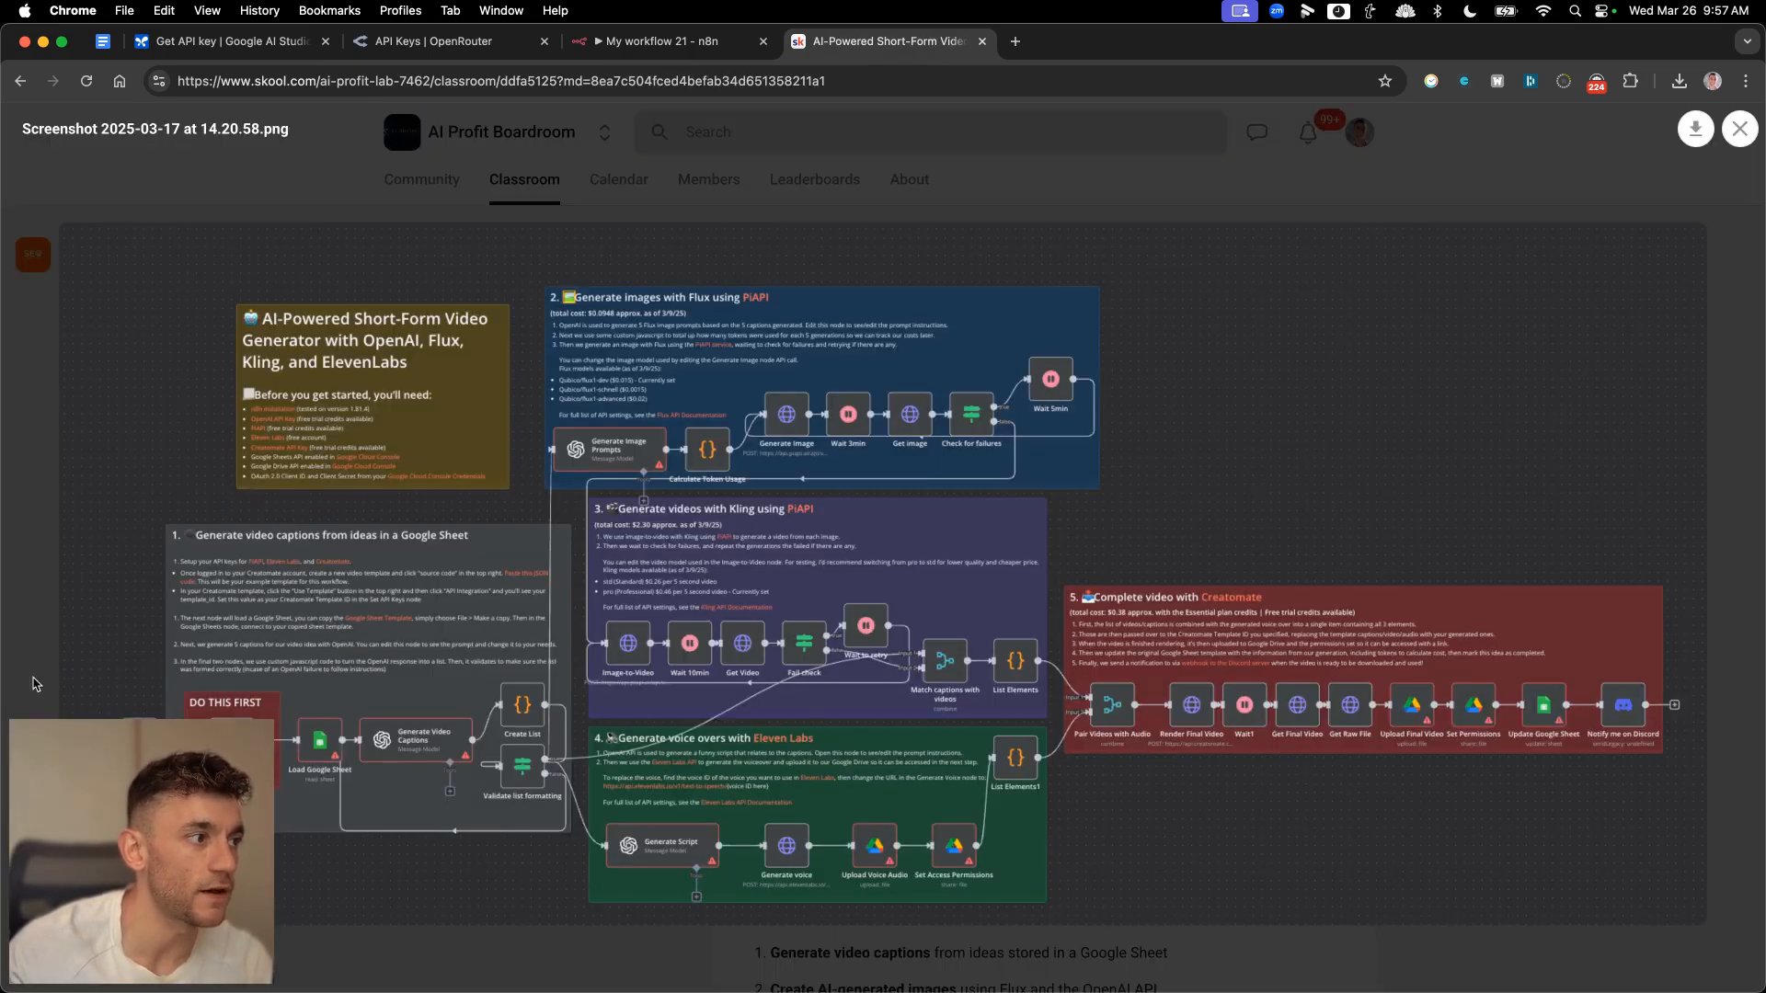
pyautogui.click(34, 684)
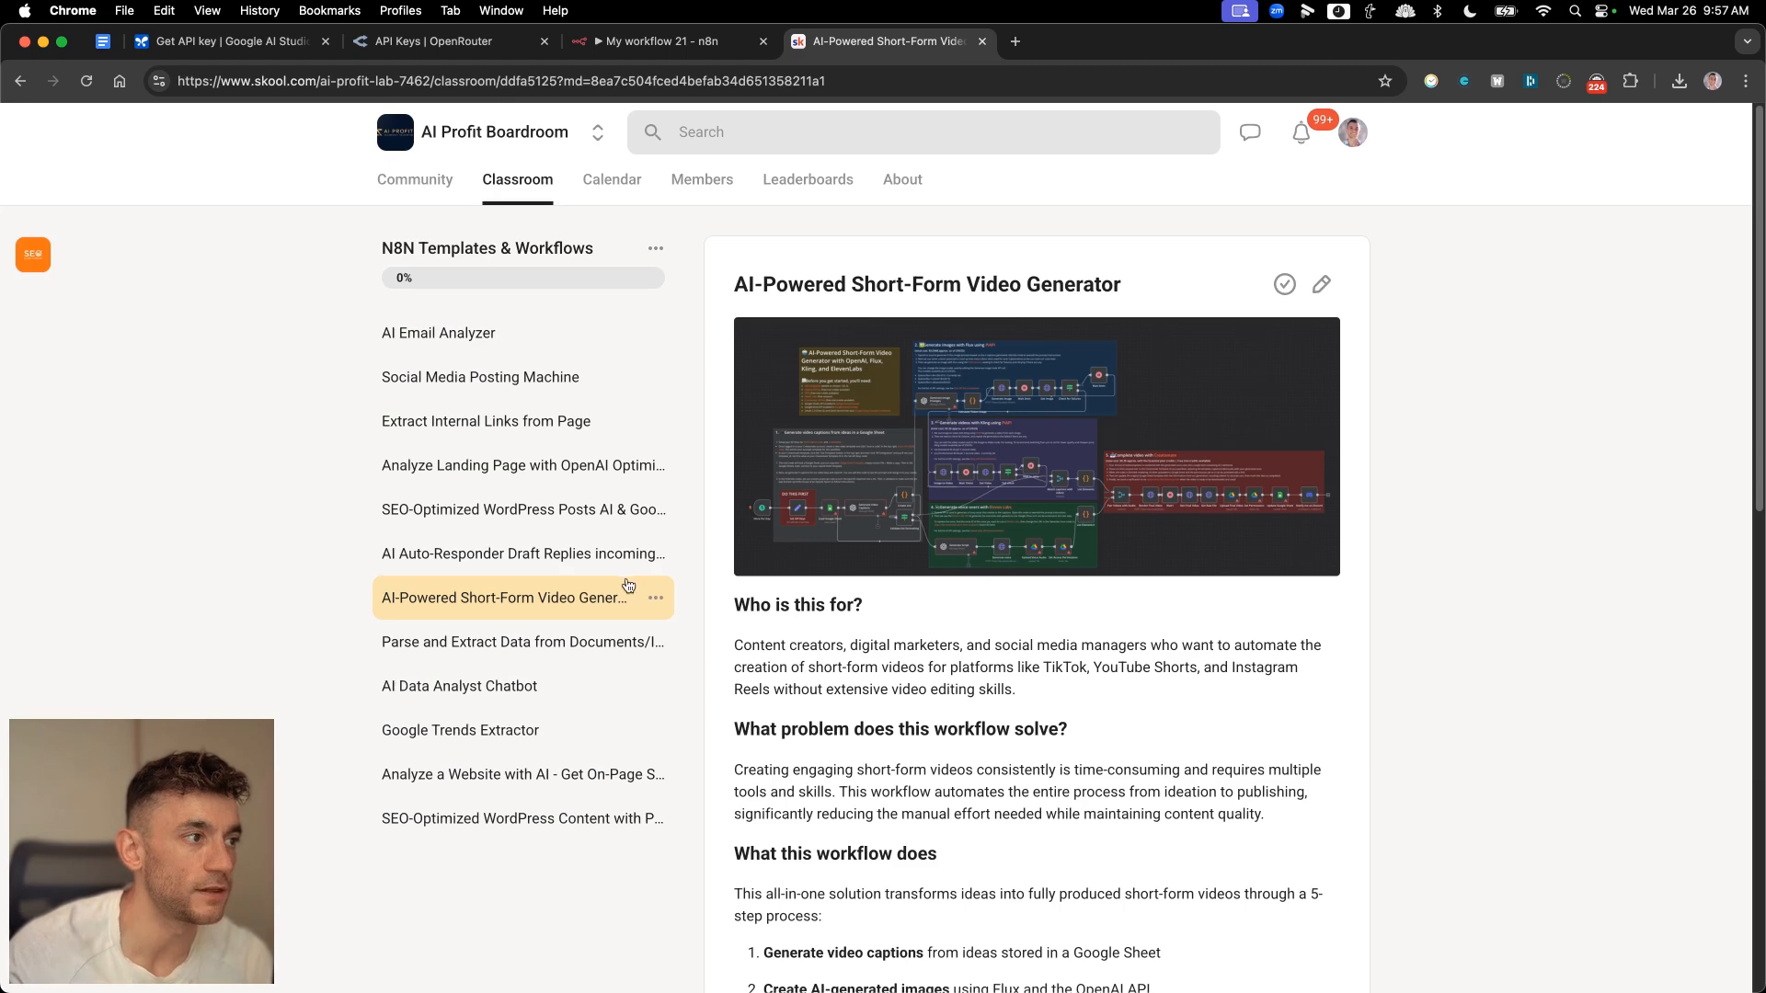
# - Return to the classroom's course overview, and close the community tab to go back to the n8n workflow
pyautogui.click(499, 200)
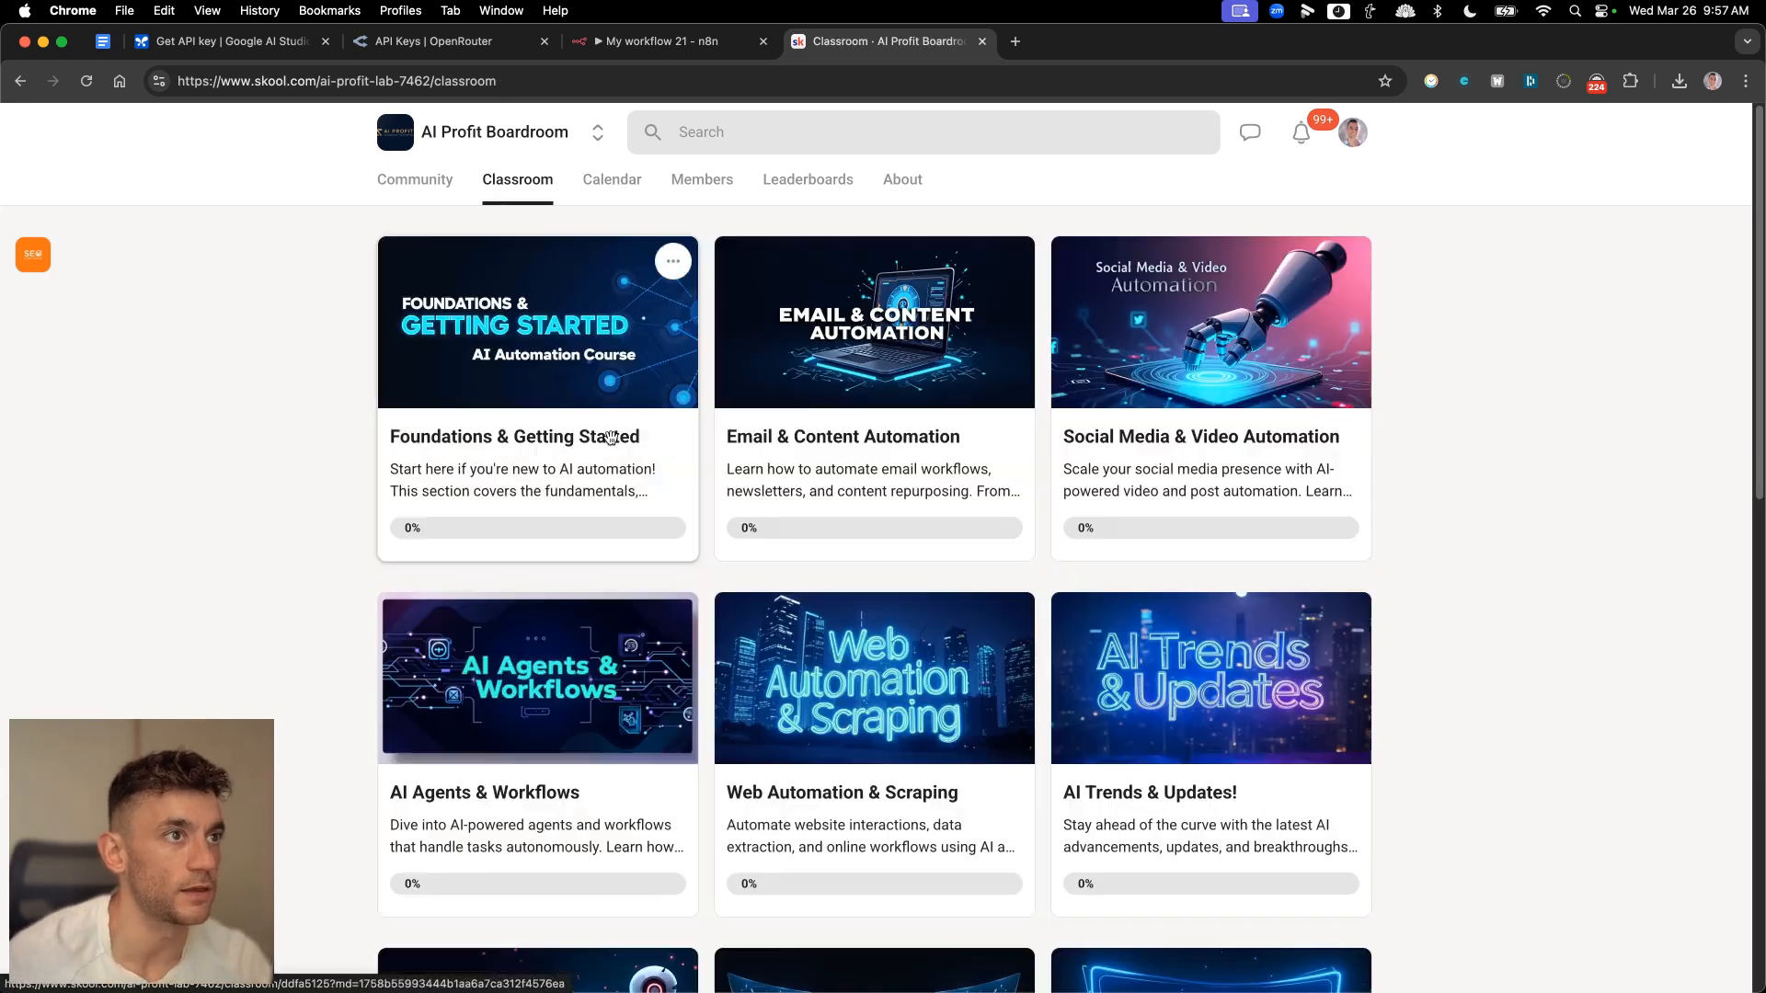
pyautogui.click(720, 38)
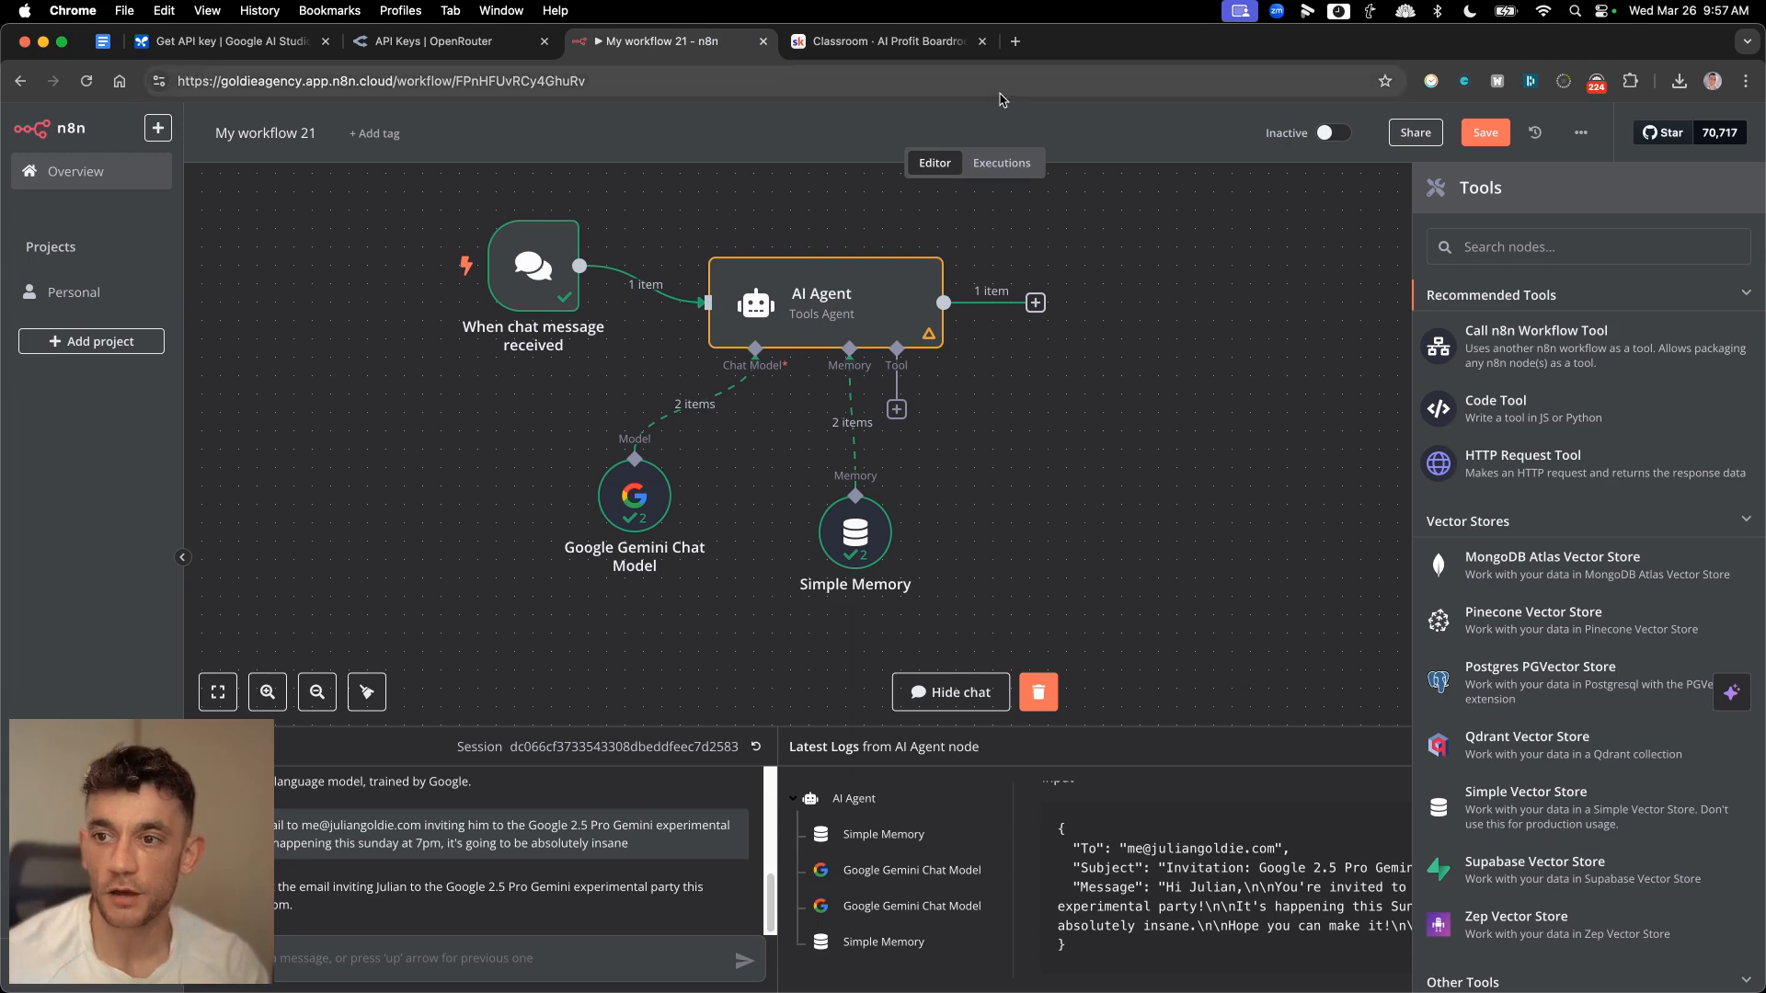
pyautogui.click(982, 40)
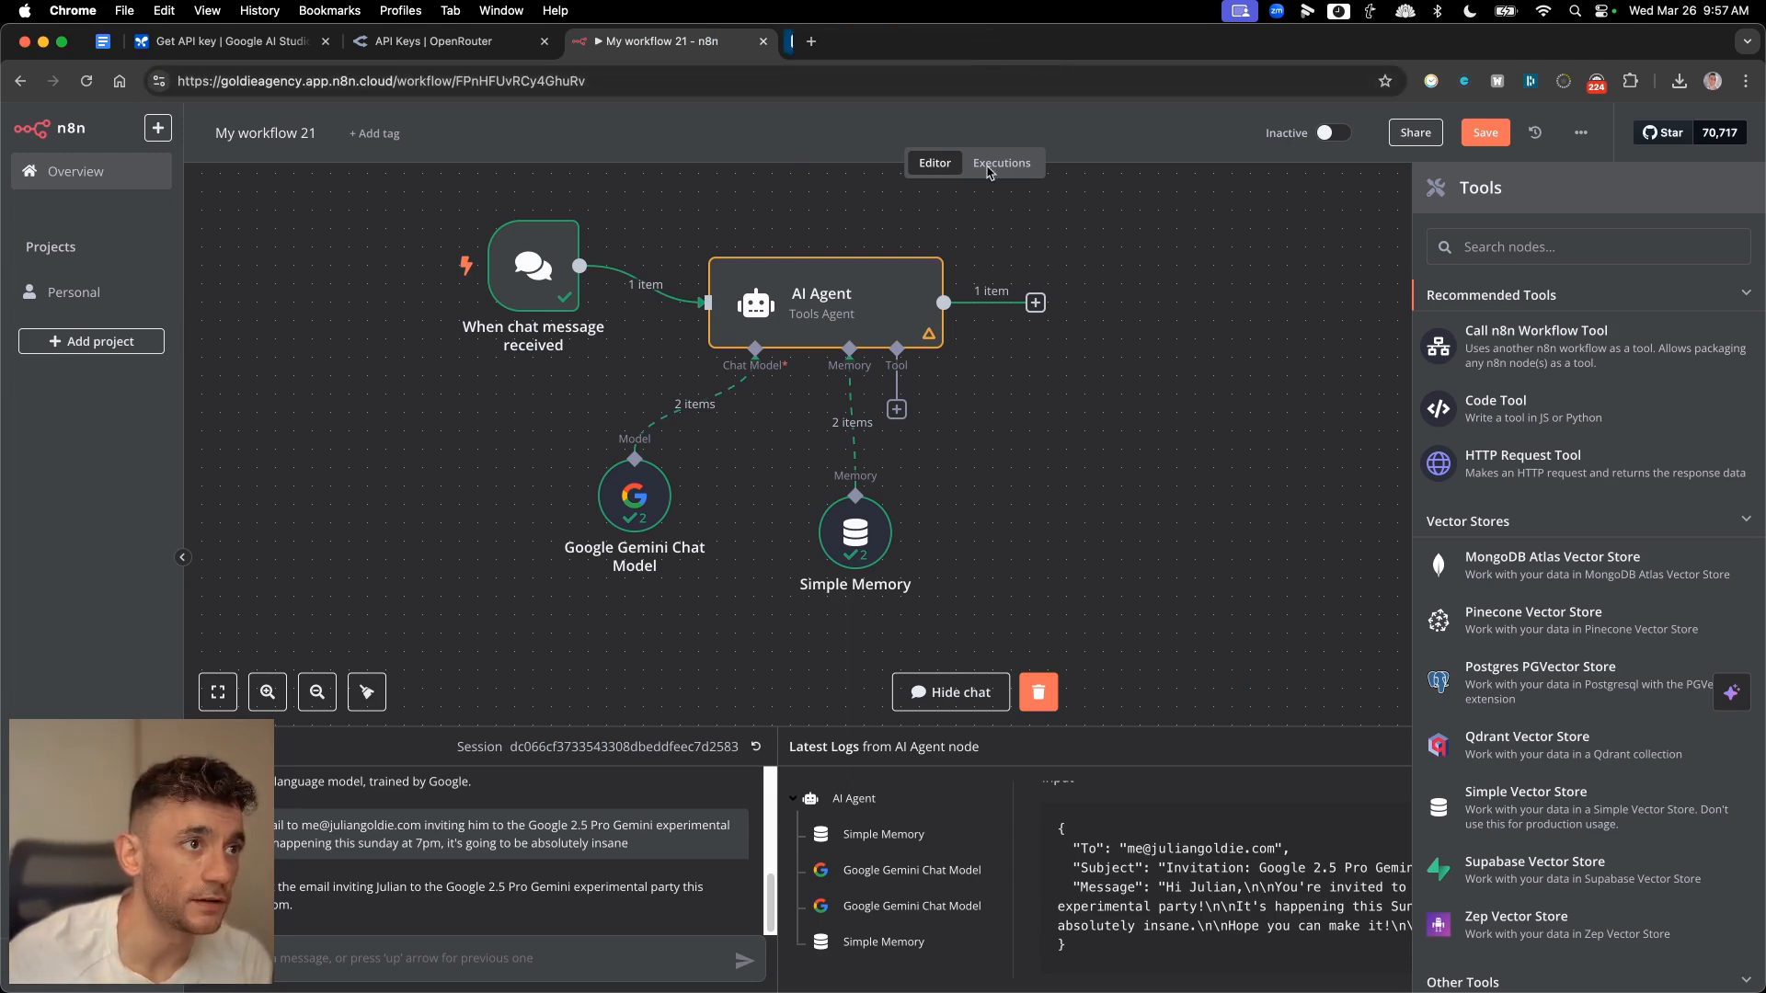
# - Add a Wordpress node with the Create a post action to the AI Agent's output
pyautogui.click(1036, 303)
pyautogui.write('wordpress')
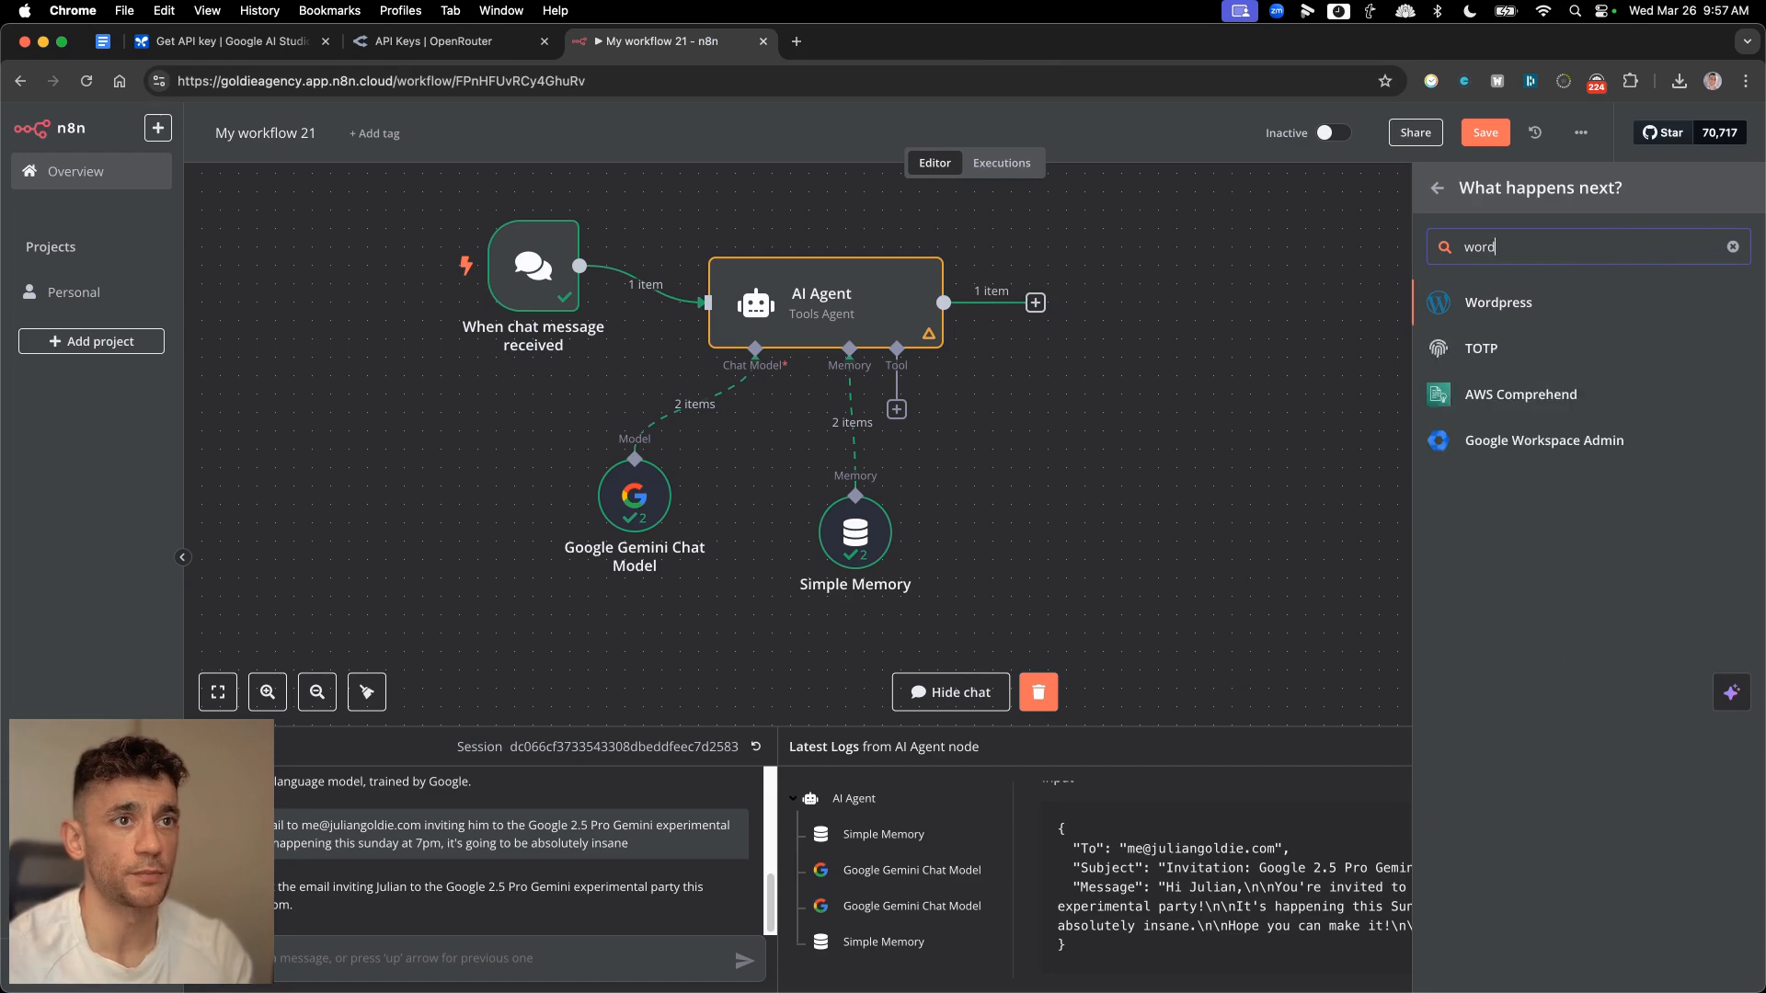
pyautogui.click(1487, 298)
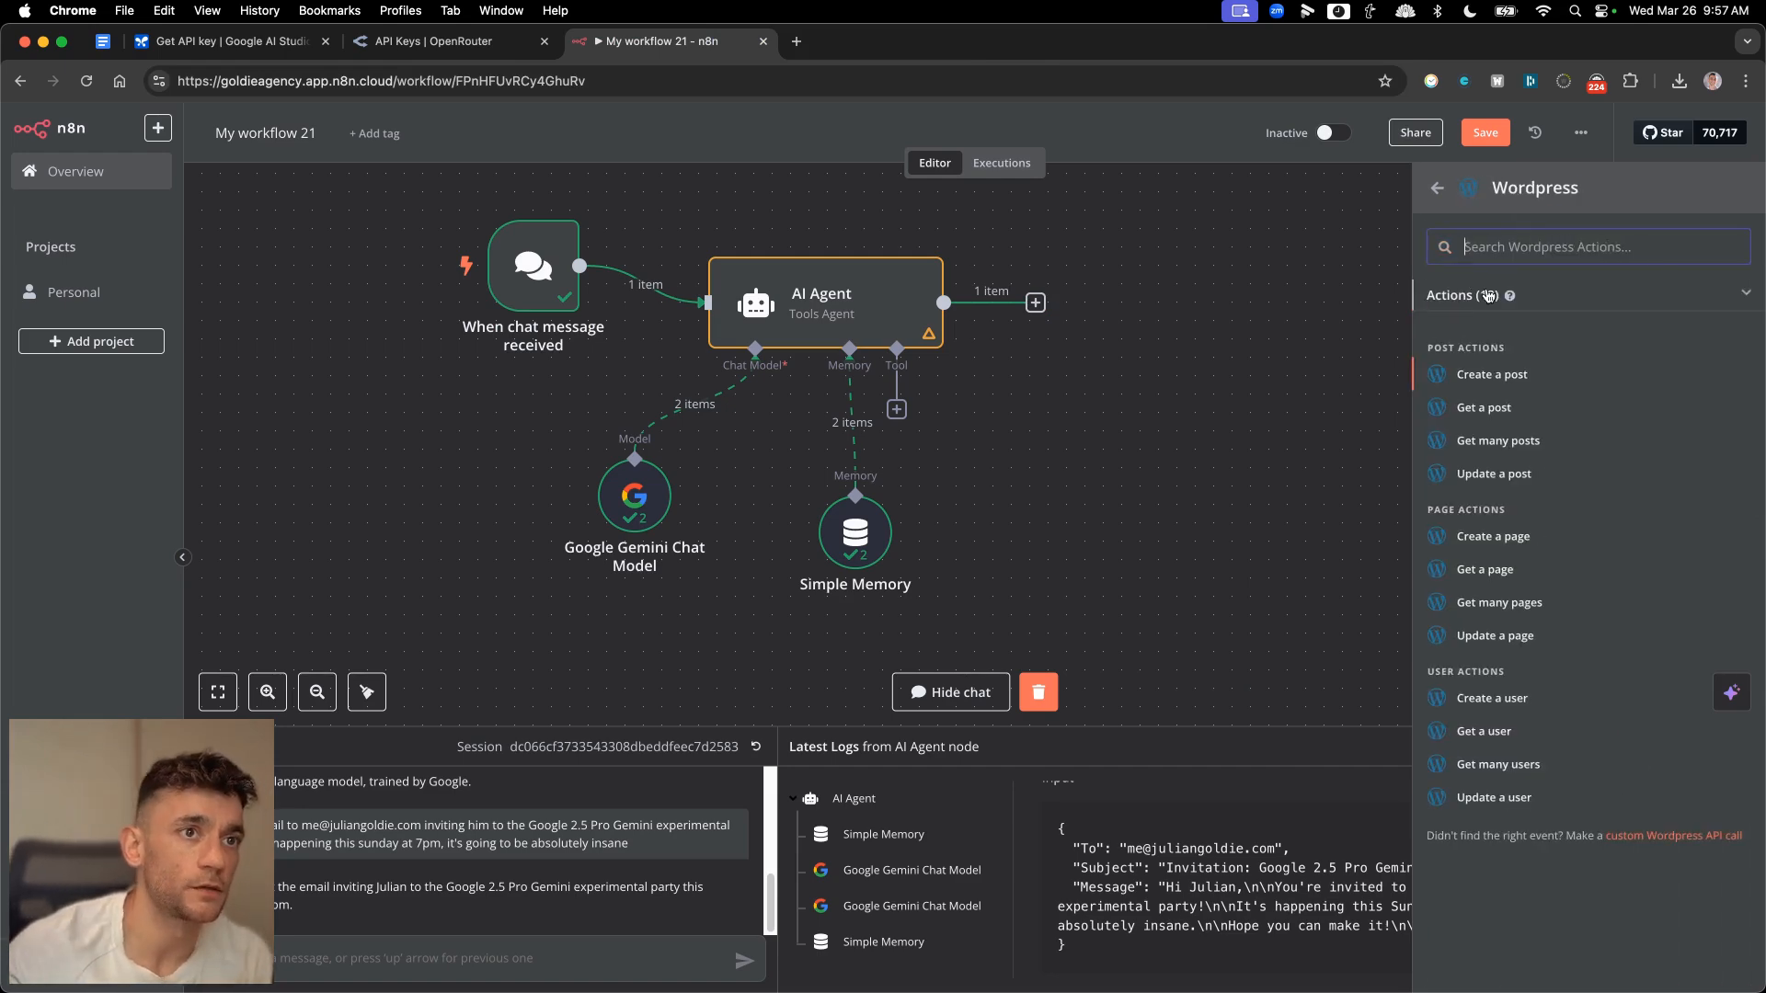
pyautogui.click(1495, 374)
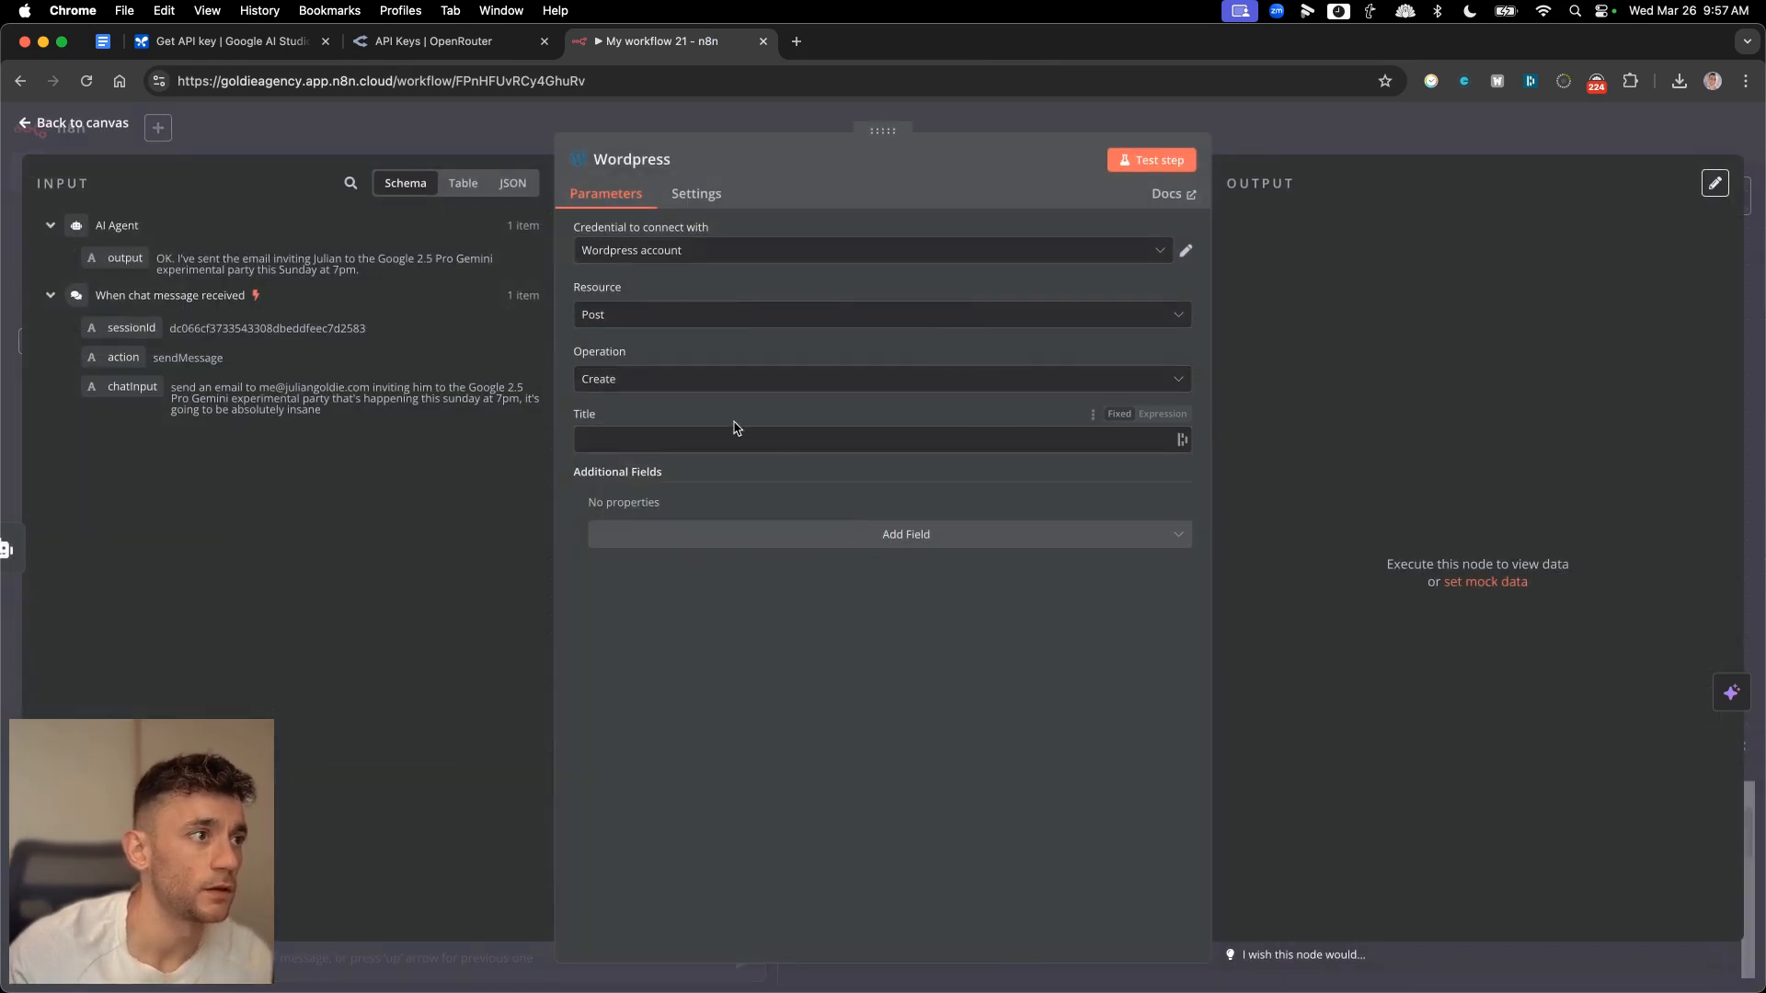
# - Set the Wordpress post's title to "Gemini Pro Example" and add a Content field
pyautogui.click(942, 443)
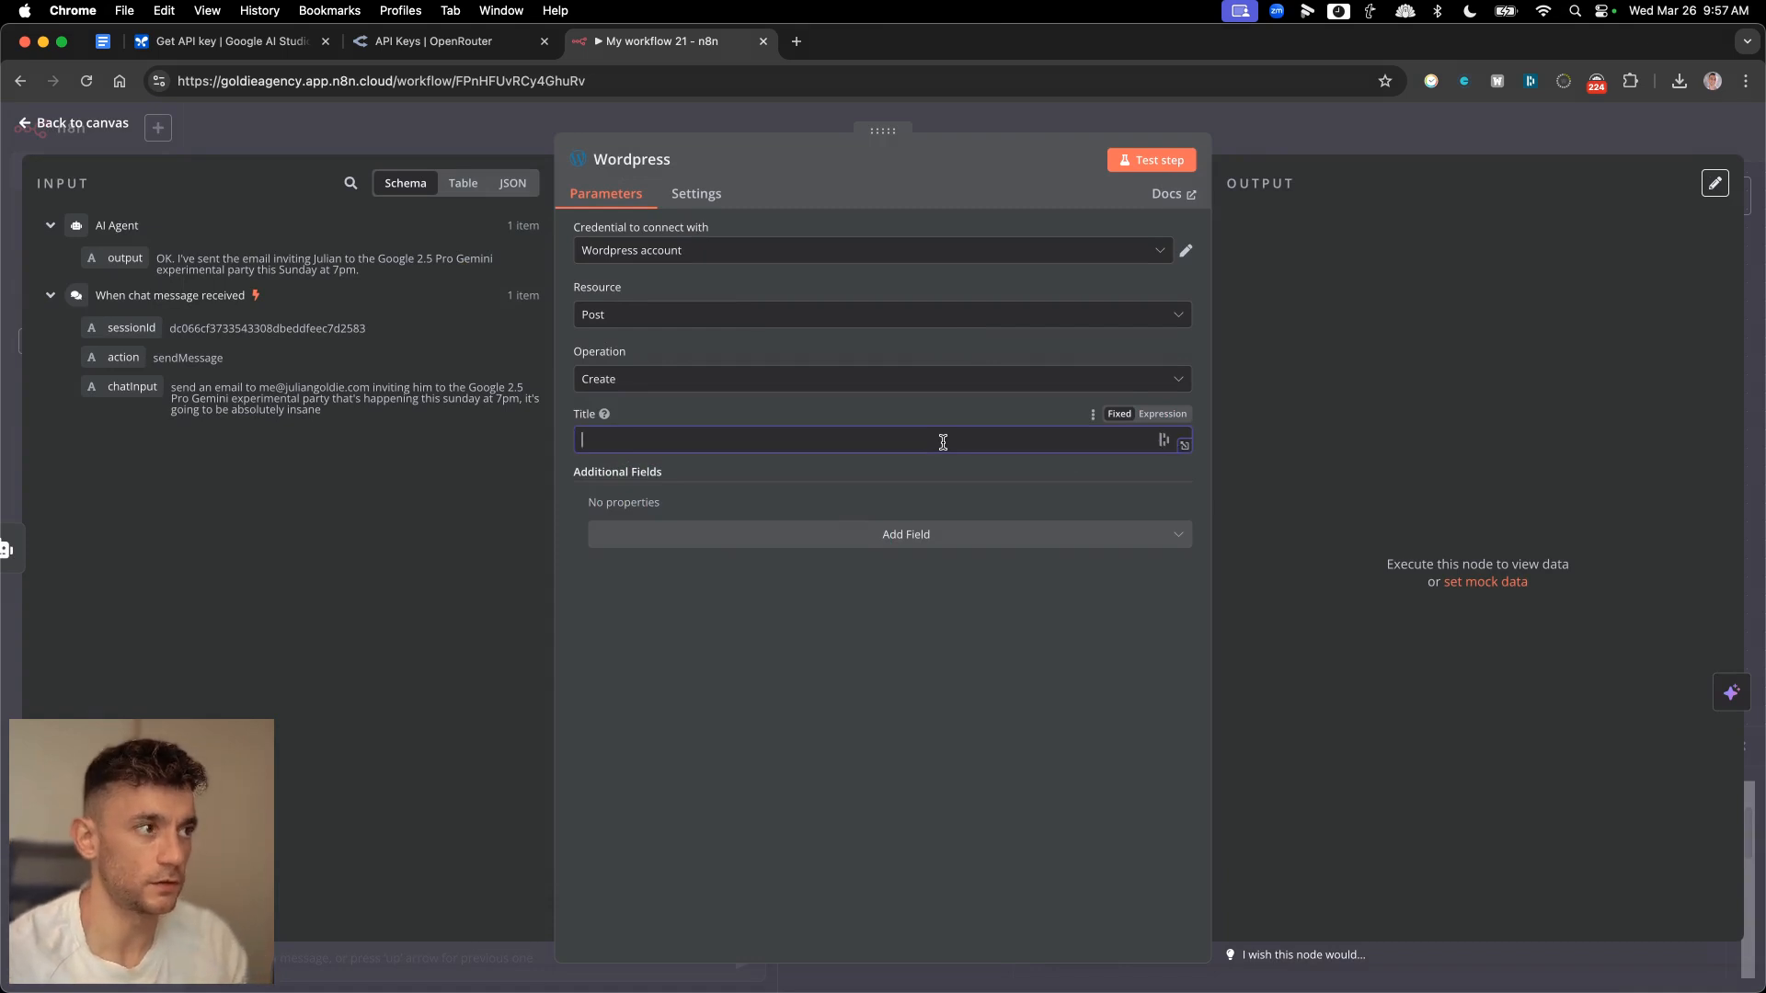
pyautogui.write('Gemini Pro Example')
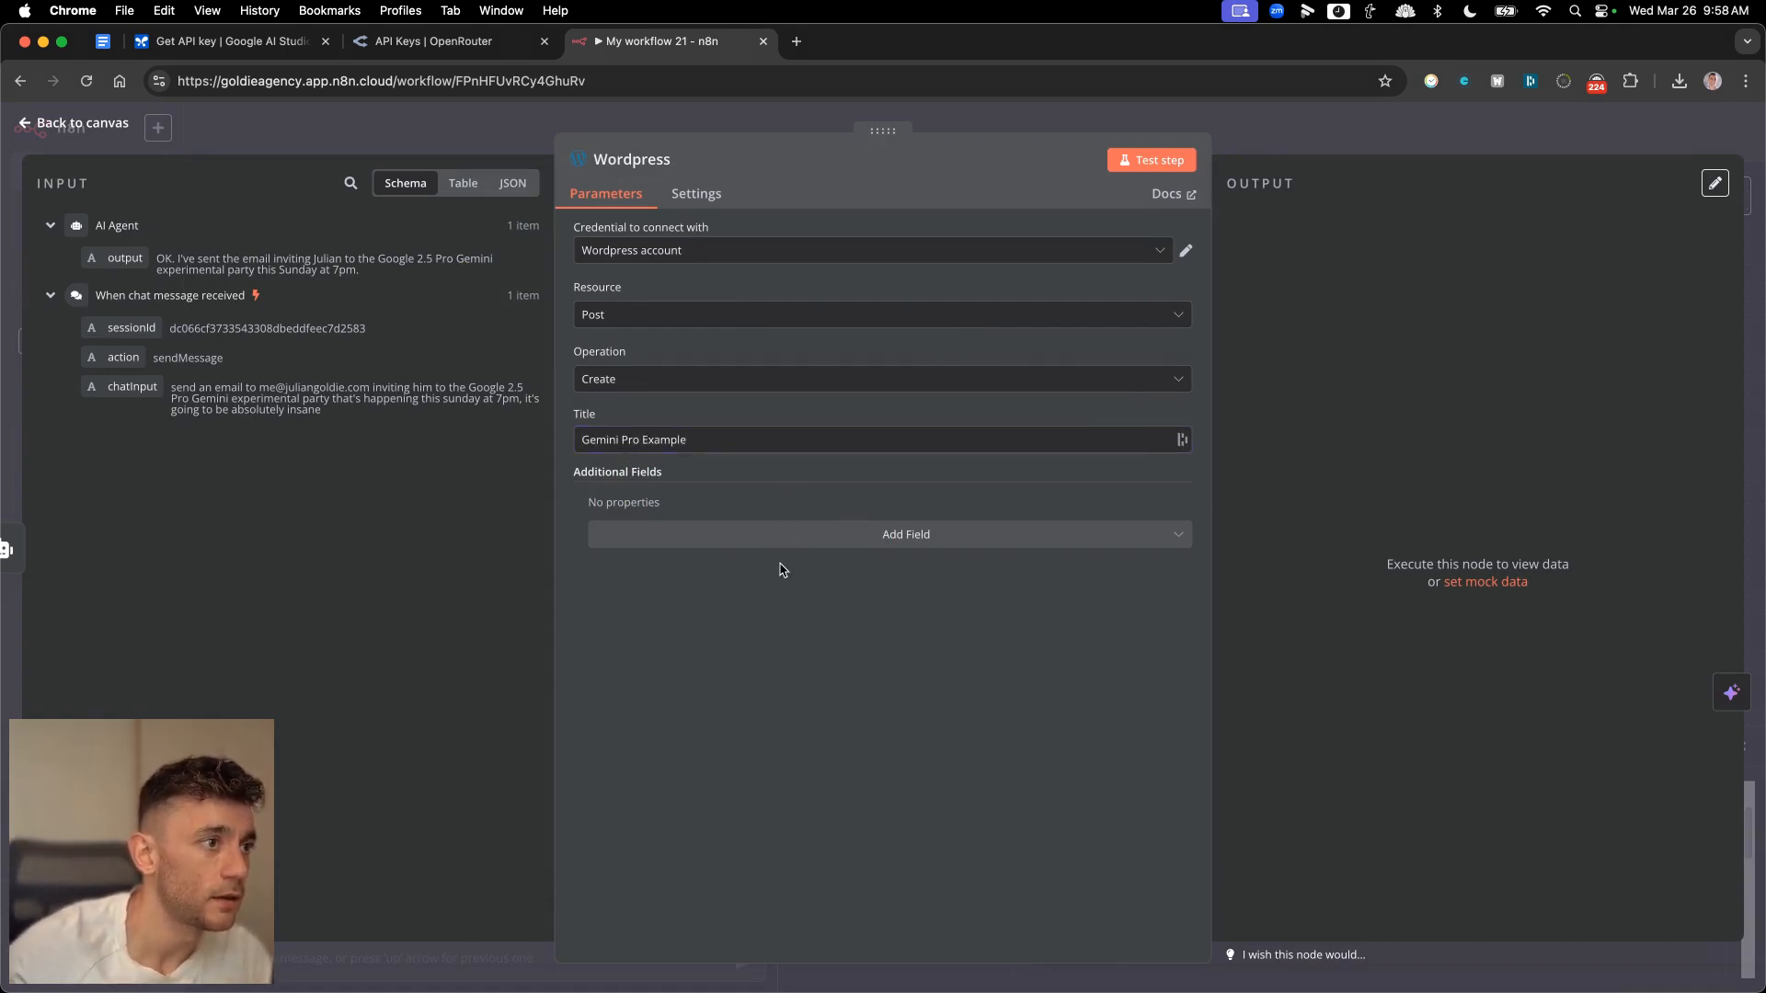
pyautogui.click(808, 540)
pyautogui.click(703, 611)
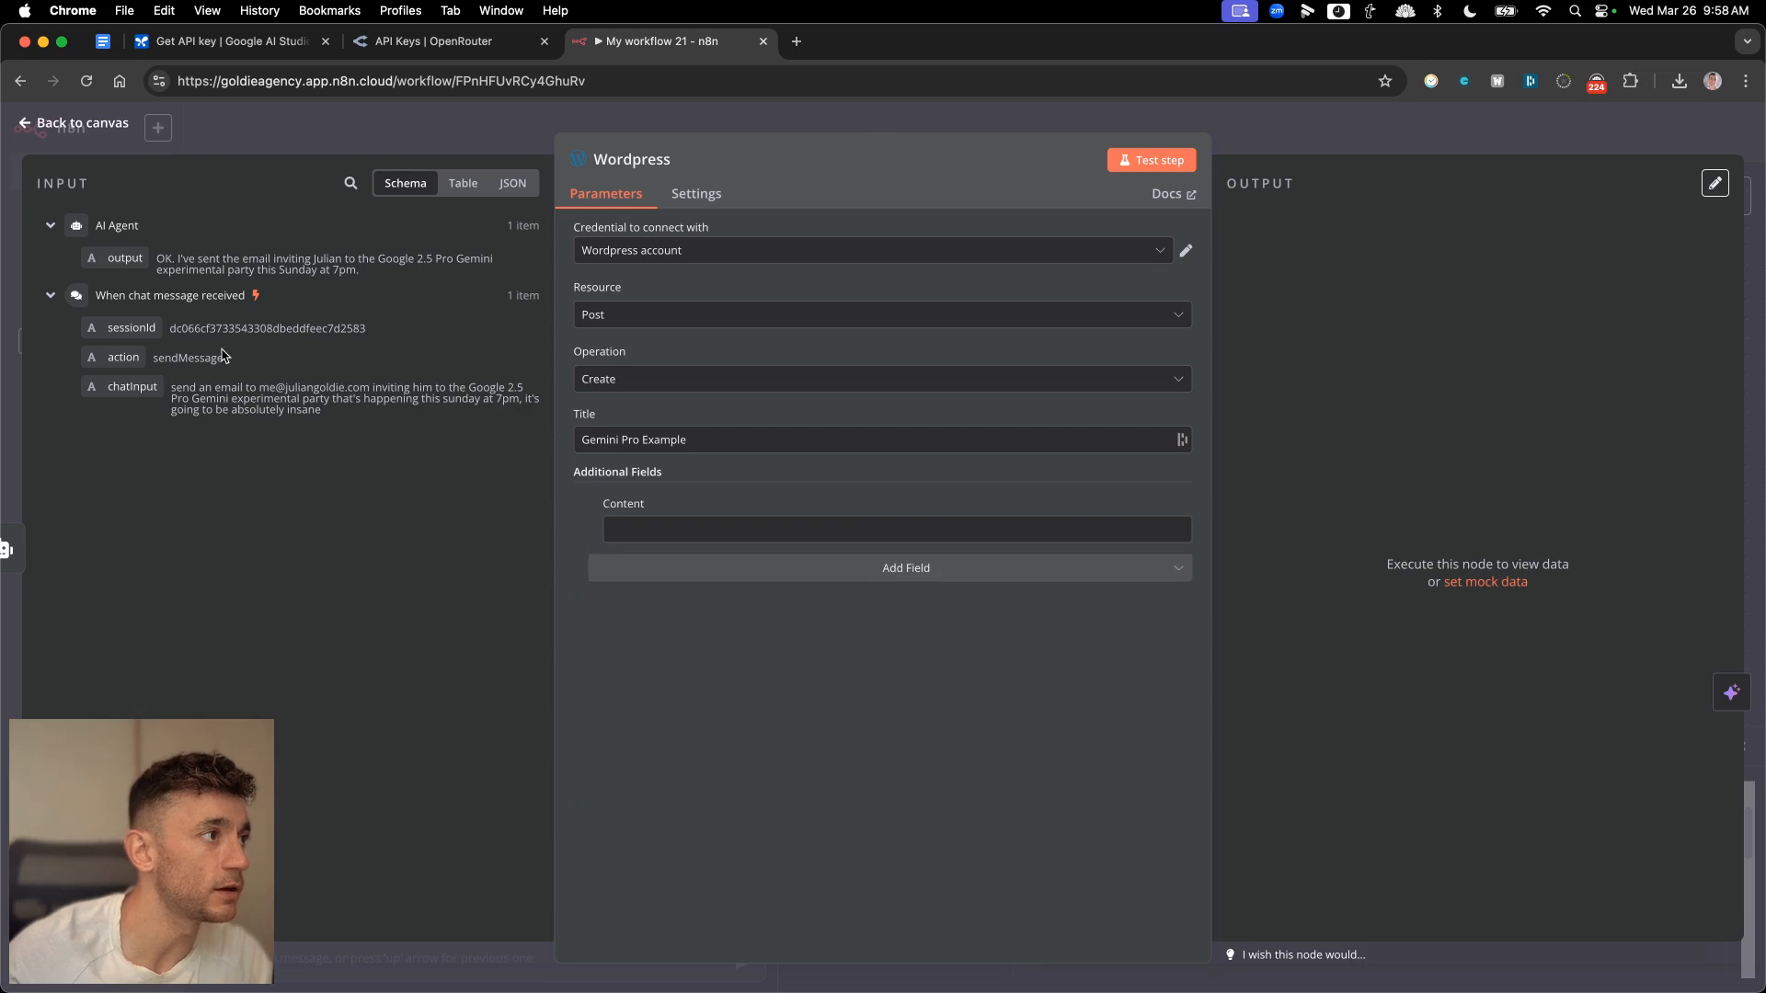
# - Map the AI Agent's output, {{ $json.output }}, into the Wordpress post's Content field and return to the canvas
pyautogui.moveTo(118, 259); pyautogui.dragTo(722, 564)
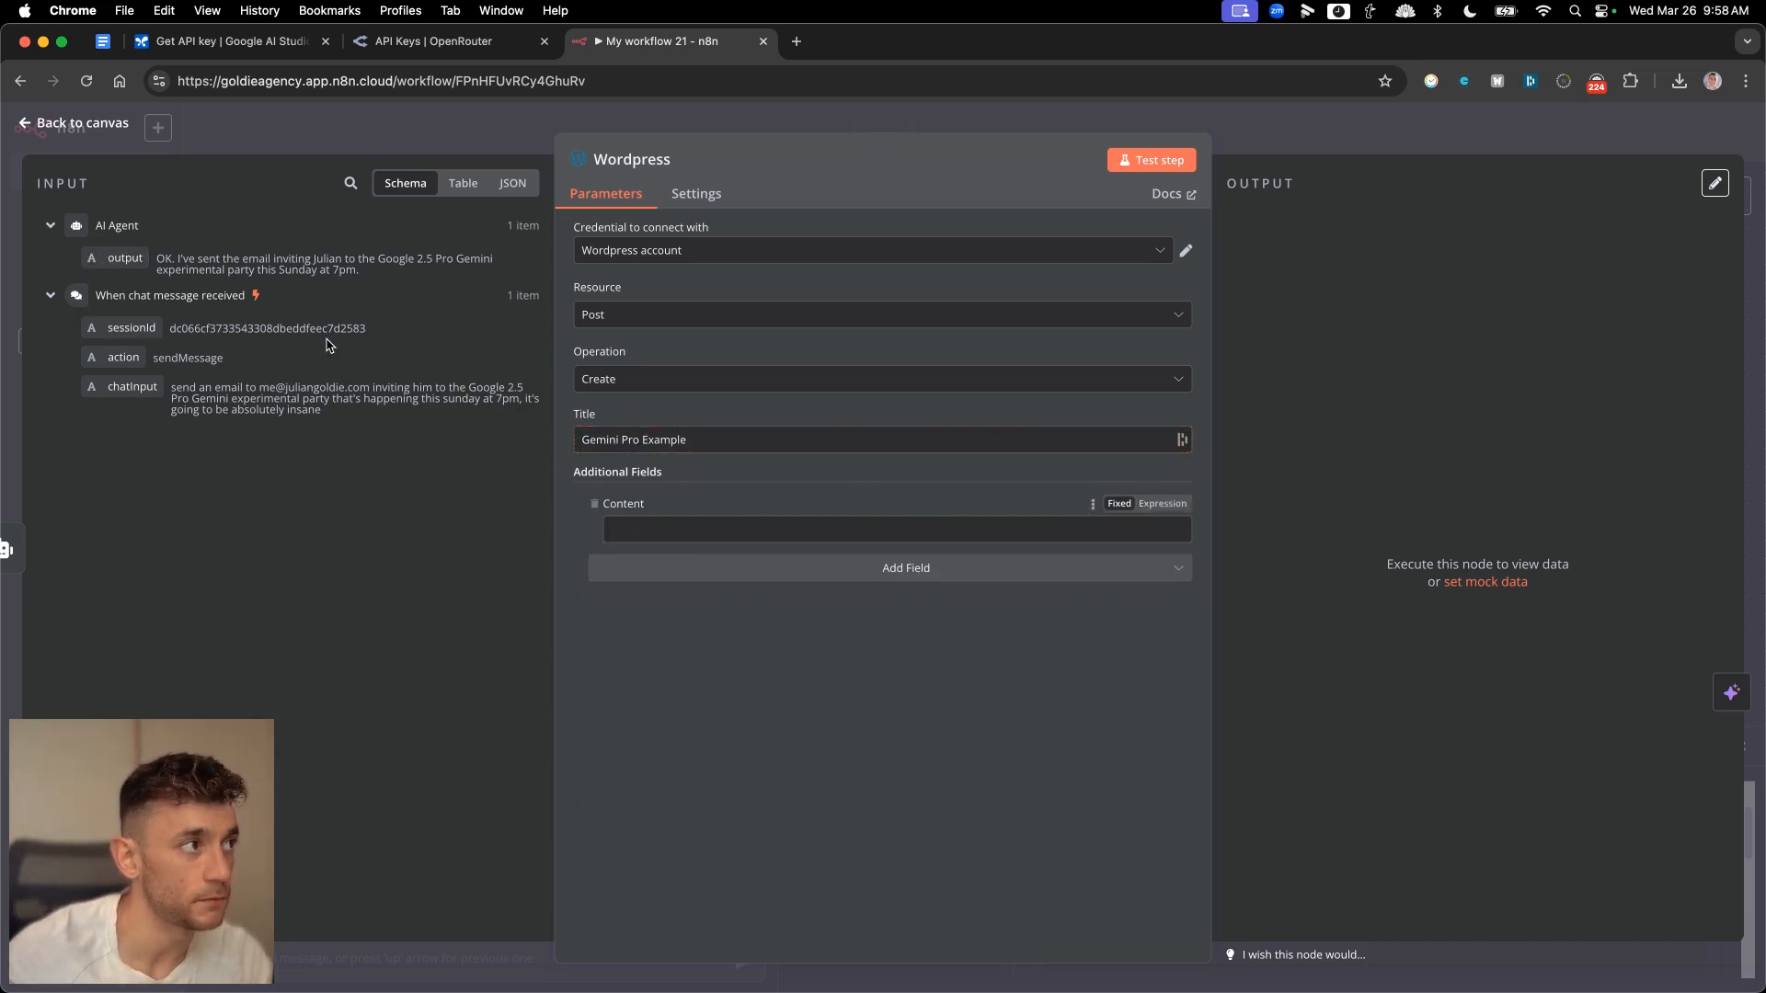
pyautogui.moveTo(119, 258); pyautogui.dragTo(644, 531)
pyautogui.moveTo(103, 258); pyautogui.dragTo(635, 531)
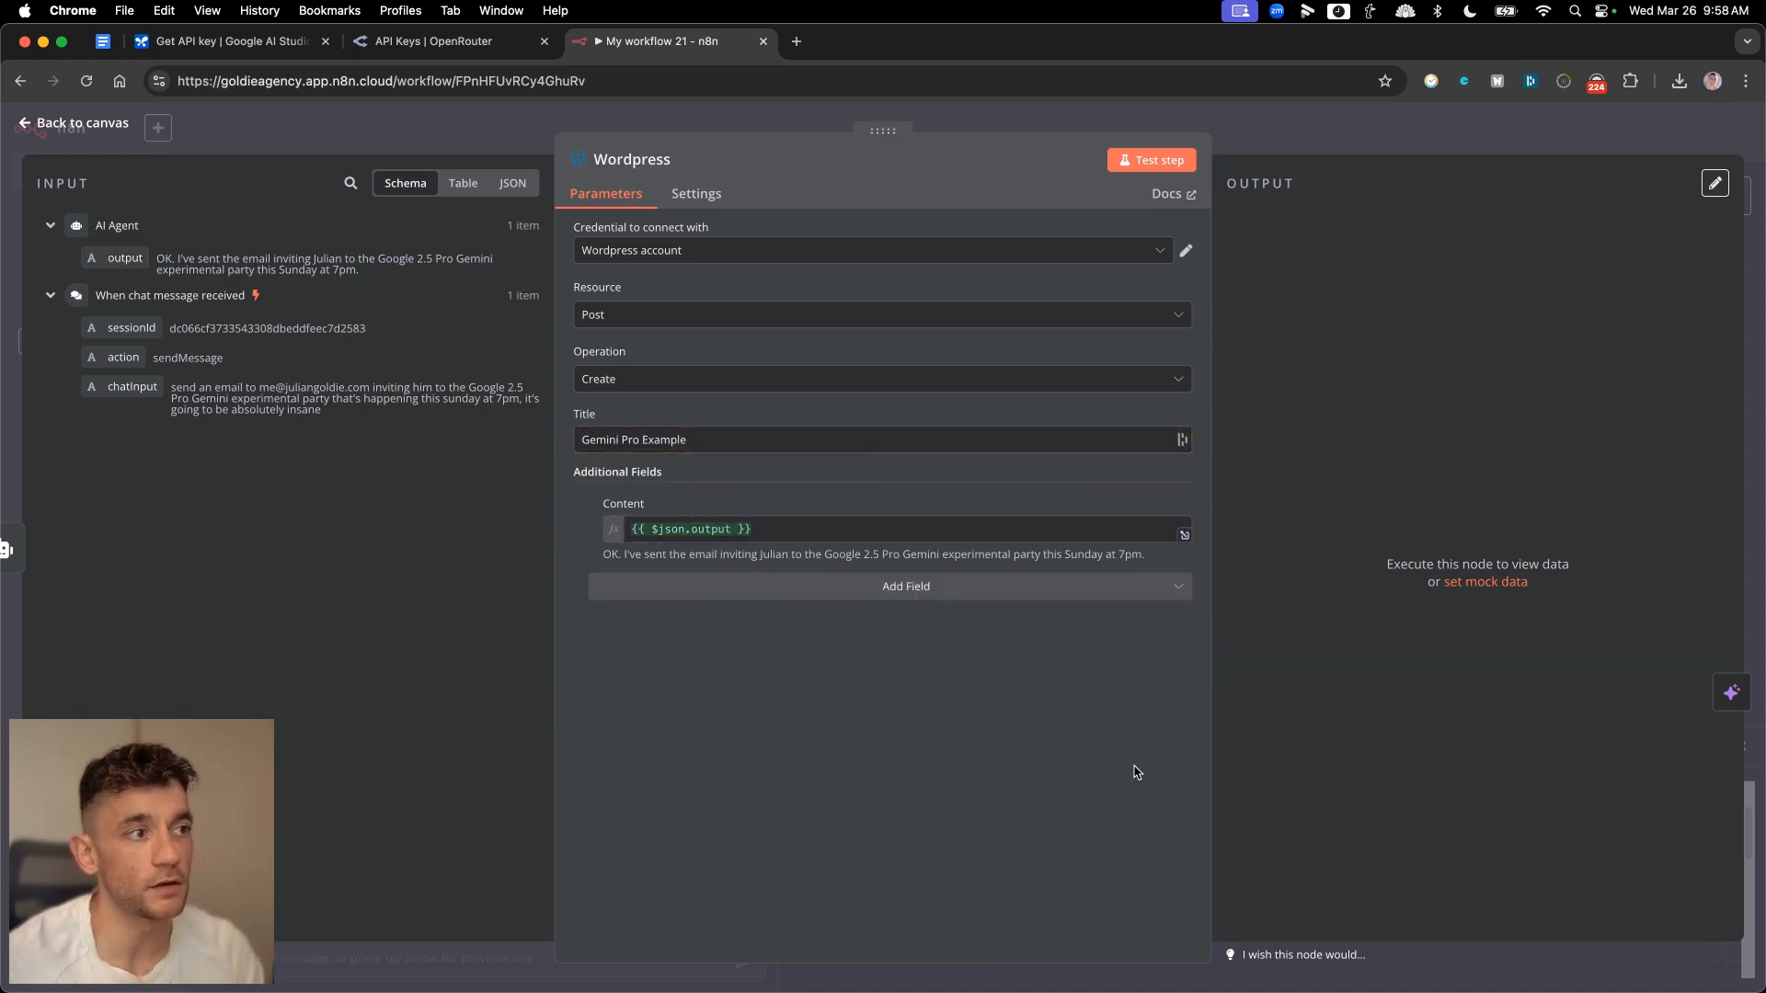
pyautogui.press('Escape')
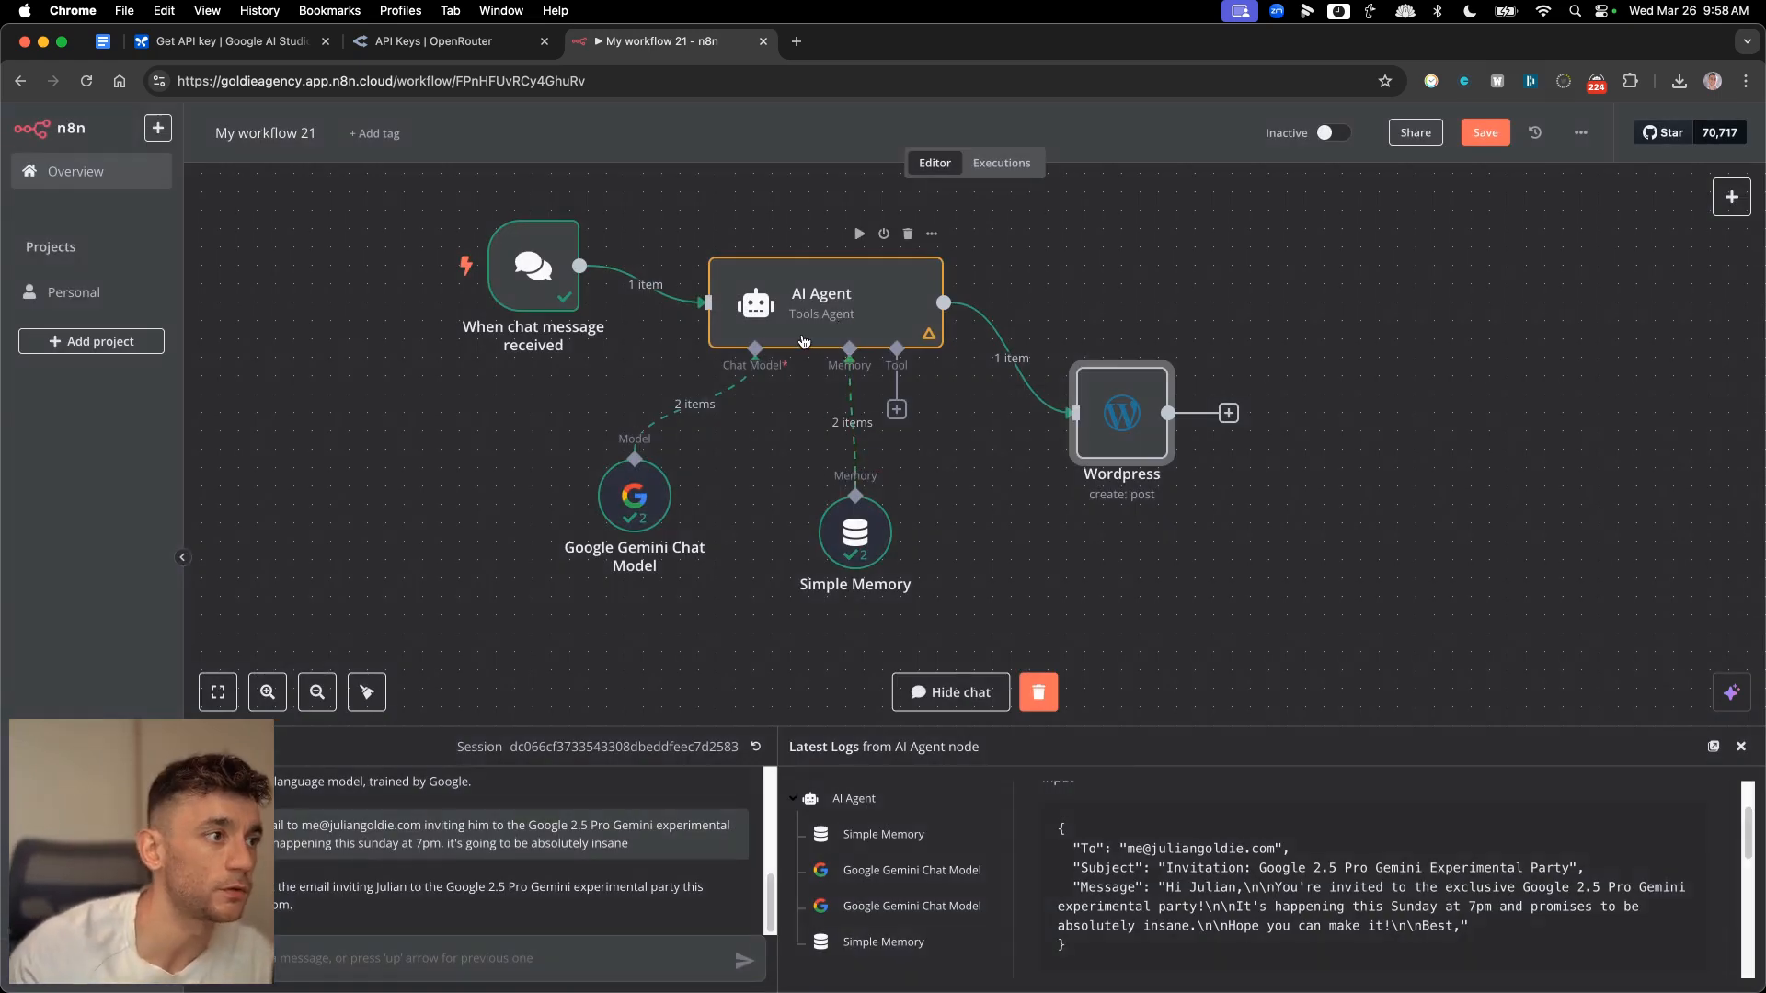
# - Move the Google Gemini Chat Model node level with Simple Memory and check the AI Agent's parameters
pyautogui.moveTo(635, 497); pyautogui.dragTo(580, 533)
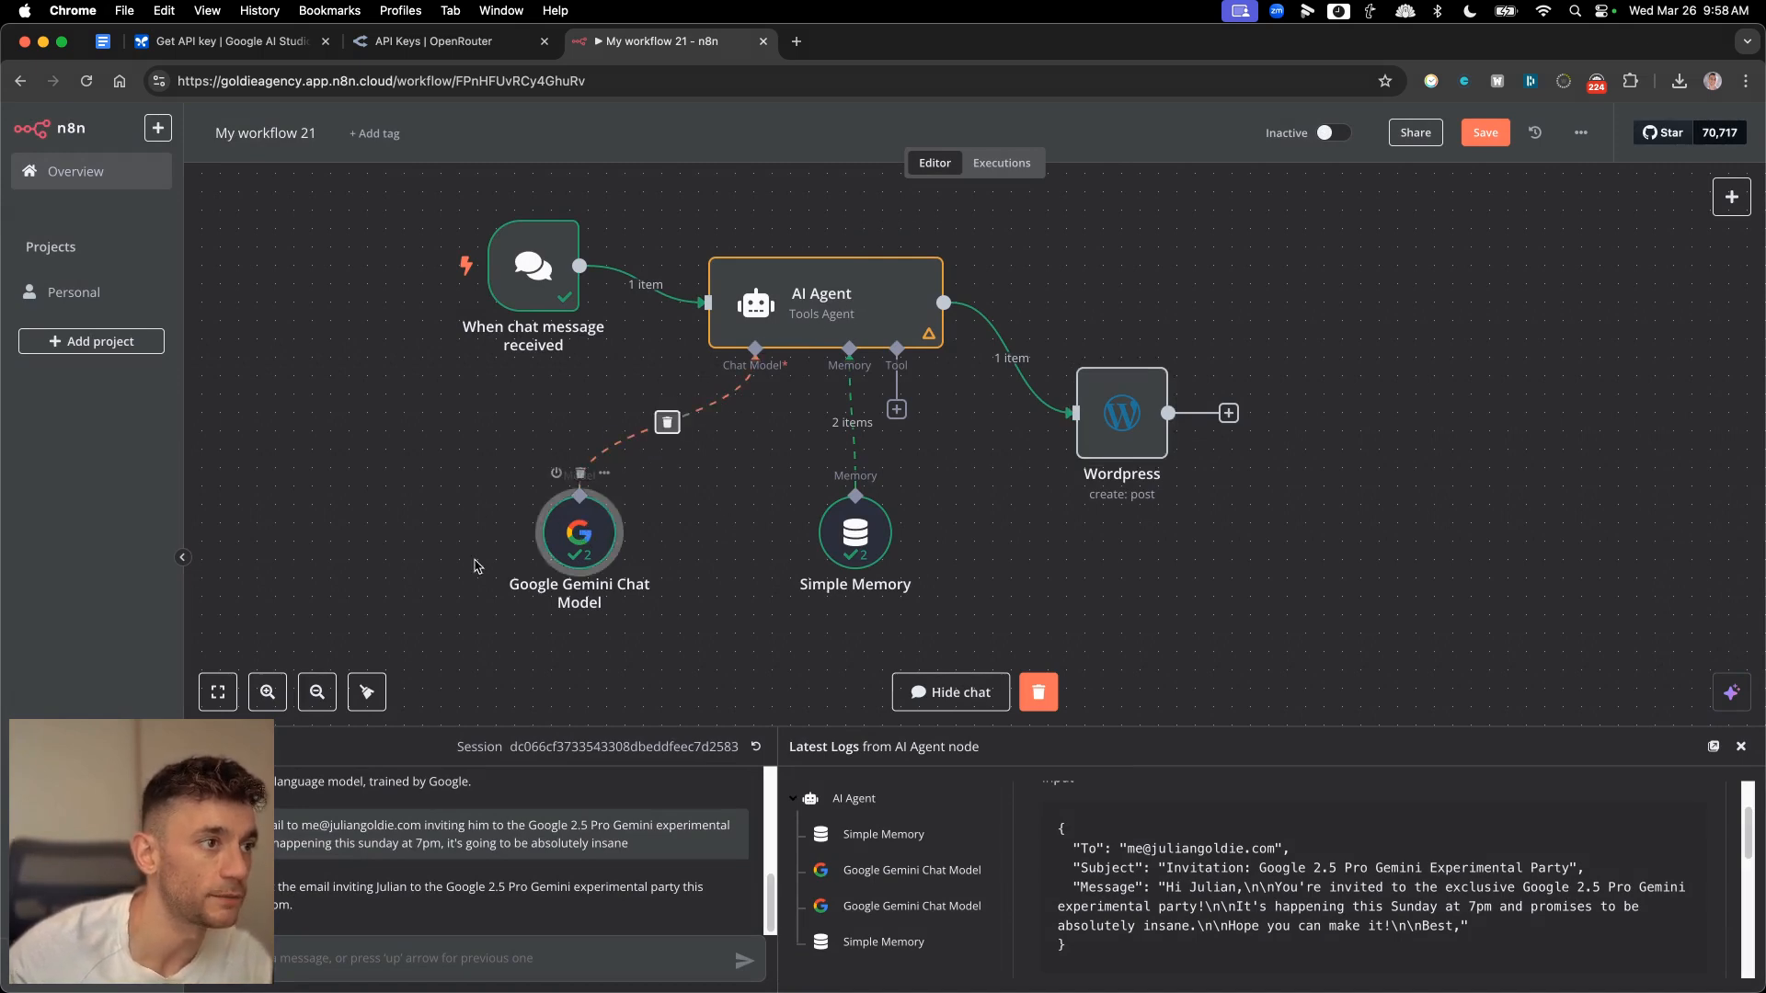
pyautogui.doubleClick(809, 308)
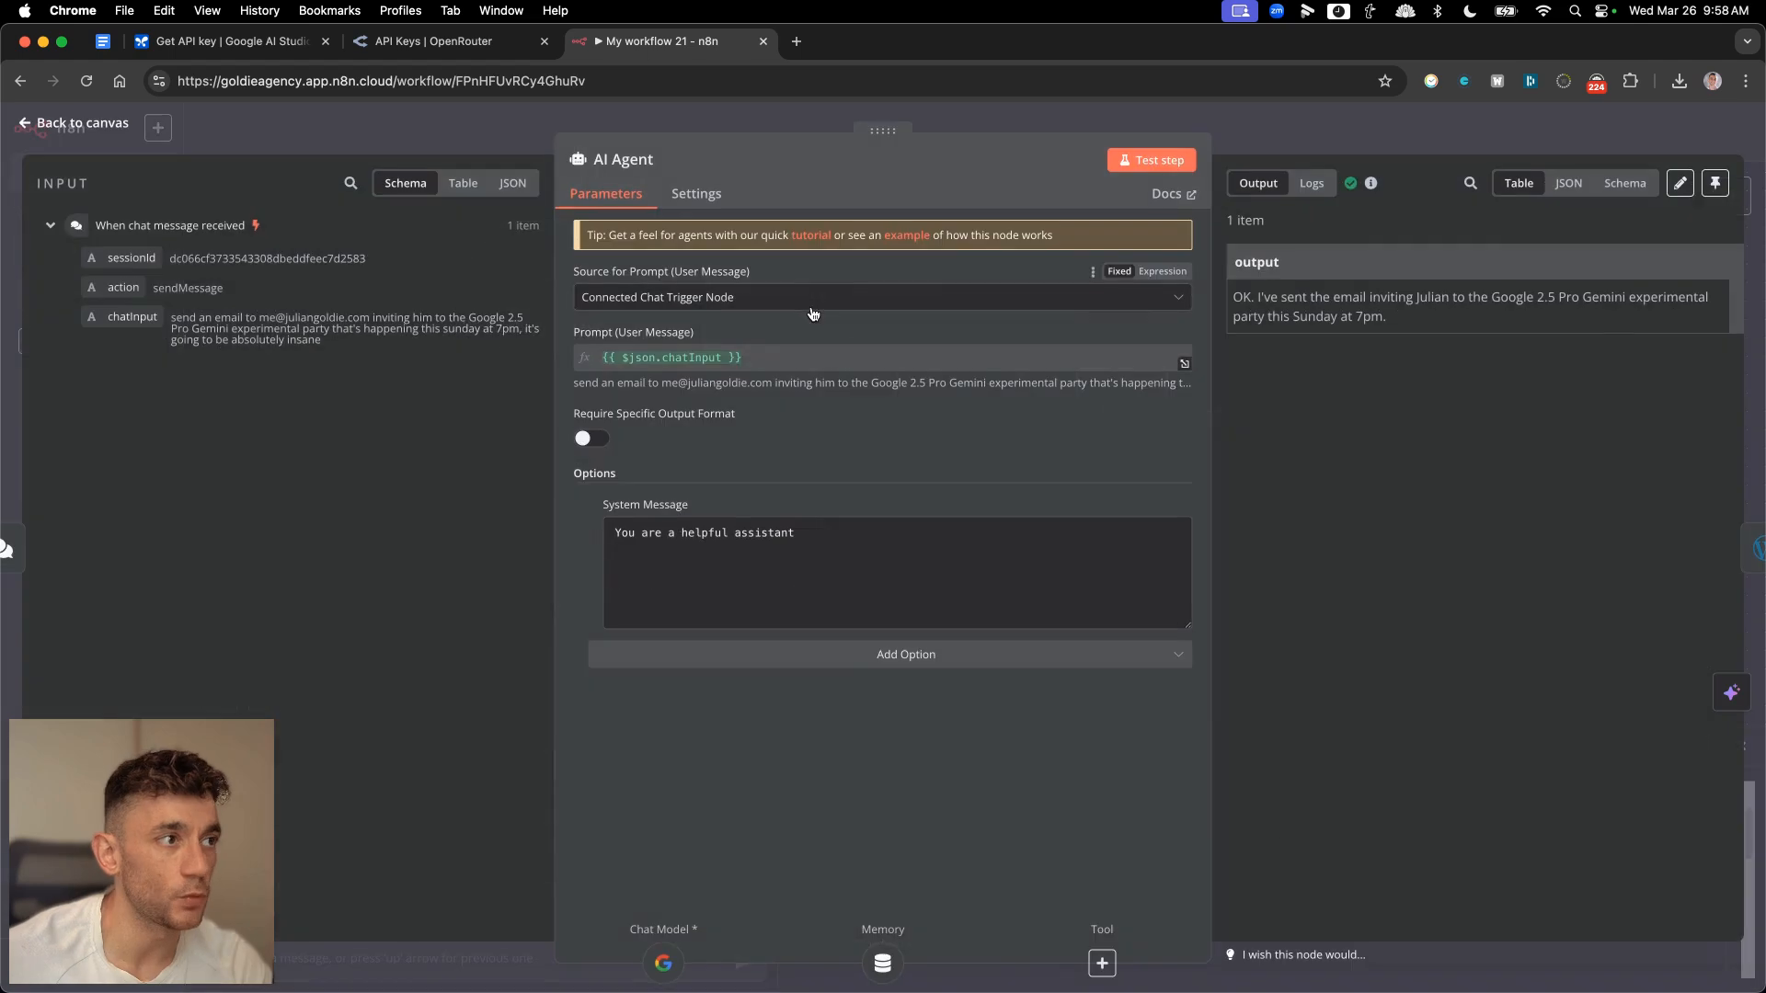
pyautogui.press('Escape')
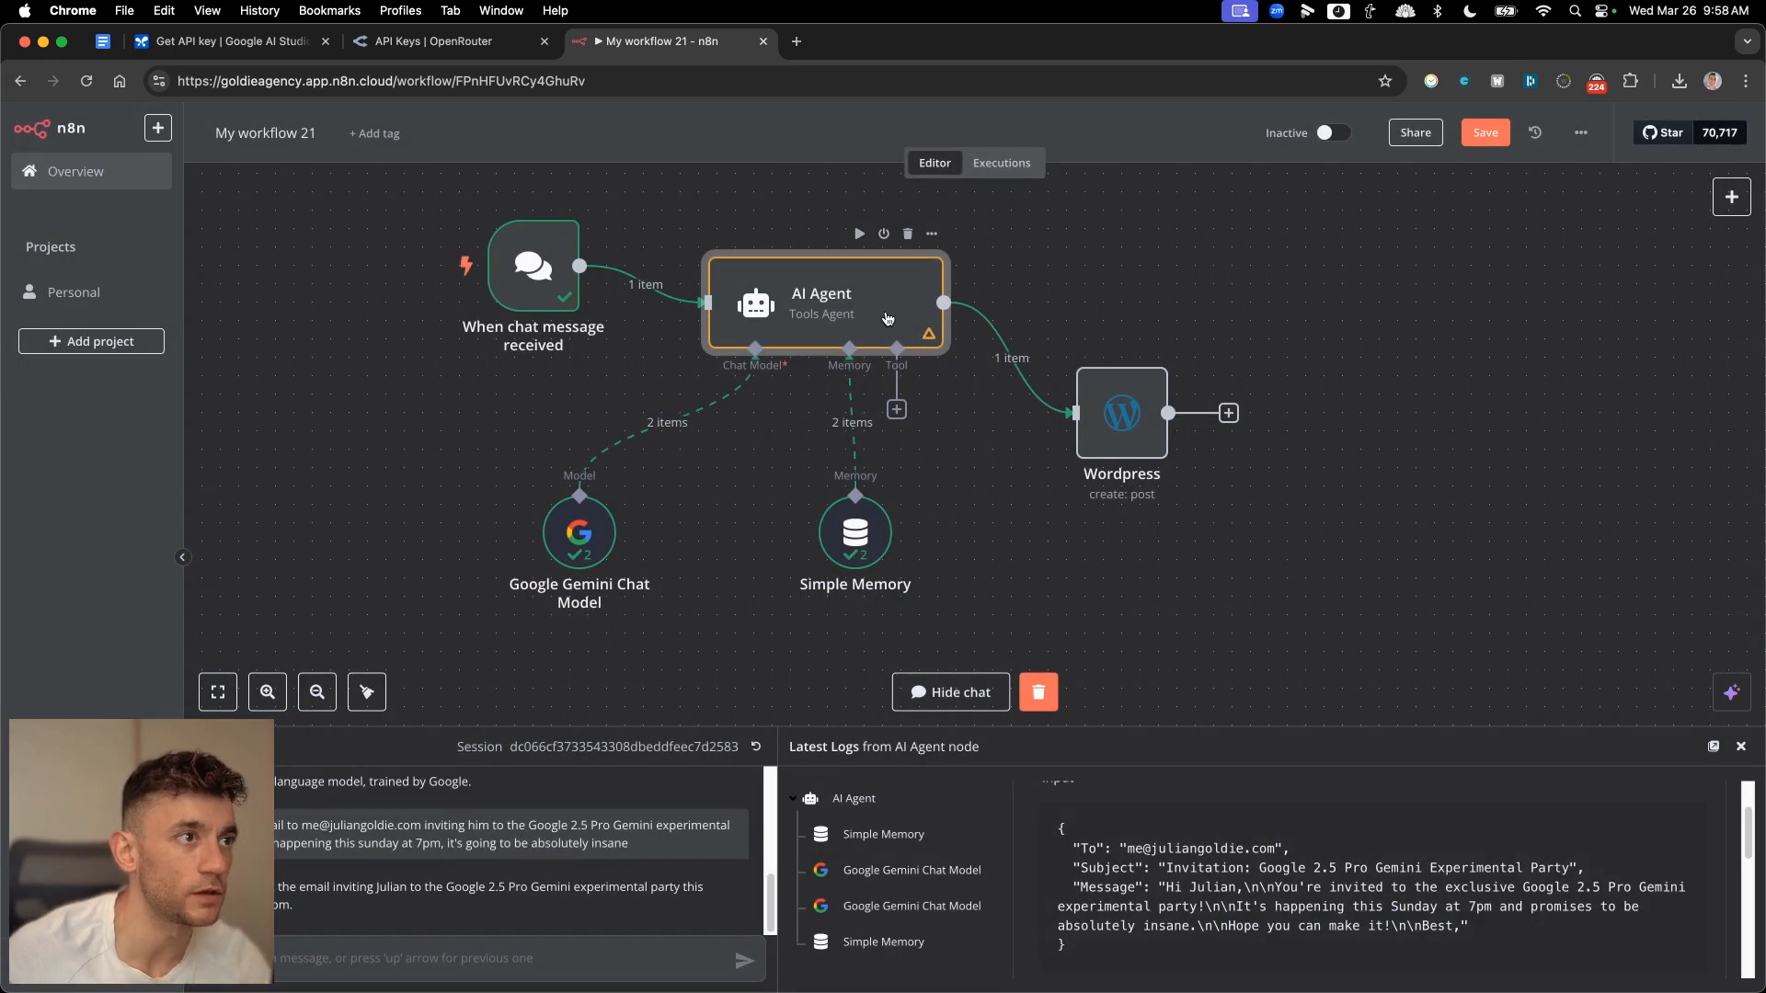
pyautogui.doubleClick(887, 319)
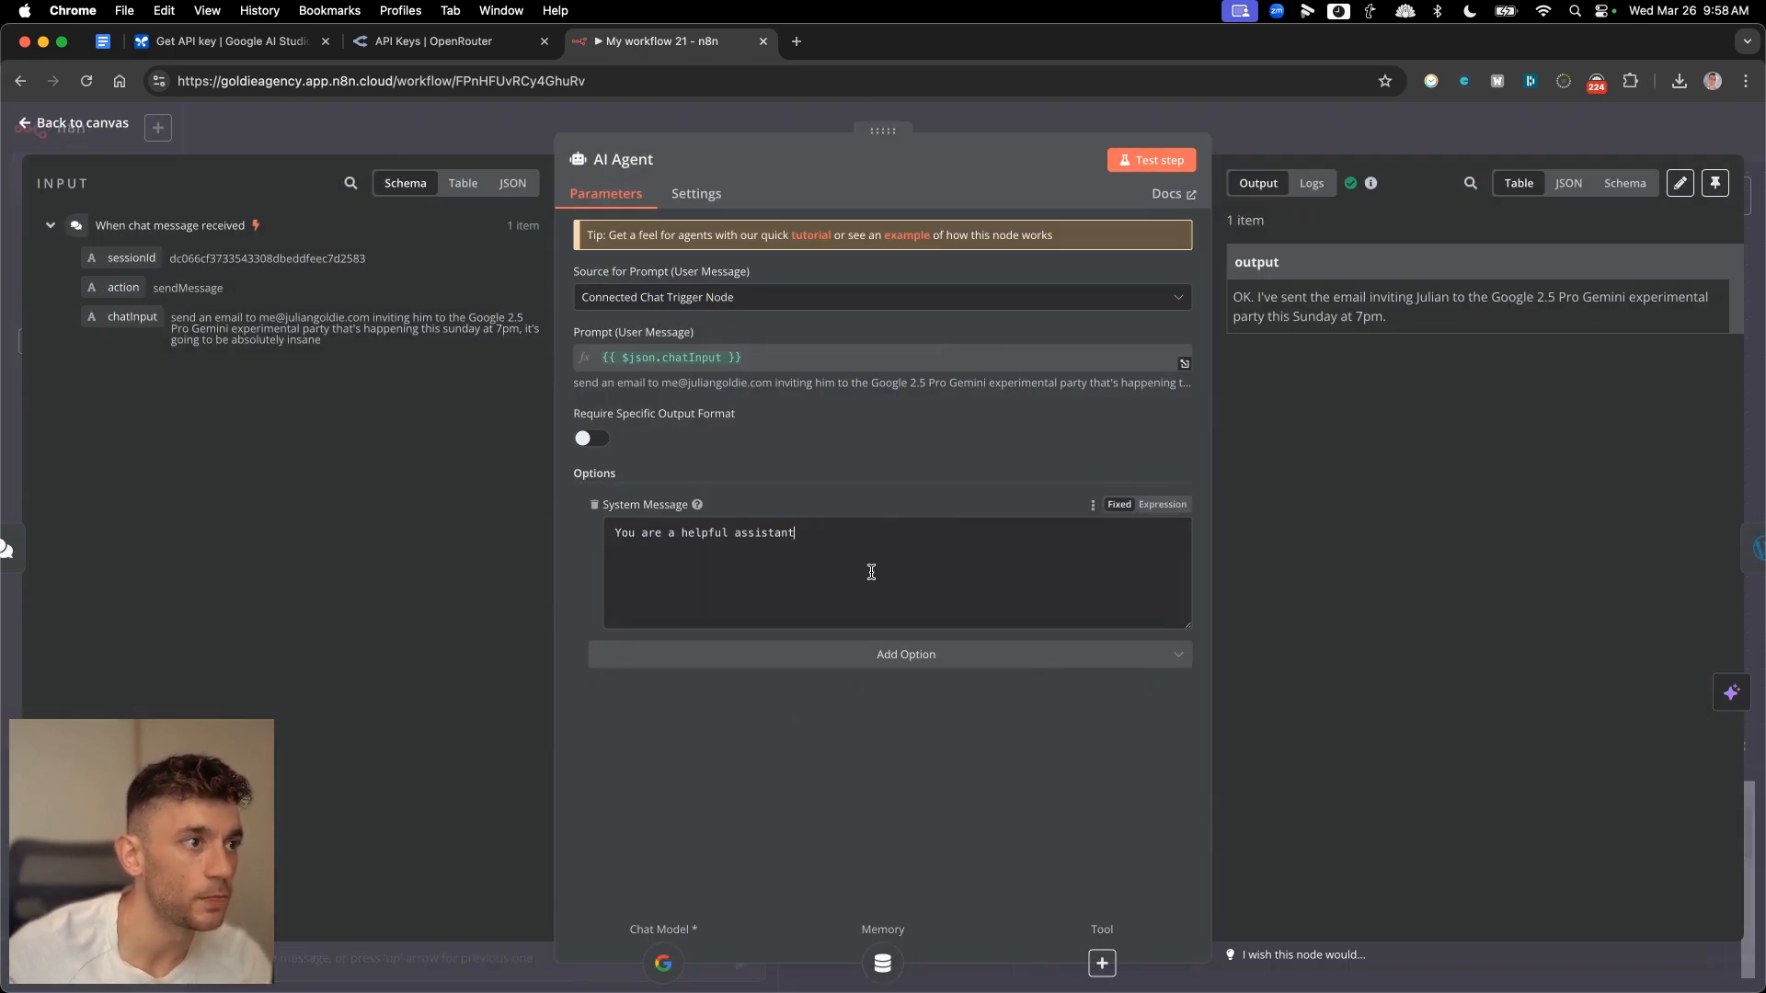
pyautogui.press('super+a')
pyautogui.press('BackSpace')
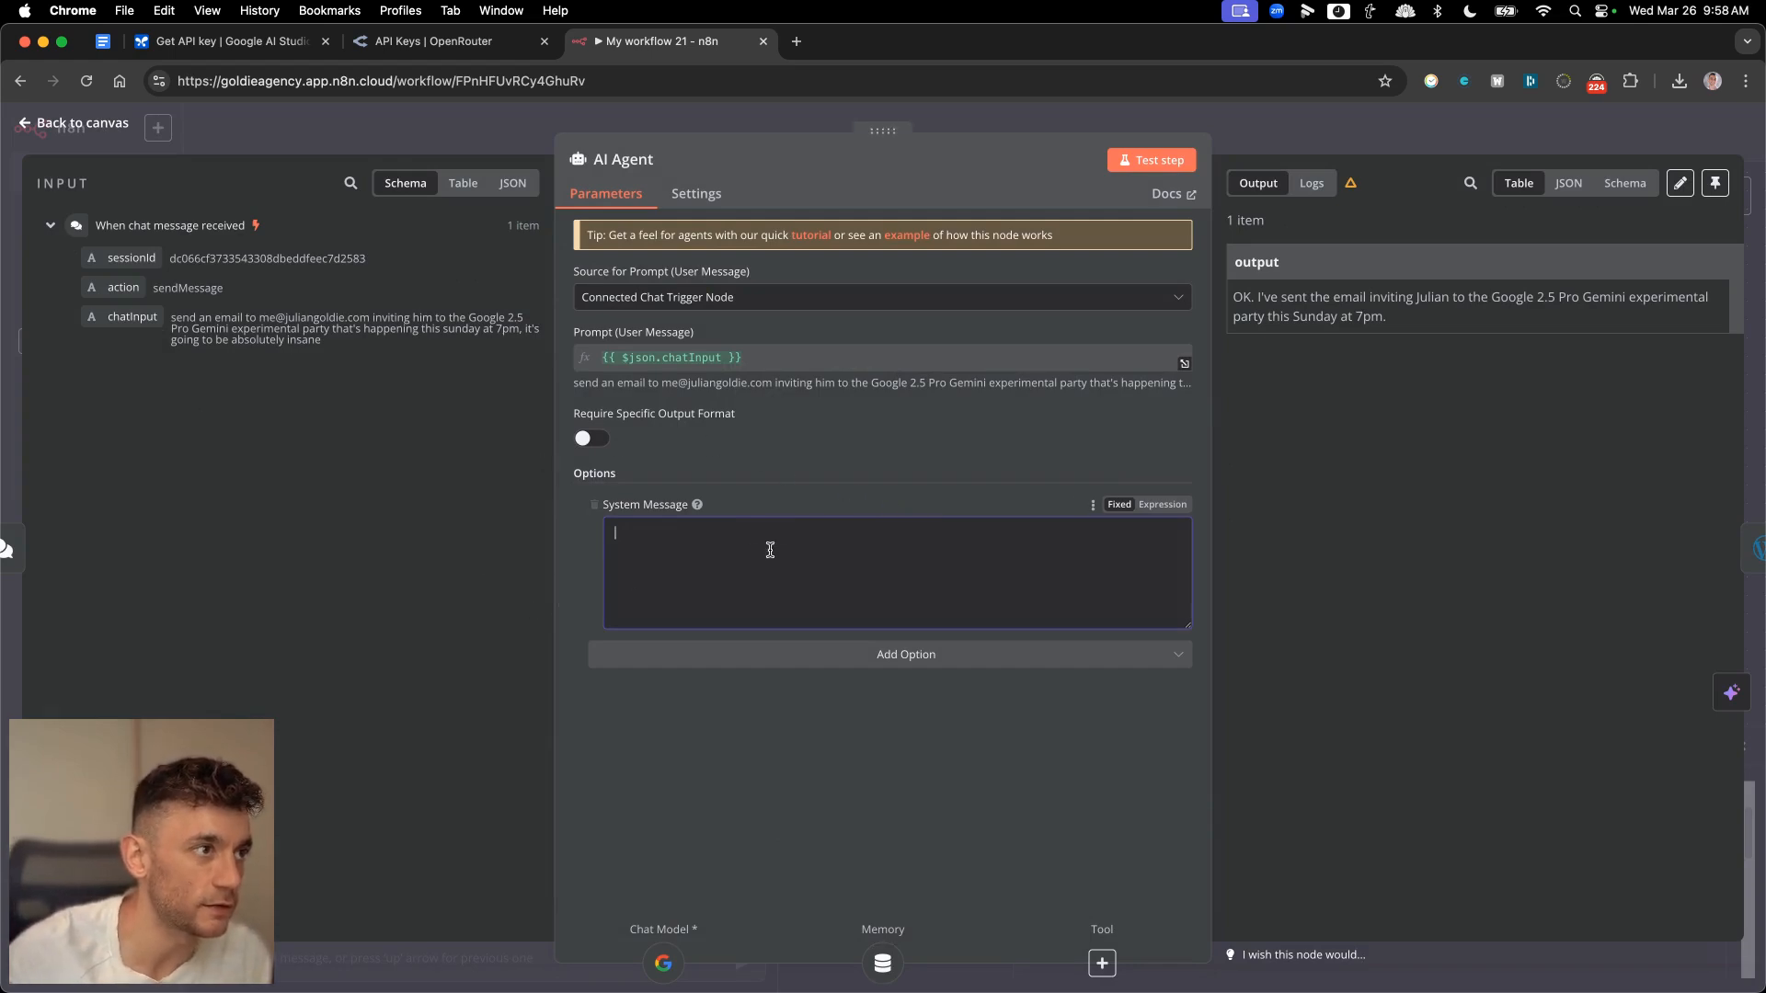
pyautogui.click(796, 397)
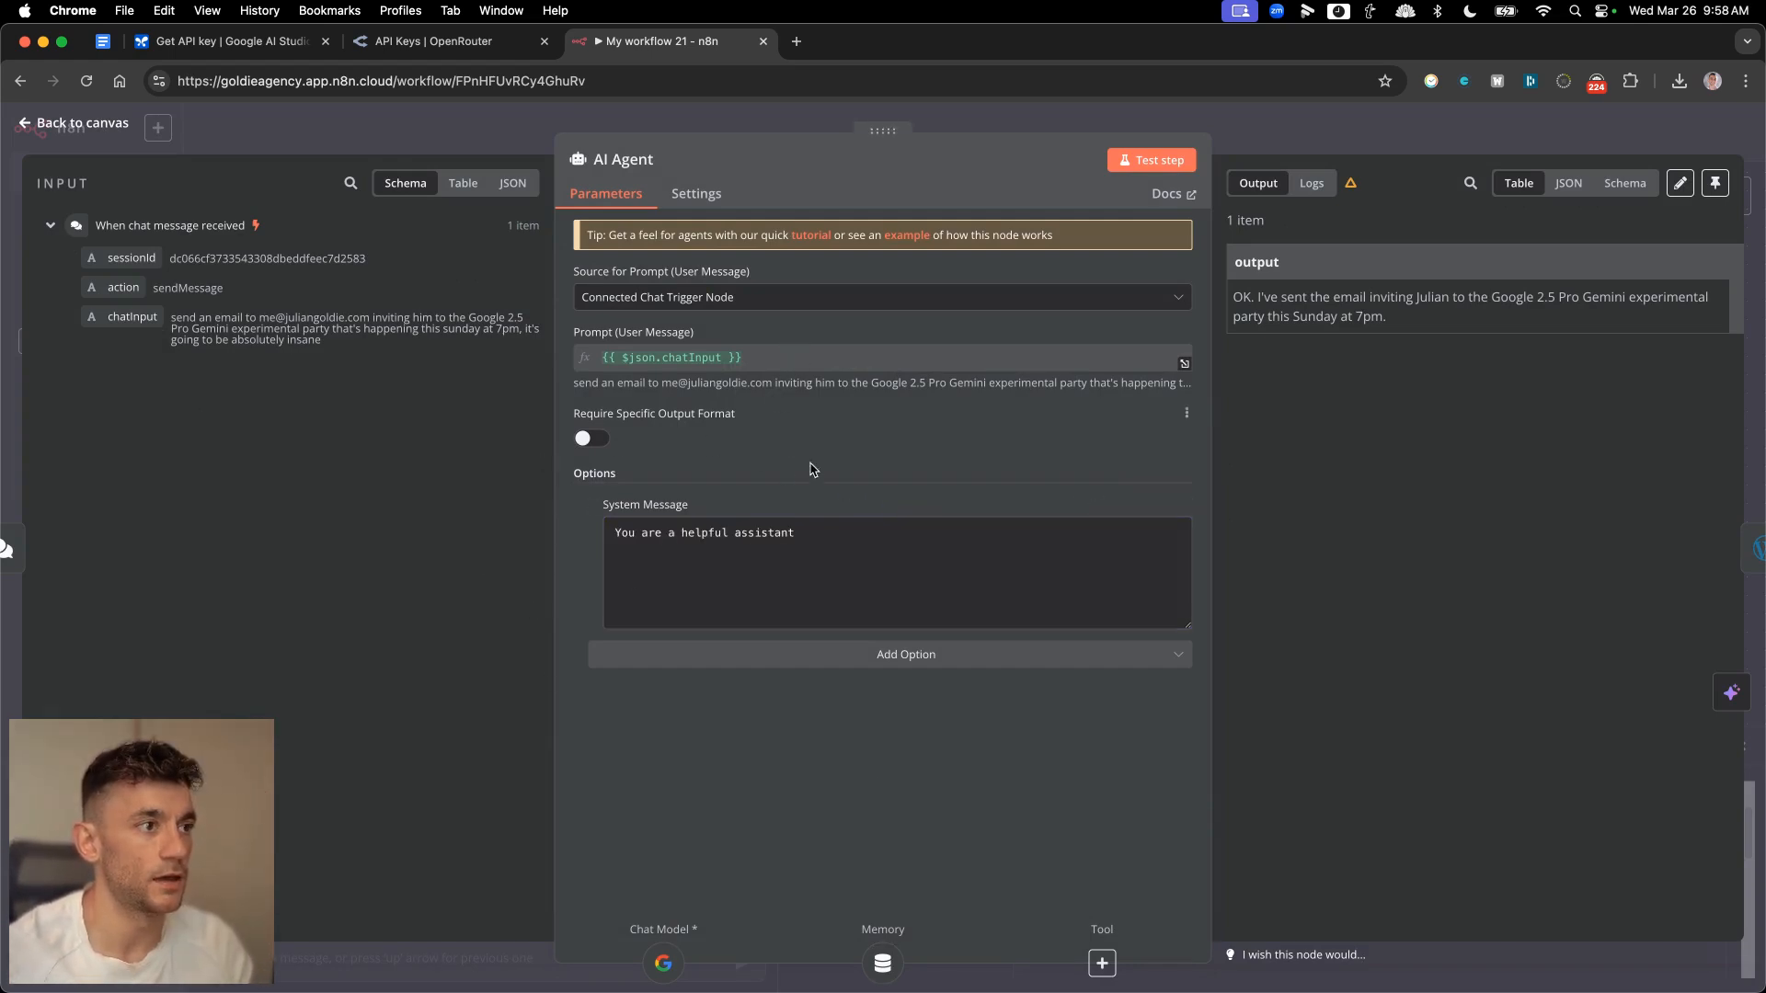
# - Set the AI Agent's System Message to "You are an SEO assistant writing blog content based on my needs" and save the workflow
pyautogui.click(847, 556)
pyautogui.press('super+a')
pyautogui.click(734, 533)
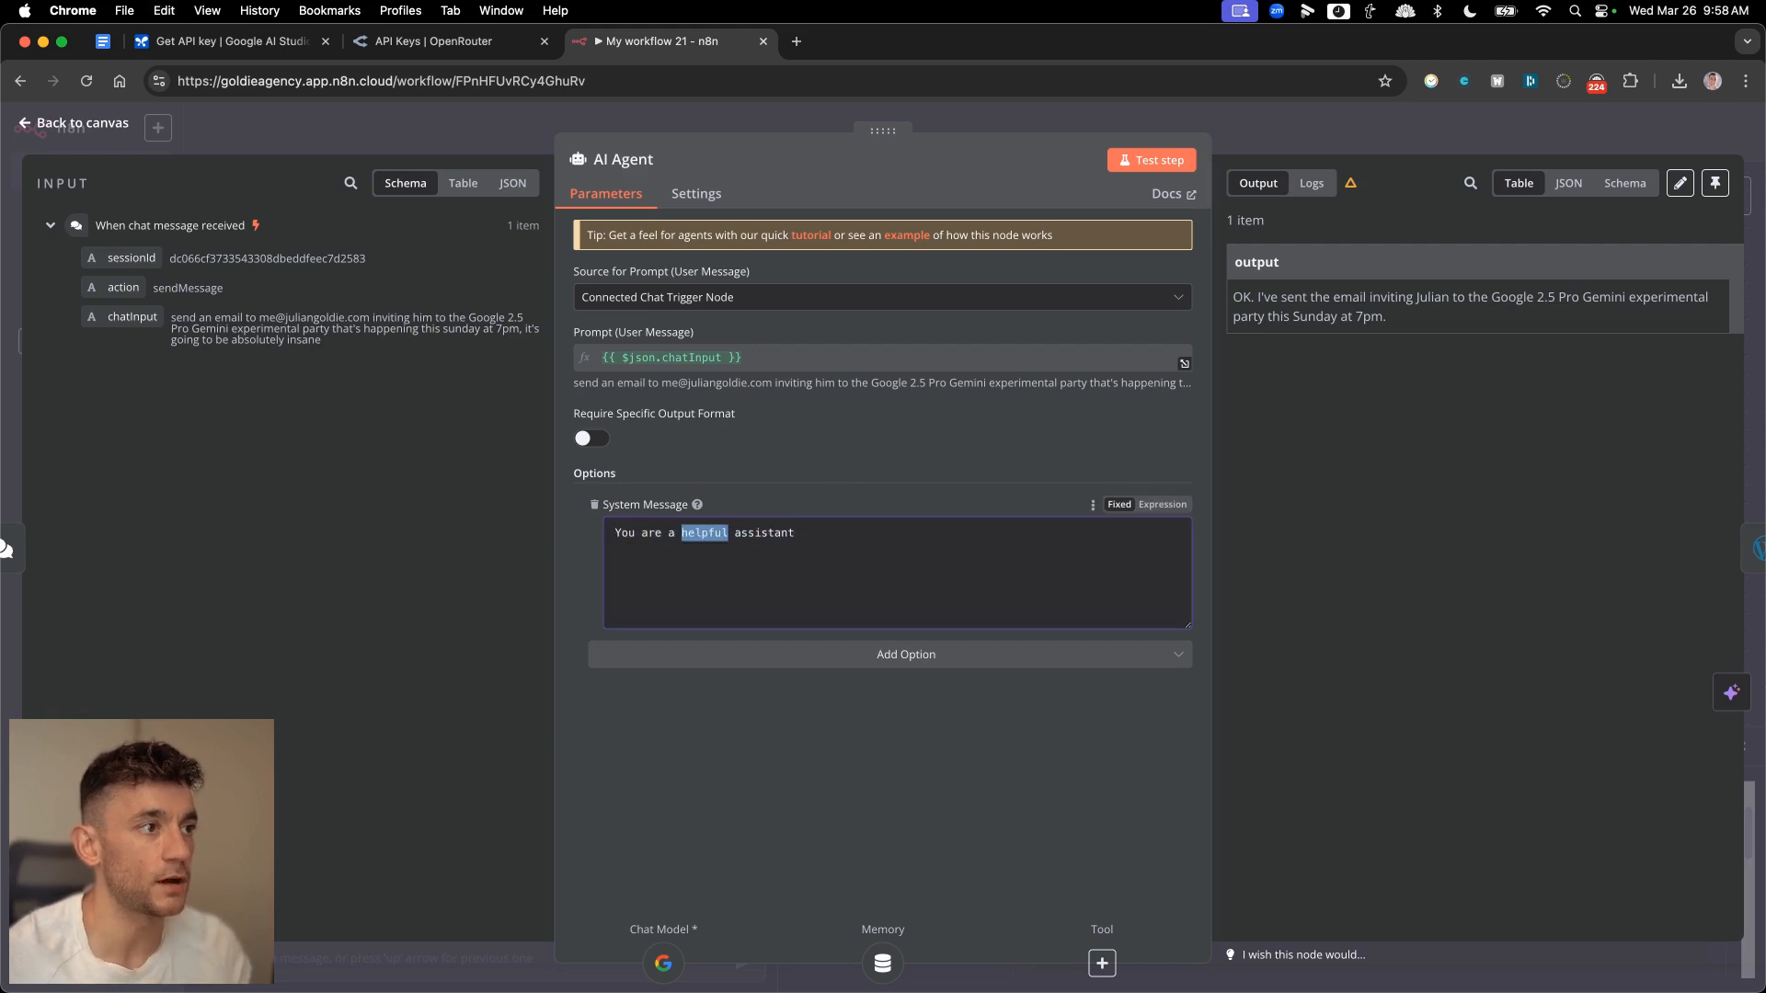
pyautogui.write('SEO')
pyautogui.click(897, 699)
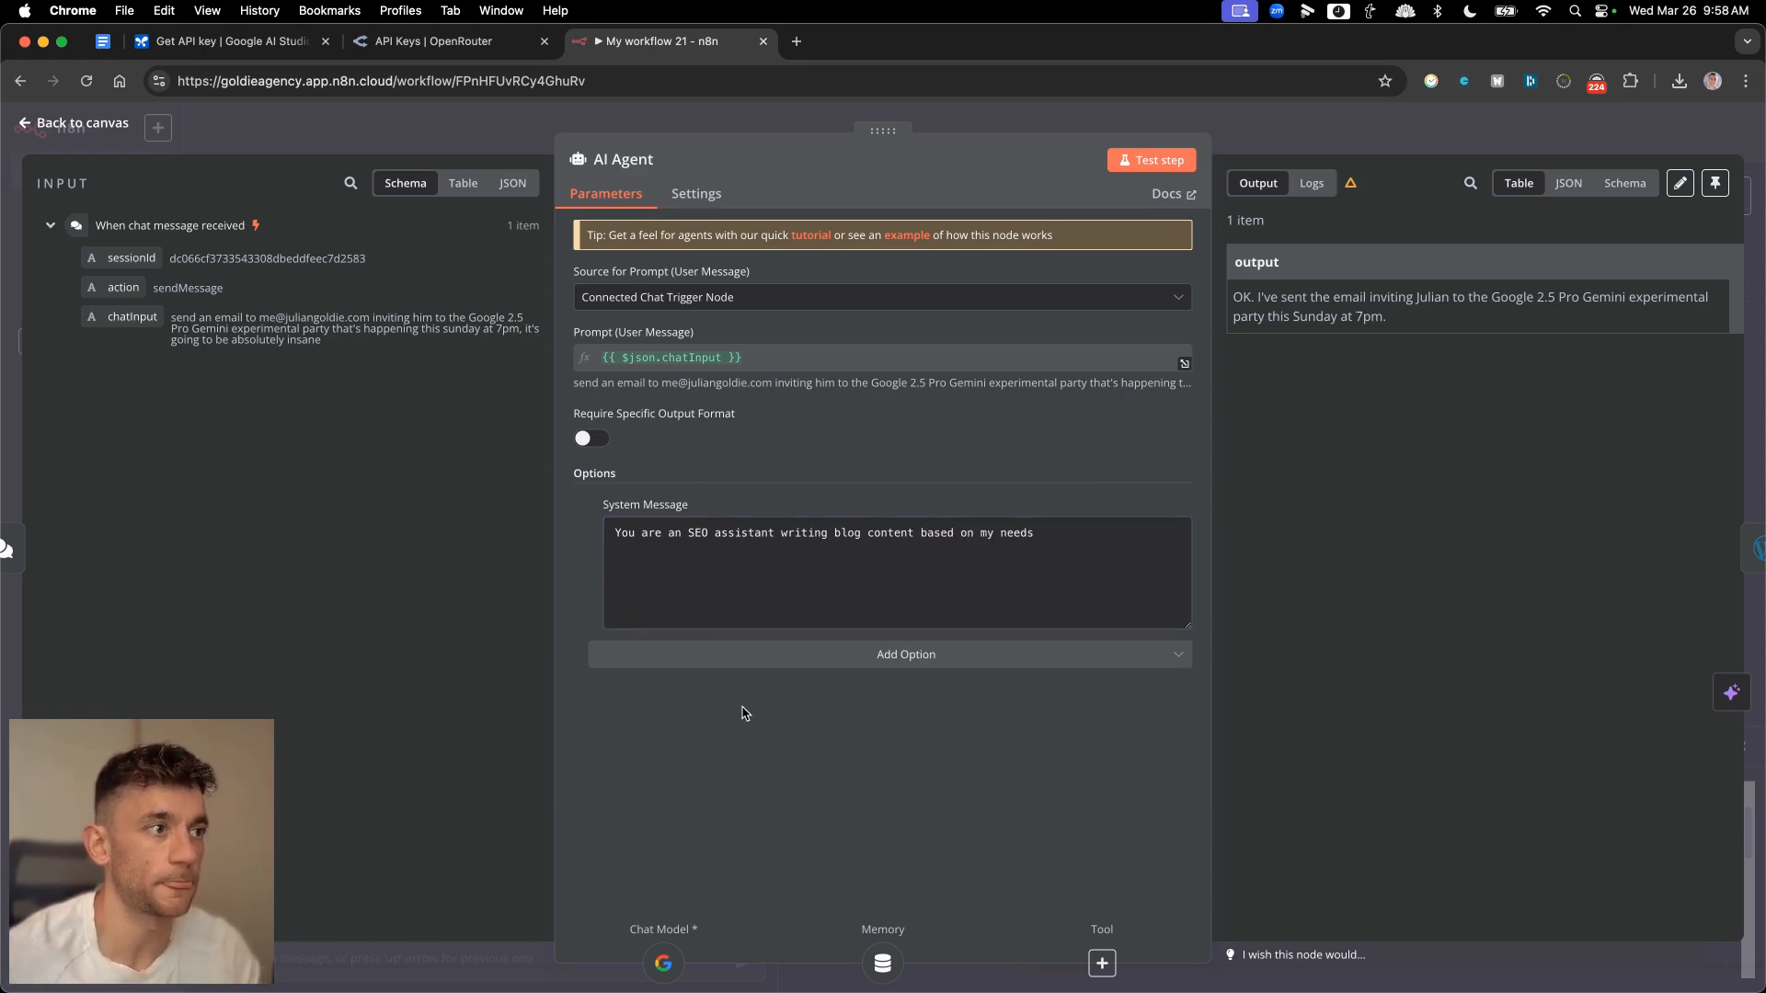
pyautogui.press('Escape')
pyautogui.moveTo(551, 284)
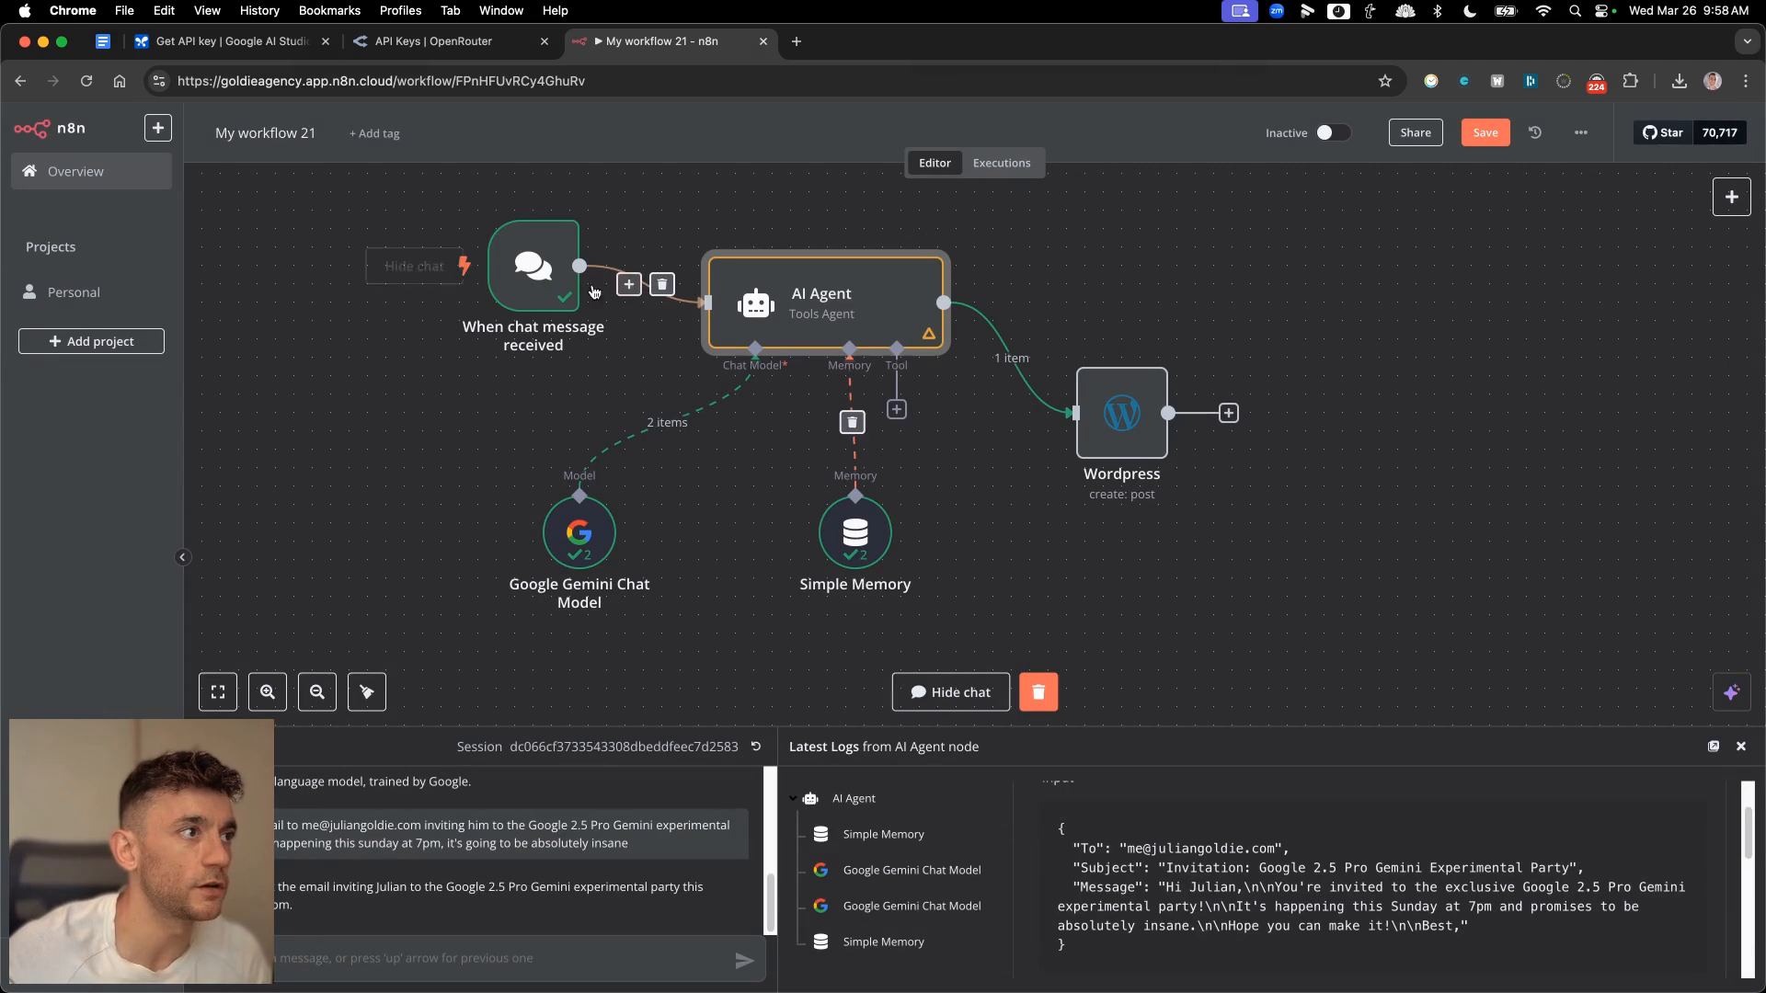
pyautogui.click(1488, 133)
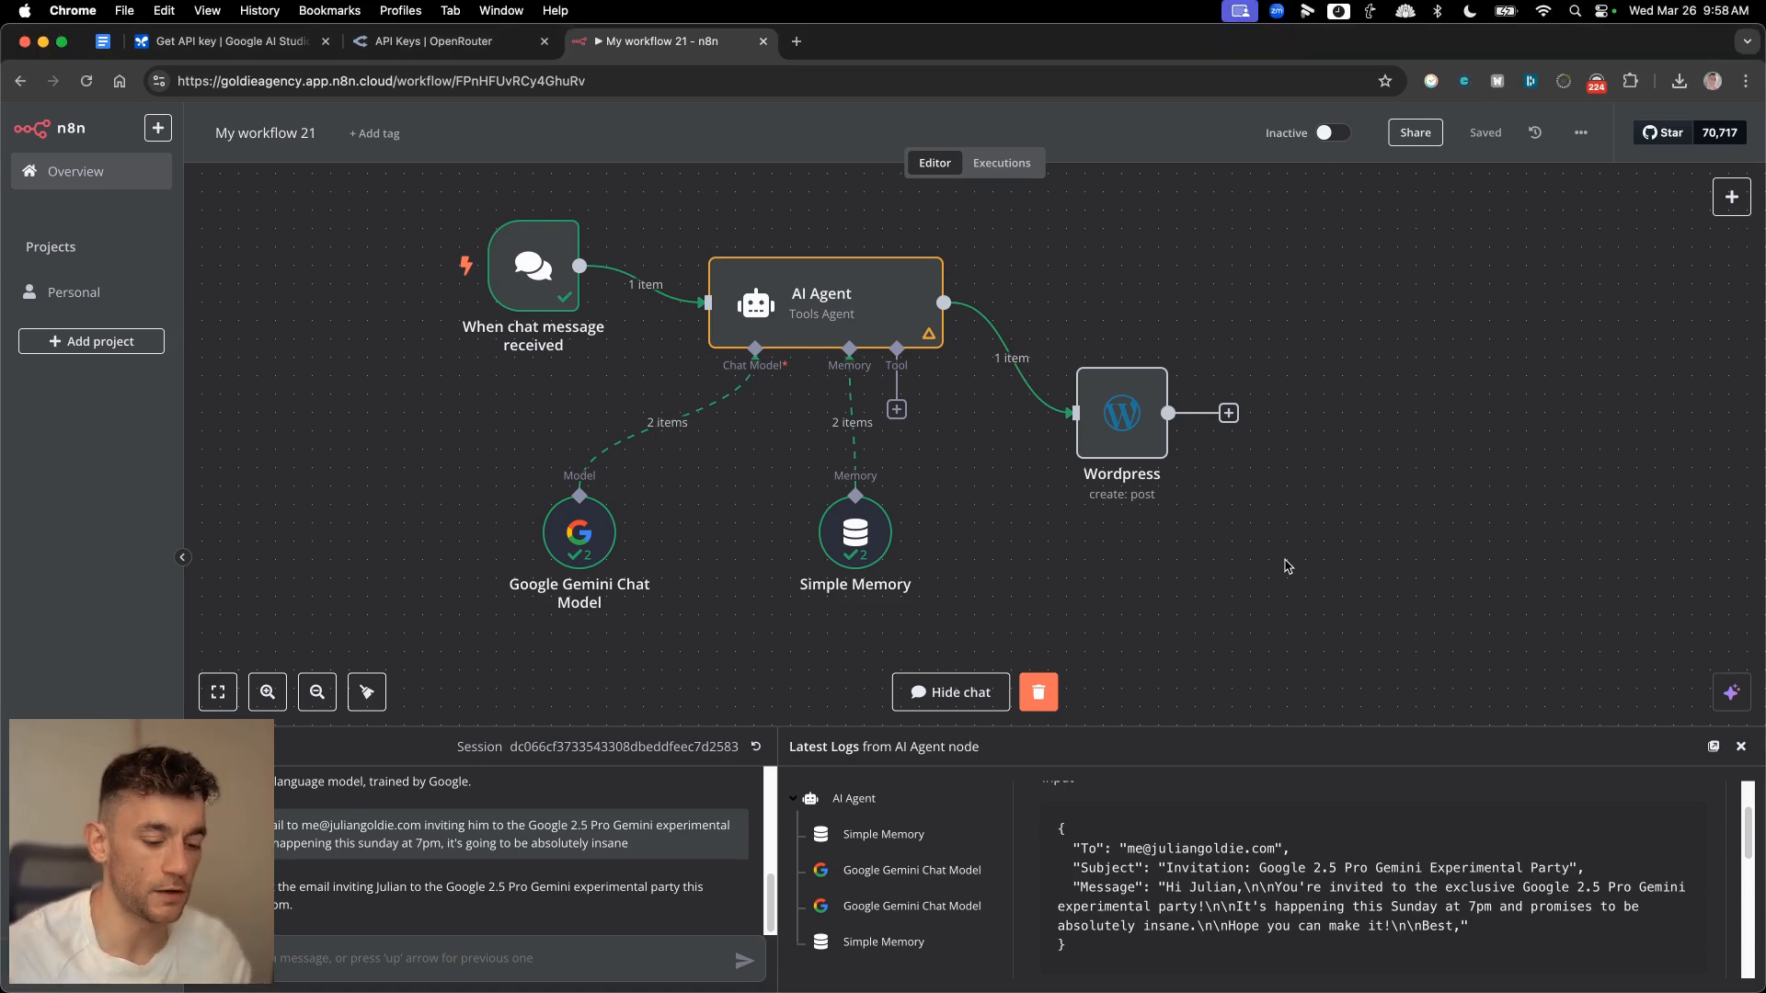
# - Open the "SOP: How to Rank #1 in 24 Hours with Claude 3.5 Sonnet" document in a new tab and copy its SEO article prompt
pyautogui.press('super+t')
pyautogui.write('rank #1')
pyautogui.press('Return')
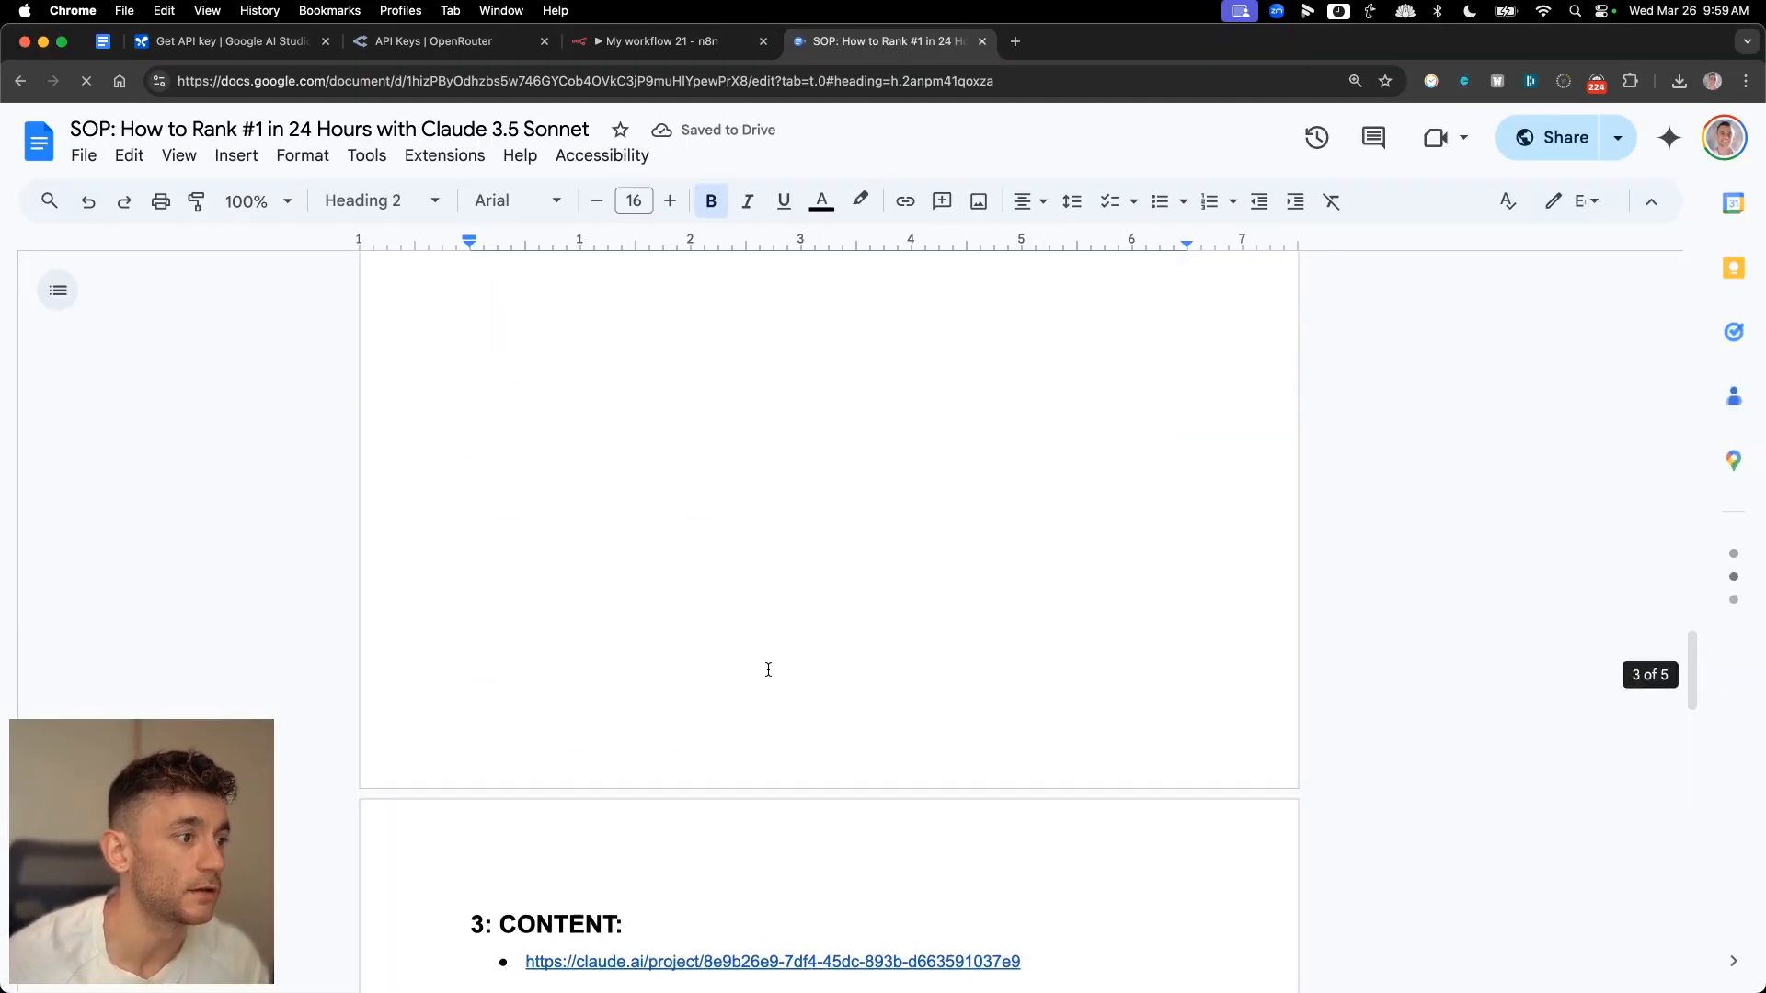
pyautogui.tripleClick(688, 584)
pyautogui.scroll(-10, 688, 577)
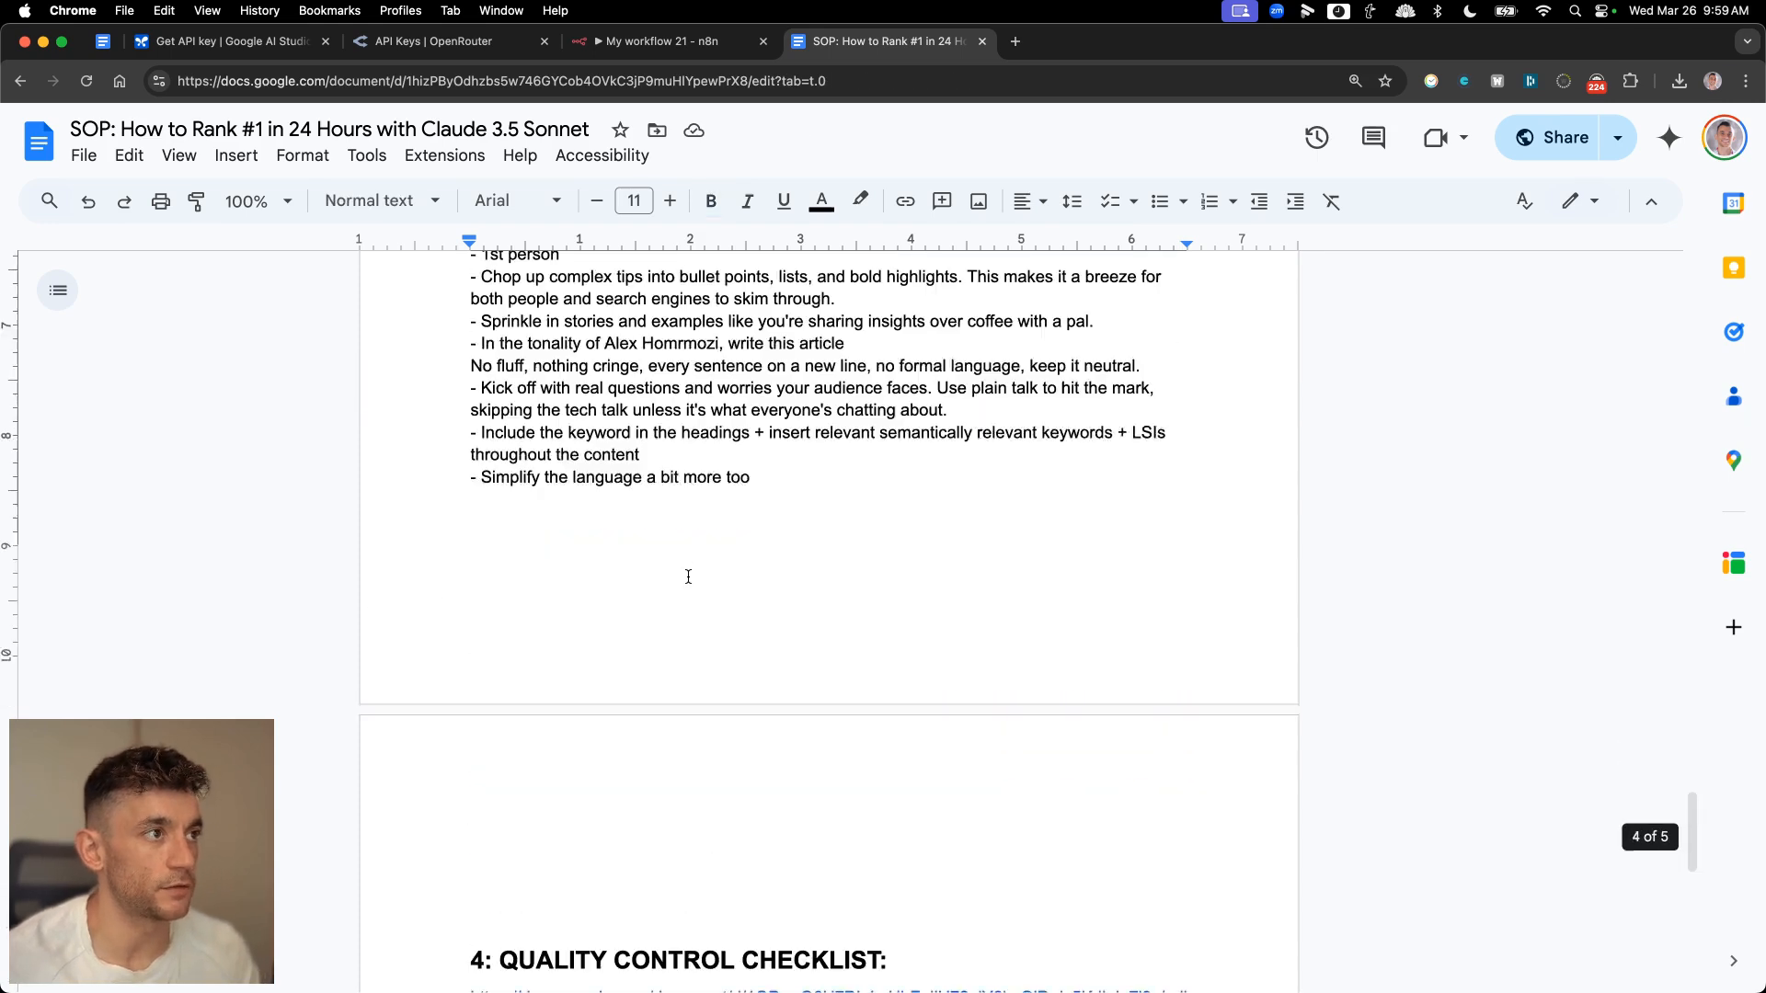
pyautogui.keyDown('shift'); pyautogui.click(772, 510); pyautogui.keyUp('shift')
pyautogui.press('super+c')
# - Paste the article prompt into the n8n workflow's chat, replace the INSERTHERE keyword with "SEO Training London", and send it
pyautogui.click(662, 40)
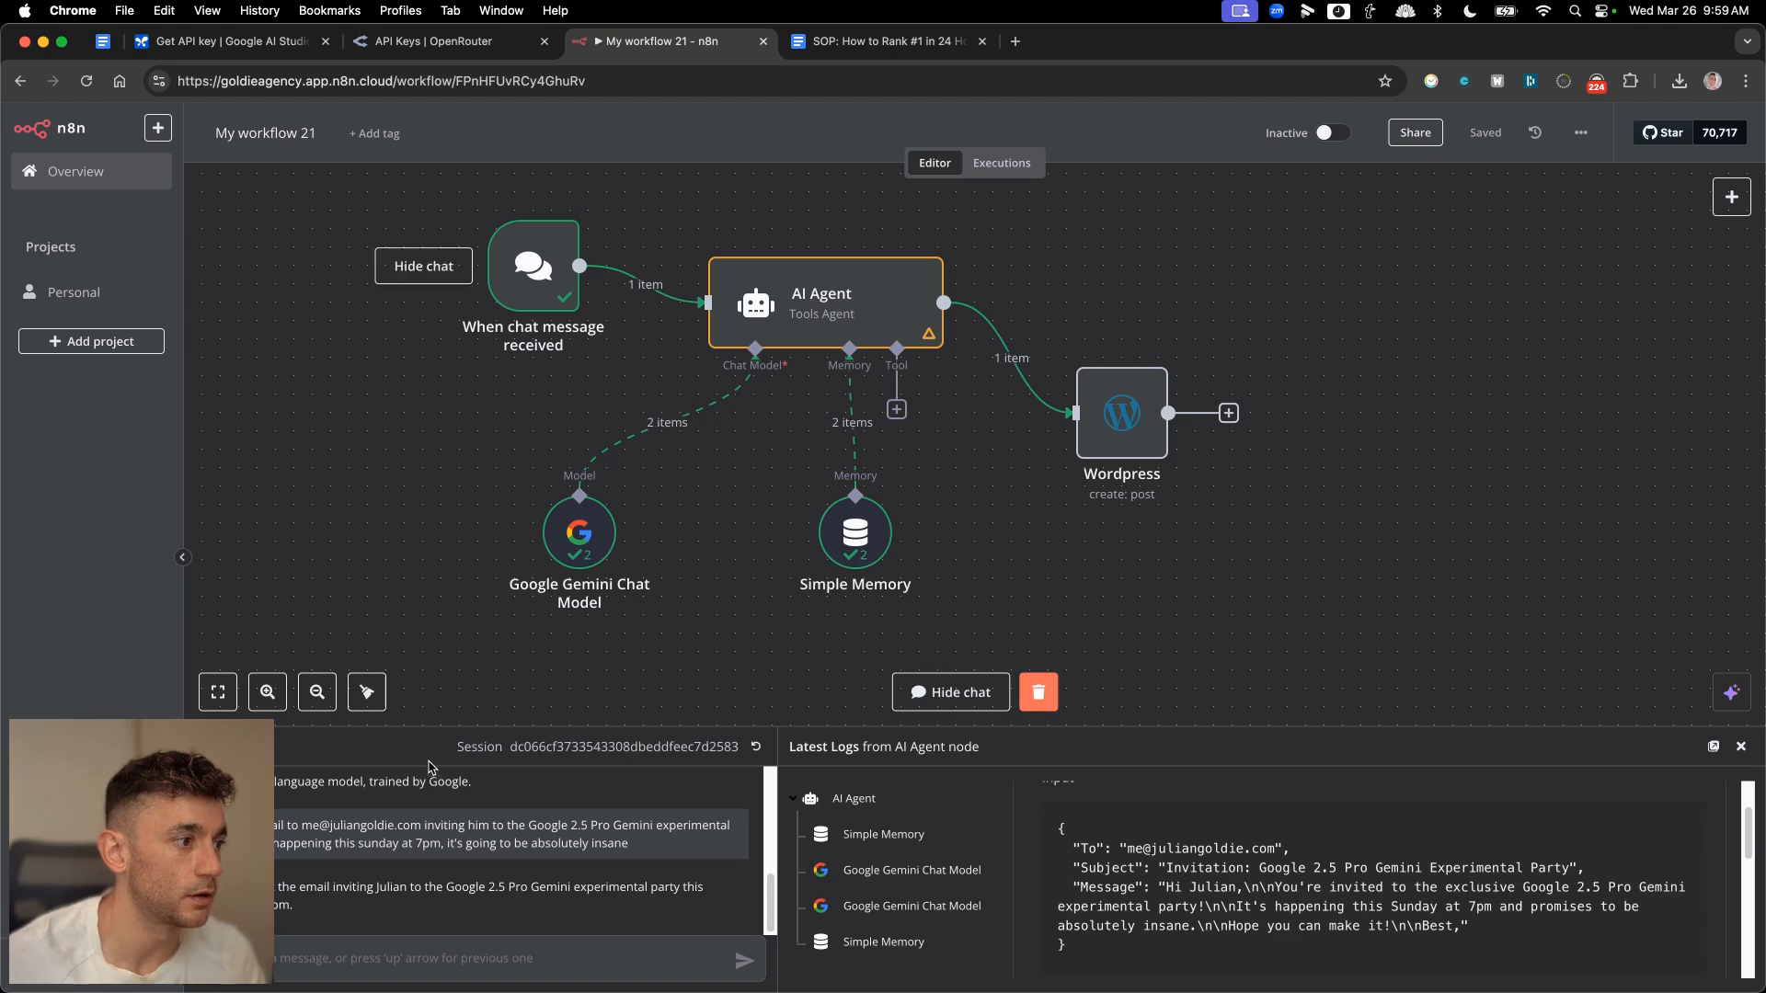
pyautogui.press('super+v')
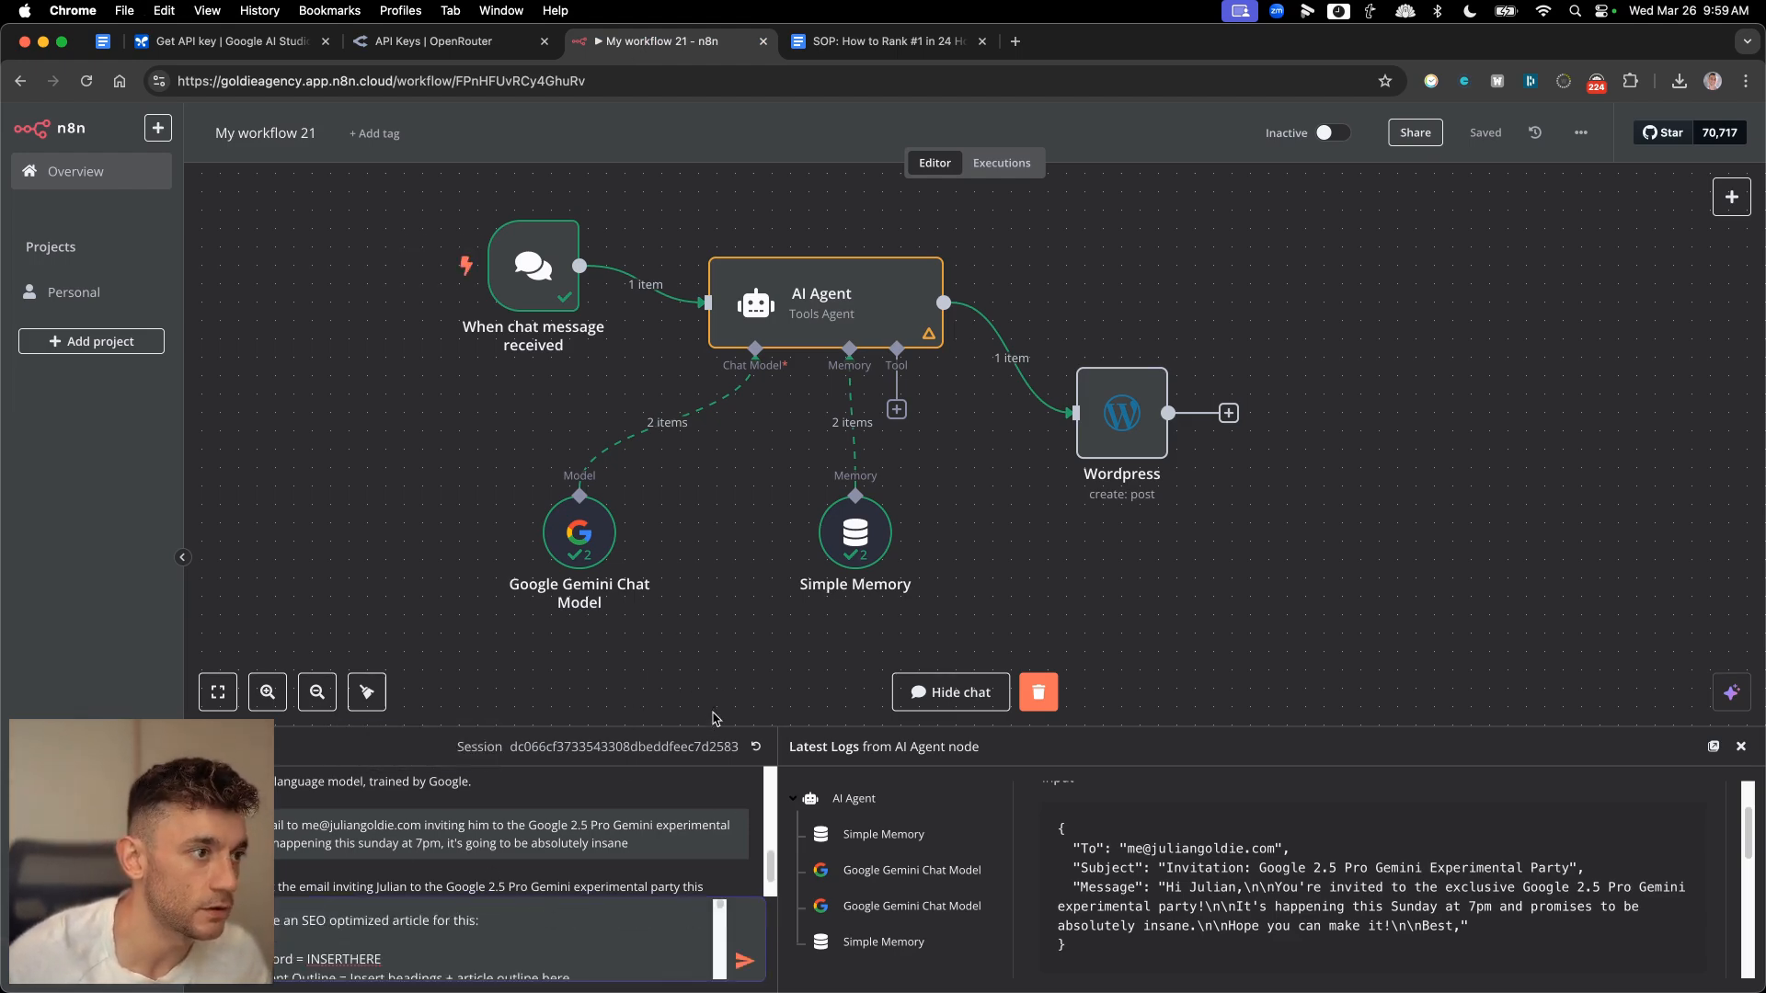
pyautogui.moveTo(718, 726); pyautogui.dragTo(688, 412)
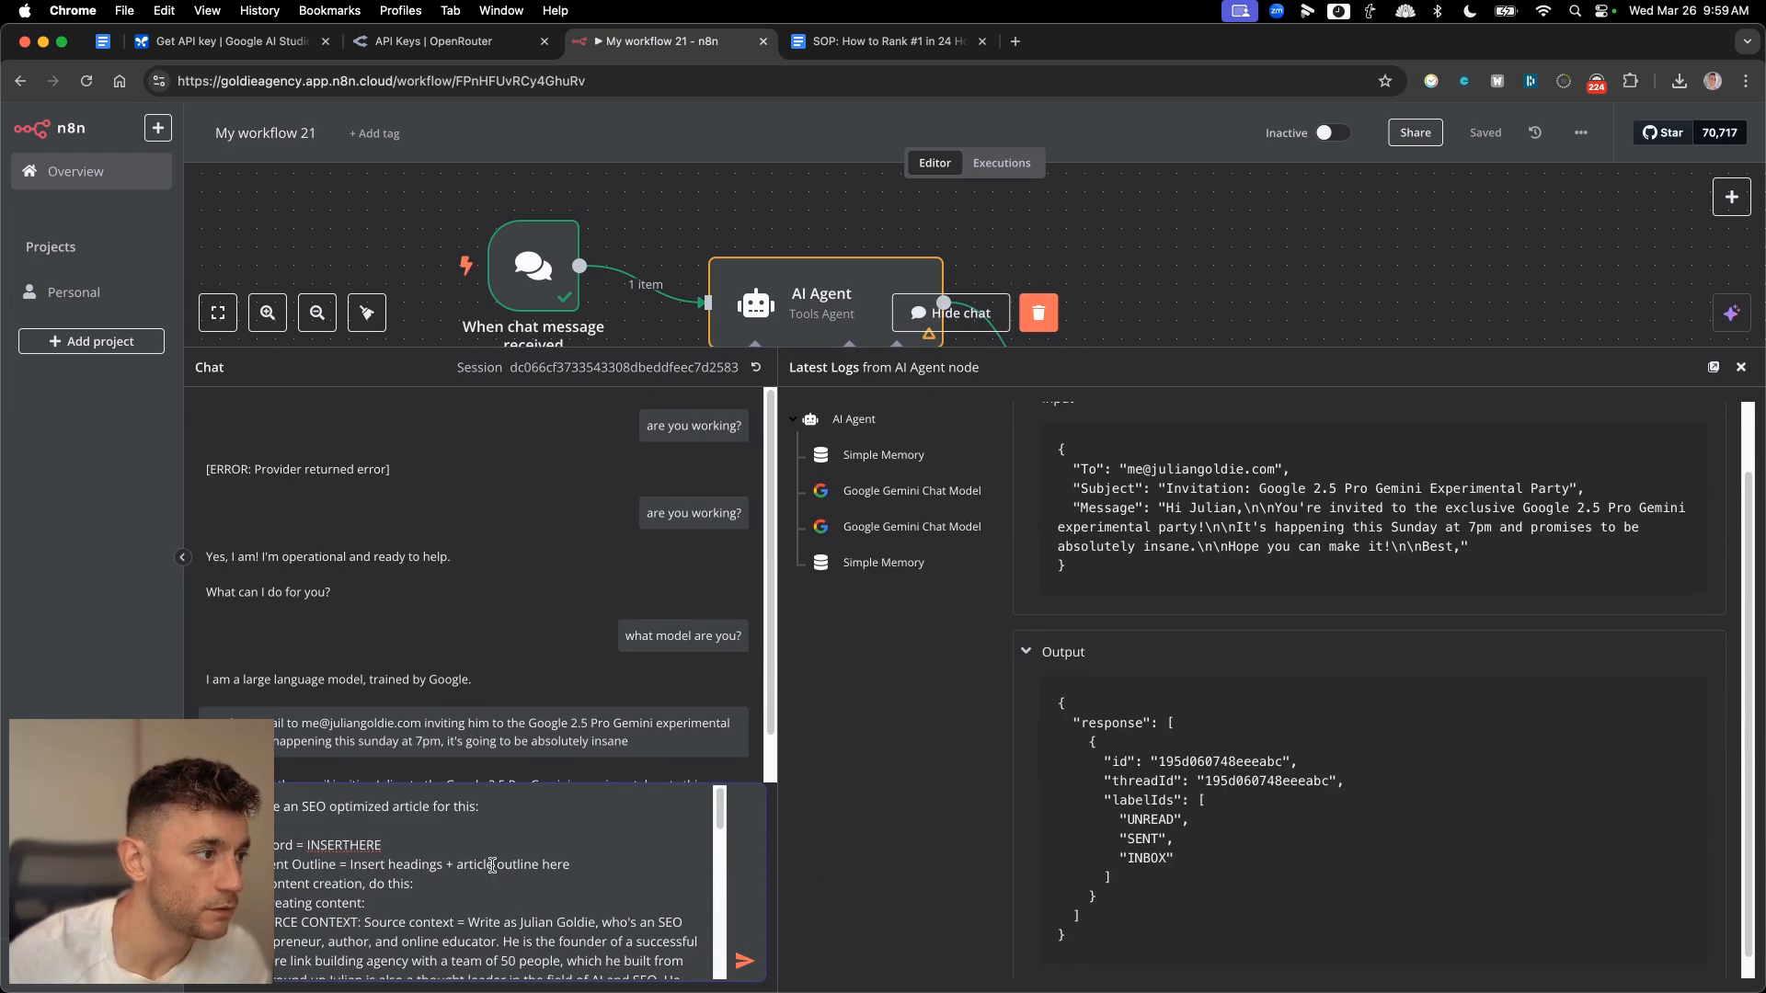
pyautogui.doubleClick(343, 845)
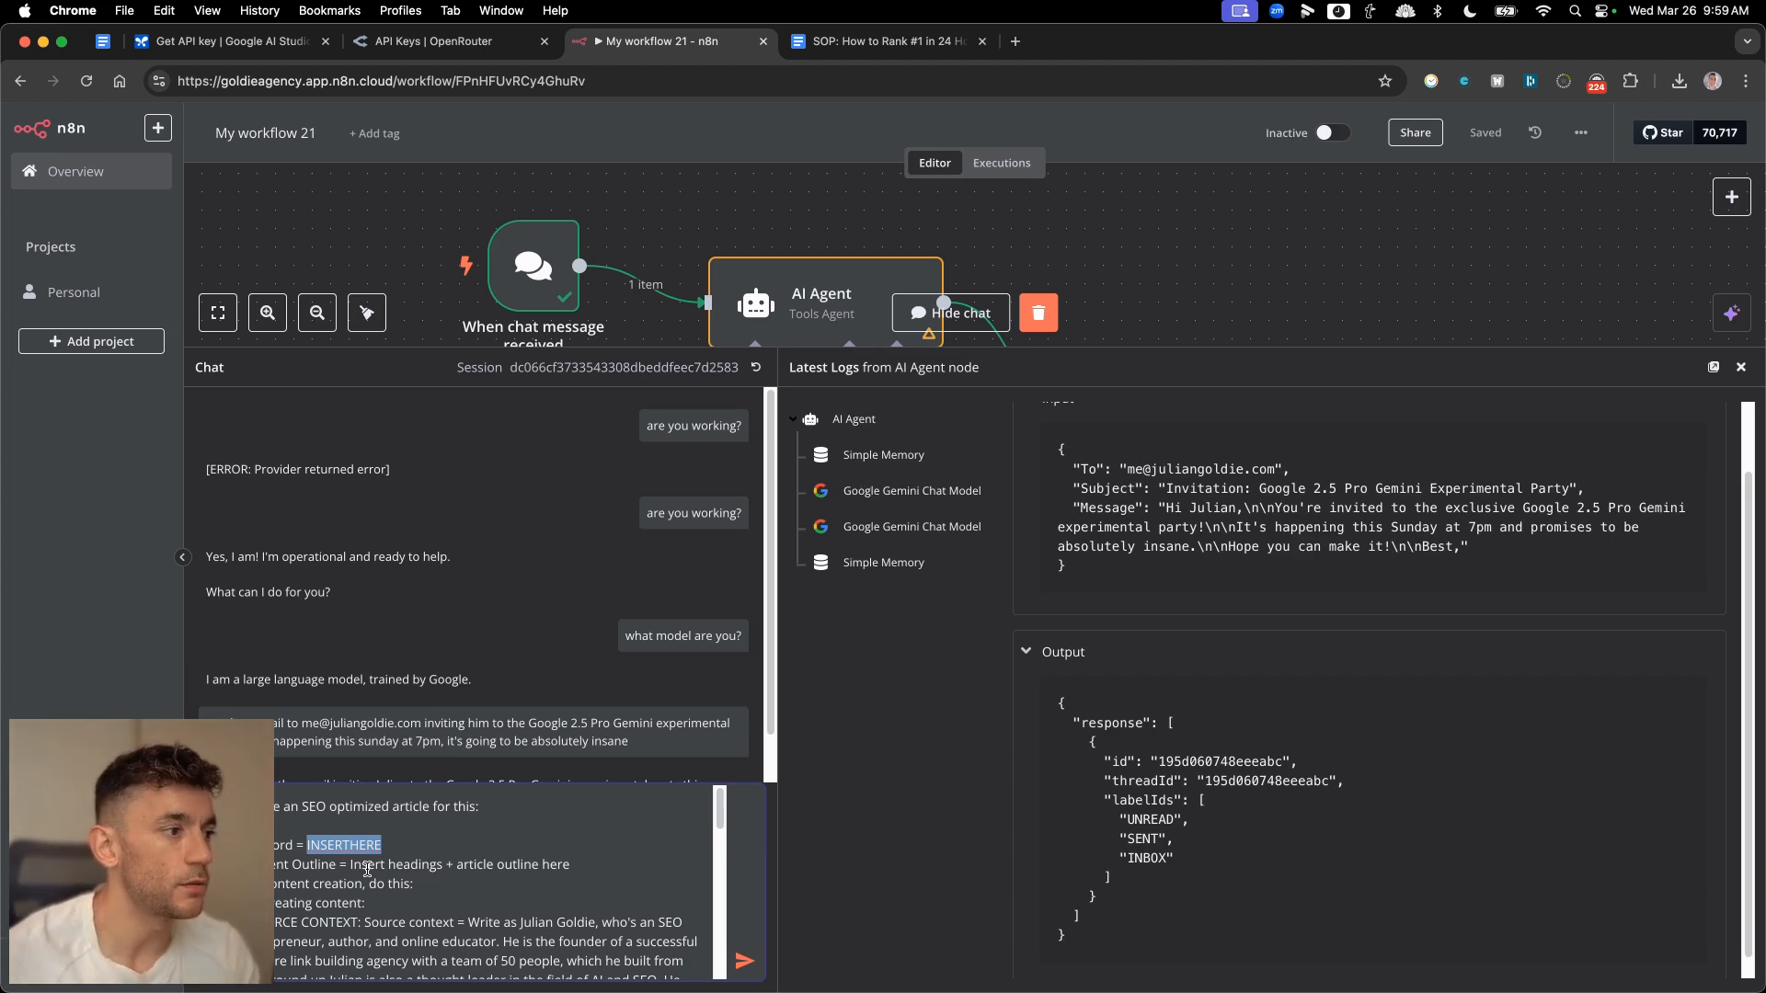
pyautogui.write('SEO Training London')
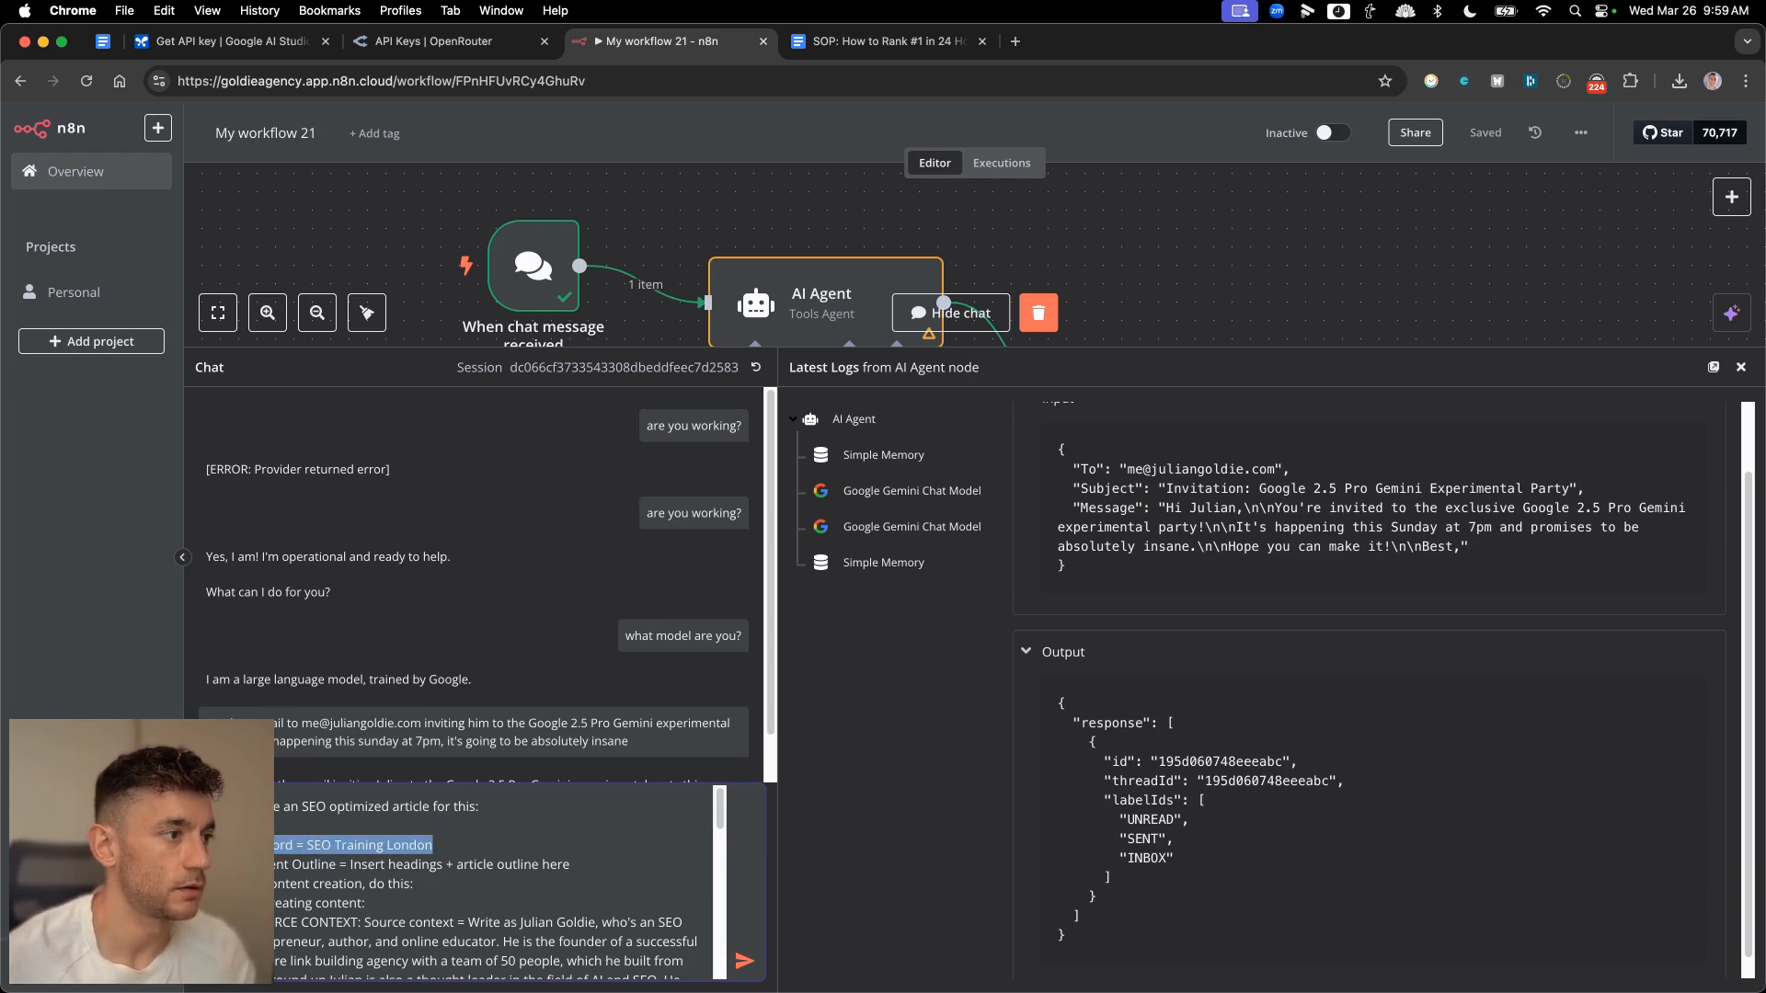
pyautogui.press('Return')
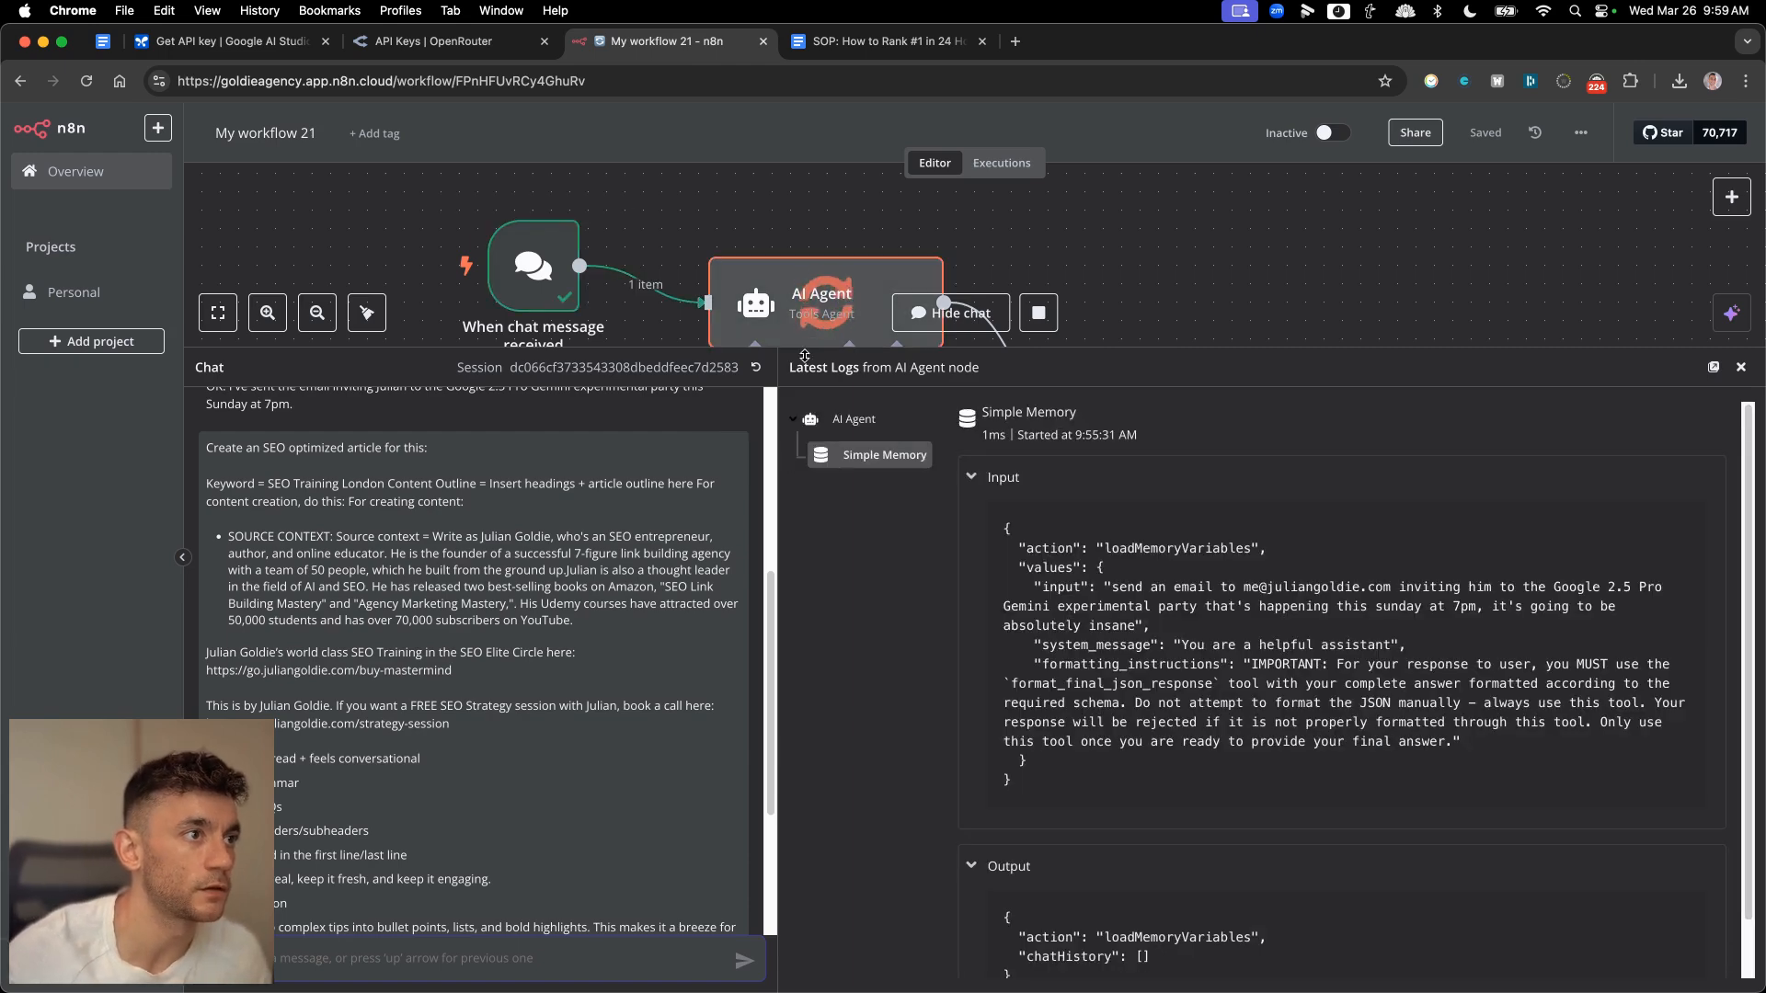
# - Shrink the chat area to reveal the whole workflow and download the workflow as a file
pyautogui.moveTo(804, 356); pyautogui.dragTo(794, 865)
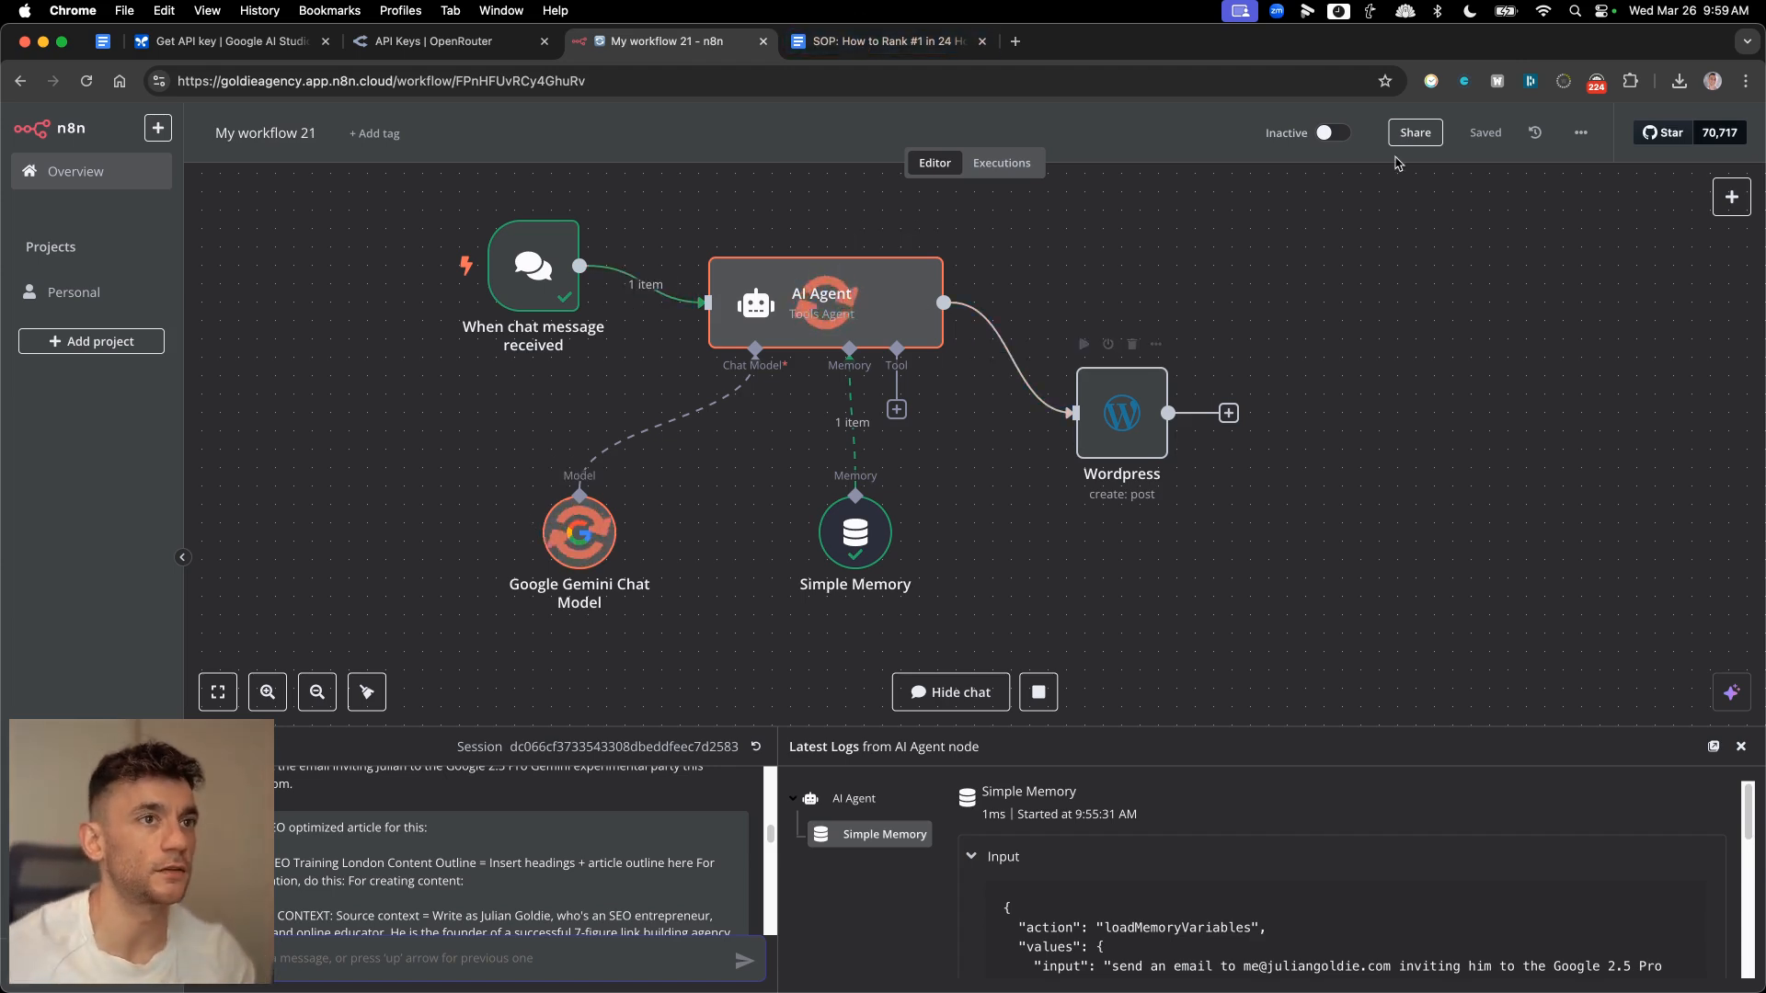
pyautogui.click(1582, 134)
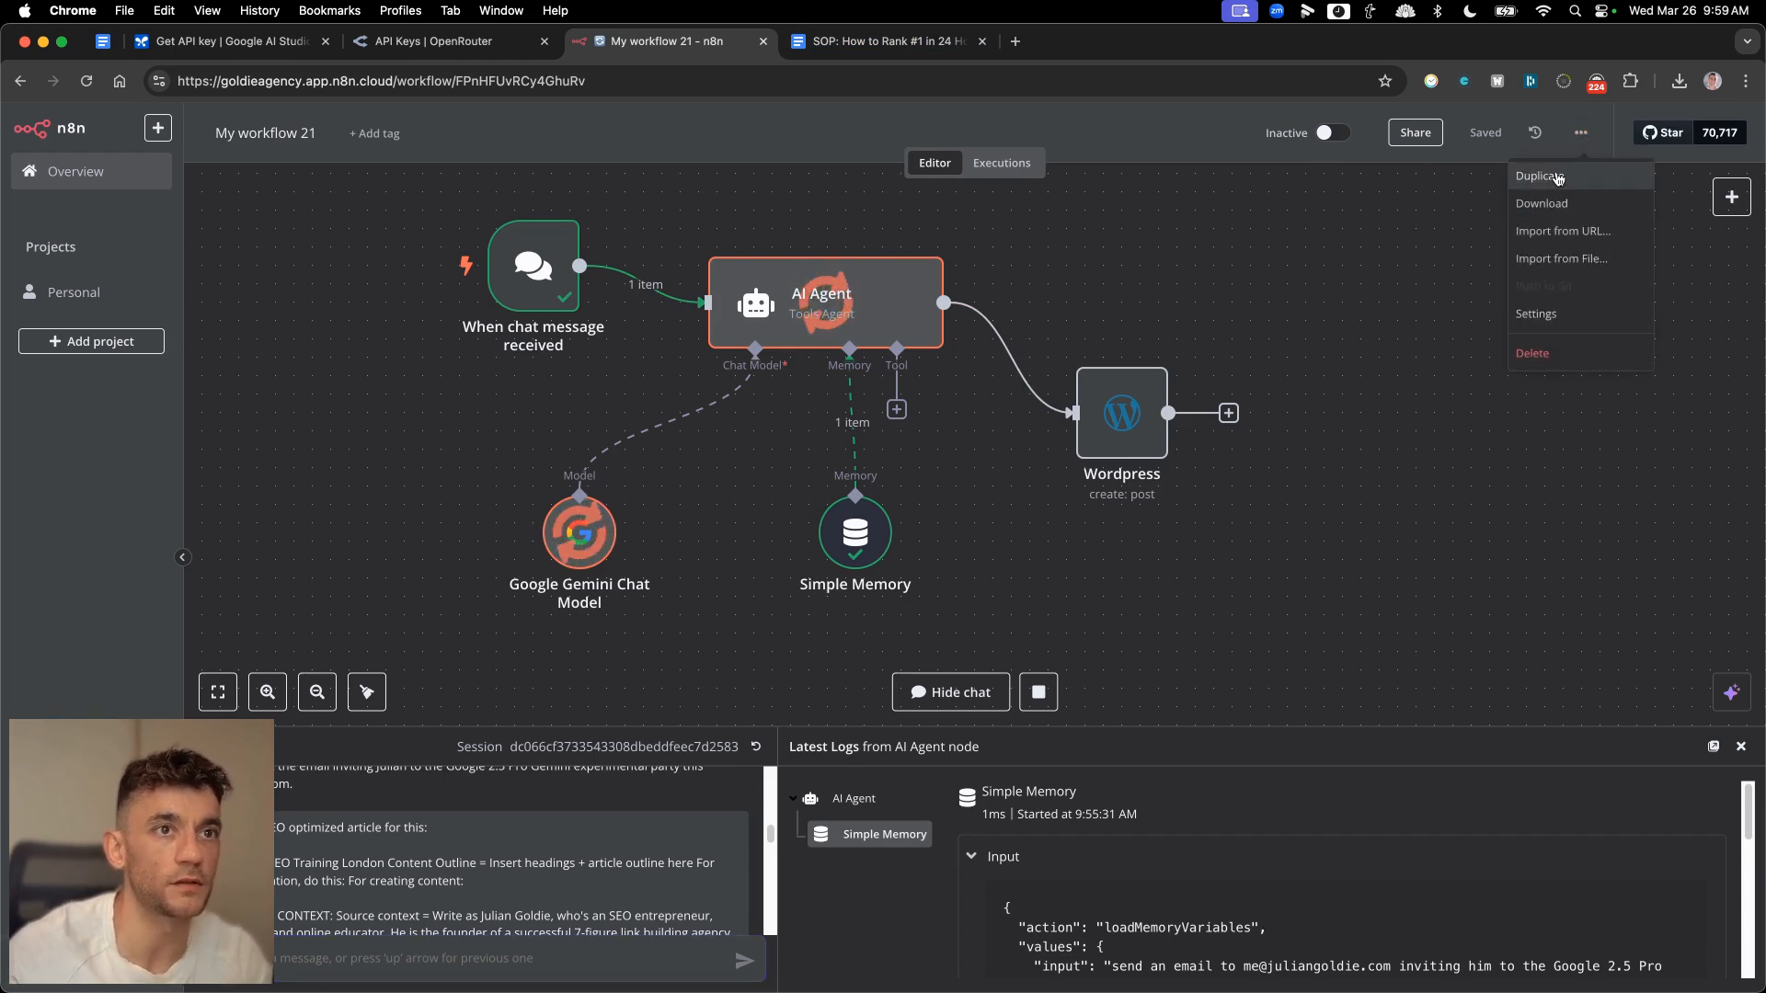
pyautogui.click(1541, 204)
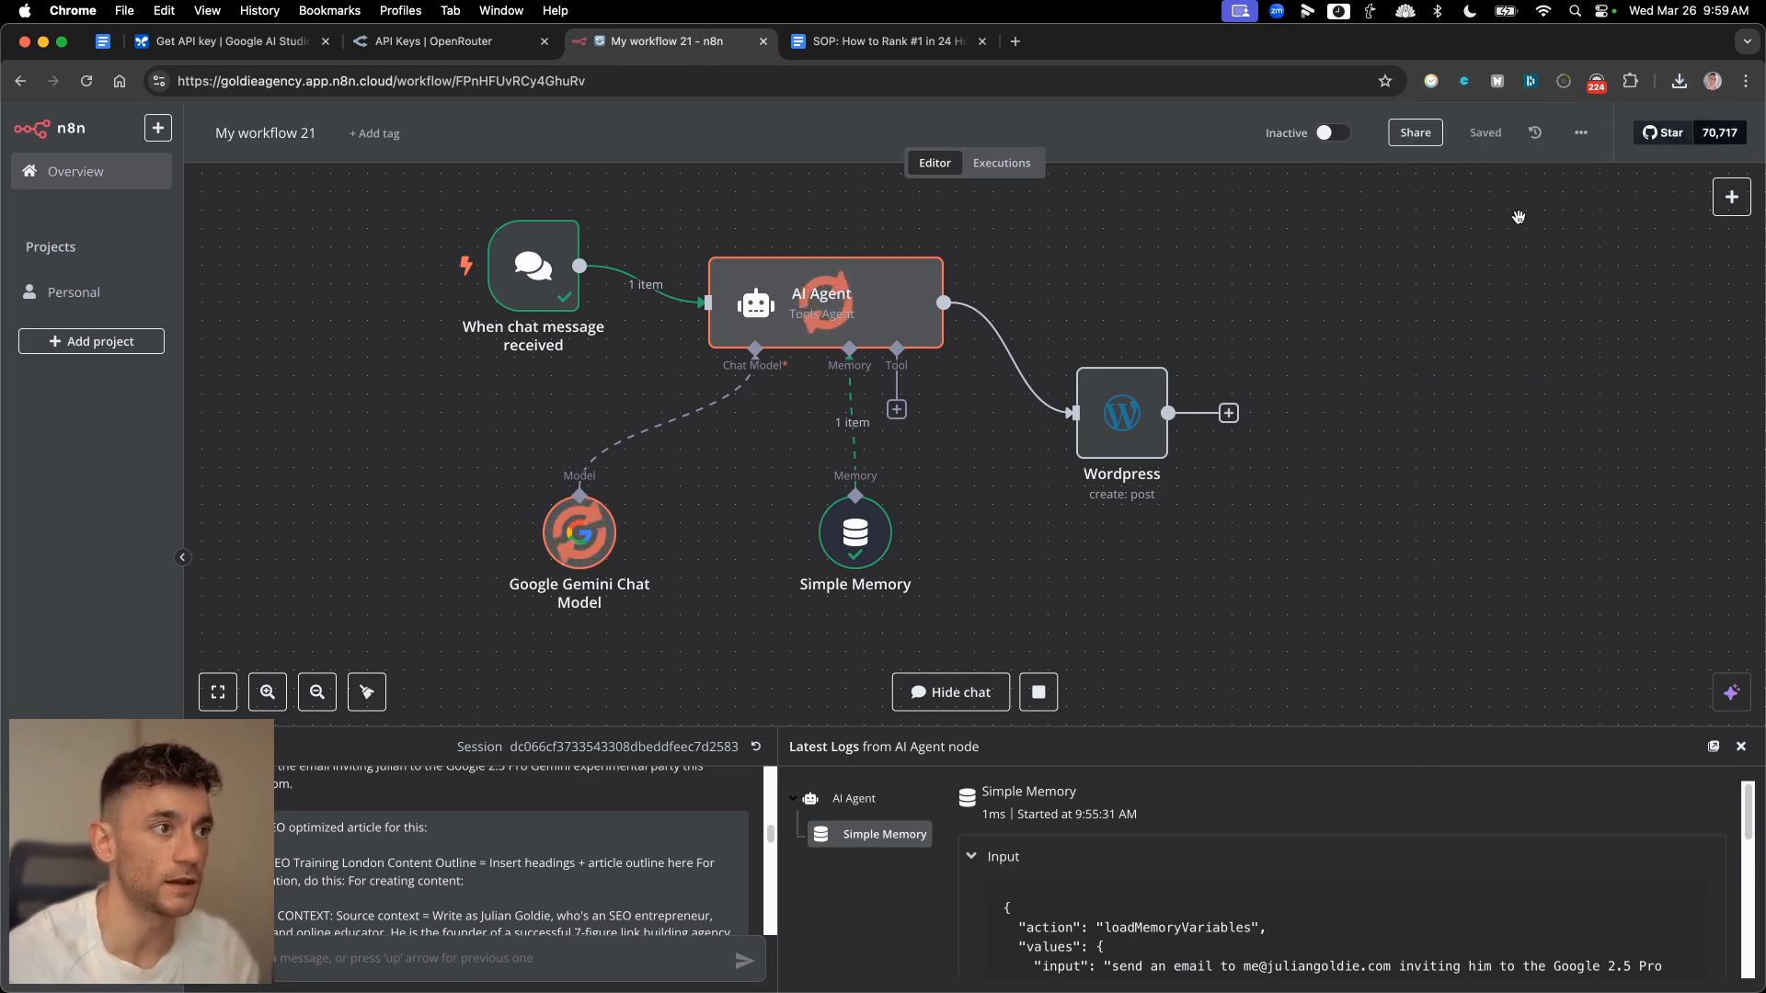
# - Open the AI Profit Boardroom community's classroom in a new tab and go to the "SOPs - The Whole Collection!" course
pyautogui.press('super+t')
pyautogui.write('ai p')
pyautogui.press('Return')
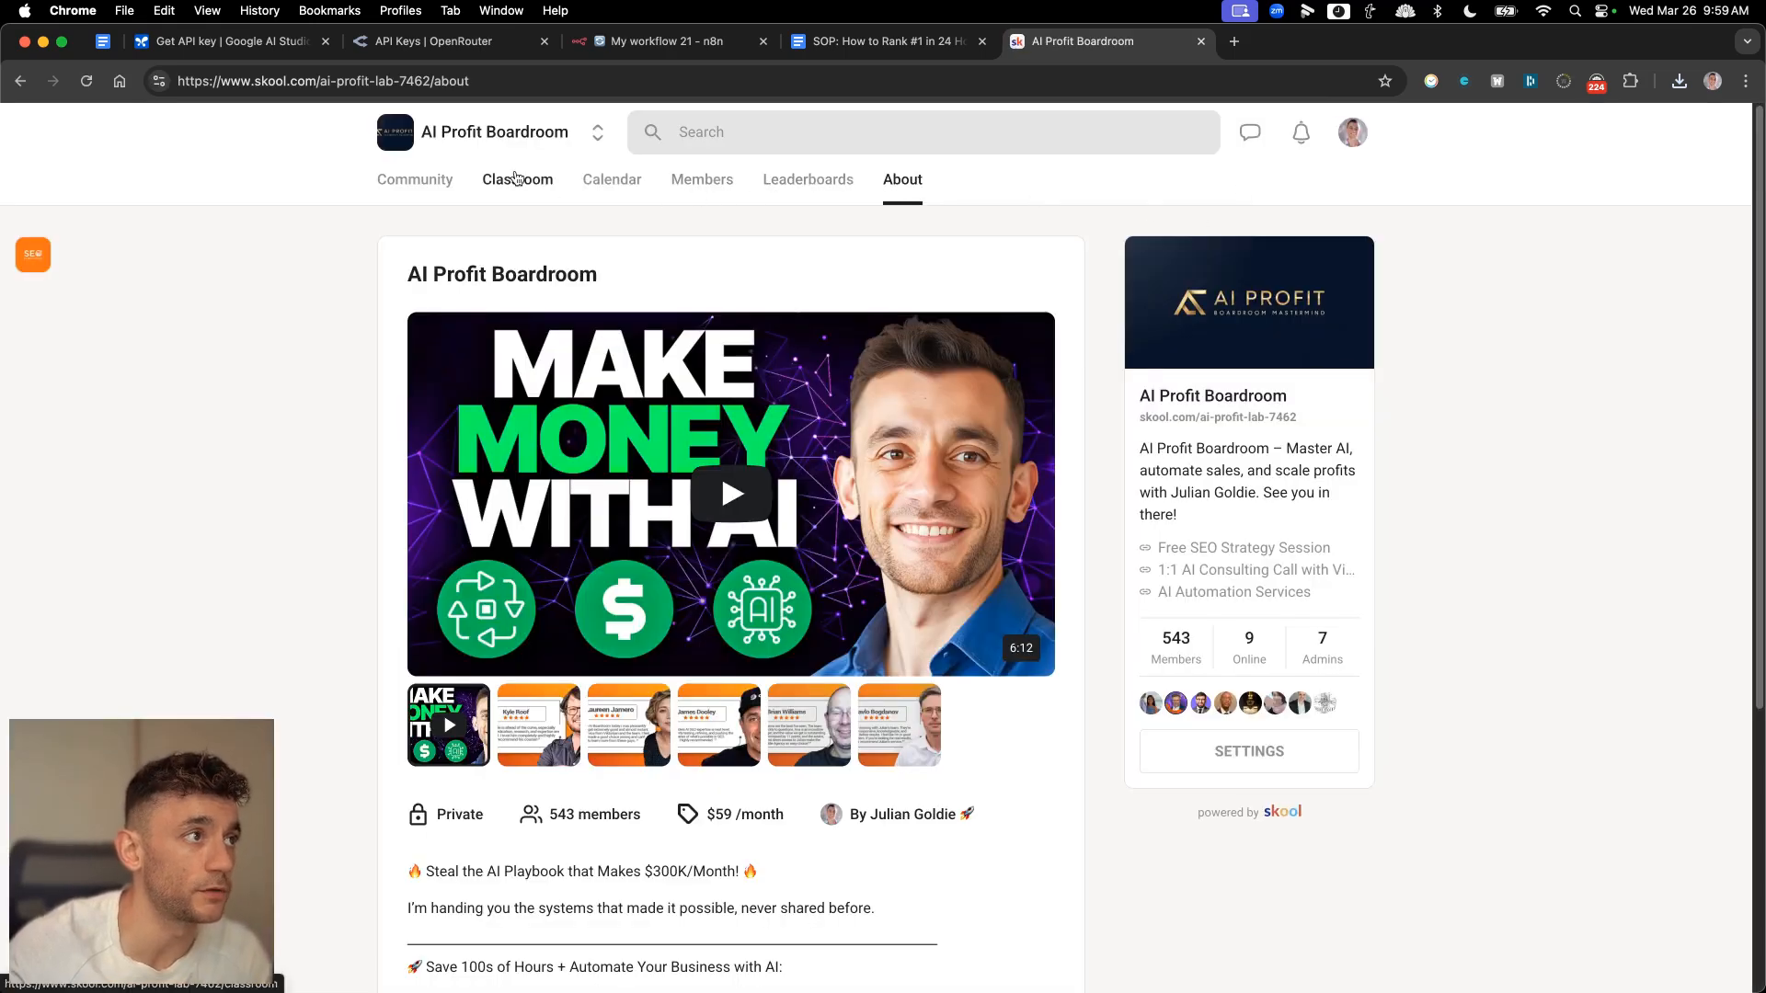
pyautogui.click(515, 178)
pyautogui.scroll(-12, 531, 161)
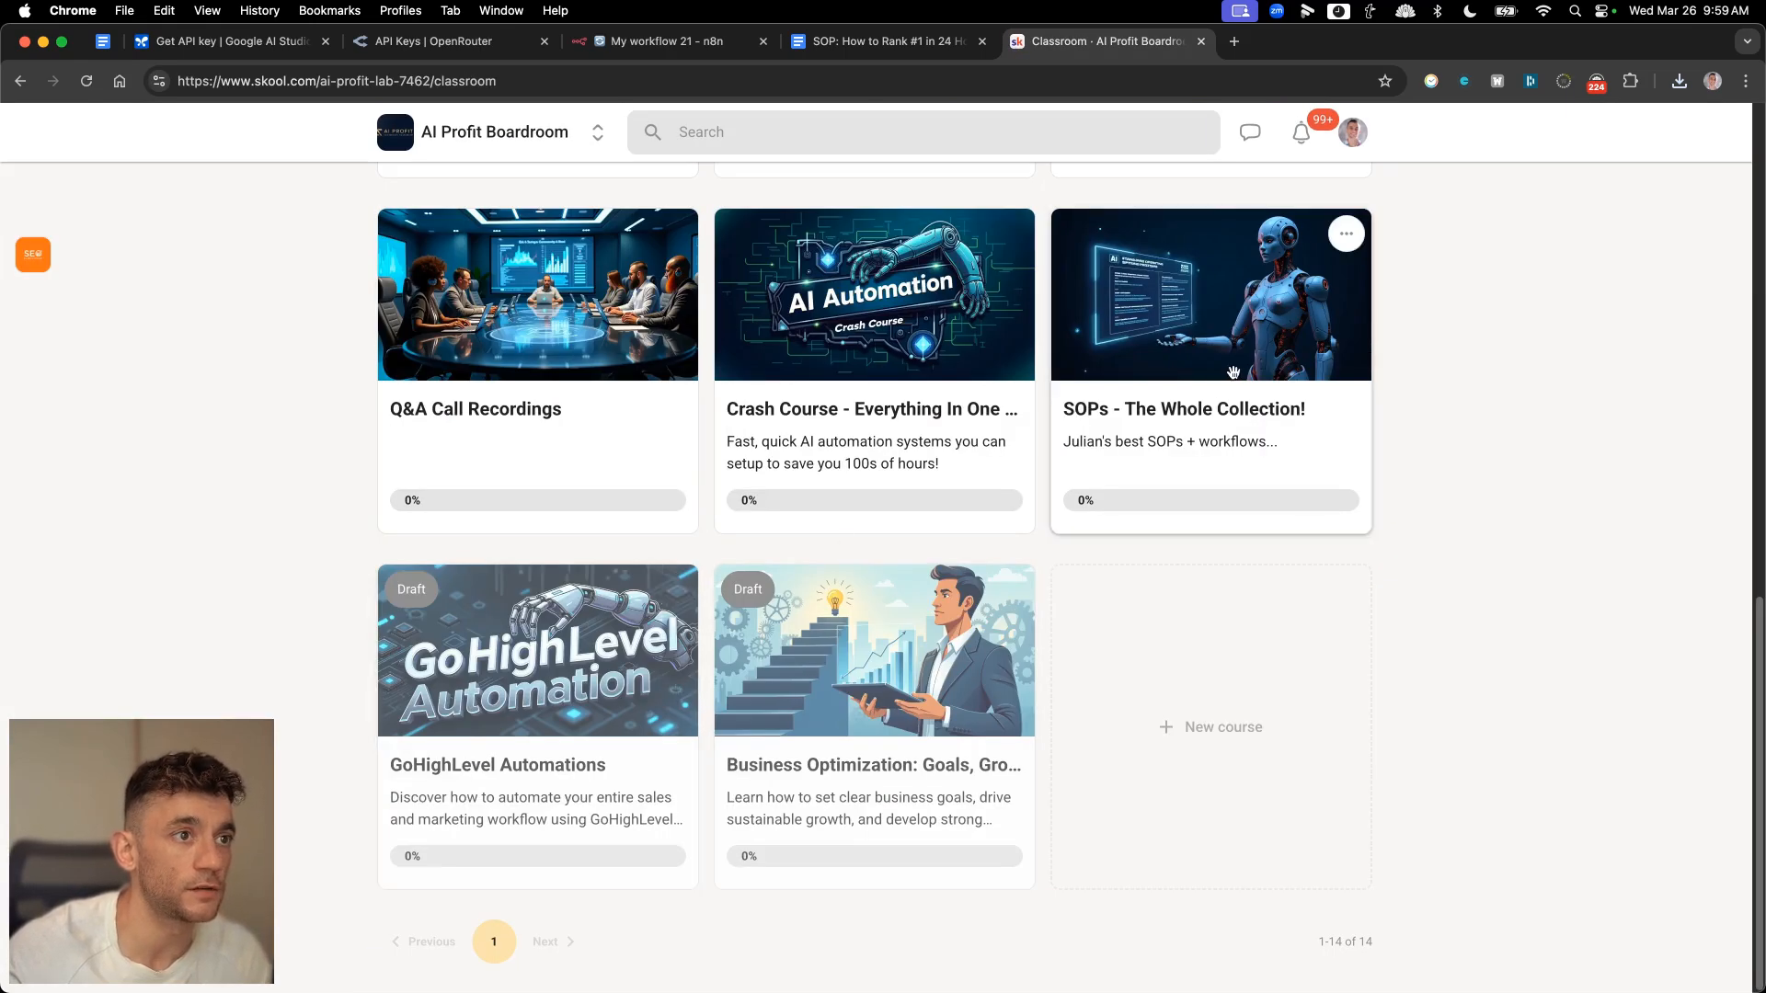
pyautogui.click(568, 729)
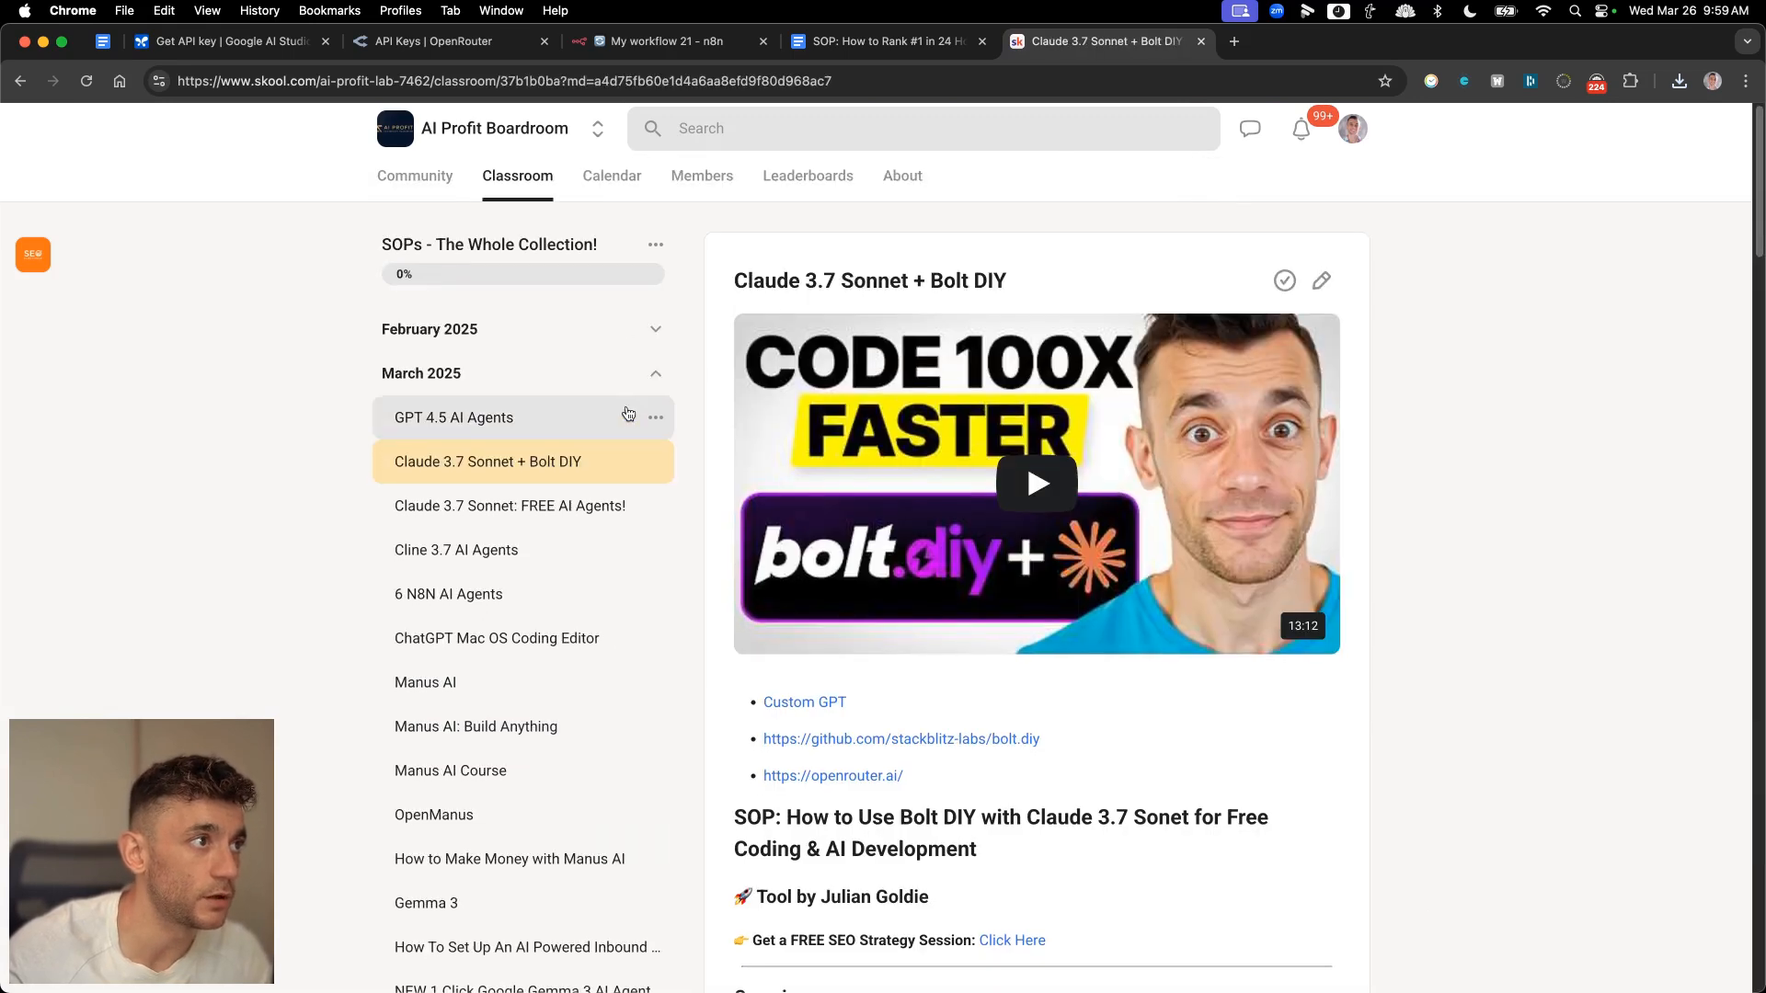
# - Create a new page in the March 2025 section with the downloaded workflow file attached as resource "Content Writer 2.5", and save it
pyautogui.click(619, 373)
pyautogui.click(1379, 178)
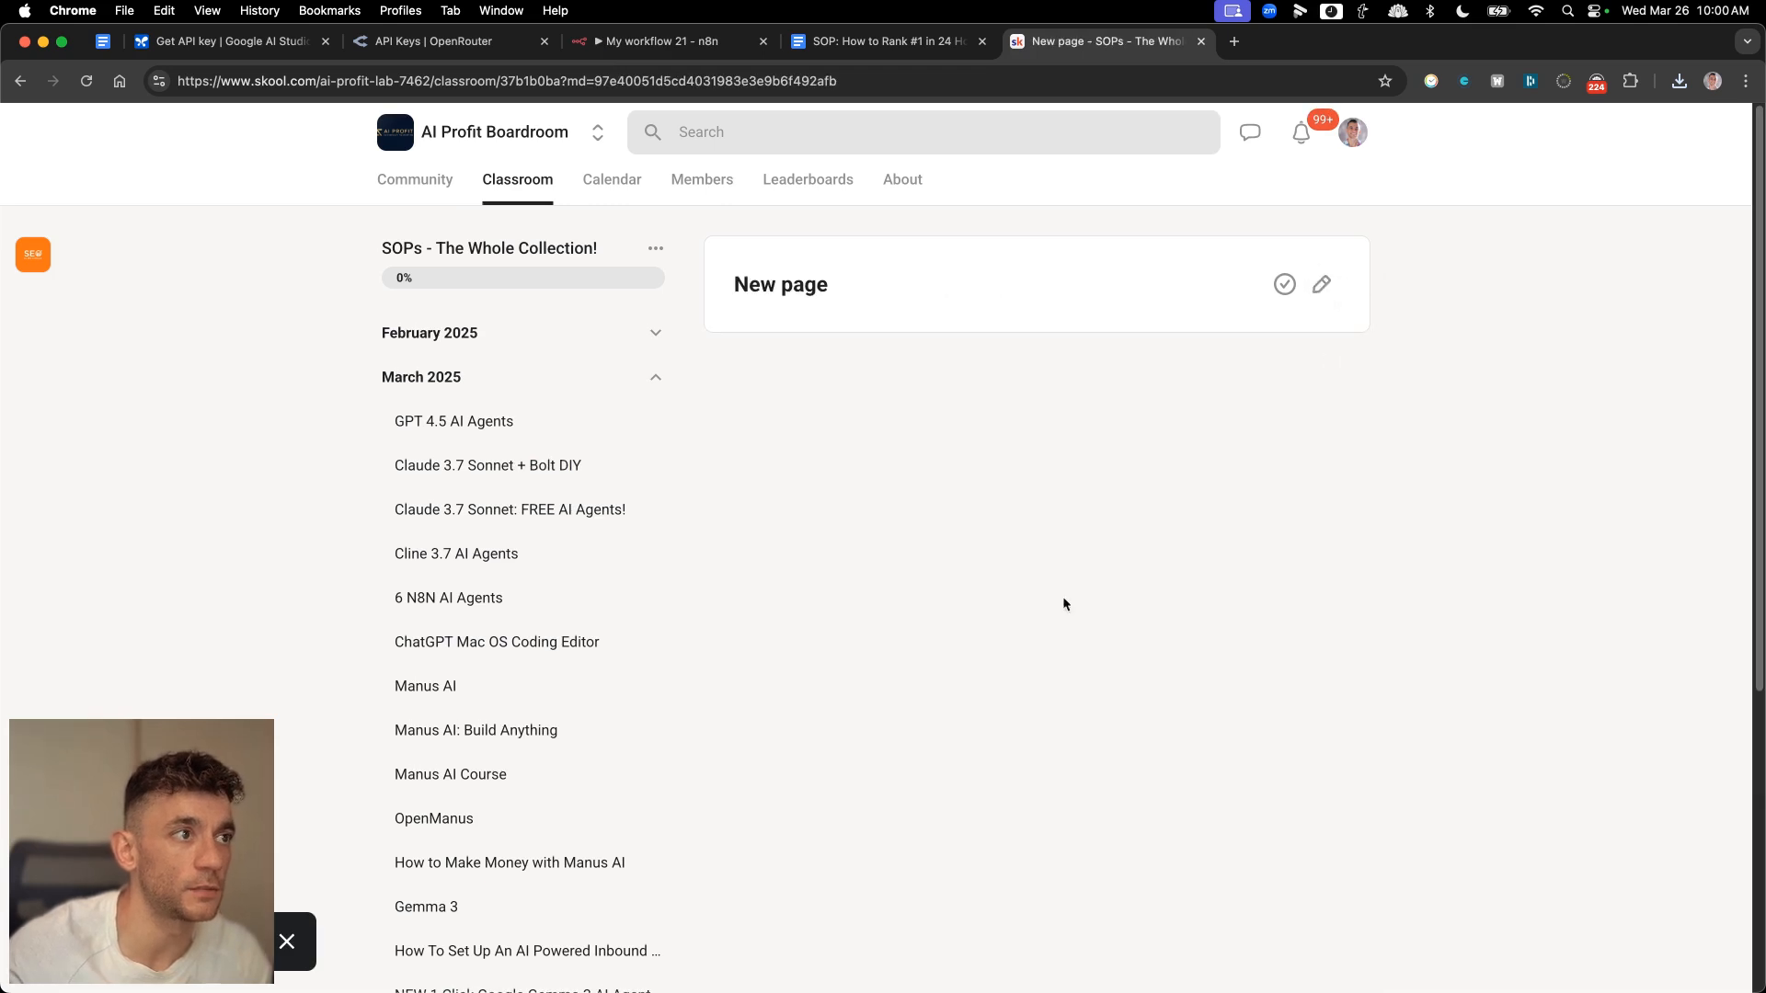
pyautogui.click(766, 431)
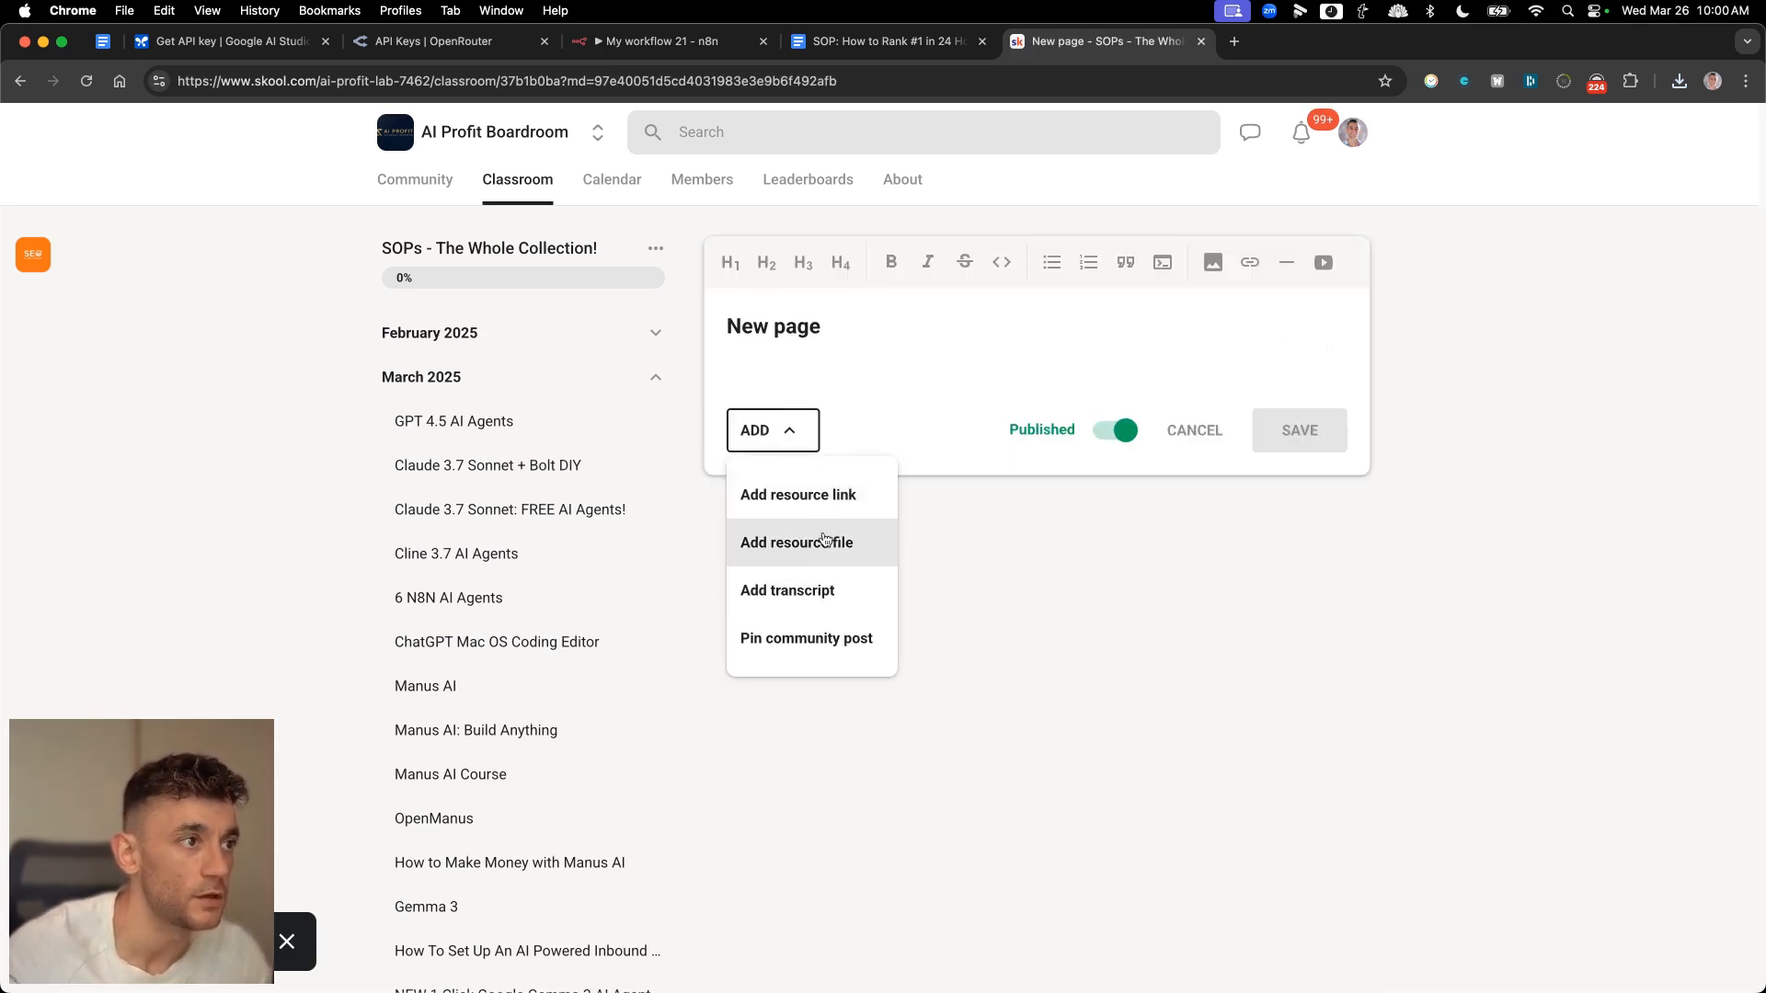
pyautogui.click(823, 541)
pyautogui.doubleClick(748, 399)
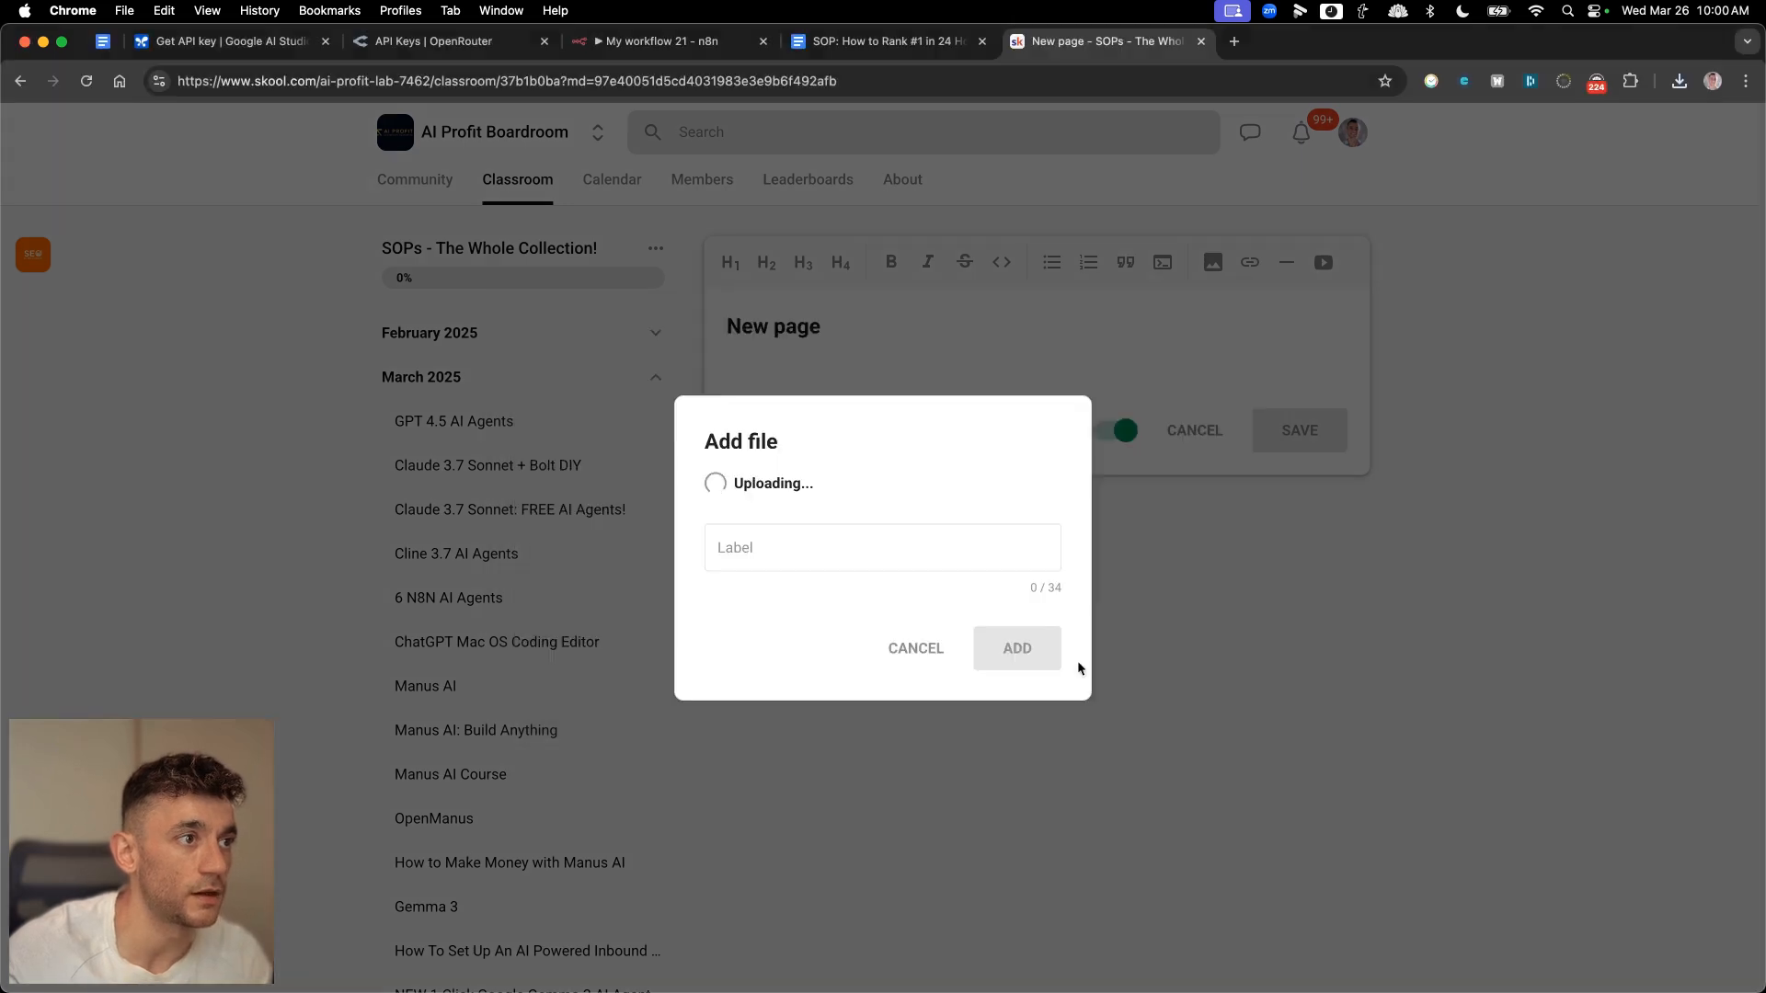
pyautogui.click(740, 549)
pyautogui.press('cmd+v')
pyautogui.click(1042, 655)
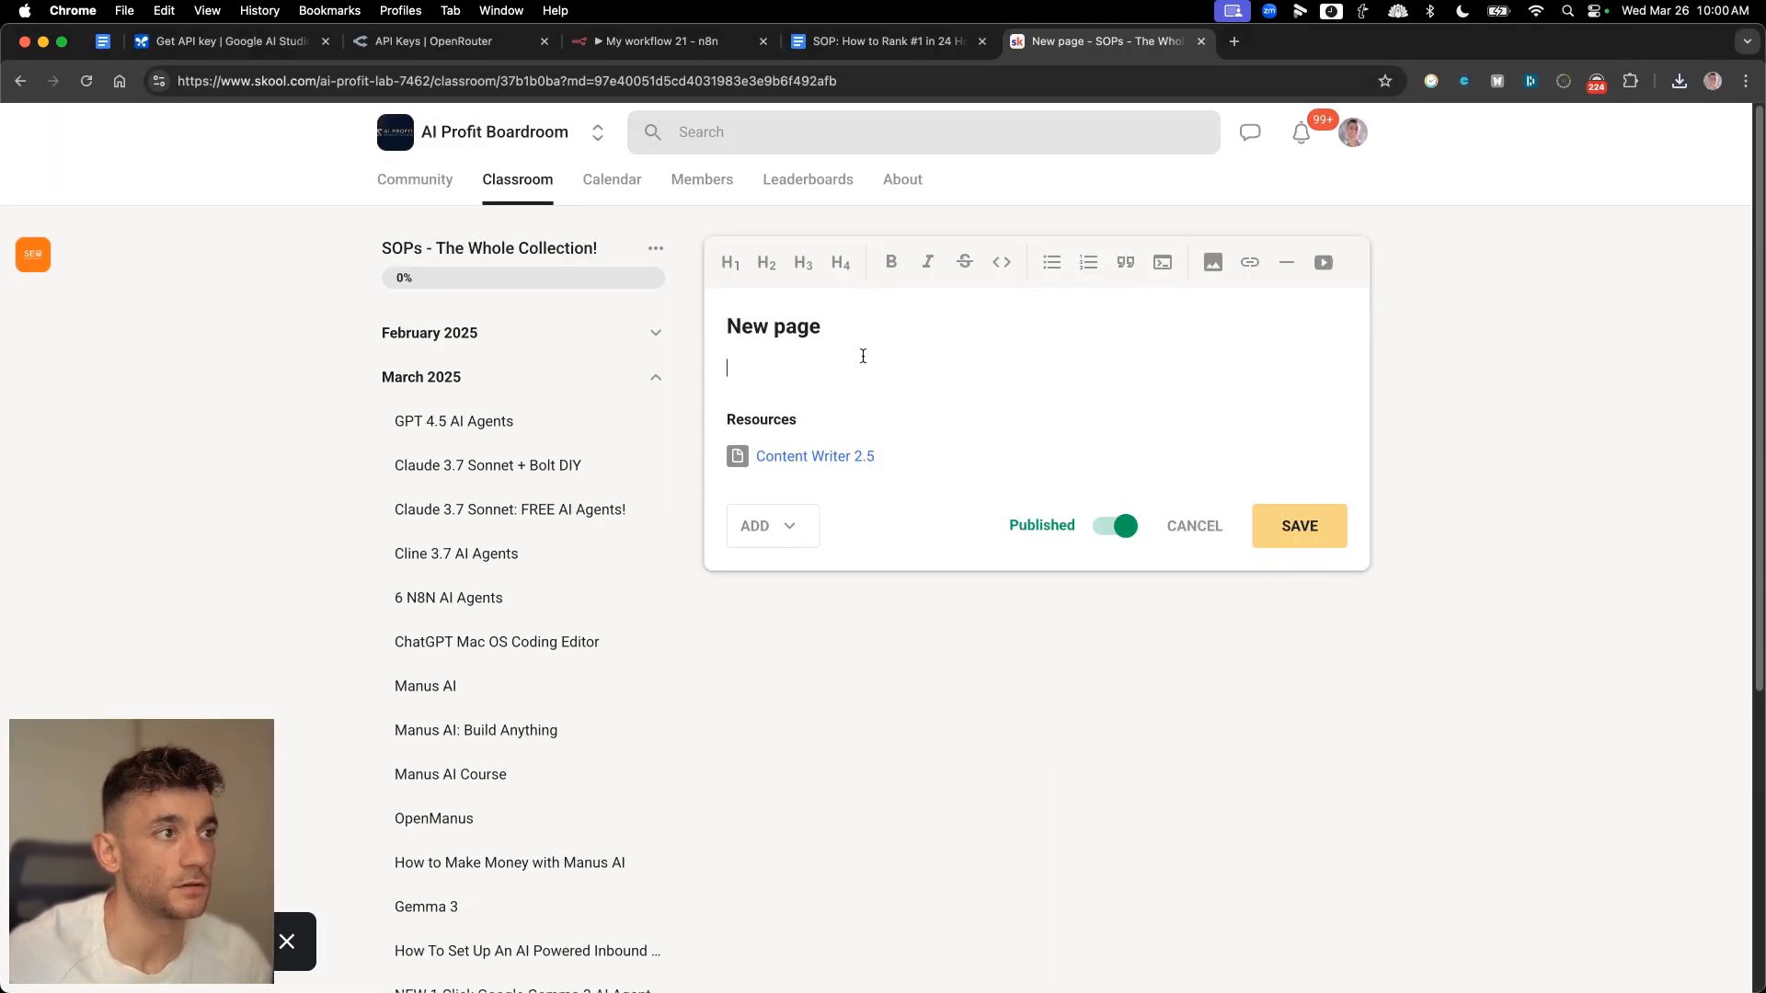
pyautogui.click(1275, 512)
# - Check the workflow run in n8n, and bookmark the new classroom page in the Bookmarks Bar folder
pyautogui.press('cmd+4')
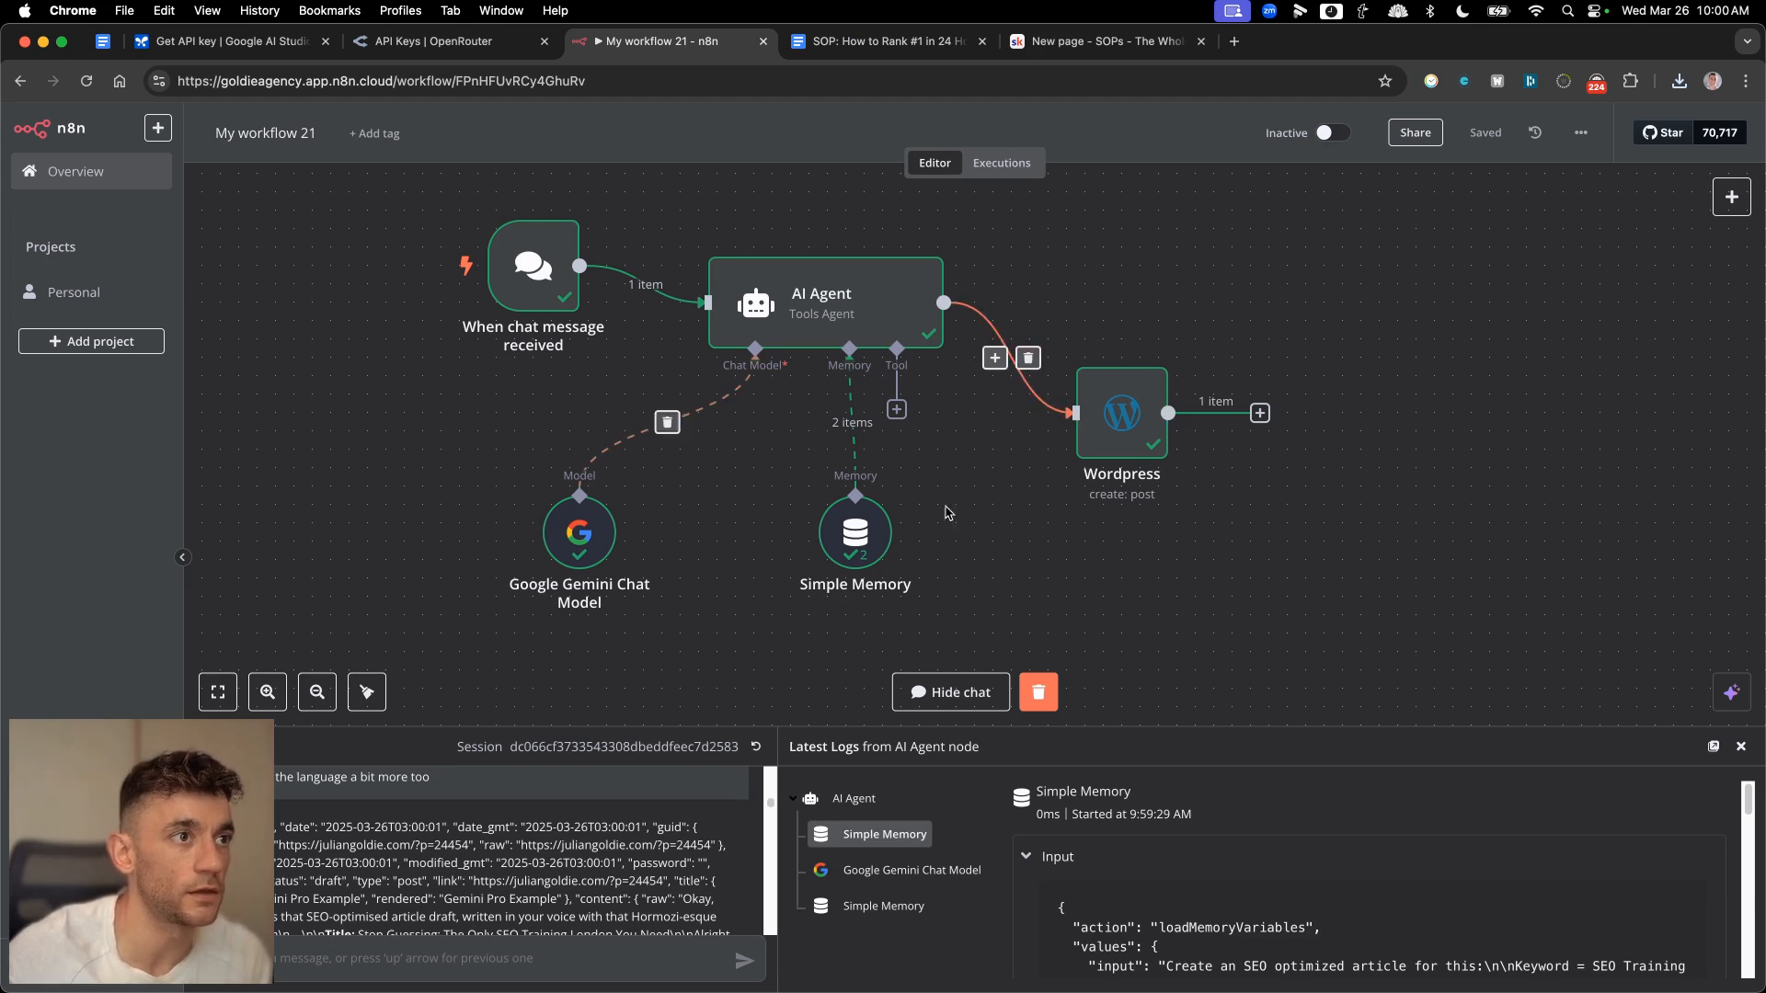
pyautogui.click(1186, 48)
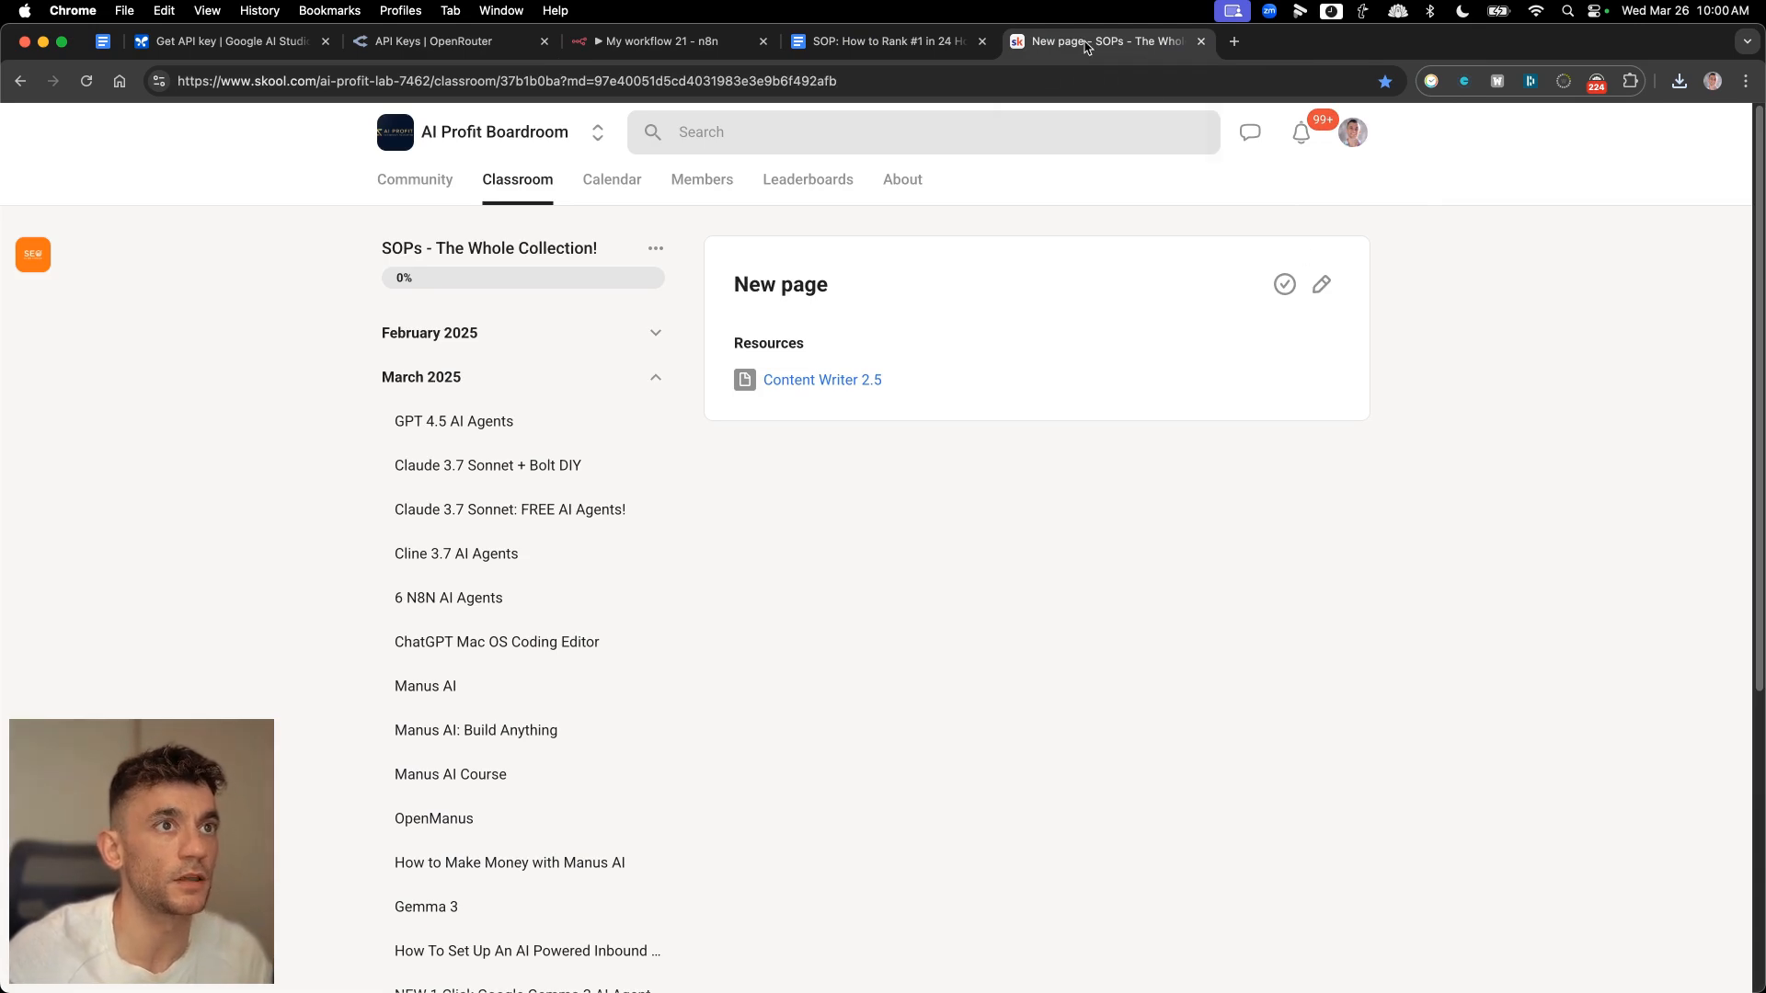
pyautogui.press('cmd+d')
pyautogui.click(1284, 211)
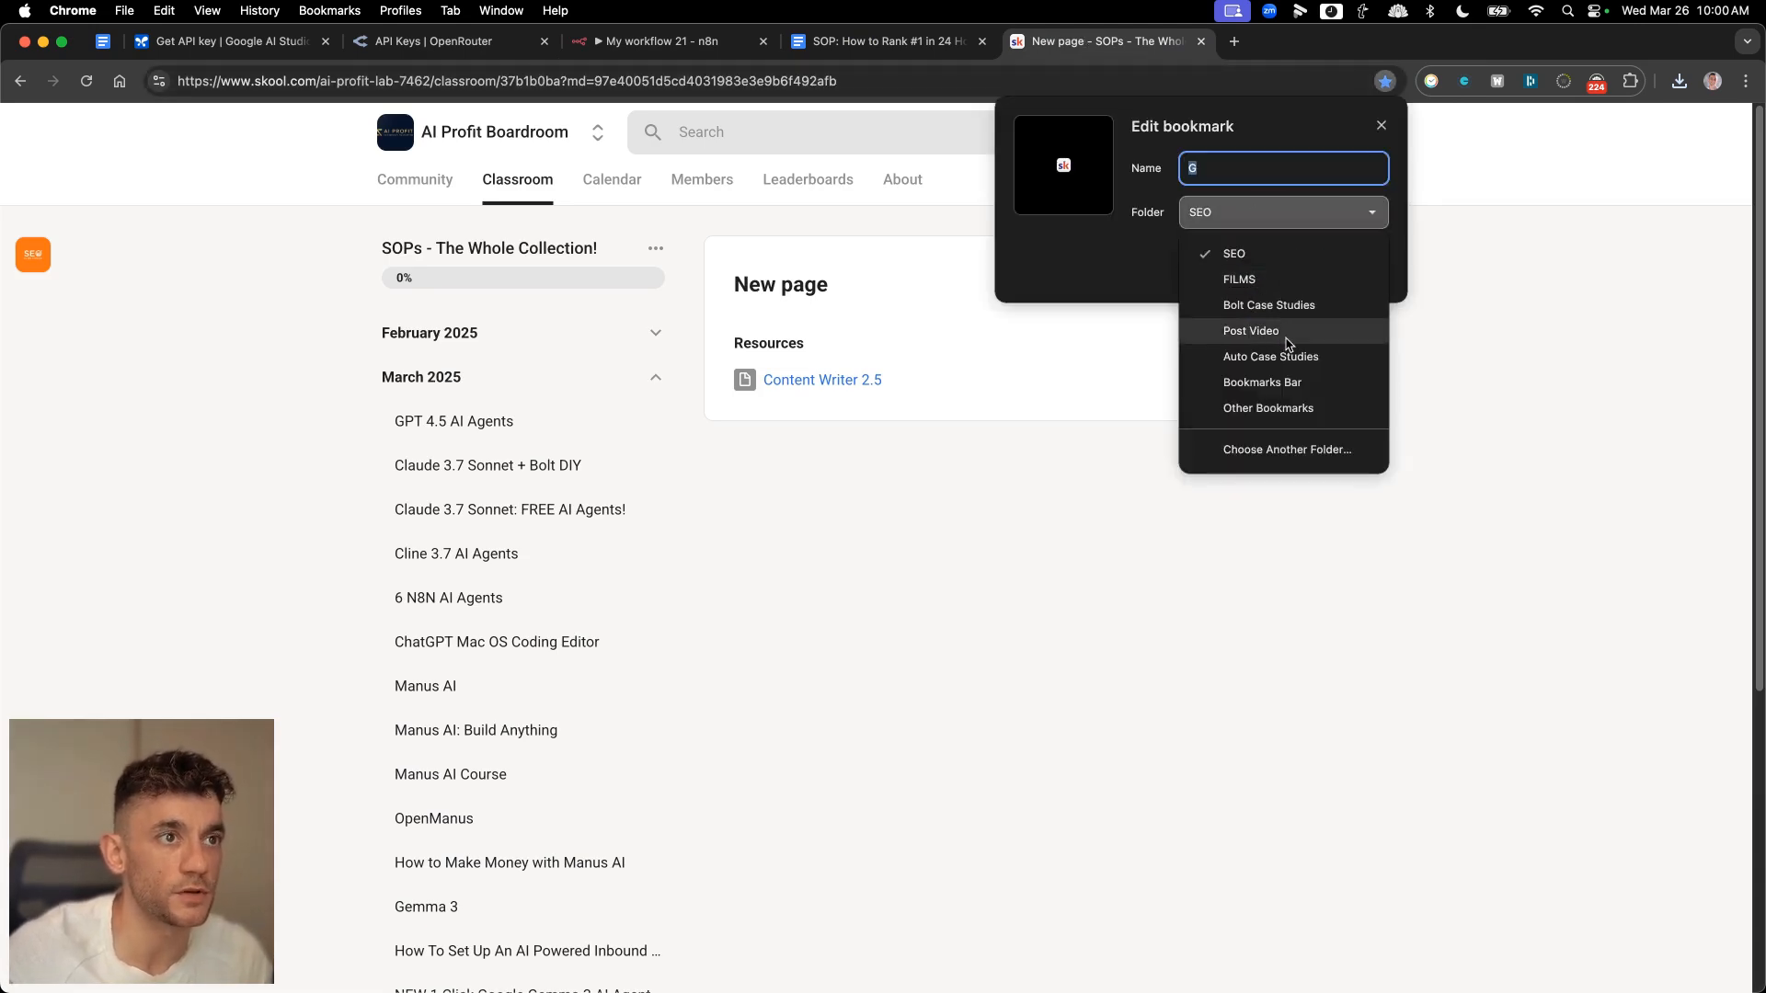
pyautogui.click(1270, 383)
pyautogui.press('Return')
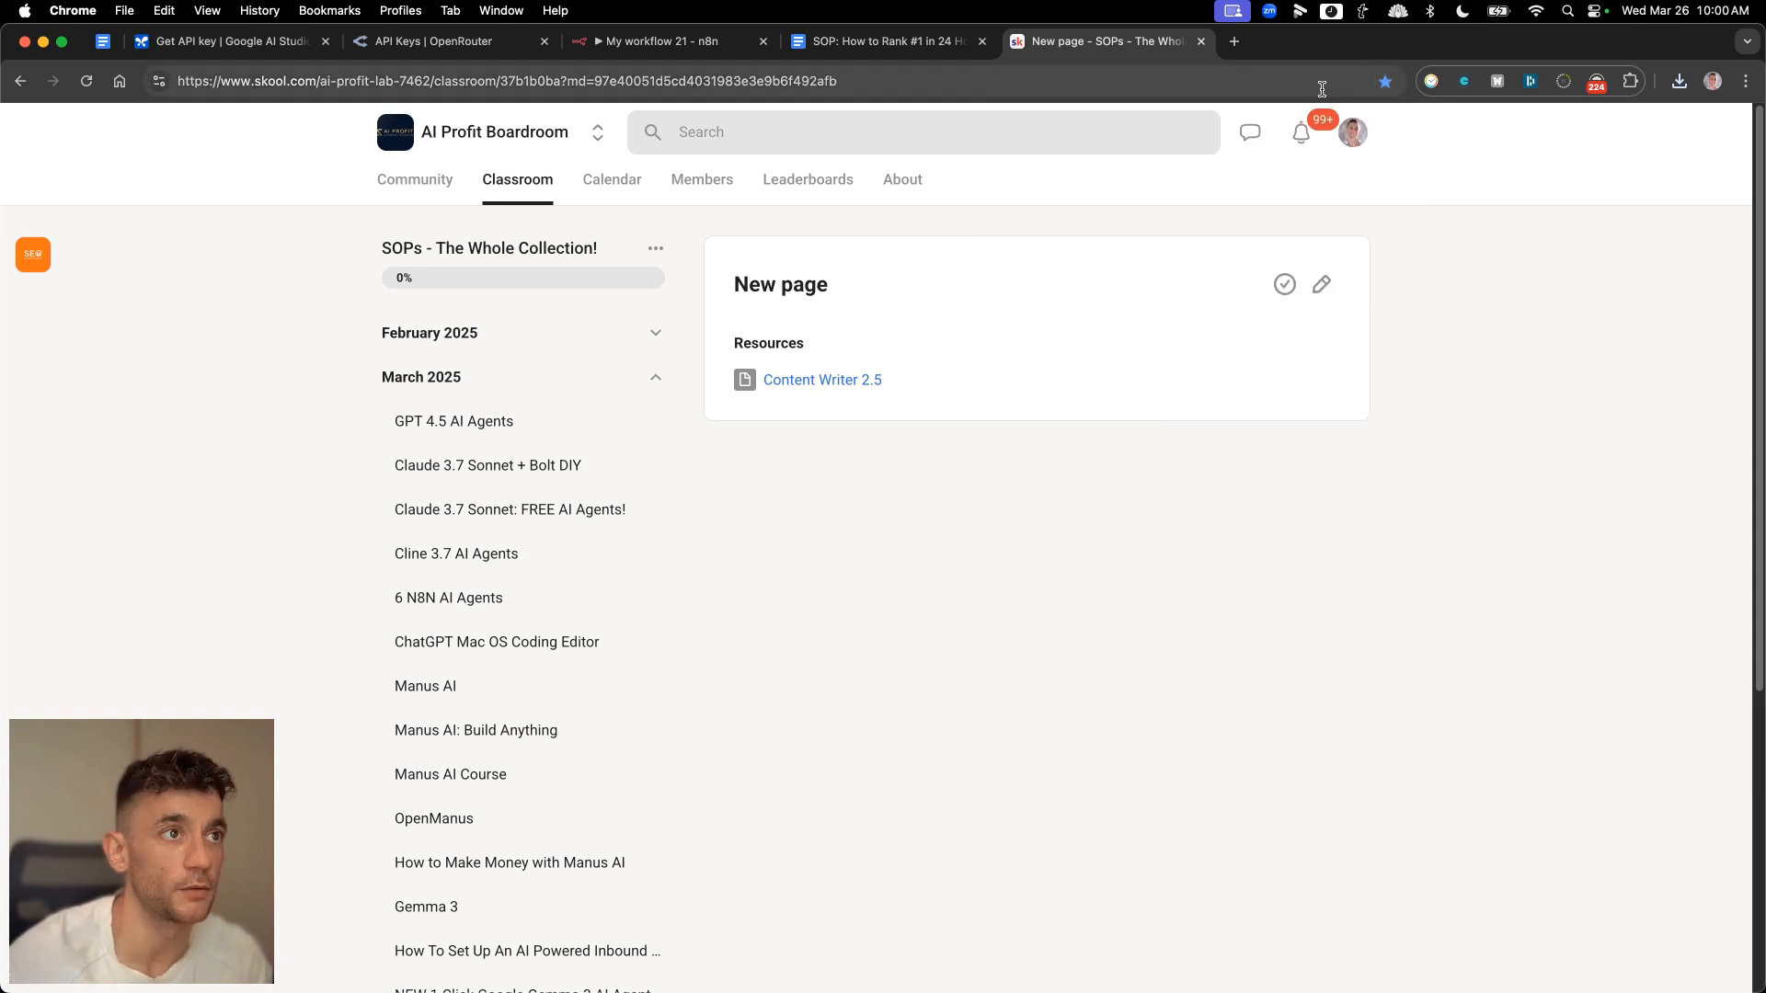
# - Open the /login page of the connected WordPress site in the classroom's browser tab
pyautogui.press('cmd+l')
pyautogui.write('juliangoldie.com/login')
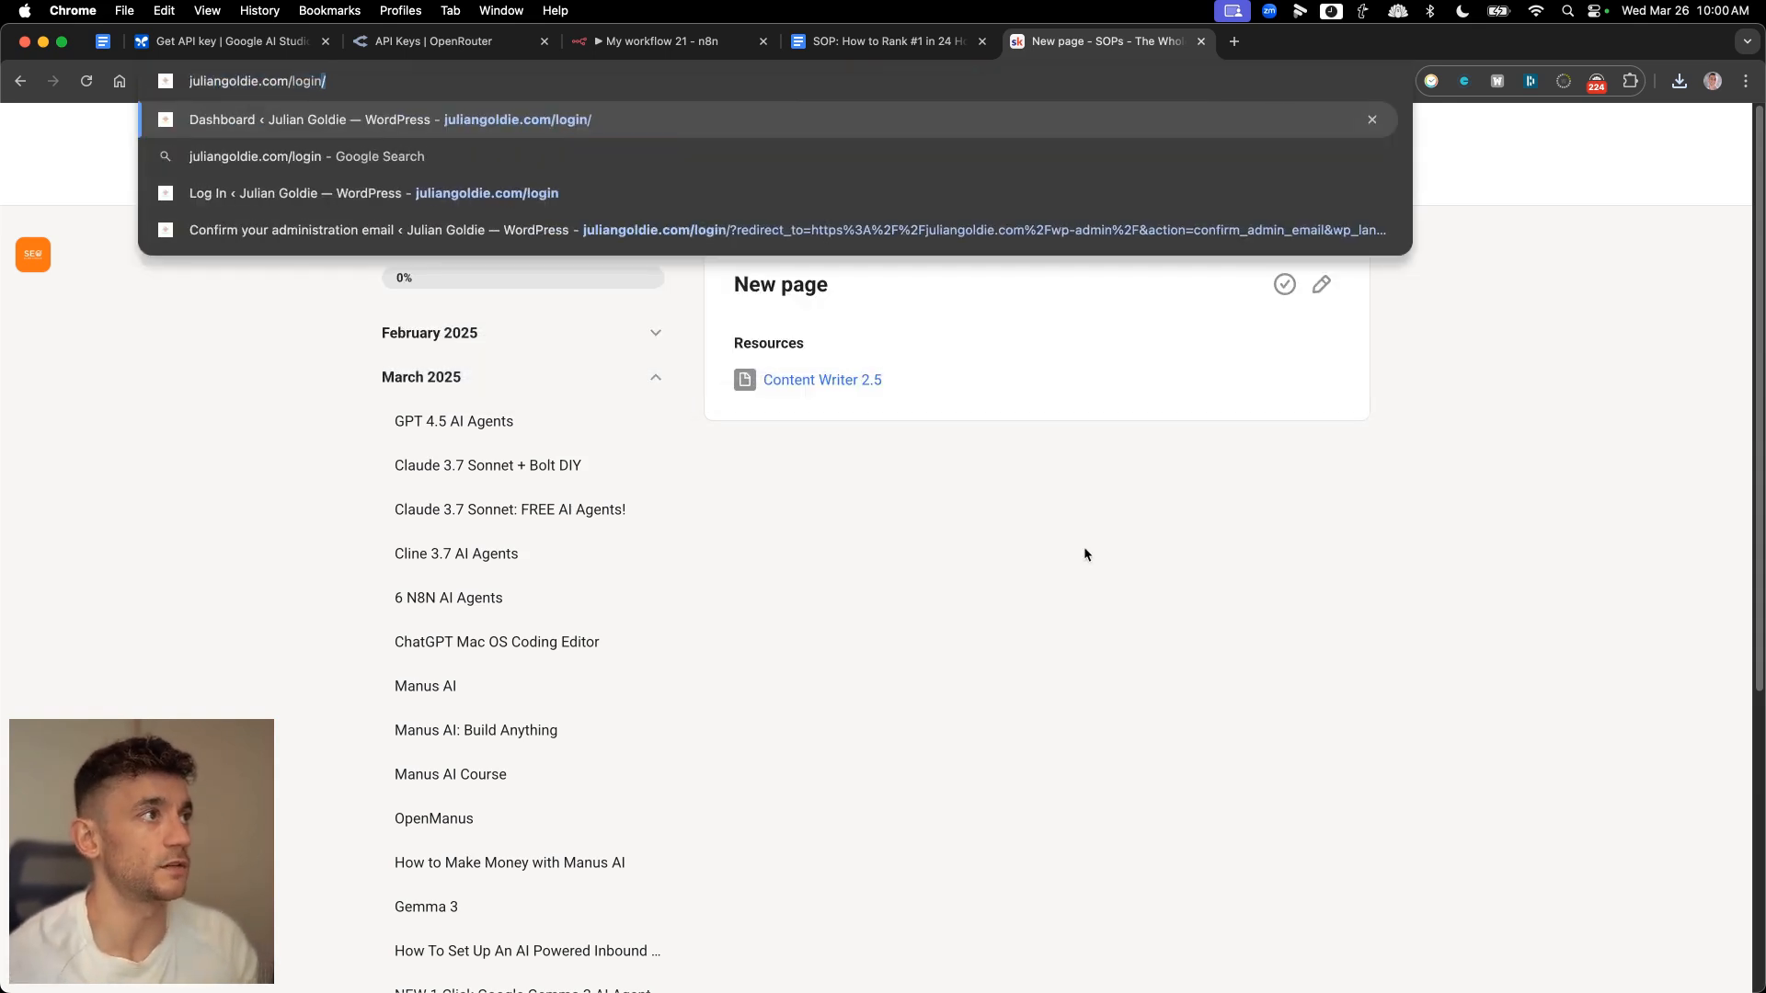
pyautogui.press('Return')
# - Move the n8n tab beside the WordPress login tab and examine the created post's data in the Wordpress node's output
pyautogui.moveTo(662, 42); pyautogui.dragTo(883, 42)
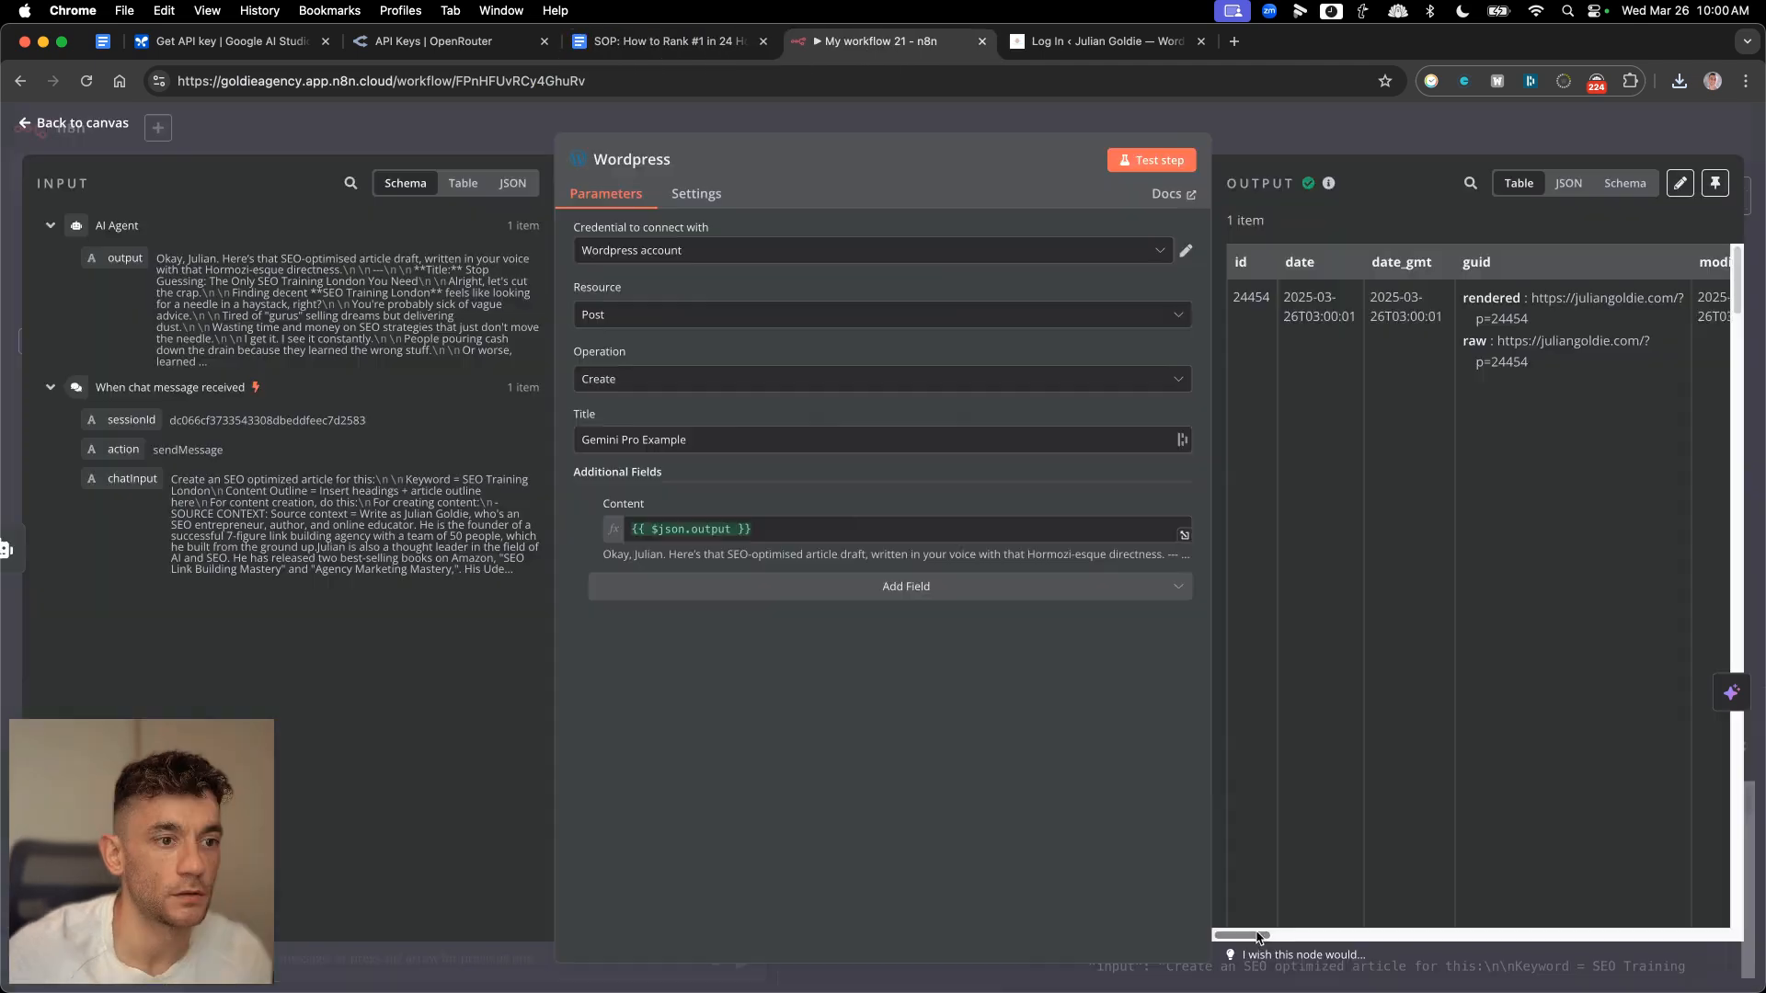
pyautogui.moveTo(1387, 947); pyautogui.dragTo(1678, 952)
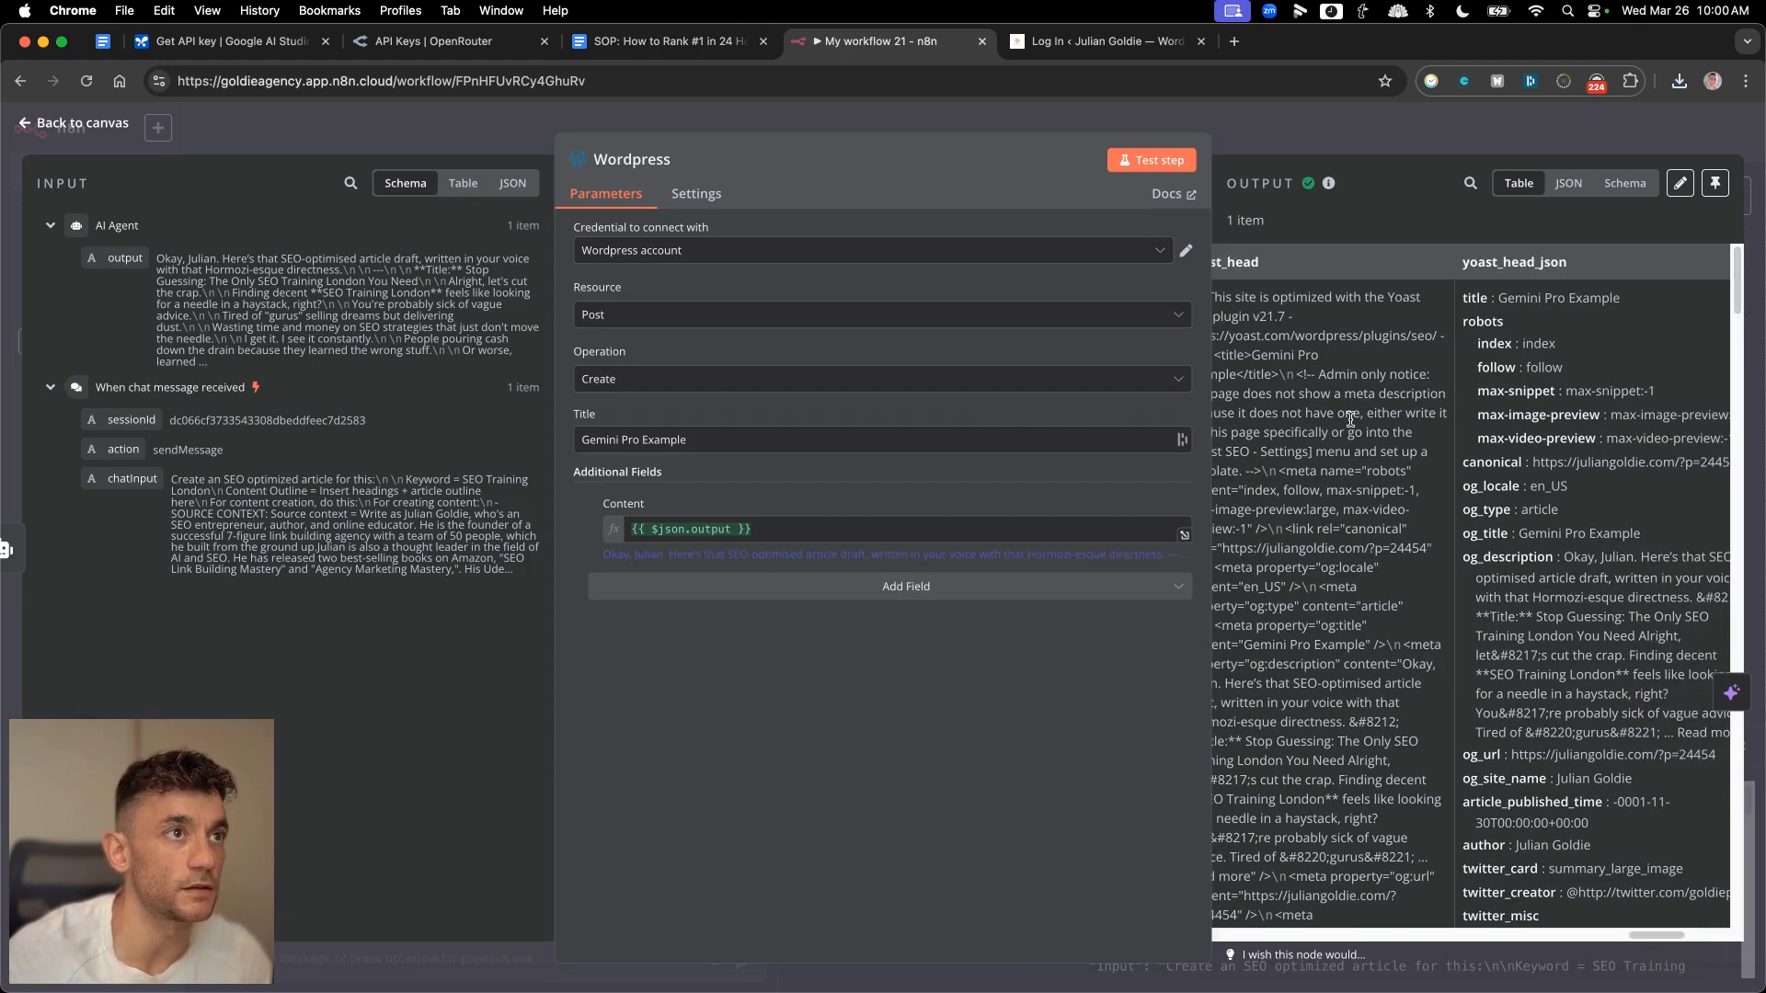
# - Log in to the WordPress site with the first saved username and account password
pyautogui.click(1099, 41)
pyautogui.click(891, 353)
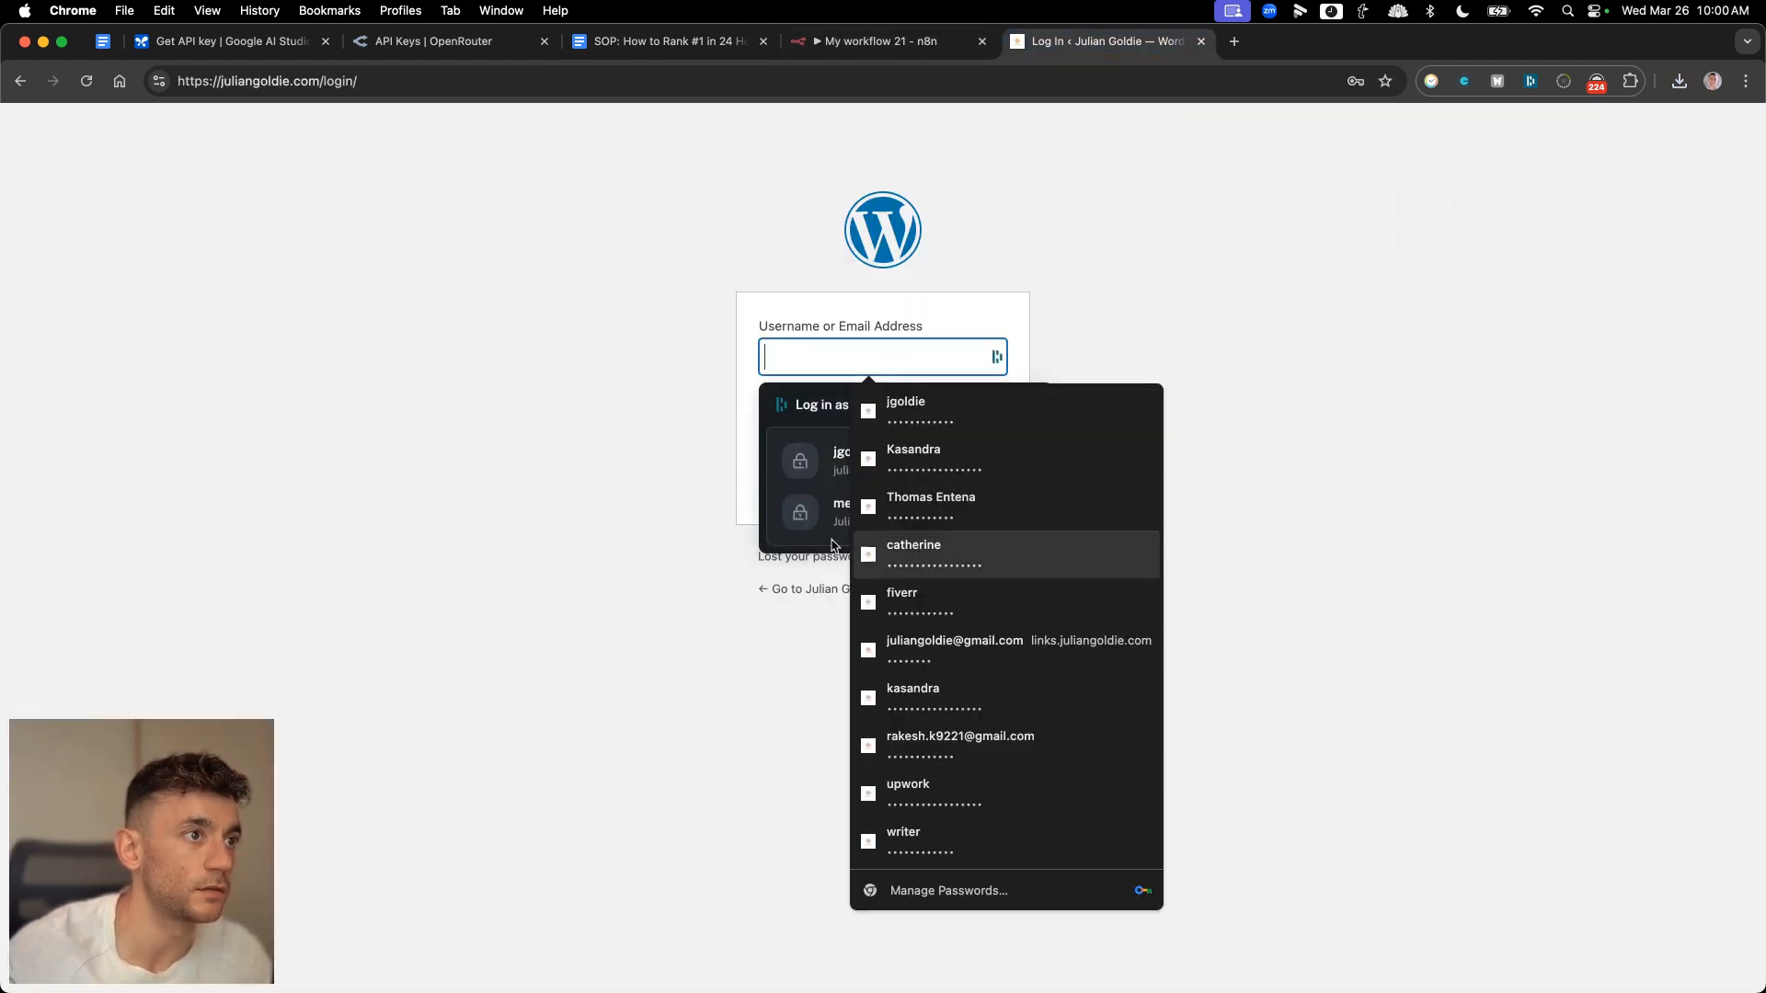
pyautogui.click(801, 461)
pyautogui.click(999, 484)
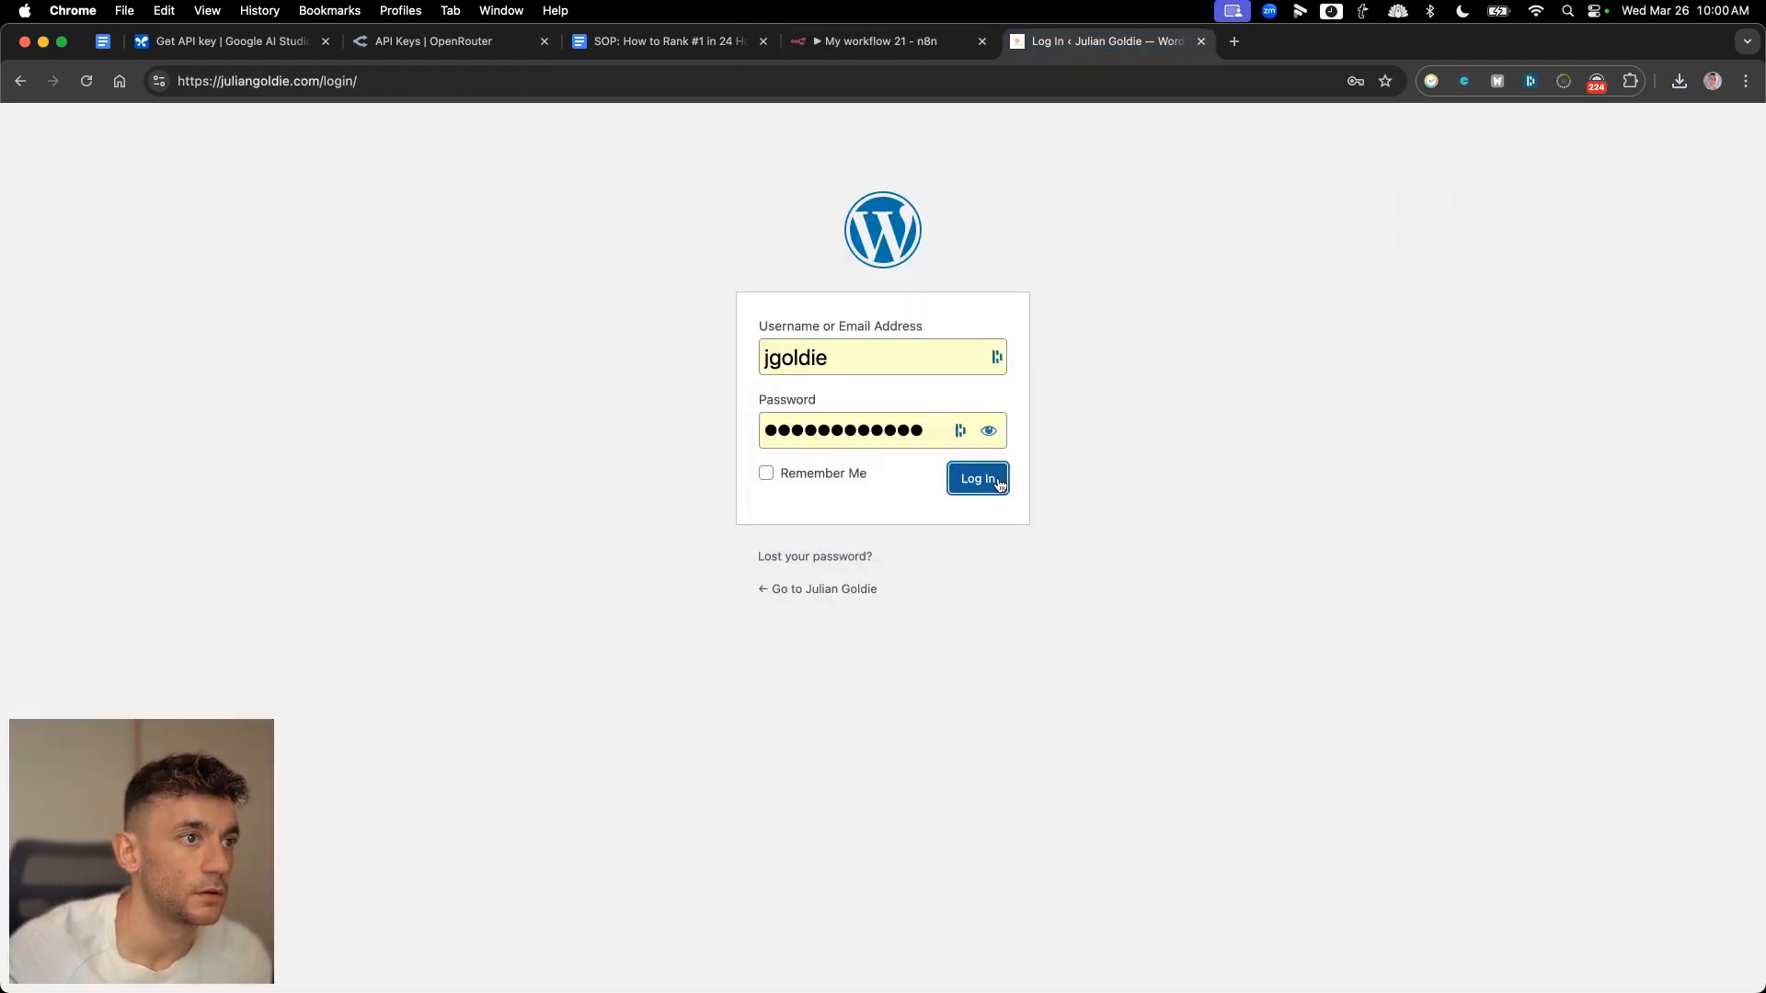
pyautogui.click(888, 36)
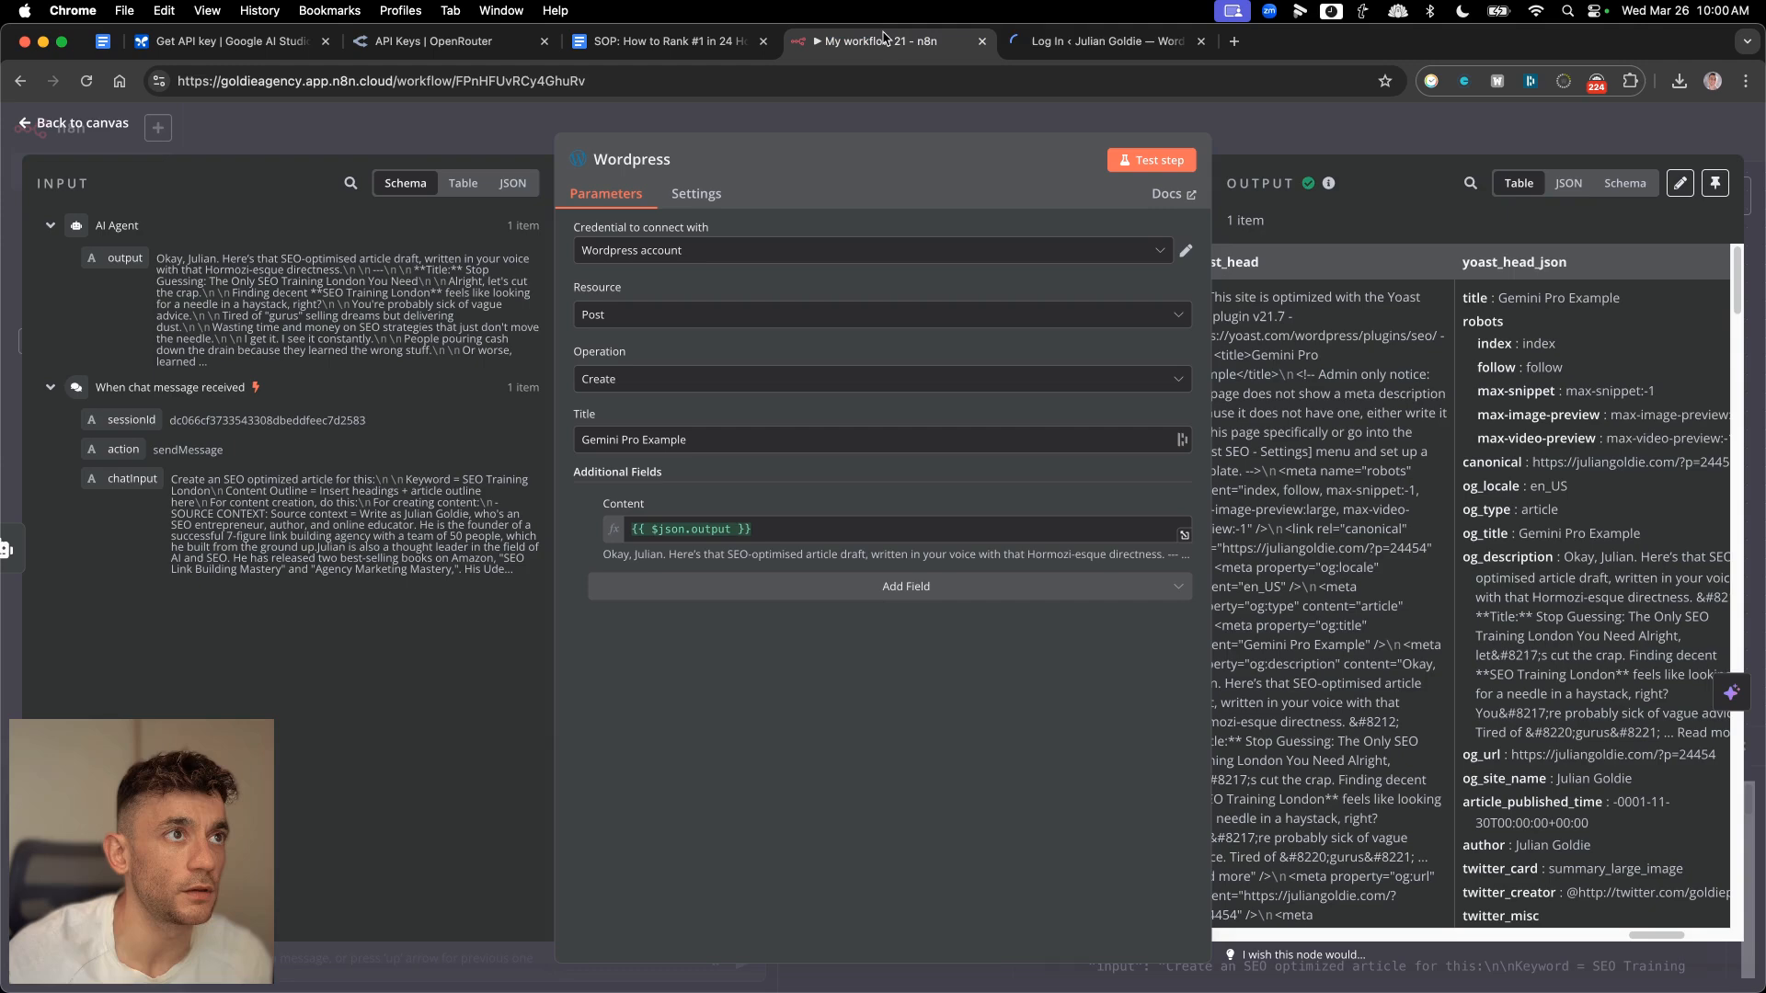
pyautogui.click(1078, 53)
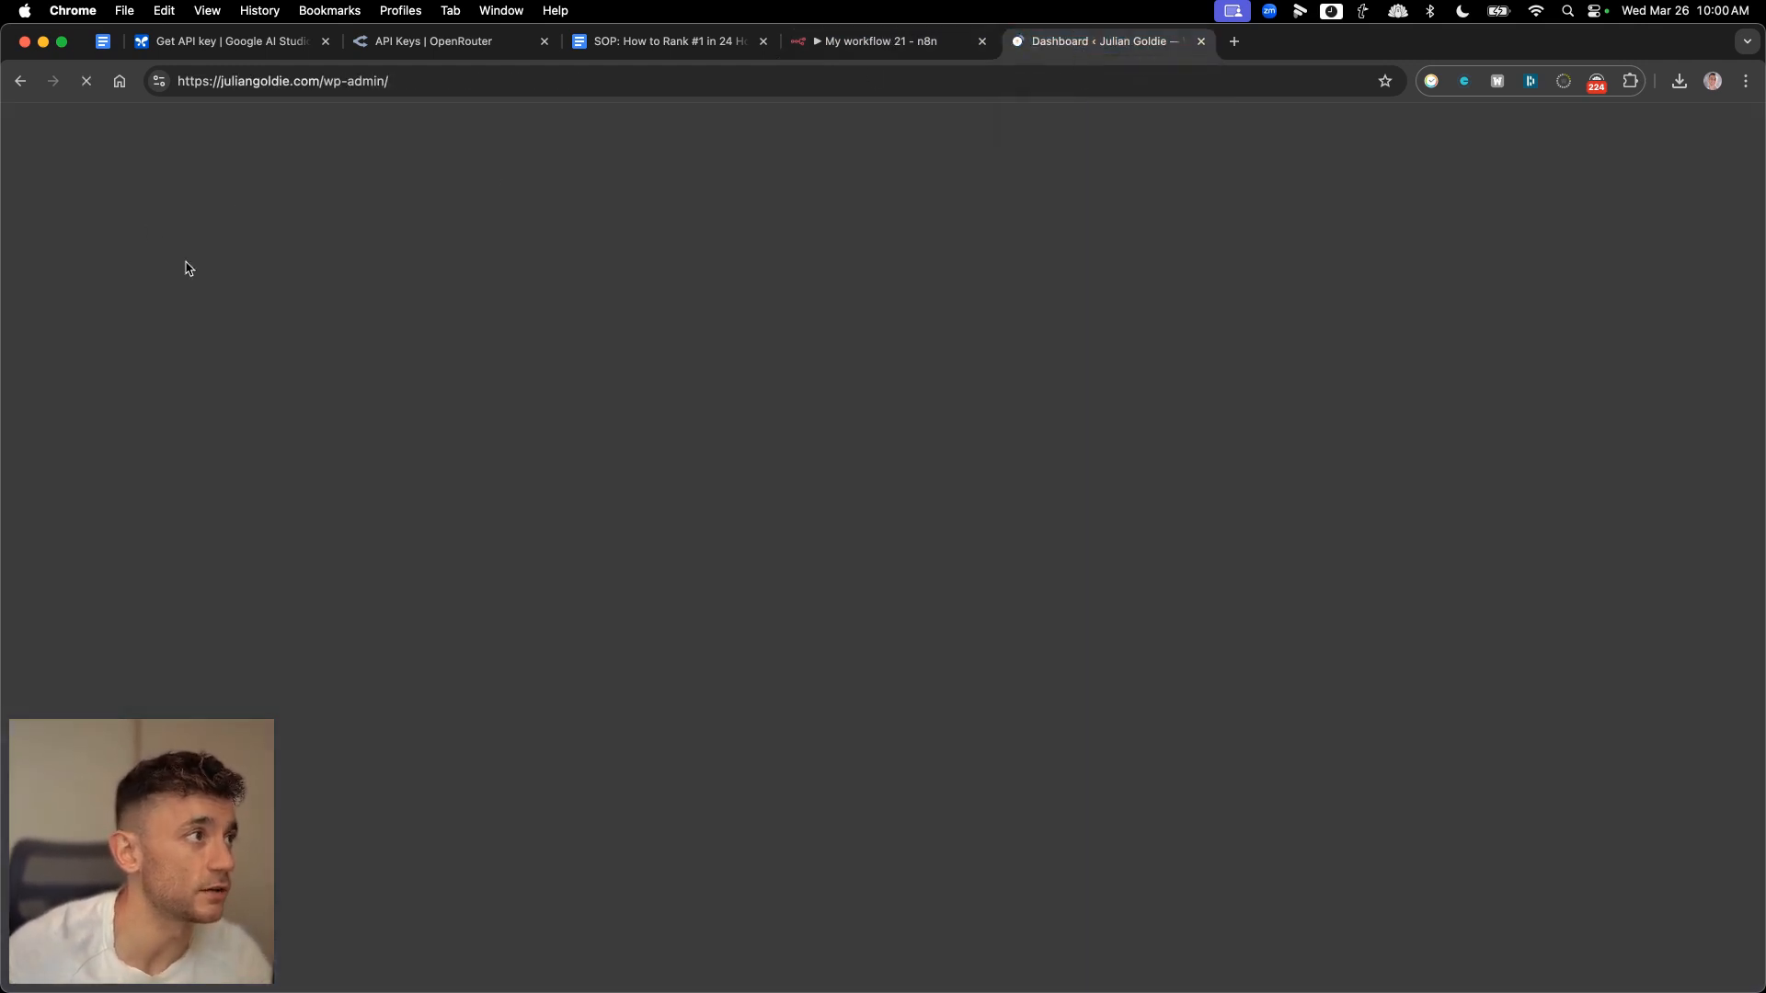
# - Open the WordPress posts list in its own browser tab and close the dashboard tab
pyautogui.keyDown('super'); pyautogui.click(49, 318); pyautogui.keyUp('super')
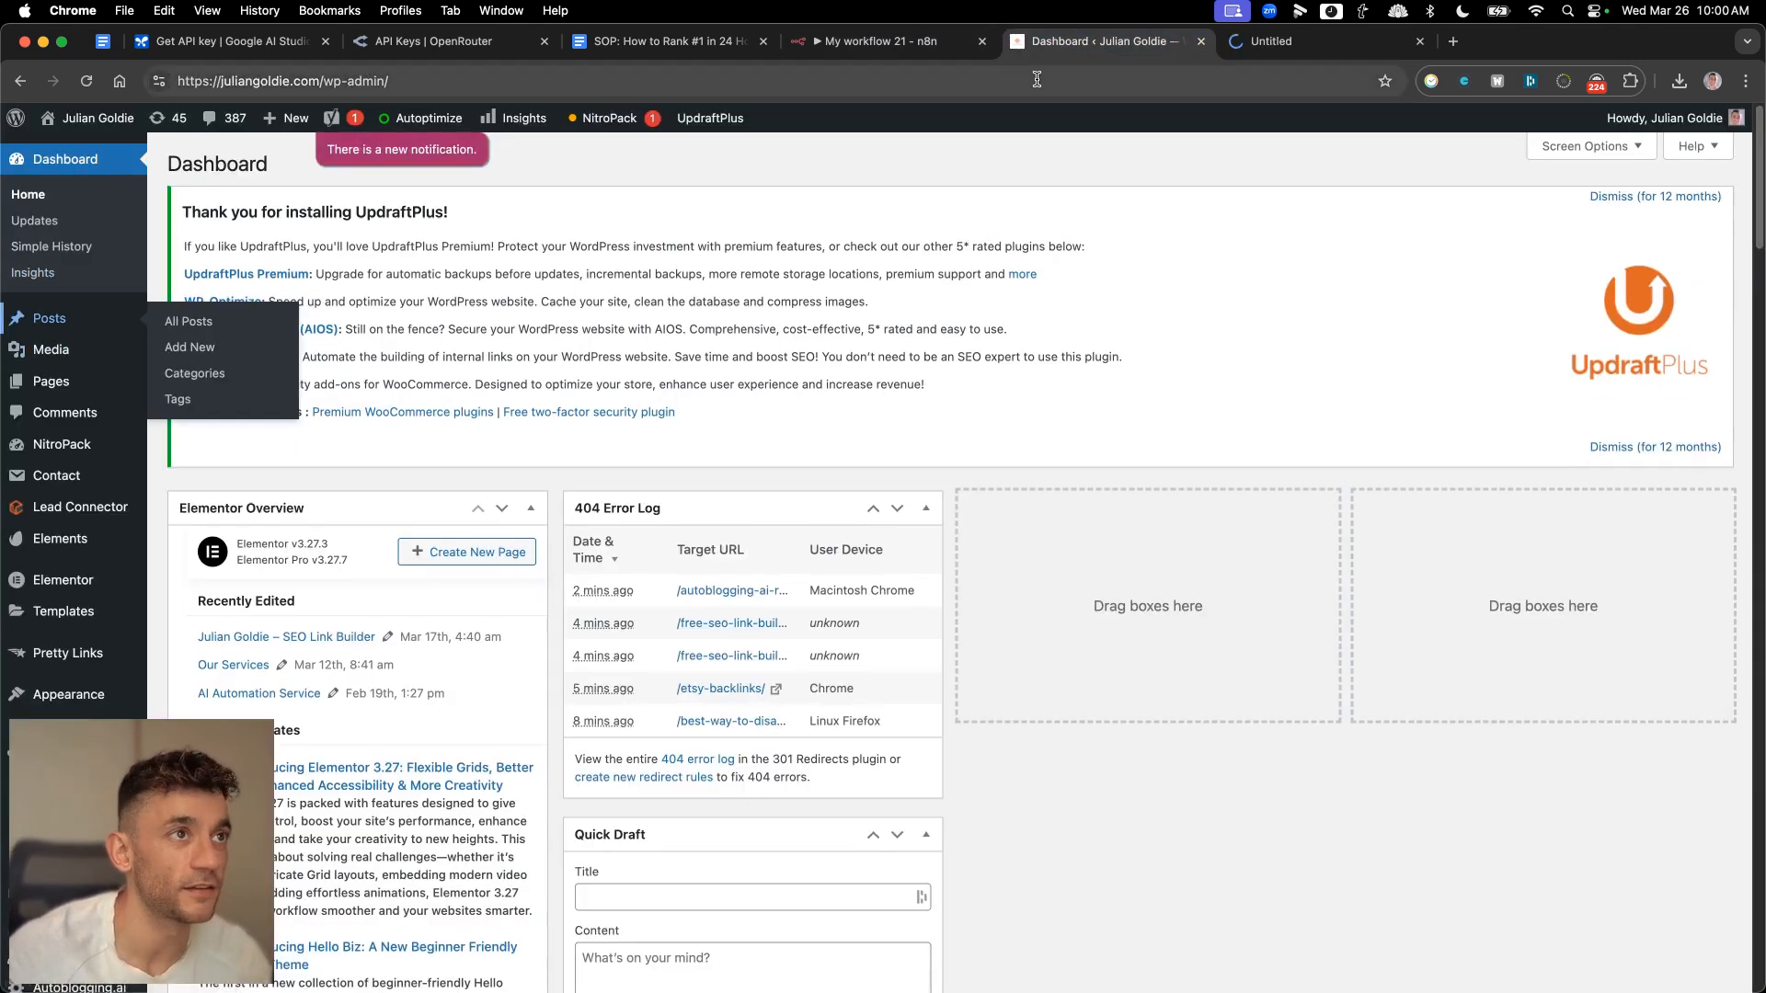
pyautogui.press('super+w')
pyautogui.click(883, 41)
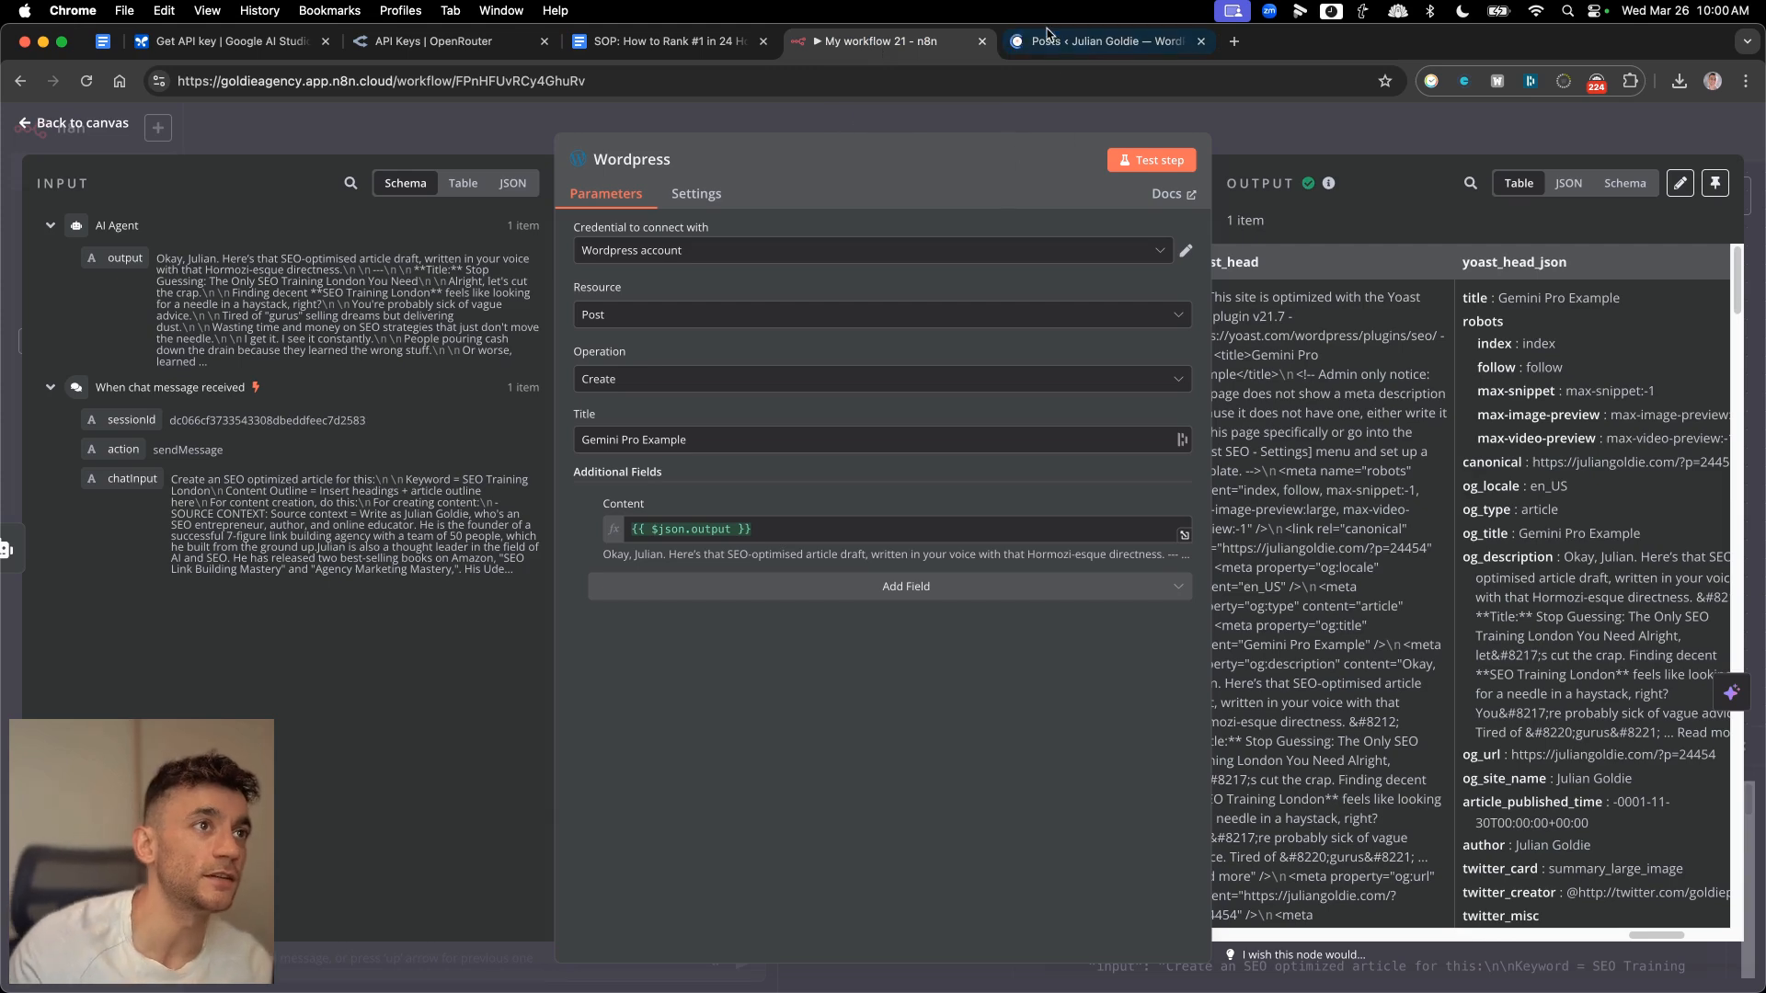
pyautogui.click(1019, 41)
pyautogui.click(837, 37)
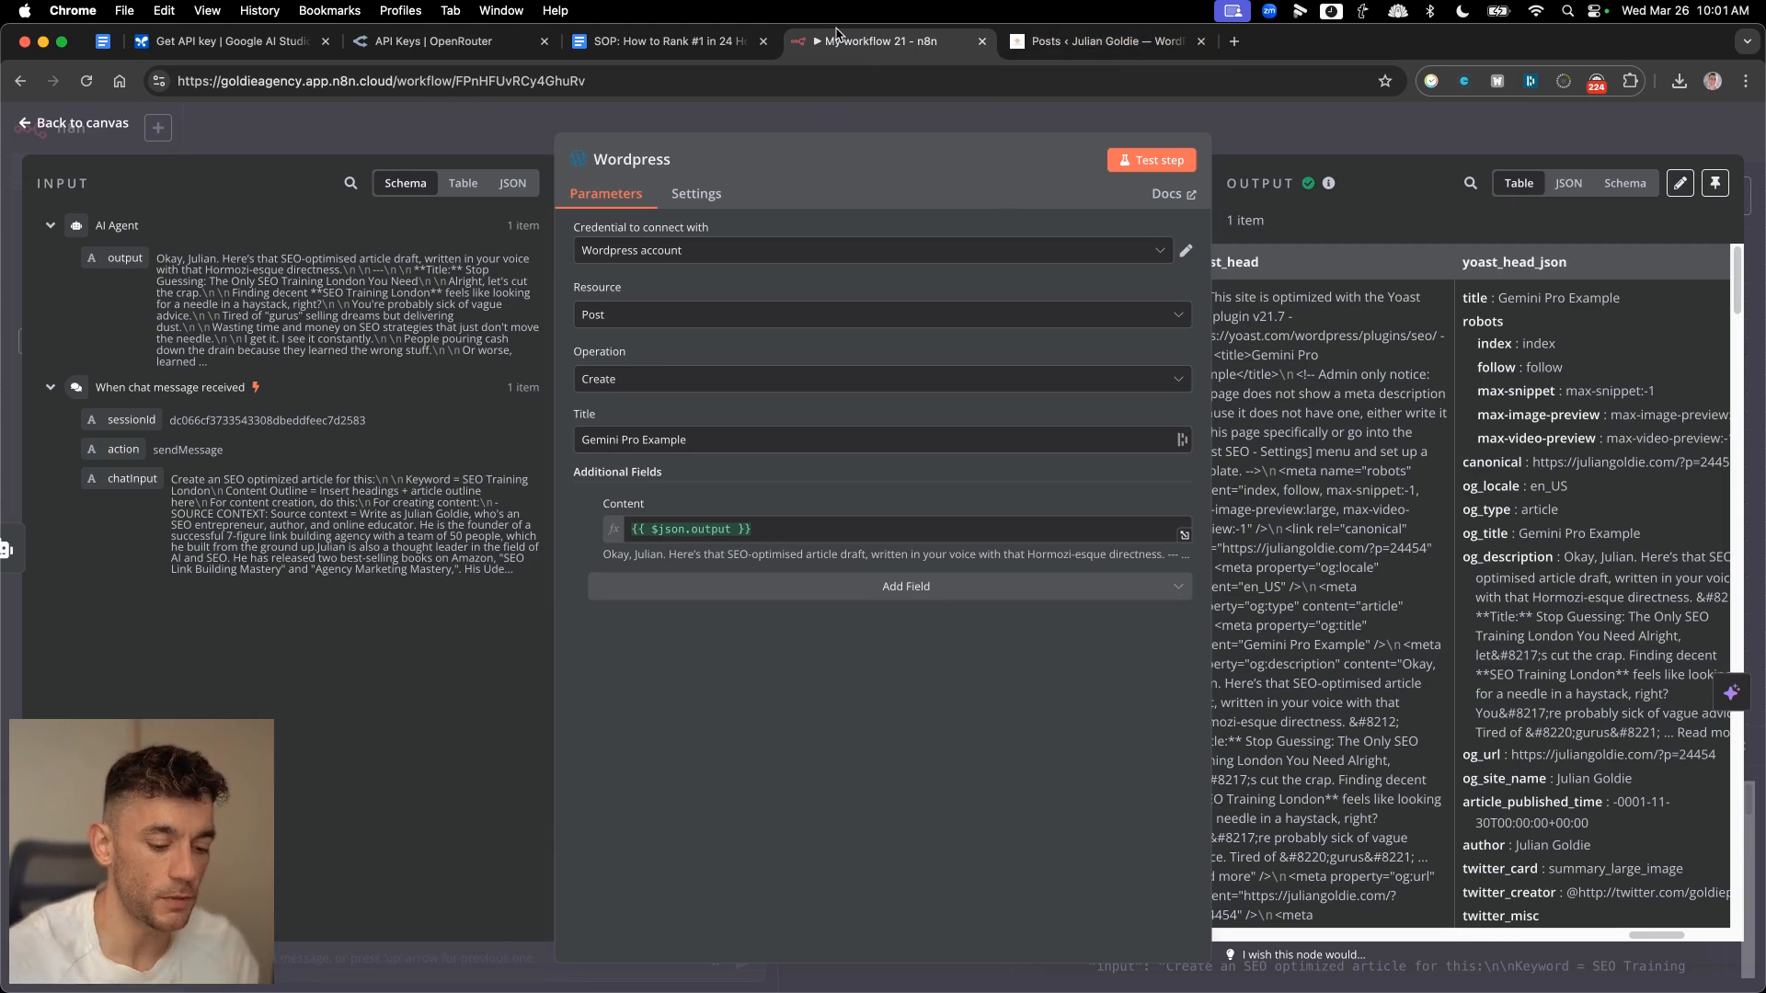
# - Open the AI Profit Boardroom classroom's "SOPs - The Whole Collection!" course in a new tab and look through the March 2025 pages
pyautogui.press('super+t')
pyautogui.write('ai pro')
pyautogui.press('Return')
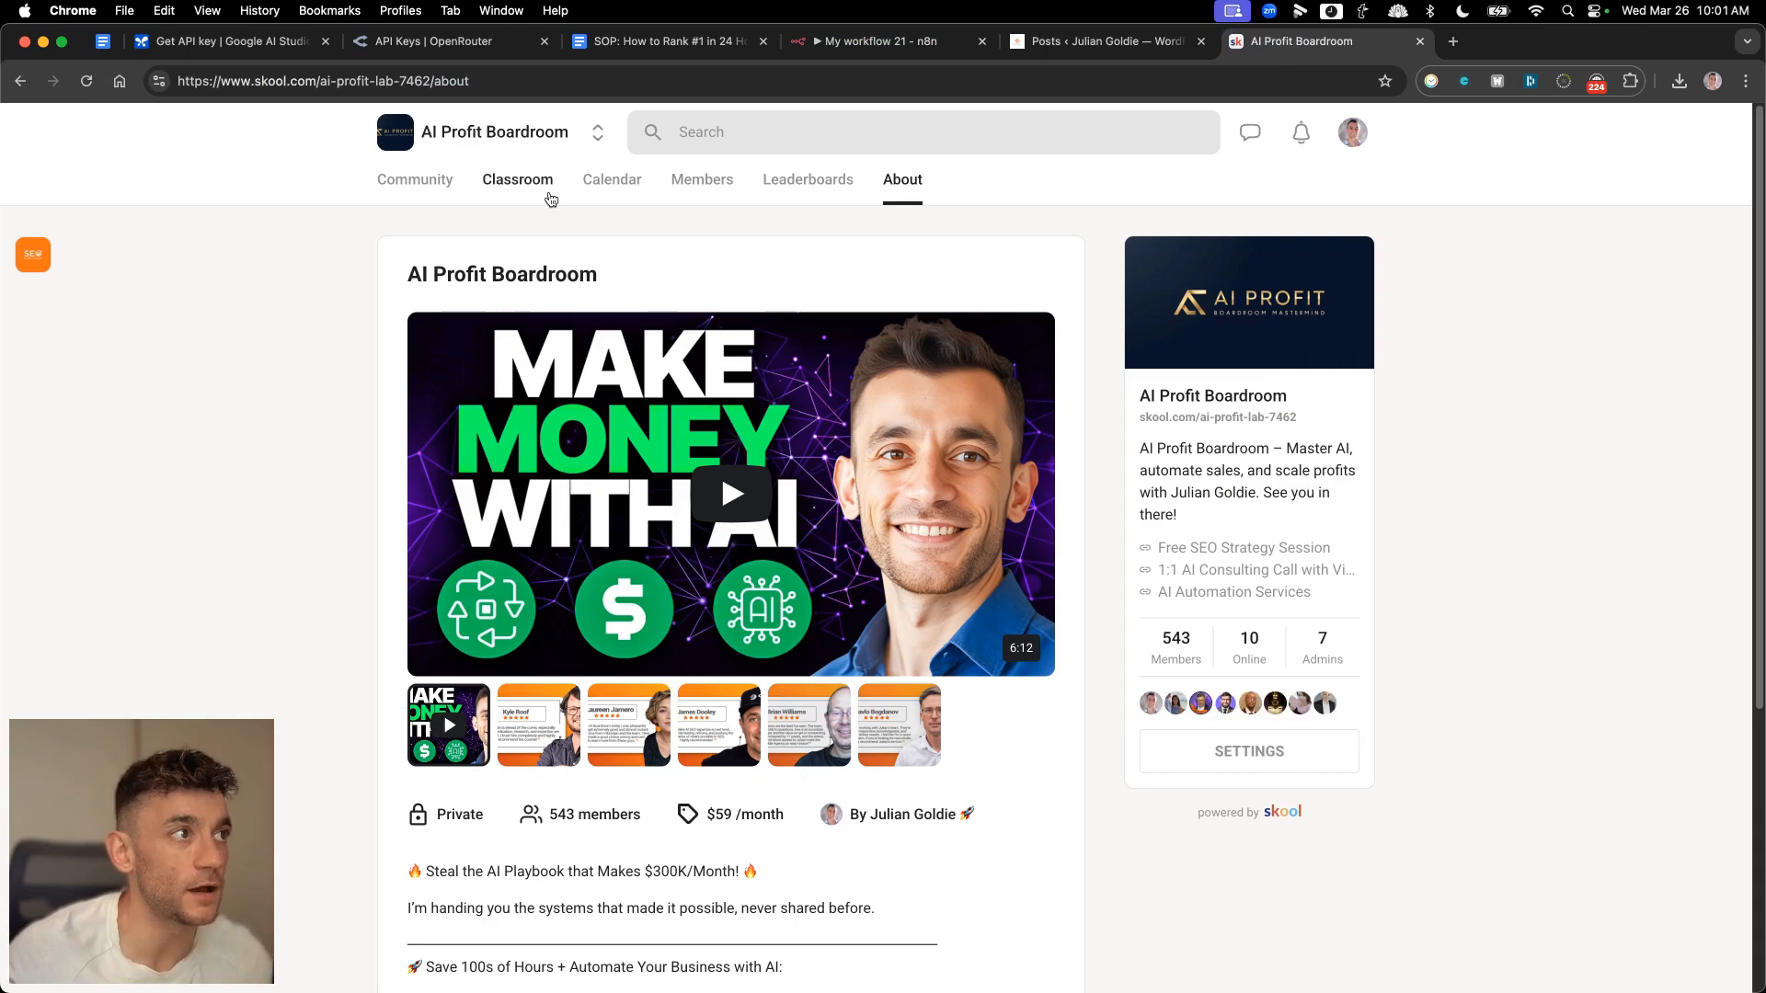
pyautogui.click(542, 191)
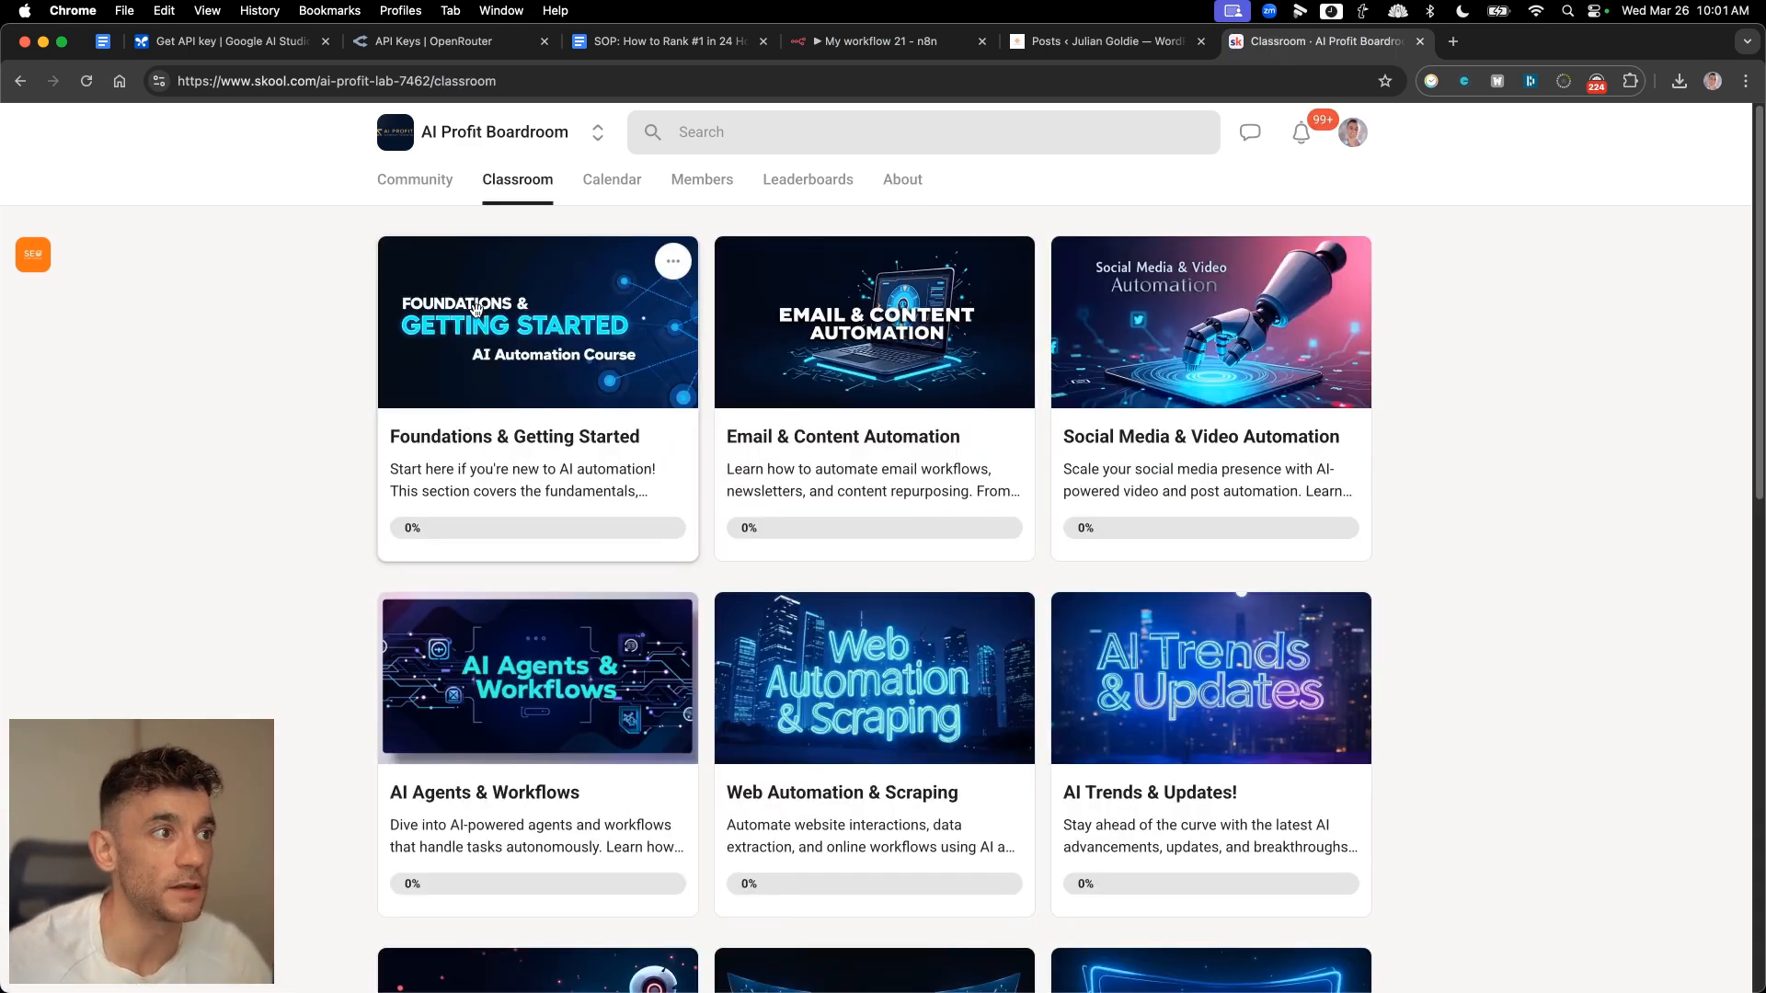
pyautogui.scroll(-7, 1052, 583)
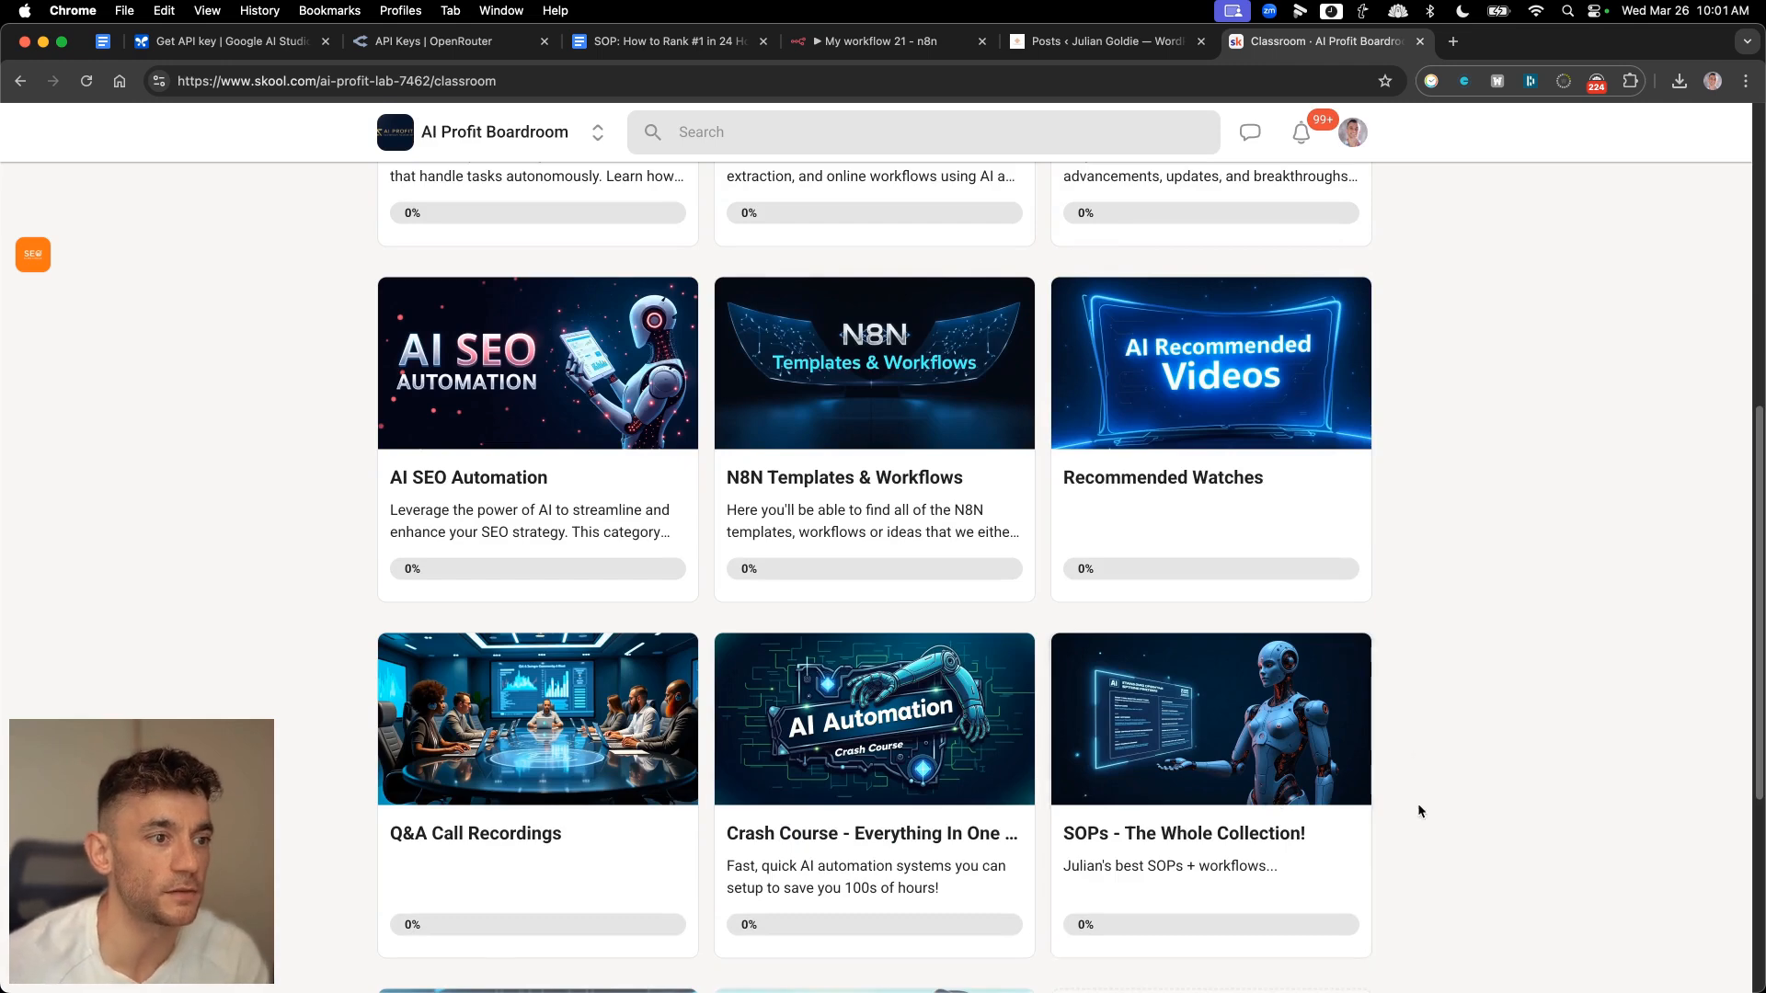
pyautogui.click(1287, 841)
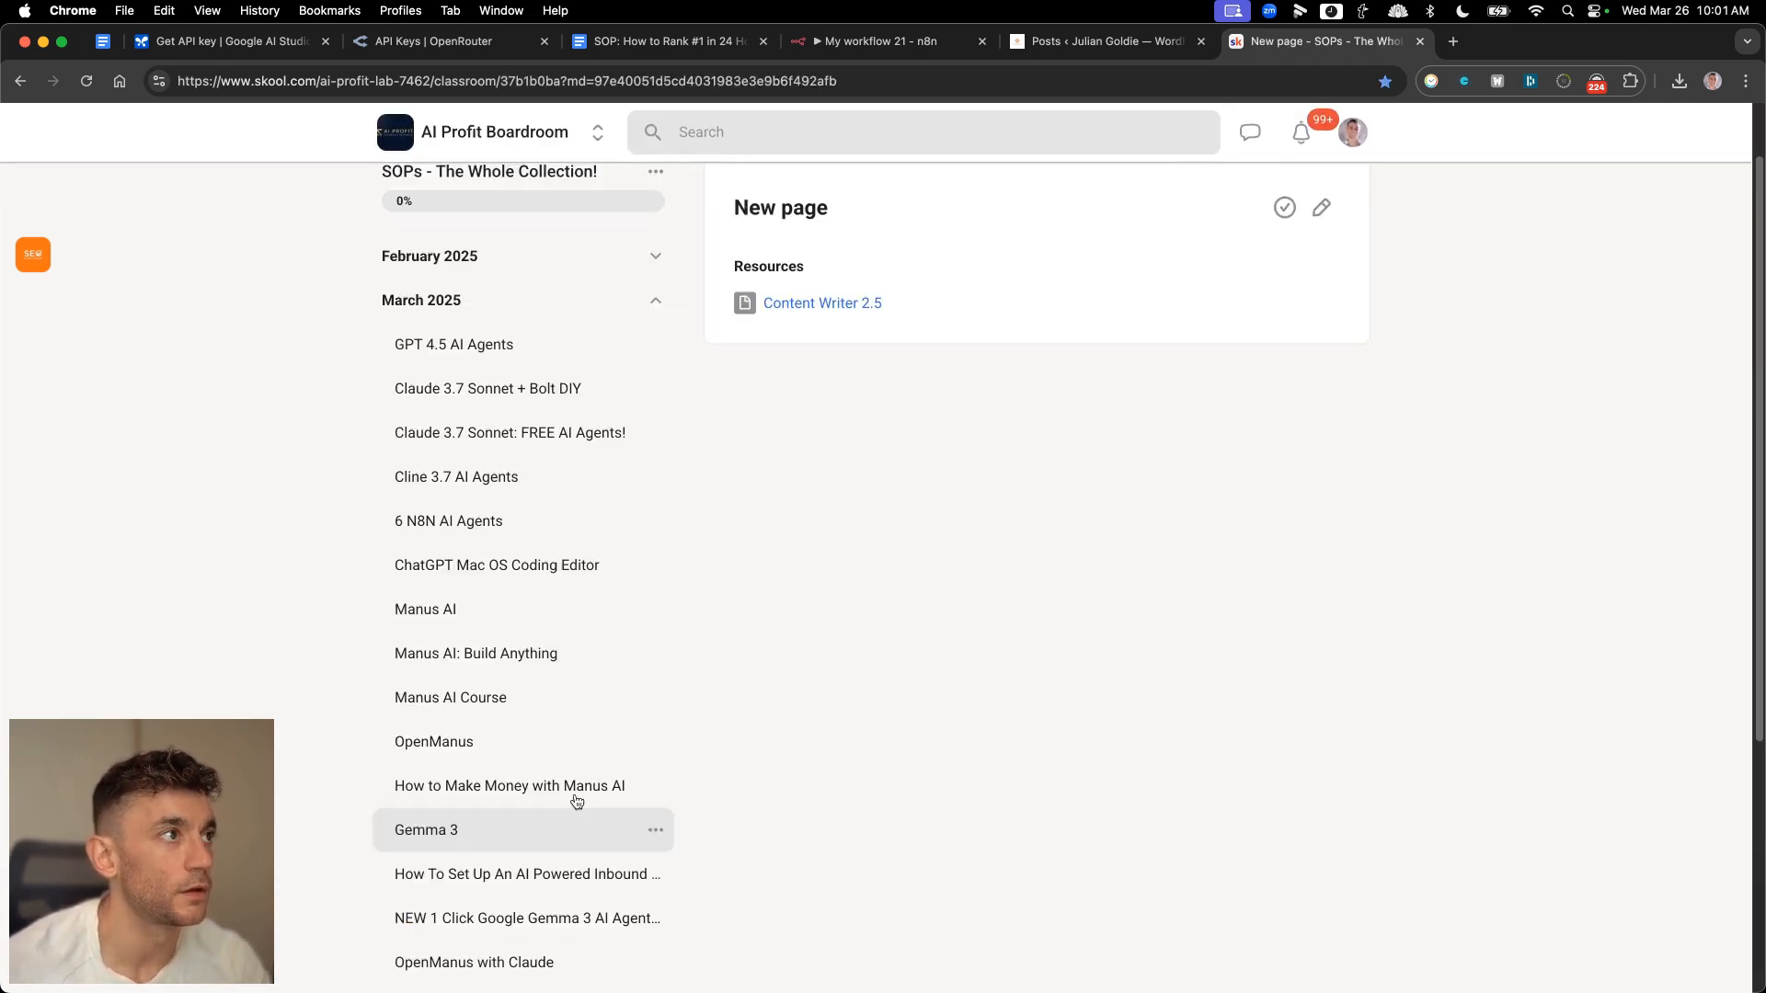
pyautogui.scroll(-5, 738, 581)
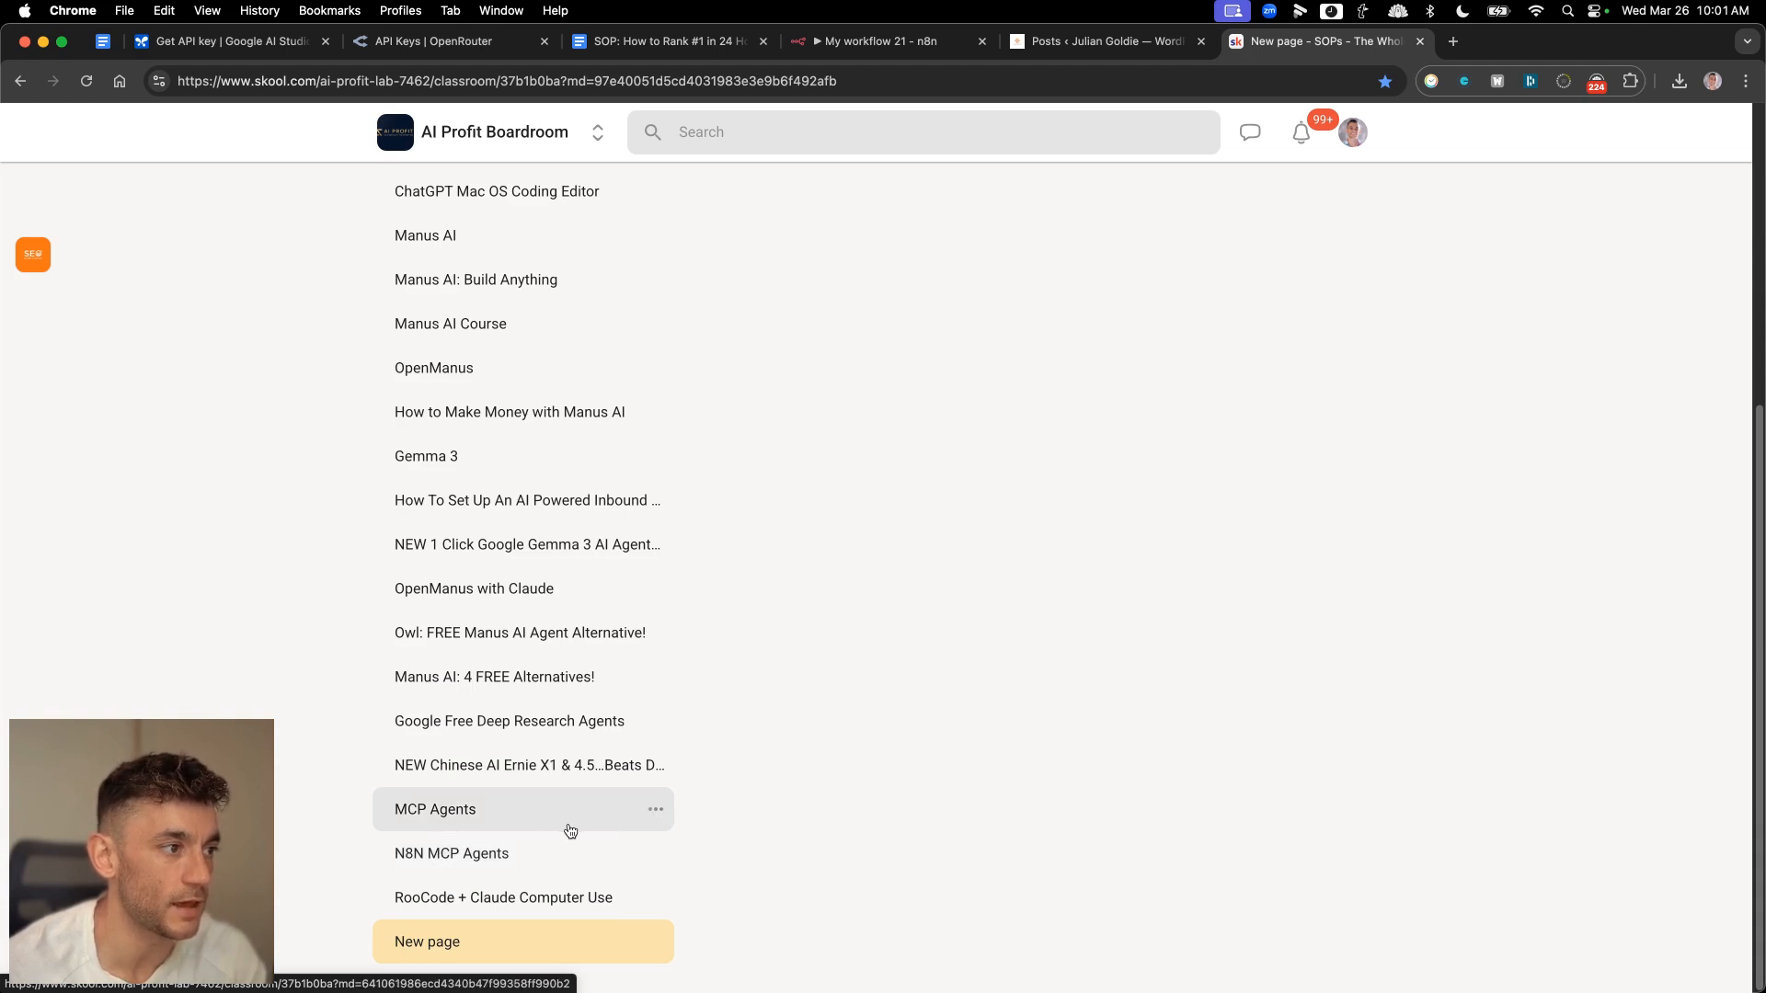
pyautogui.scroll(5, 520, 821)
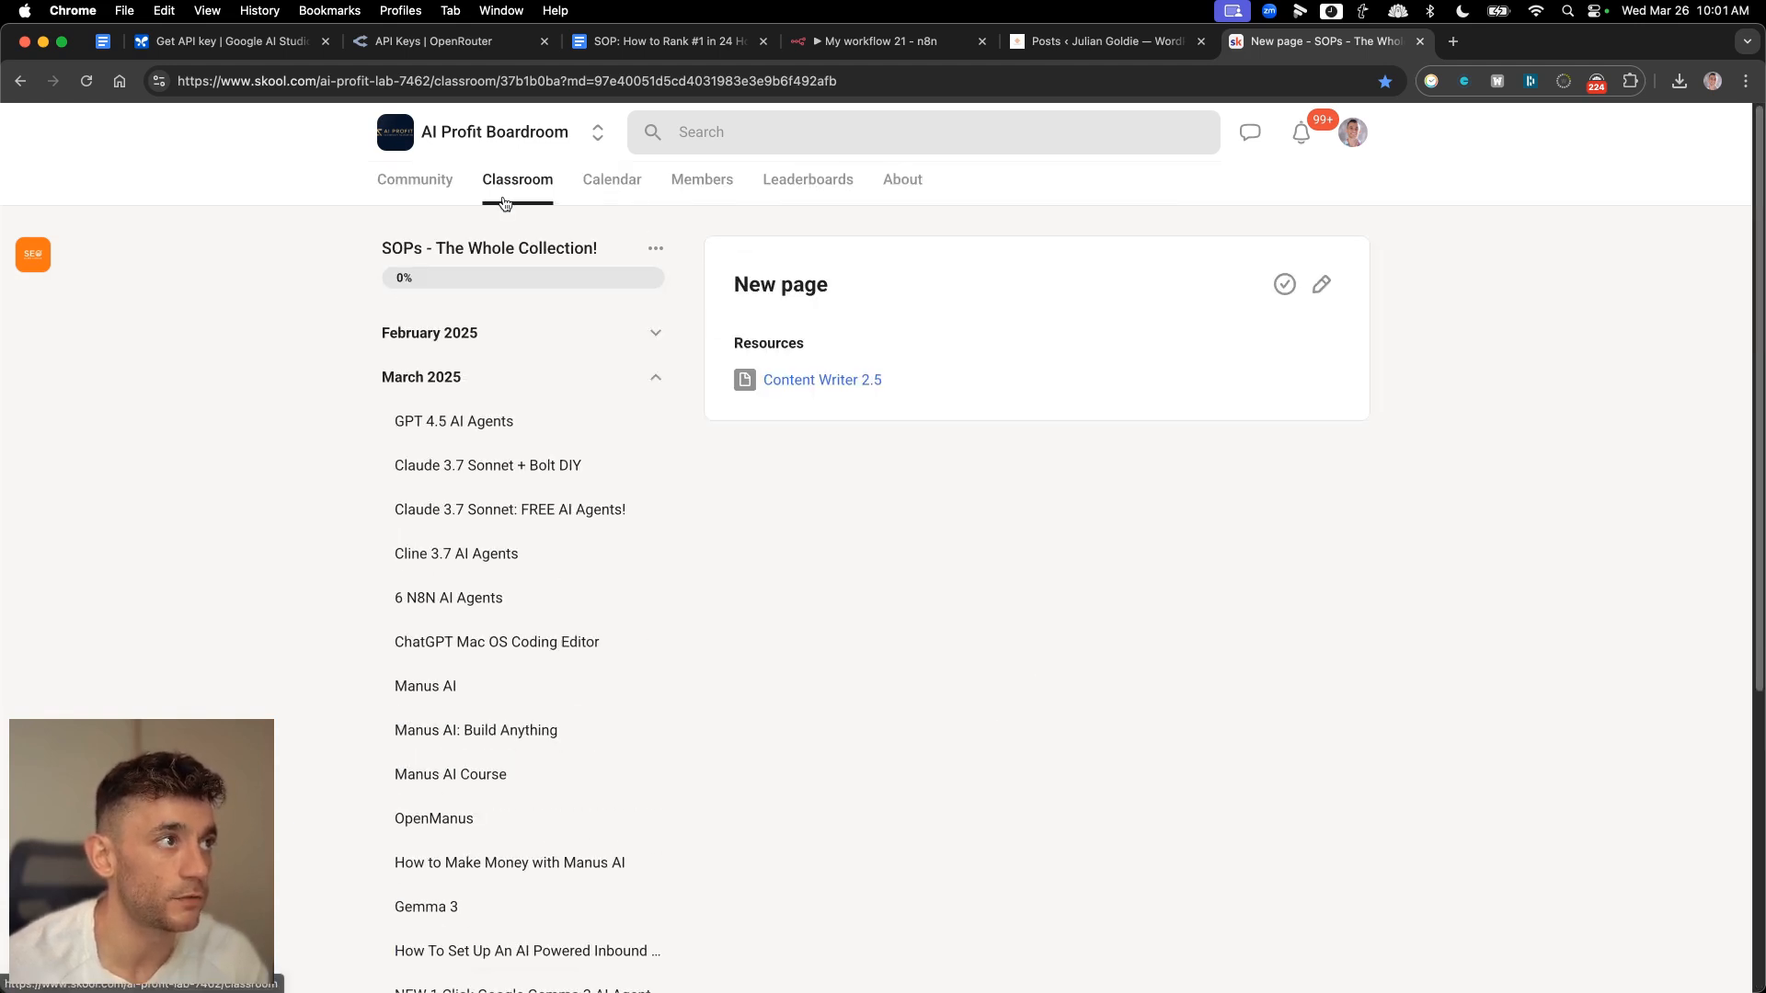
# - Return to the classroom overview, search the community for "mcp" and look through the classroom results
pyautogui.press('super+bracketleft')
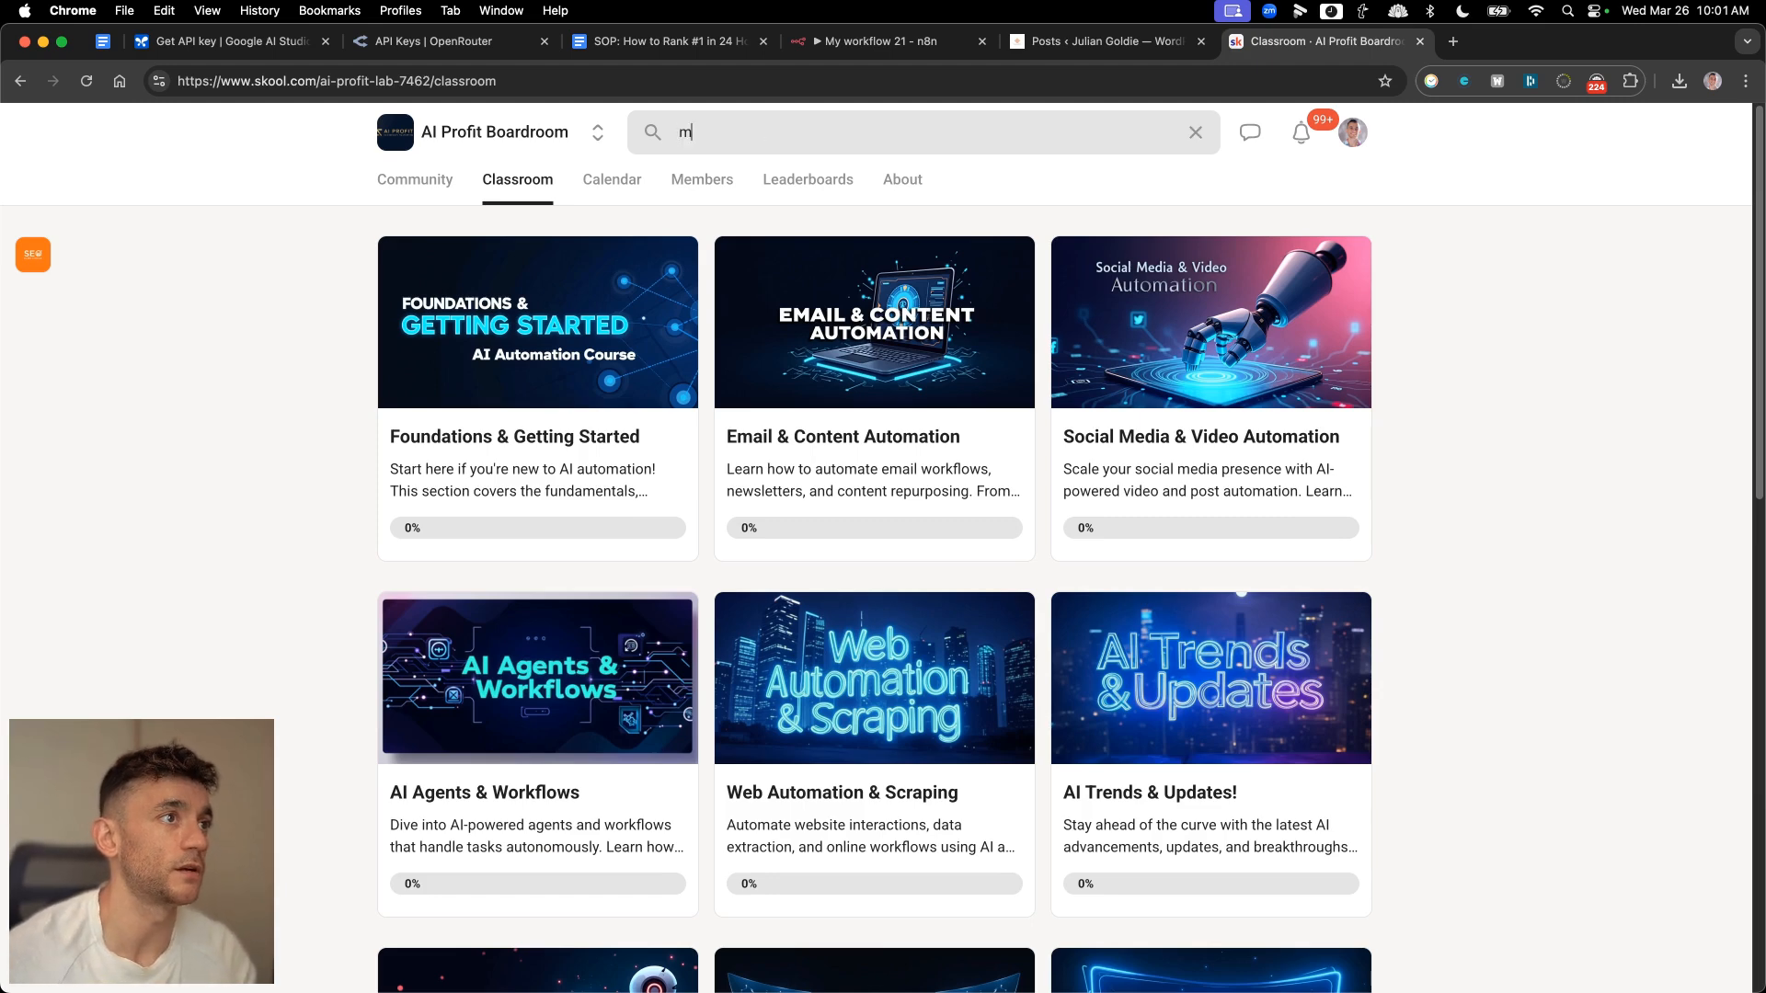
pyautogui.press('Return')
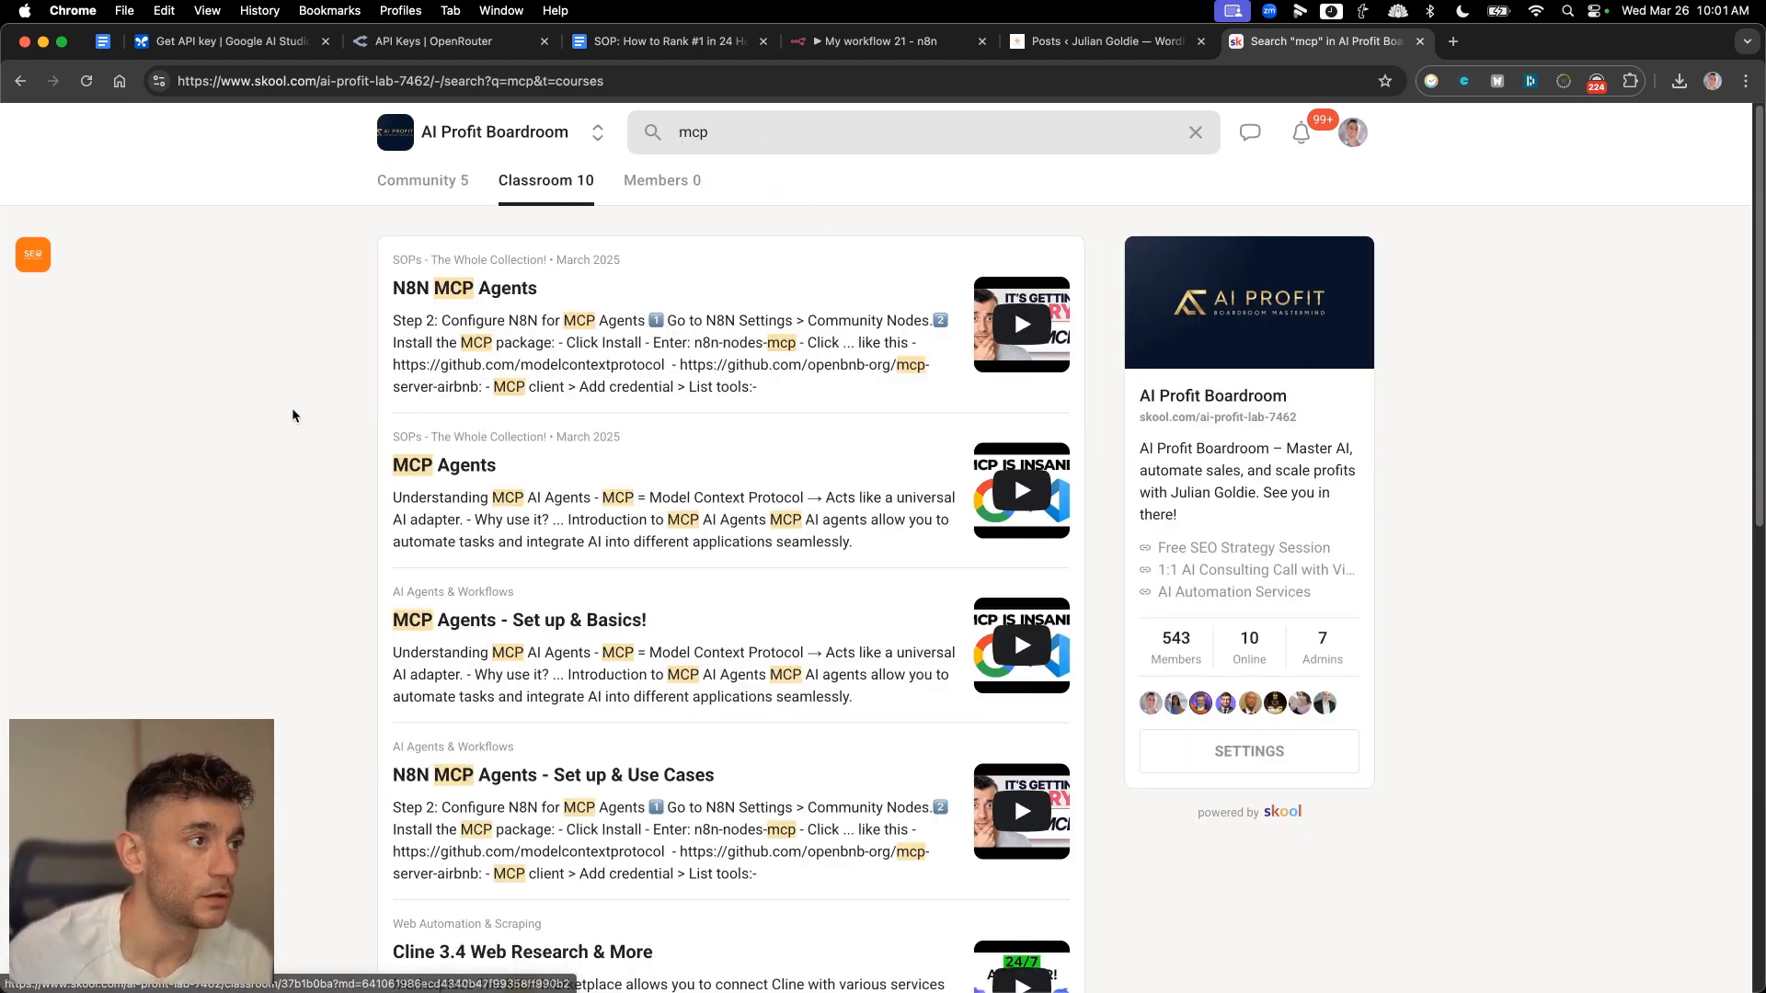
pyautogui.moveTo(292, 410); pyautogui.dragTo(1573, 837)
pyautogui.click(1573, 836)
pyautogui.scroll(-10, 1563, 835)
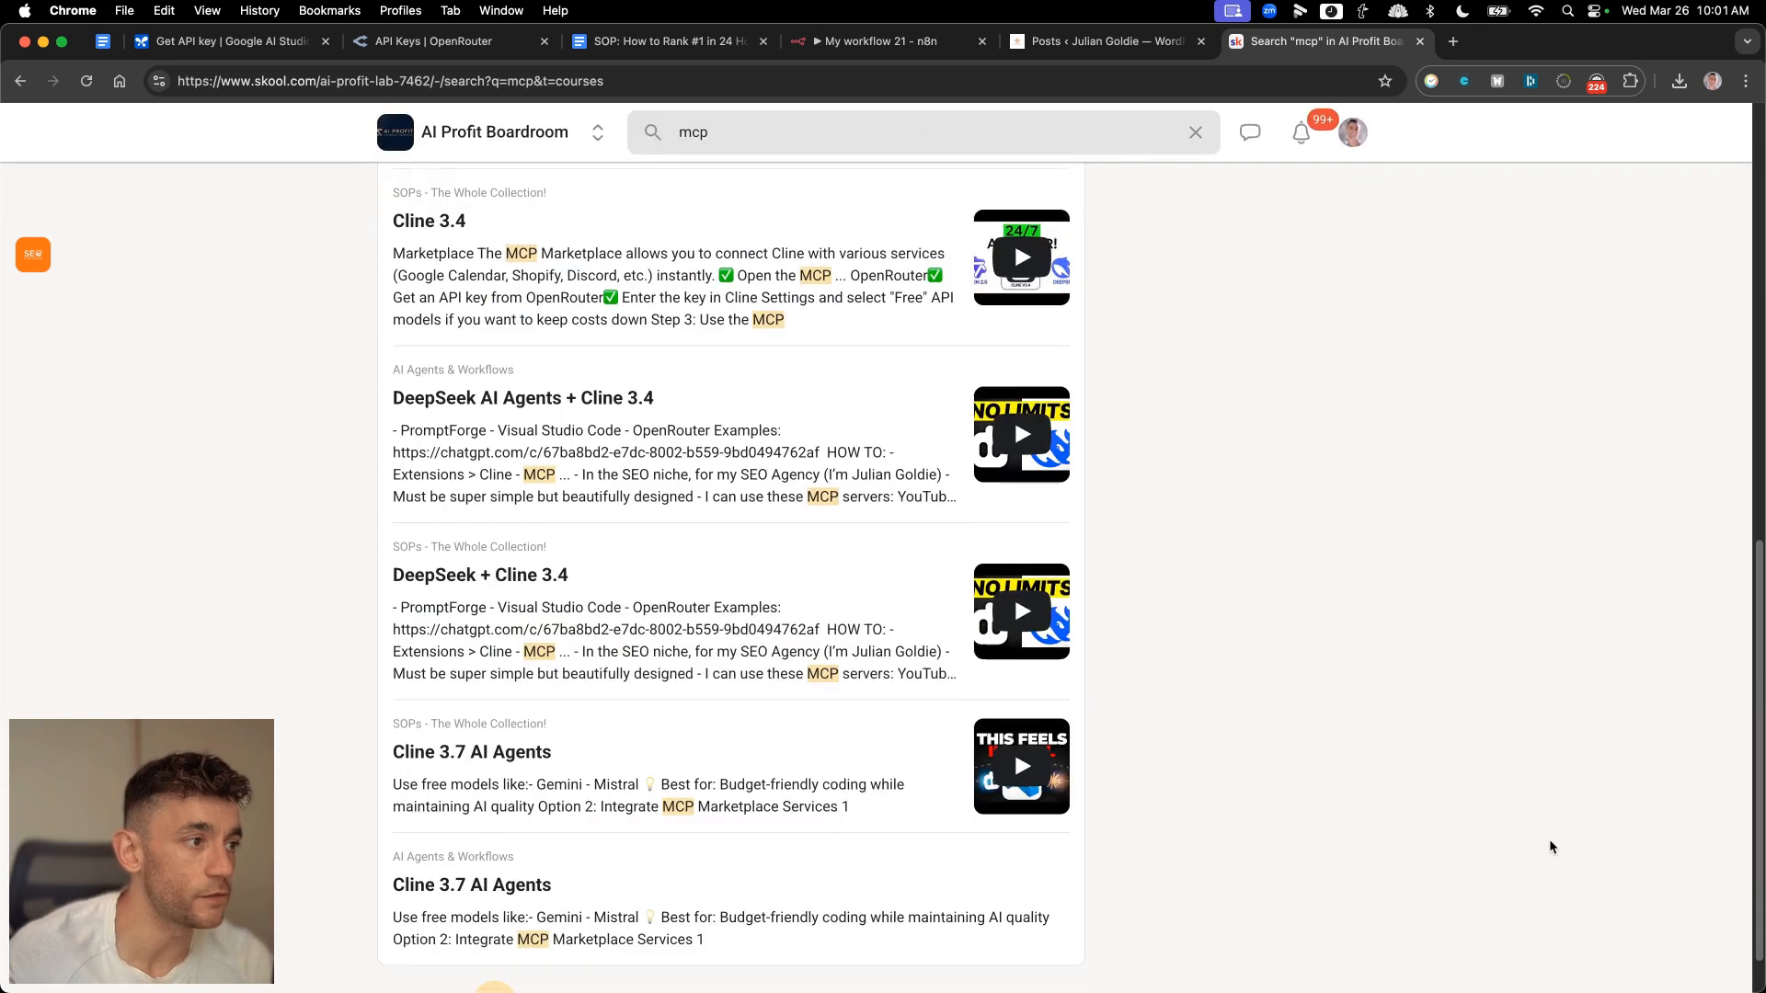
pyautogui.scroll(10, 1532, 821)
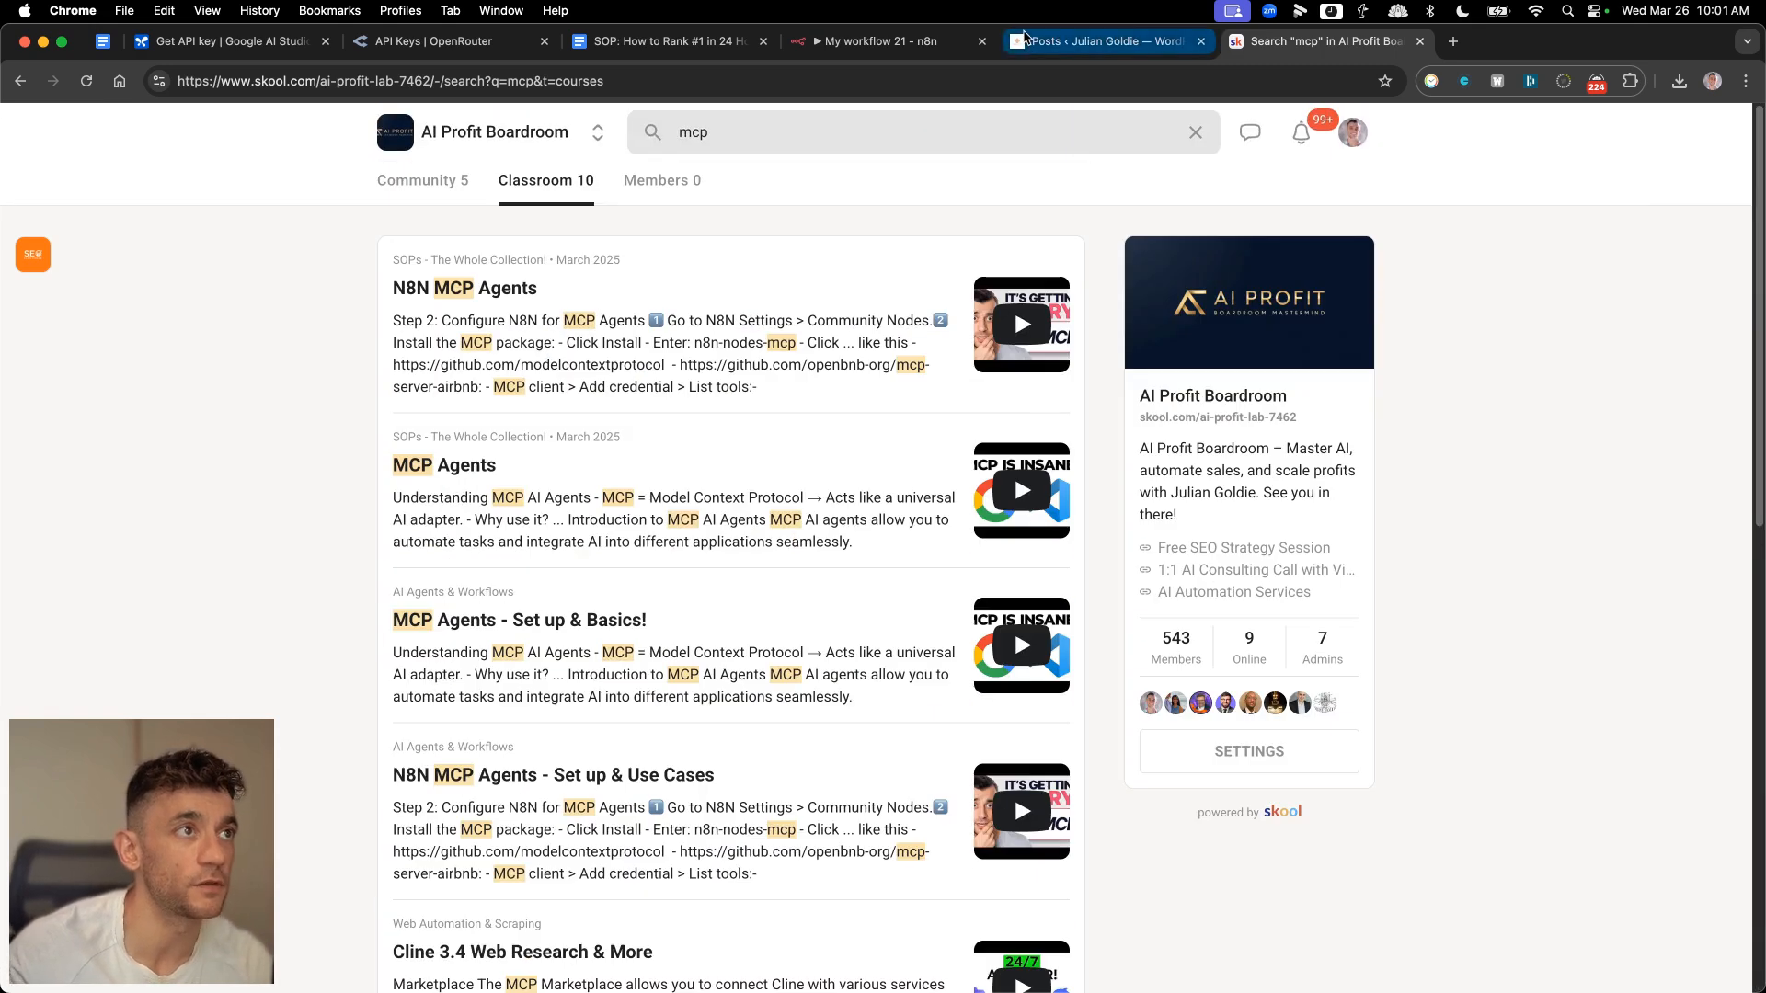
# - Preview the "Gemini Pro Example" draft from the WordPress posts list and examine the article's headings, links and FAQ formatting
pyautogui.click(1104, 40)
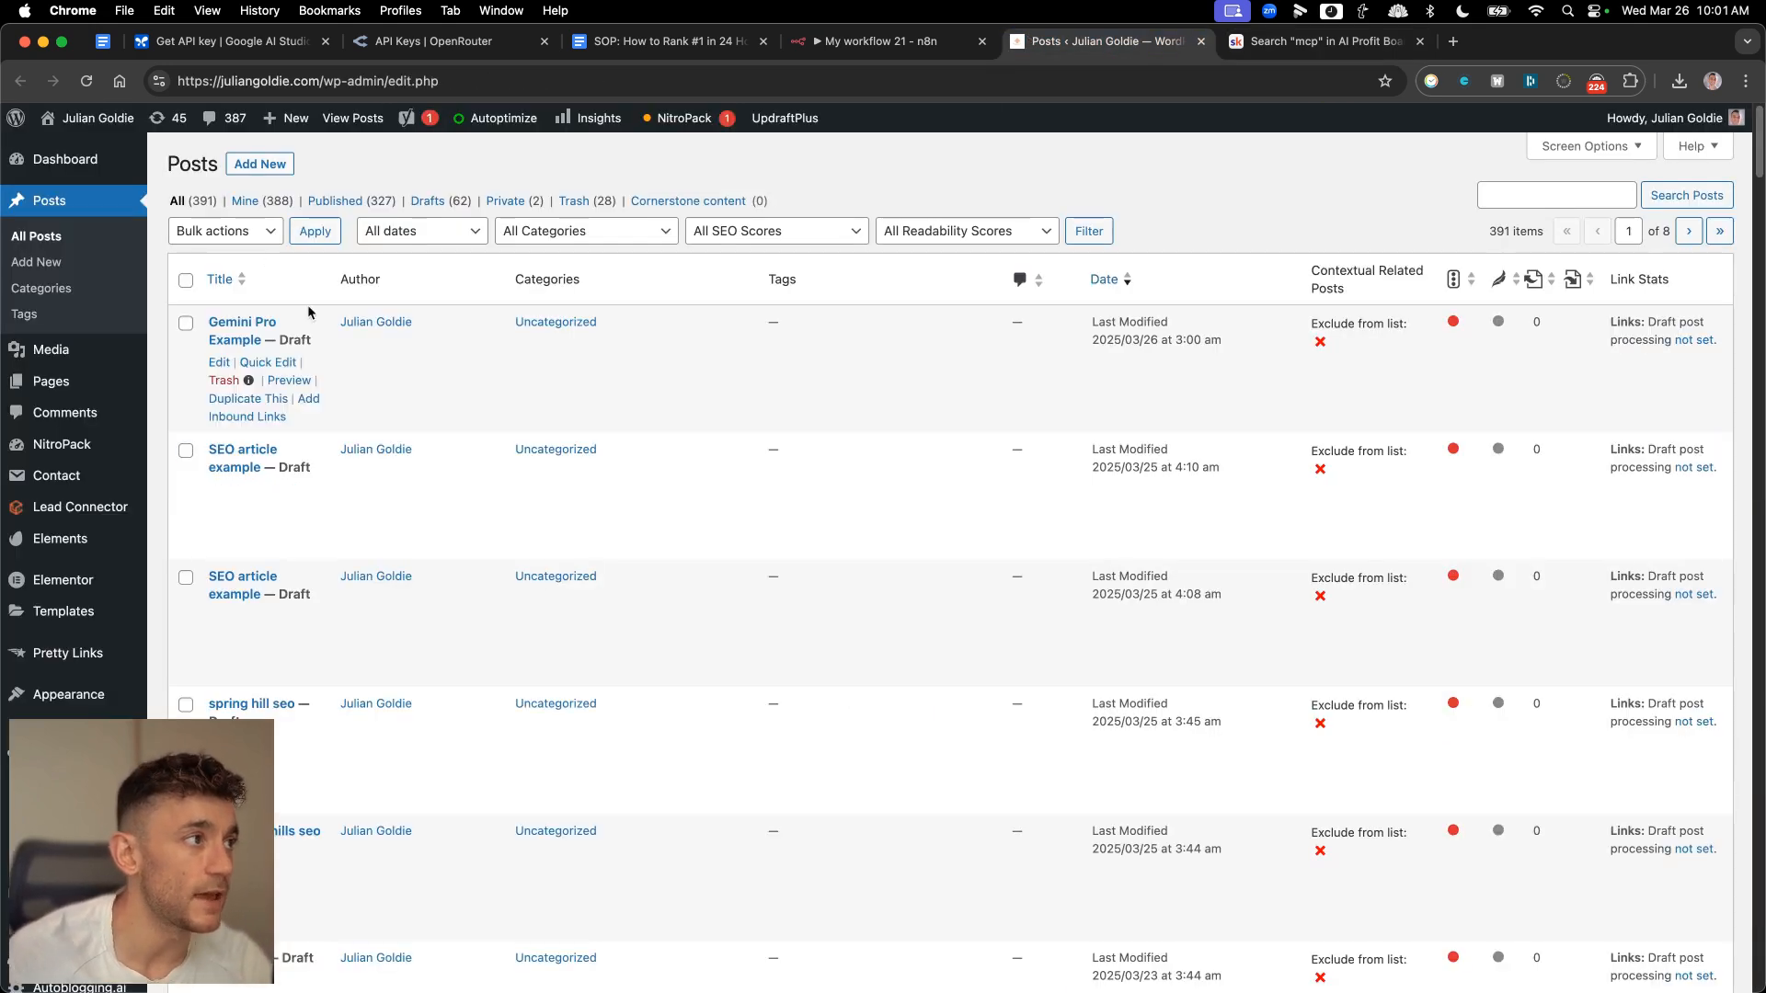
pyautogui.click(289, 380)
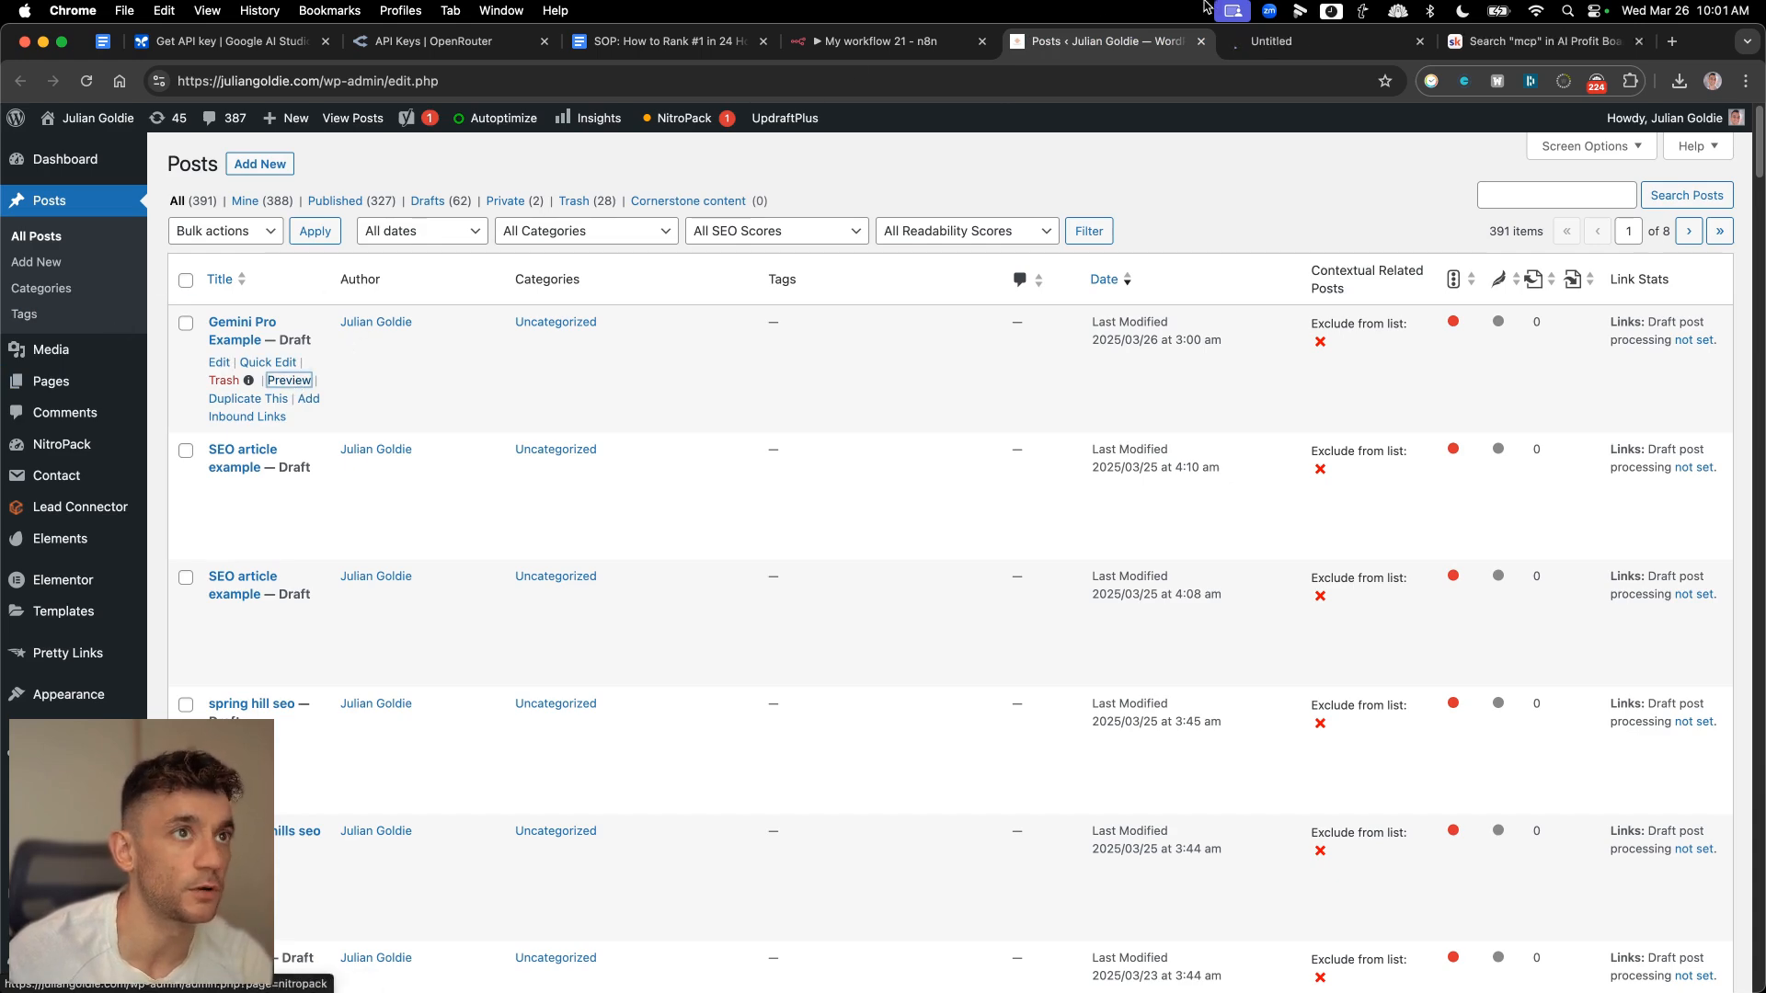
pyautogui.scroll(-20, 947, 726)
pyautogui.scroll(15, 938, 727)
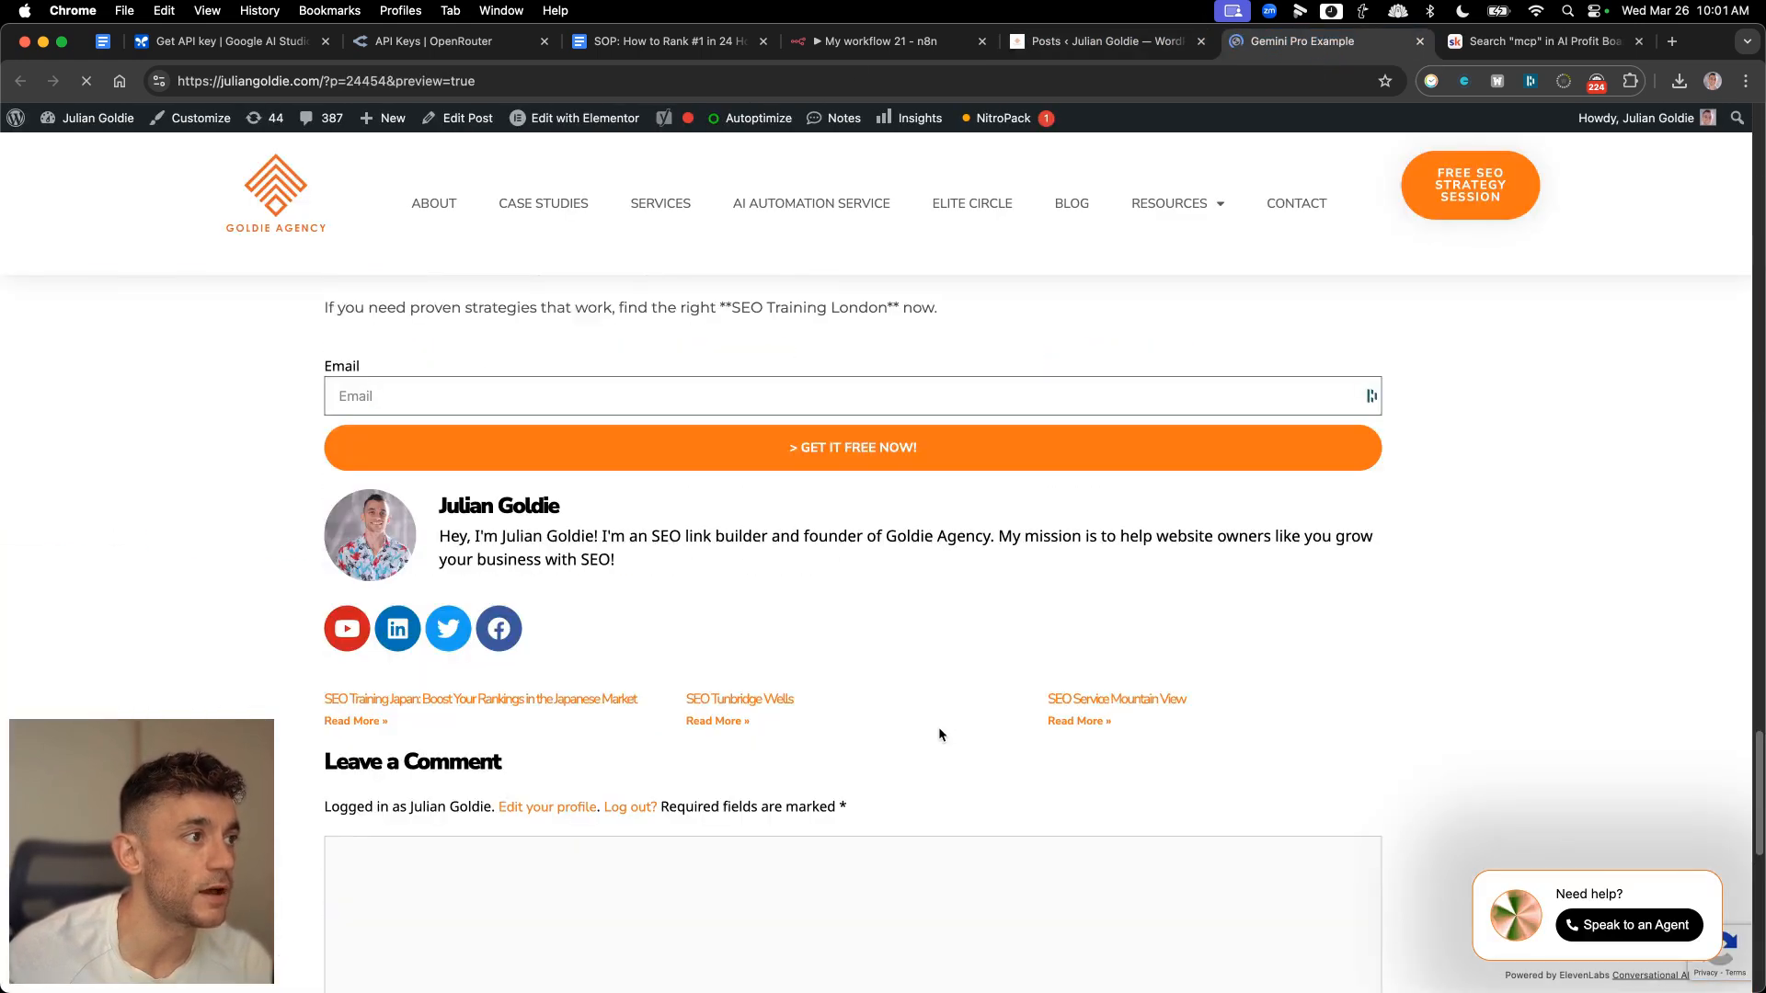
pyautogui.scroll(5, 512, 605)
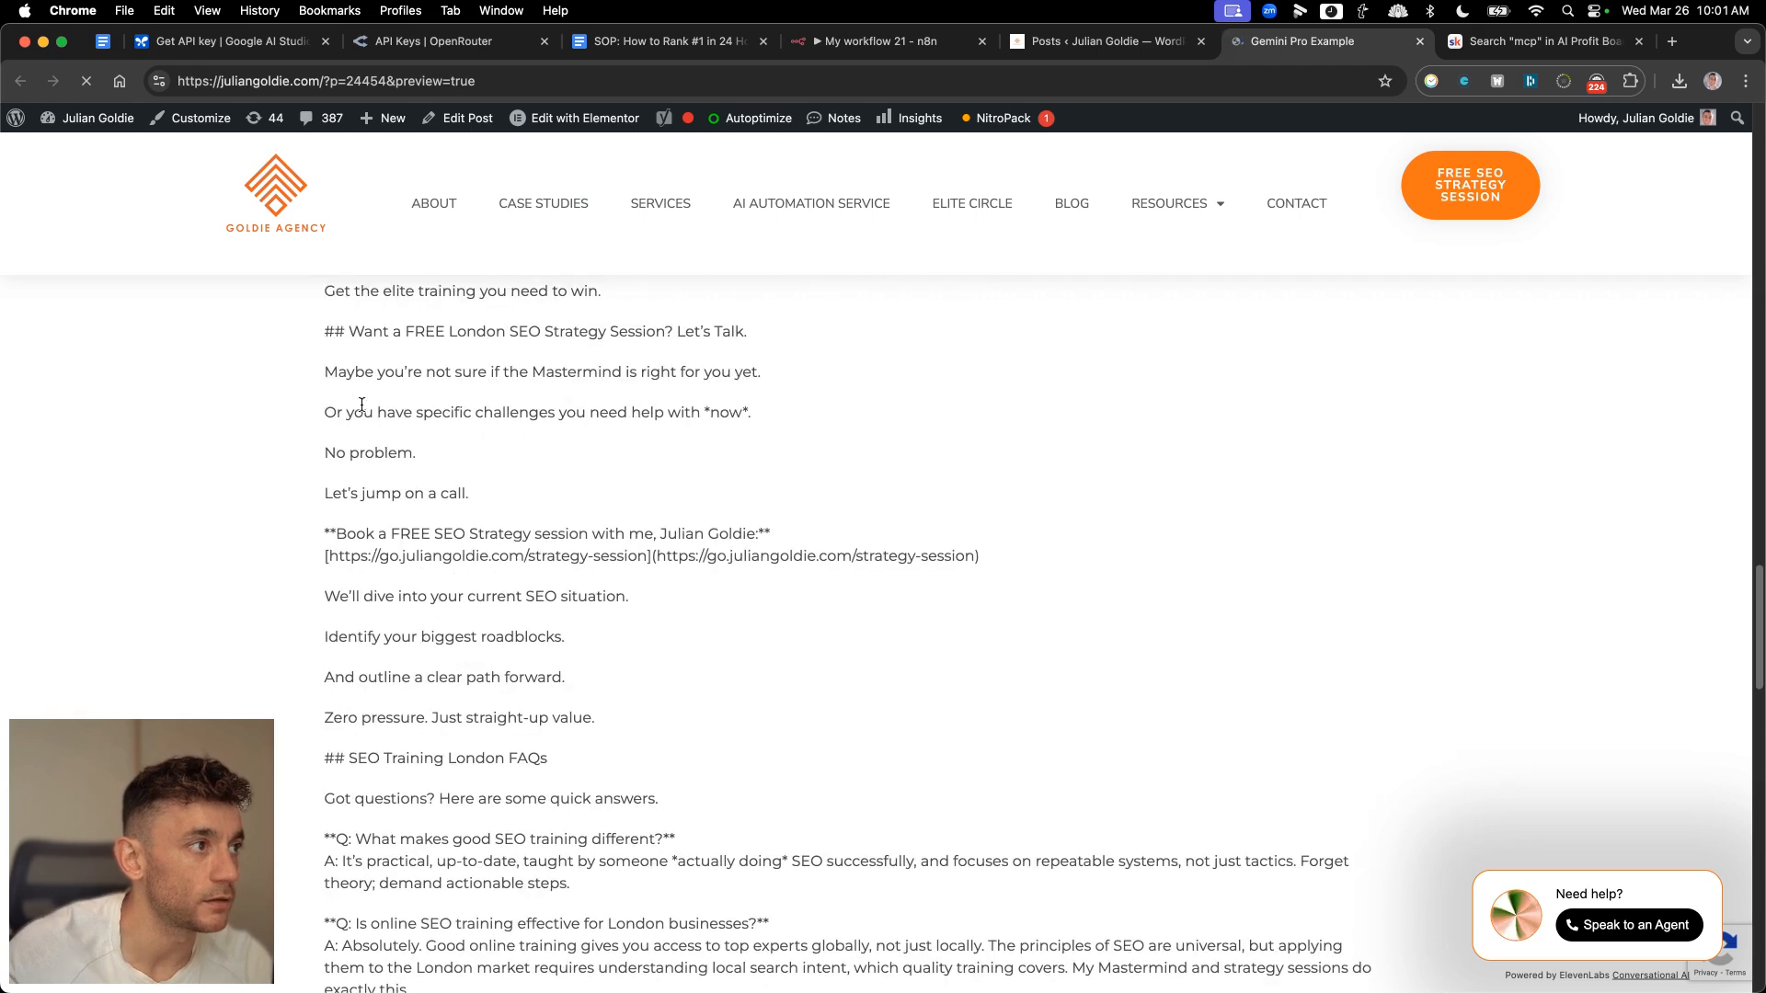
pyautogui.moveTo(324, 331); pyautogui.dragTo(1012, 793)
pyautogui.click(1012, 793)
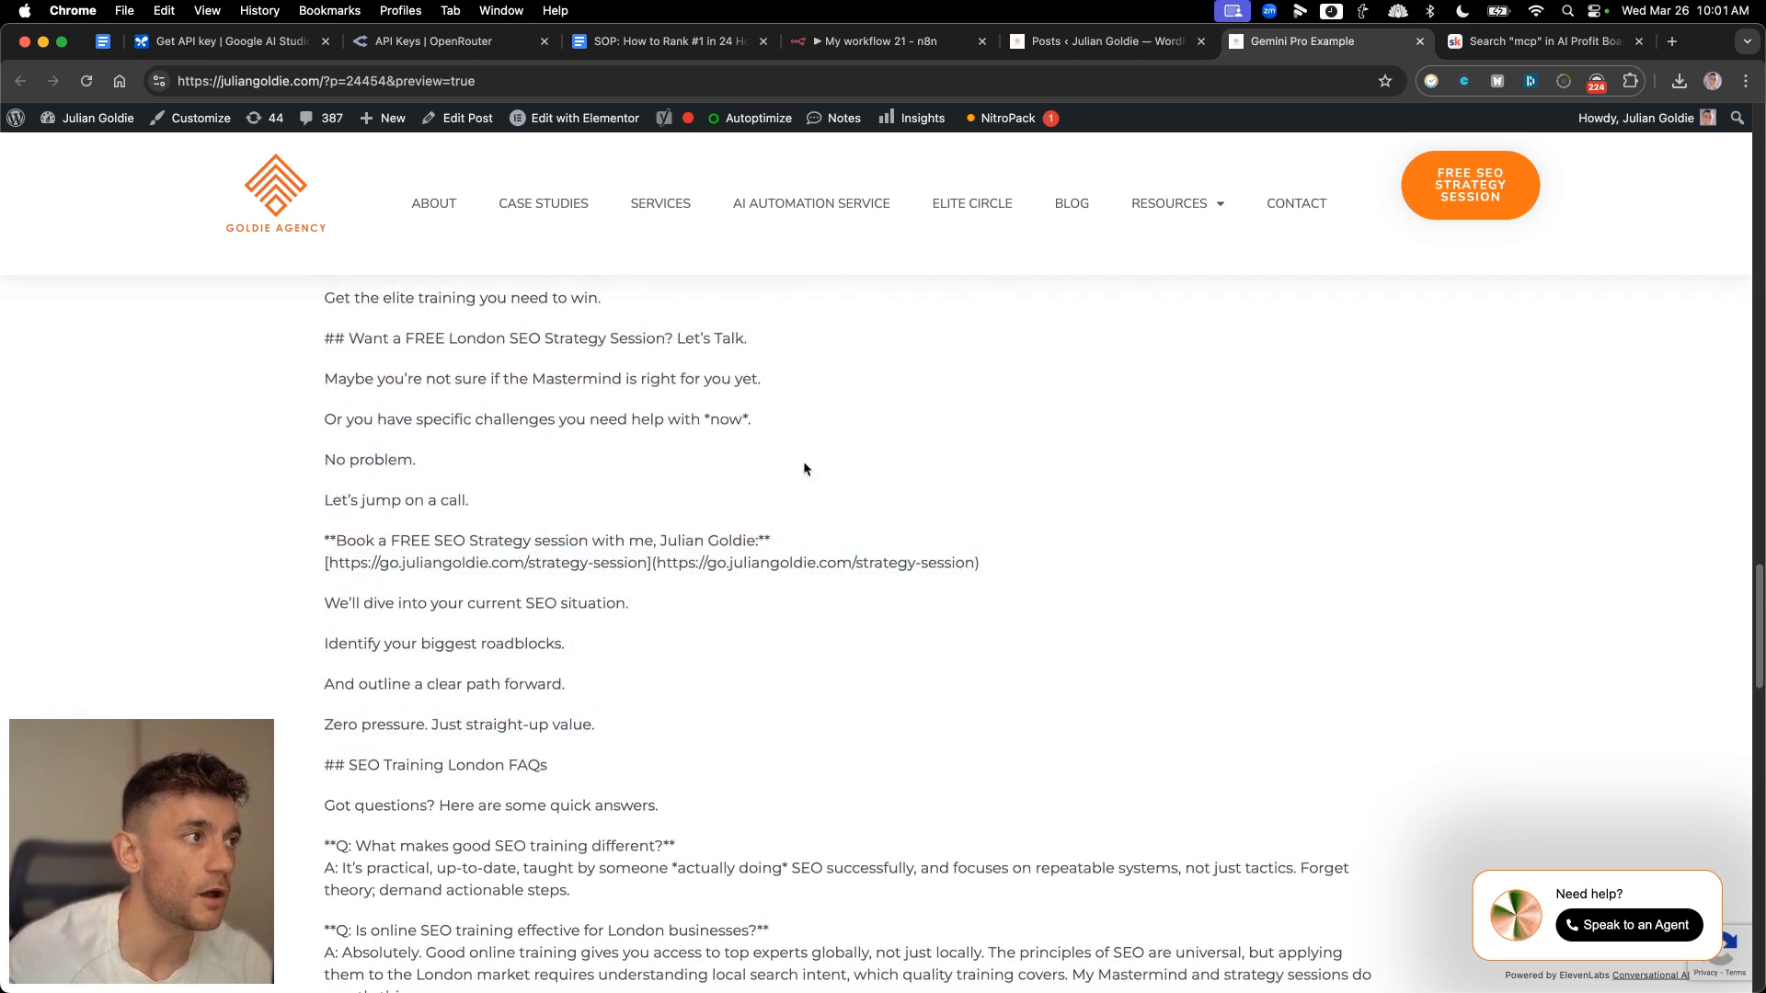
pyautogui.scroll(4, 796, 469)
pyautogui.moveTo(324, 338); pyautogui.dragTo(901, 911)
pyautogui.click(901, 910)
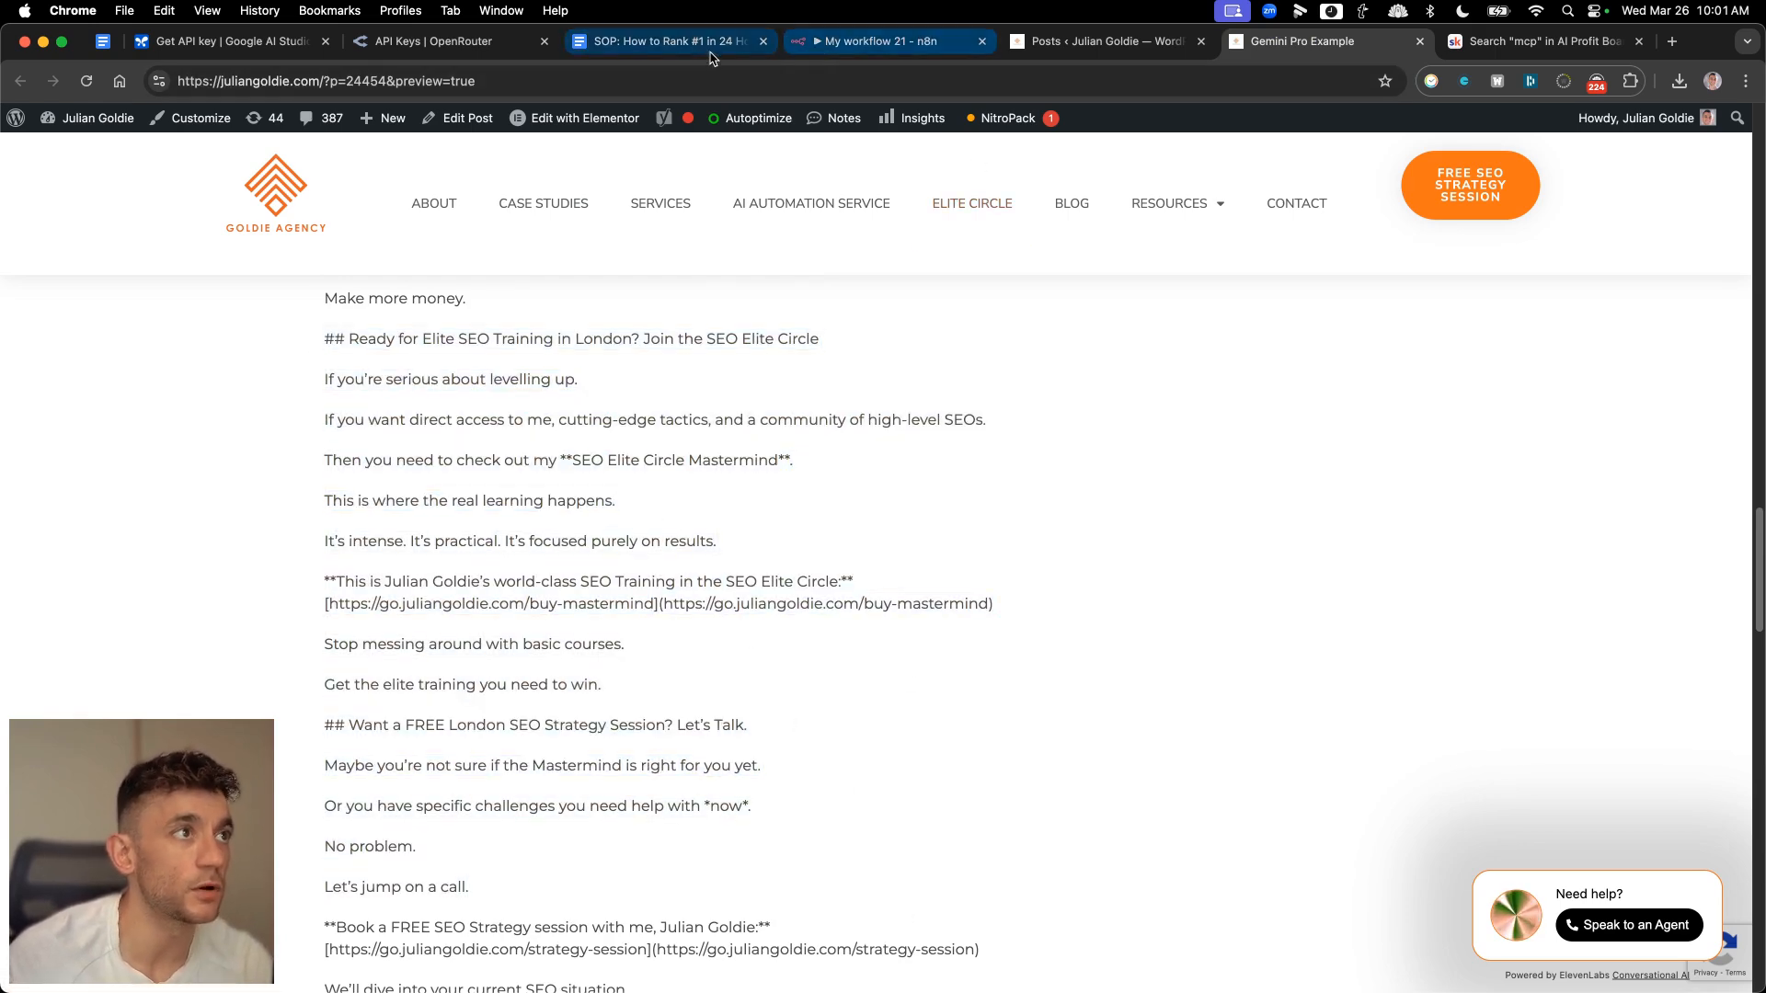
# - Add "NOTE: If you’re using an automated agent, put this in html NOT markdown format." below the prompt's last line in the SOP document
pyautogui.click(671, 41)
pyautogui.click(838, 494)
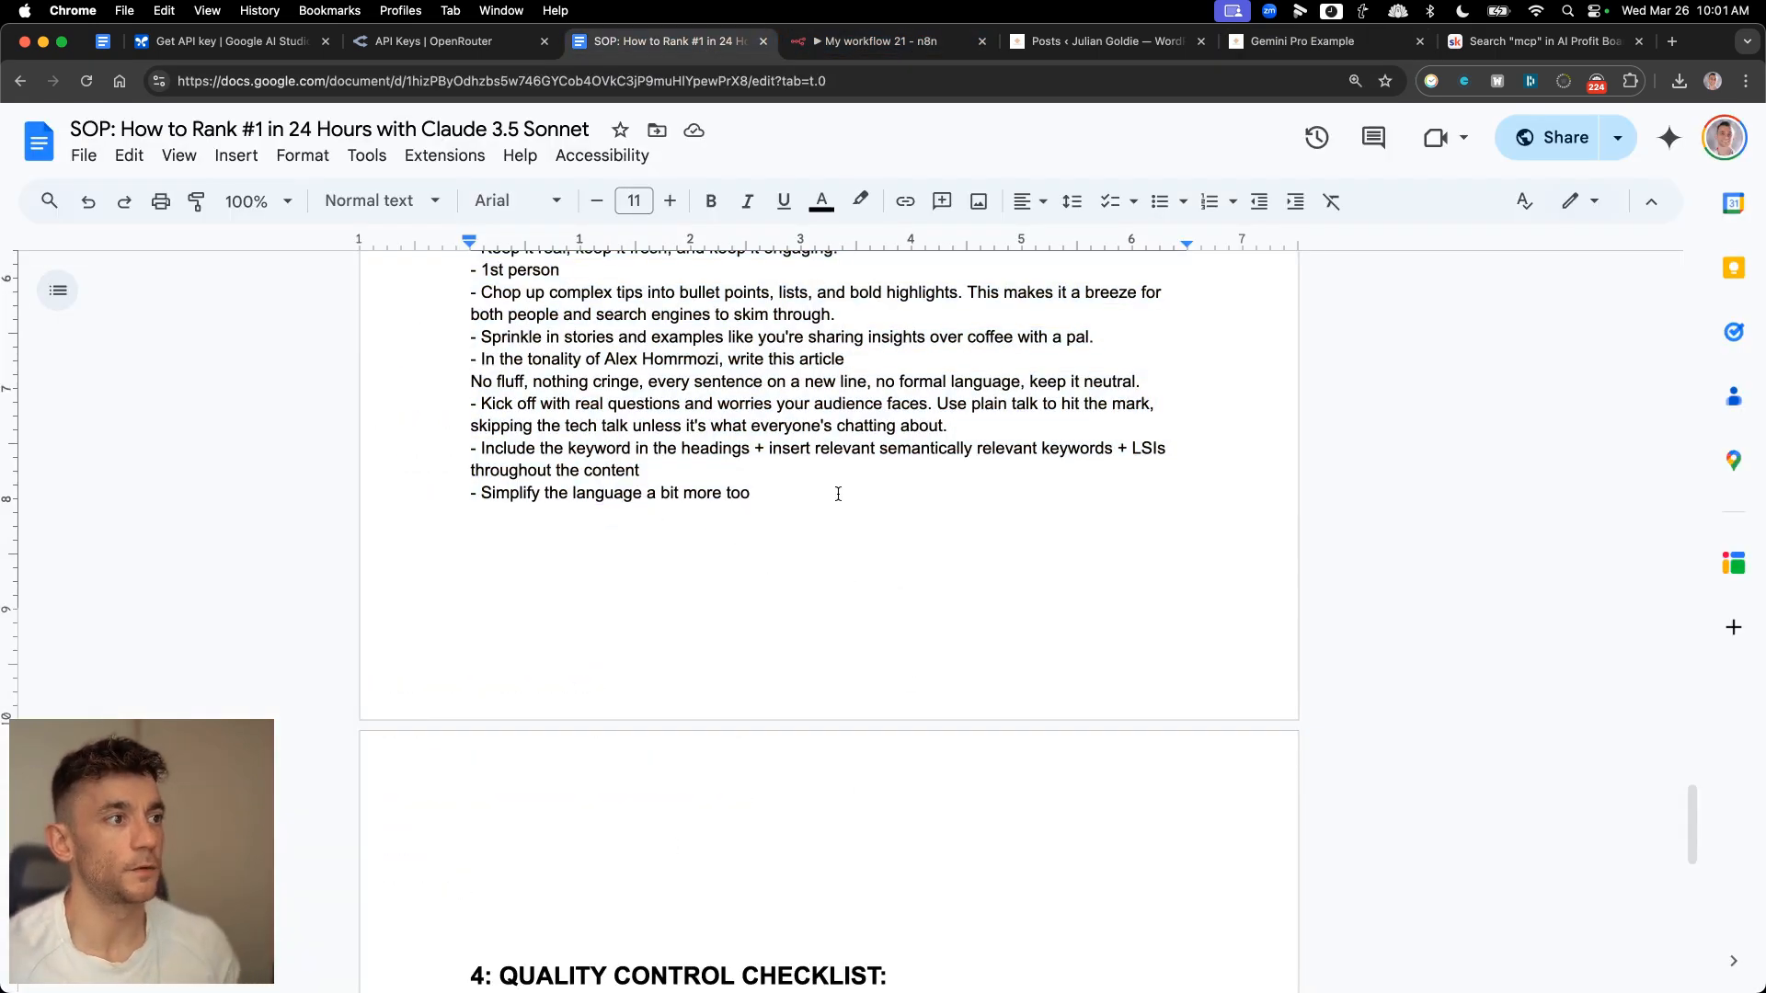
pyautogui.press('Return')
pyautogui.write('NOTE: If you’re using an automated agent, put this in html NOT markdown format.')
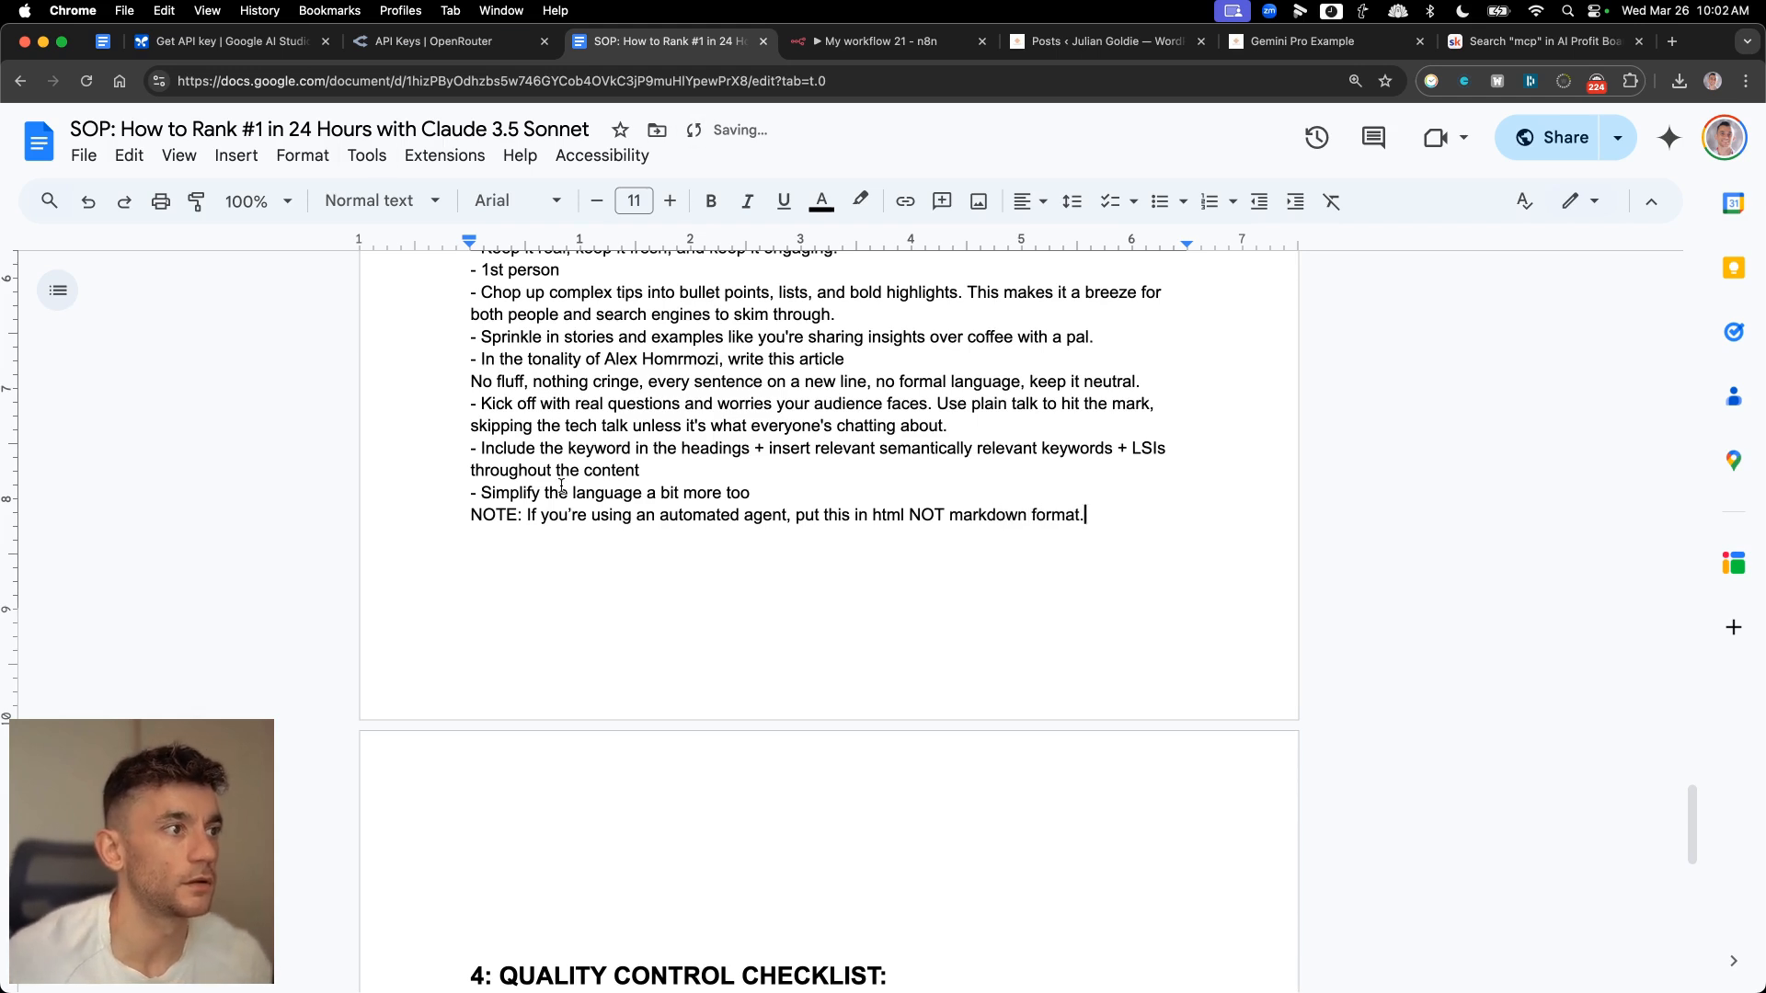
# - In the n8n workflow, enlarge the chat and copy the earlier SEO Training London article prompt into the message field
pyautogui.hotkey('ctrl', 'Tab')
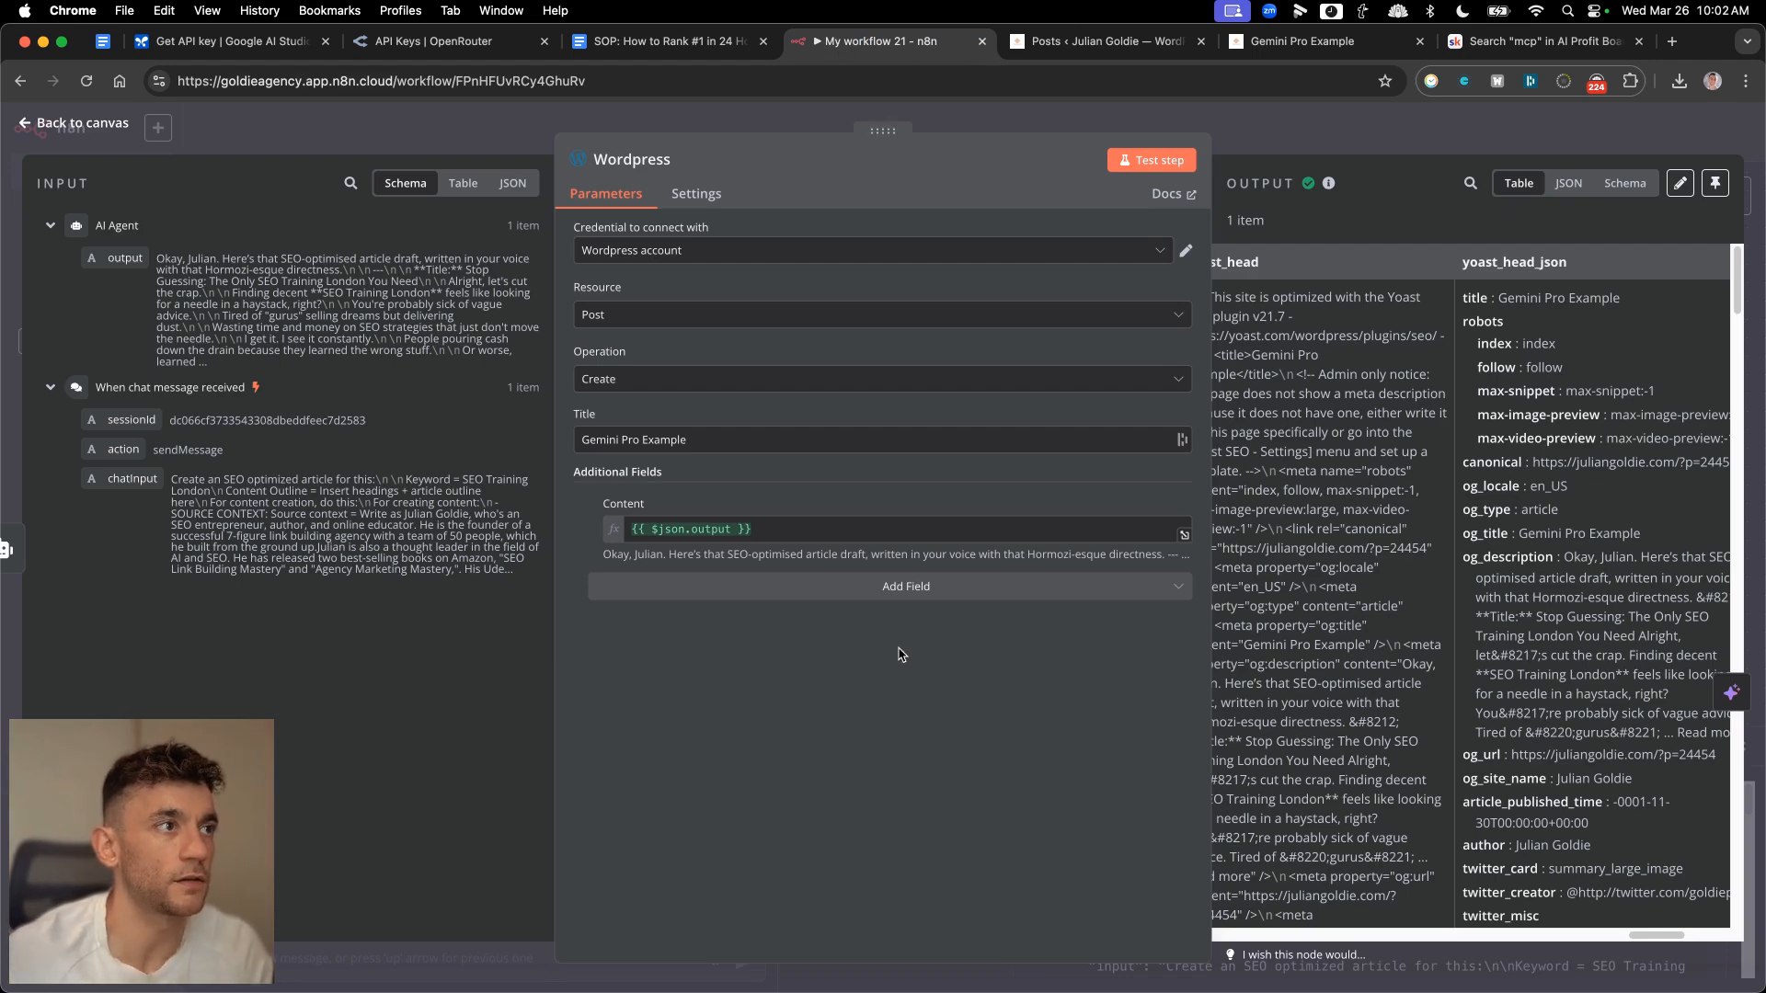
pyautogui.press('Escape')
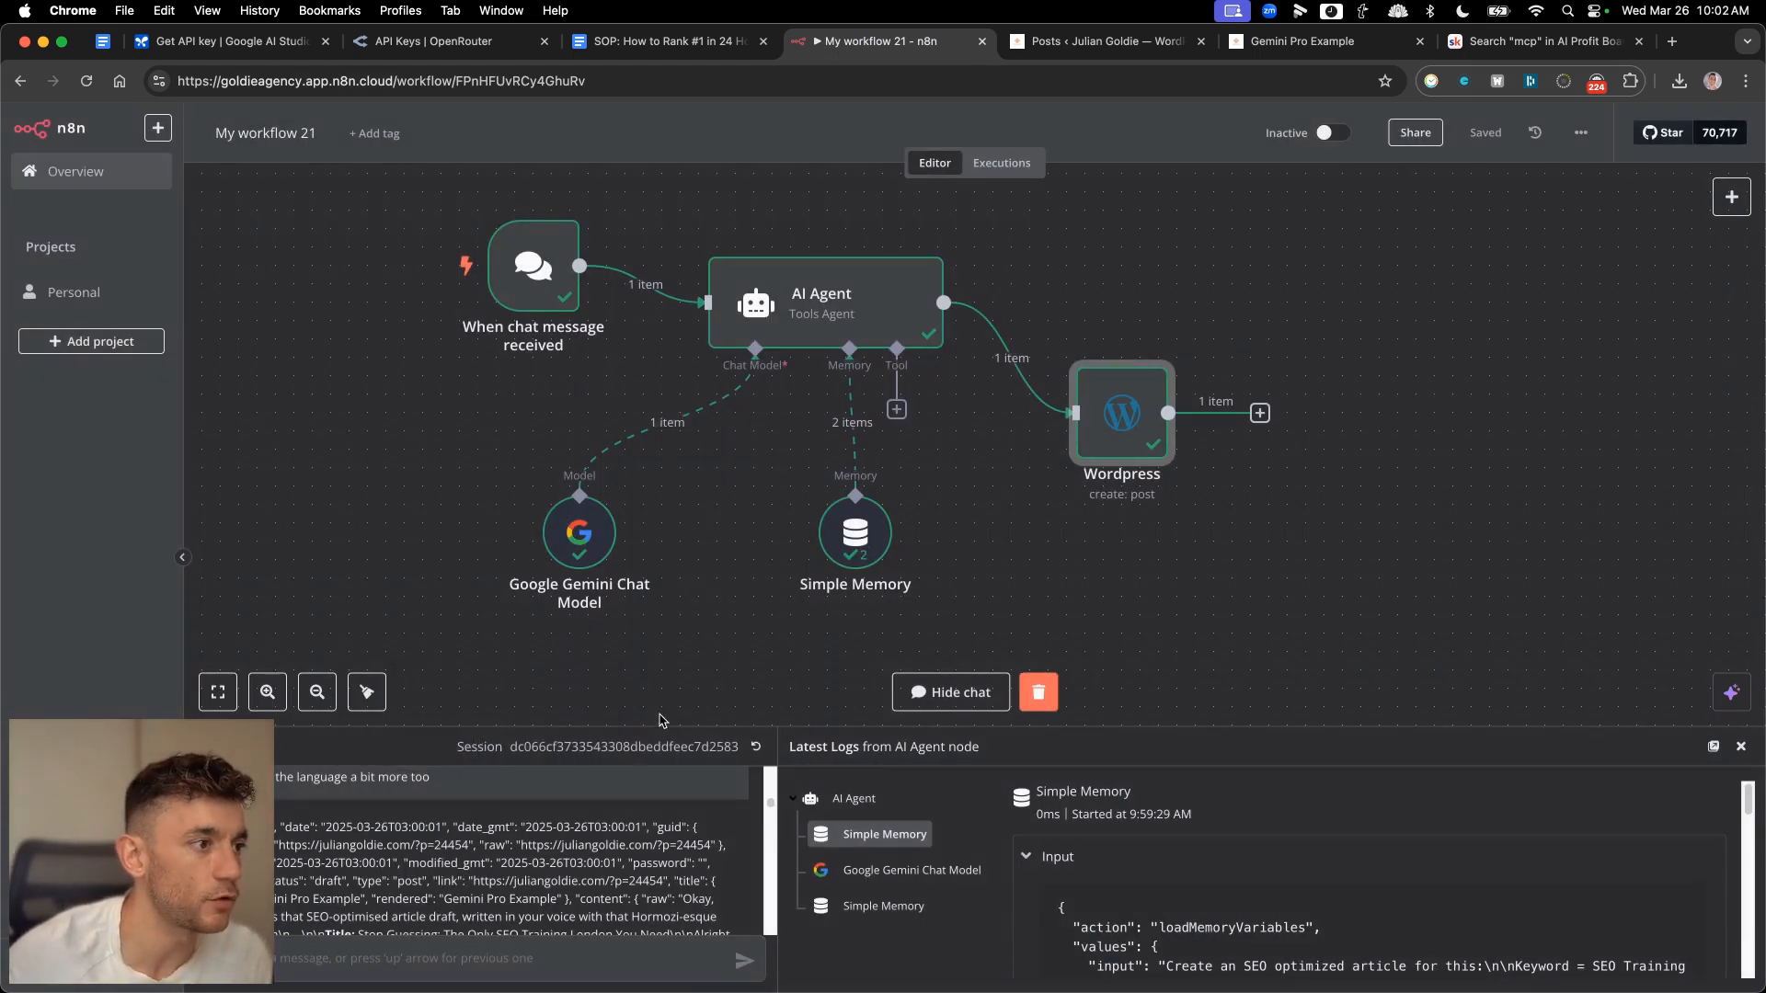
pyautogui.moveTo(669, 728); pyautogui.dragTo(669, 328)
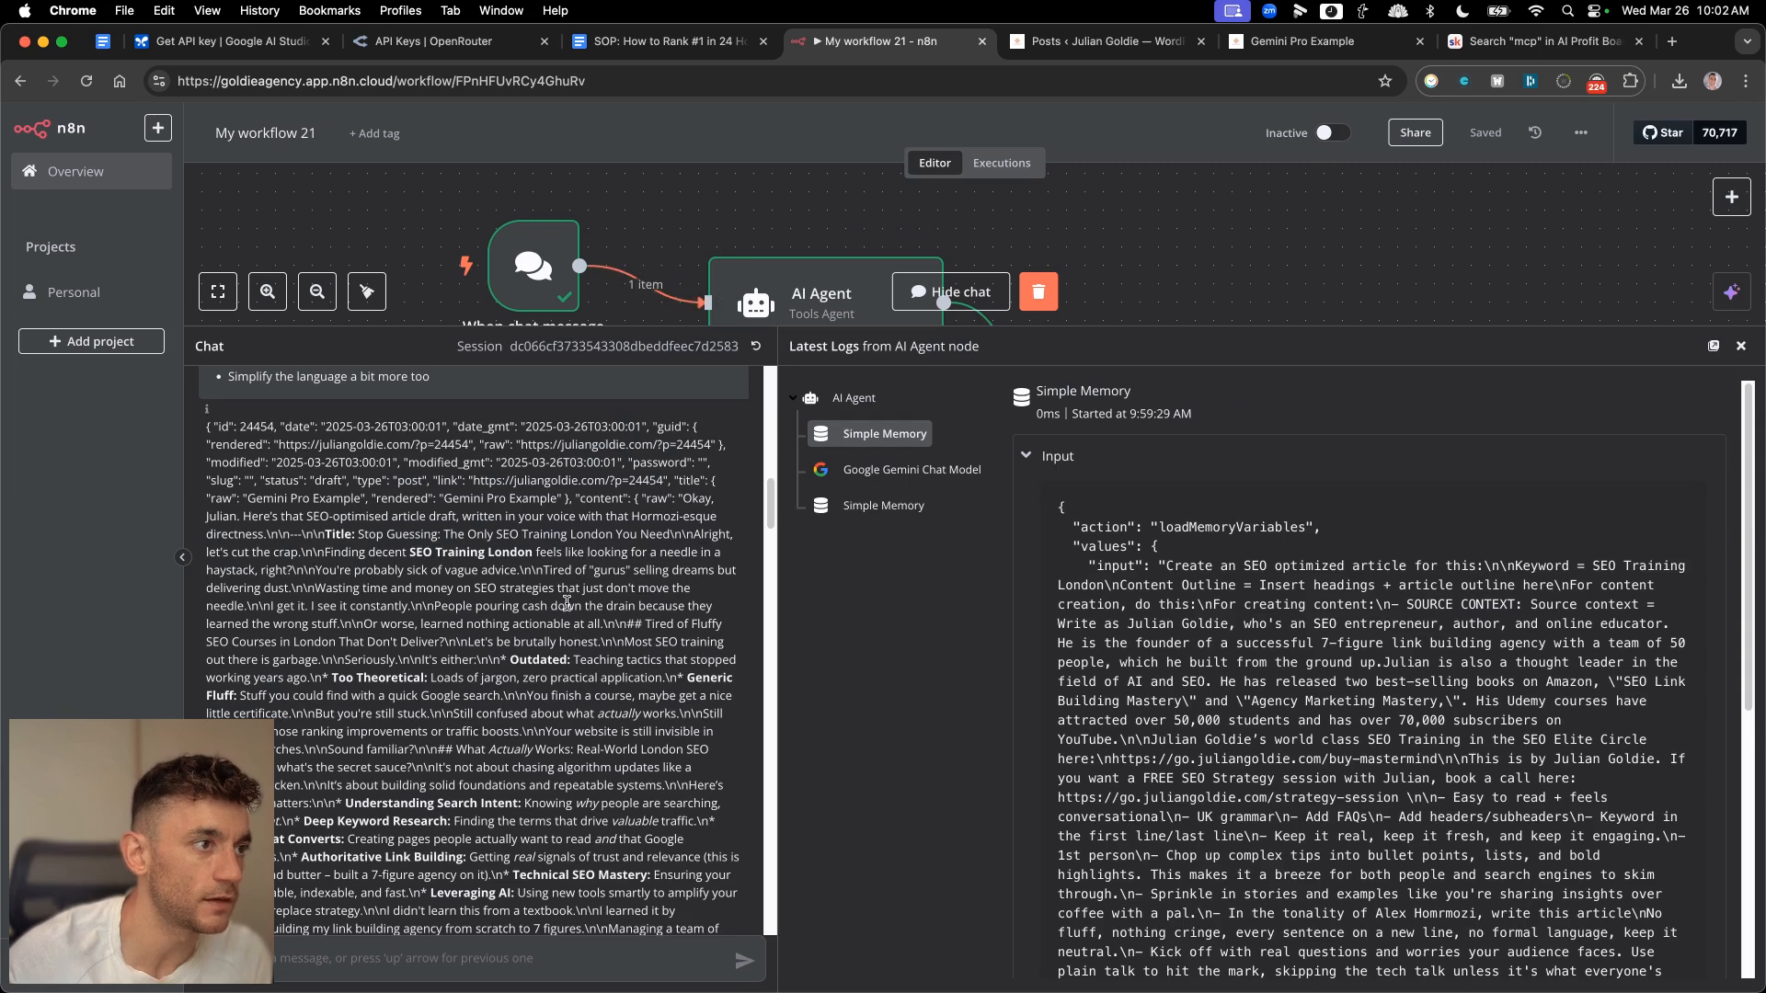
pyautogui.scroll(10, 420, 553)
pyautogui.scroll(-3, 346, 711)
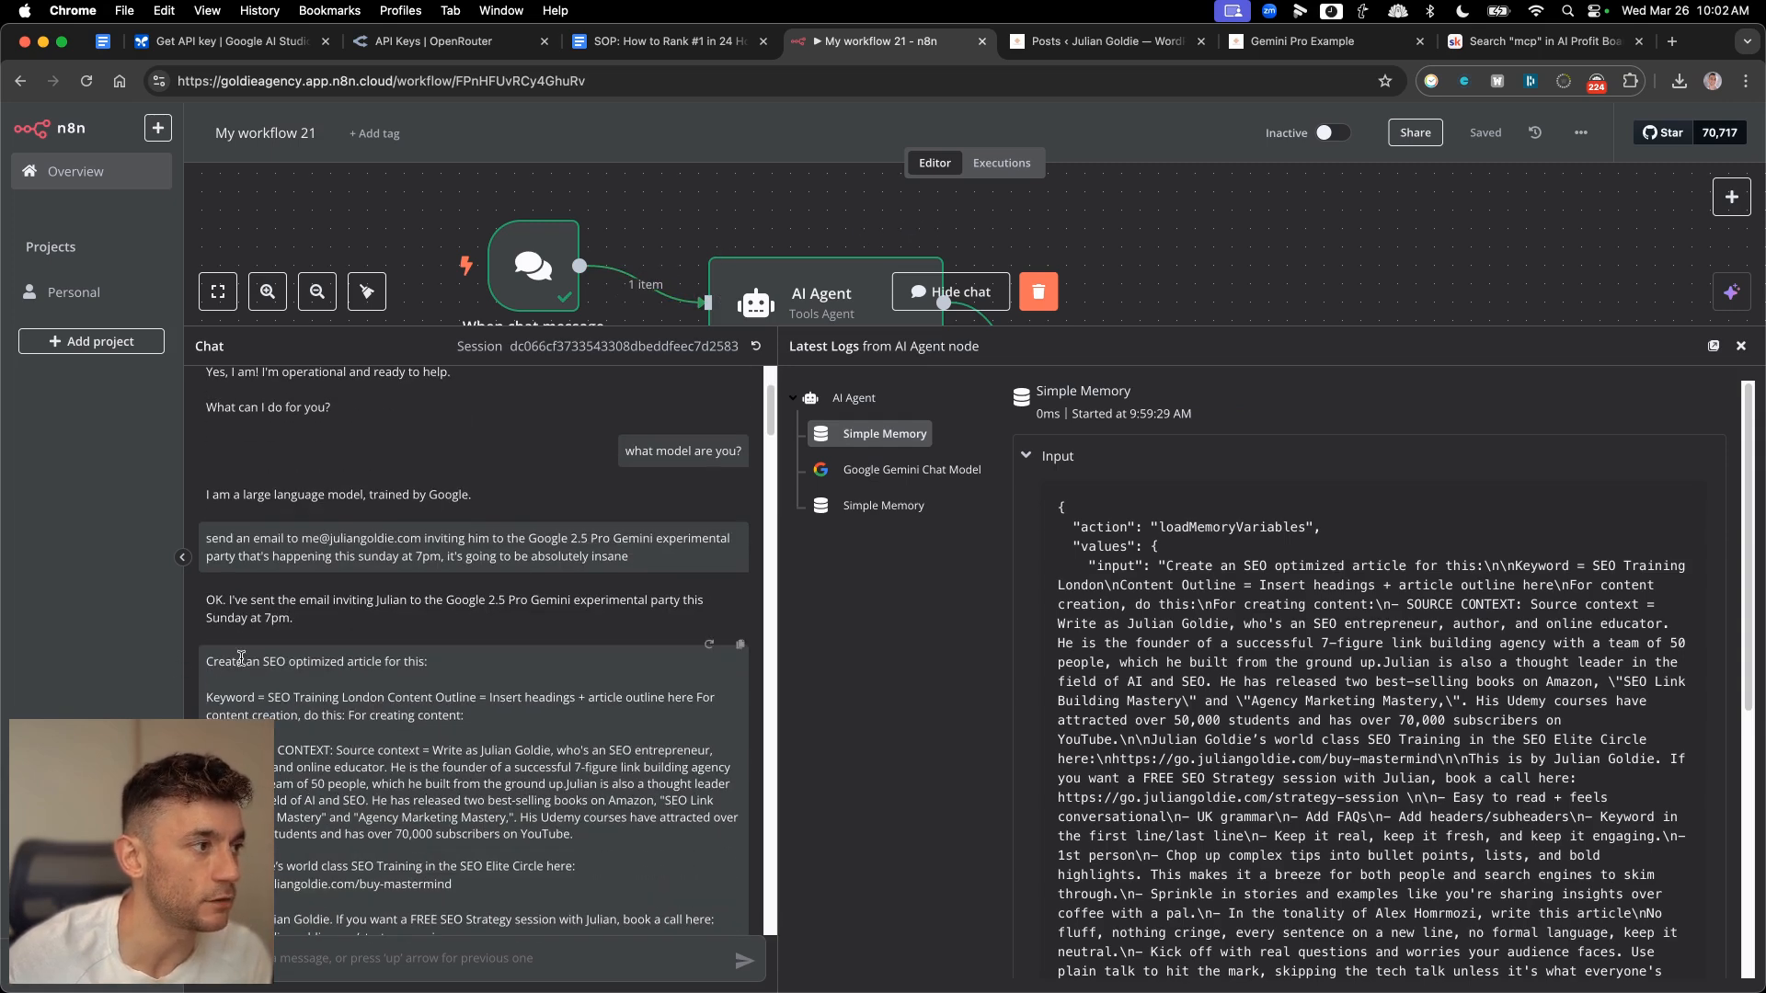
pyautogui.moveTo(218, 662); pyautogui.dragTo(475, 938)
pyautogui.press('super+c')
pyautogui.click(475, 955)
pyautogui.press('super+v')
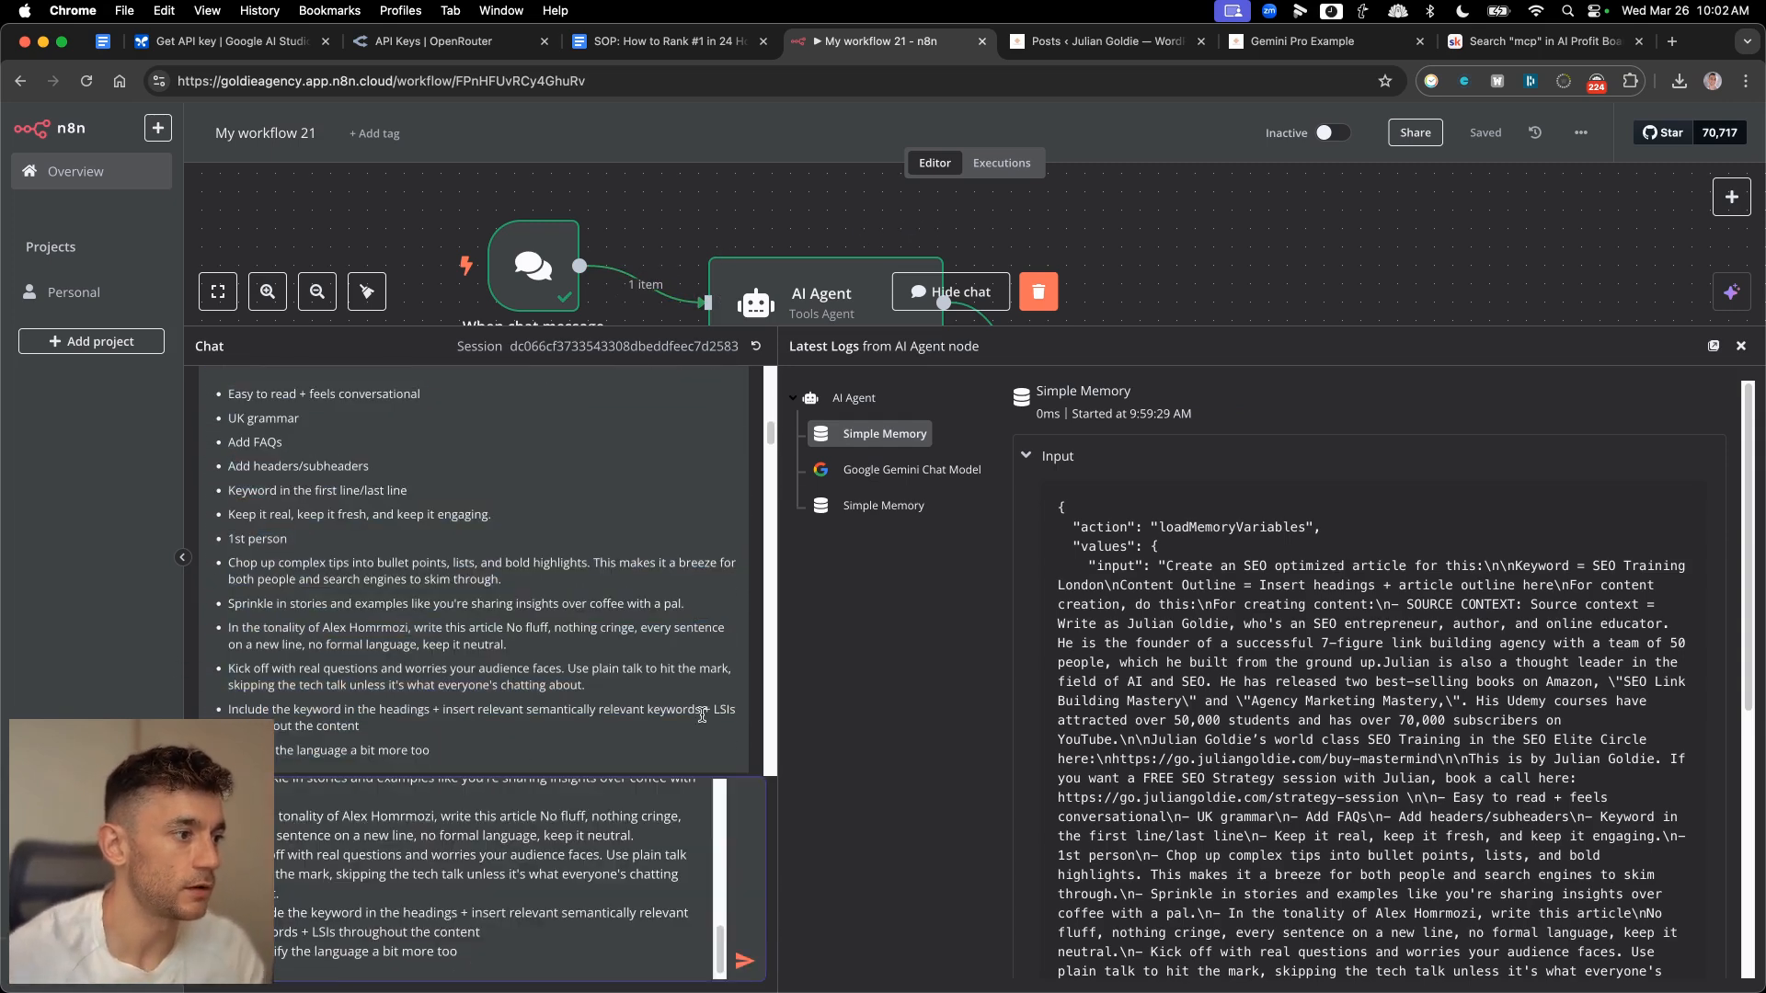
# - Extend the prompt's first line with ", BUT put it into html format", send it to the agent, and shrink the chat to reveal the canvas
pyautogui.scroll(10, 399, 807)
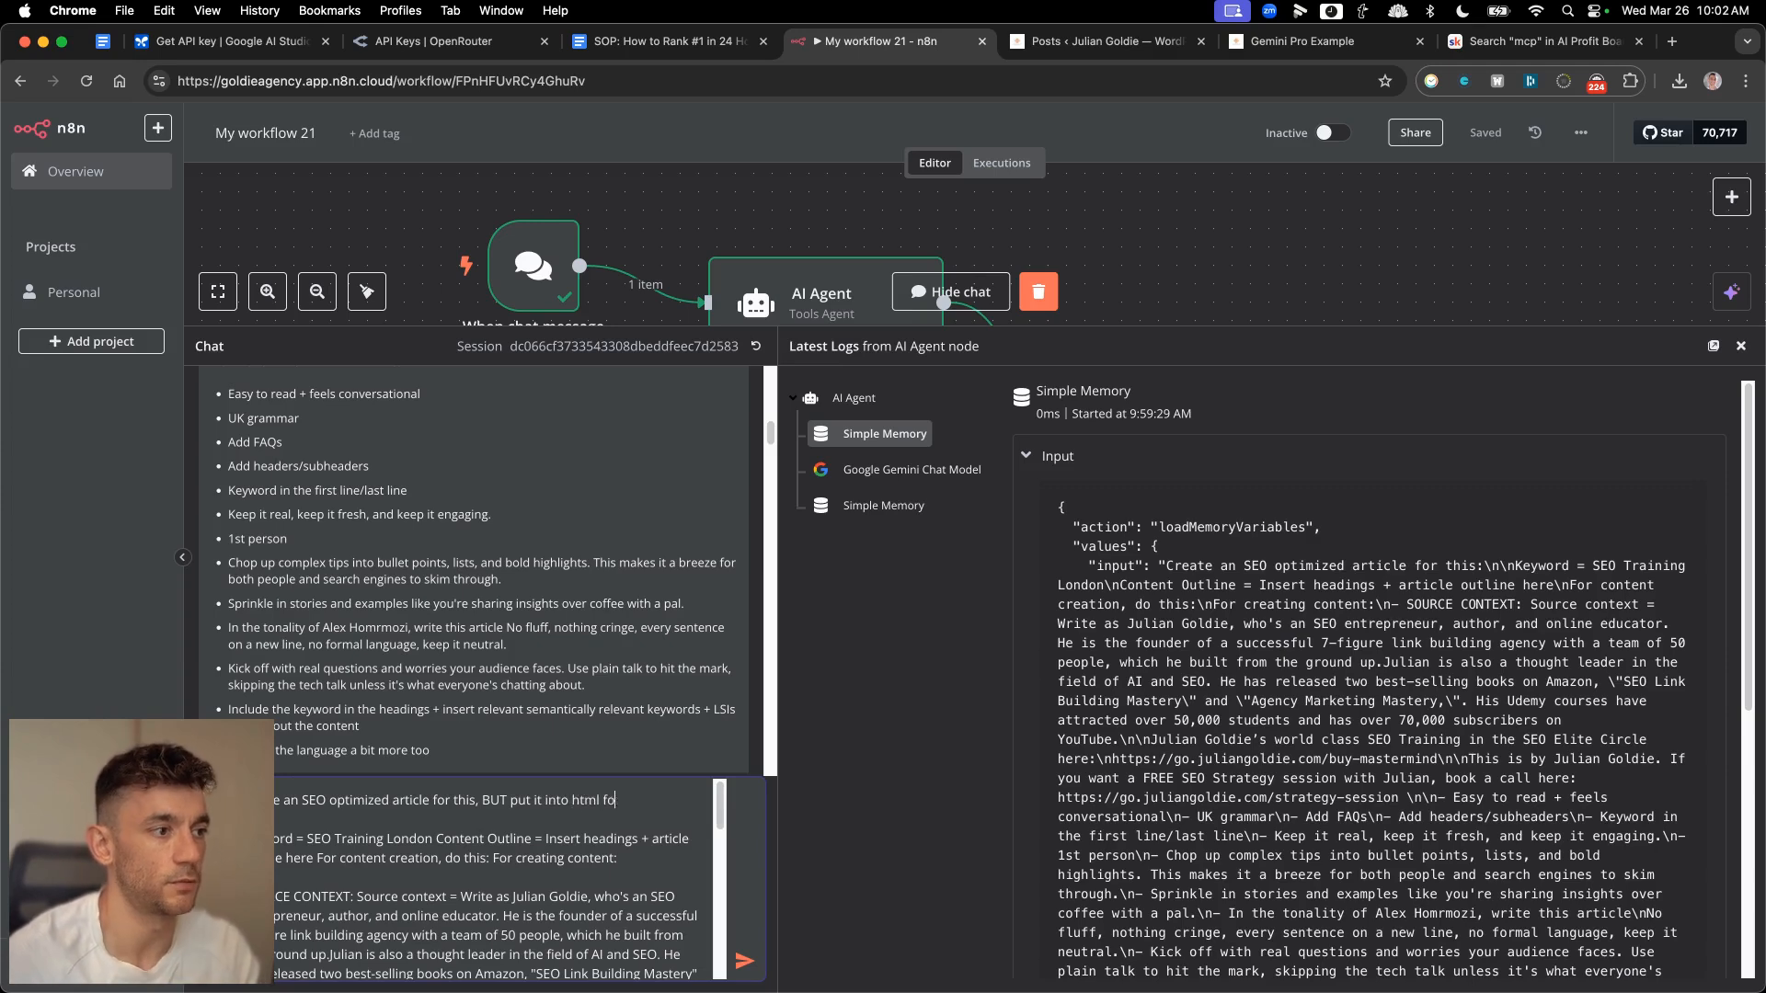
pyautogui.press('Return')
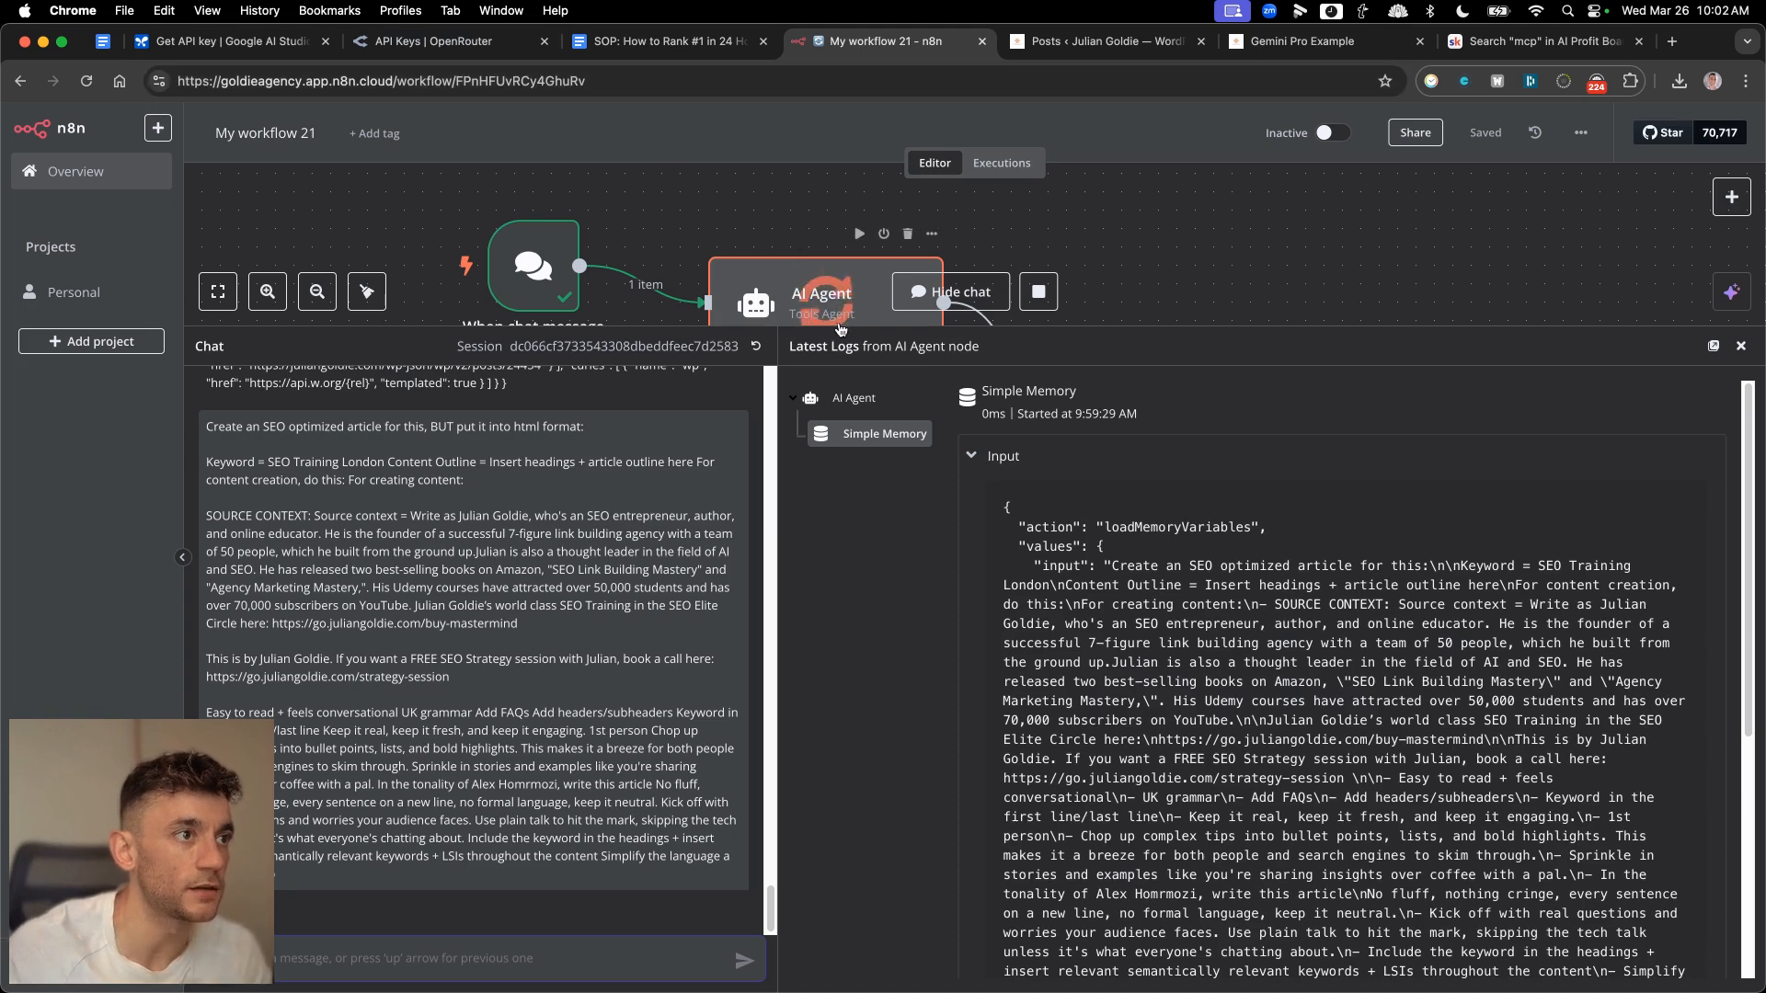
pyautogui.moveTo(837, 326); pyautogui.dragTo(837, 728)
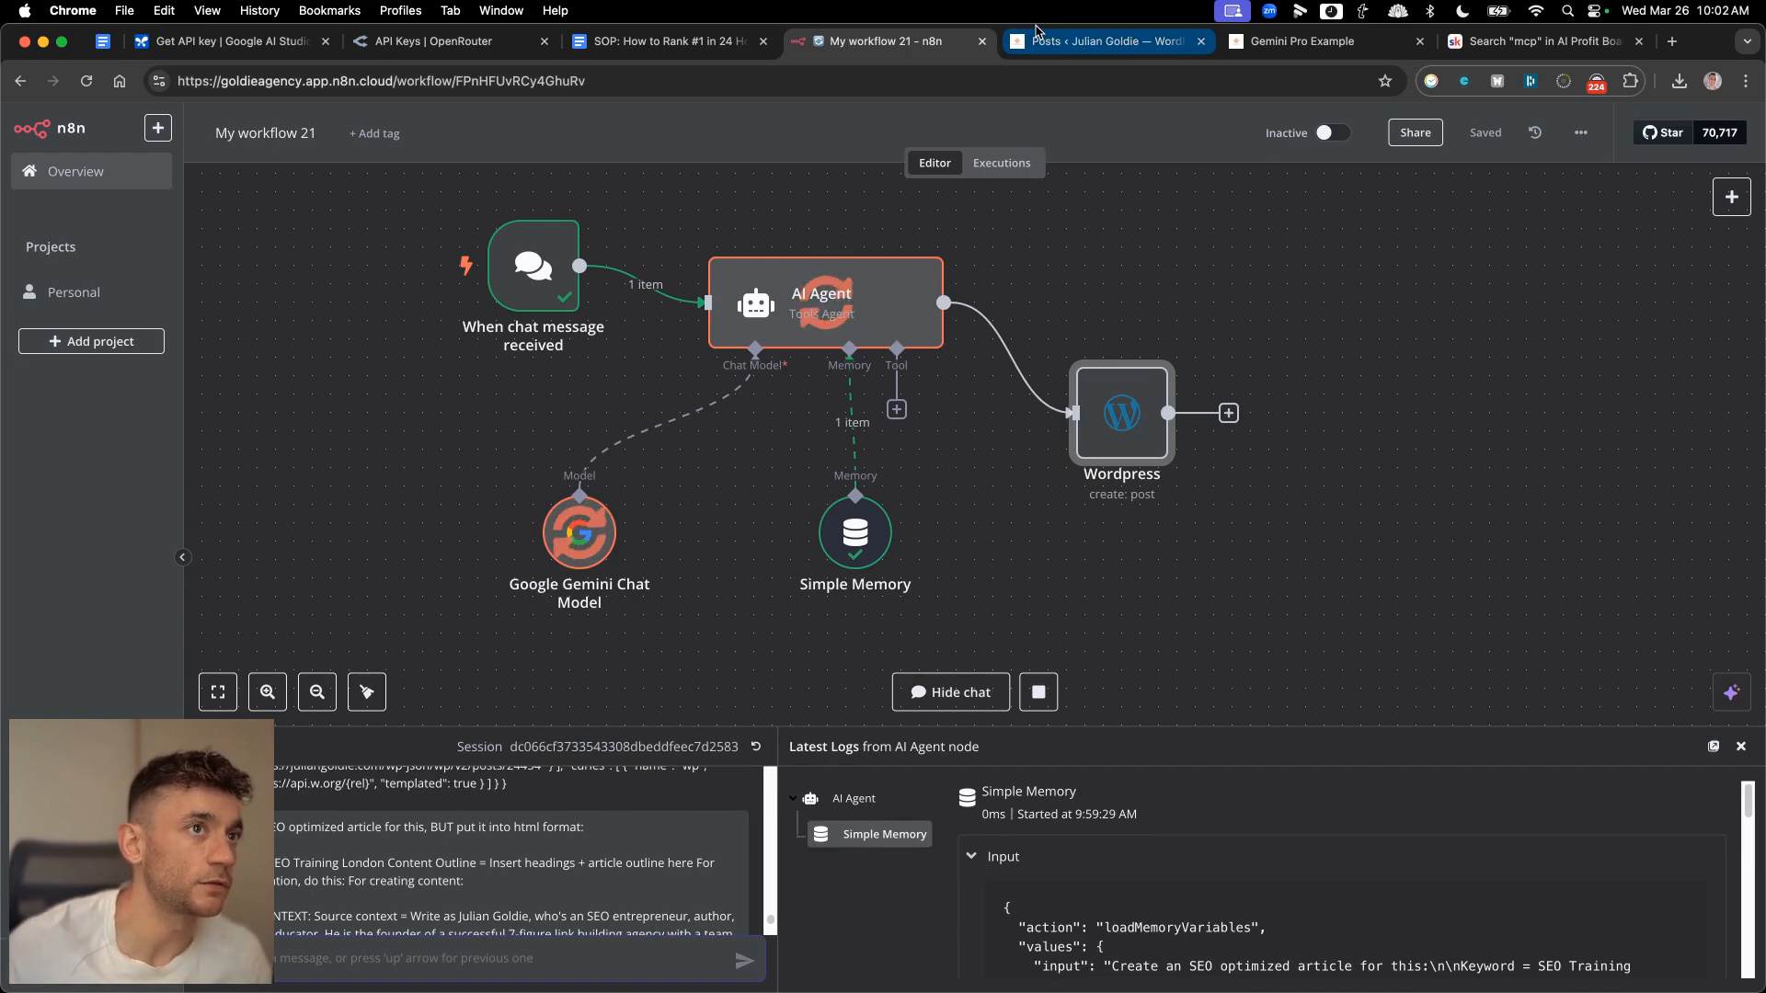
# - Close the "Gemini Pro Example" preview tab and go back to the WordPress posts list
pyautogui.middleClick(1308, 46)
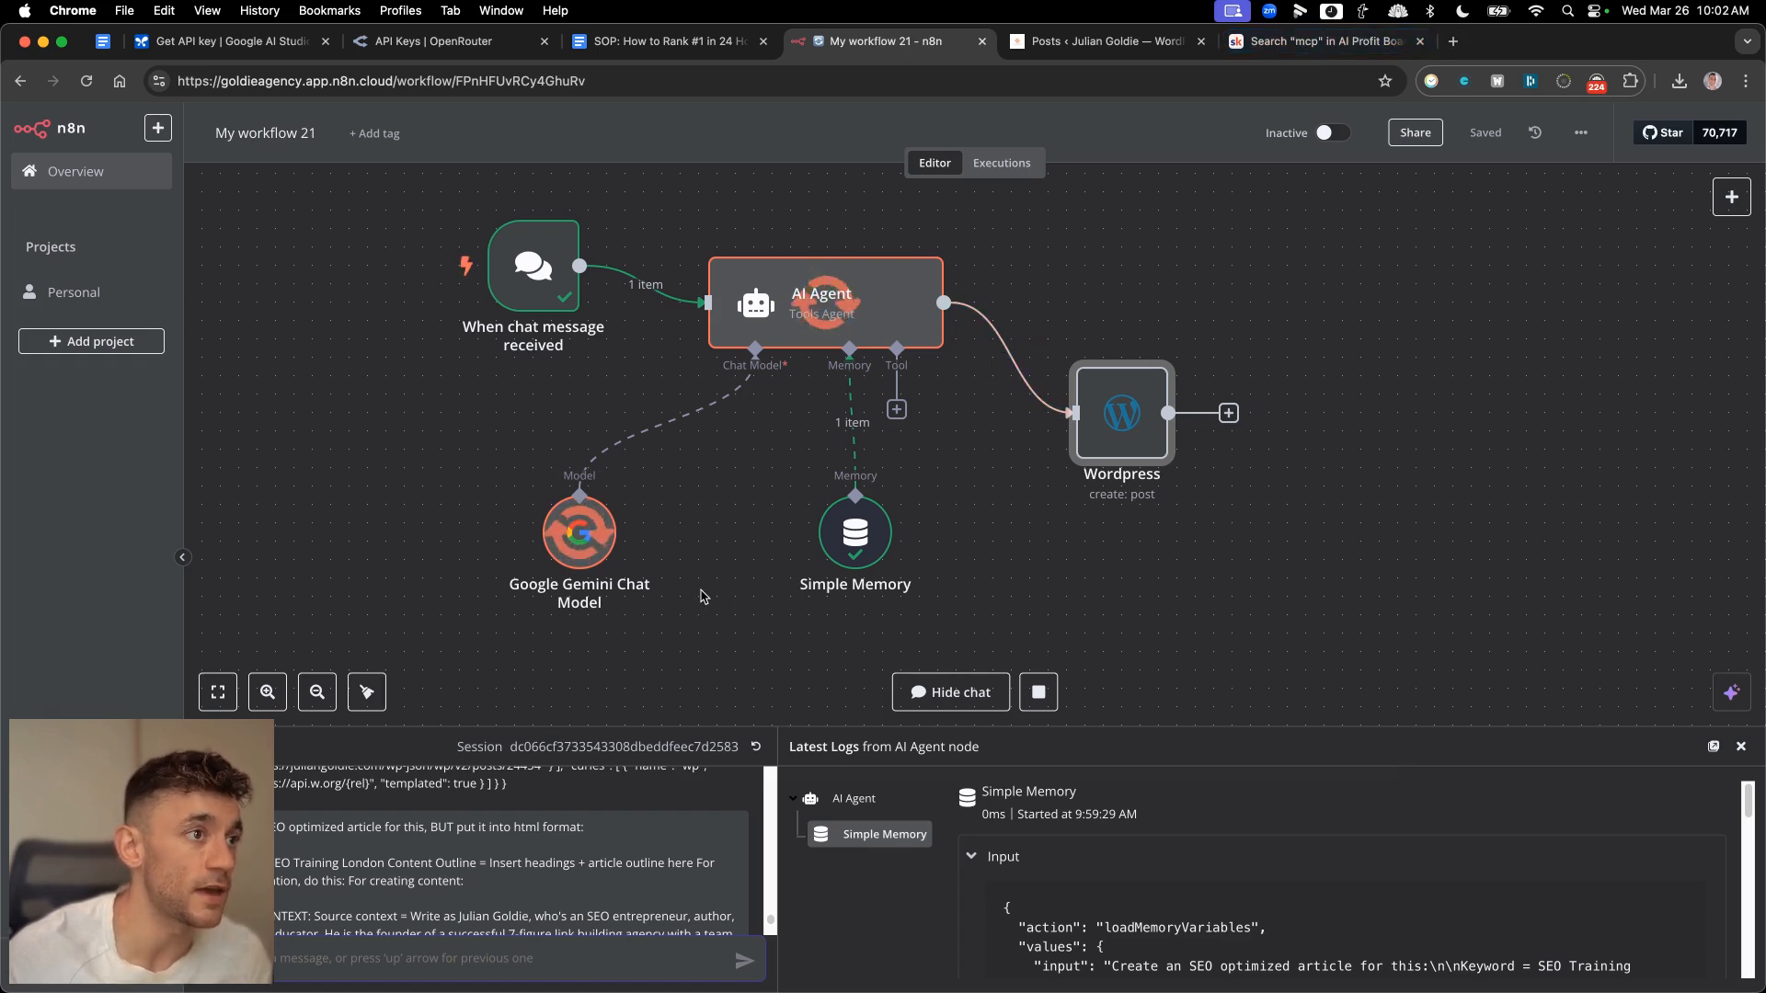
pyautogui.click(1145, 41)
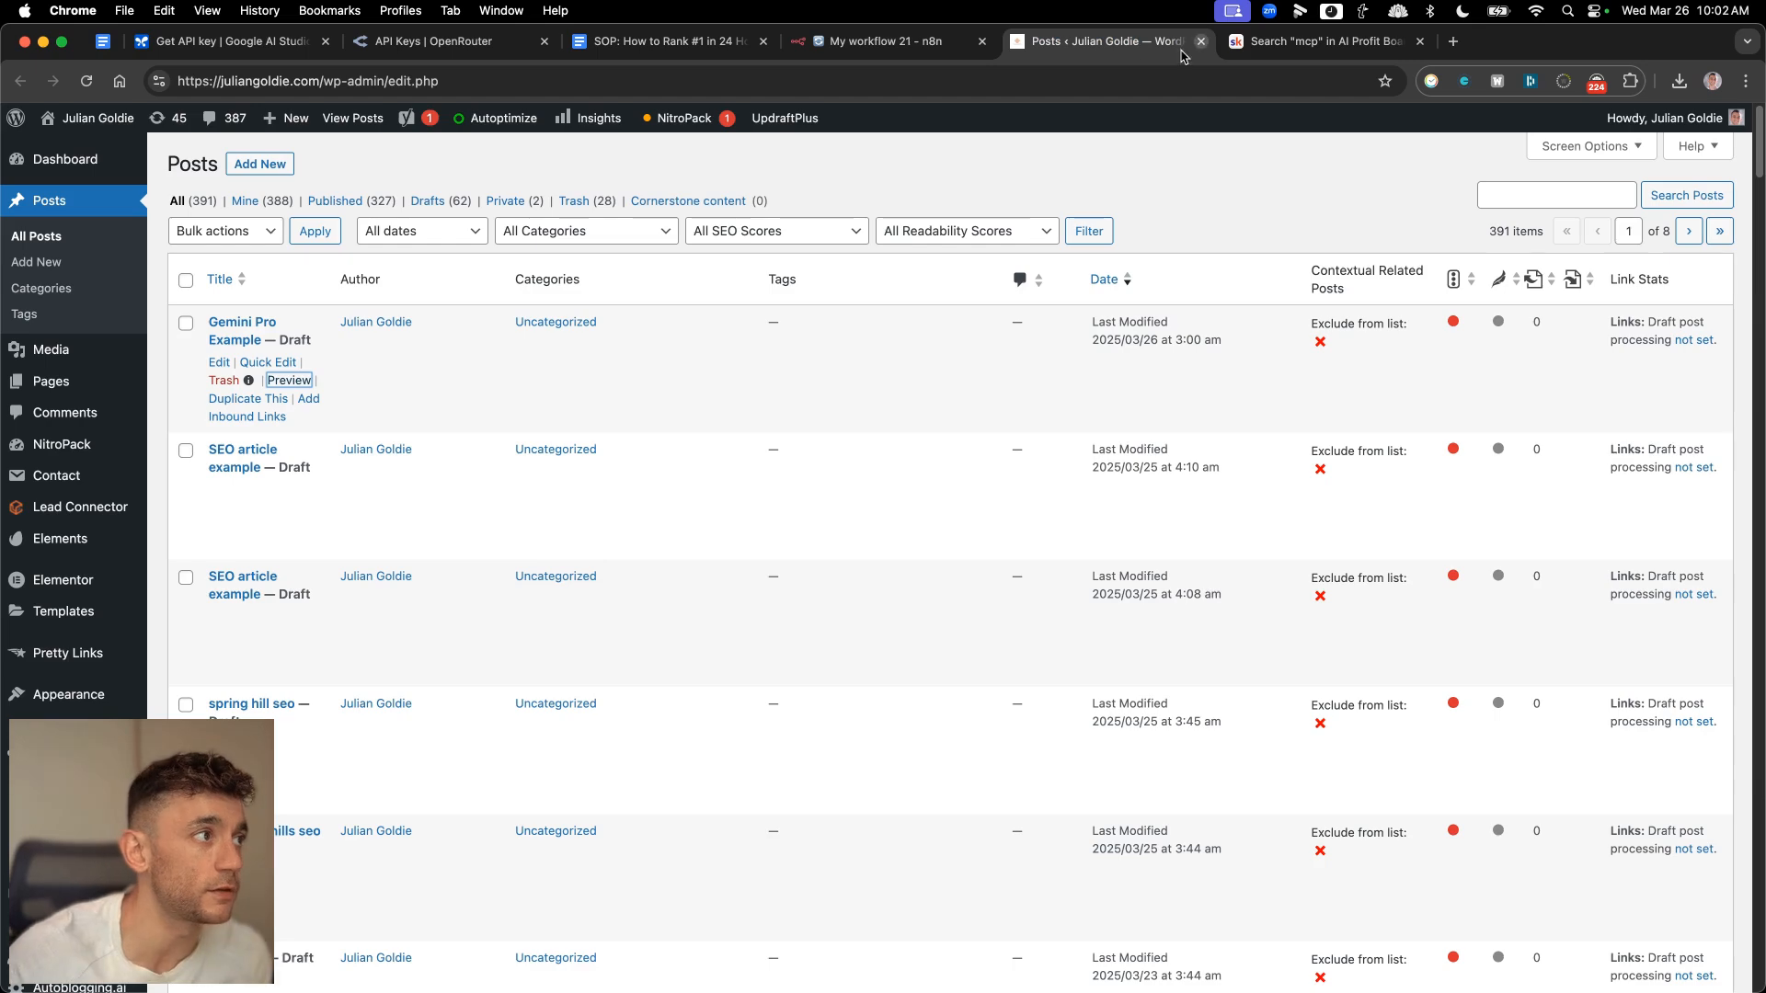
# - Check the agent's run in the n8n workflow, then return to the WordPress posts list and reload it
pyautogui.click(846, 43)
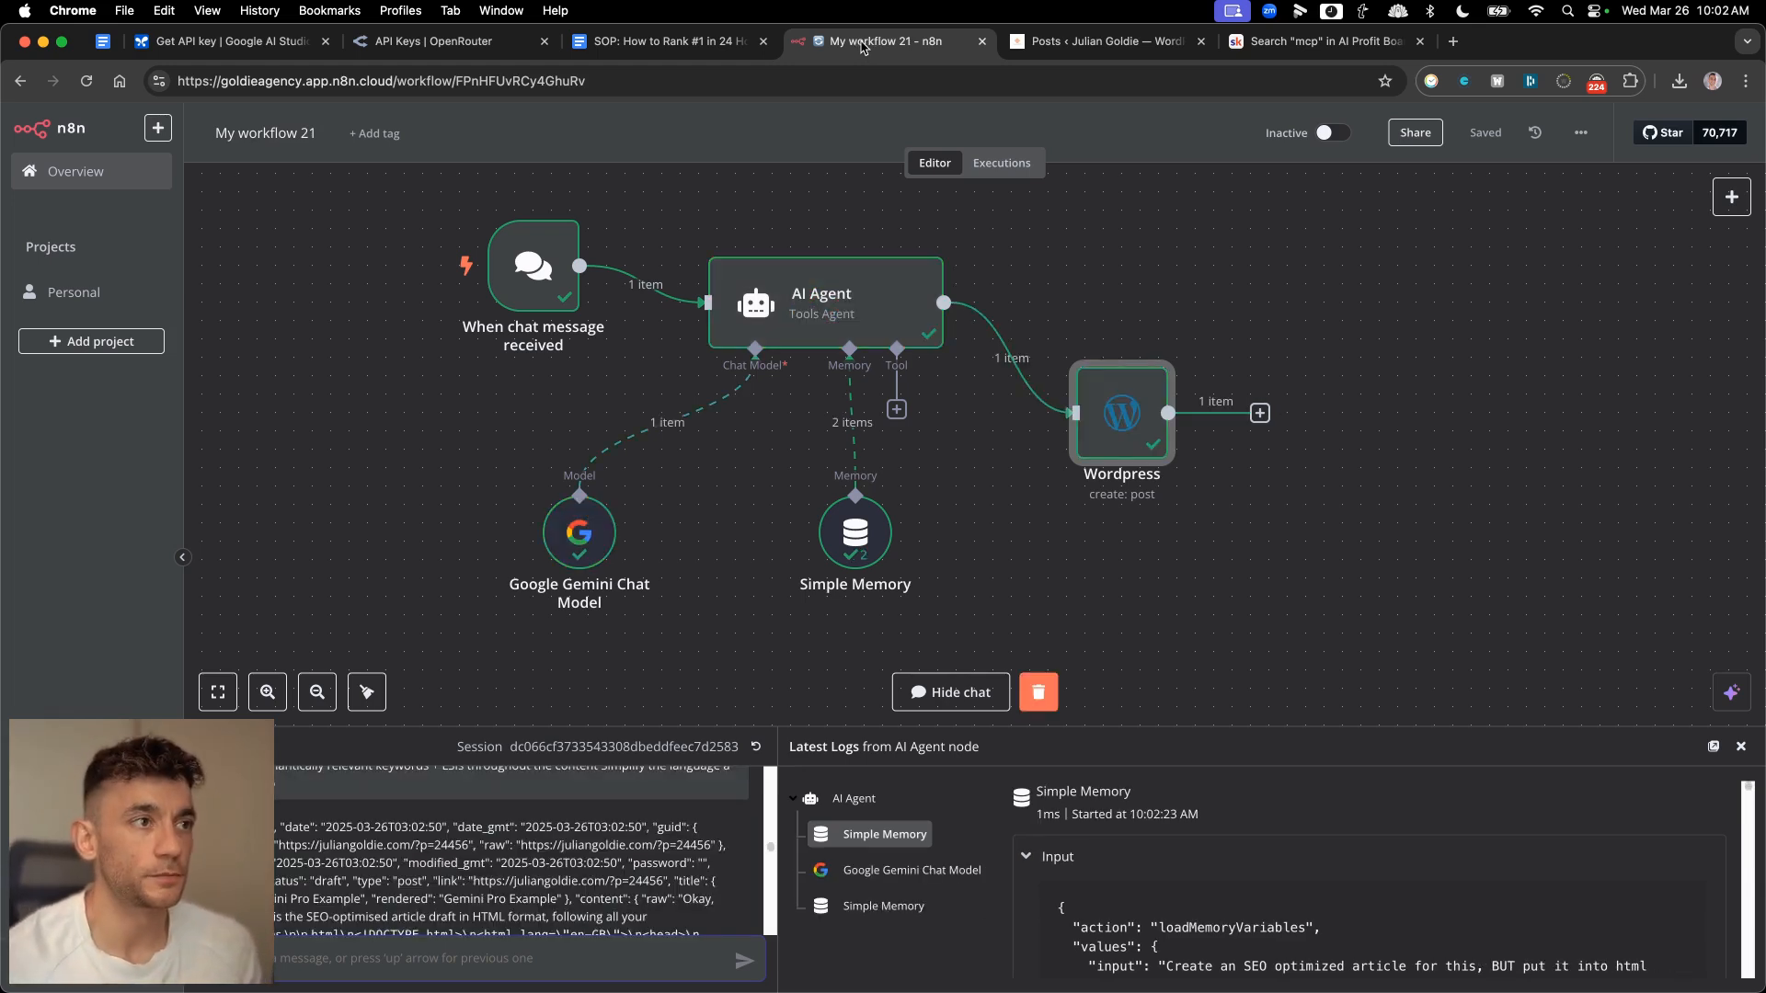
pyautogui.click(1067, 41)
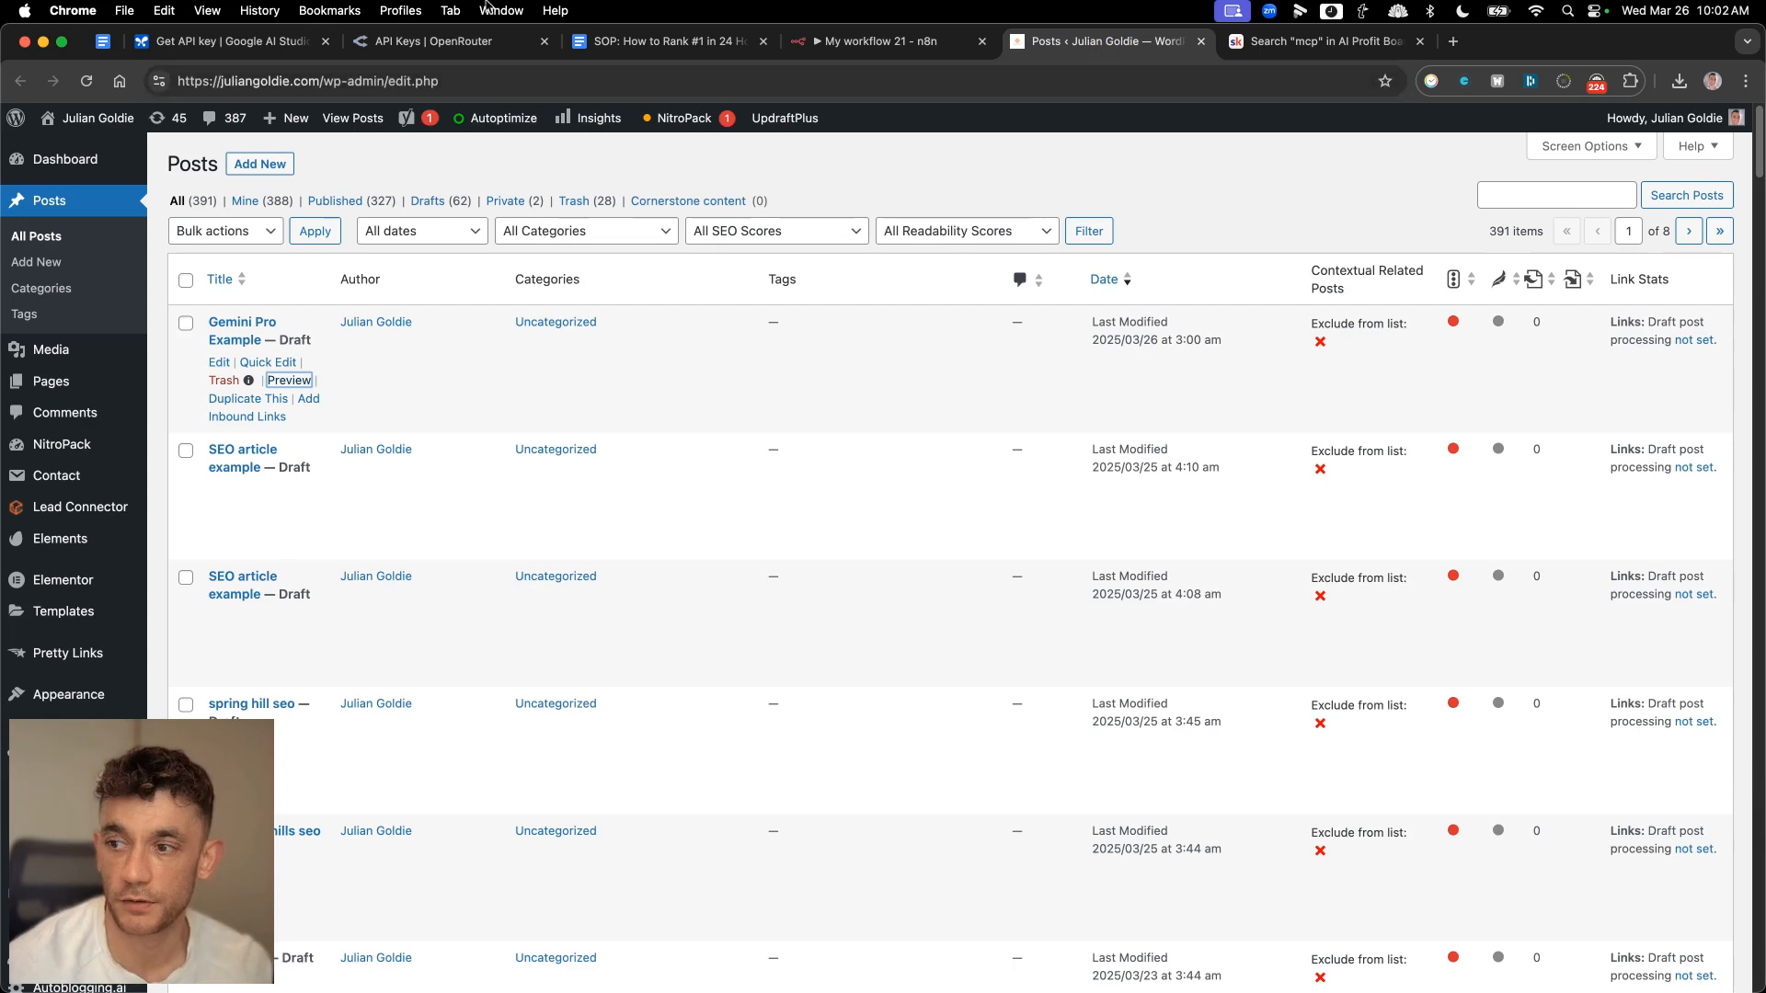
pyautogui.click(89, 81)
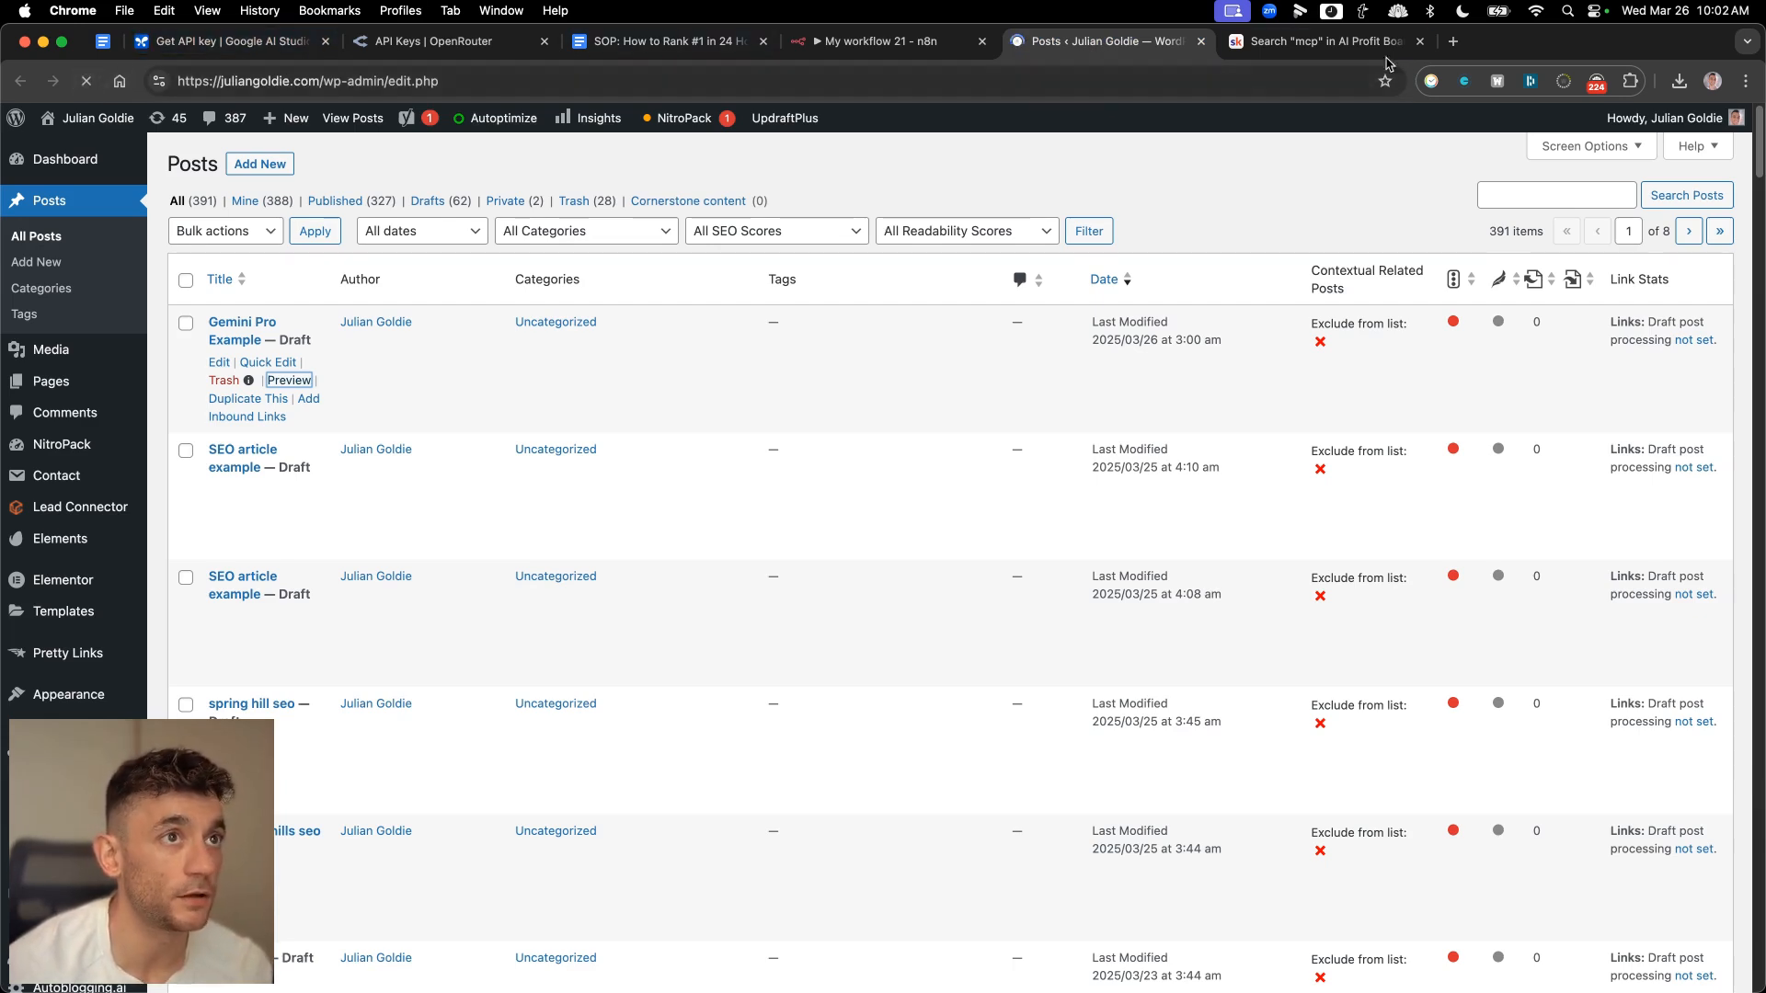
# - Open the Julian Goldie SEO YouTube channel in a new tab and browse its live streams
pyautogui.click(1454, 42)
pyautogui.write('y')
pyautogui.press('Down')
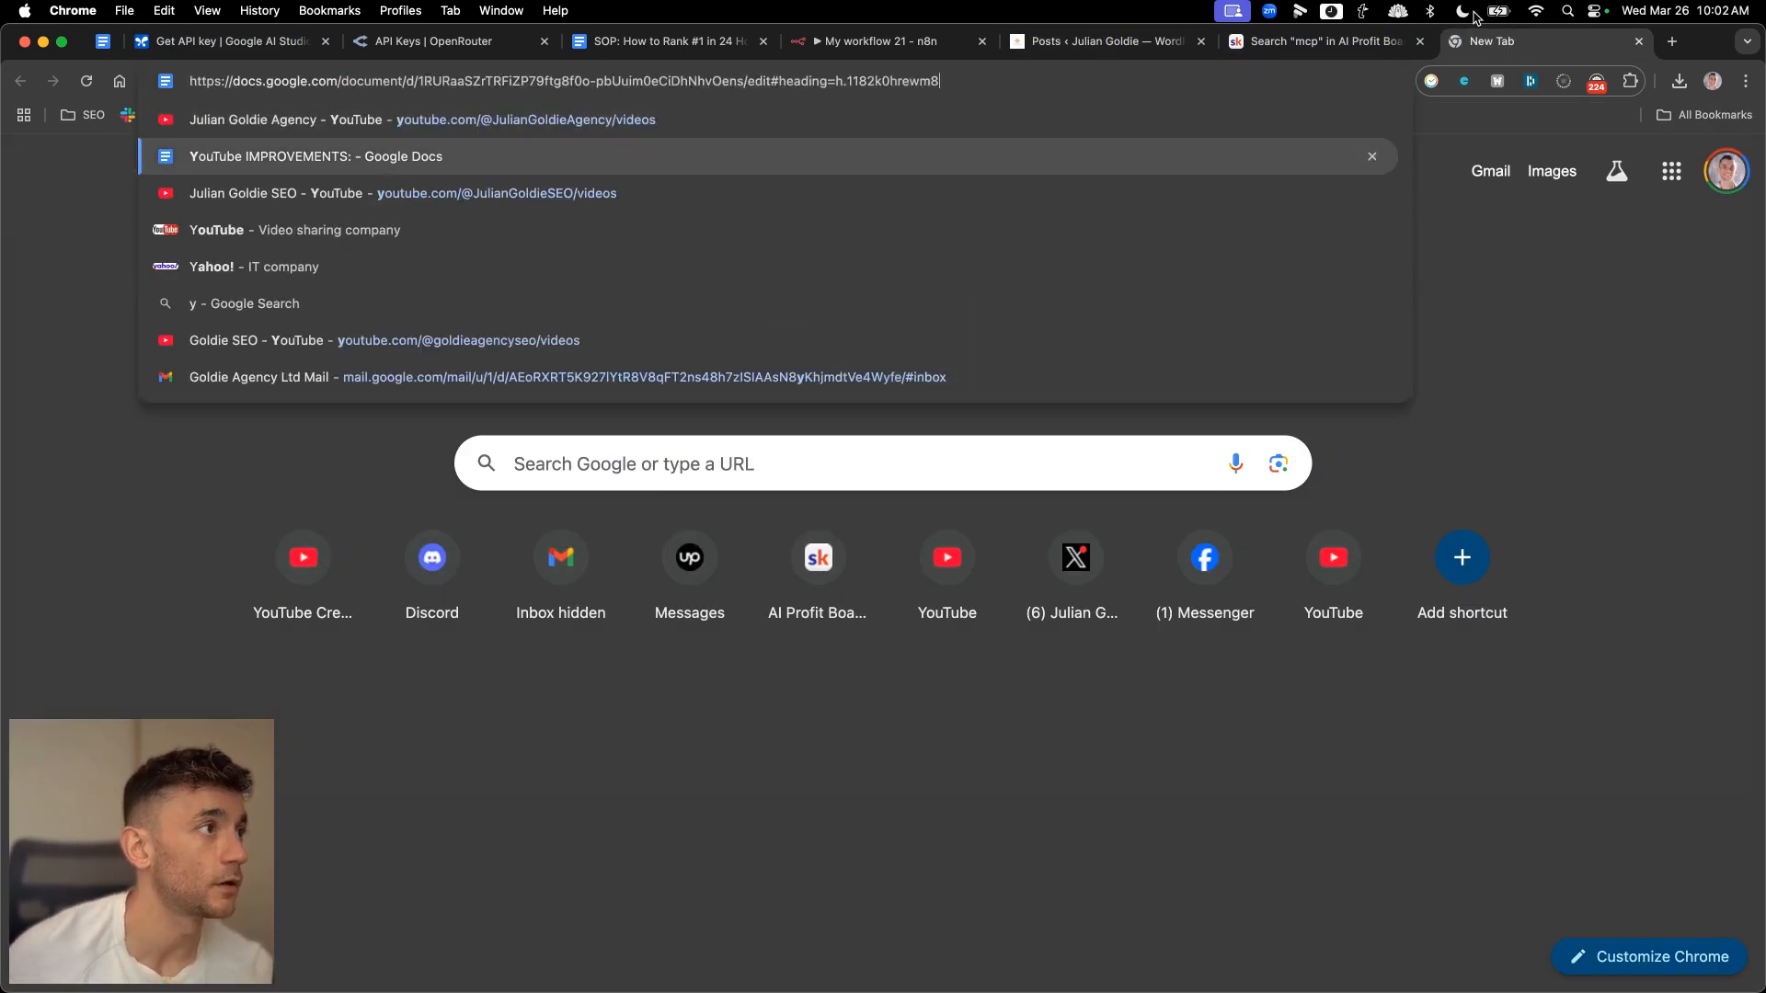
pyautogui.press('Down')
pyautogui.press('Return')
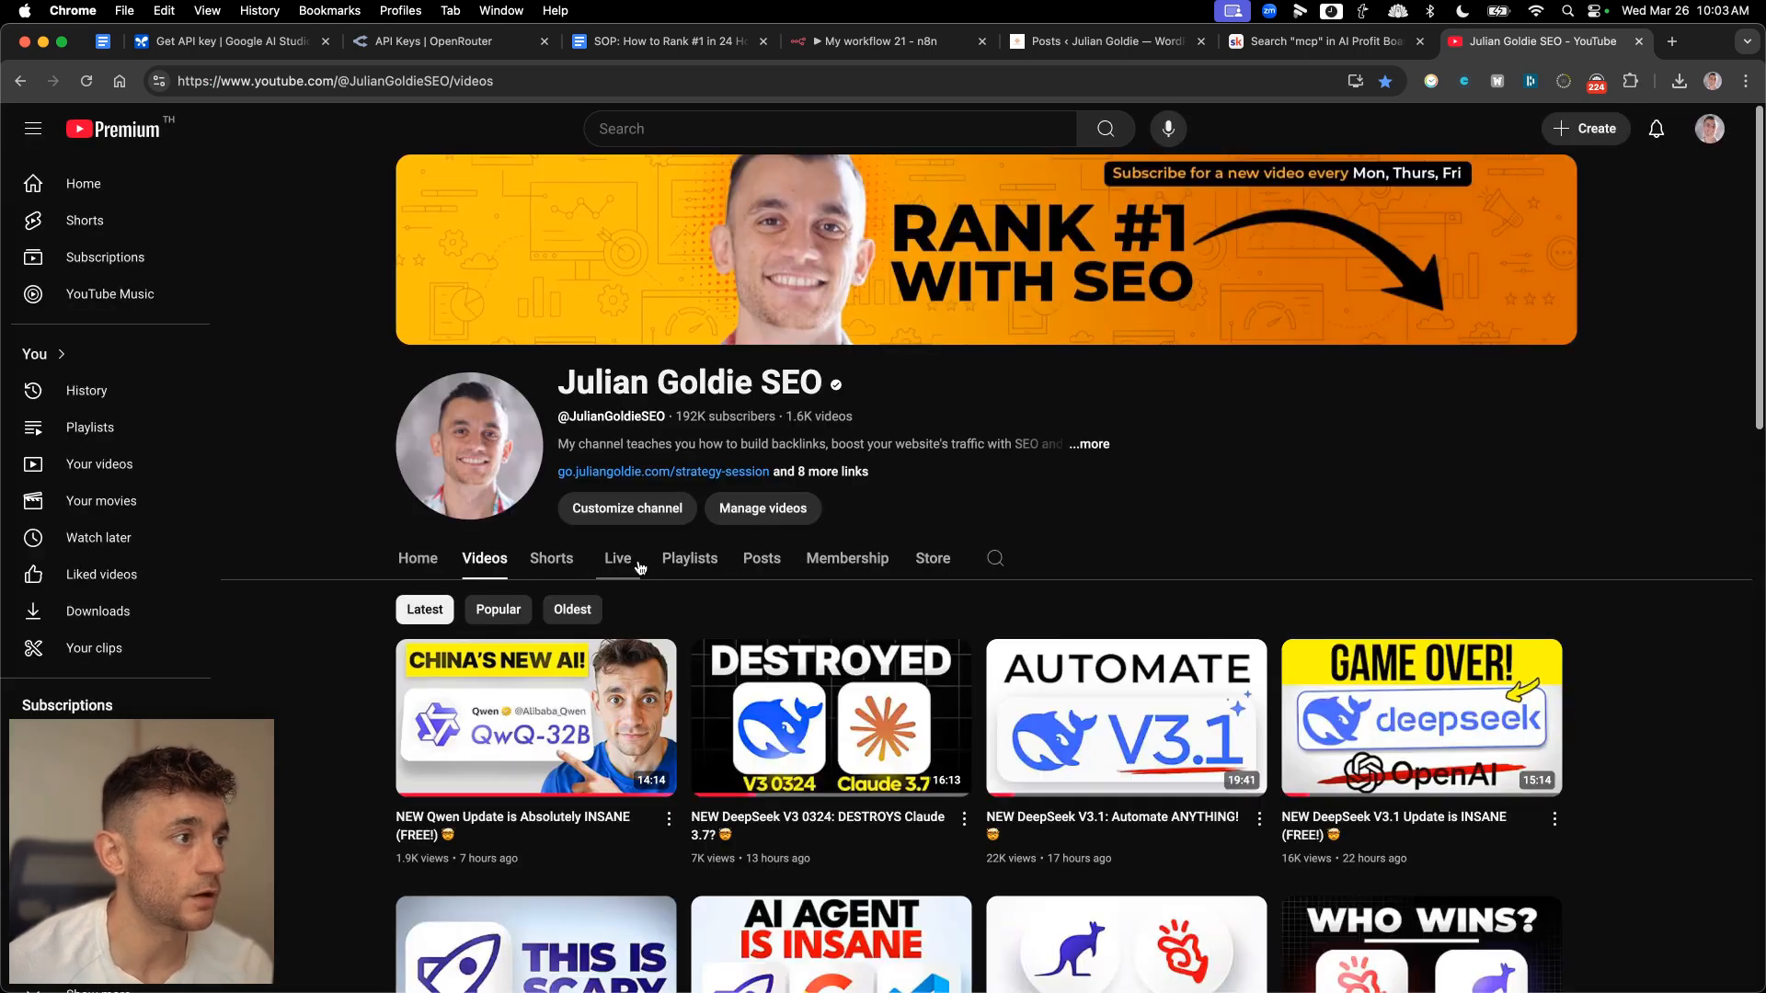
pyautogui.click(637, 564)
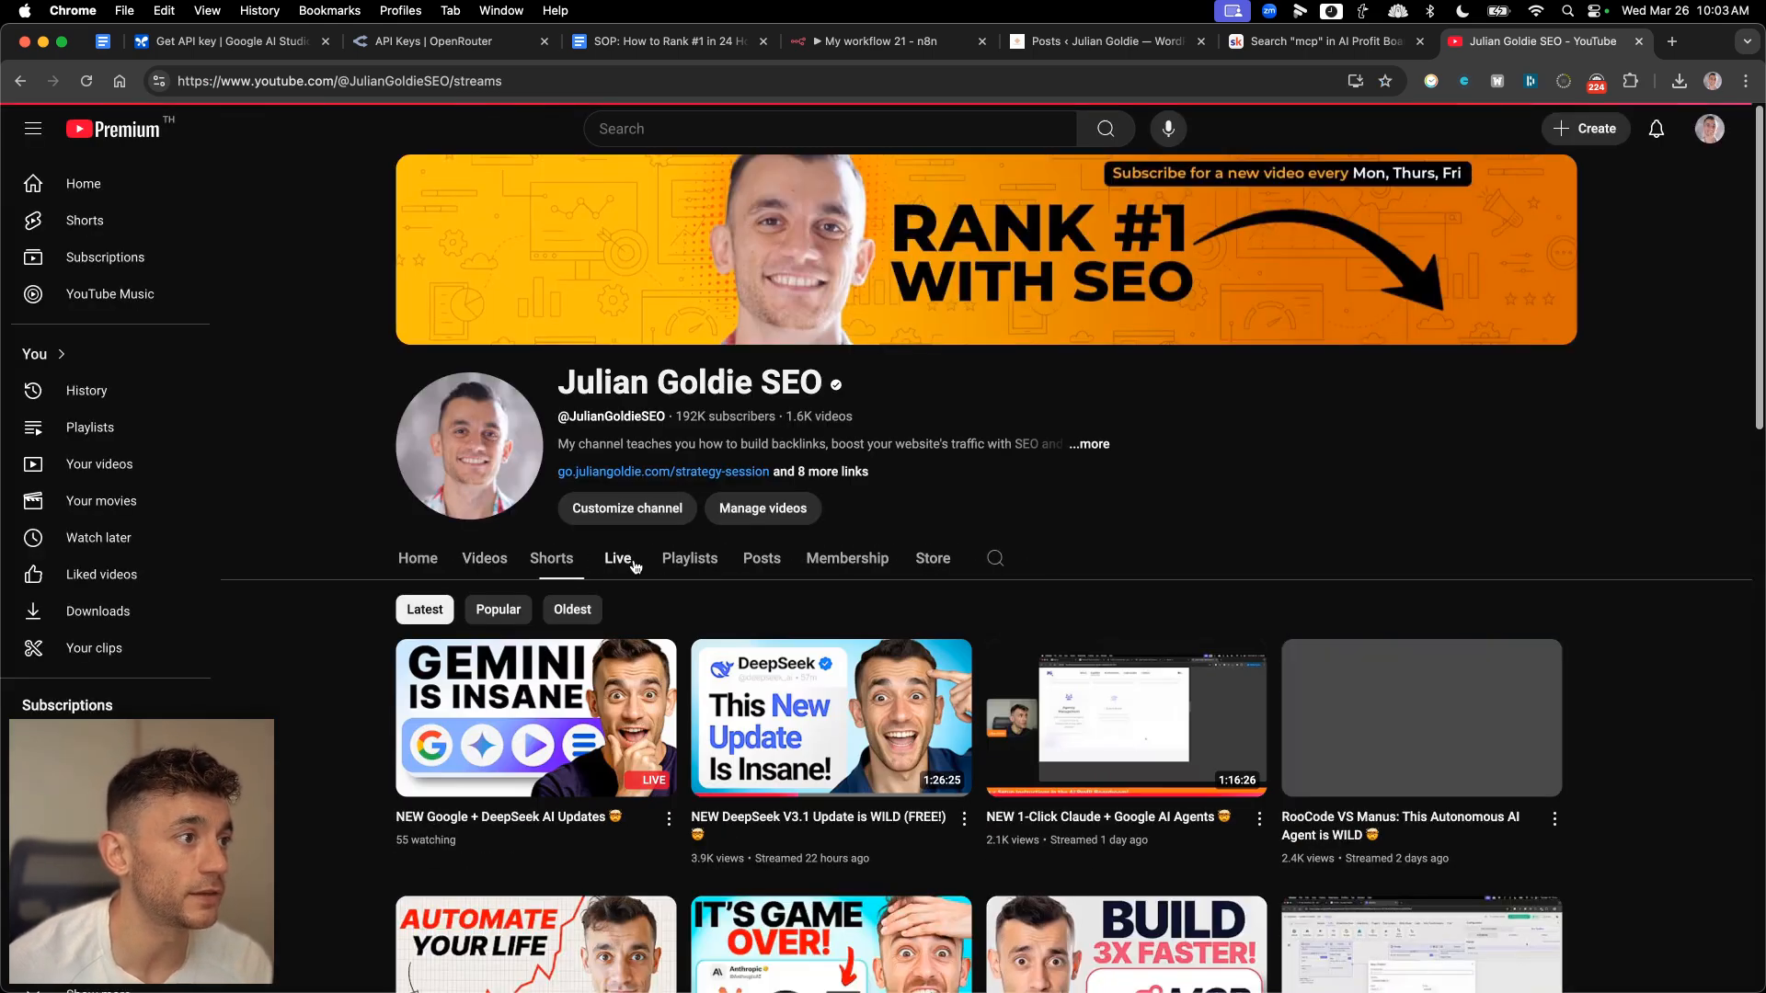
pyautogui.scroll(-5, 1328, 427)
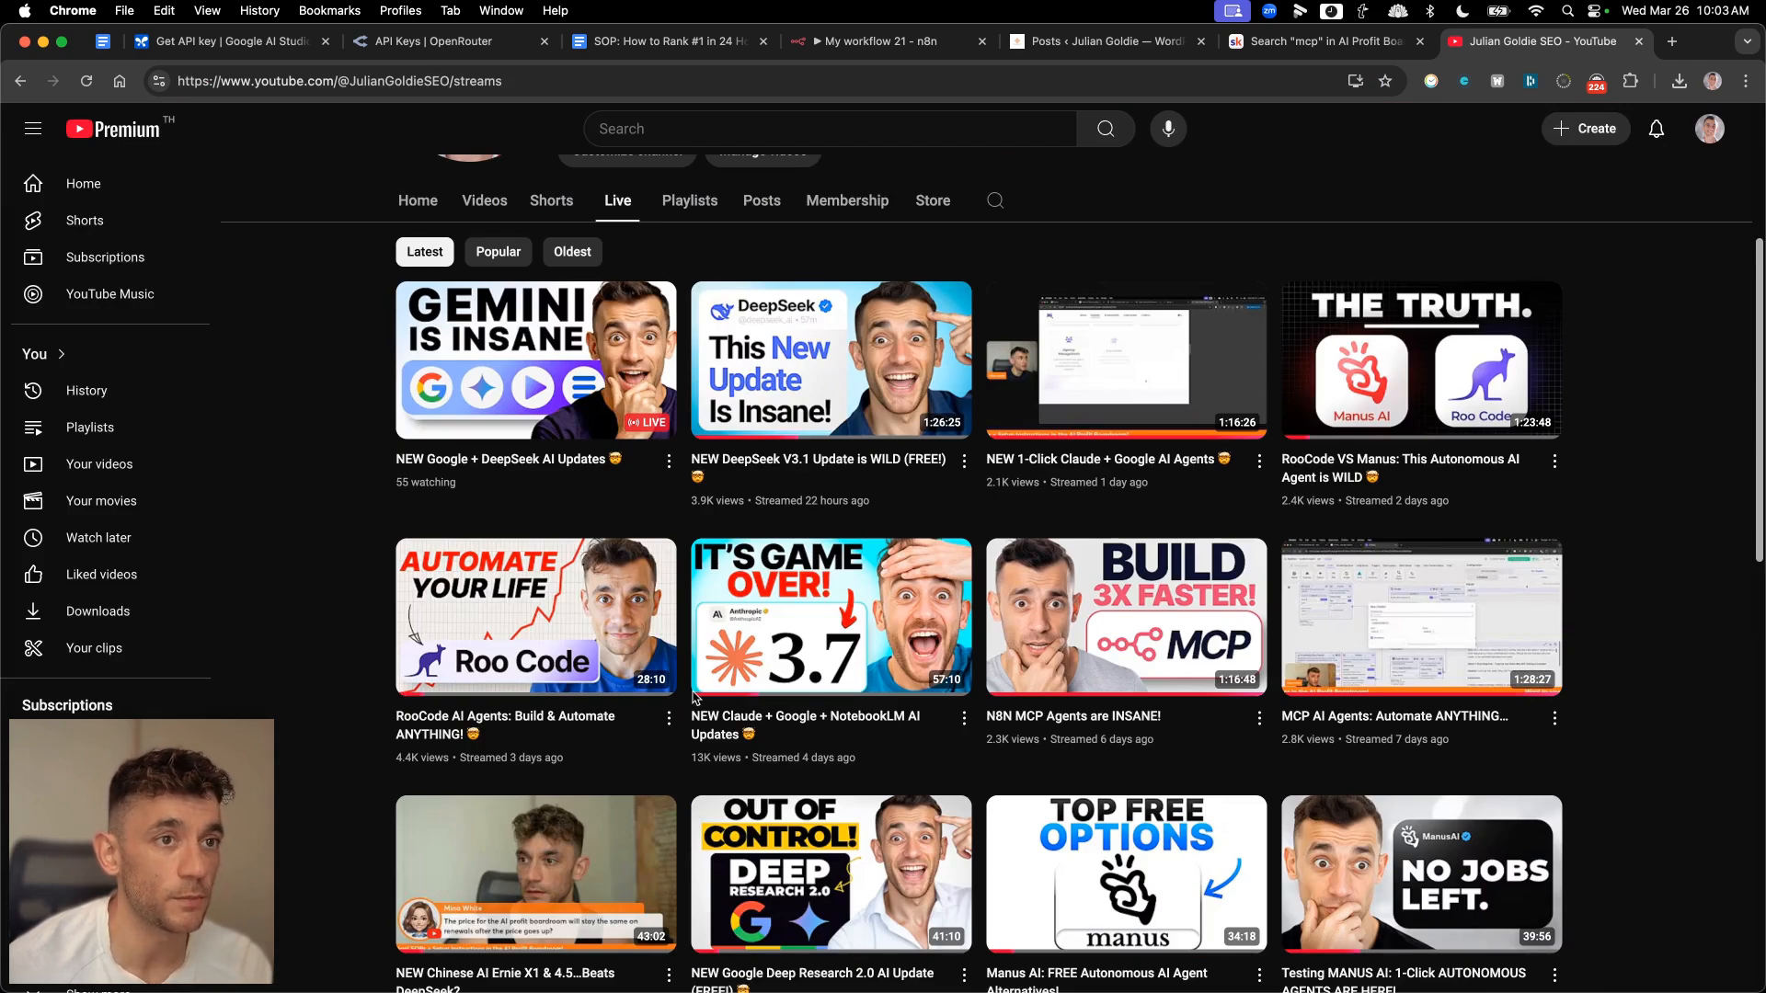
pyautogui.scroll(-3, 1638, 446)
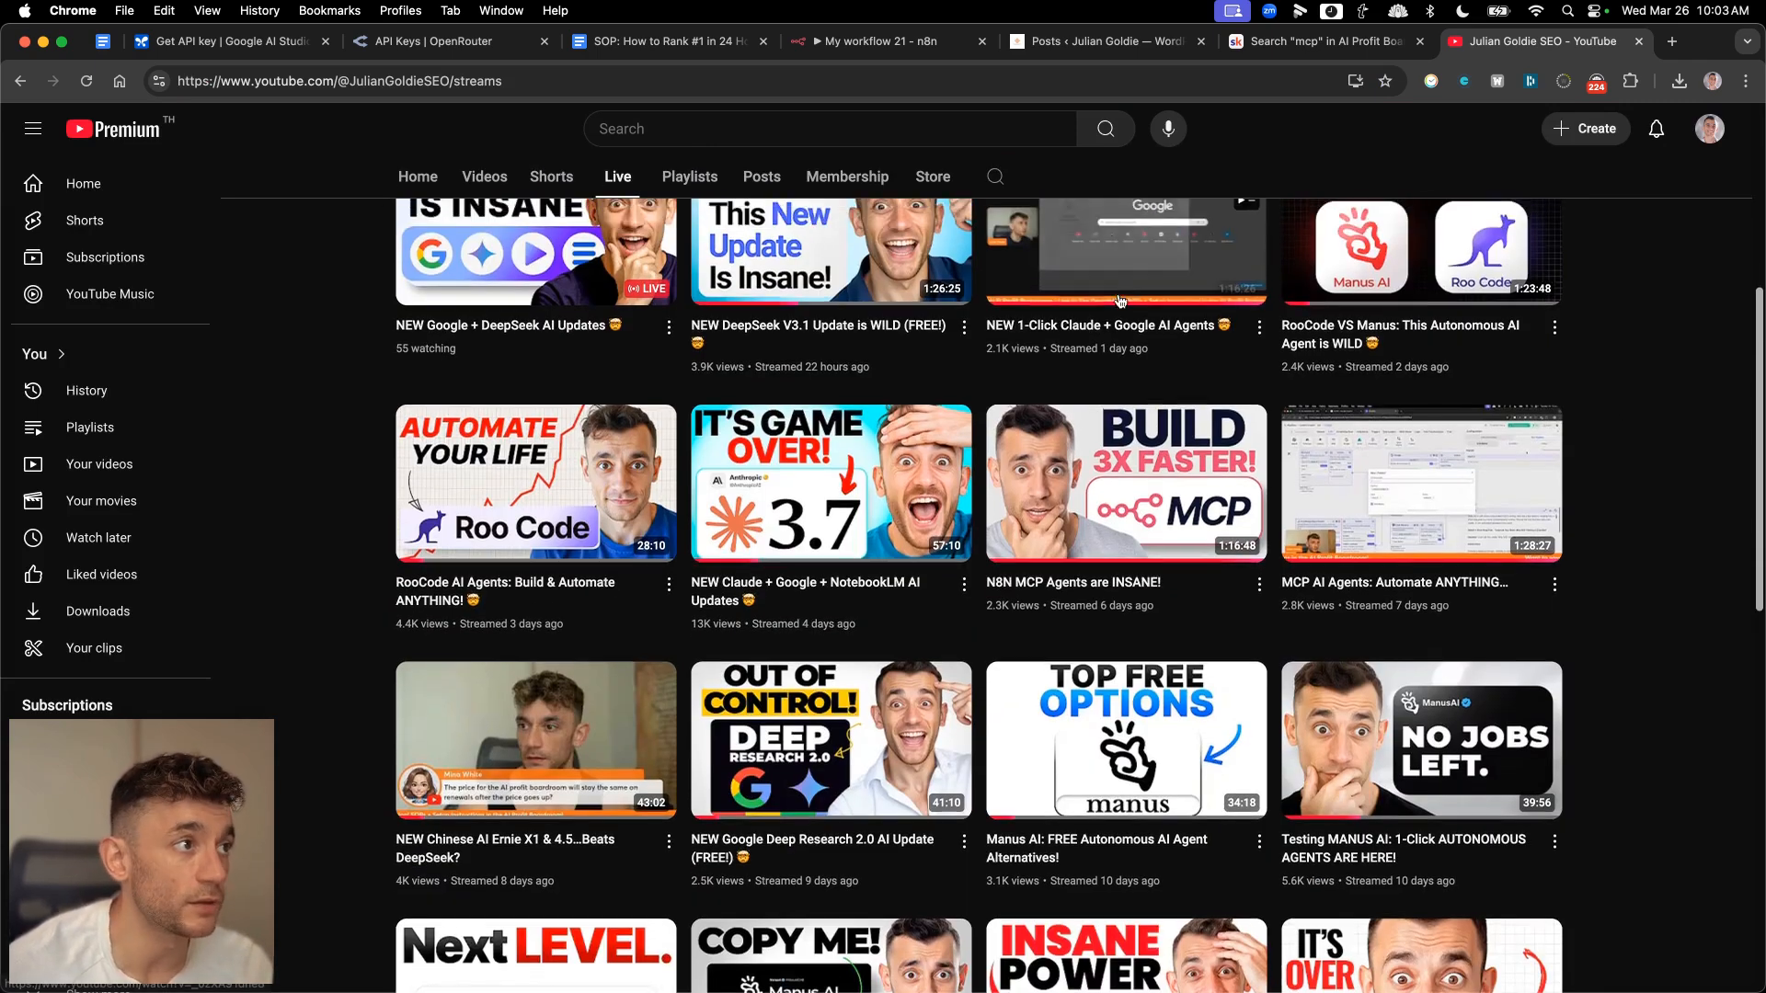
pyautogui.scroll(6, 1642, 446)
# - Close the YouTube tab and open the preview of the newest "Gemini Pro Example" draft from the WordPress posts list
pyautogui.click(1095, 44)
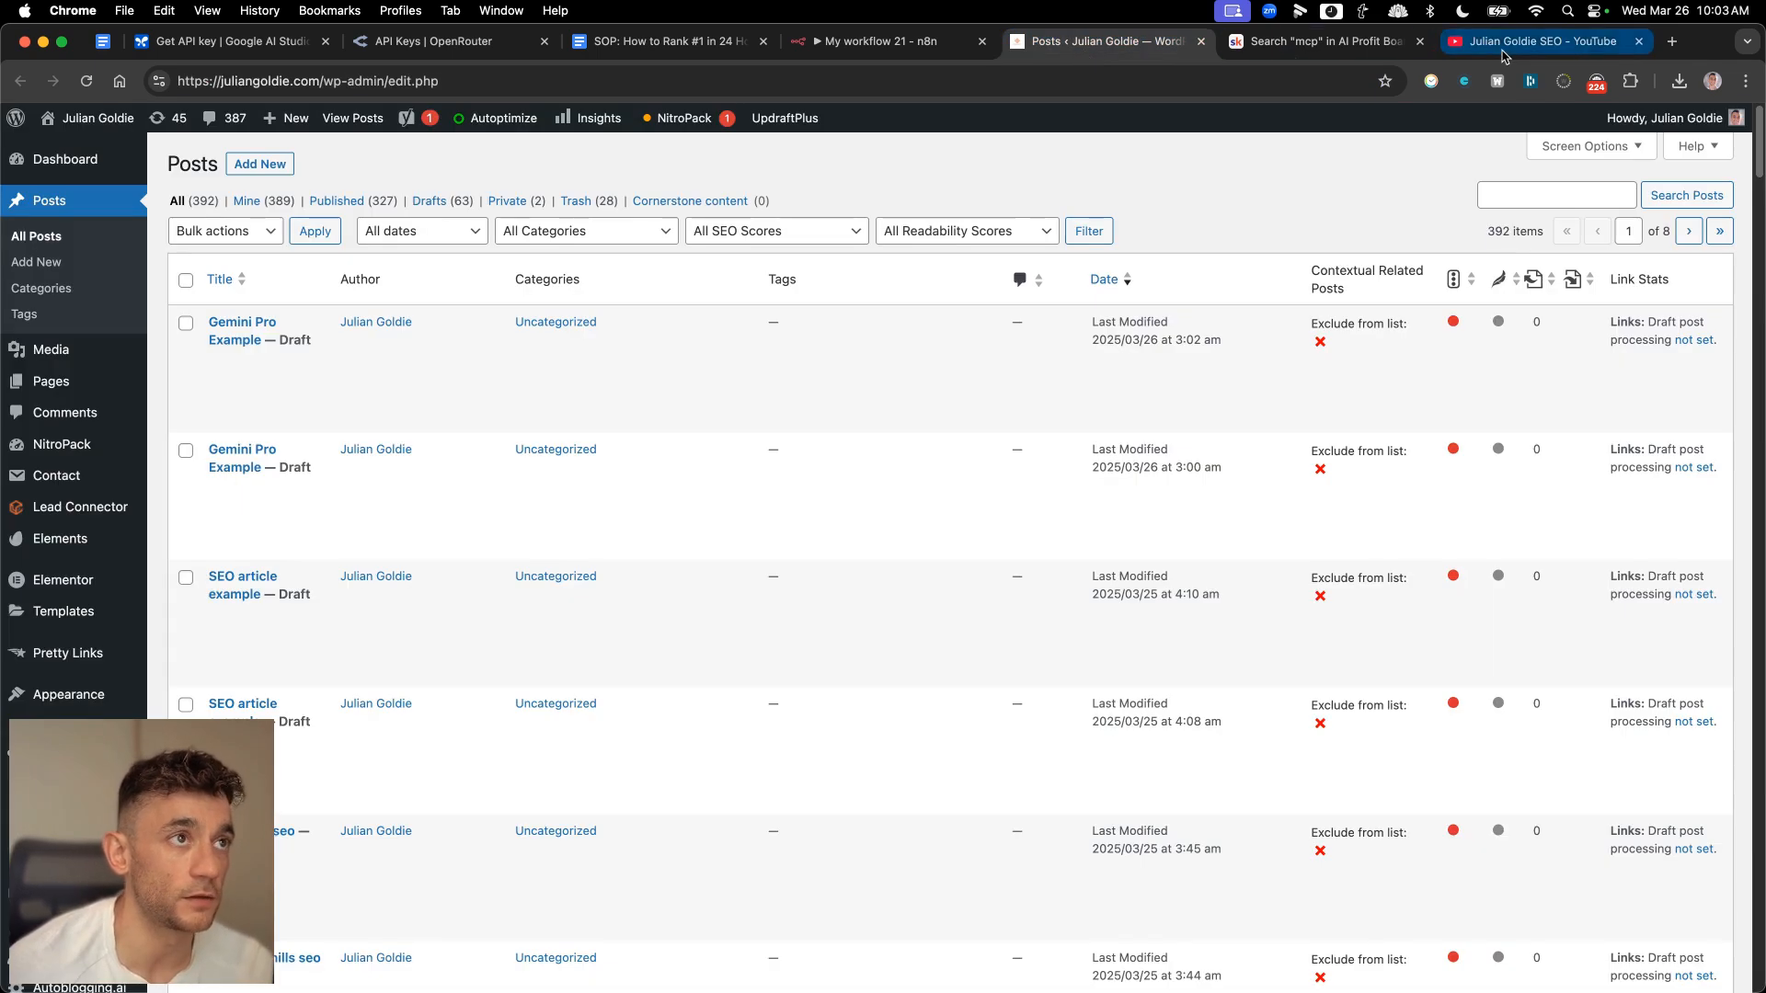
pyautogui.click(915, 44)
pyautogui.click(1104, 42)
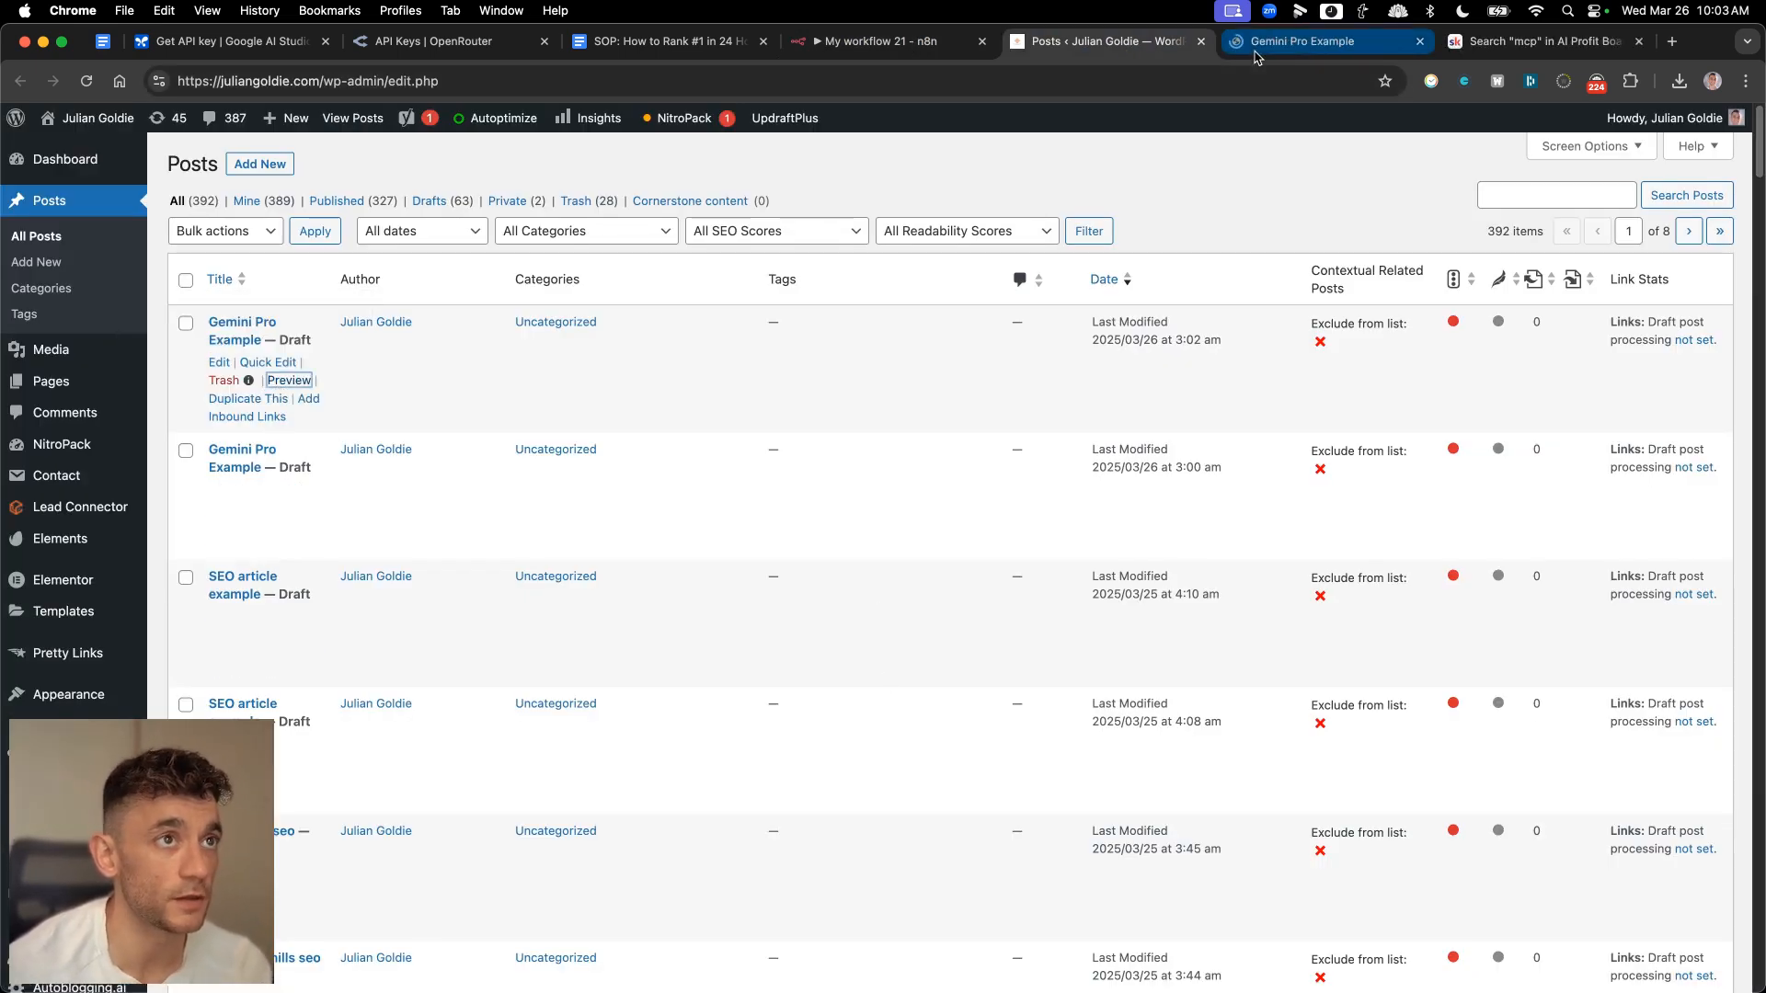
pyautogui.click(1256, 50)
# - Review the preview's SEO Elite Circle section and open its buy-mastermind link in a new tab, then return to the preview
pyautogui.scroll(-10, 1140, 319)
pyautogui.scroll(2, 1127, 561)
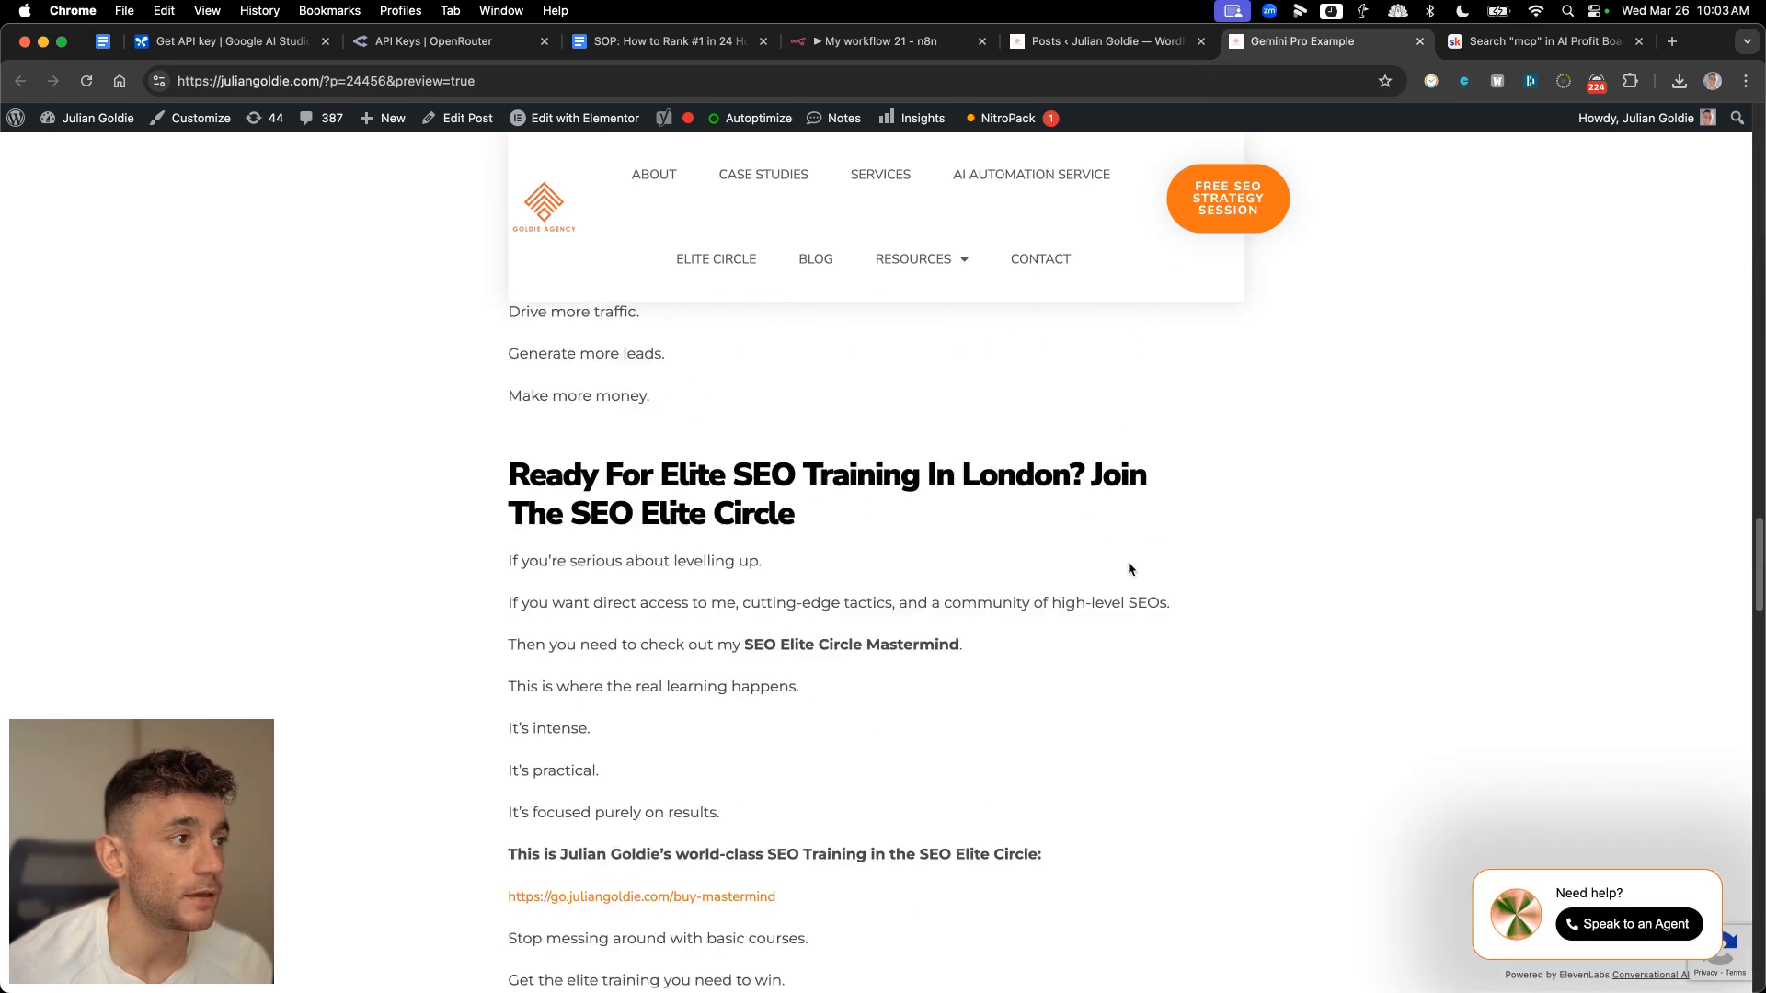
pyautogui.scroll(-3, 1130, 568)
pyautogui.moveTo(491, 324); pyautogui.dragTo(1078, 681)
pyautogui.click(553, 392)
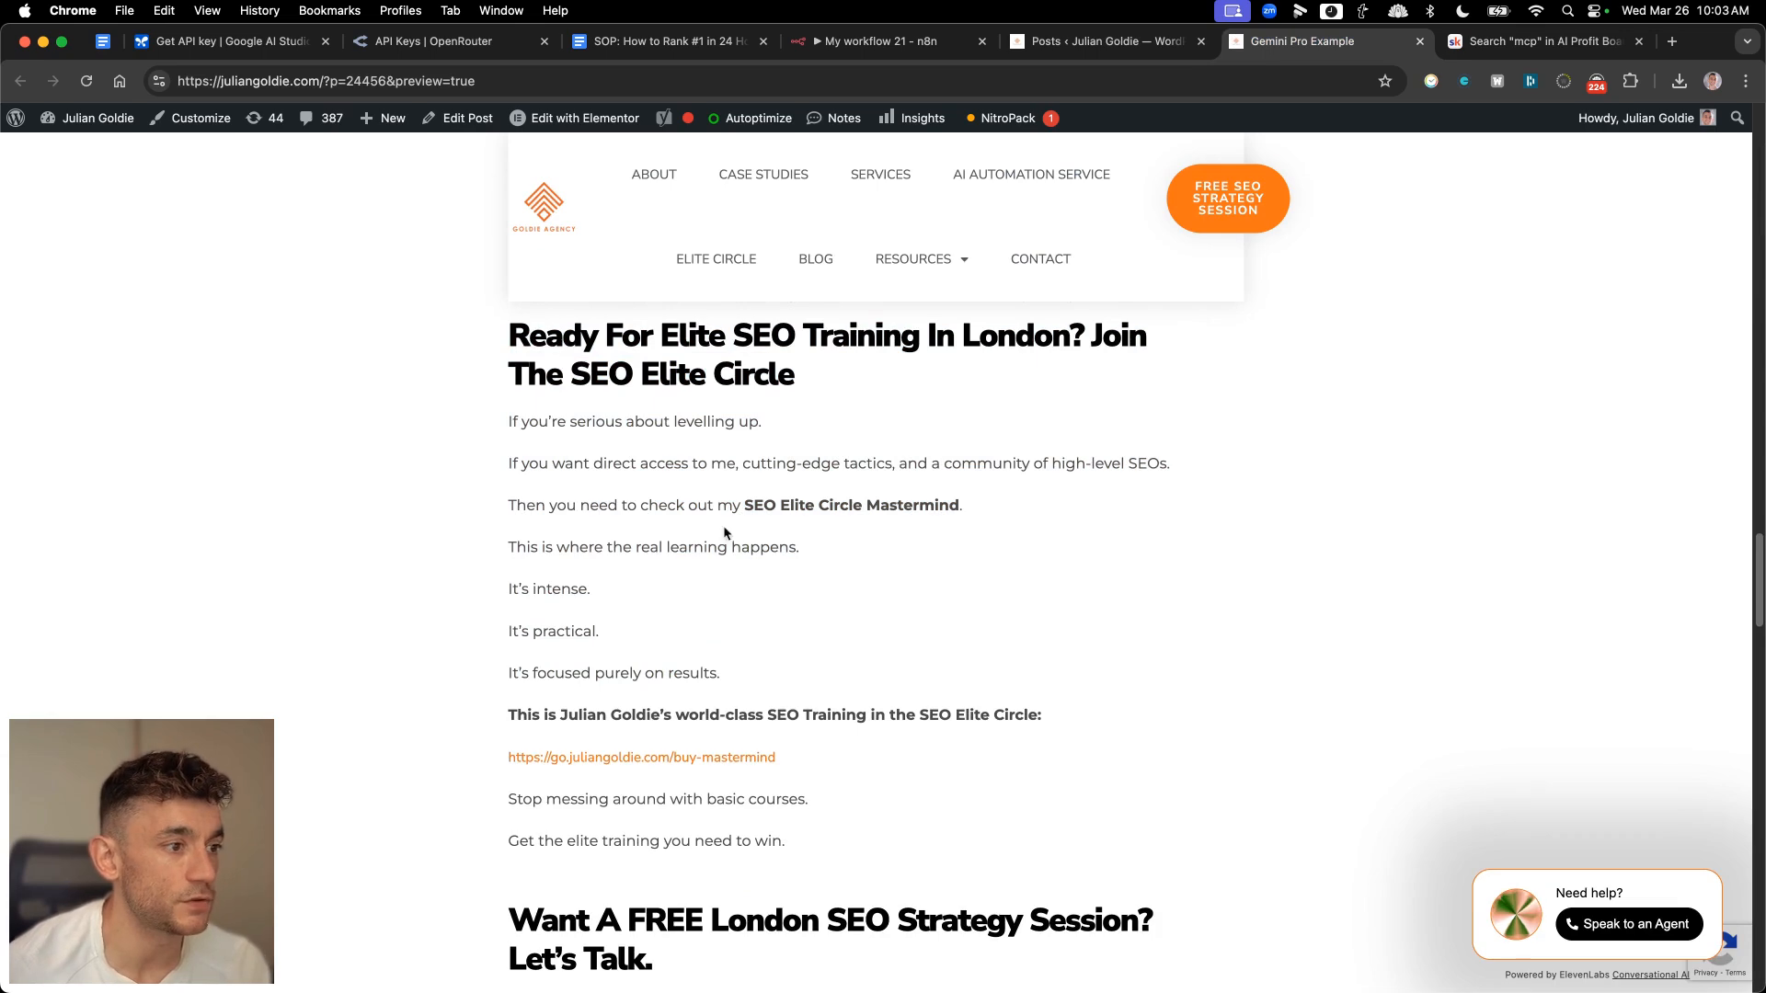
pyautogui.moveTo(584, 369); pyautogui.dragTo(1009, 740)
pyautogui.keyDown('super'); pyautogui.click(640, 757); pyautogui.keyUp('super')
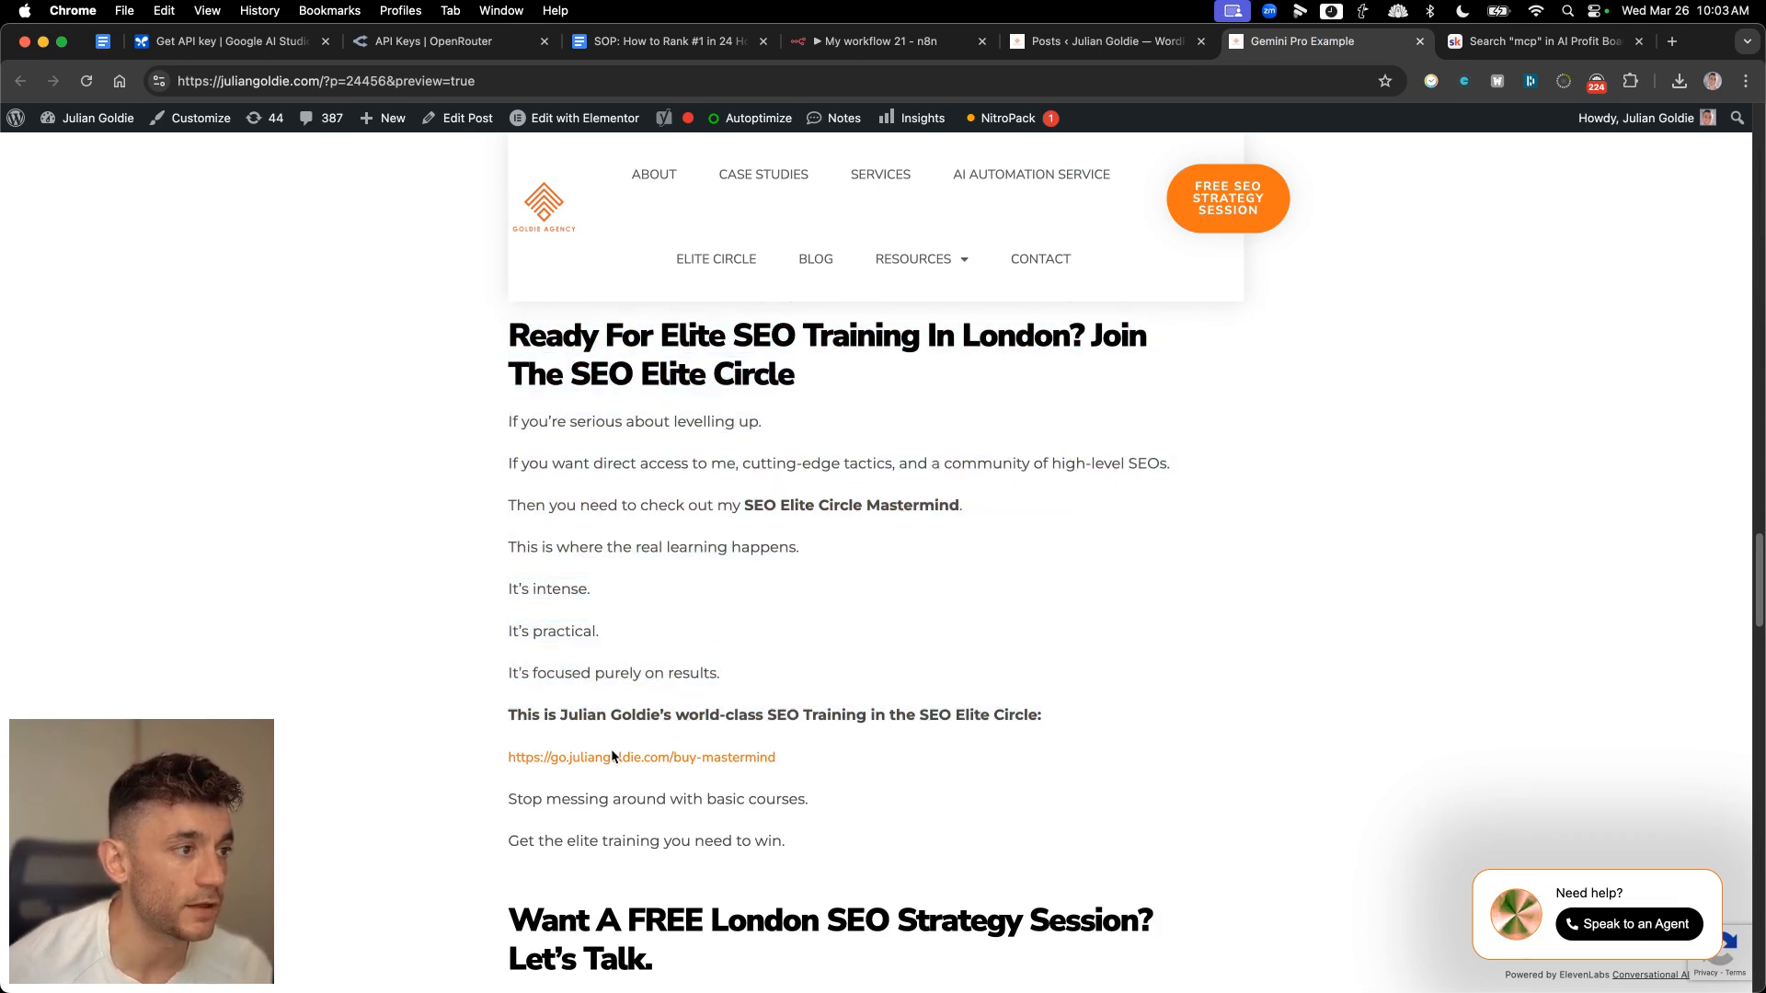
pyautogui.click(1357, 38)
pyautogui.click(1109, 48)
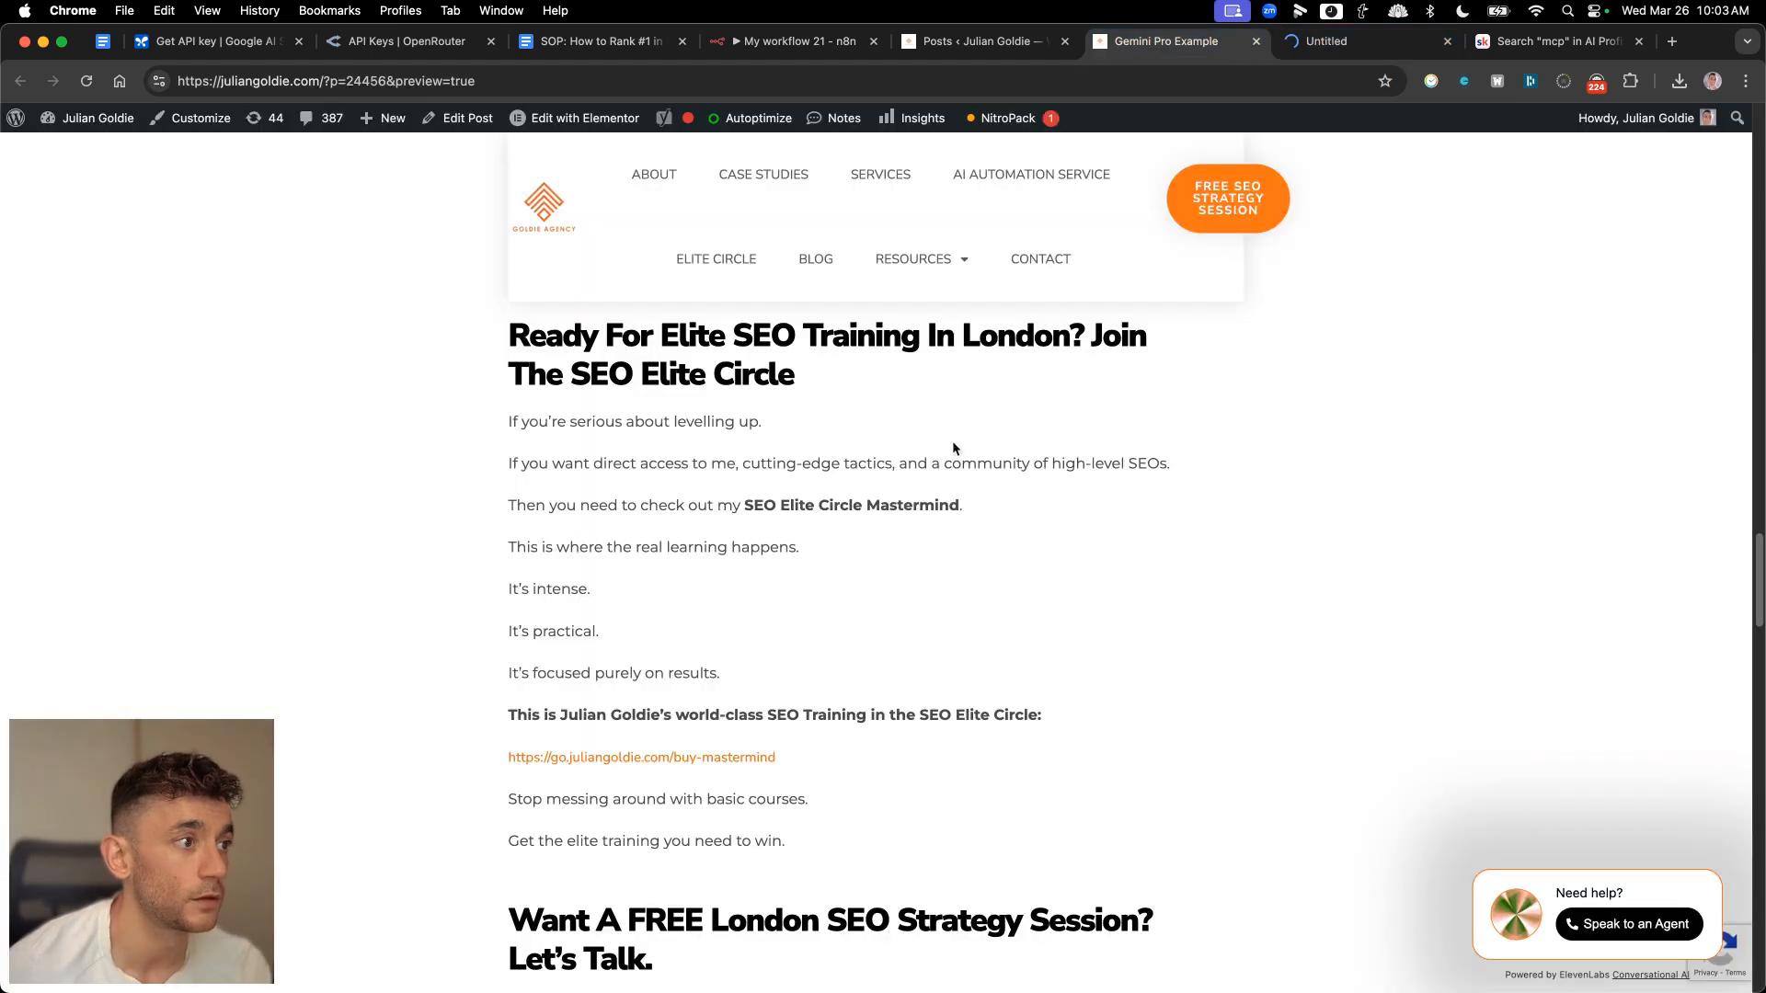
# - Examine the HTML formatting of the previewed article, from the SEO Elite Circle section back to "Tired Of Fluffy SEO Courses In London"
pyautogui.scroll(8, 598, 595)
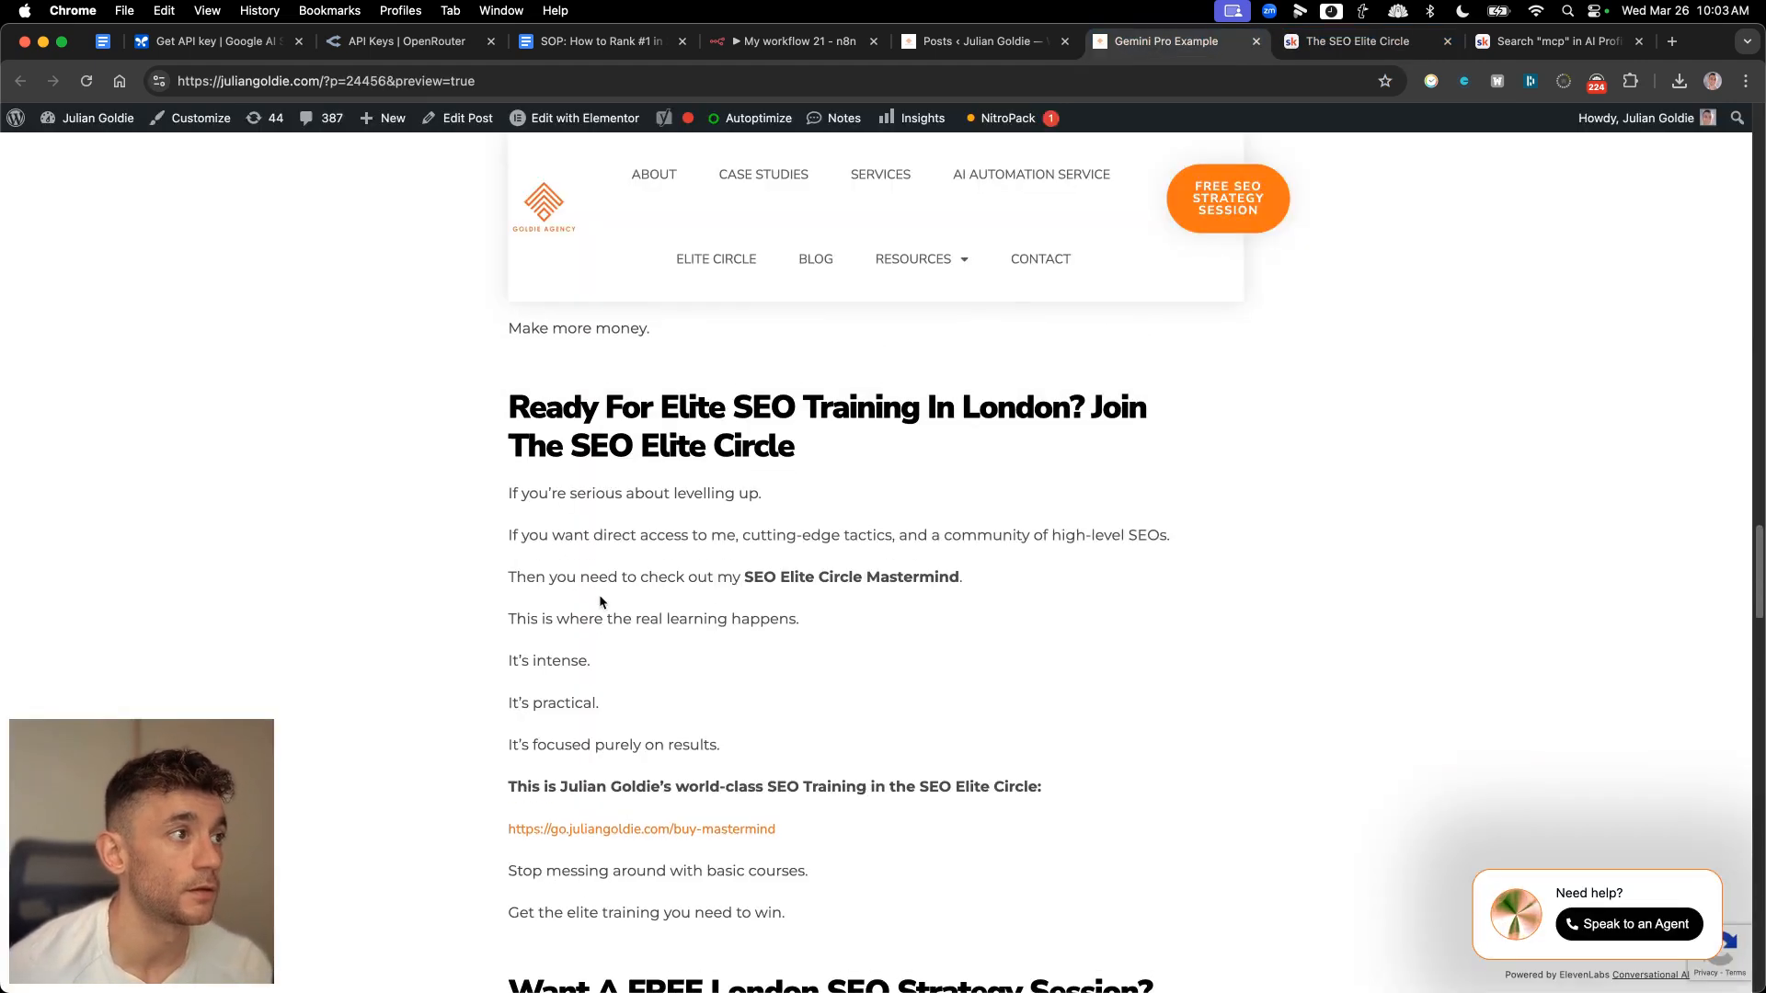
pyautogui.scroll(2, 552, 551)
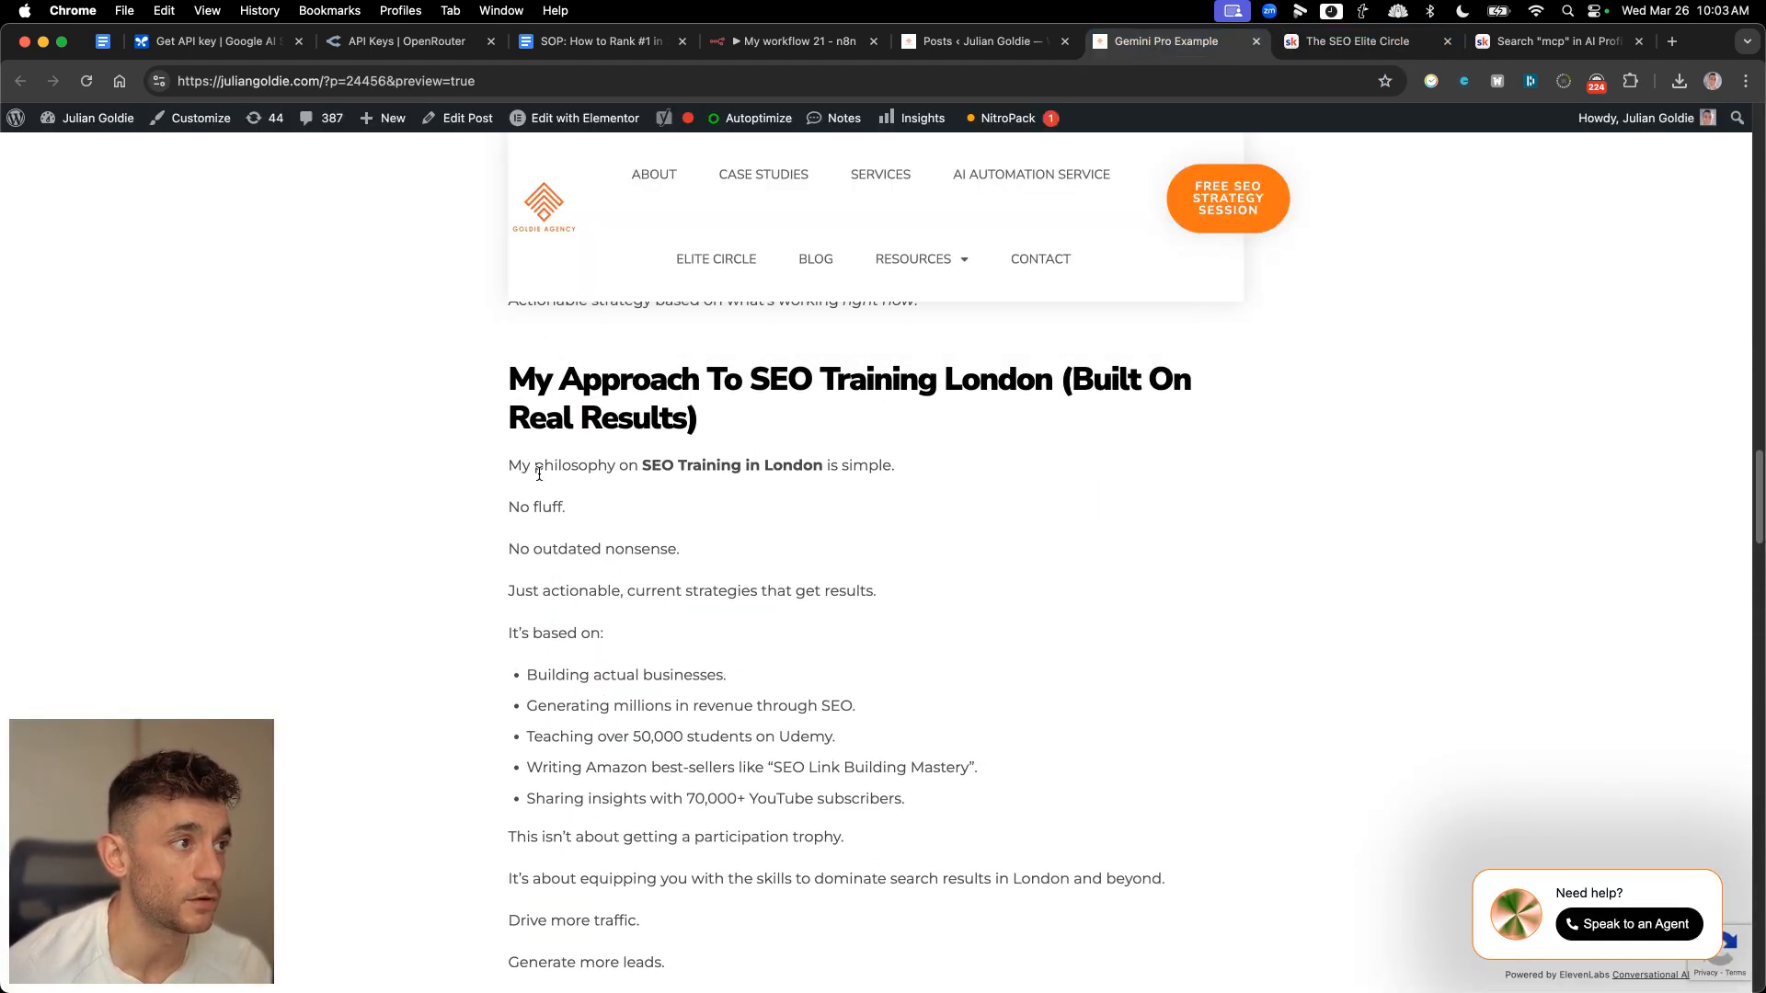
pyautogui.scroll(7, 714, 618)
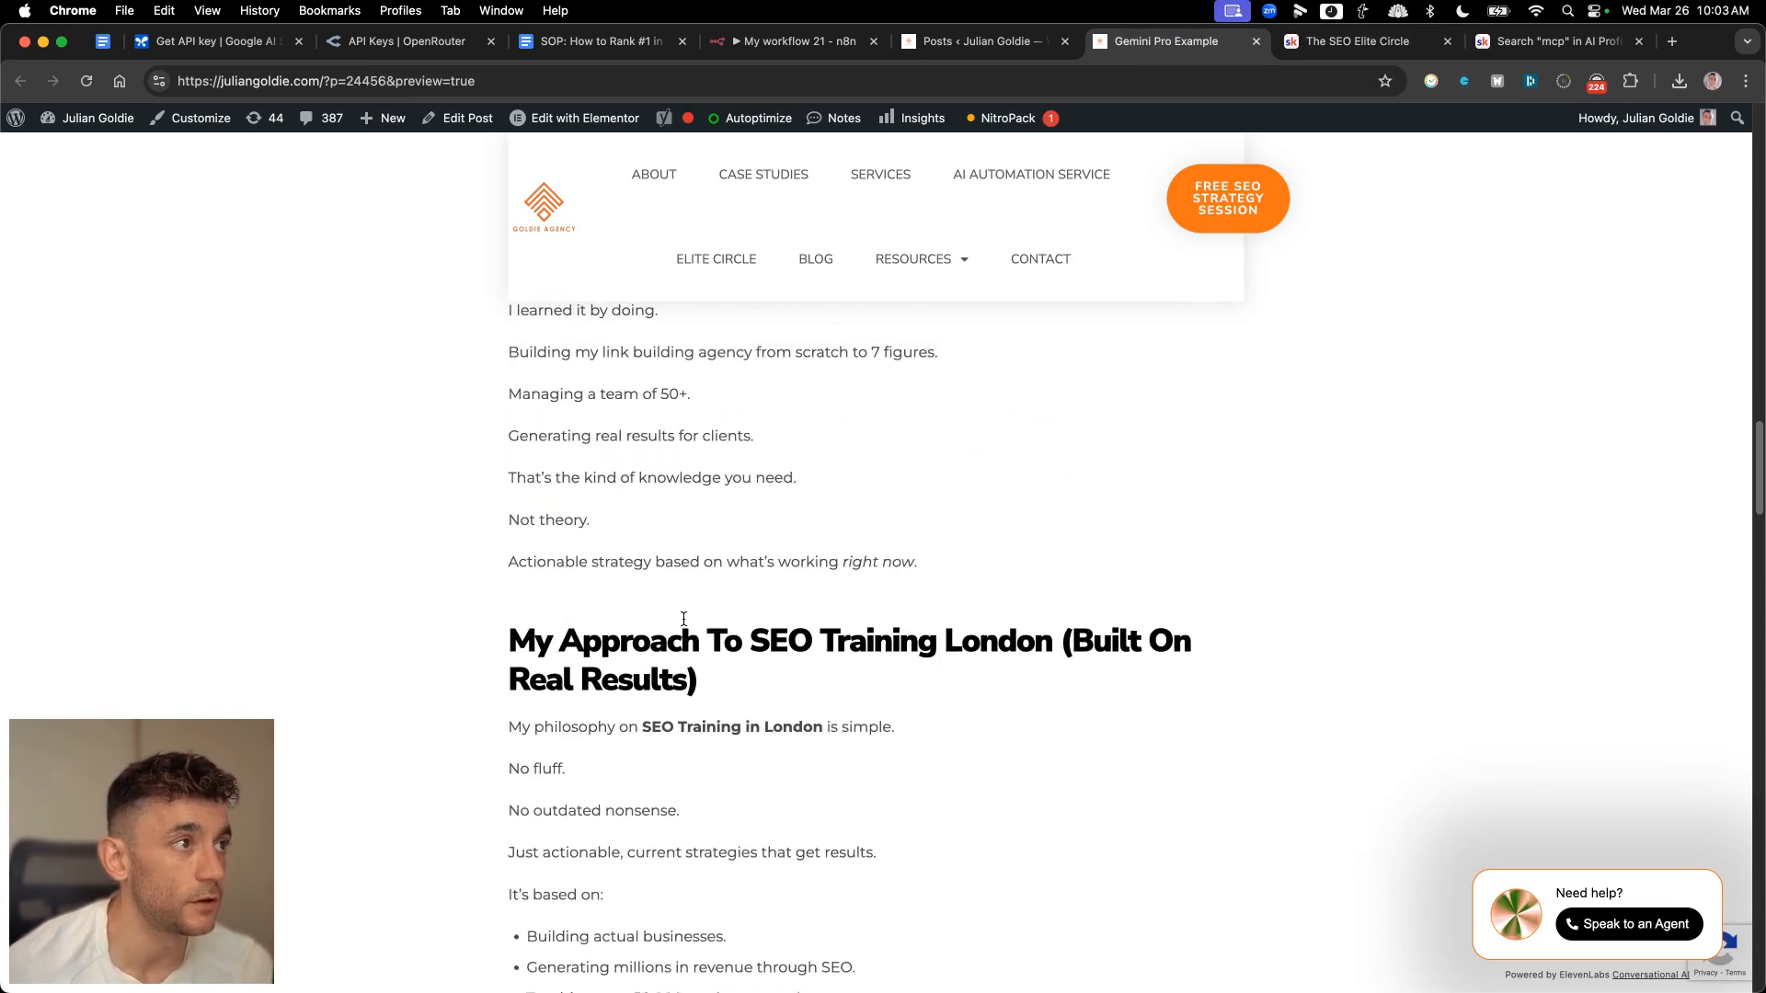
pyautogui.scroll(7, 685, 635)
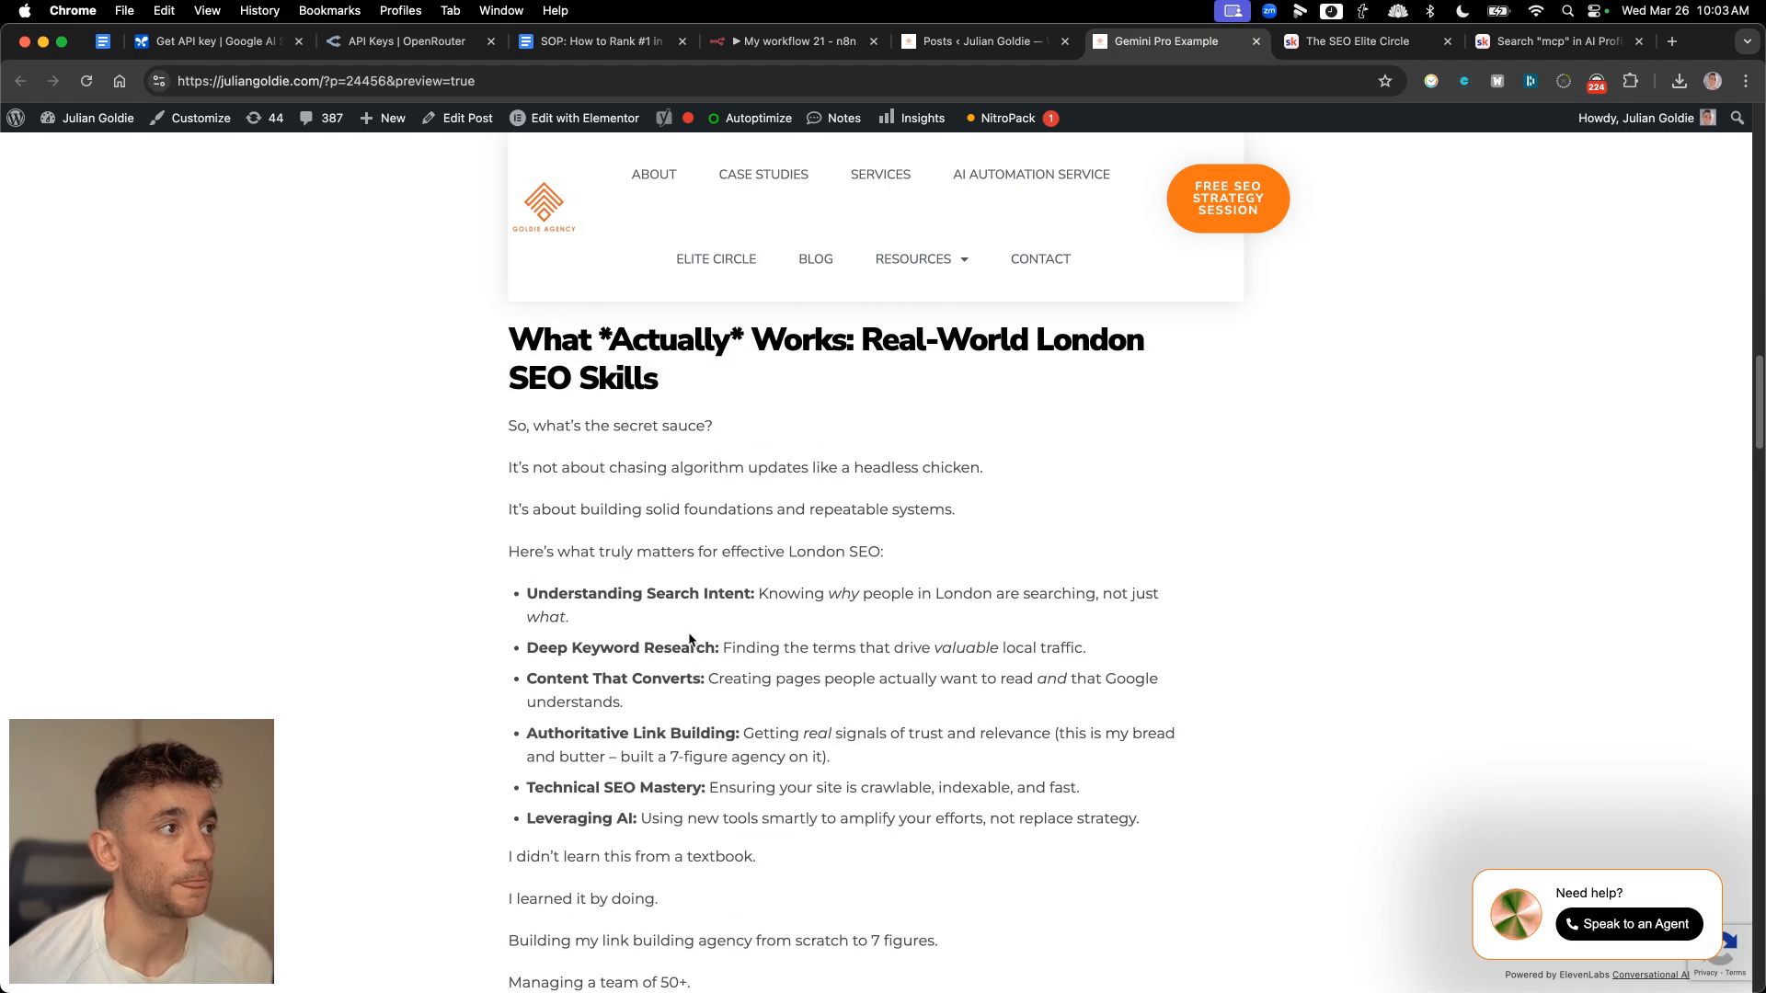
pyautogui.scroll(4, 684, 661)
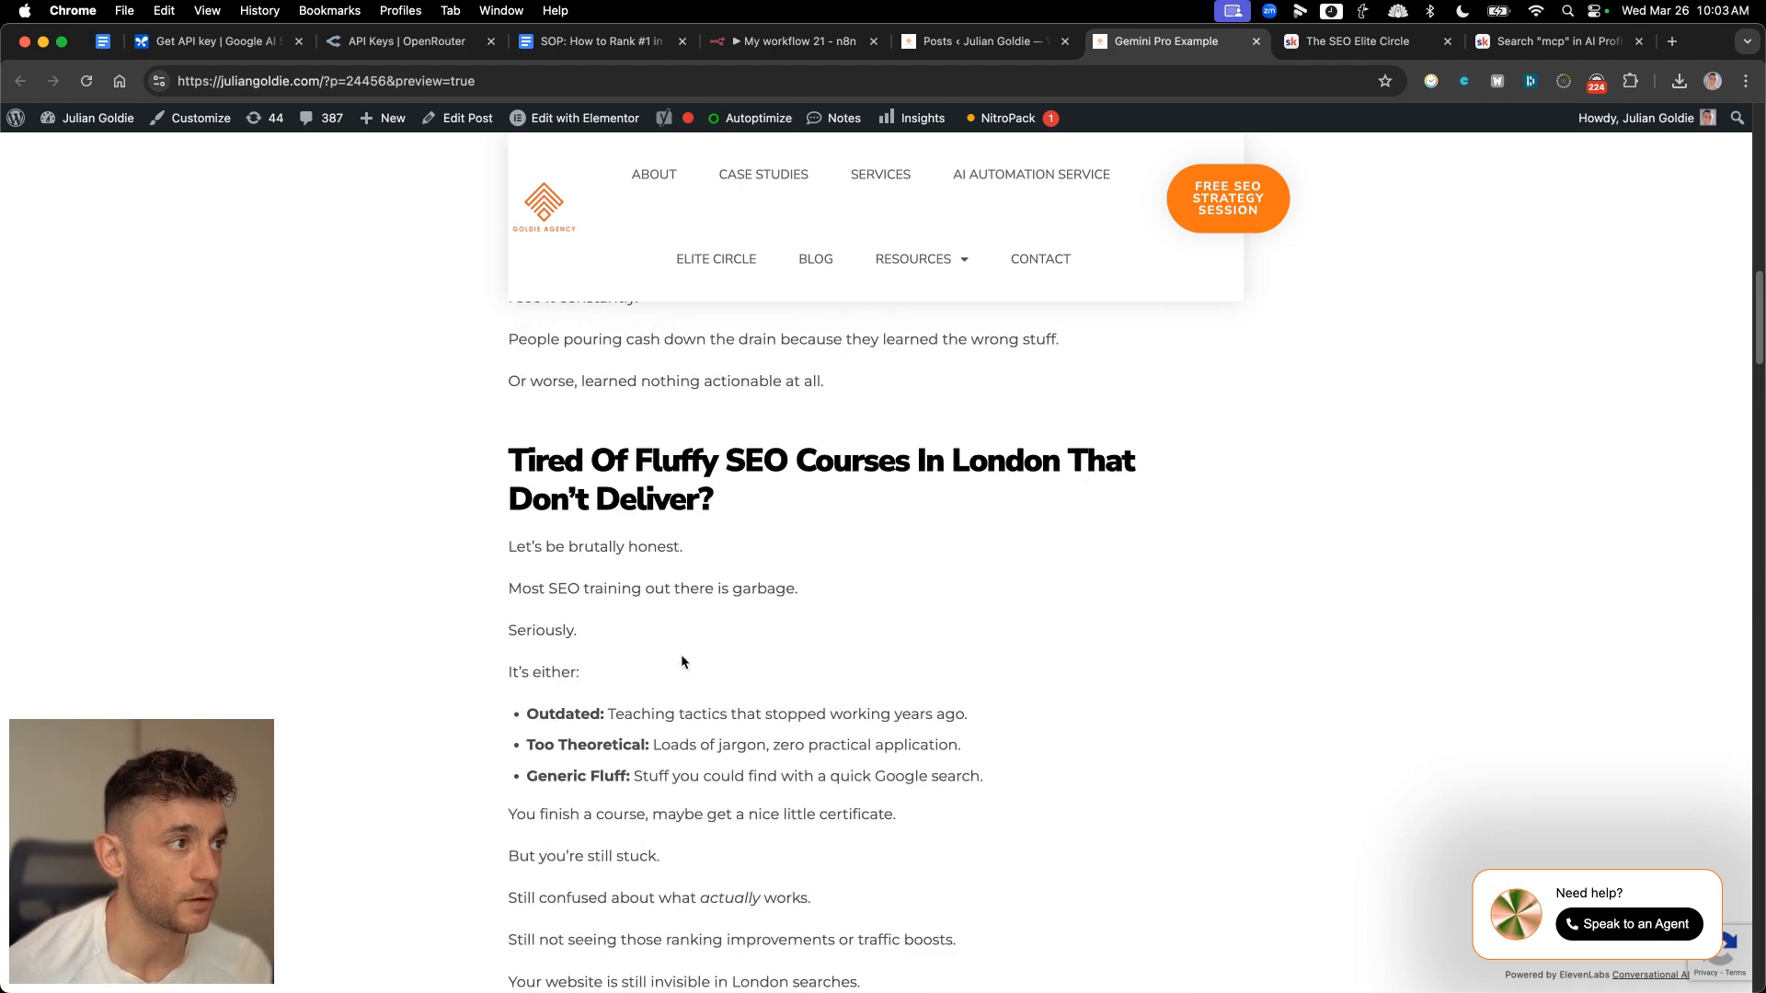
pyautogui.scroll(-2, 688, 660)
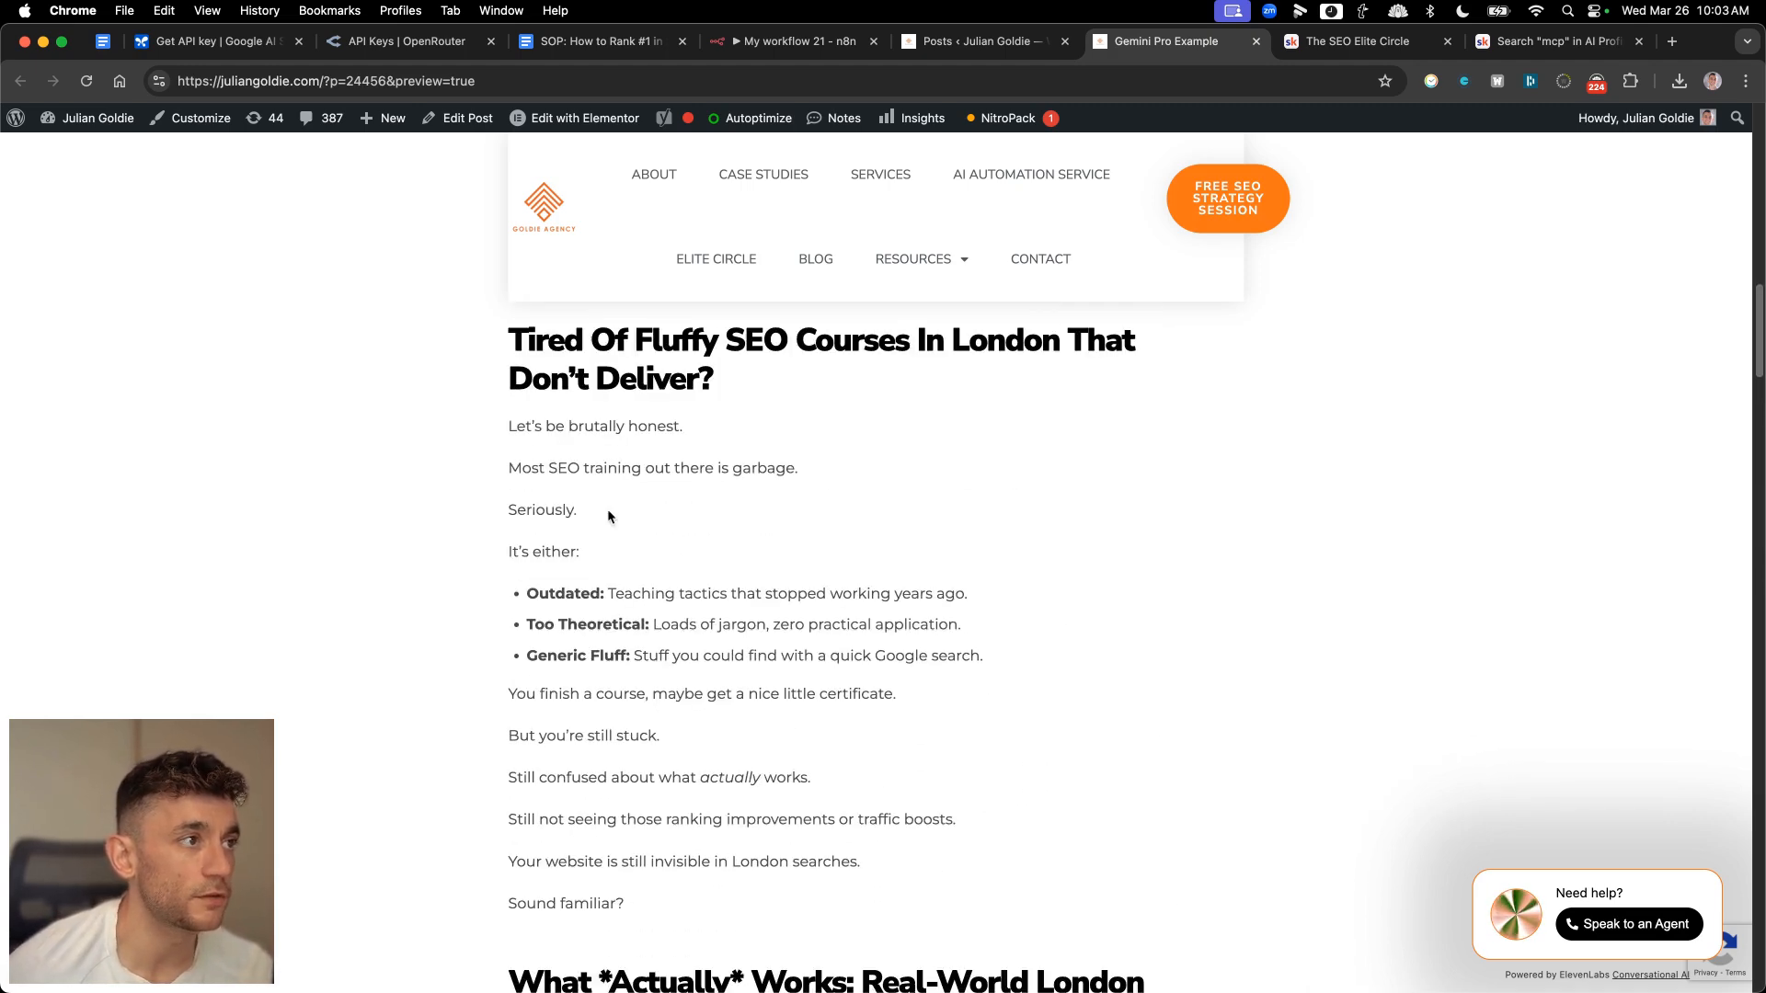
# - Inspect the heading, short paragraphs and bullet list of the "Tired Of Fluffy SEO Courses" section, and the article's introduction above it
pyautogui.moveTo(504, 347); pyautogui.dragTo(1104, 405)
pyautogui.moveTo(509, 434); pyautogui.dragTo(1062, 676)
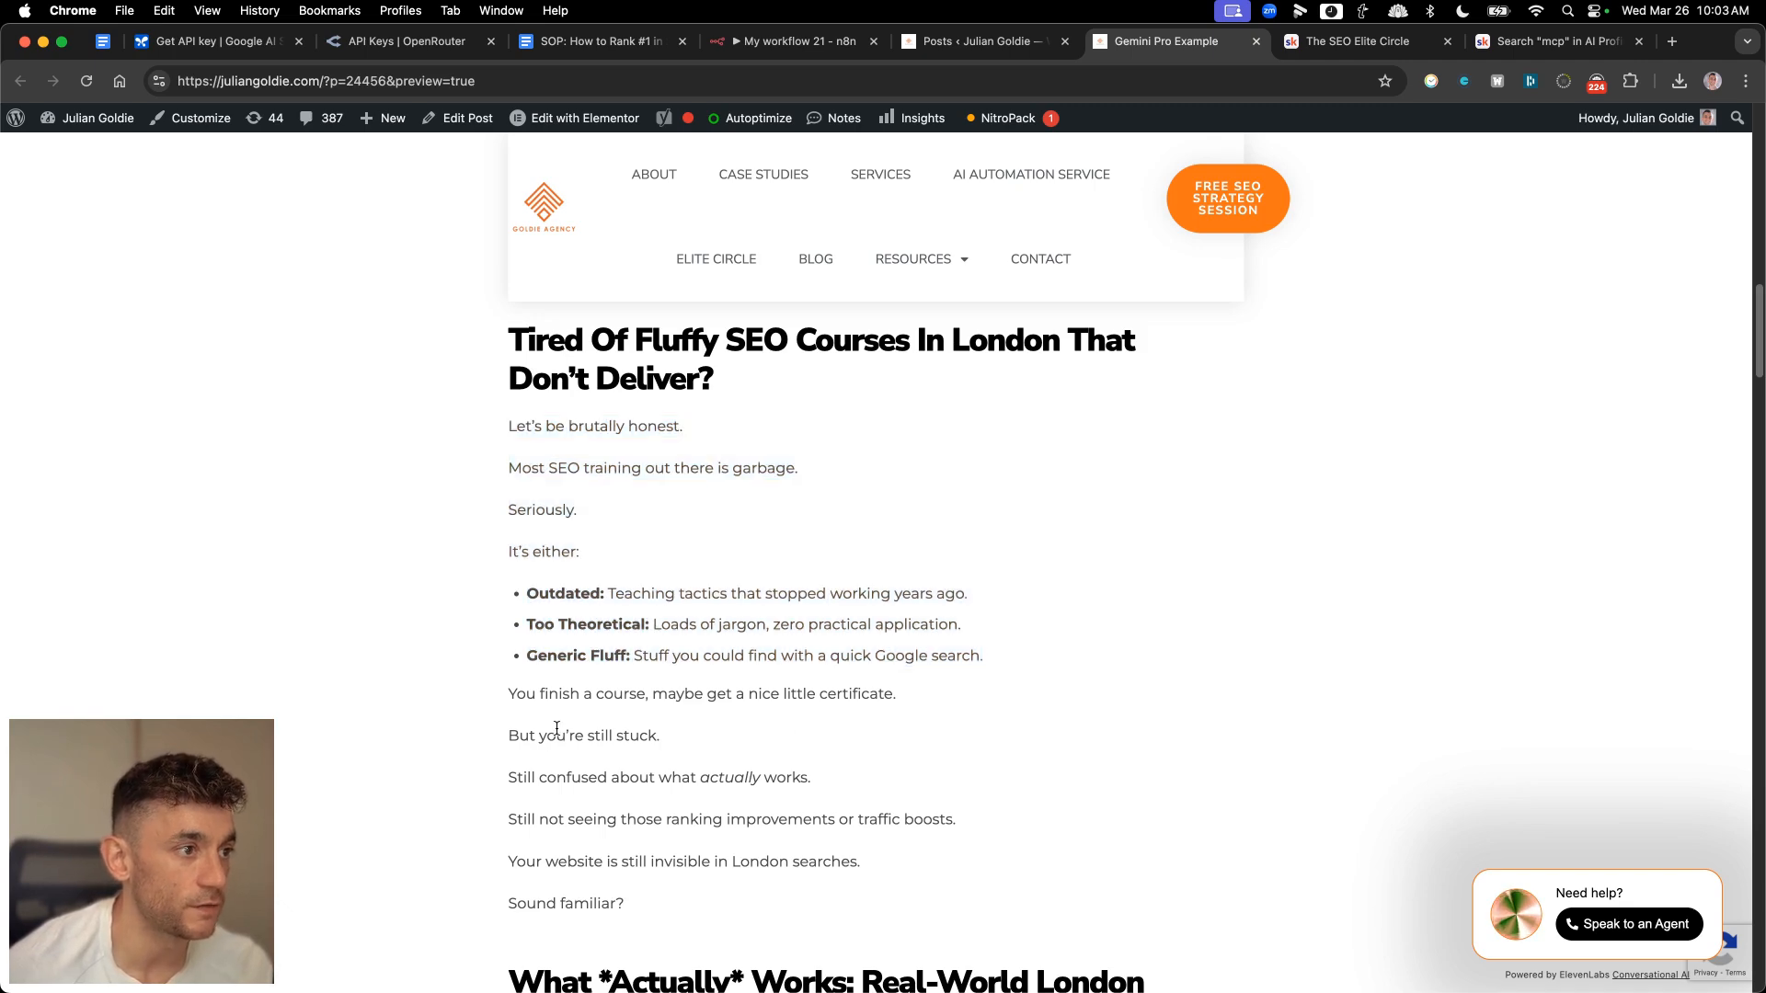
pyautogui.moveTo(897, 697); pyautogui.dragTo(858, 696)
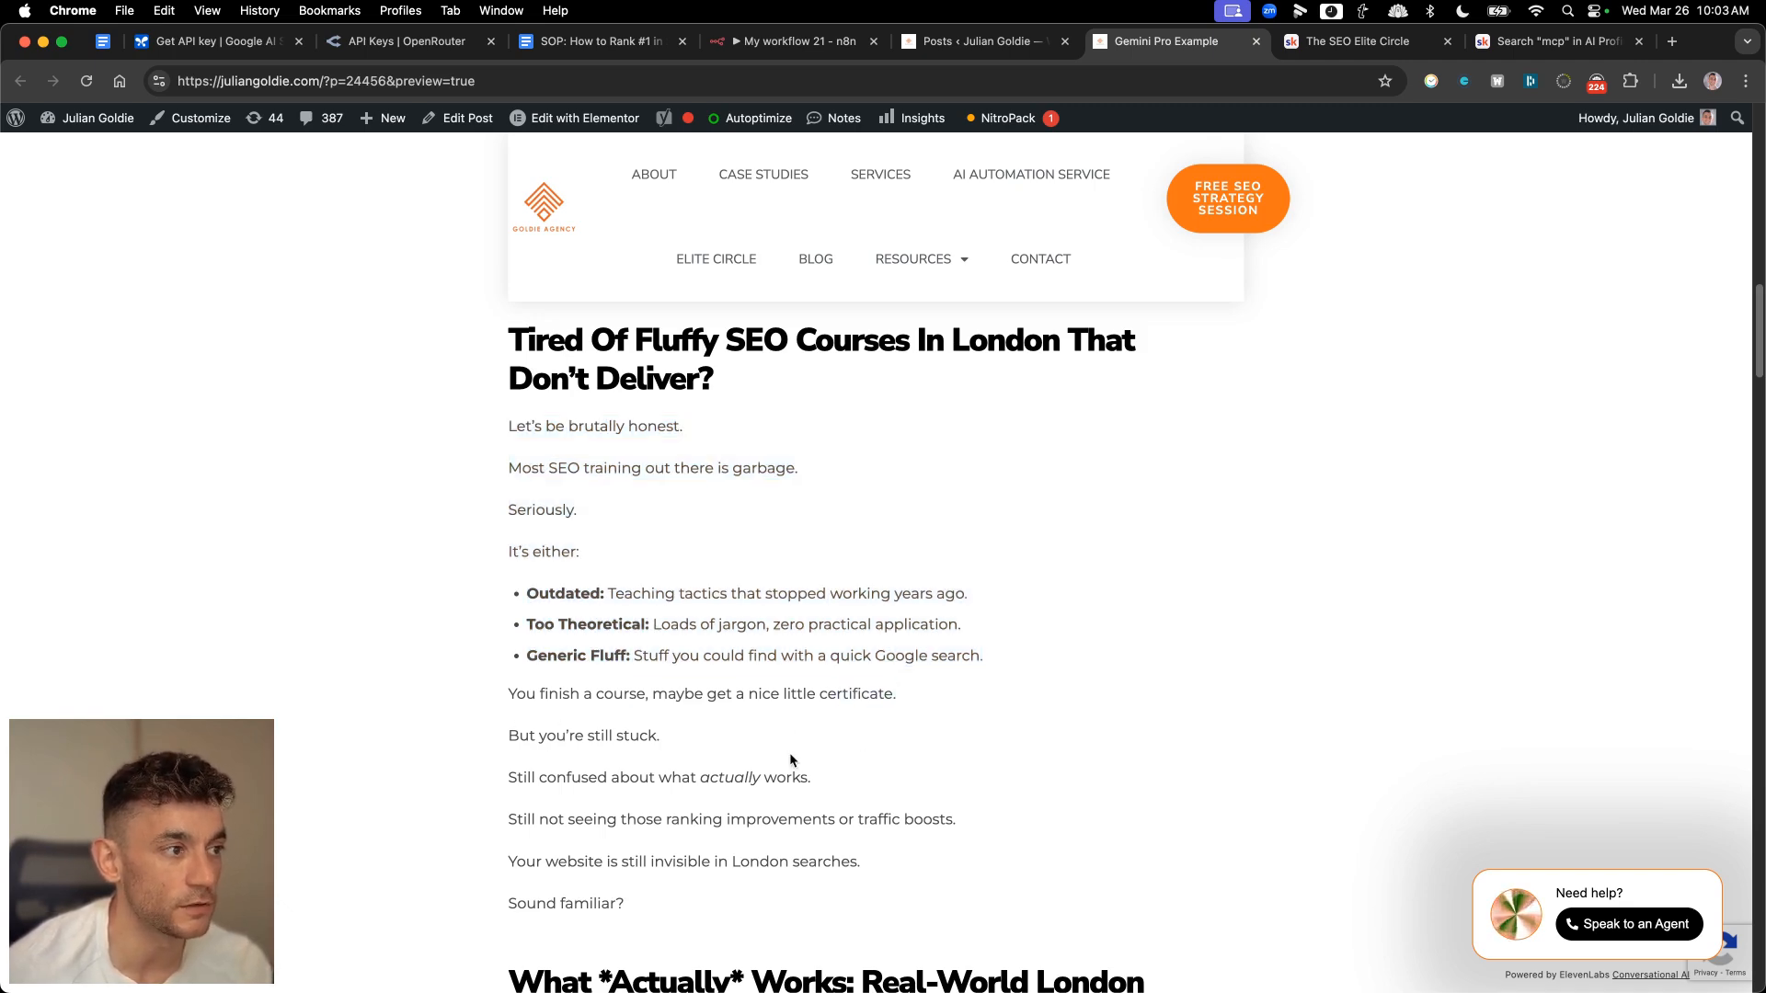
pyautogui.moveTo(508, 342); pyautogui.dragTo(875, 750)
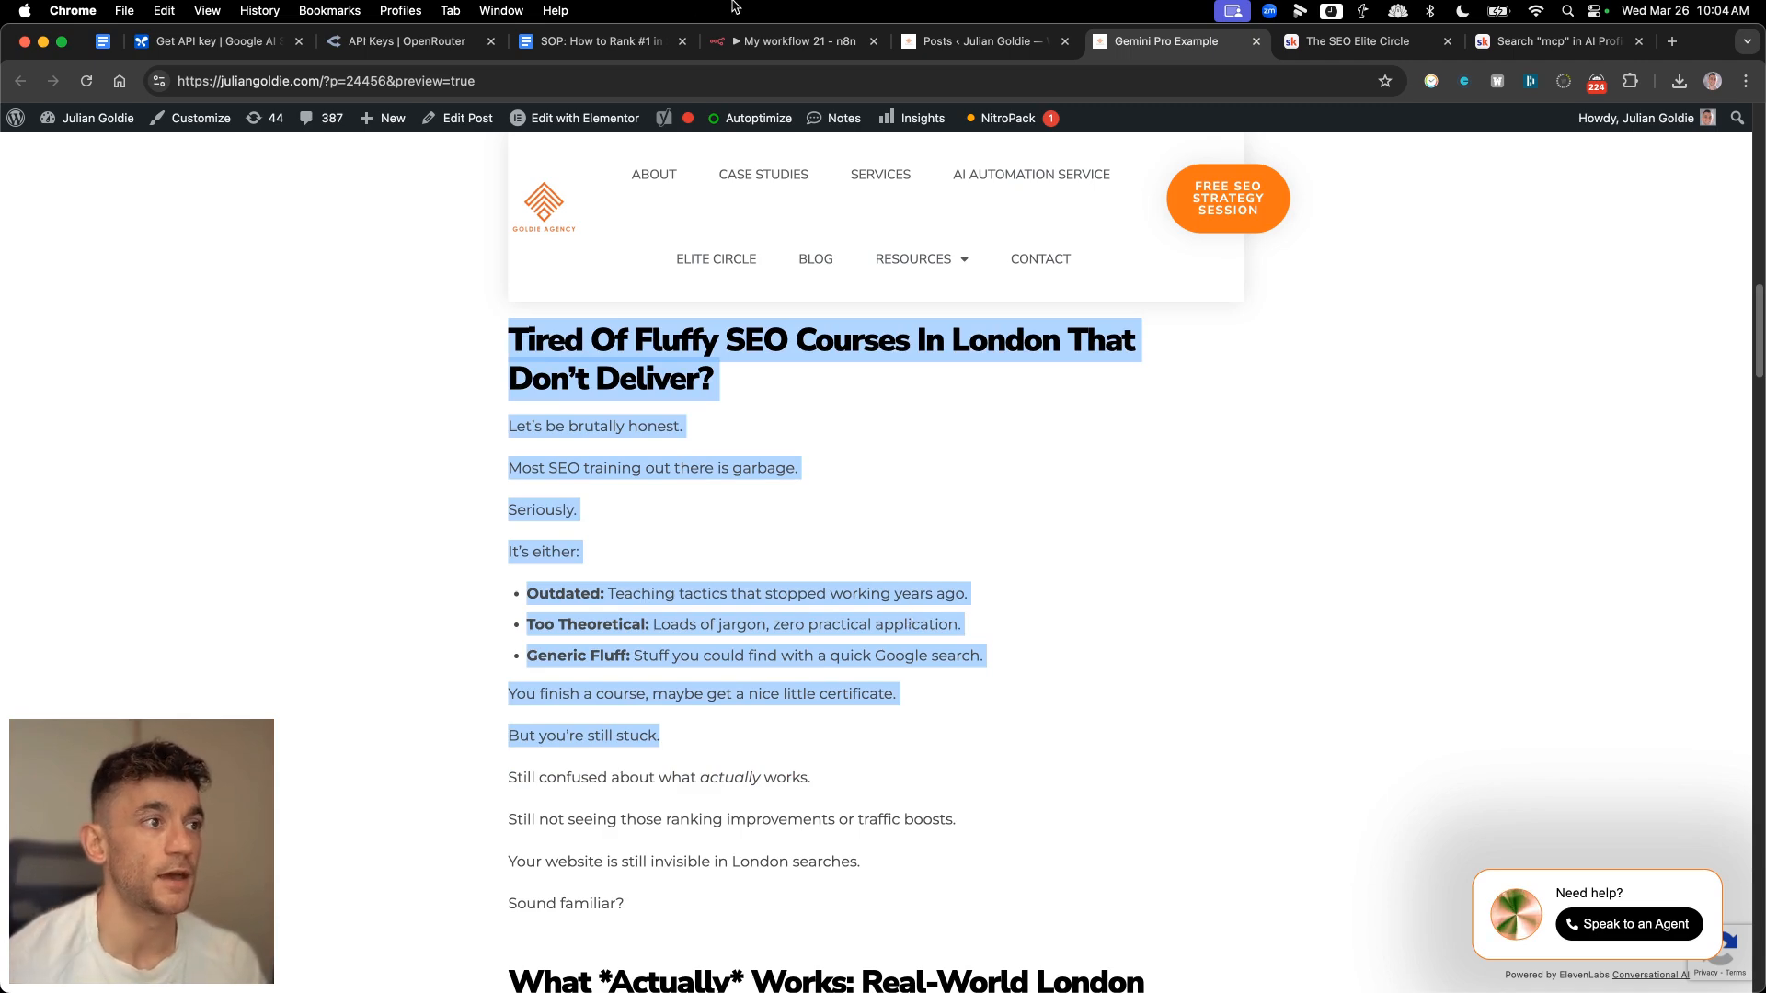
pyautogui.click(823, 607)
pyautogui.scroll(5, 598, 549)
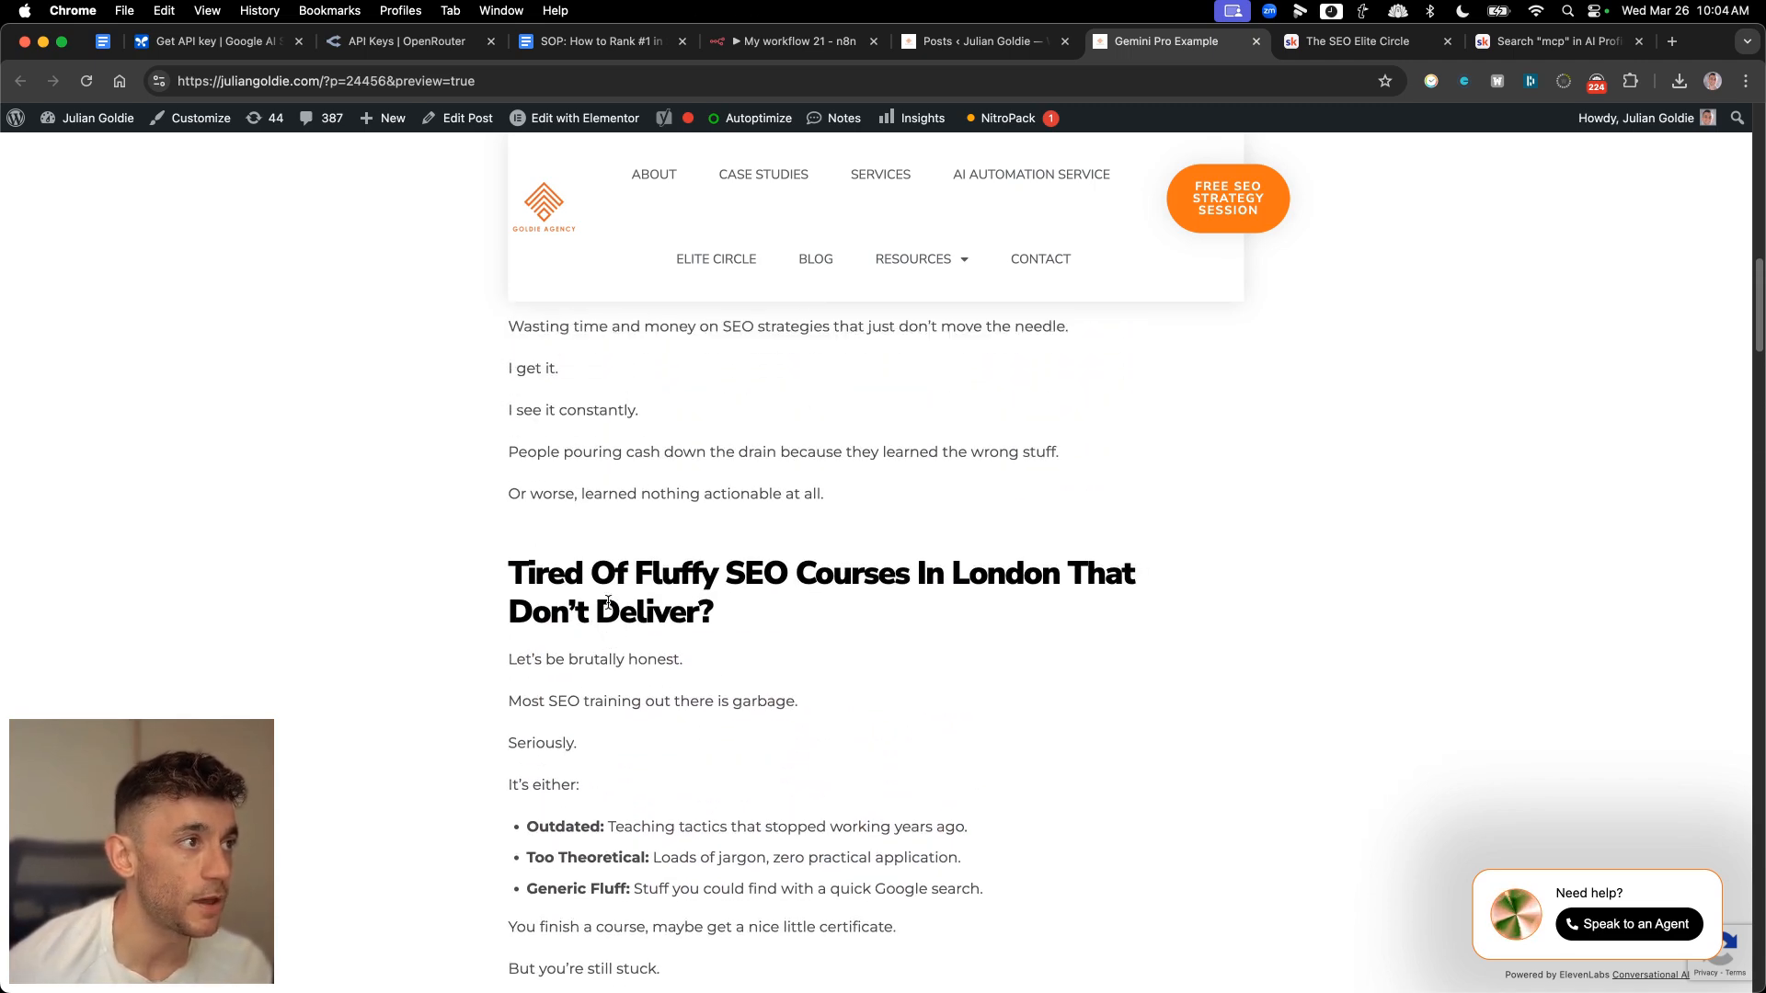
pyautogui.scroll(8, 608, 602)
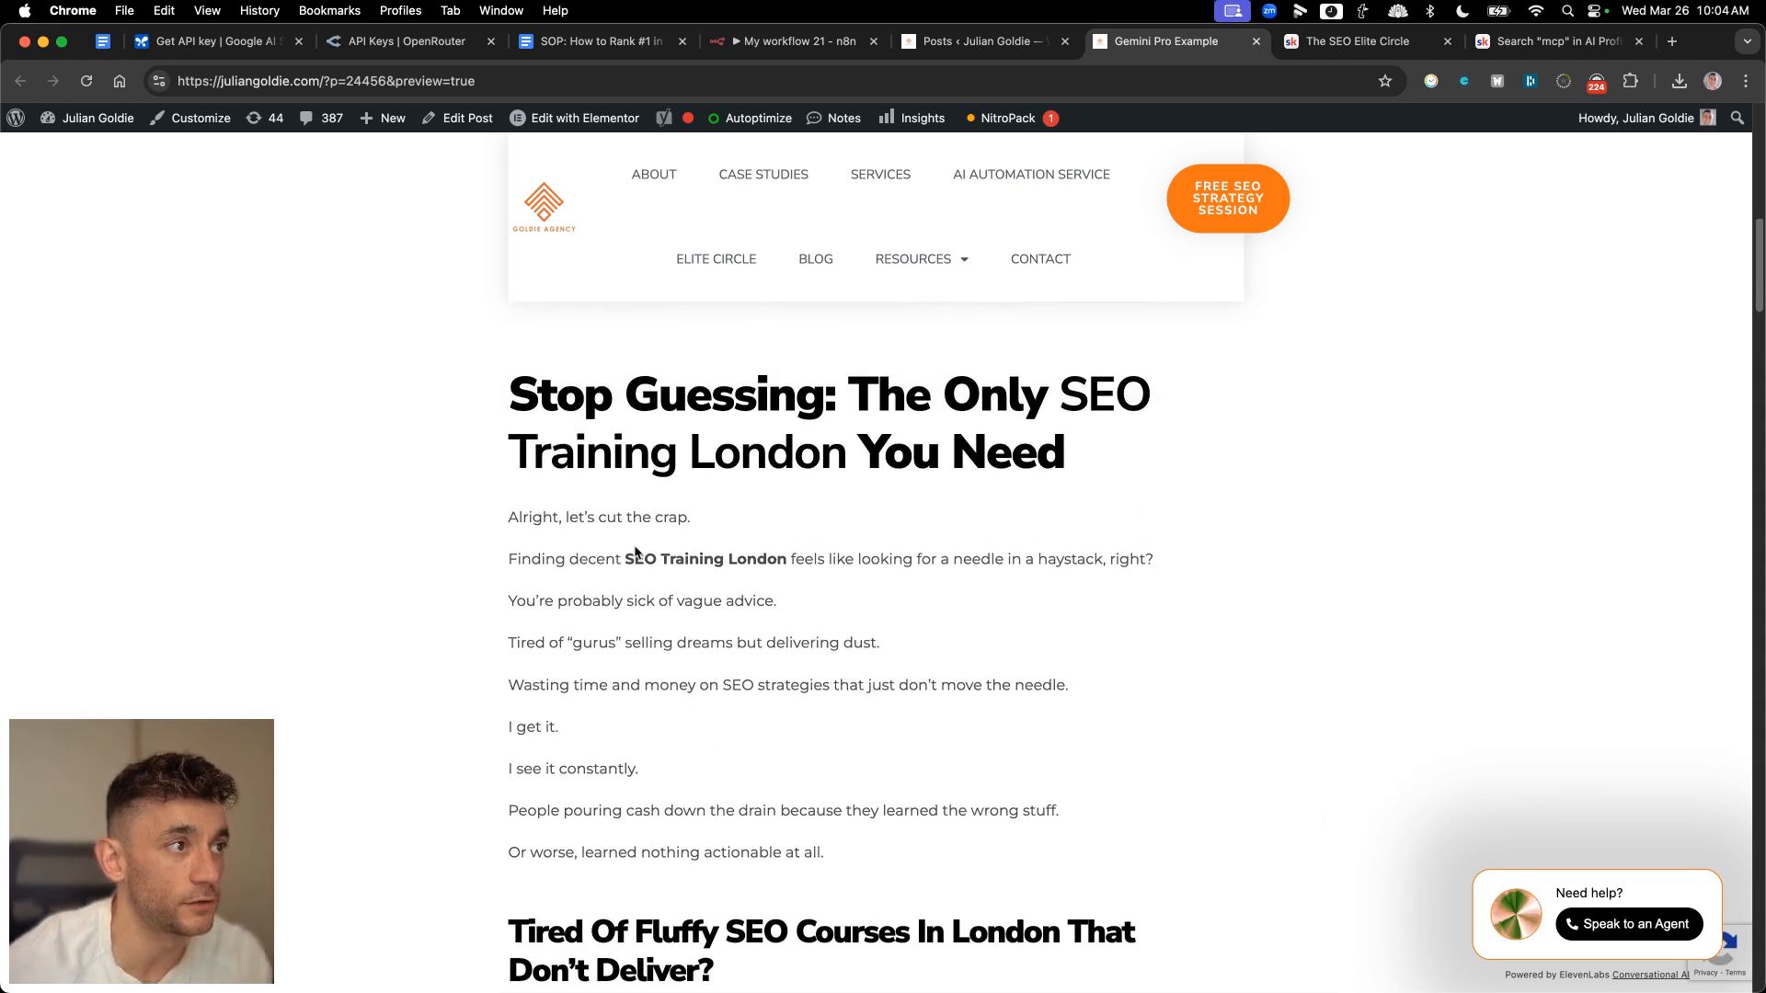
pyautogui.scroll(3, 634, 552)
# - Select and copy the whole article text, from the "Stop Guessing" title to the closing "SEO Training London now" line
pyautogui.scroll(-6, 644, 589)
pyautogui.doubleClick(571, 324)
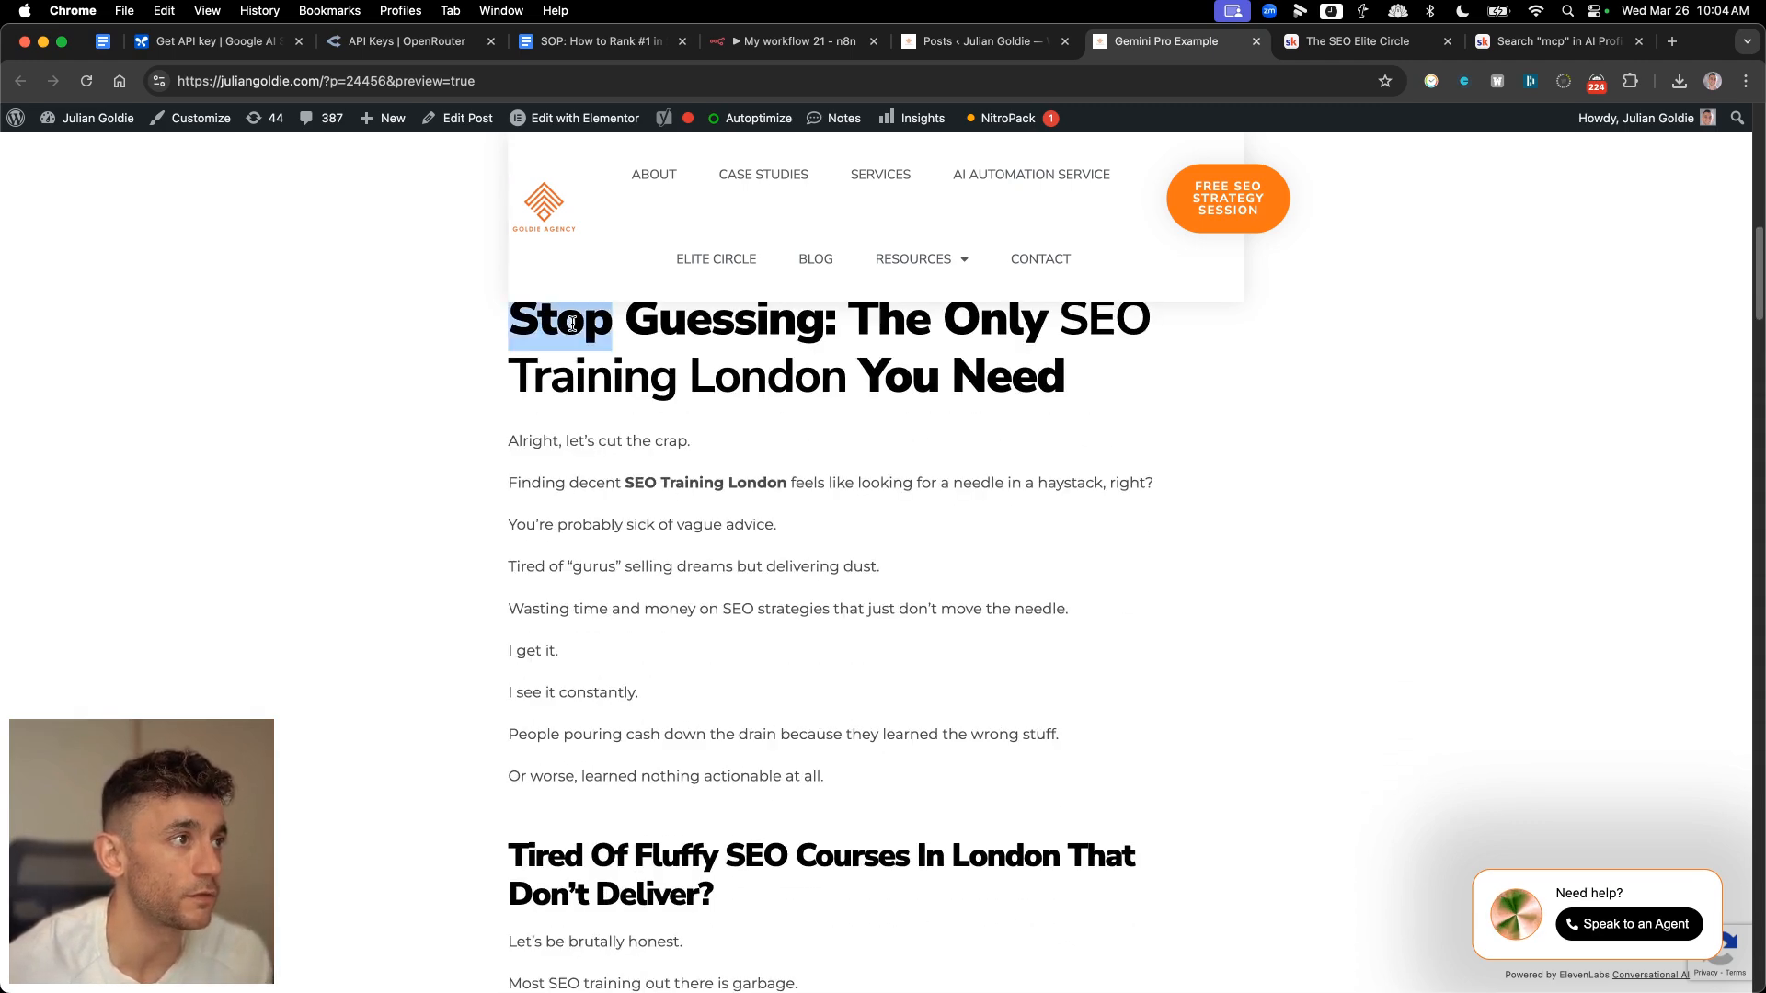
pyautogui.scroll(-20, 709, 631)
pyautogui.scroll(8, 719, 585)
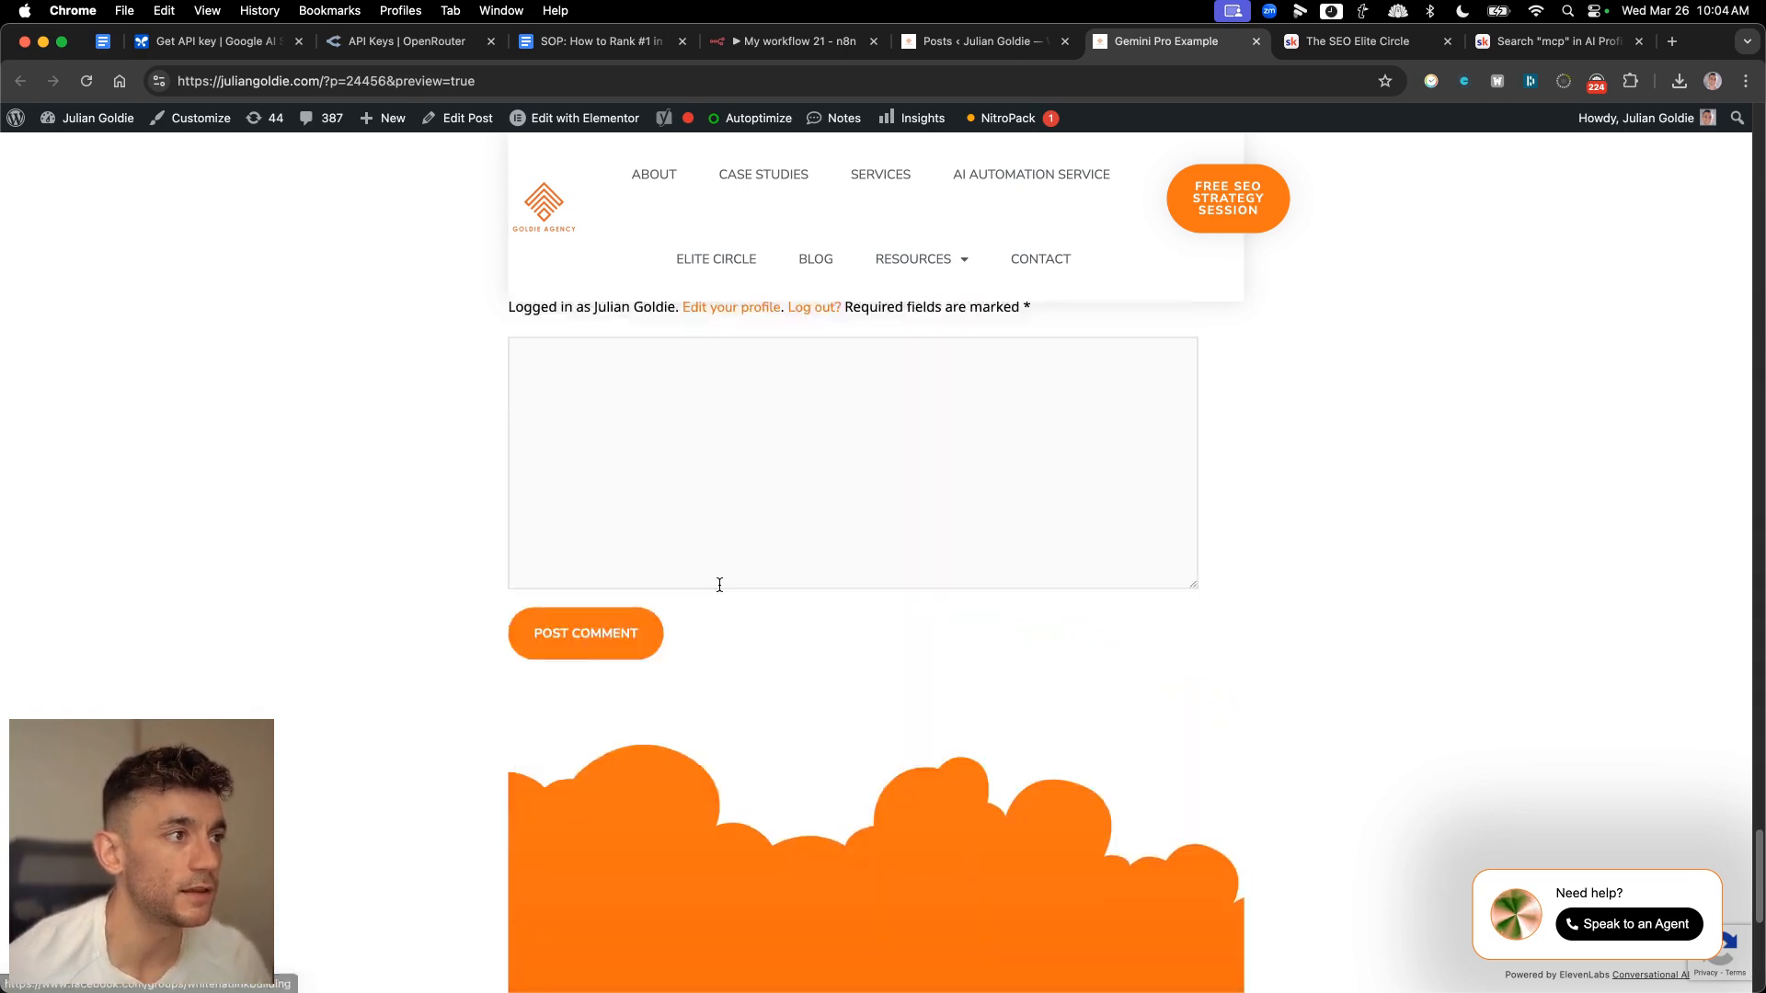
pyautogui.scroll(20, 720, 584)
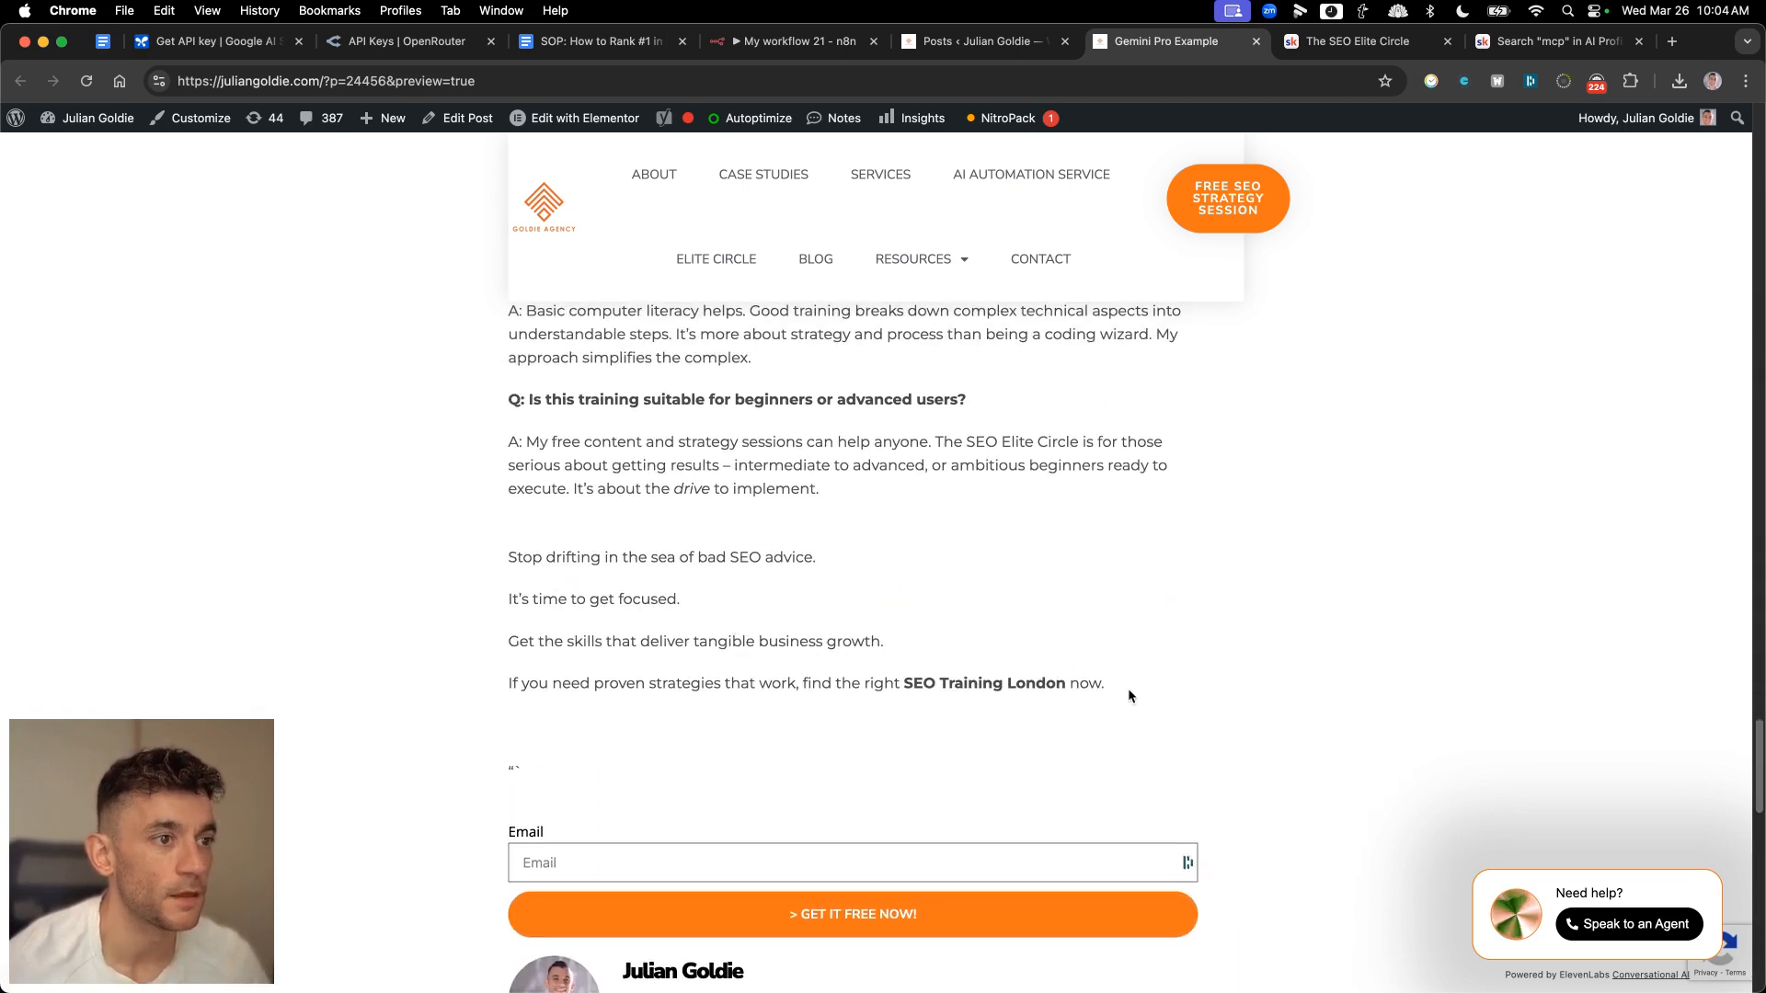
pyautogui.keyDown('shift'); pyautogui.click(1129, 696); pyautogui.keyUp('shift')
# - Close the SEO Elite Circle tab and open the zerogpt website in place of the article preview
pyautogui.click(1347, 46)
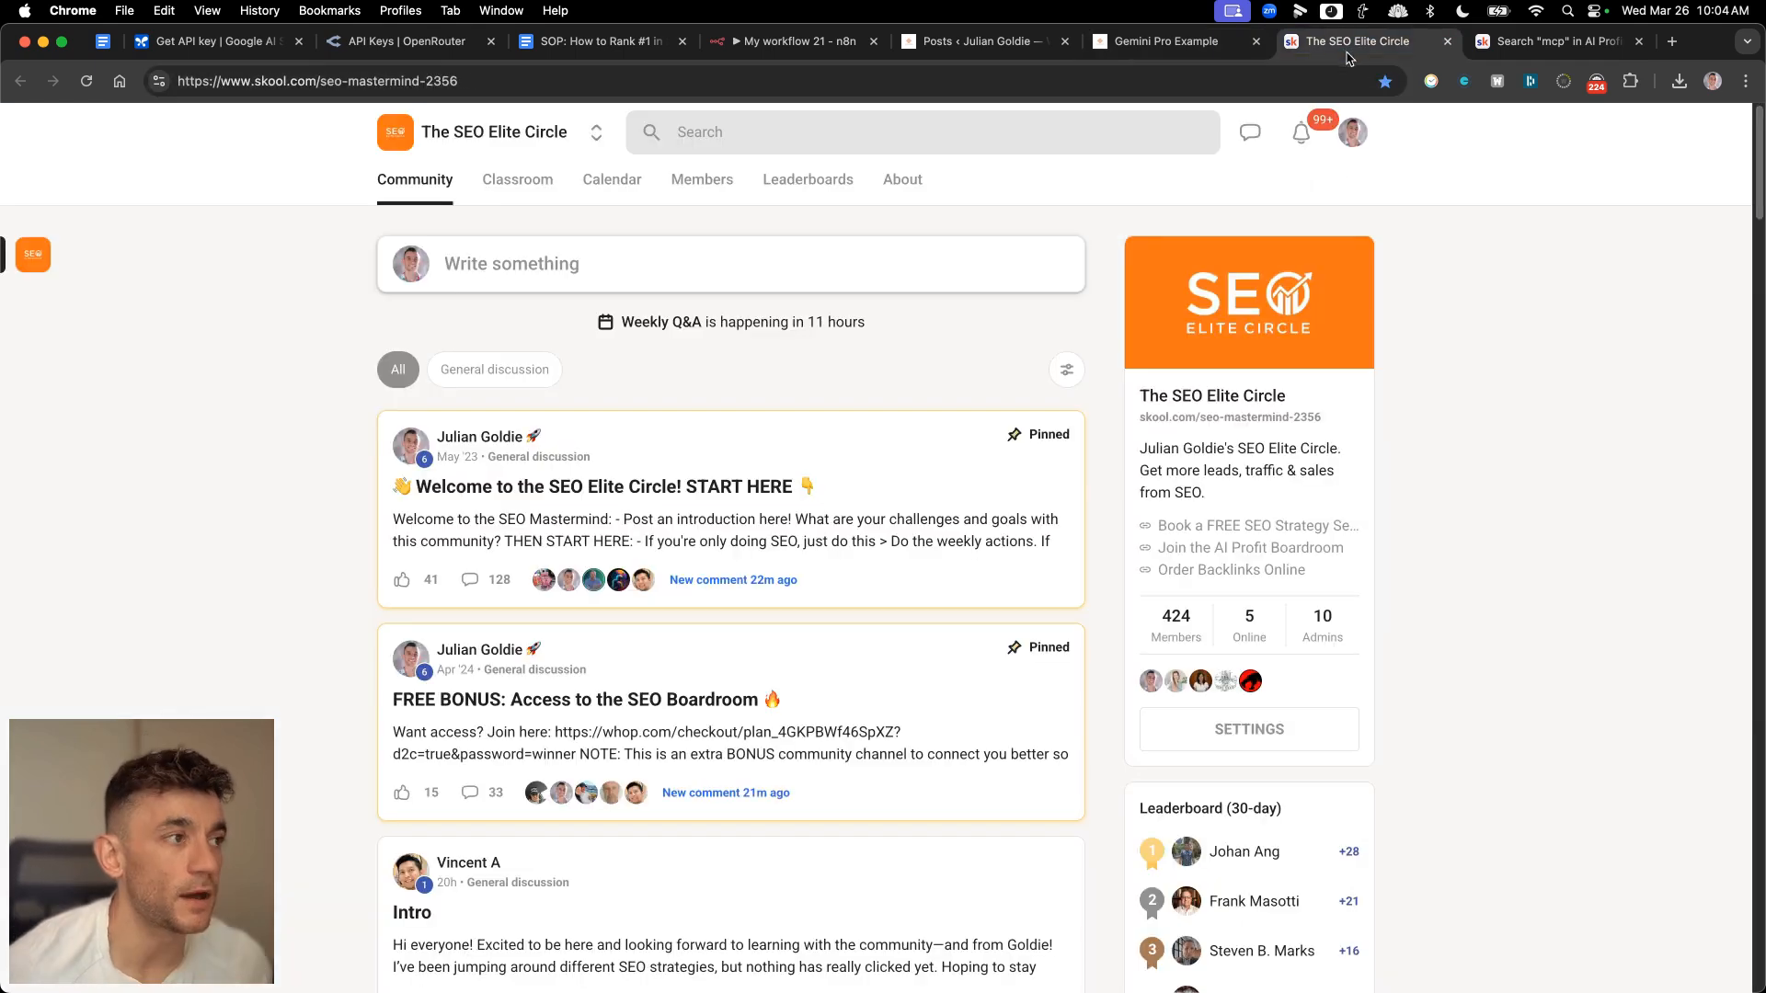
pyautogui.press('super+w')
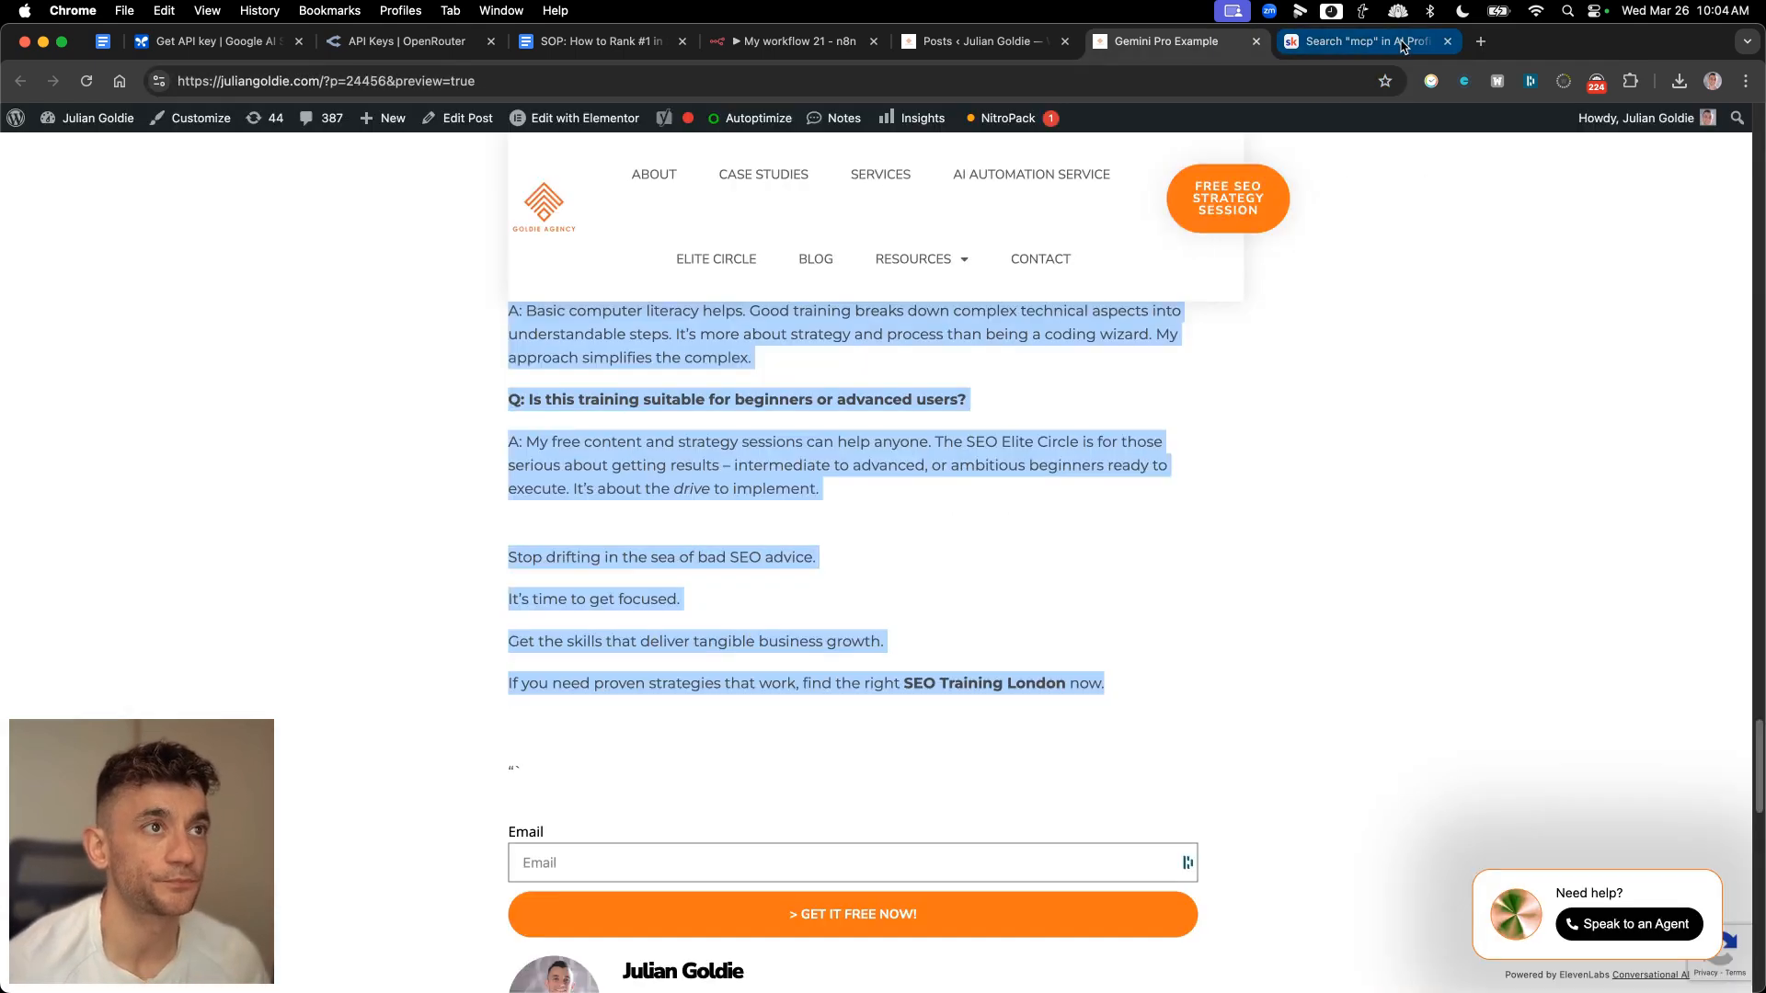
pyautogui.press('super+l')
pyautogui.write('zerogpt')
pyautogui.press('Return')
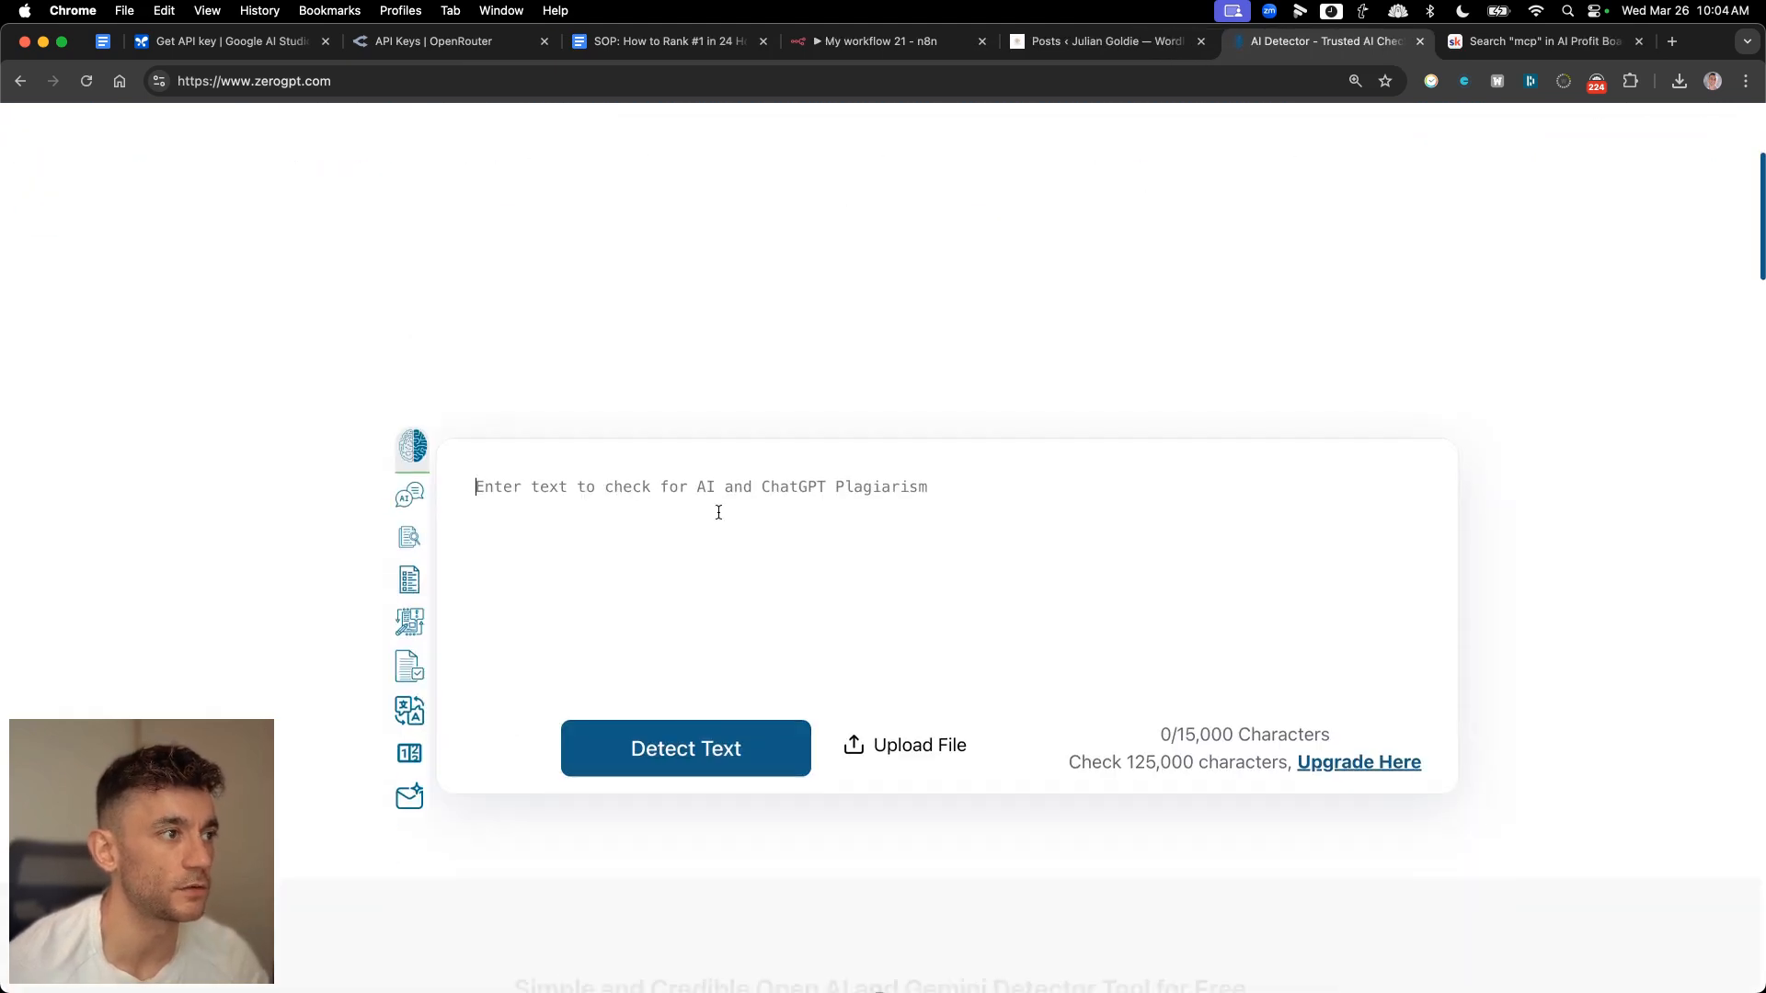
# - Paste the copied article into the ZeroGPT text box, run the AI text detection, and view the result
pyautogui.press('super+v')
pyautogui.click(729, 756)
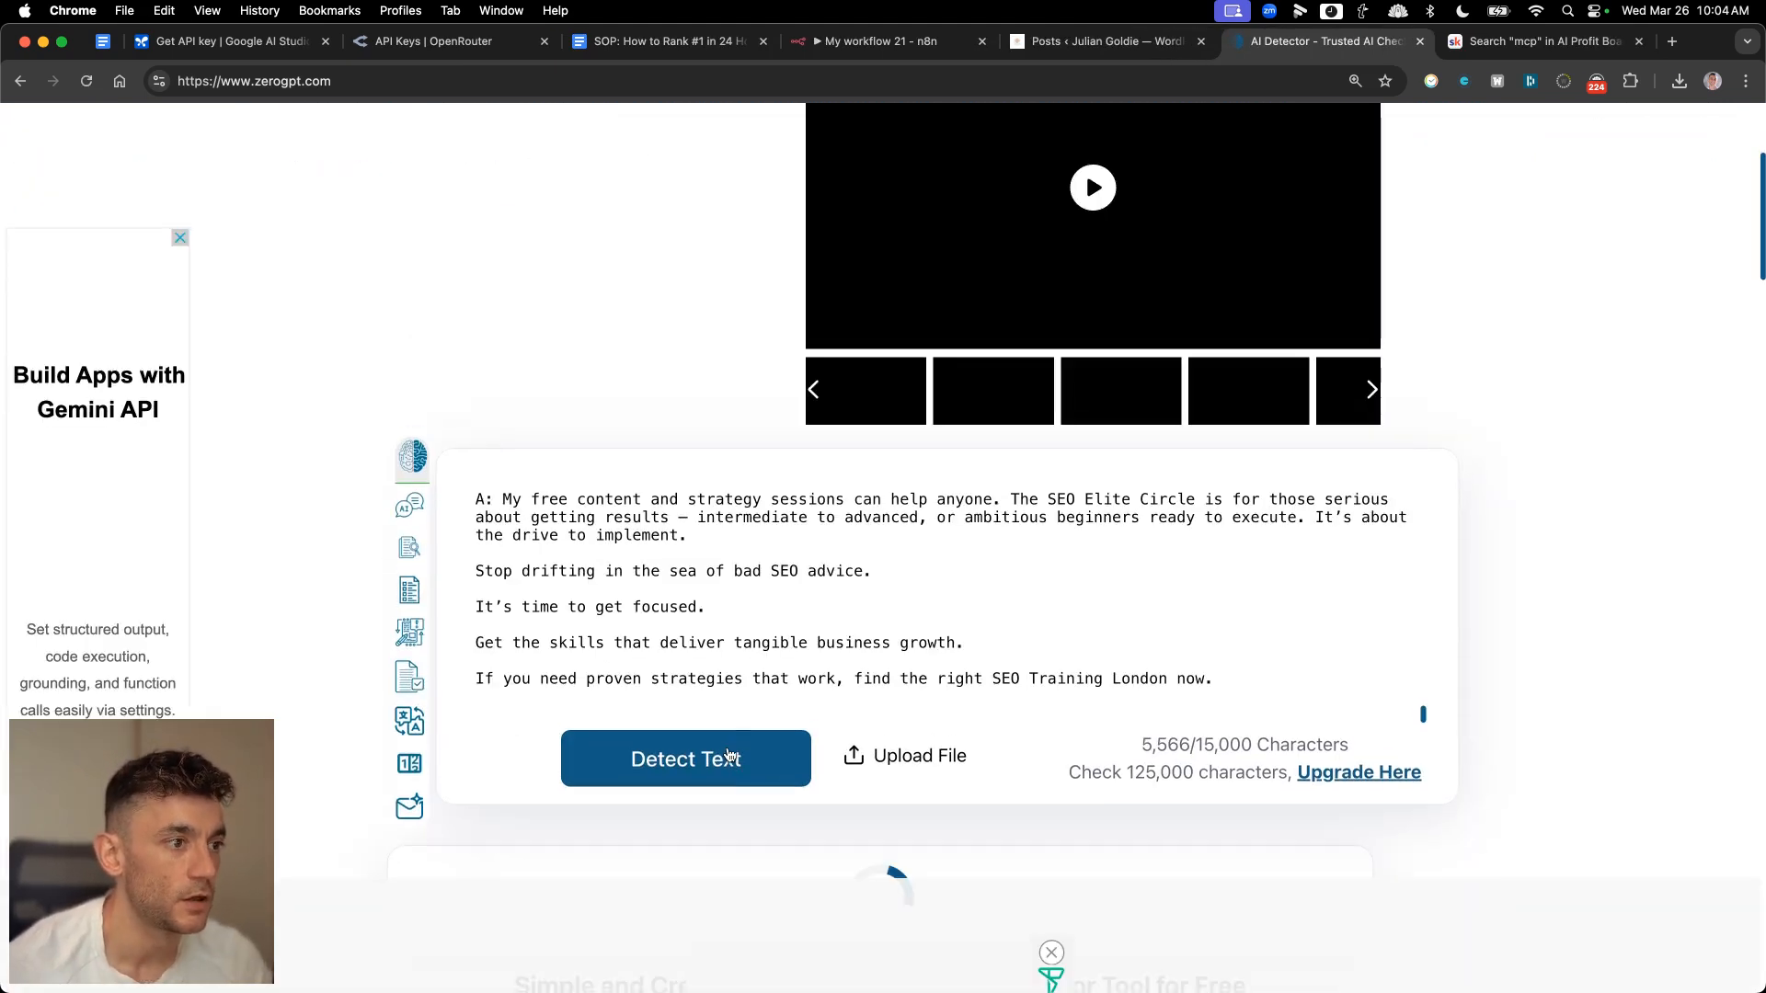
pyautogui.scroll(-3, 730, 756)
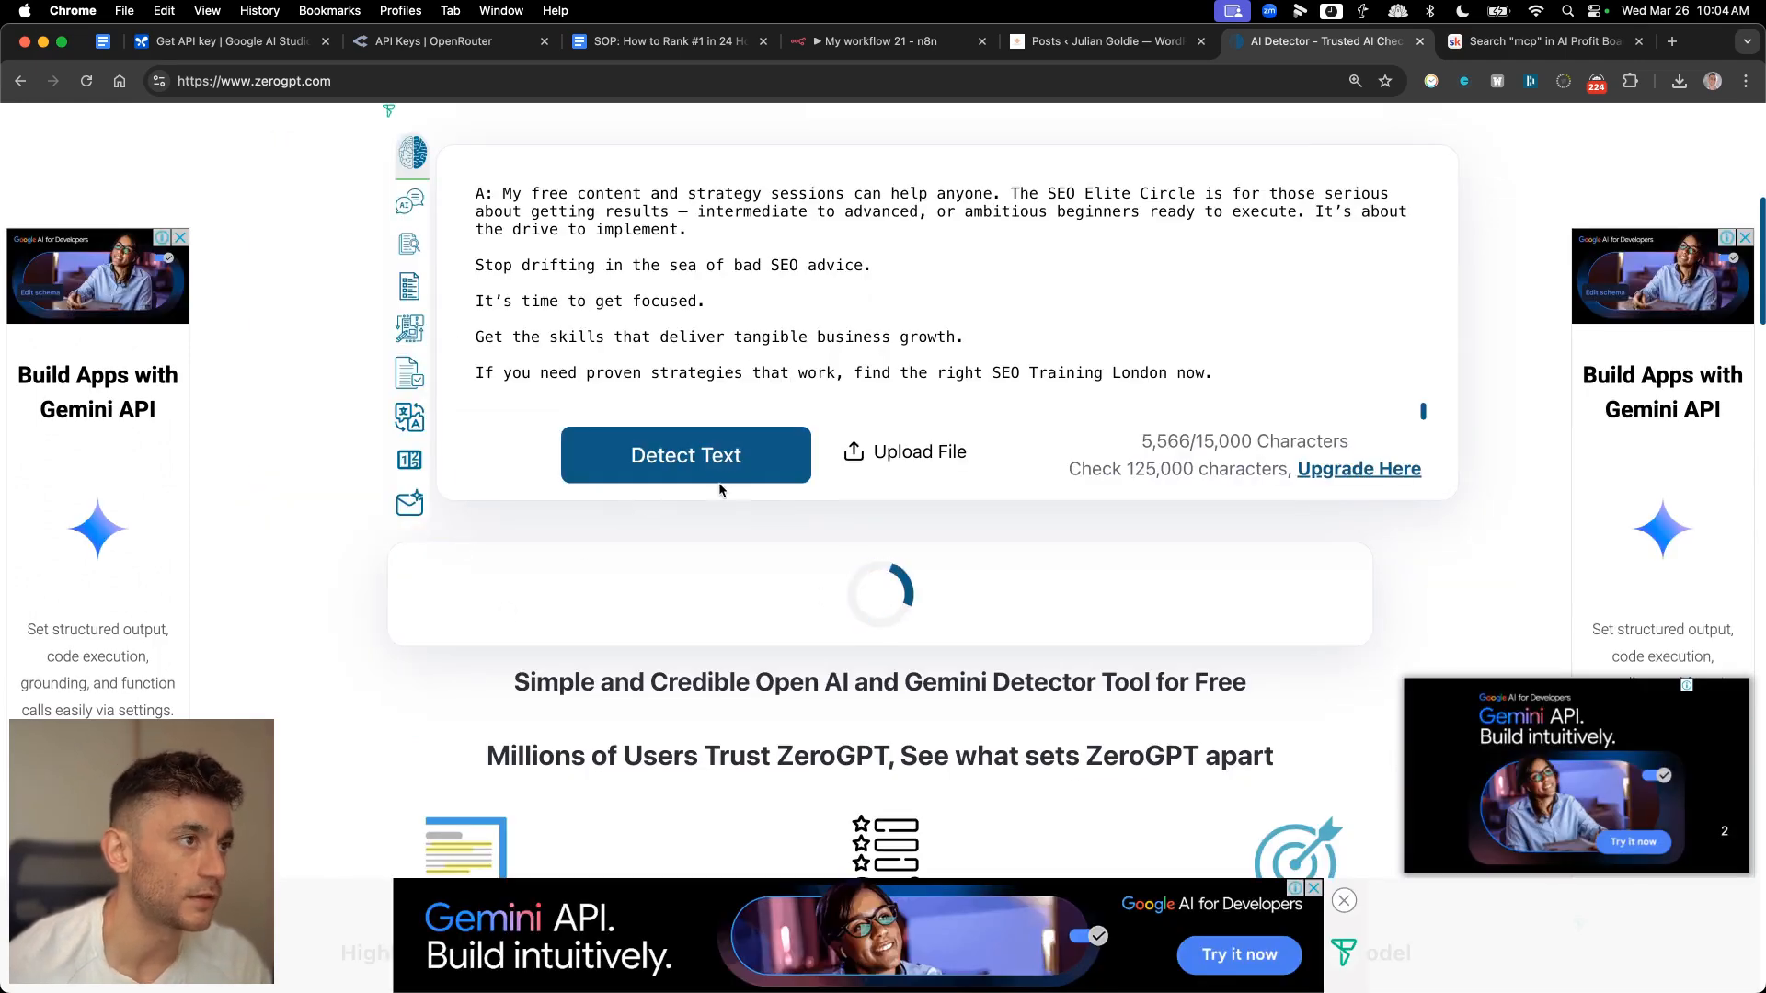
pyautogui.scroll(-2, 749, 596)
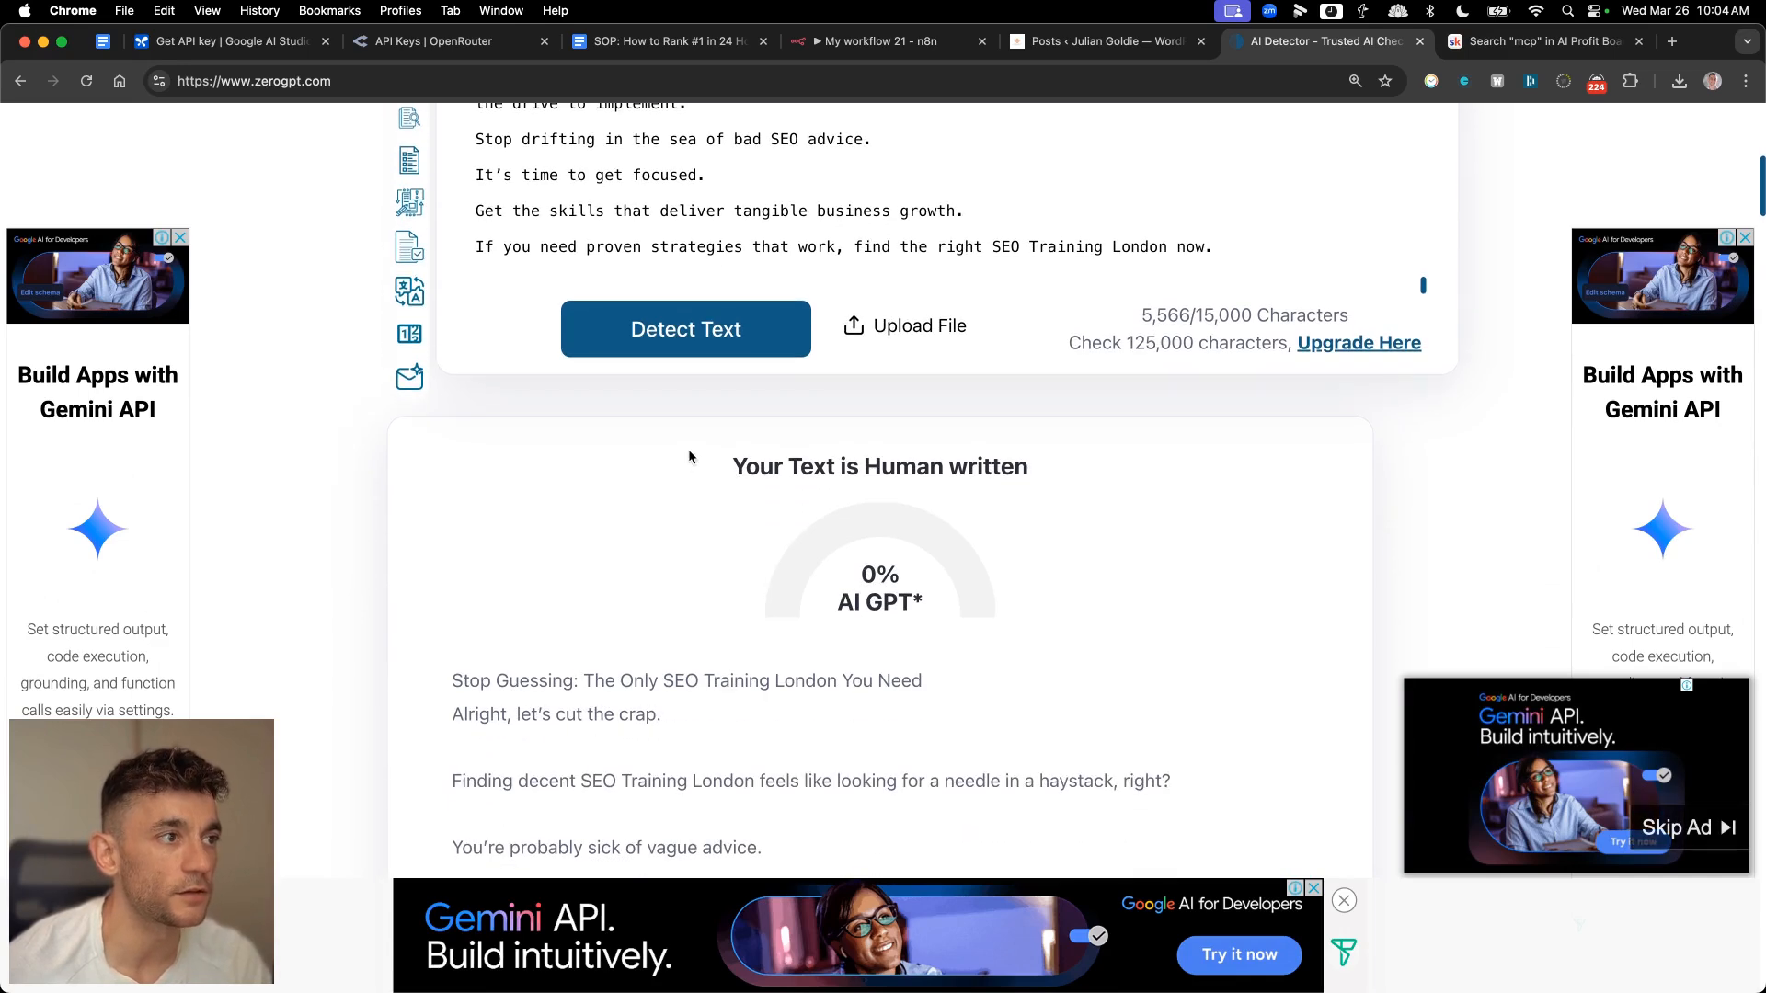
pyautogui.moveTo(690, 455); pyautogui.dragTo(1039, 502)
pyautogui.scroll(-2, 1021, 510)
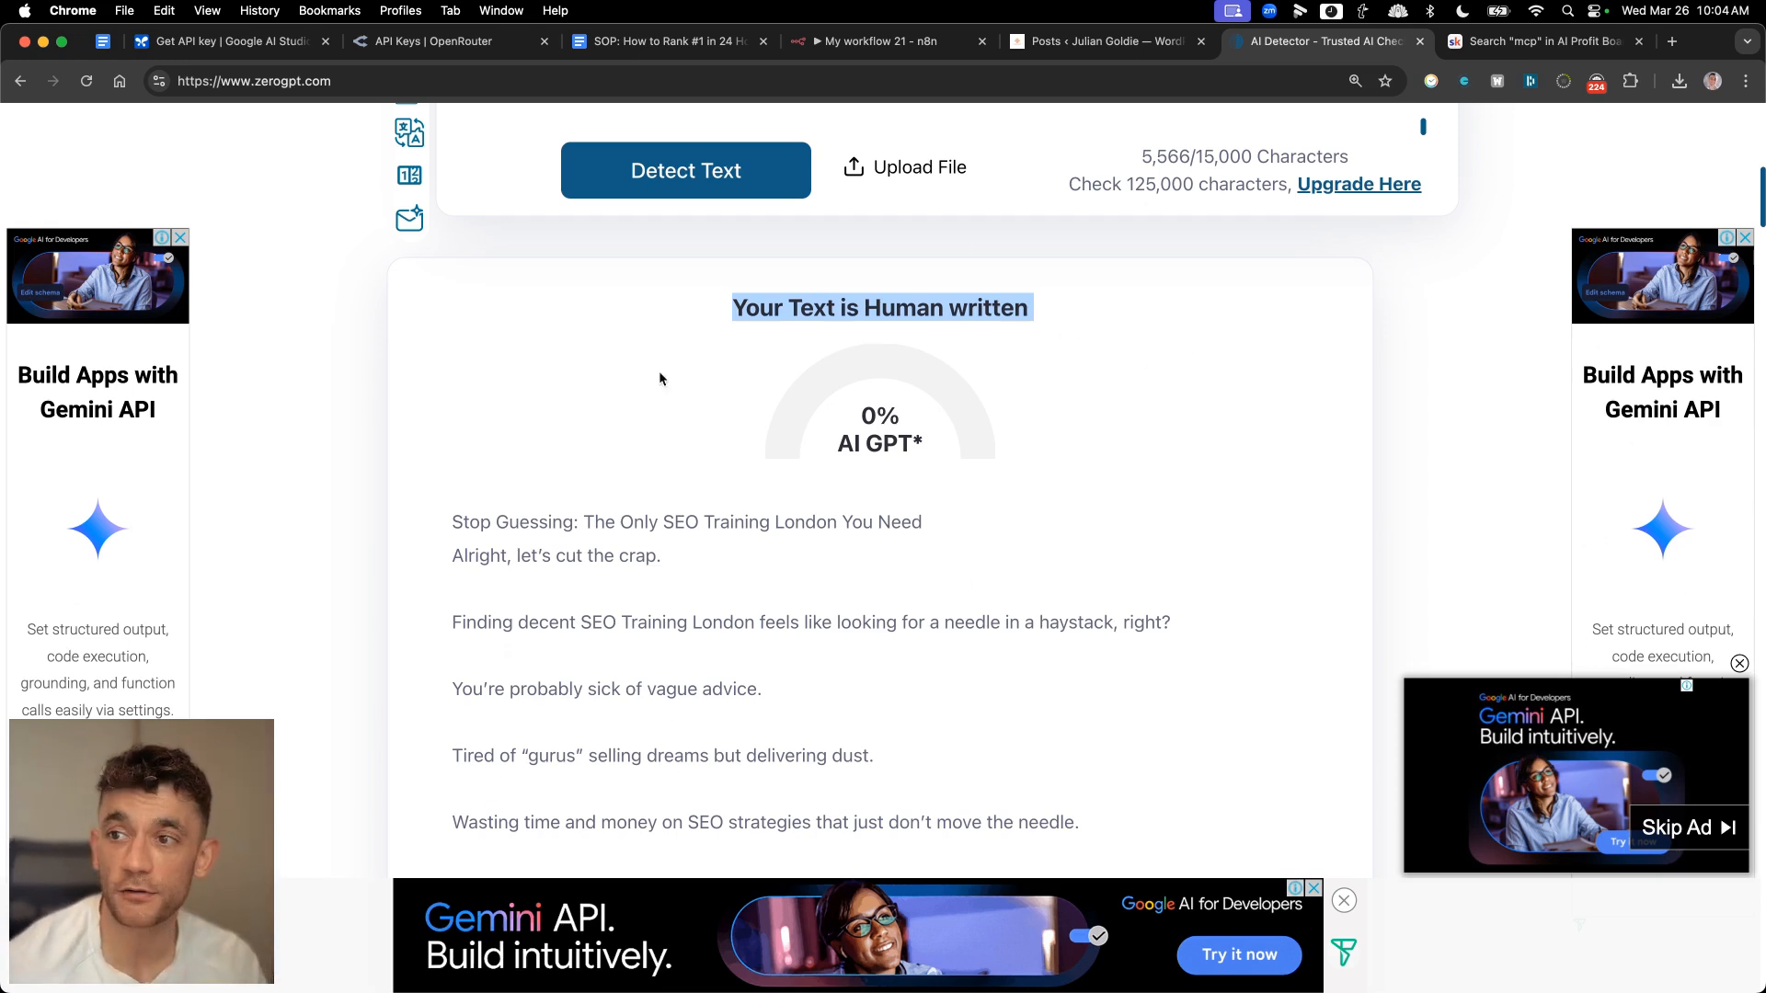
# - Examine the ZeroGPT verdict, the AI percentage and the opening lines of the analysed article
pyautogui.click(906, 299)
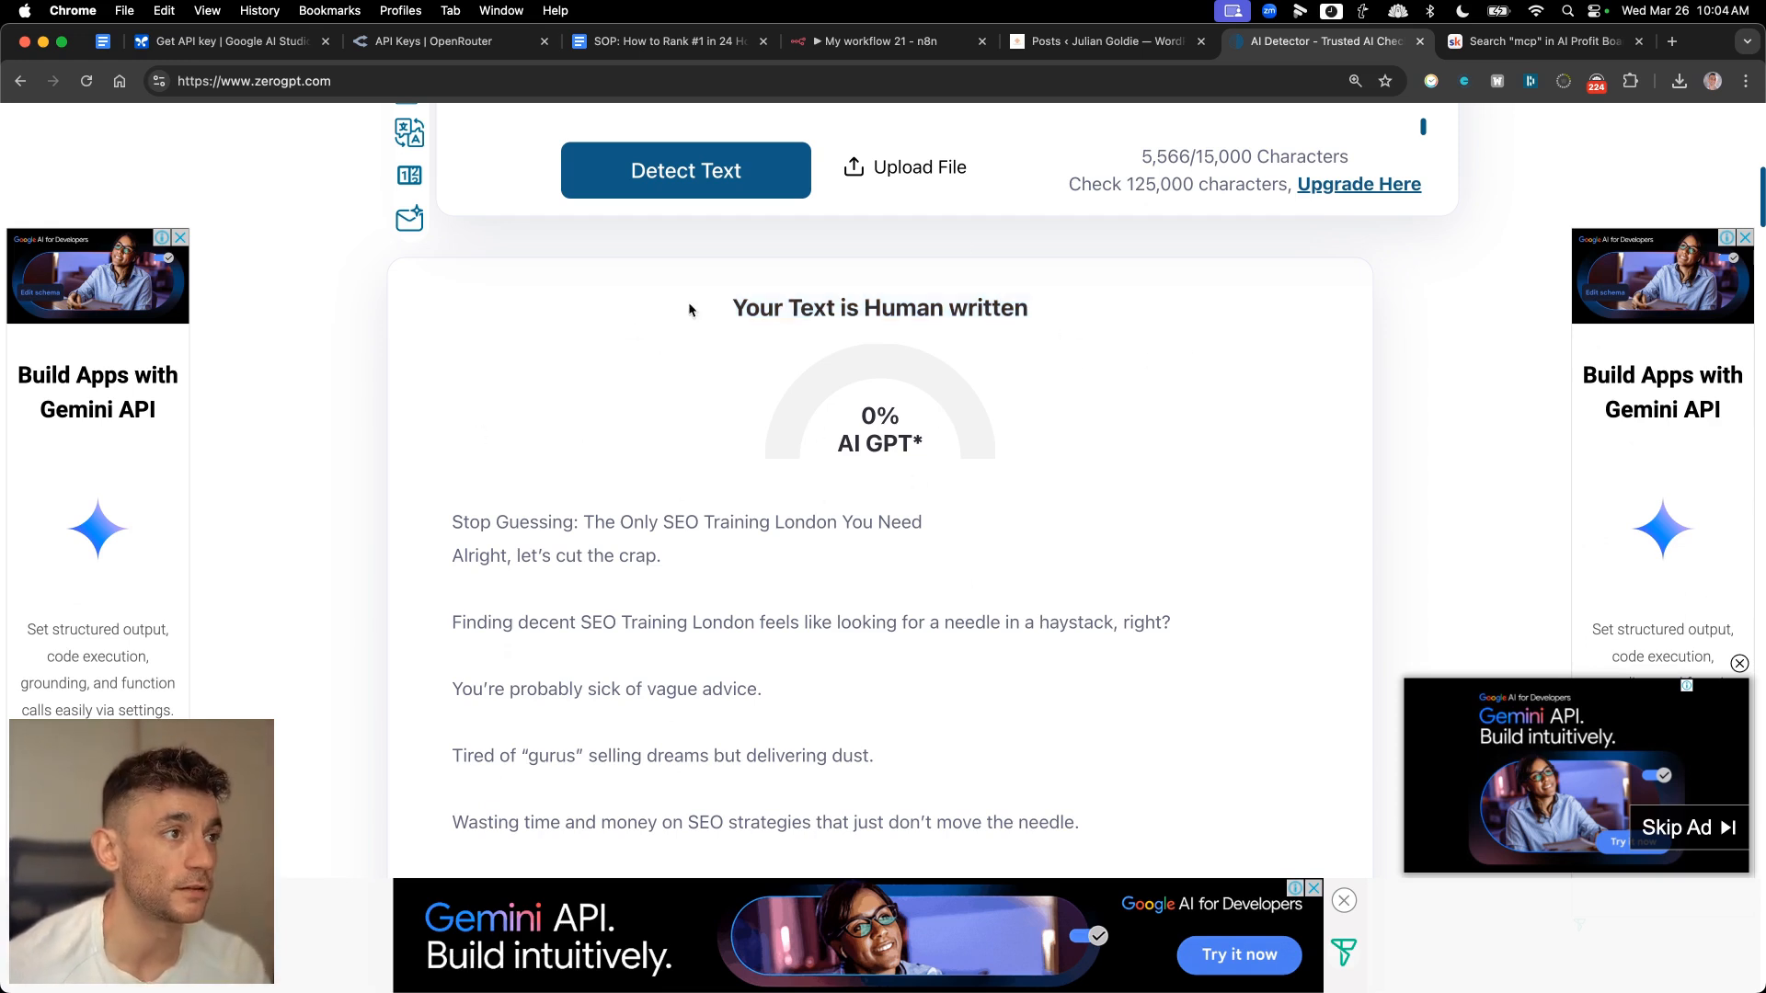
pyautogui.moveTo(692, 312); pyautogui.dragTo(1090, 566)
pyautogui.scroll(-3, 985, 643)
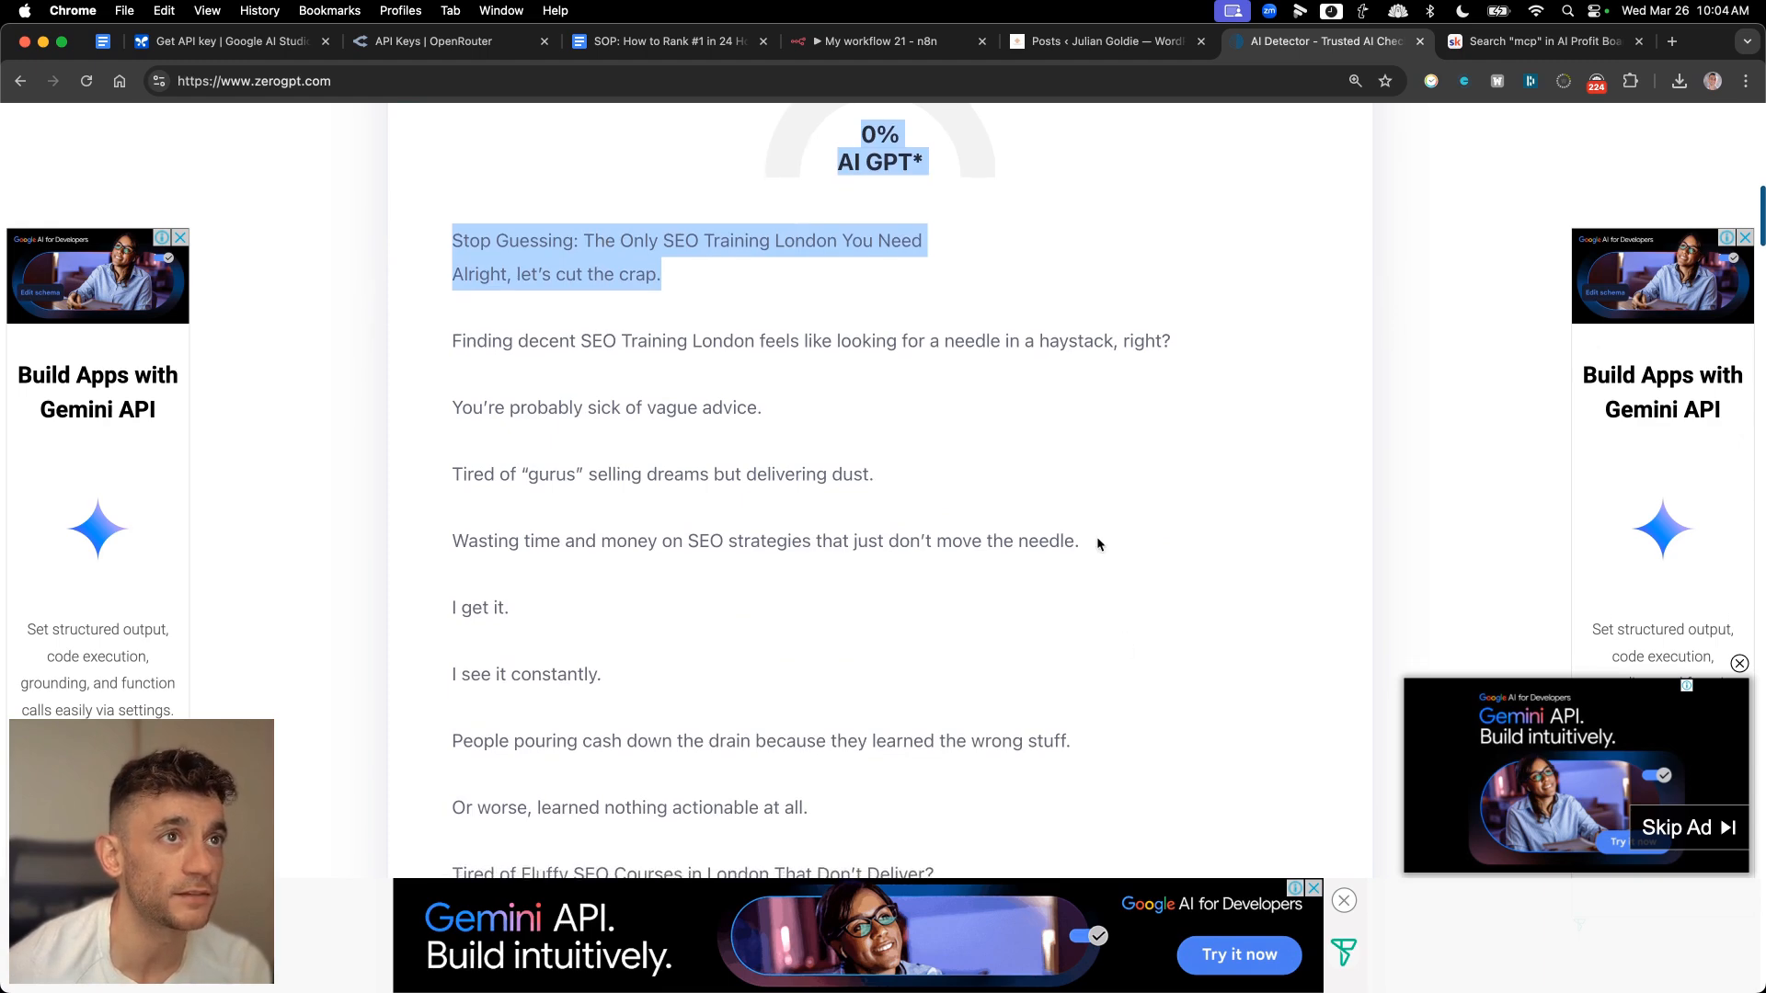
pyautogui.scroll(3, 1081, 540)
pyautogui.click(779, 269)
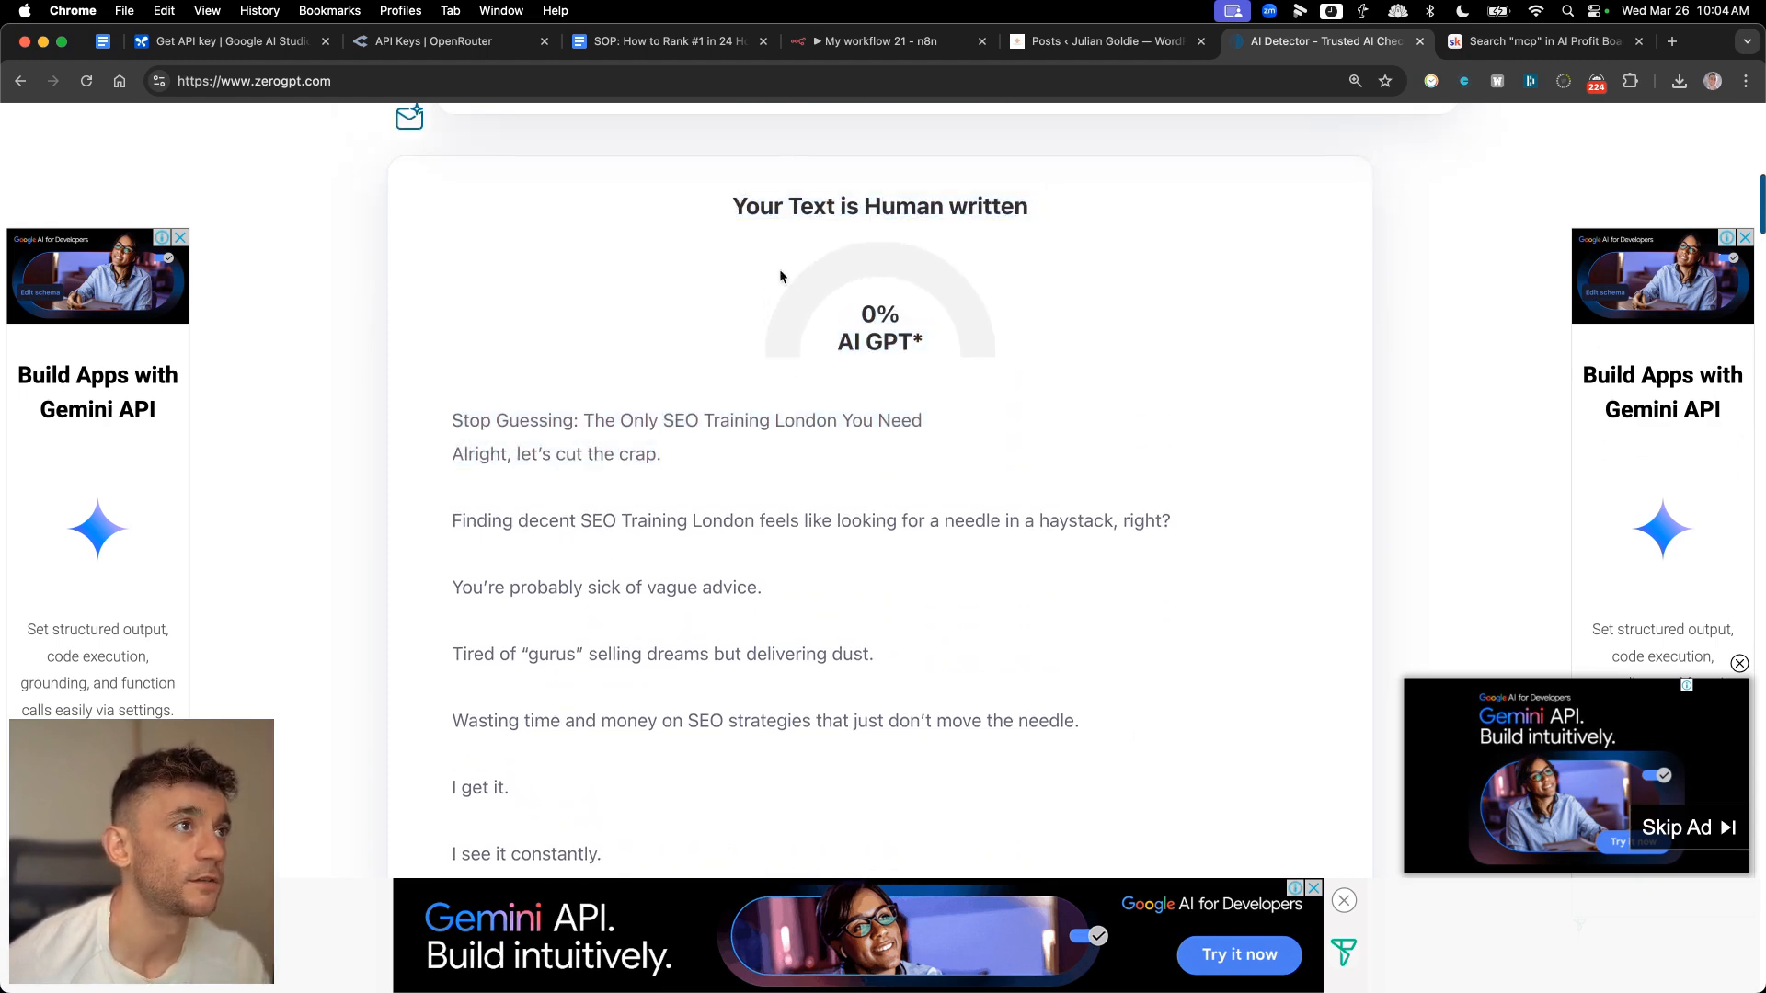
# - Look over the article-writing workflow in n8n again, with a brief visit to the WordPress posts list
pyautogui.click(926, 43)
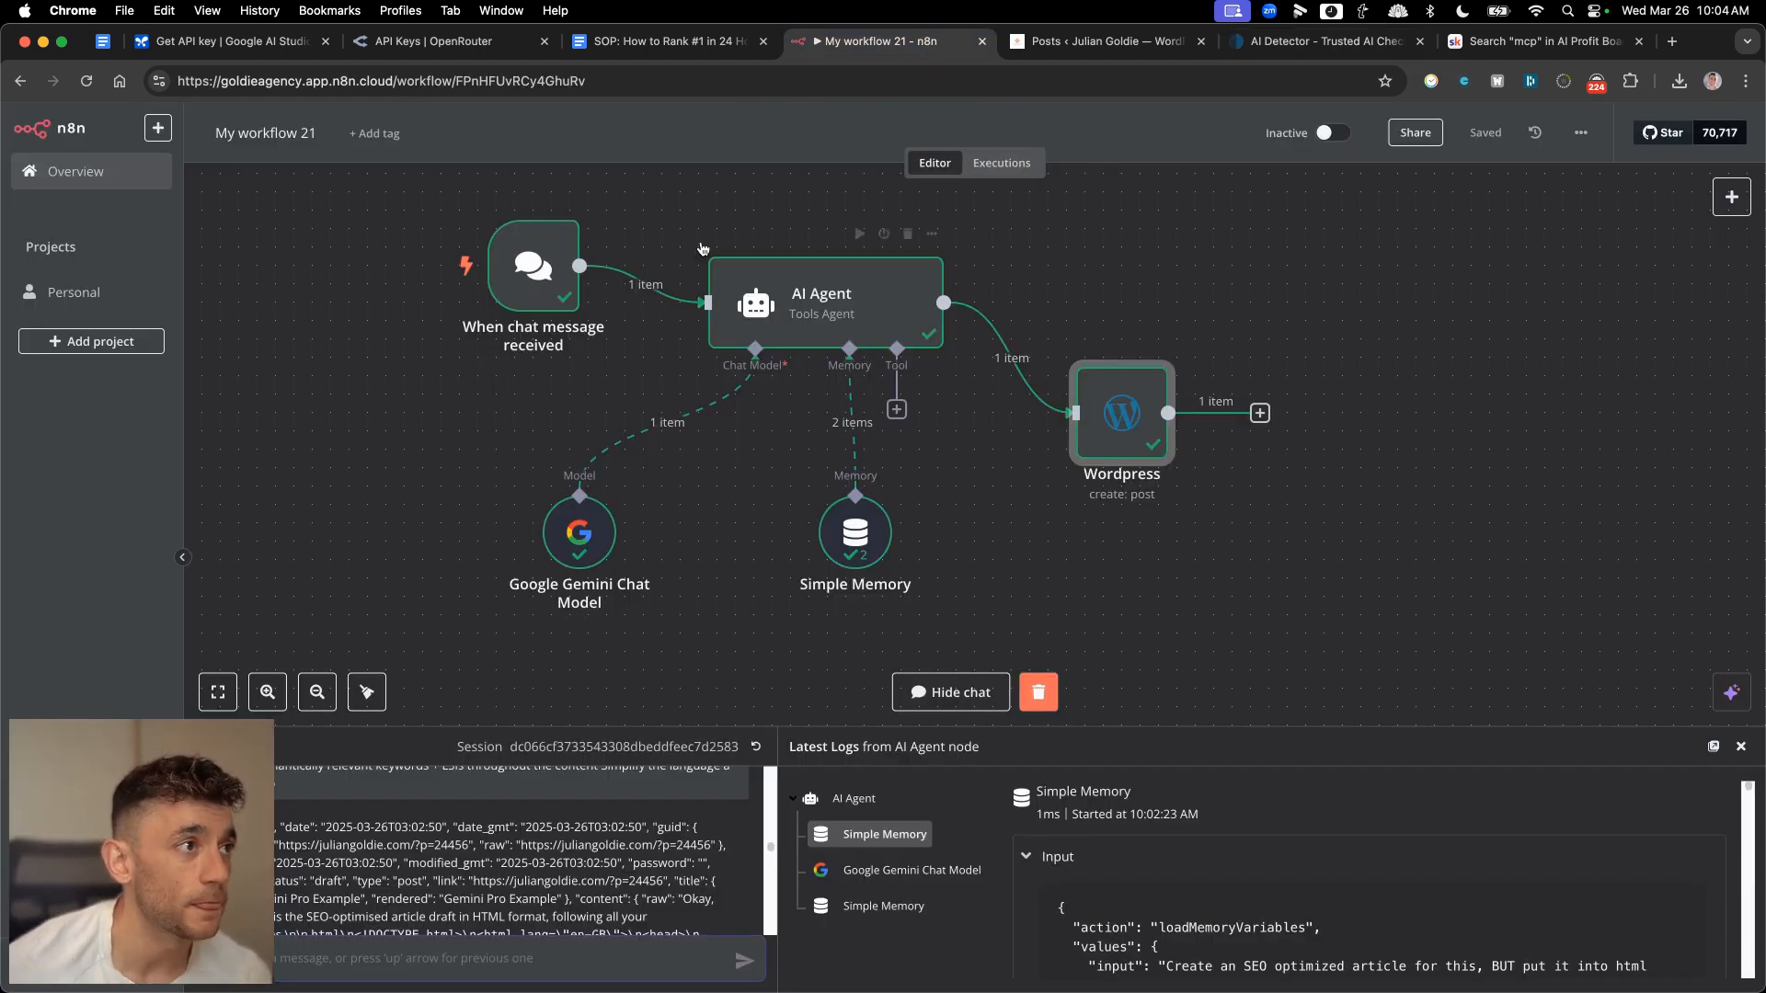
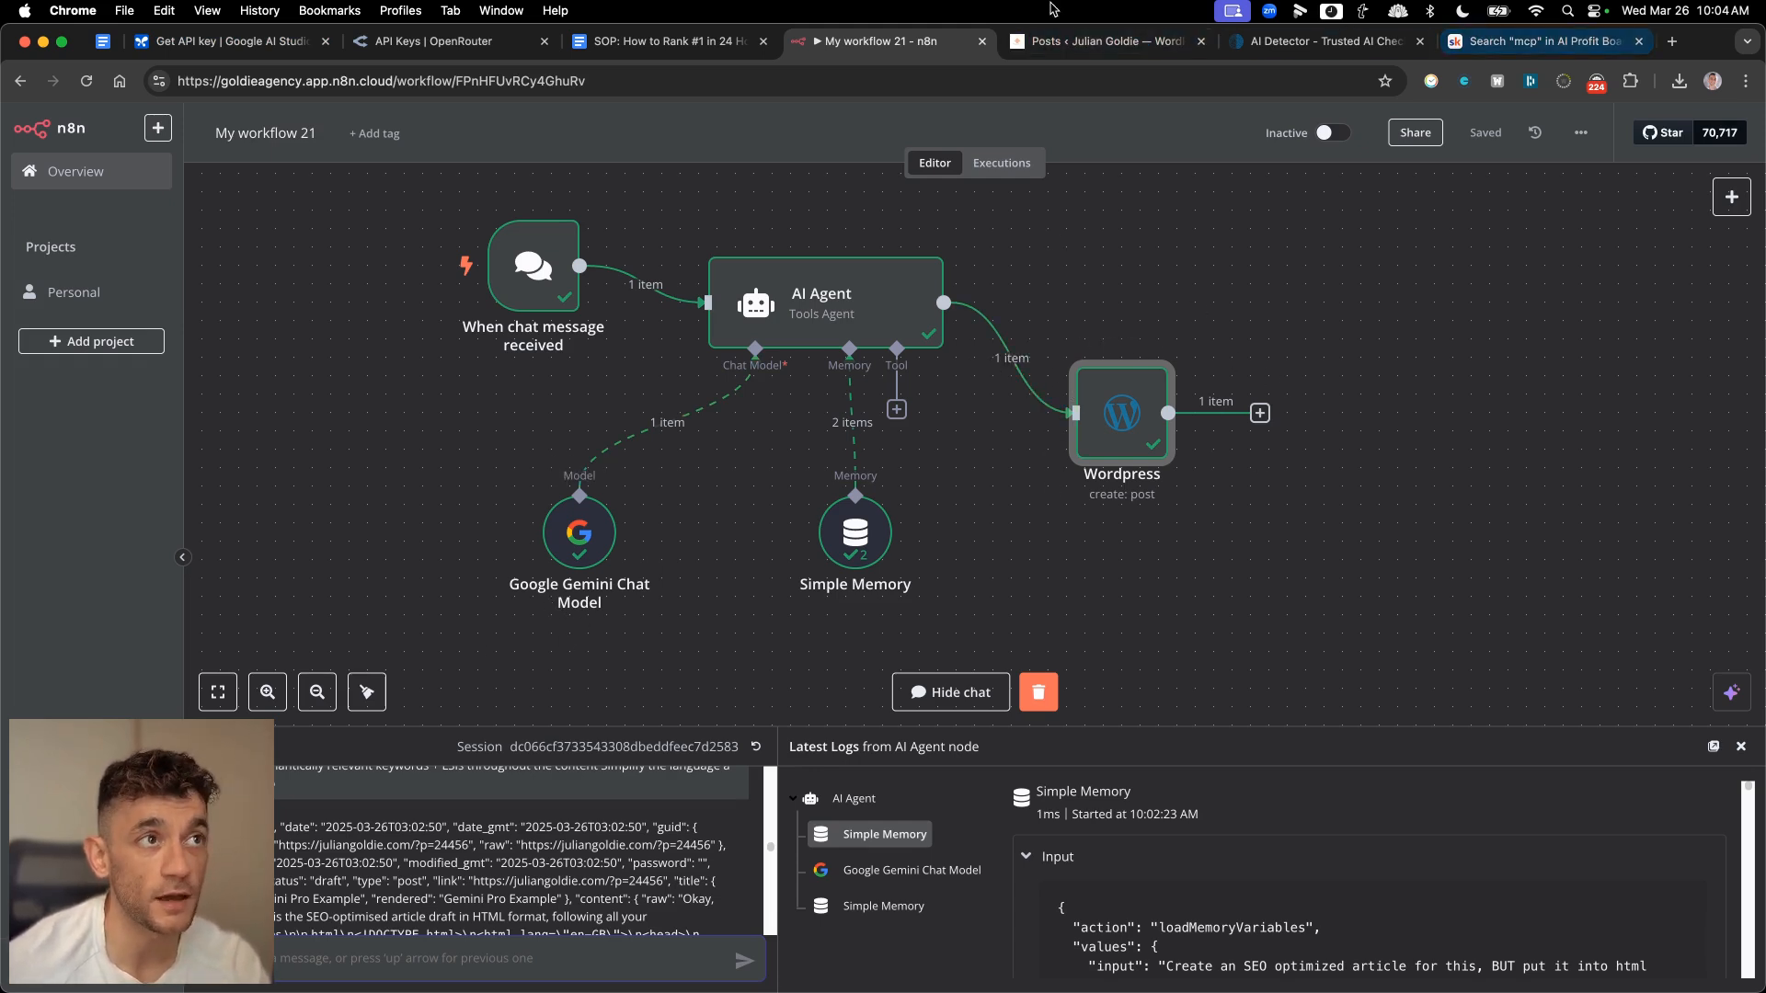
pyautogui.click(1078, 41)
pyautogui.click(838, 40)
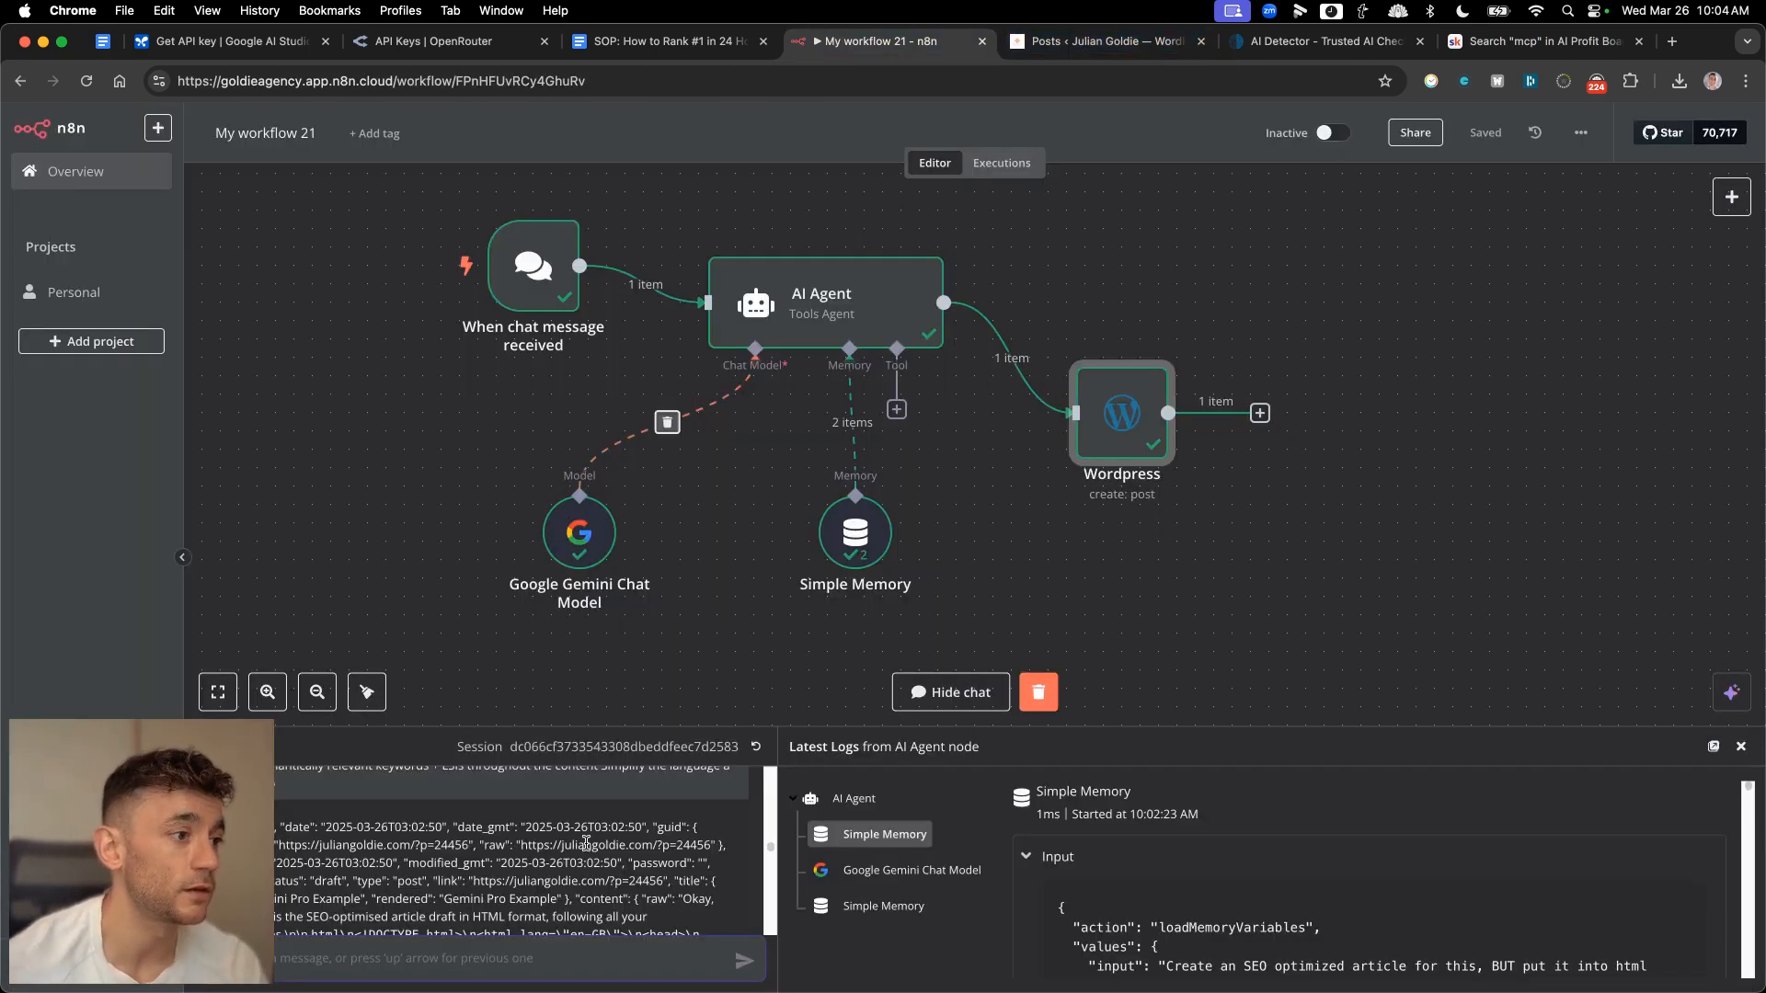
# - Return to ZeroGPT, dismiss the advert, and review the verdict, AI percentage and analysed text through the "What Actually Works" section
pyautogui.click(1368, 37)
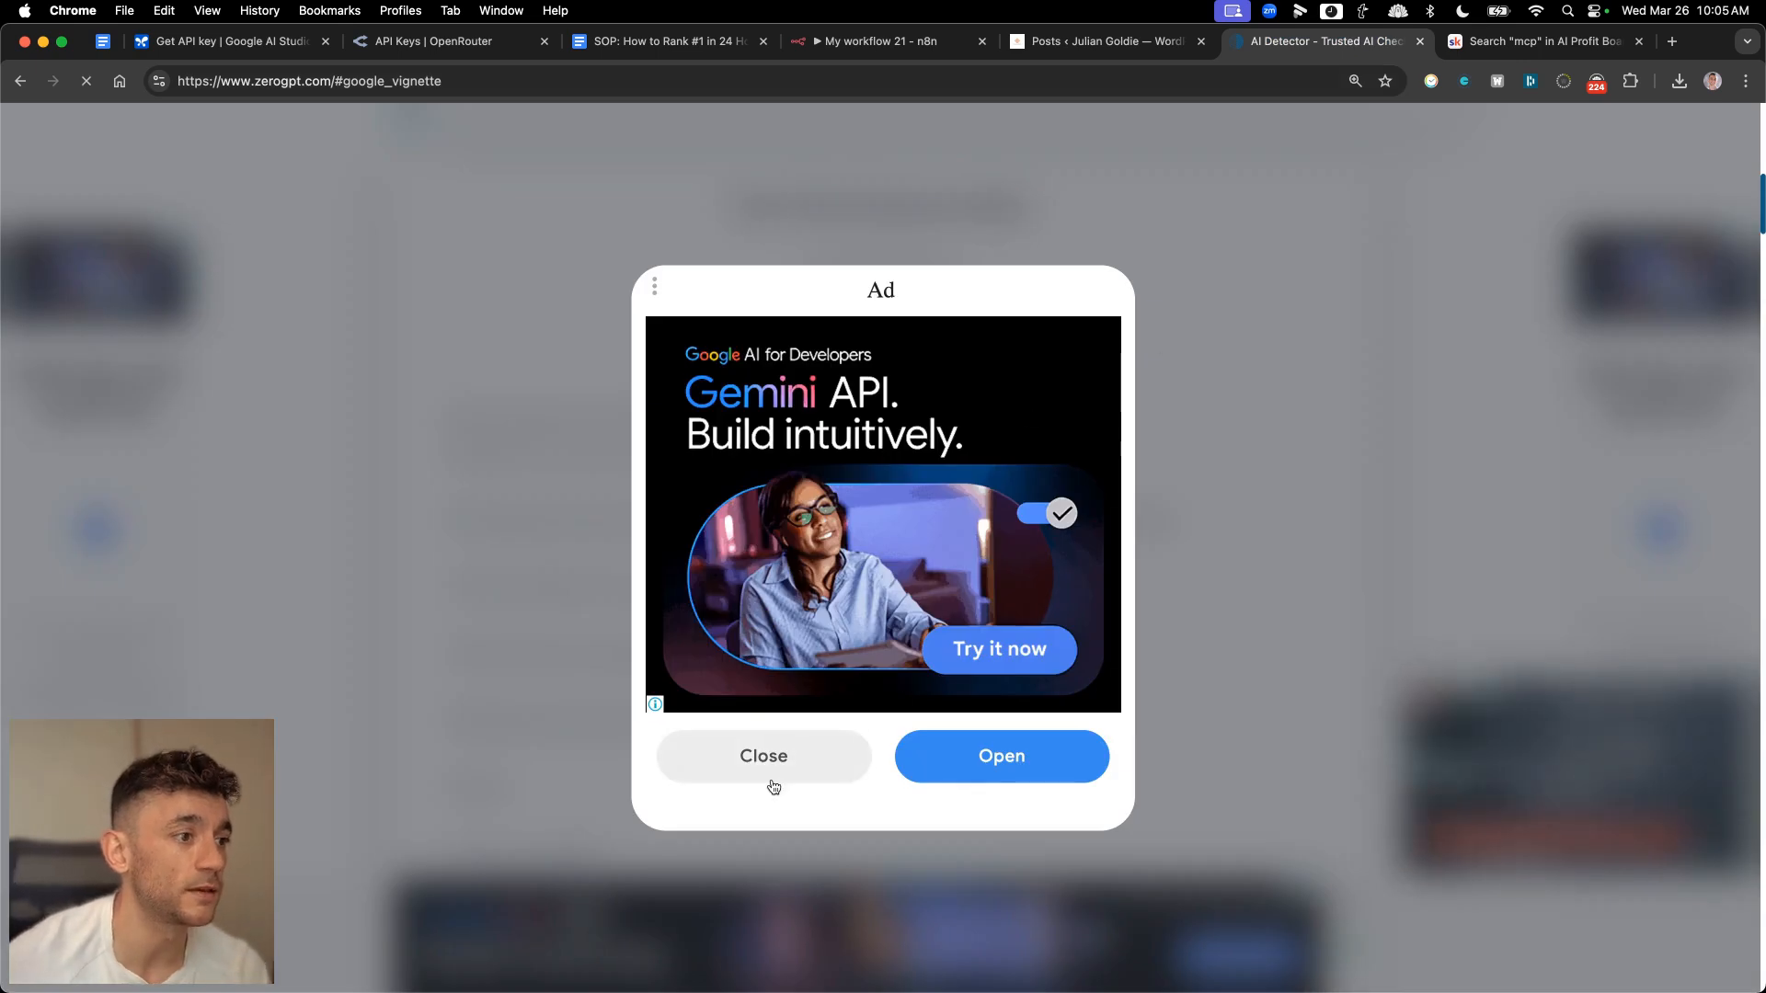
pyautogui.click(768, 782)
pyautogui.tripleClick(978, 220)
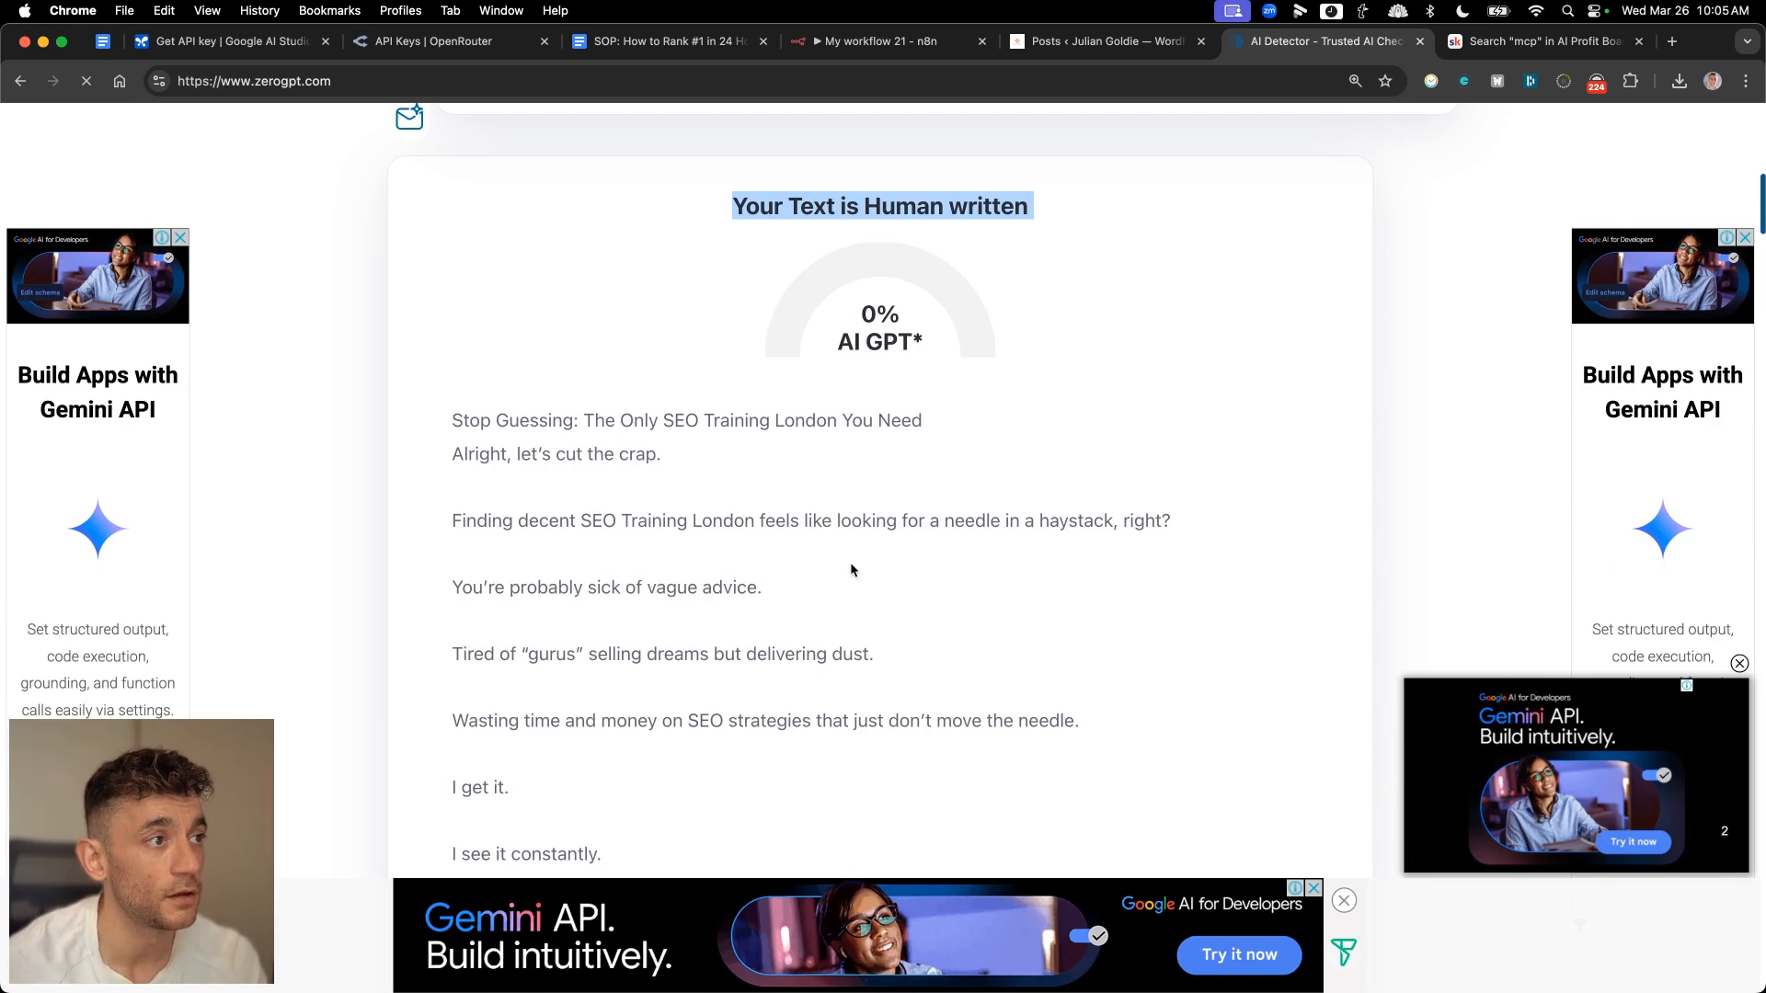
pyautogui.scroll(-1, 850, 570)
pyautogui.moveTo(814, 231); pyautogui.dragTo(916, 323)
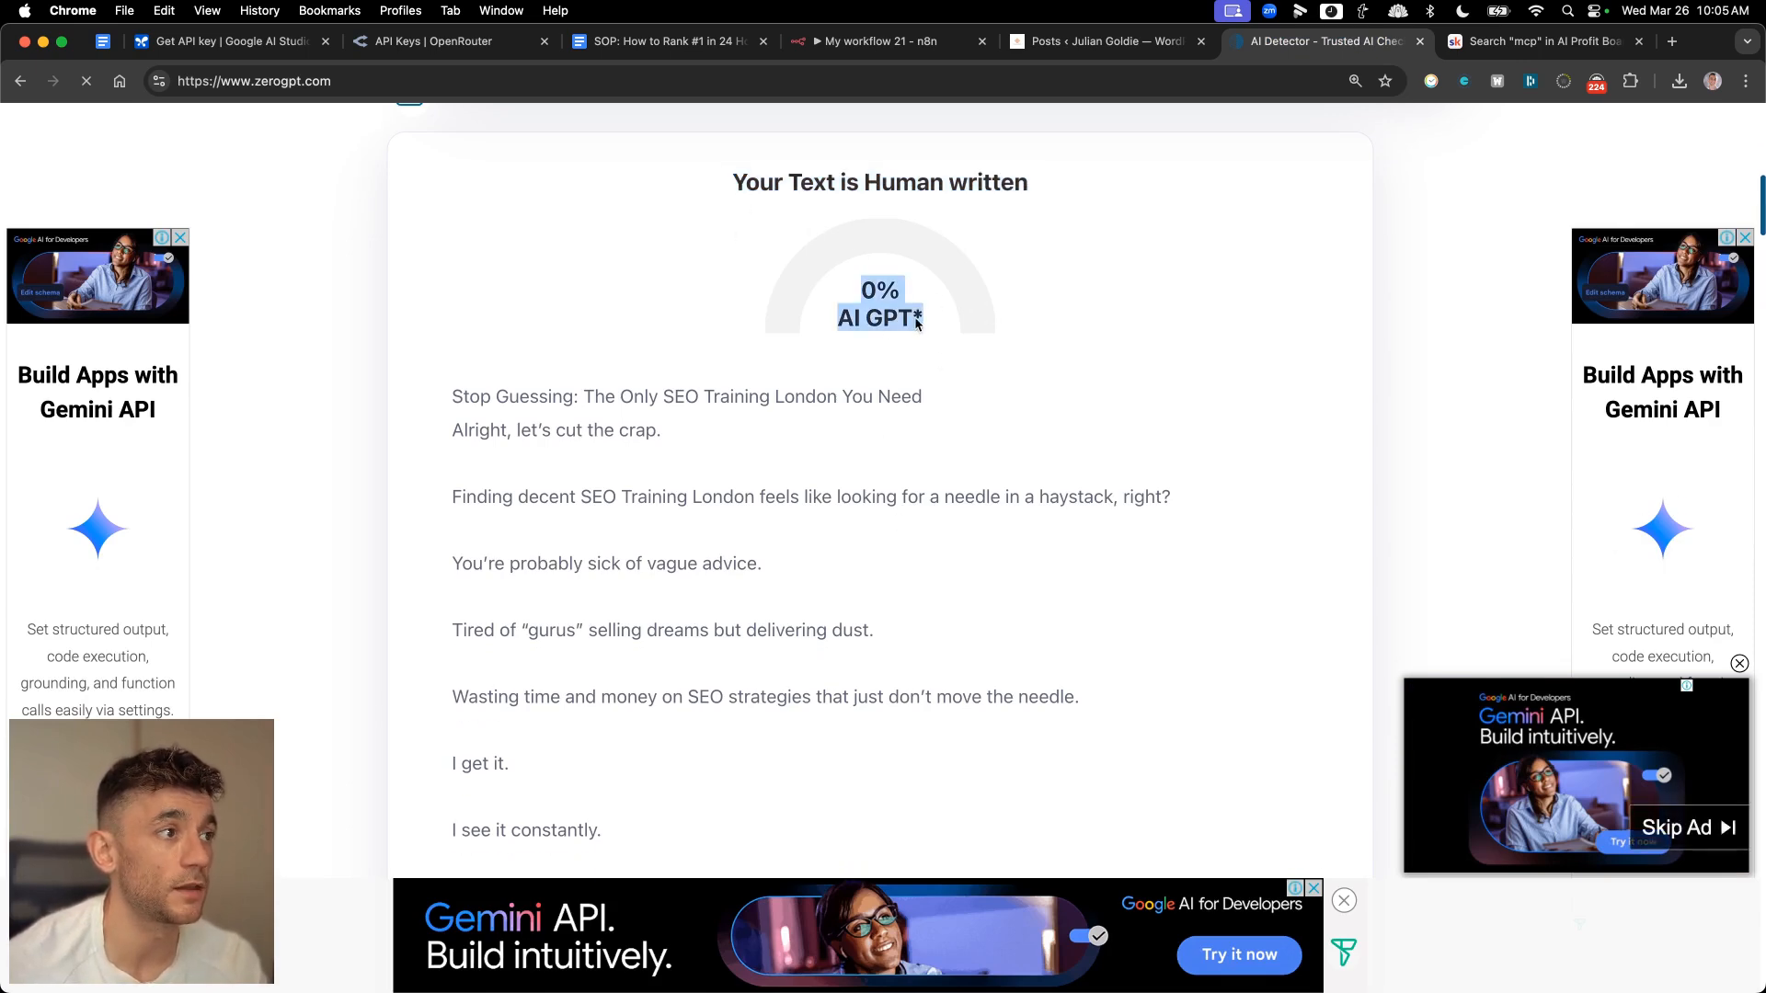
pyautogui.scroll(-8, 786, 499)
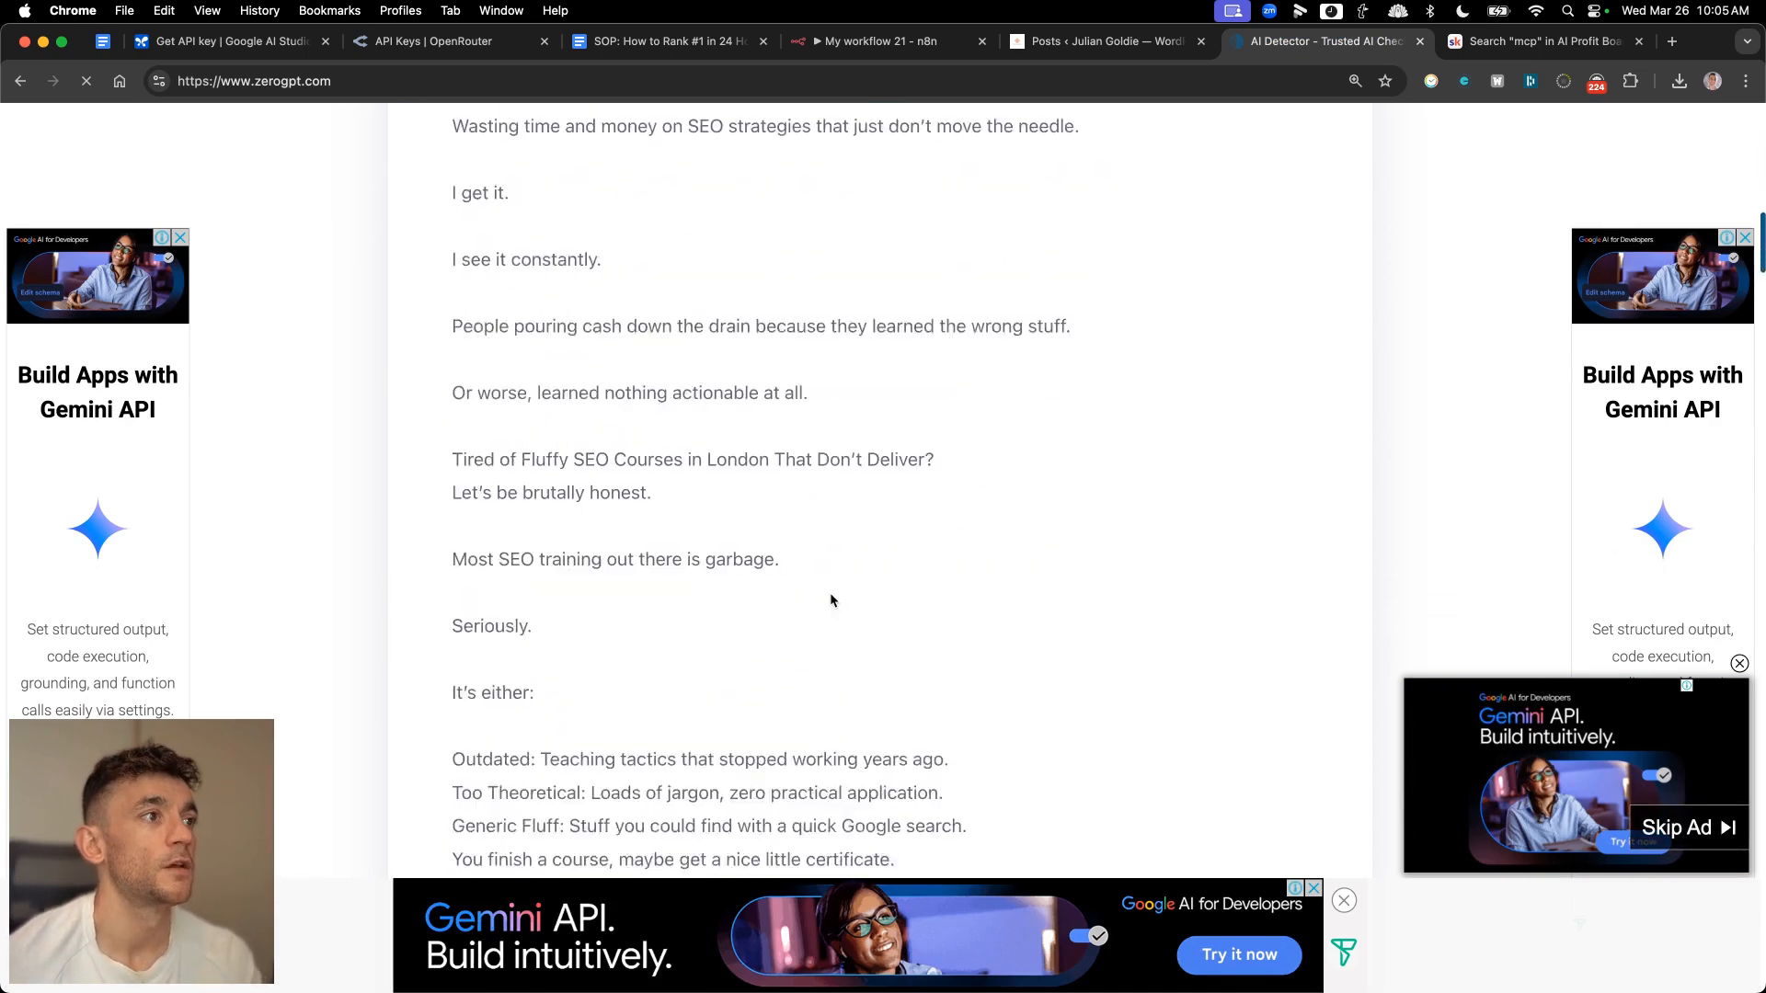
pyautogui.scroll(-9, 736, 598)
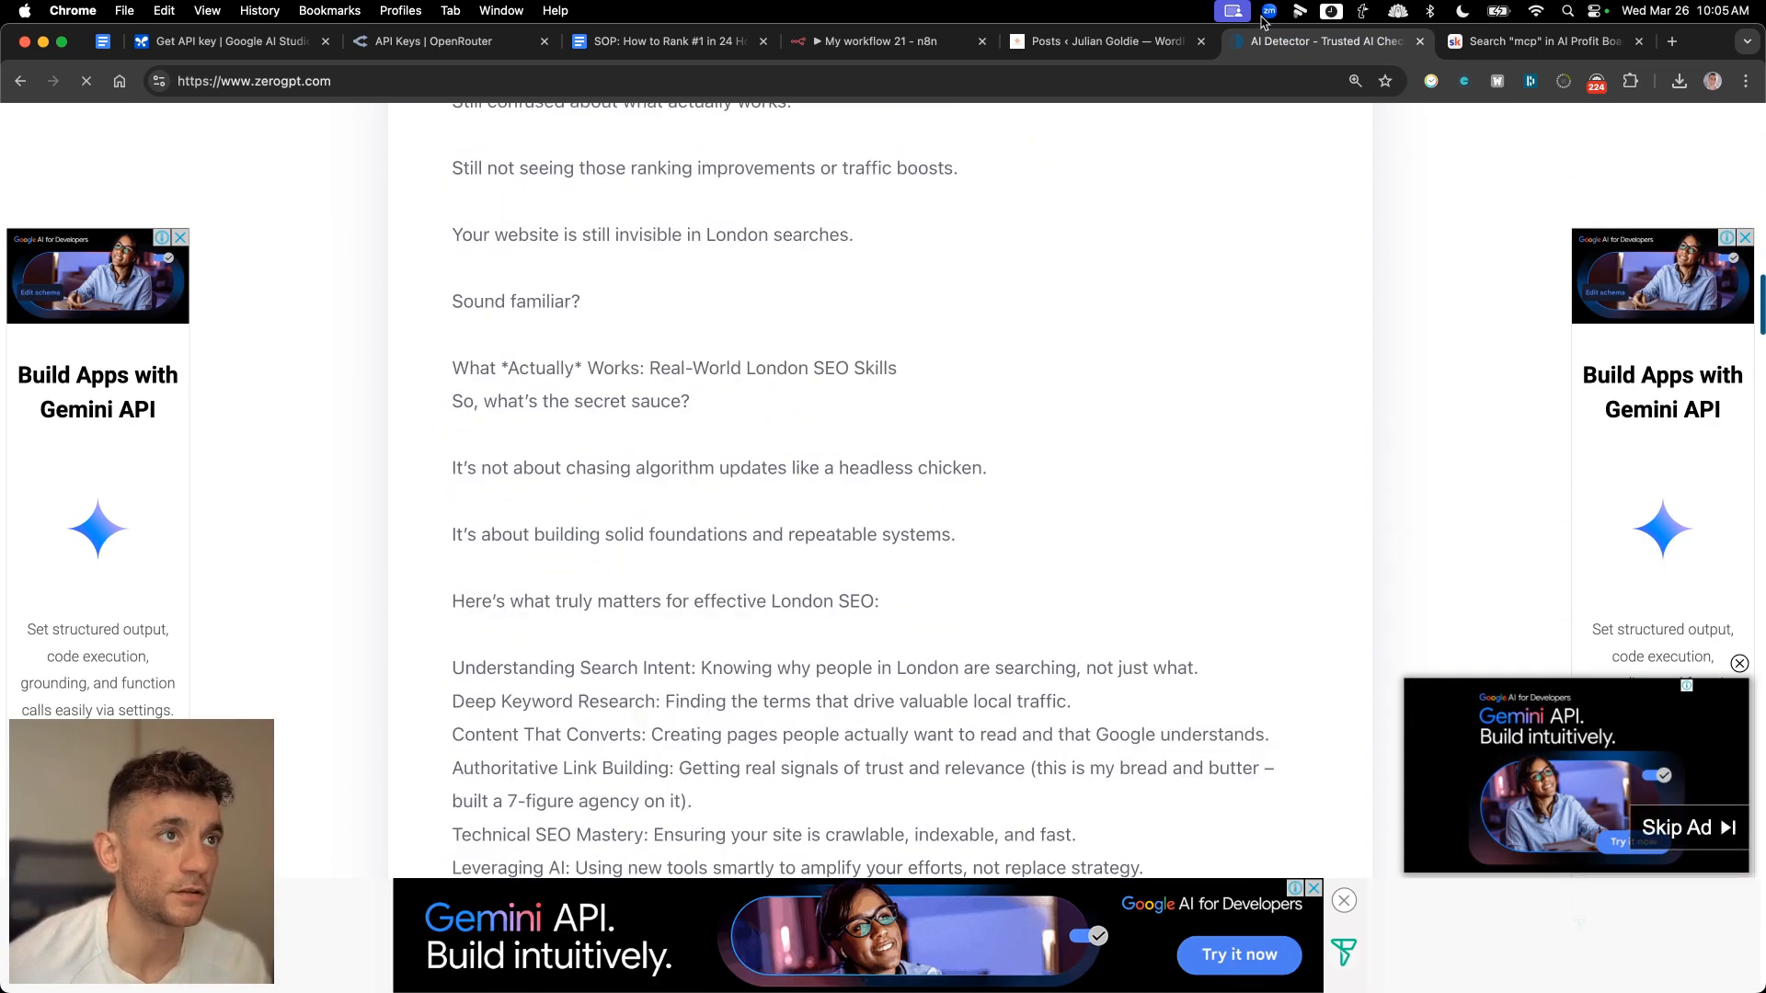
# - Close the ZeroGPT, "mcp" community search and WordPress Posts tabs, and view My workflow 21's options for downloading and importing workflows
pyautogui.press('super+w')
pyautogui.press('super+w')
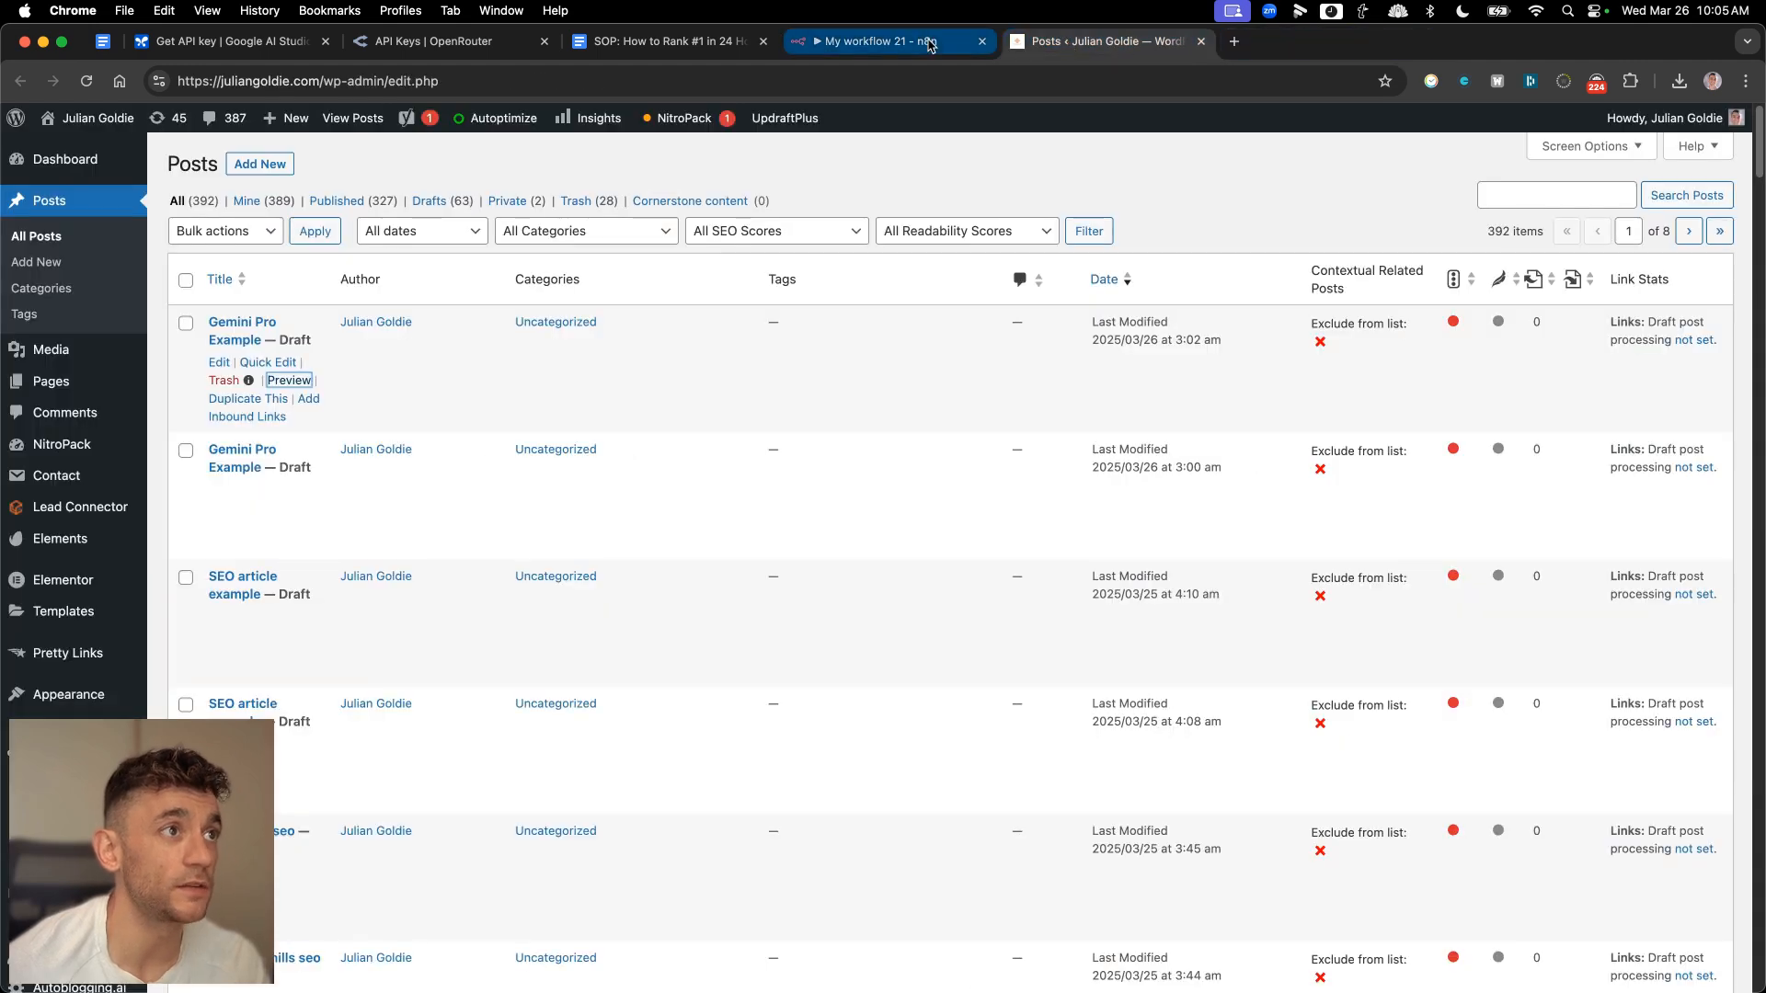
pyautogui.press('super+w')
pyautogui.click(1580, 135)
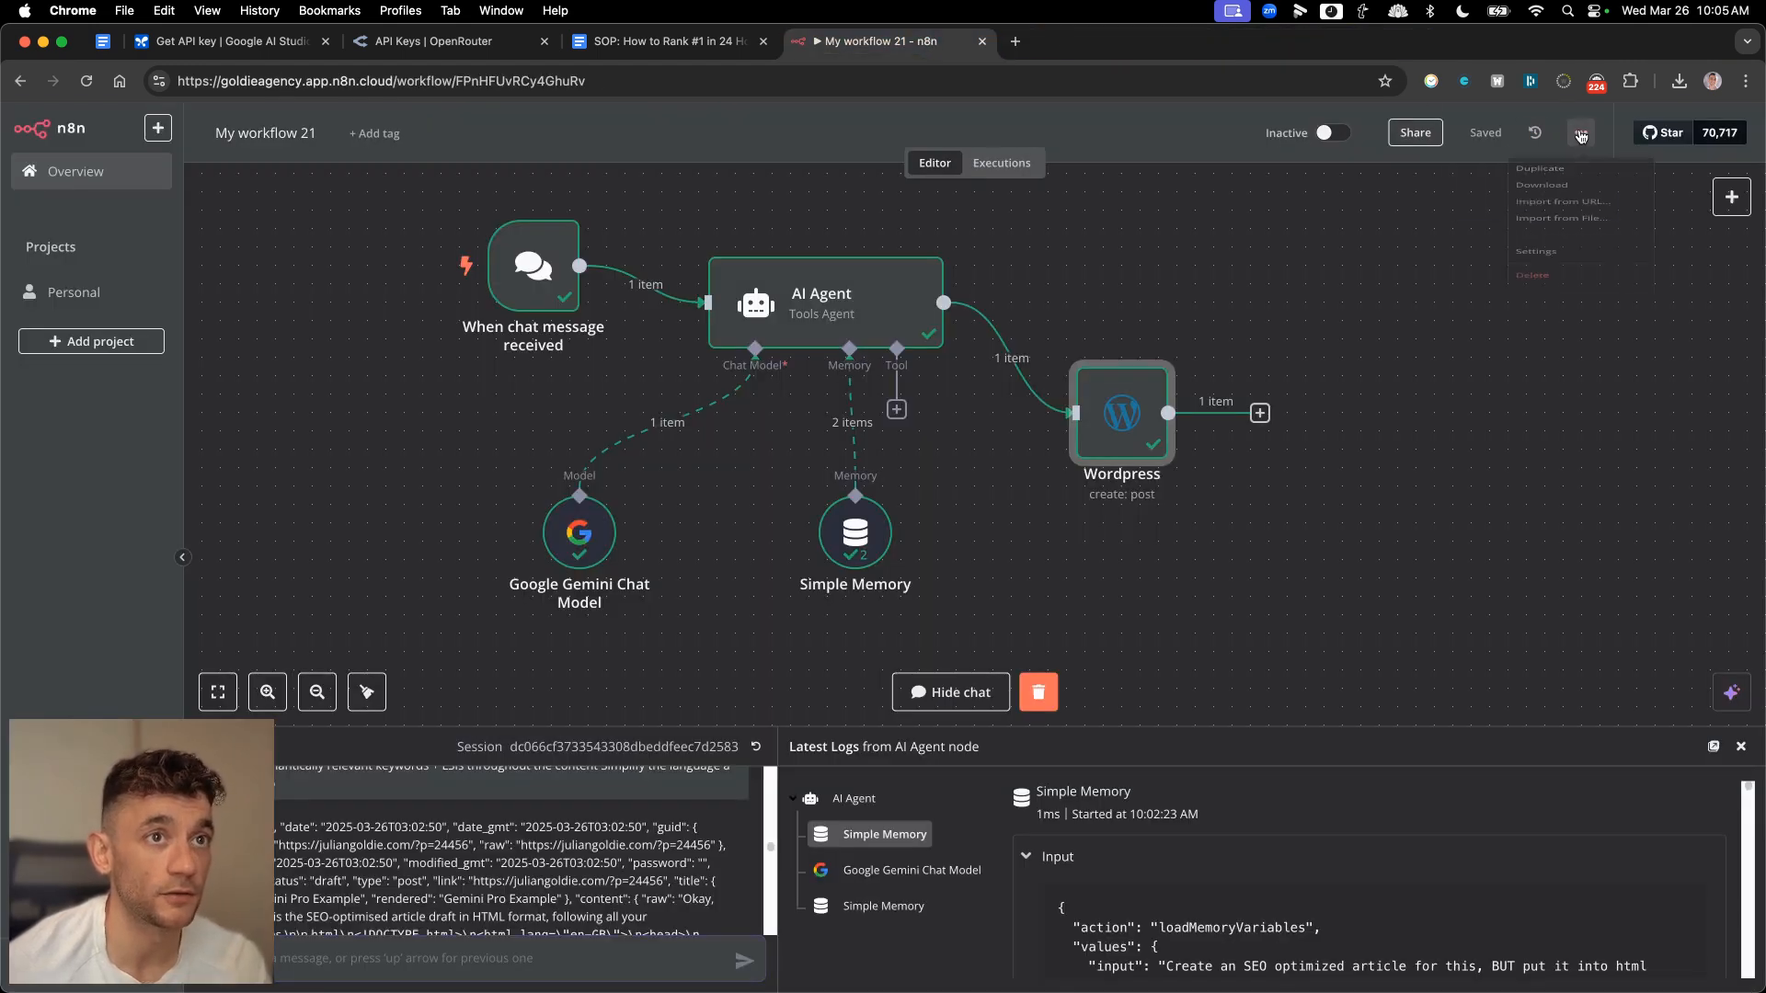
pyautogui.click(1580, 135)
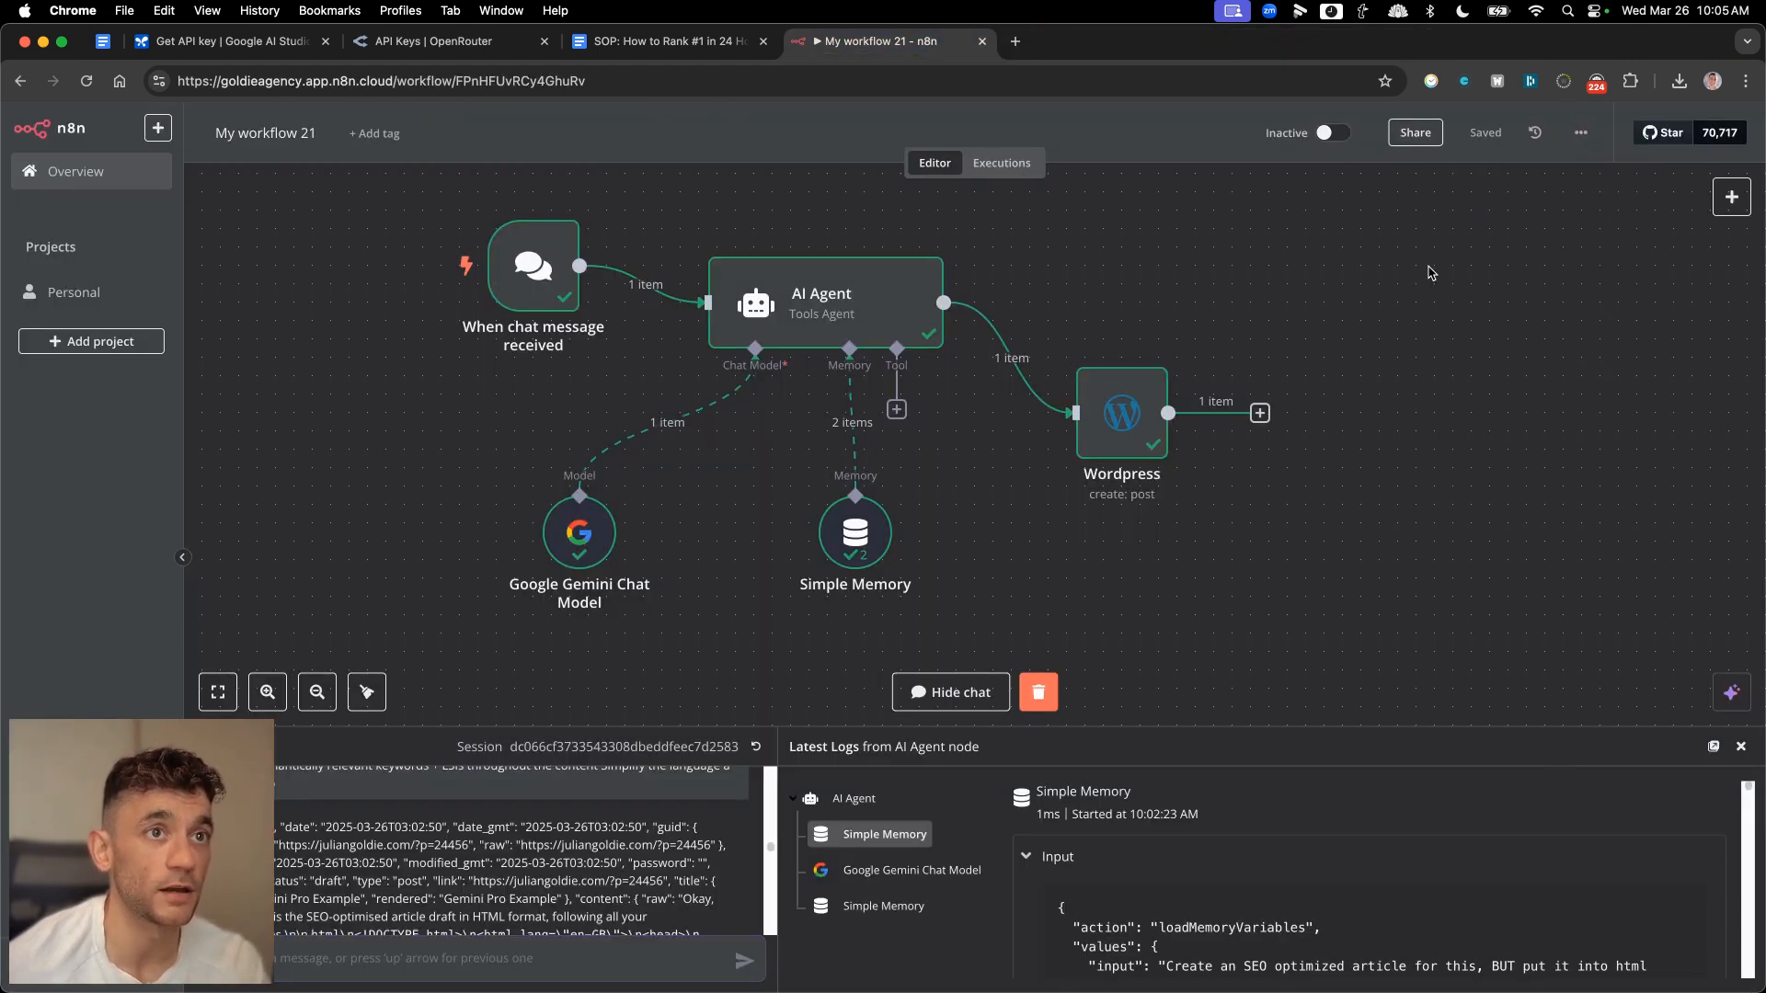
pyautogui.click(1580, 135)
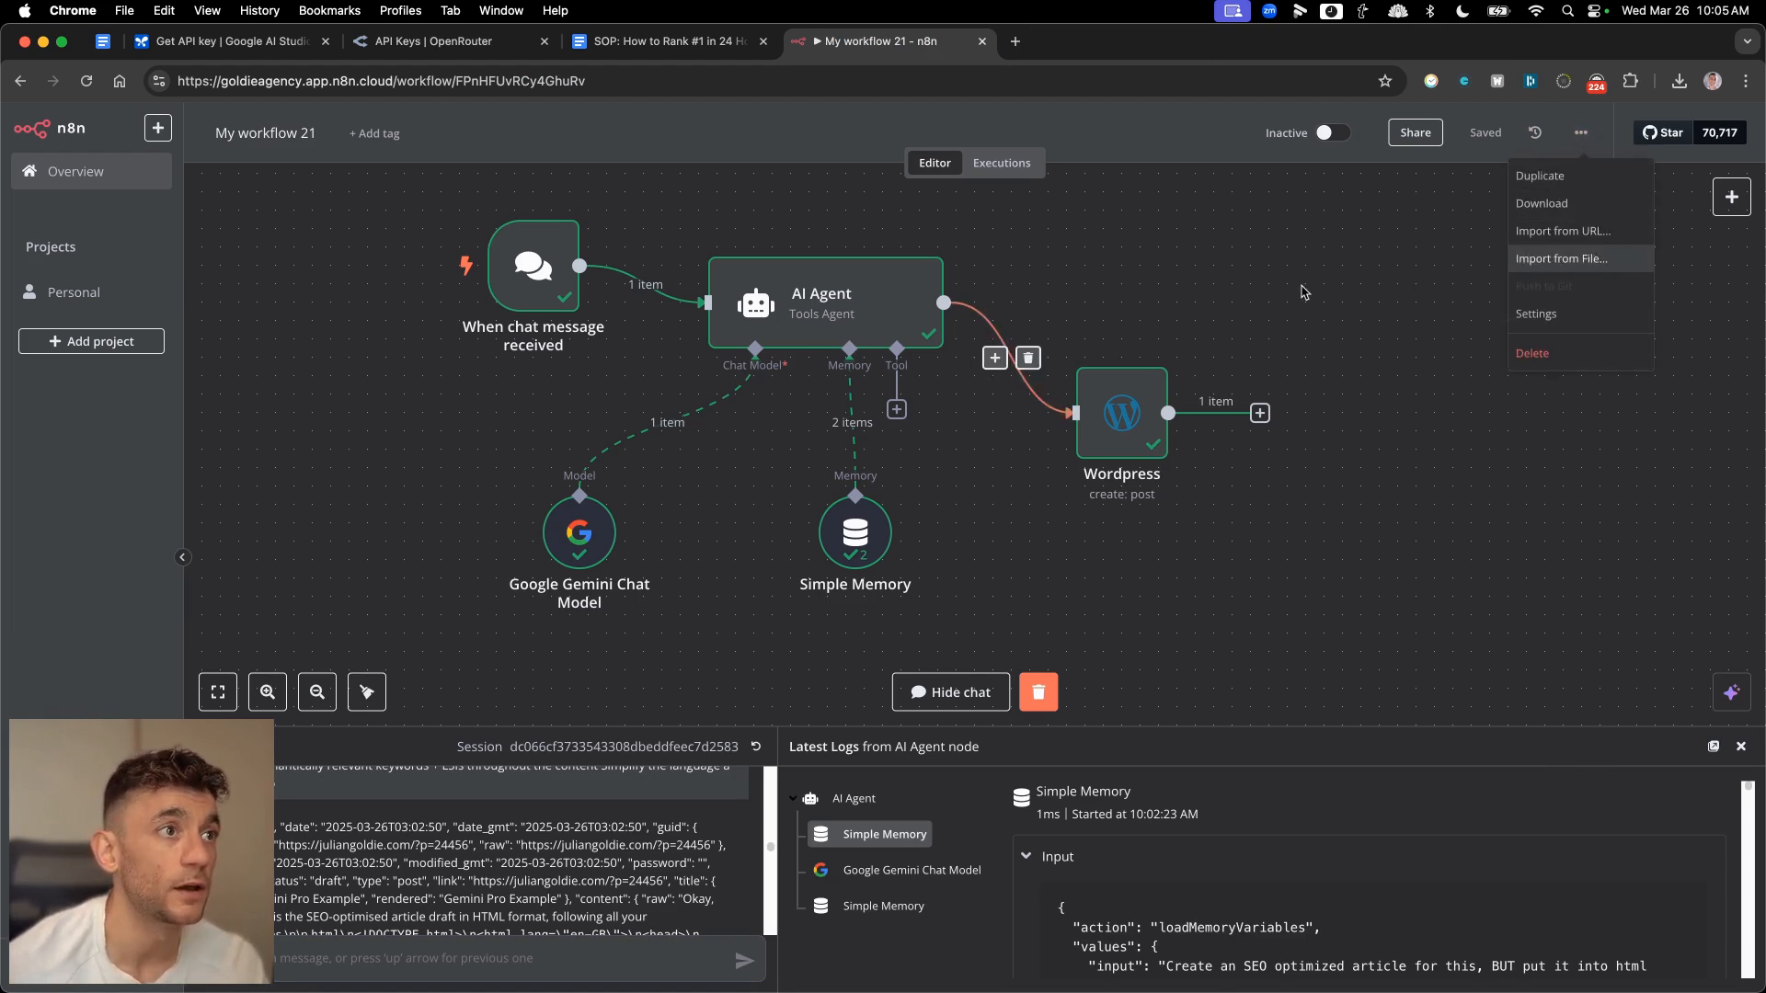
# - Create a new blank workflow from the n8n overview, leaving its first step unset
pyautogui.click(80, 173)
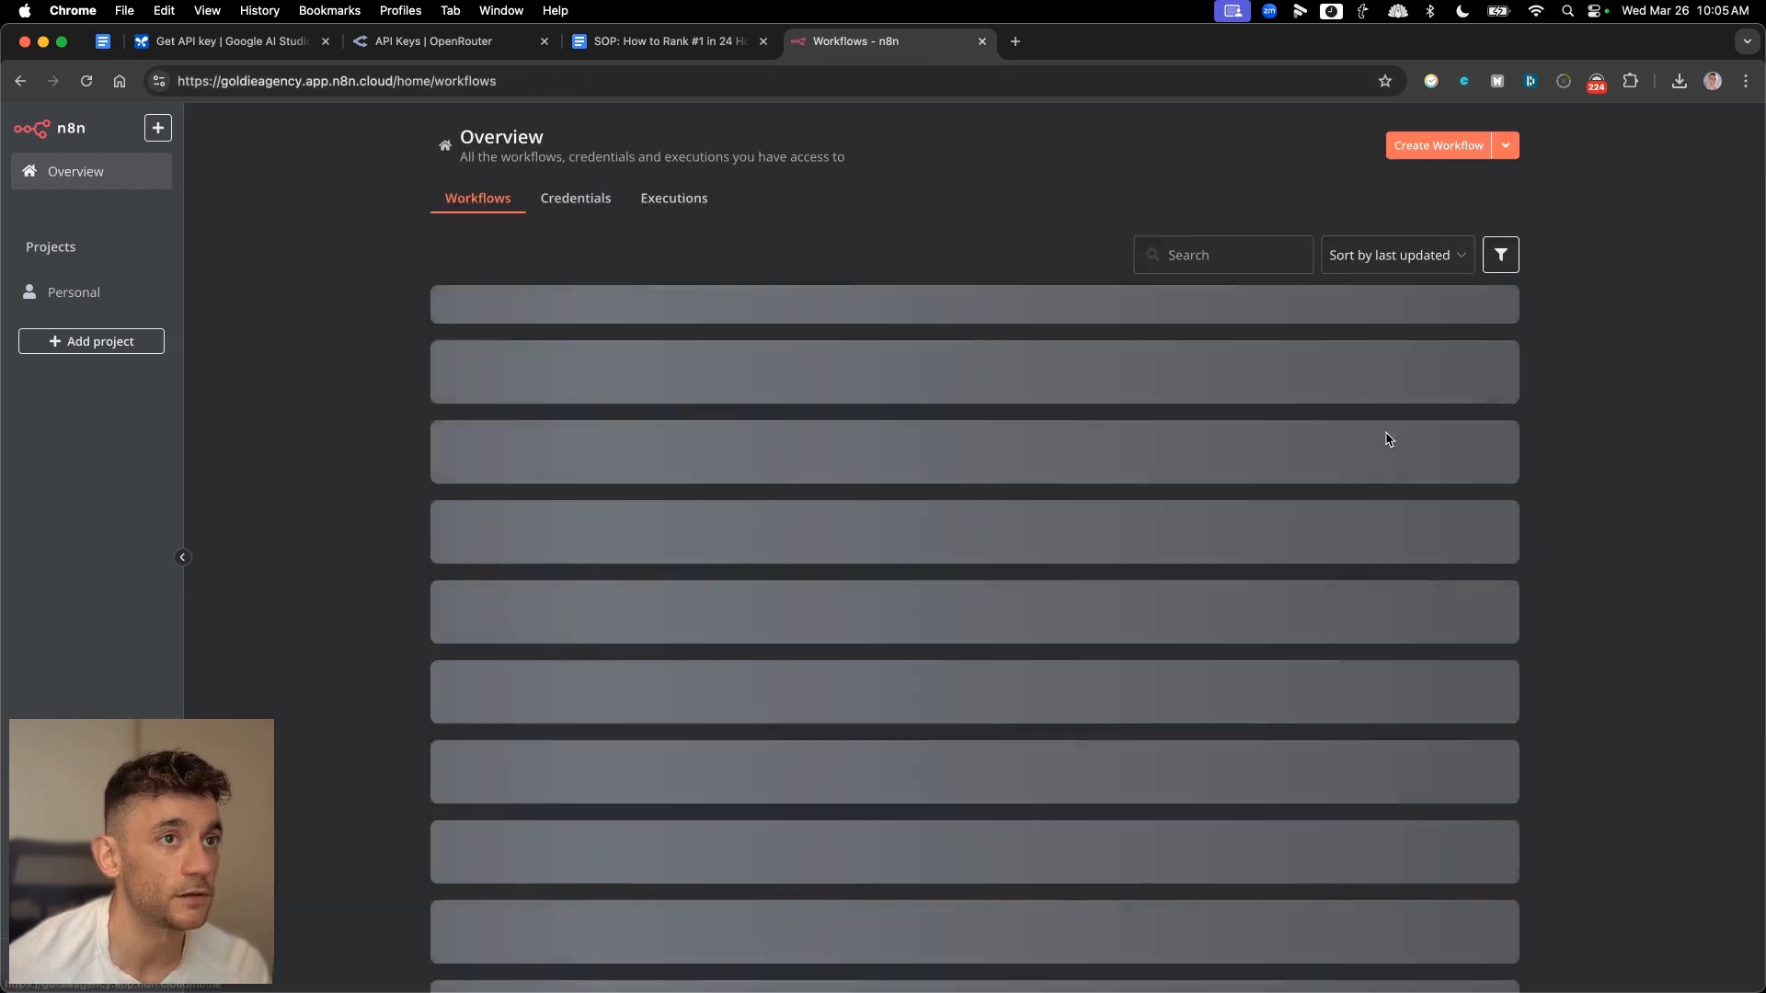
pyautogui.click(1458, 145)
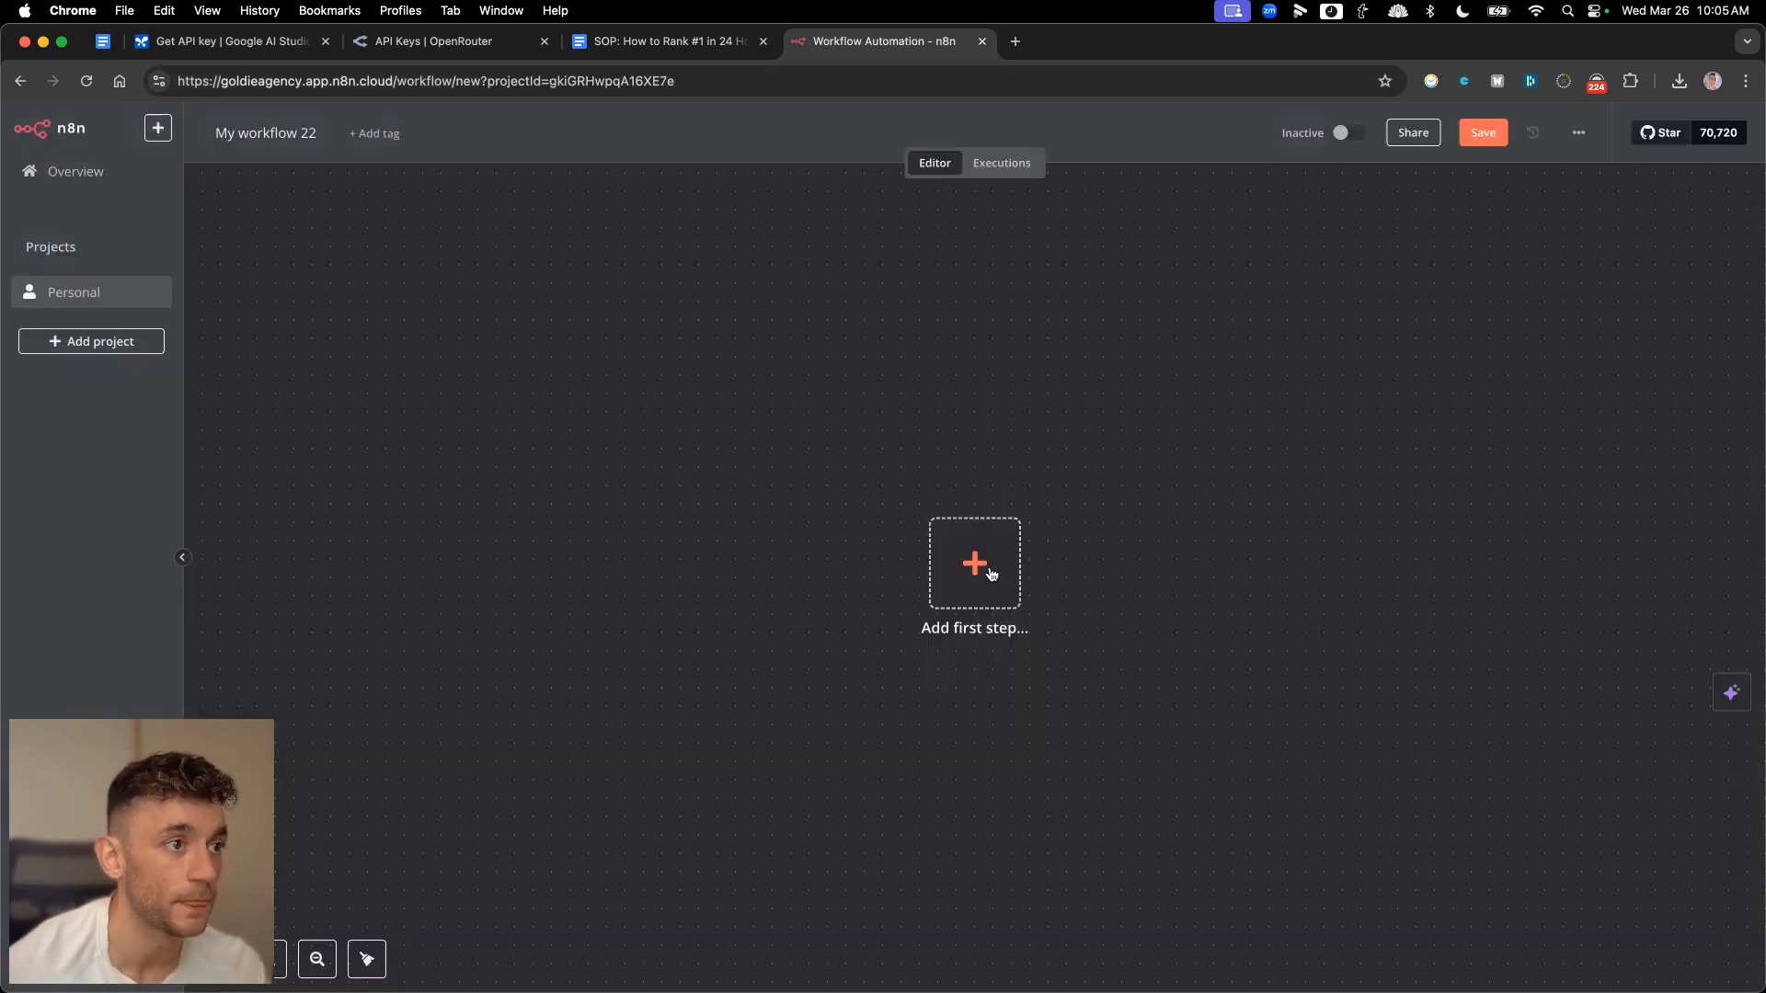
pyautogui.click(990, 574)
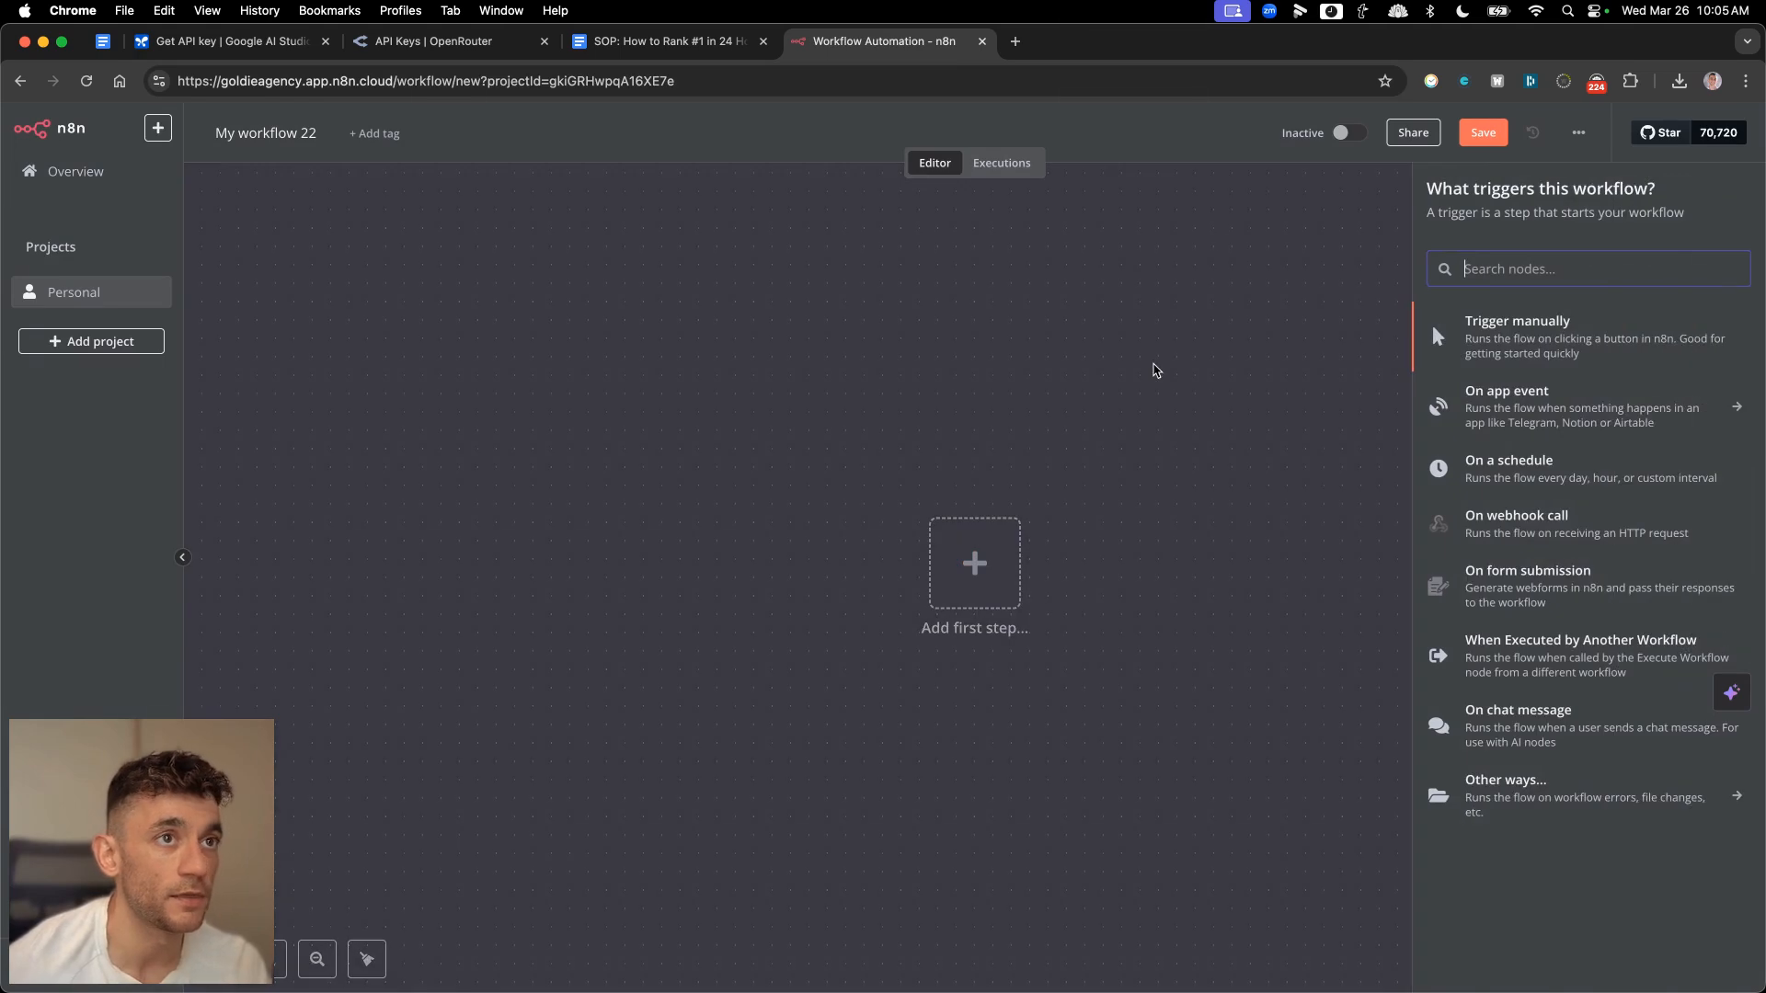
pyautogui.click(1021, 346)
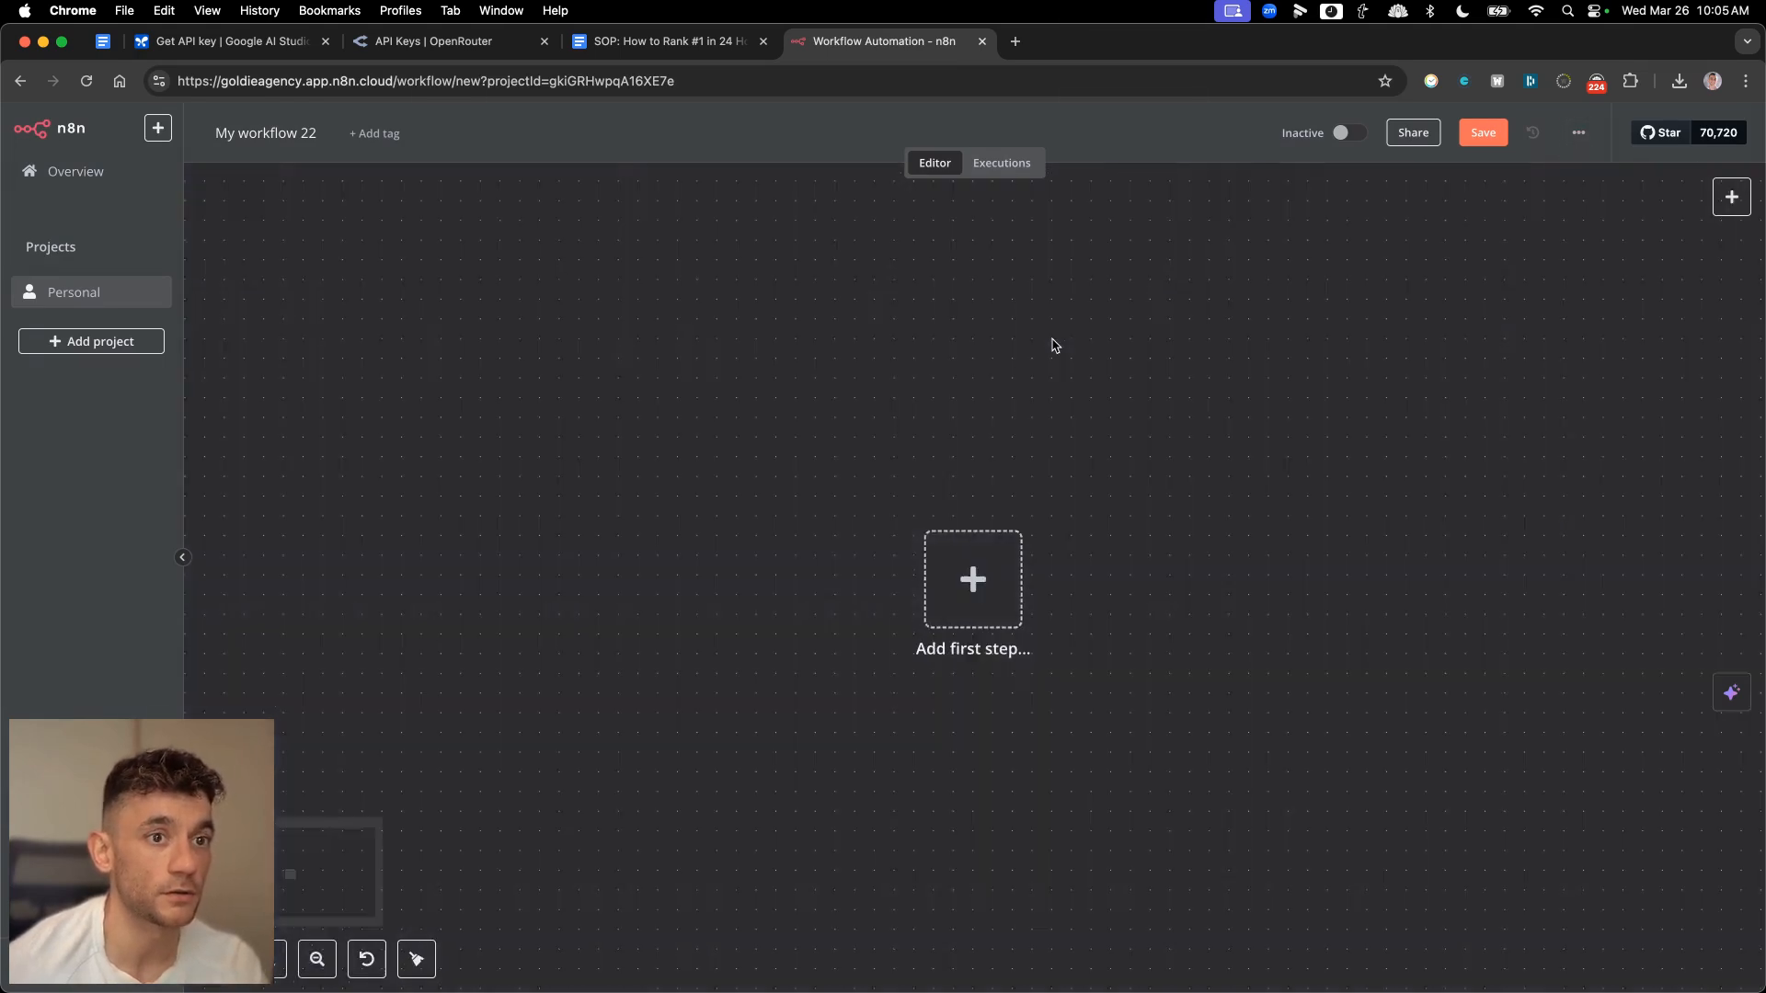
pyautogui.scroll(10, 892, 483)
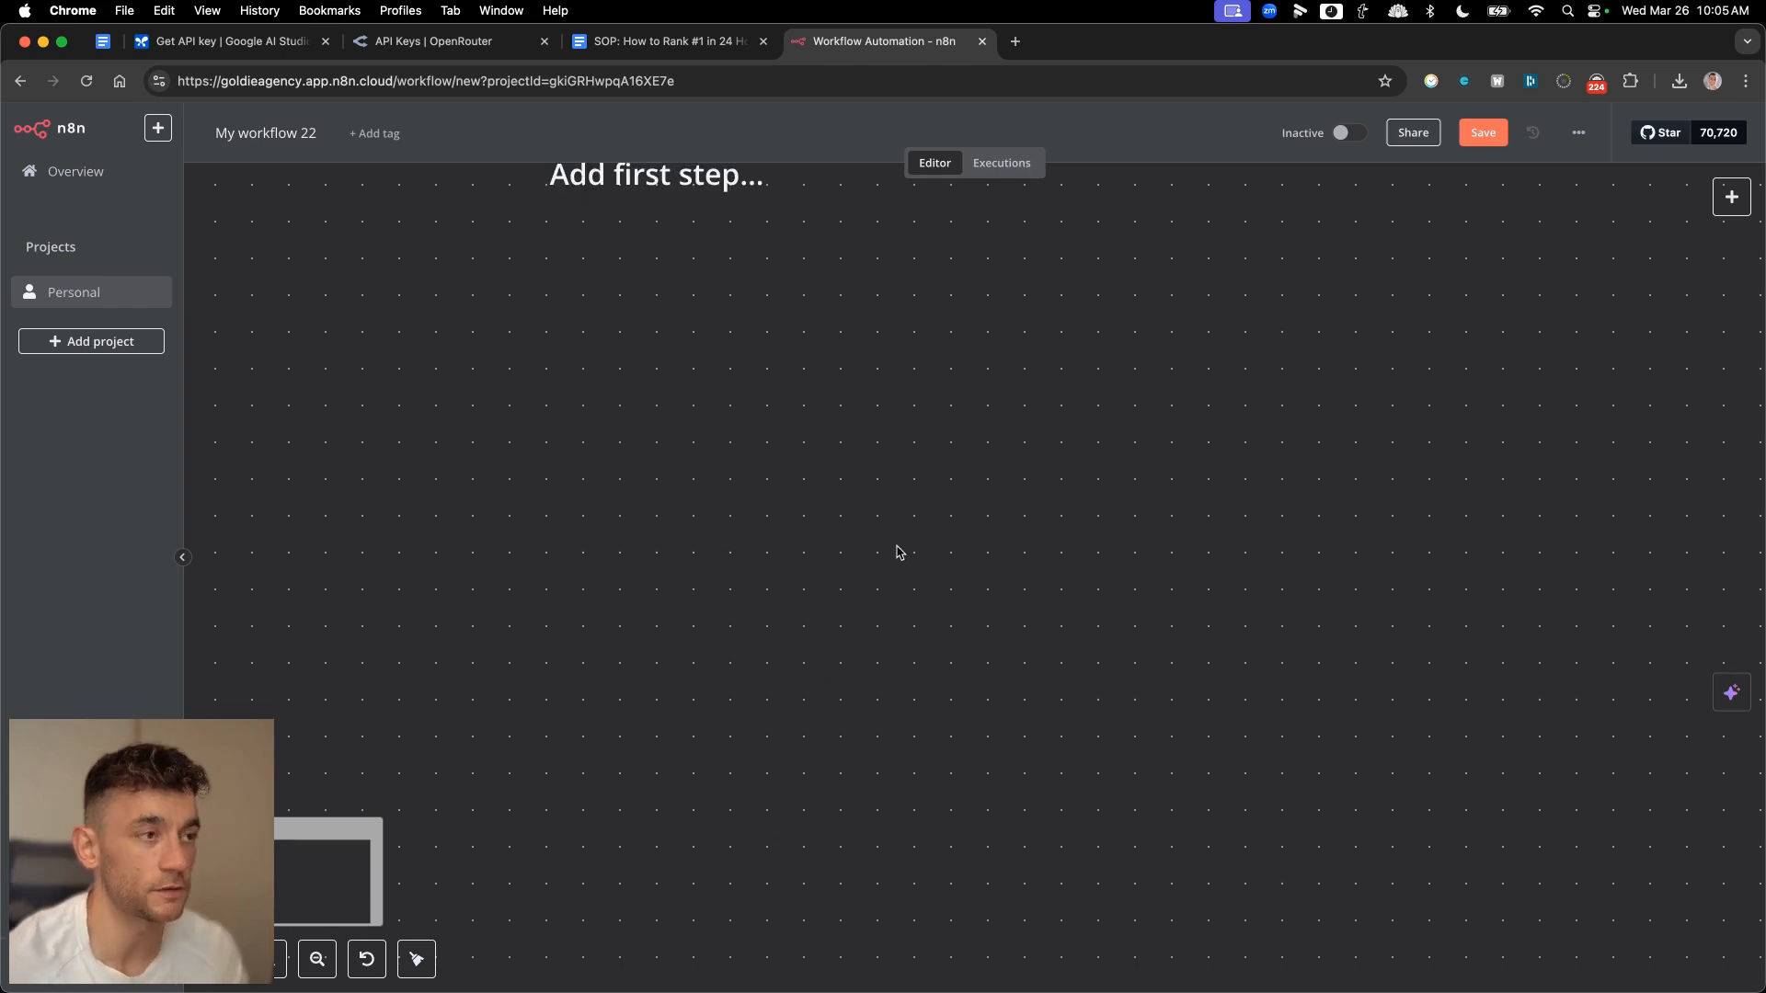
pyautogui.scroll(-10, 897, 554)
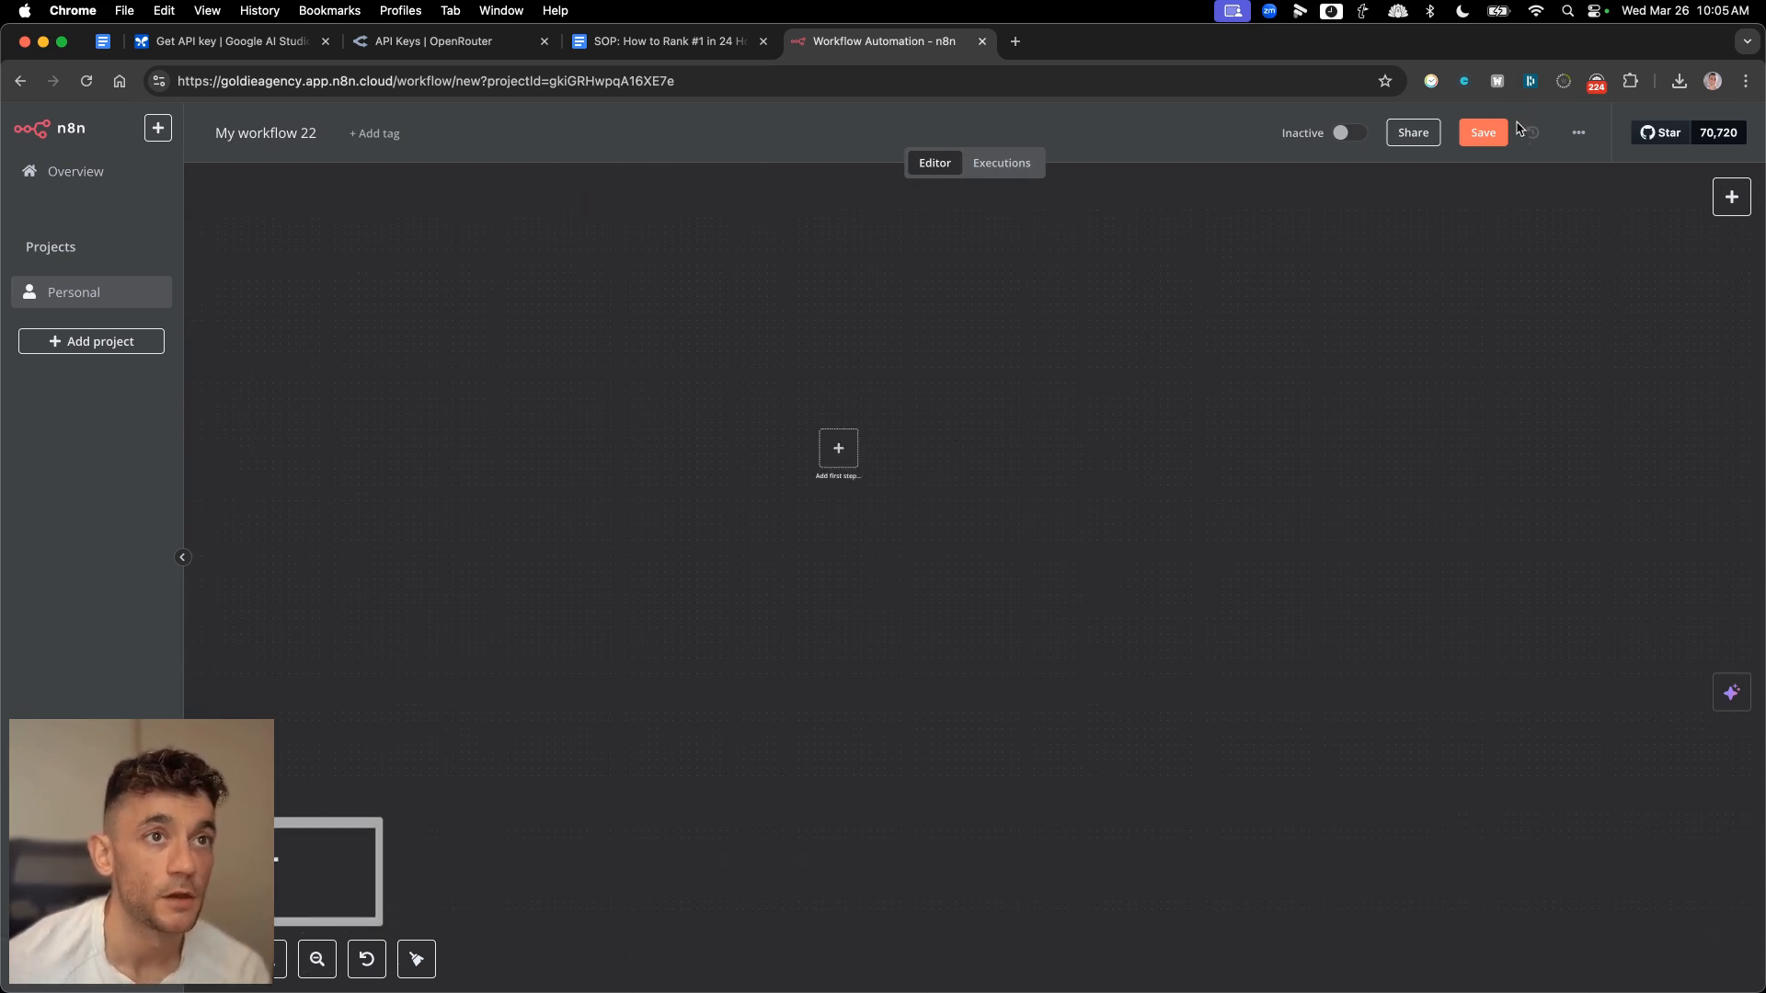
# - Import the exported My_workflow_21.json file into the blank workflow and save it
pyautogui.click(1578, 132)
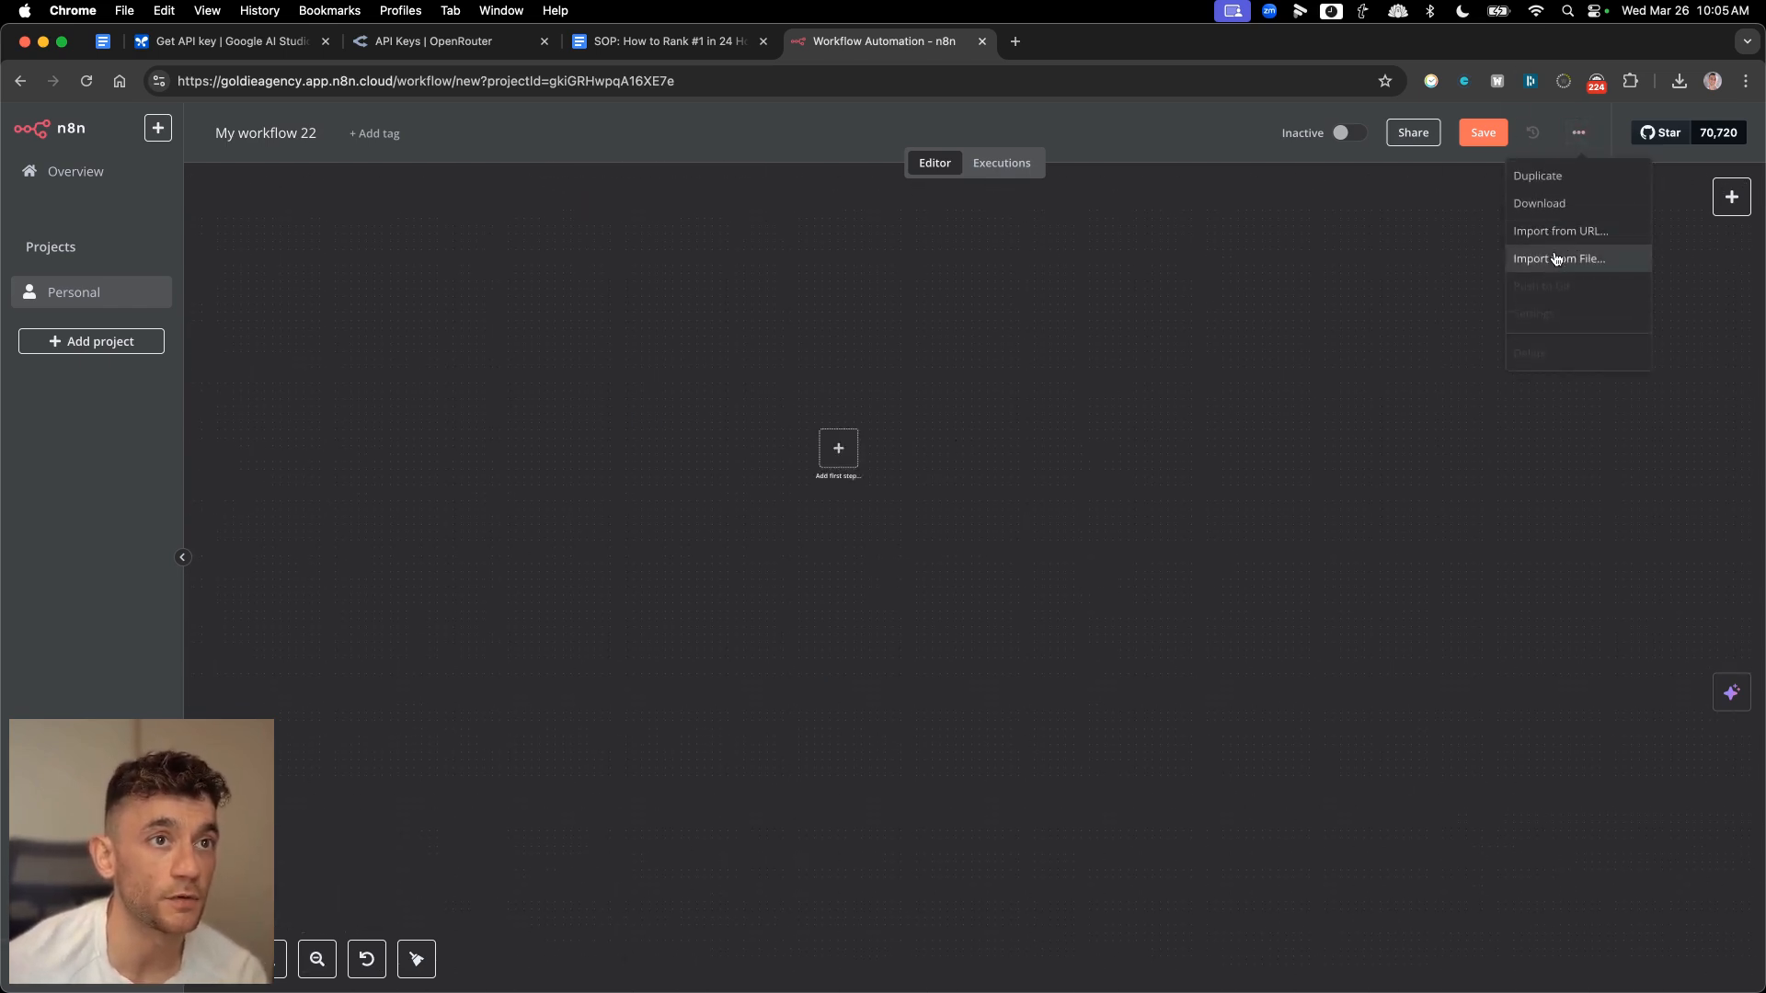
pyautogui.click(1554, 258)
pyautogui.doubleClick(750, 401)
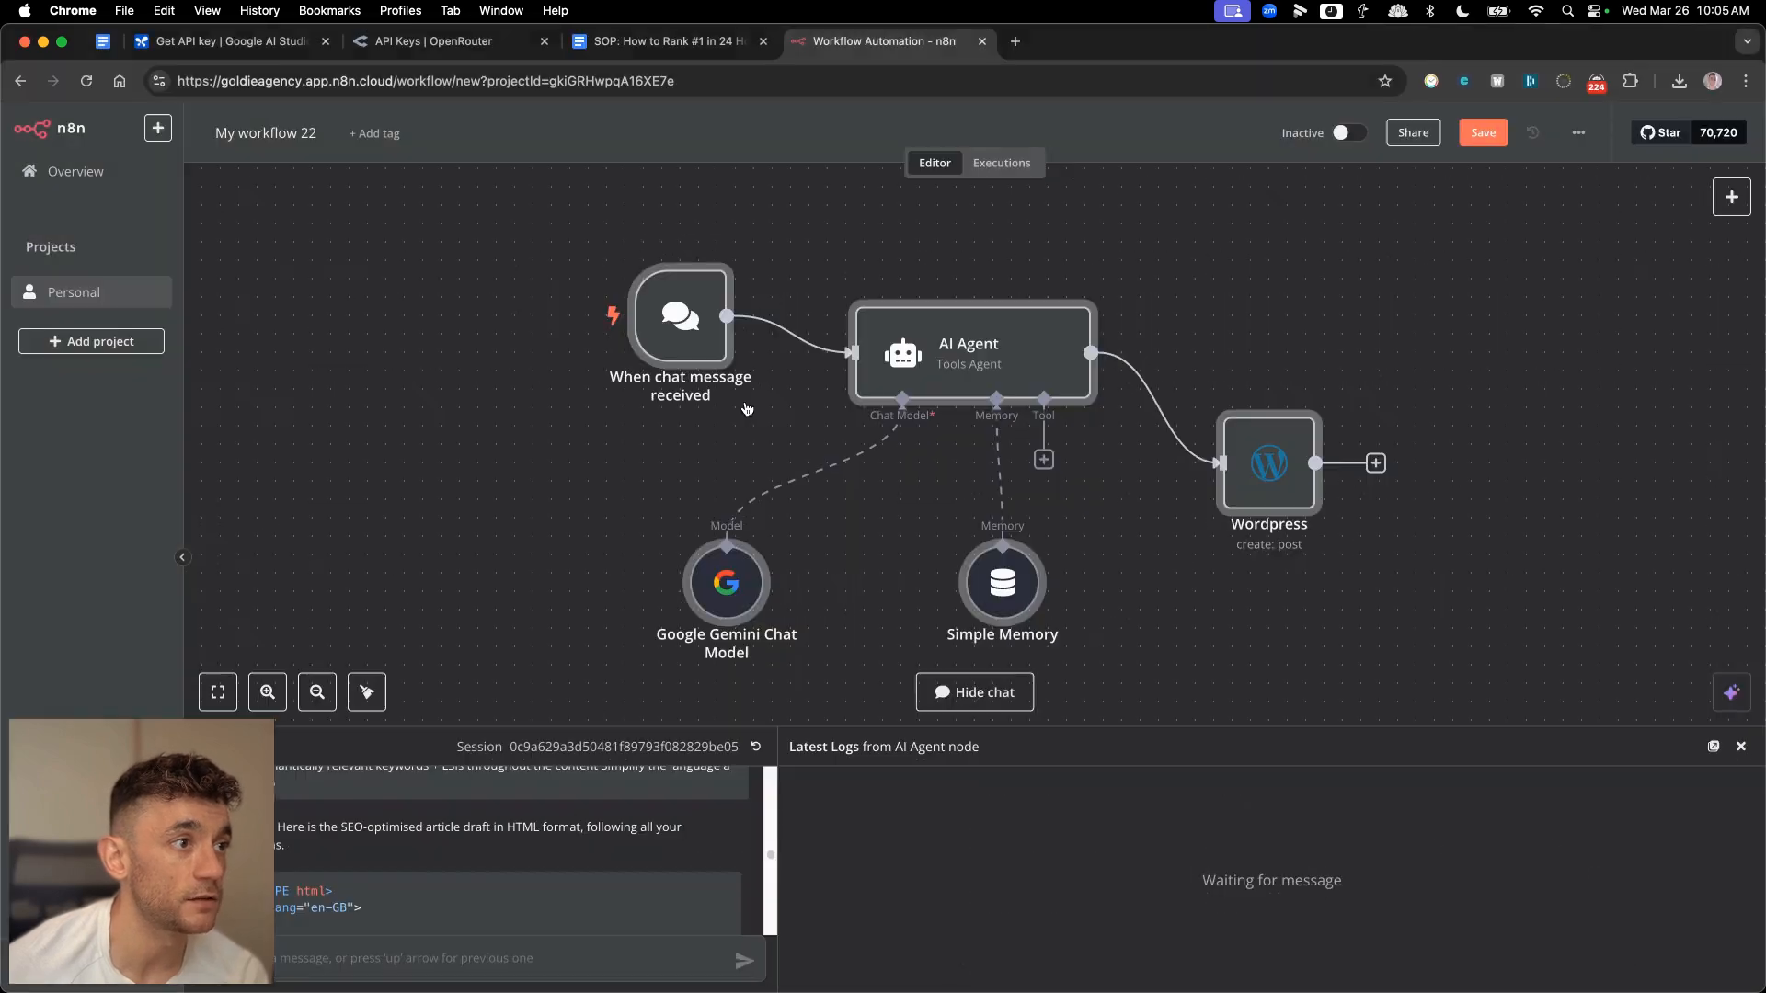
pyautogui.press('super+s')
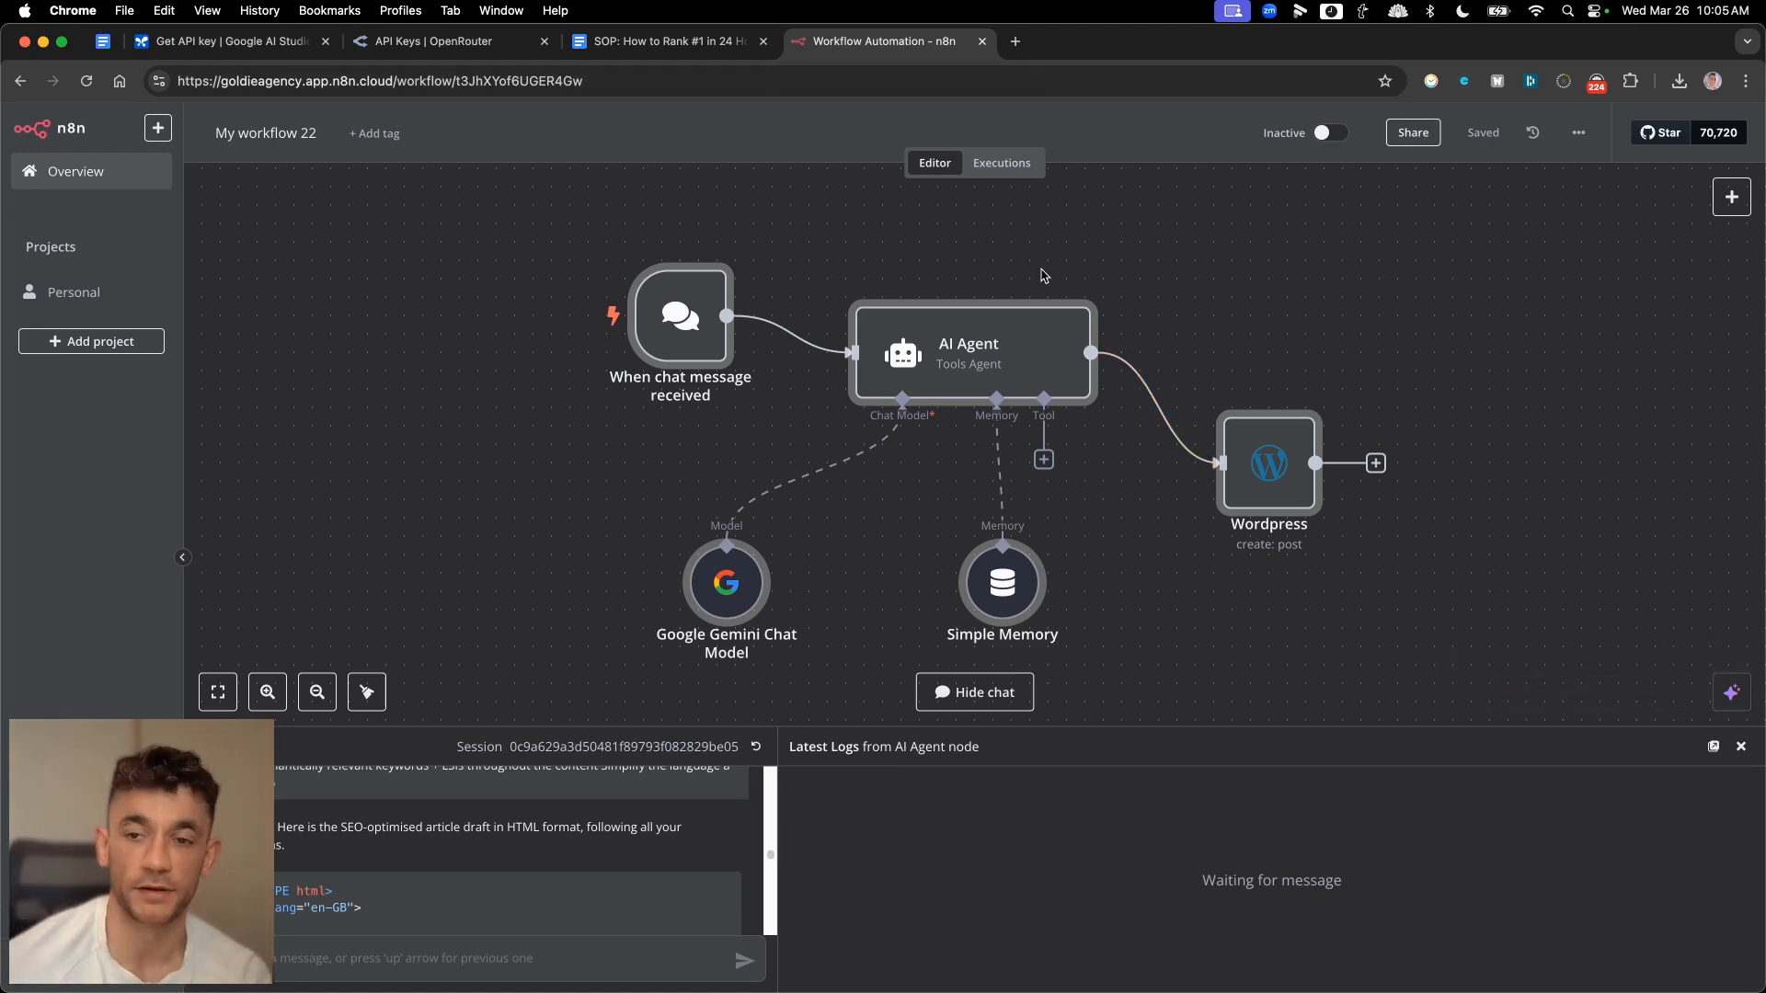
# - View the API key list in Google AI Studio, the imported n8n workflow, and the API key list in OpenRouter
pyautogui.click(207, 42)
pyautogui.scroll(-5, 644, 515)
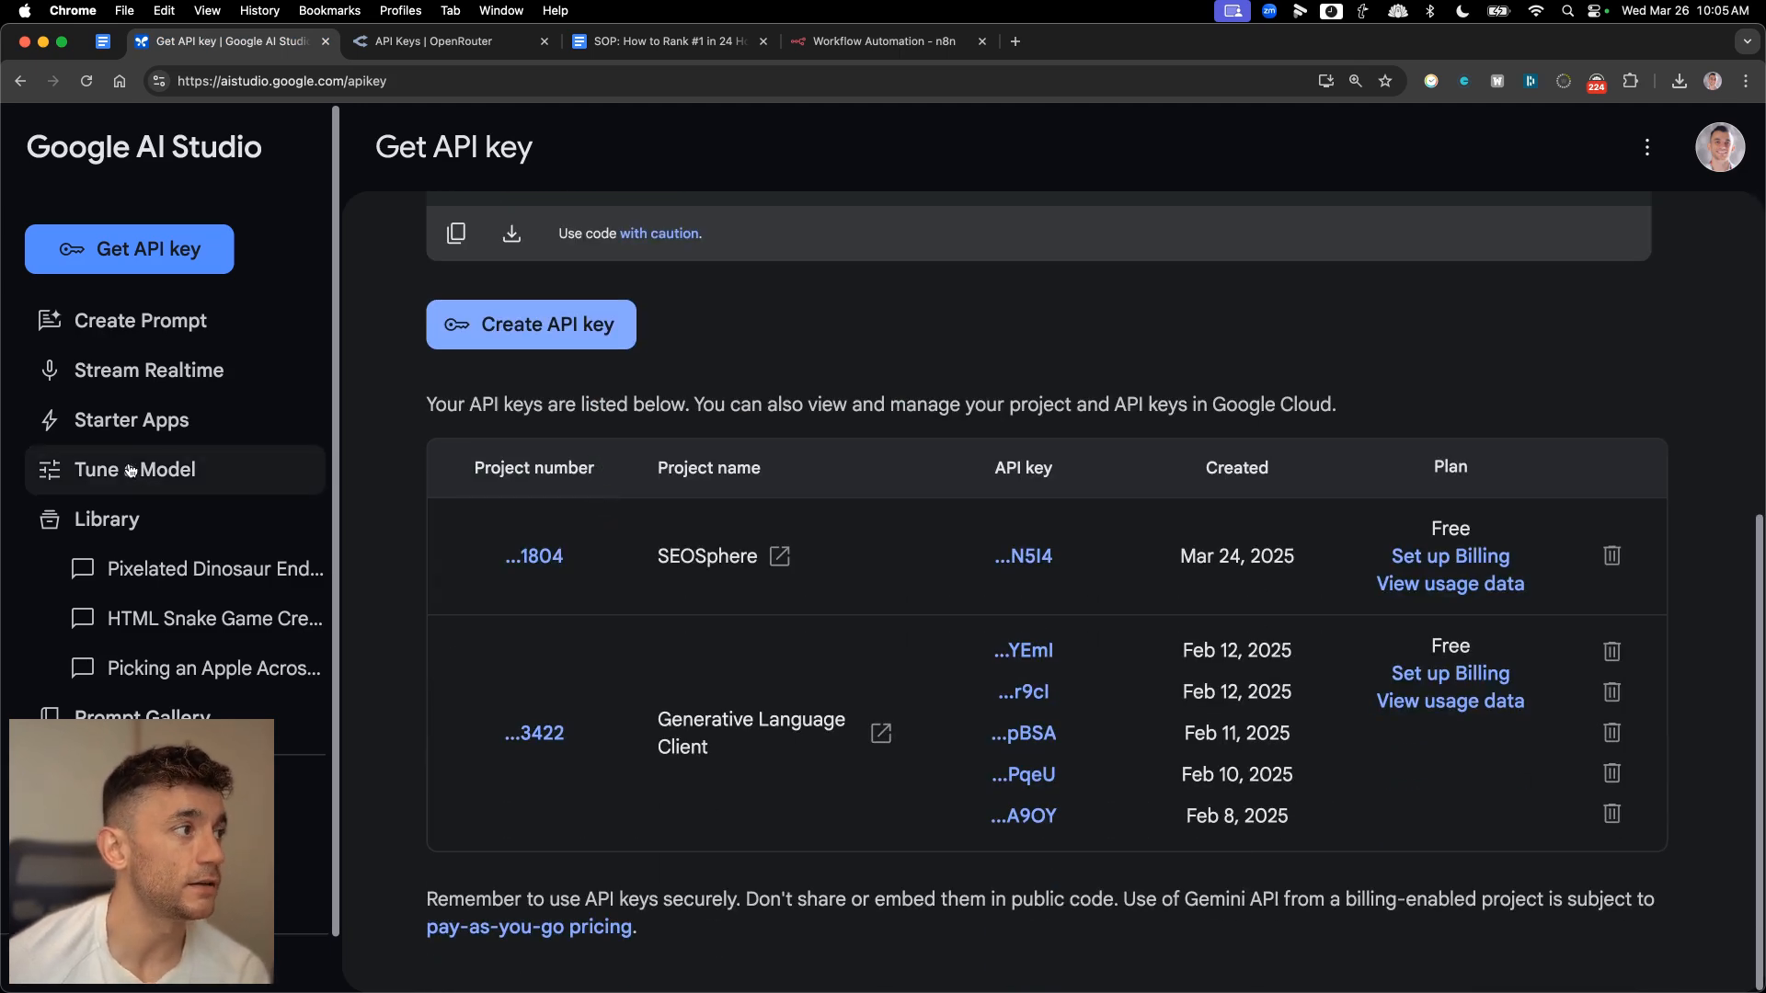
pyautogui.click(920, 42)
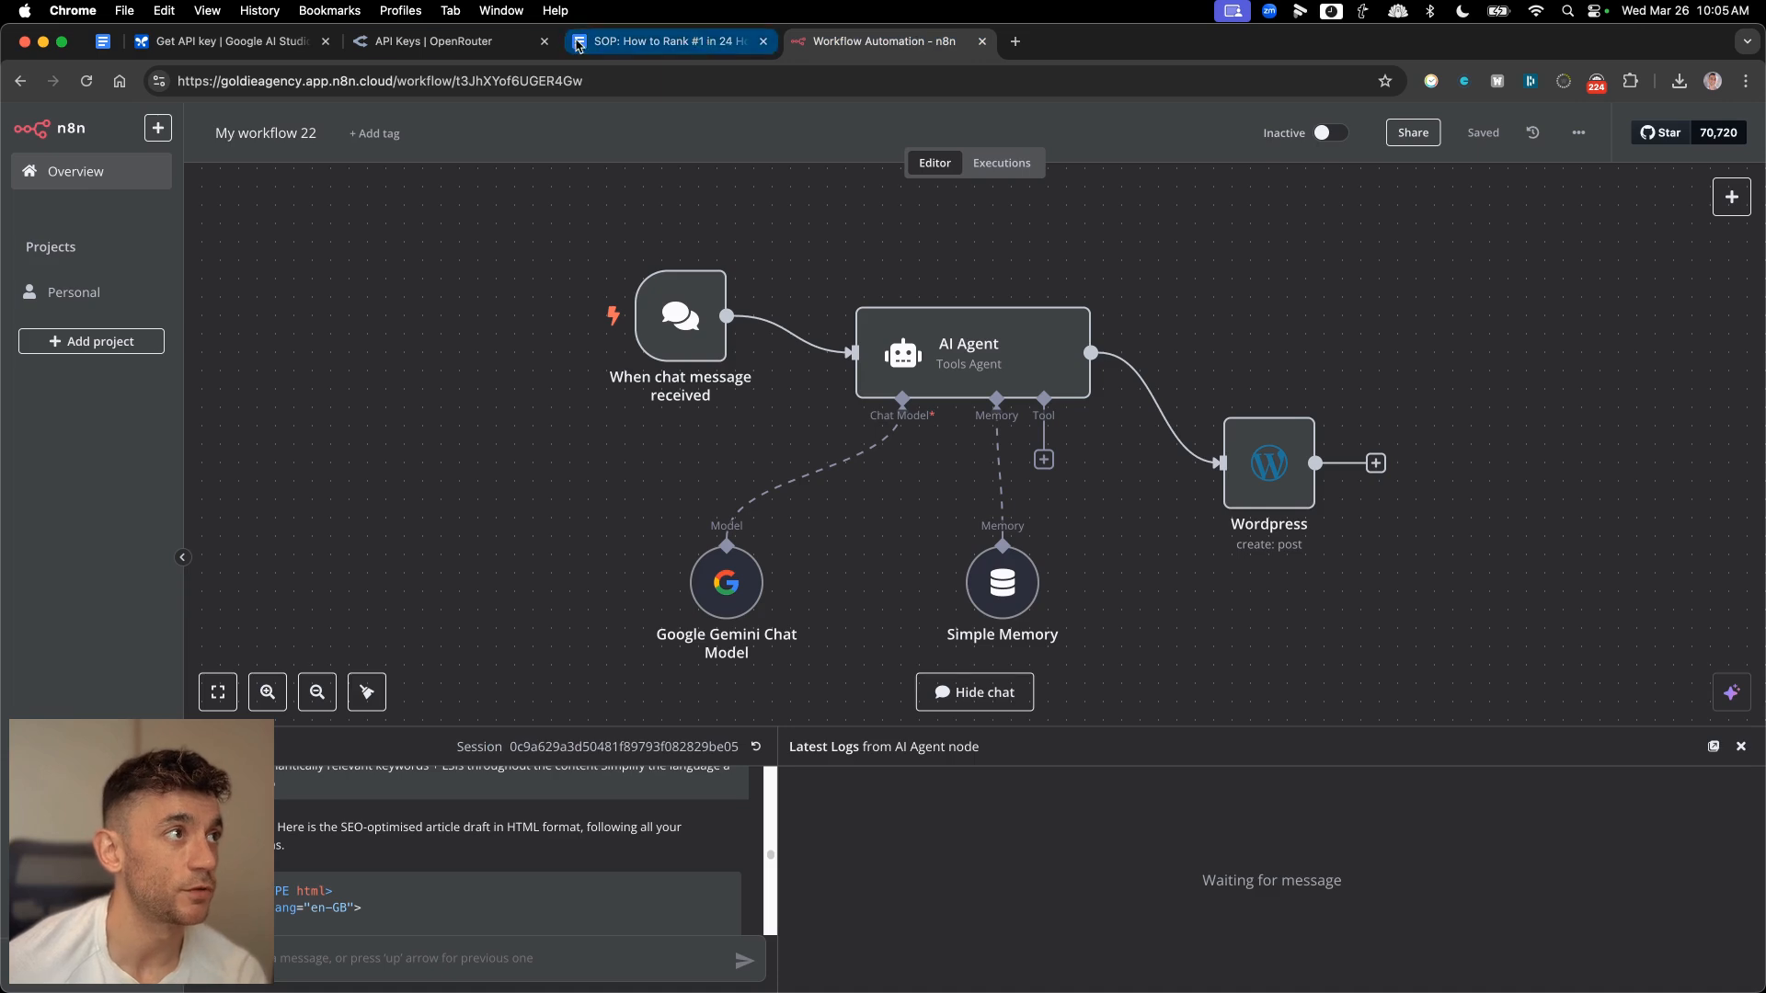
pyautogui.click(400, 39)
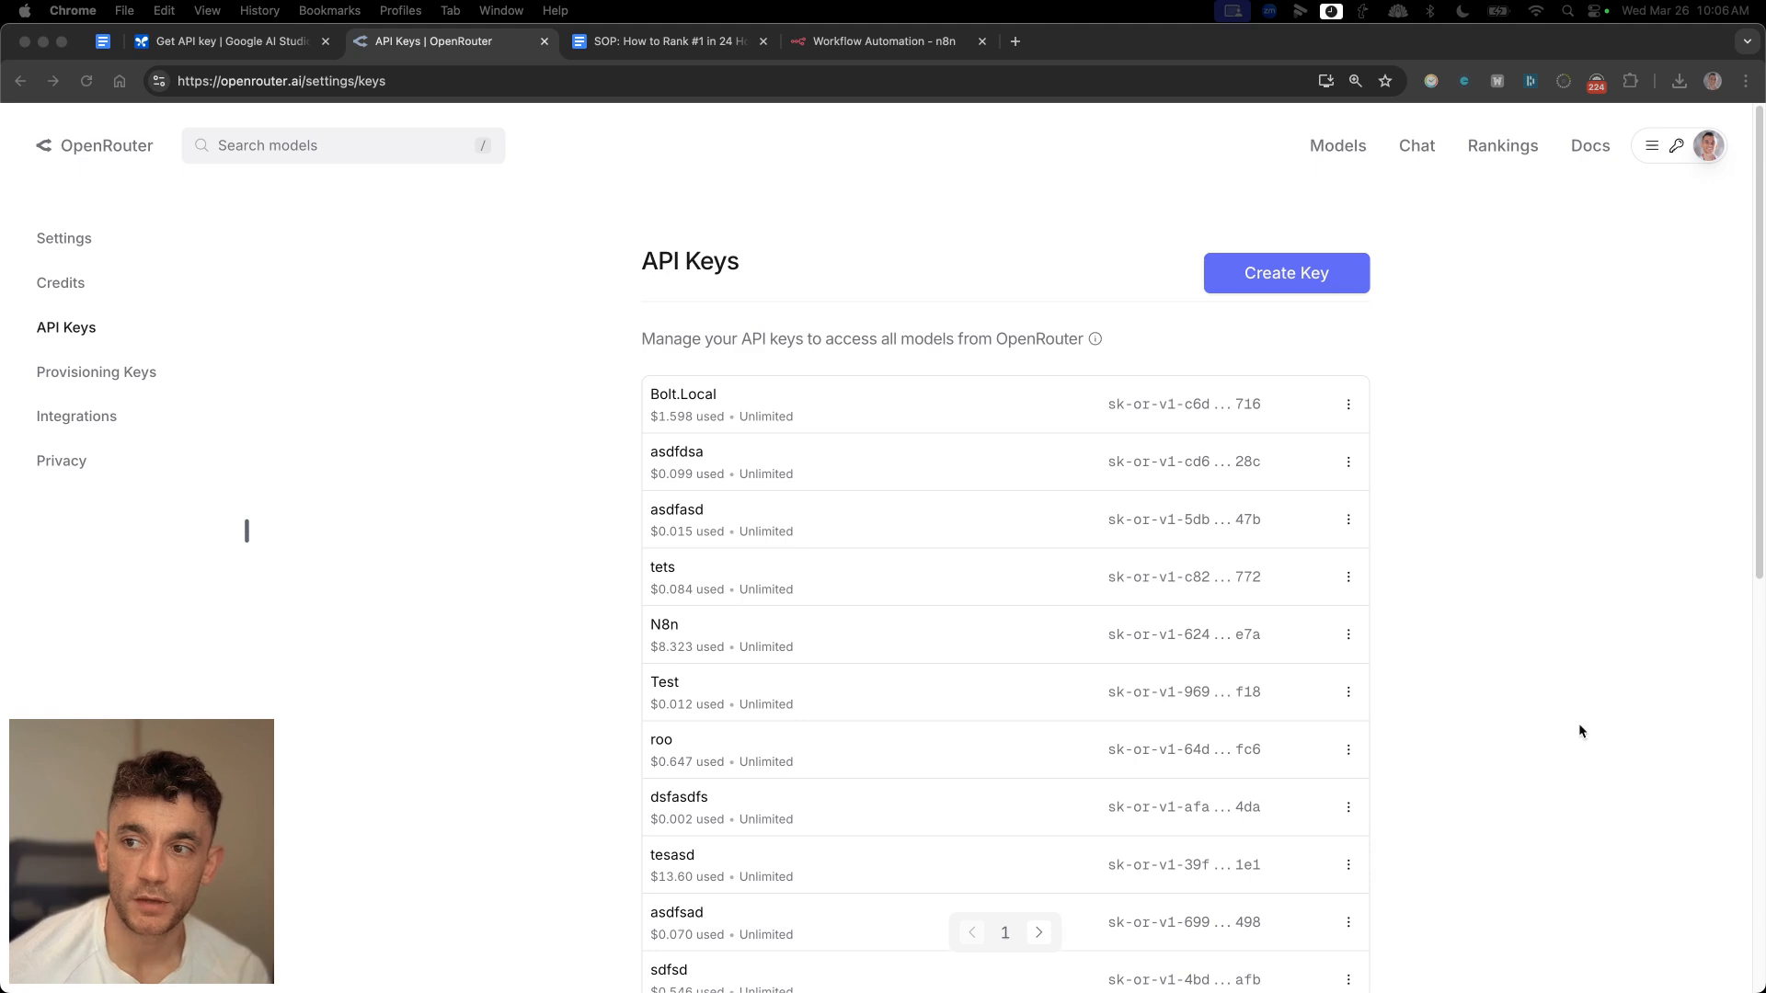
pyautogui.click(1572, 555)
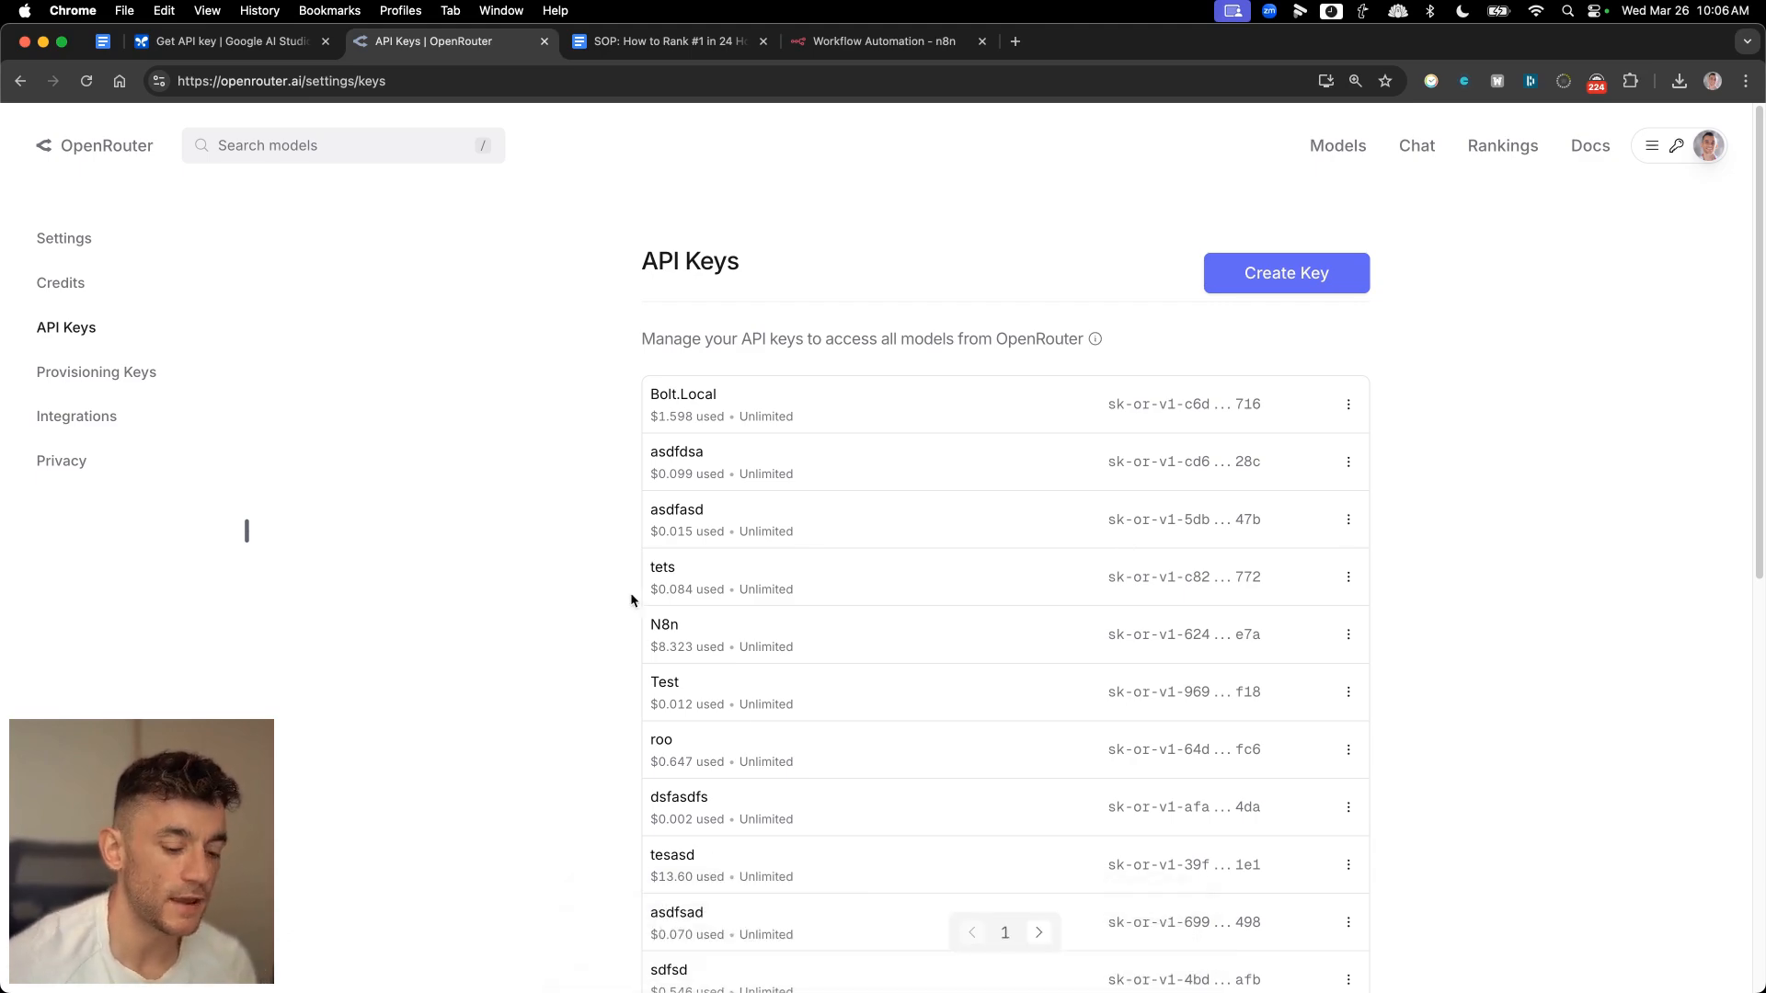
pyautogui.press('super+p')
pyautogui.press('super+y')
pyautogui.write('ma')
pyautogui.press('super+s')
pyautogui.press('super+w')
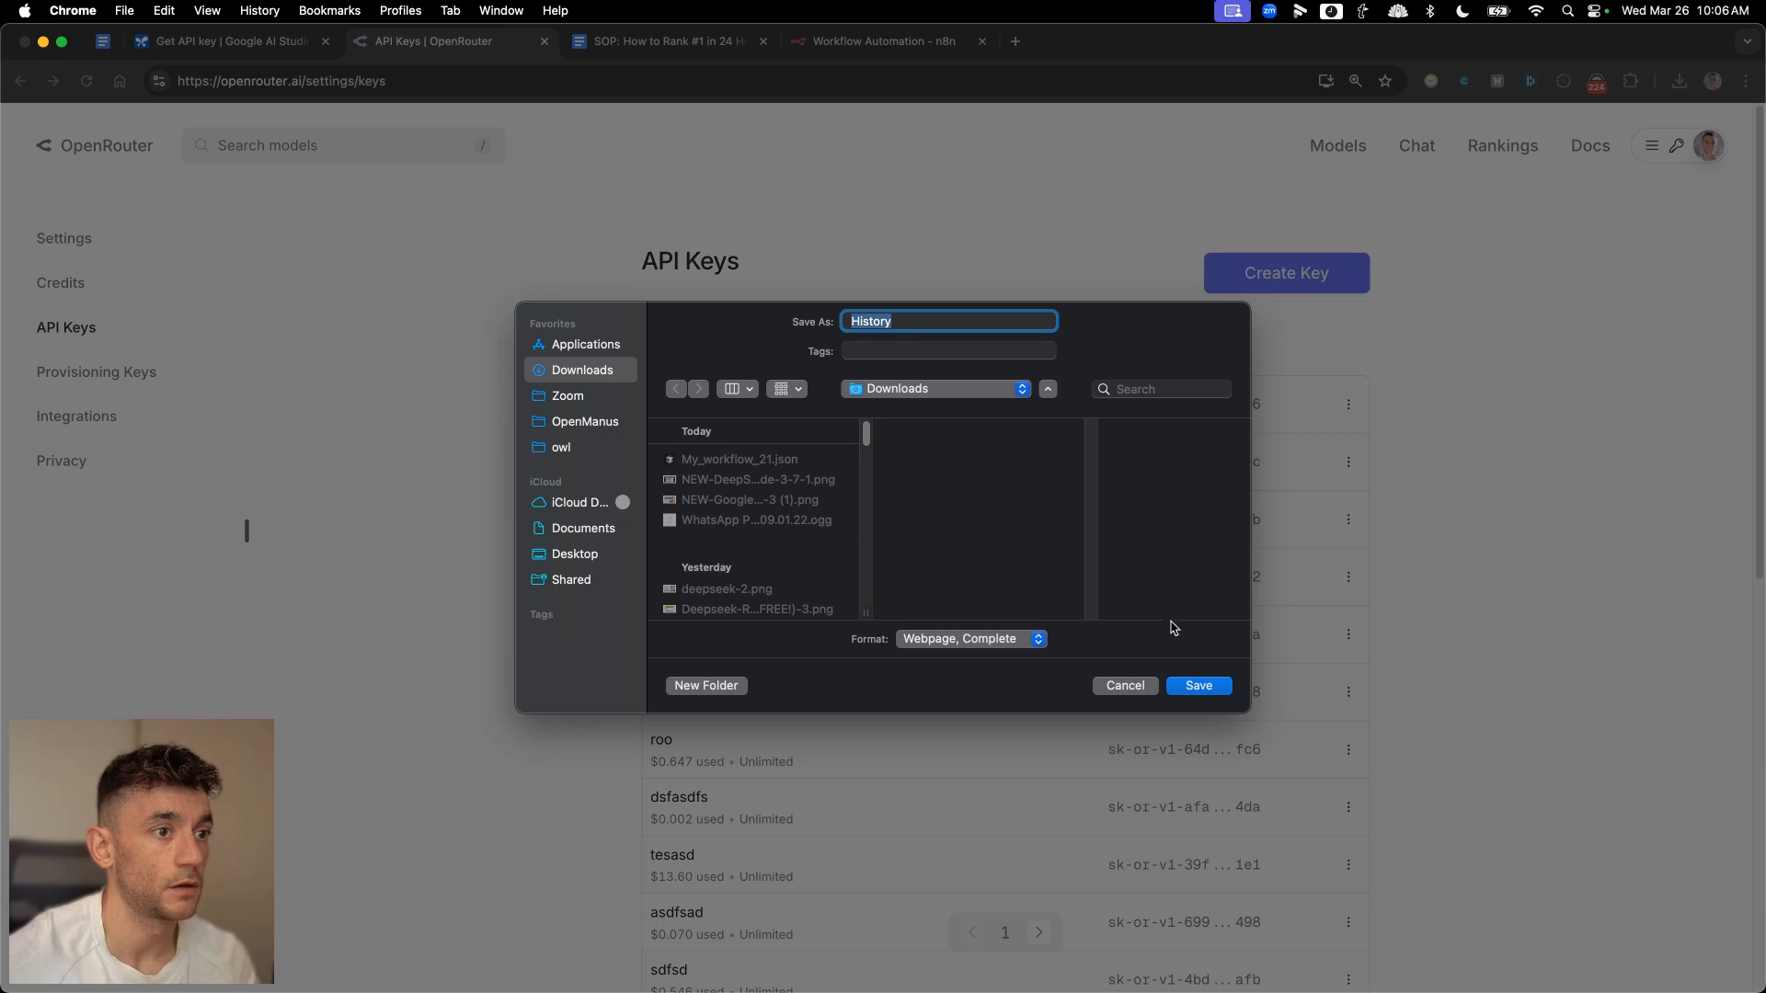
pyautogui.click(1139, 684)
# - Open the make.com website in a new browser tab
pyautogui.press('super+t')
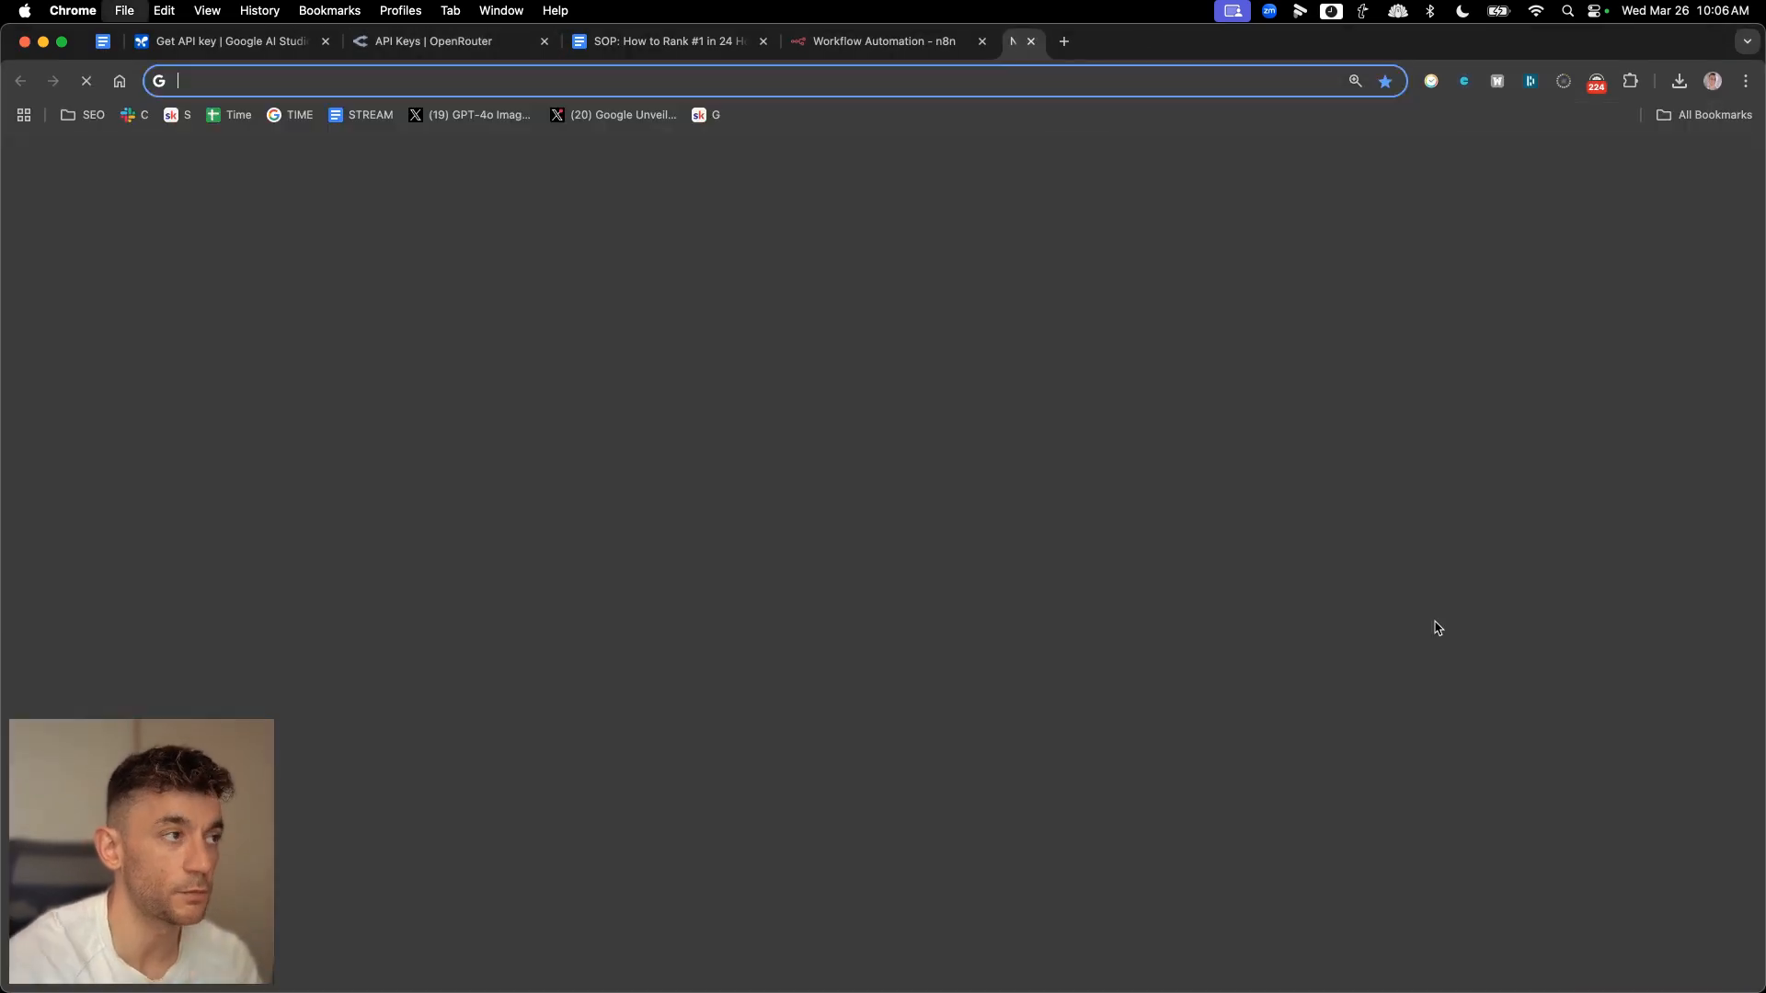
pyautogui.write('amk')
pyautogui.press('BackSpace')
pyautogui.press('BackSpace')
pyautogui.press('BackSpace')
pyautogui.write('make.com')
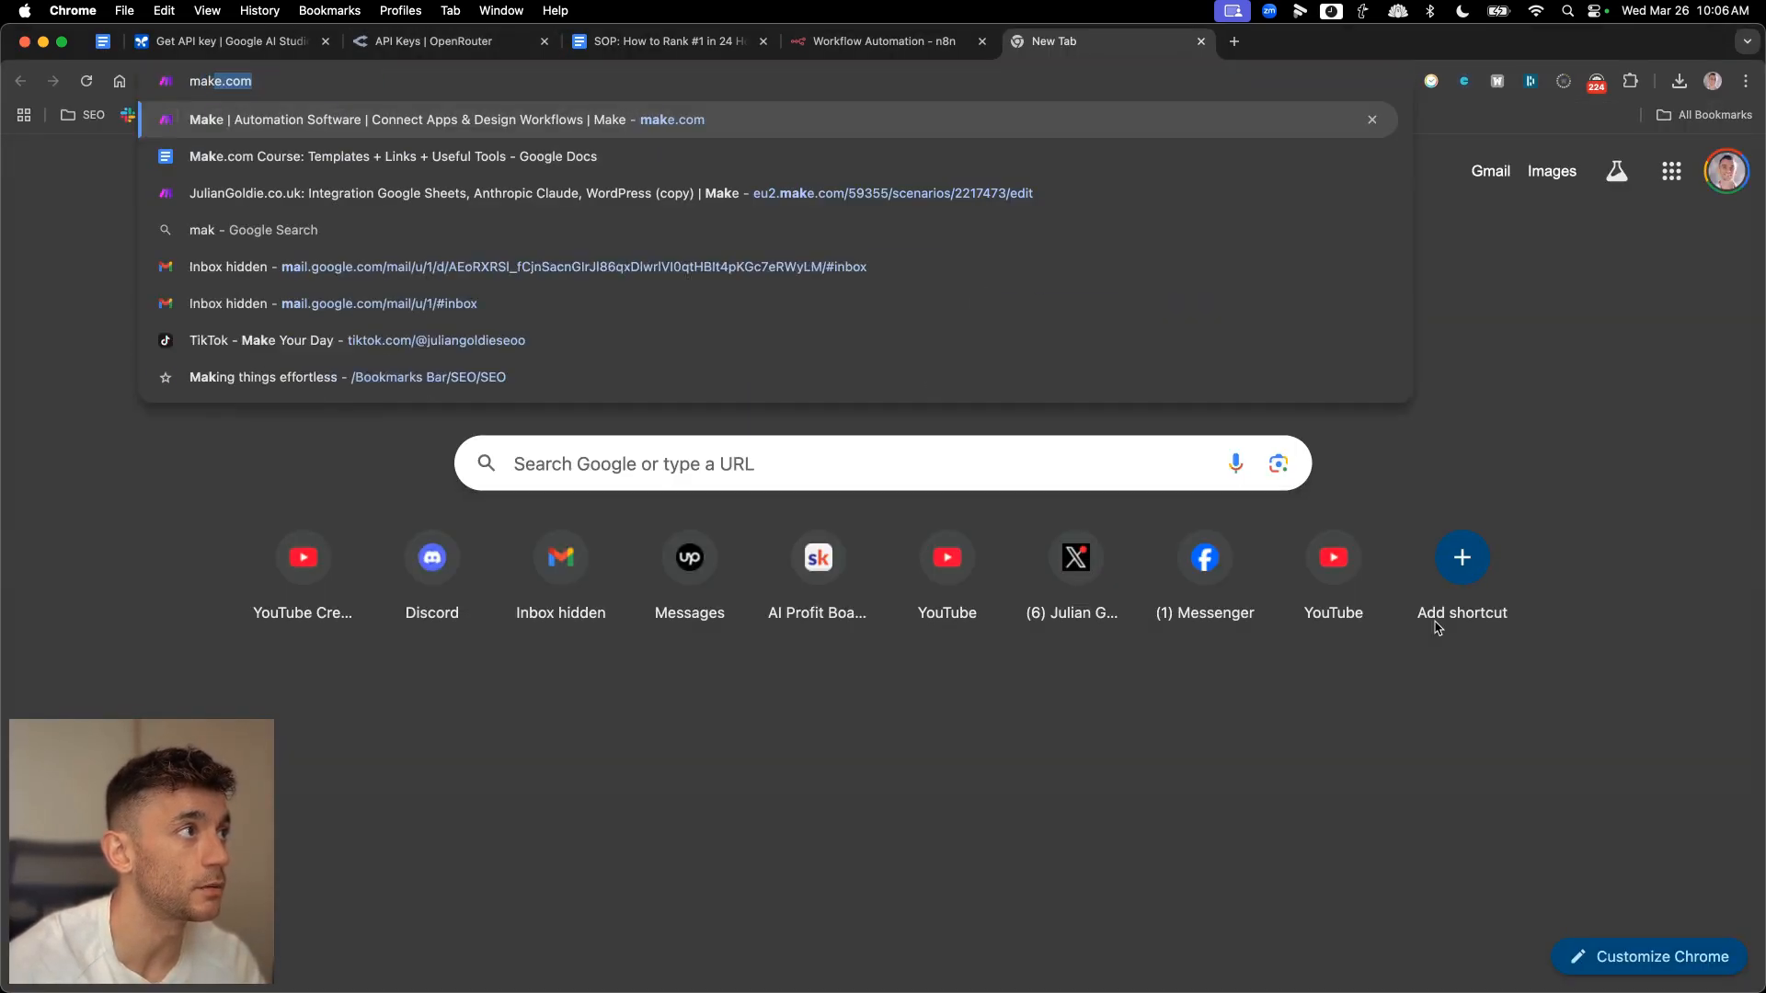
pyautogui.press('Return')
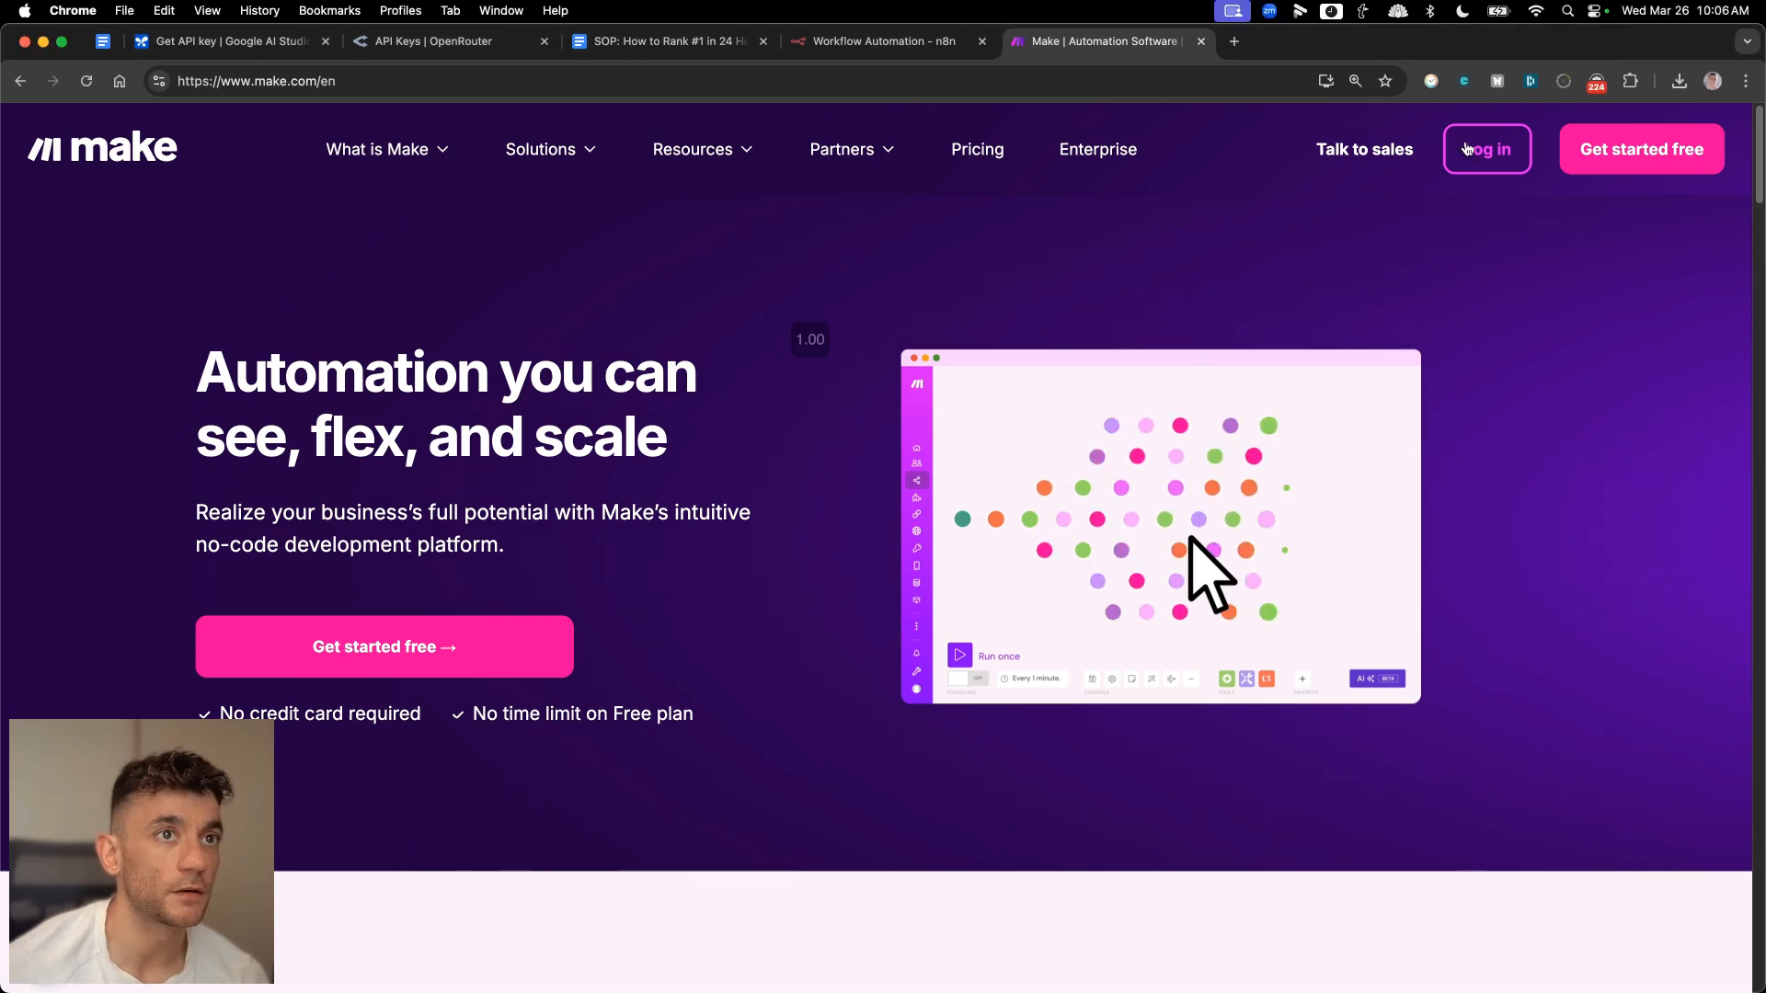
# - Sign in to Make using the account password copied from the password manager's make.com login
pyautogui.click(1487, 149)
pyautogui.click(1529, 80)
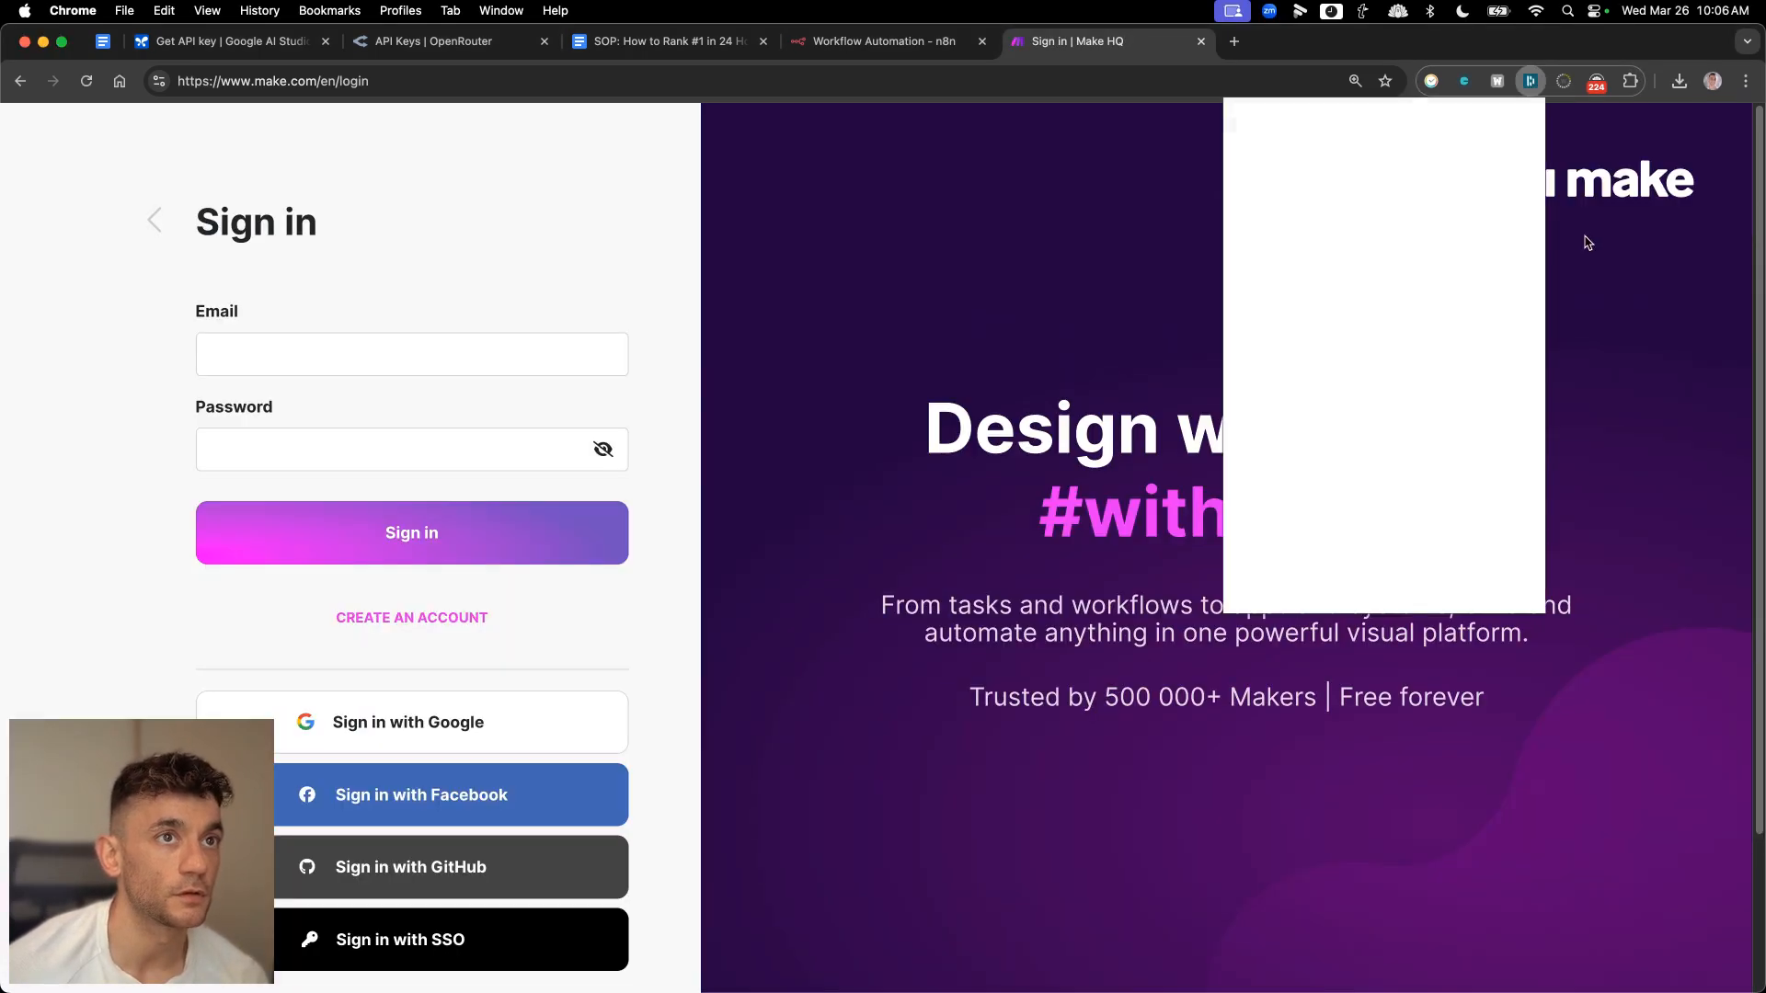
pyautogui.click(1447, 310)
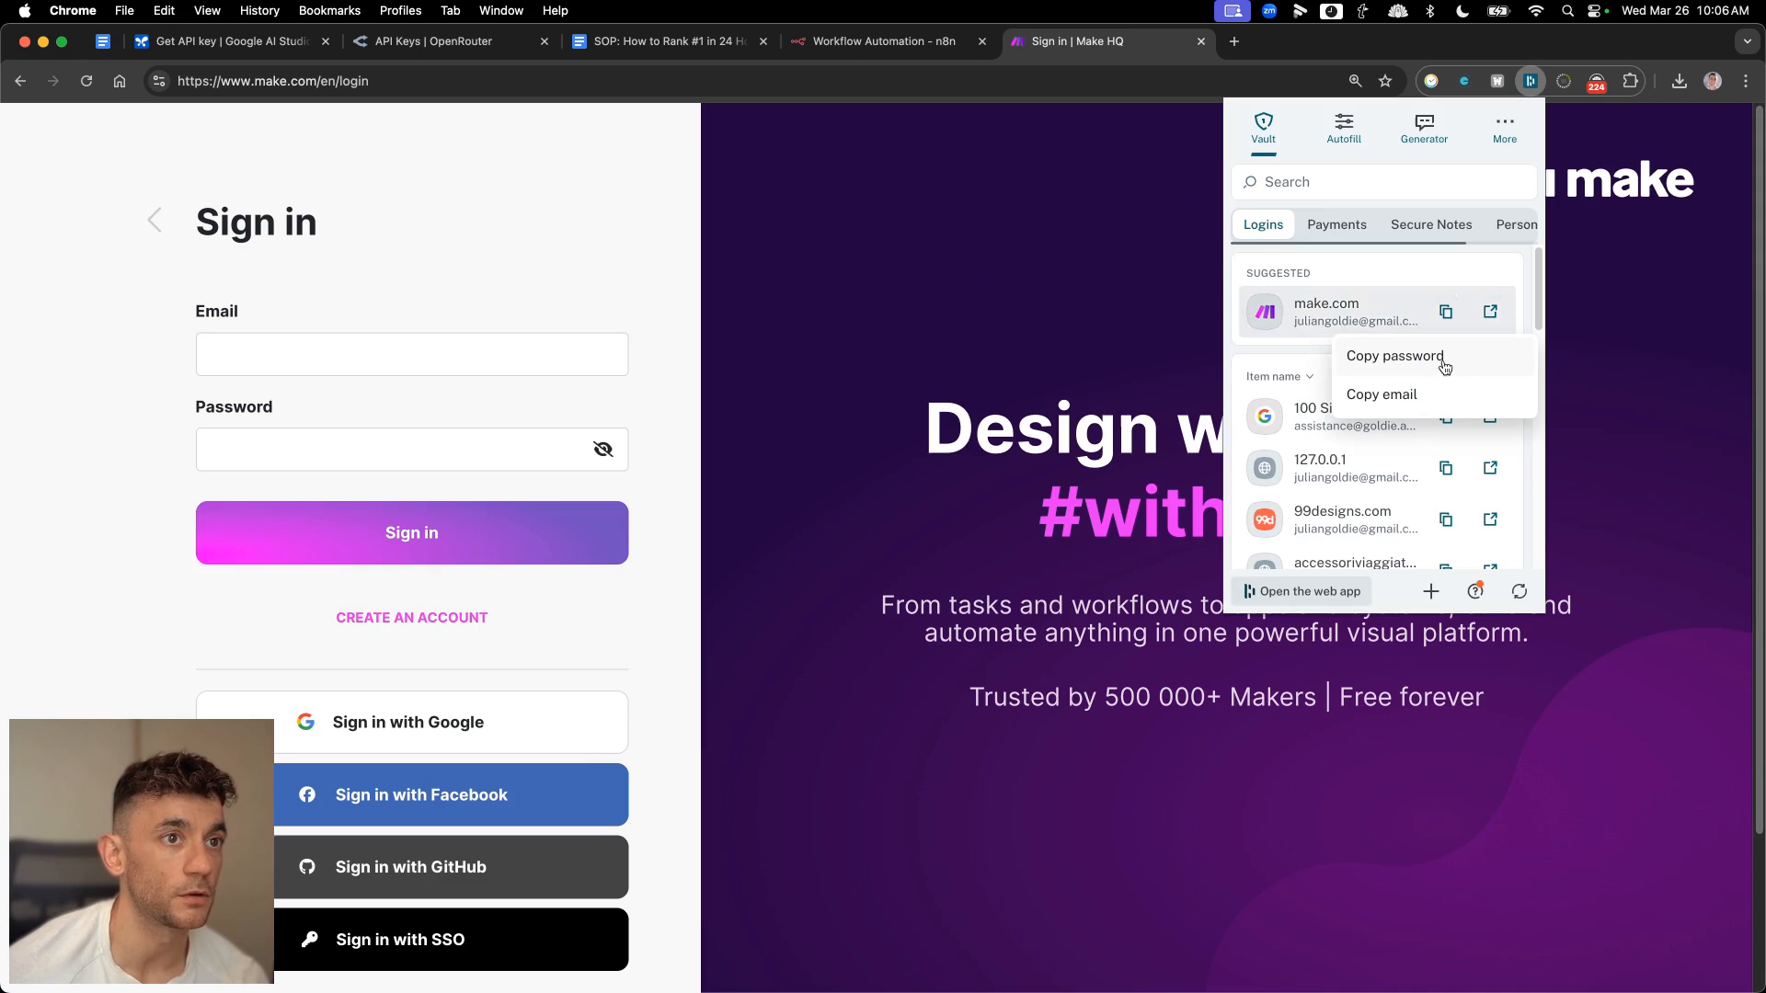
pyautogui.click(1388, 350)
pyautogui.click(363, 511)
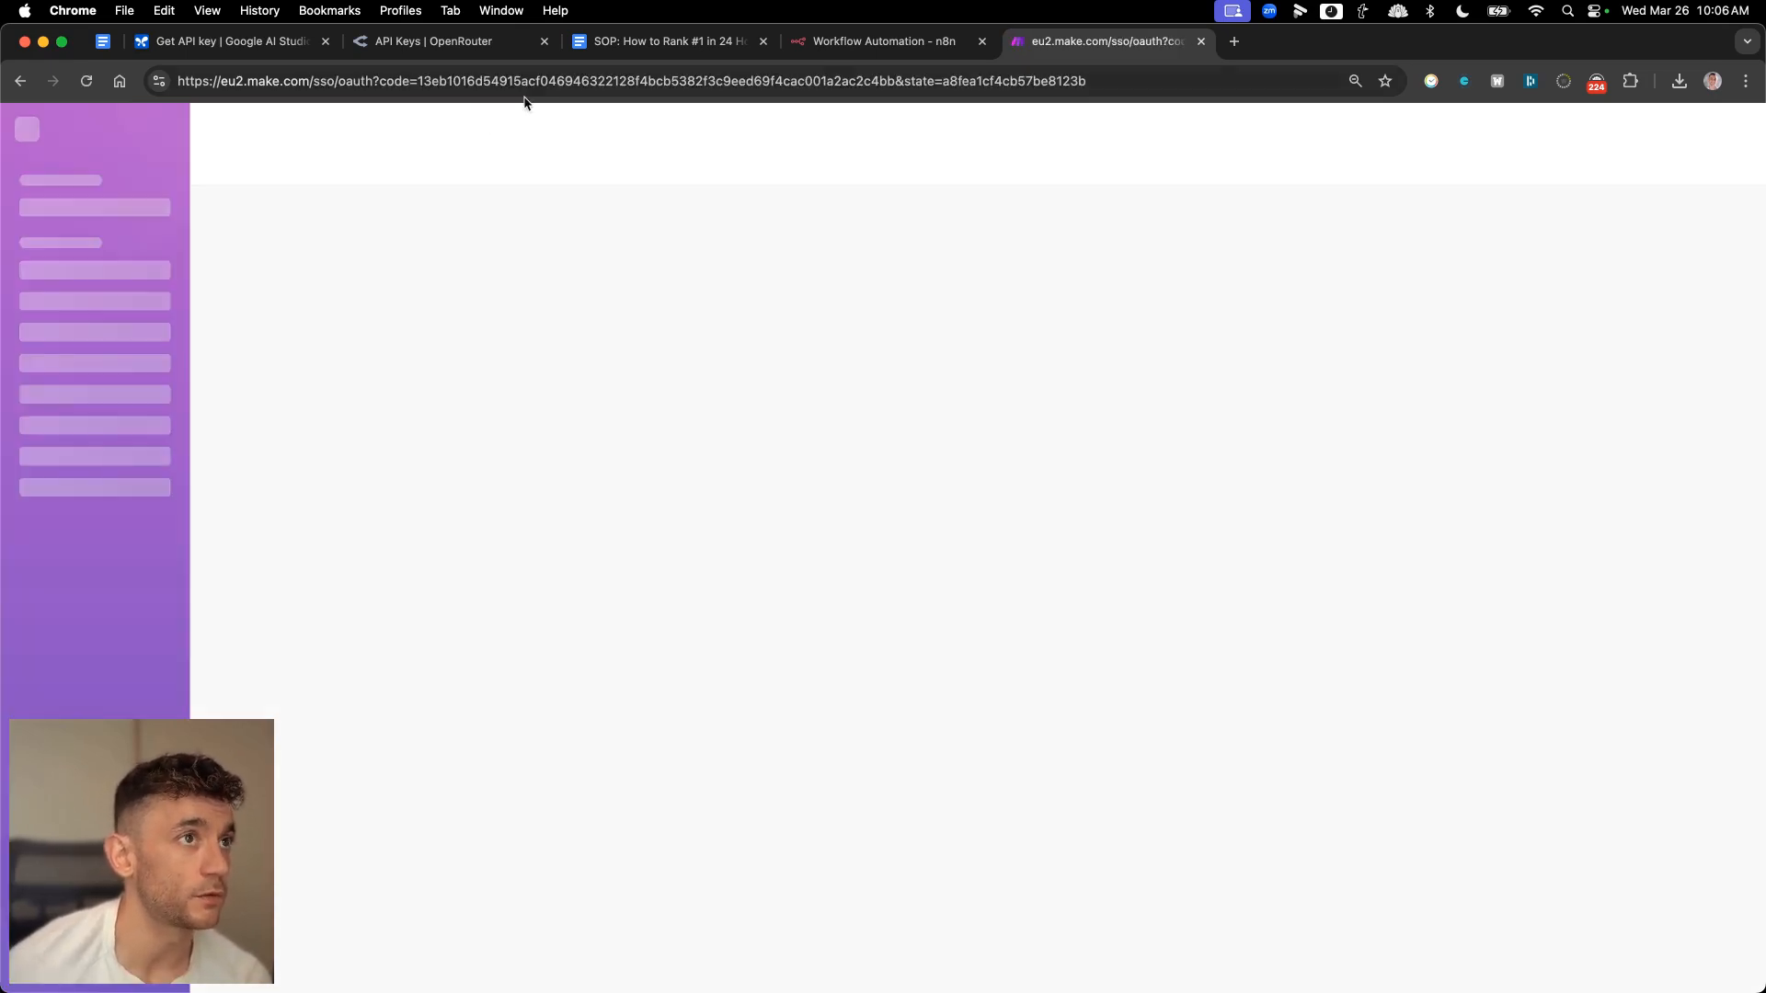
# - Open the list of all scenarios in Make and start a new blank scenario
pyautogui.click(870, 51)
pyautogui.hotkey('ctrl', 'Tab')
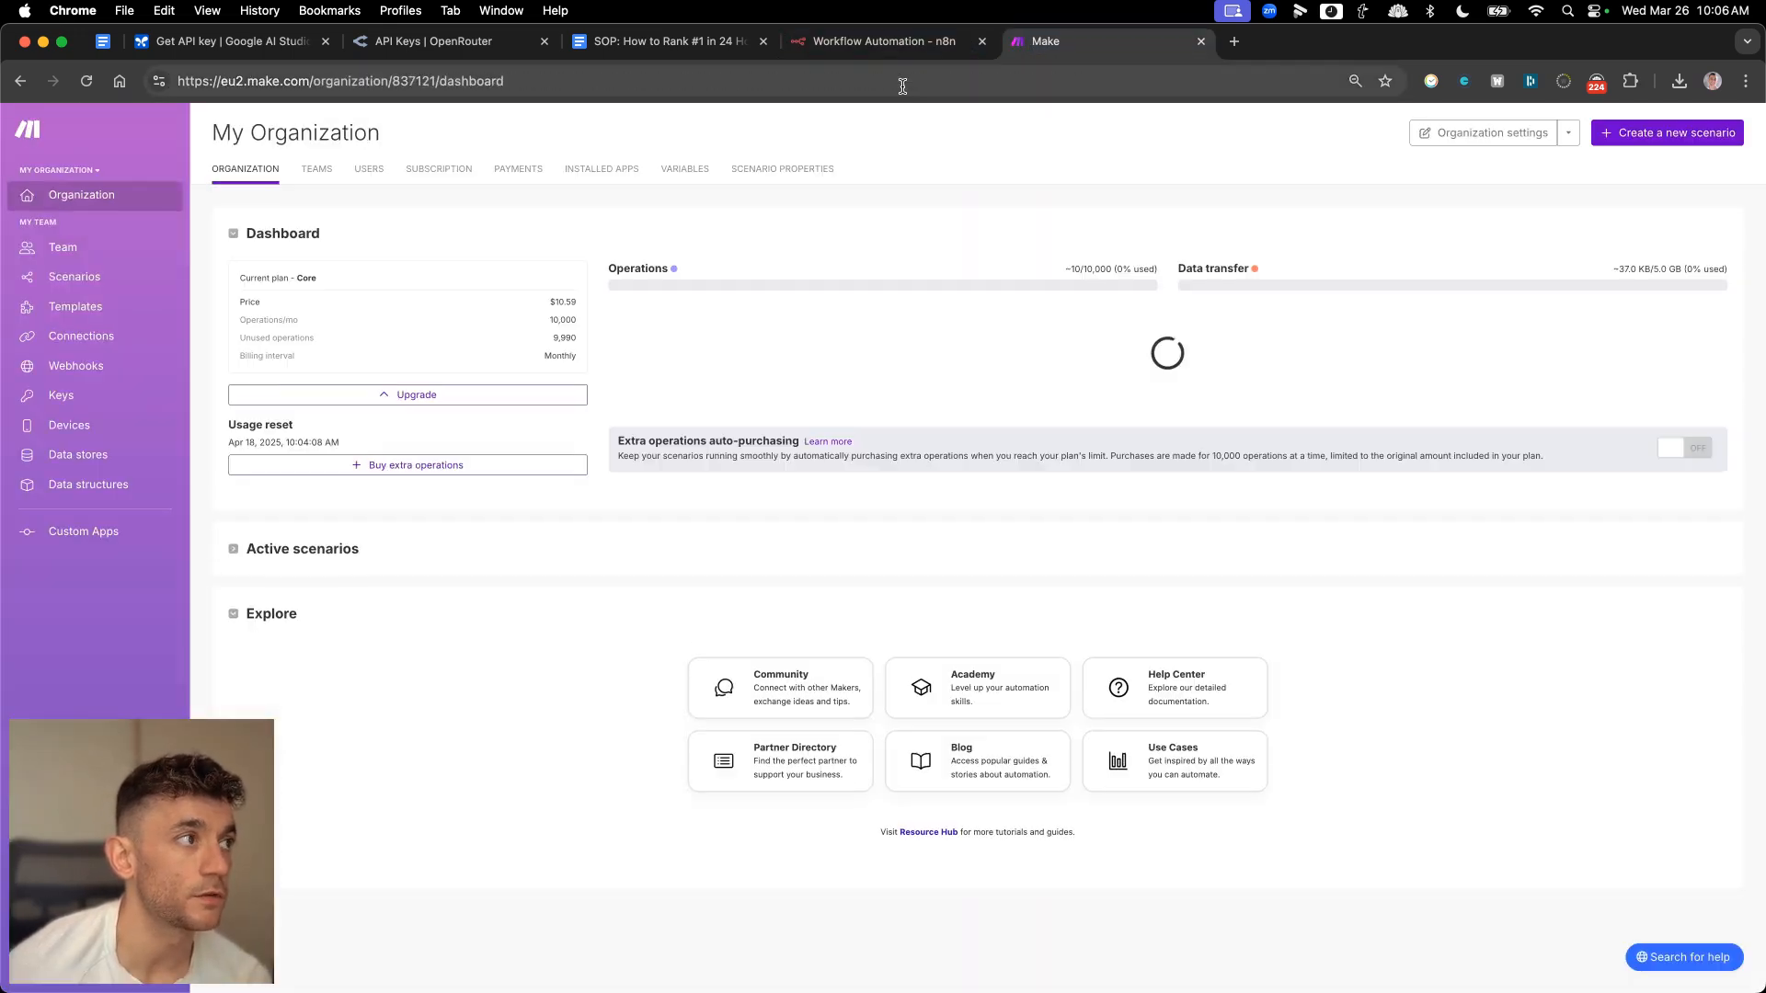
pyautogui.click(101, 280)
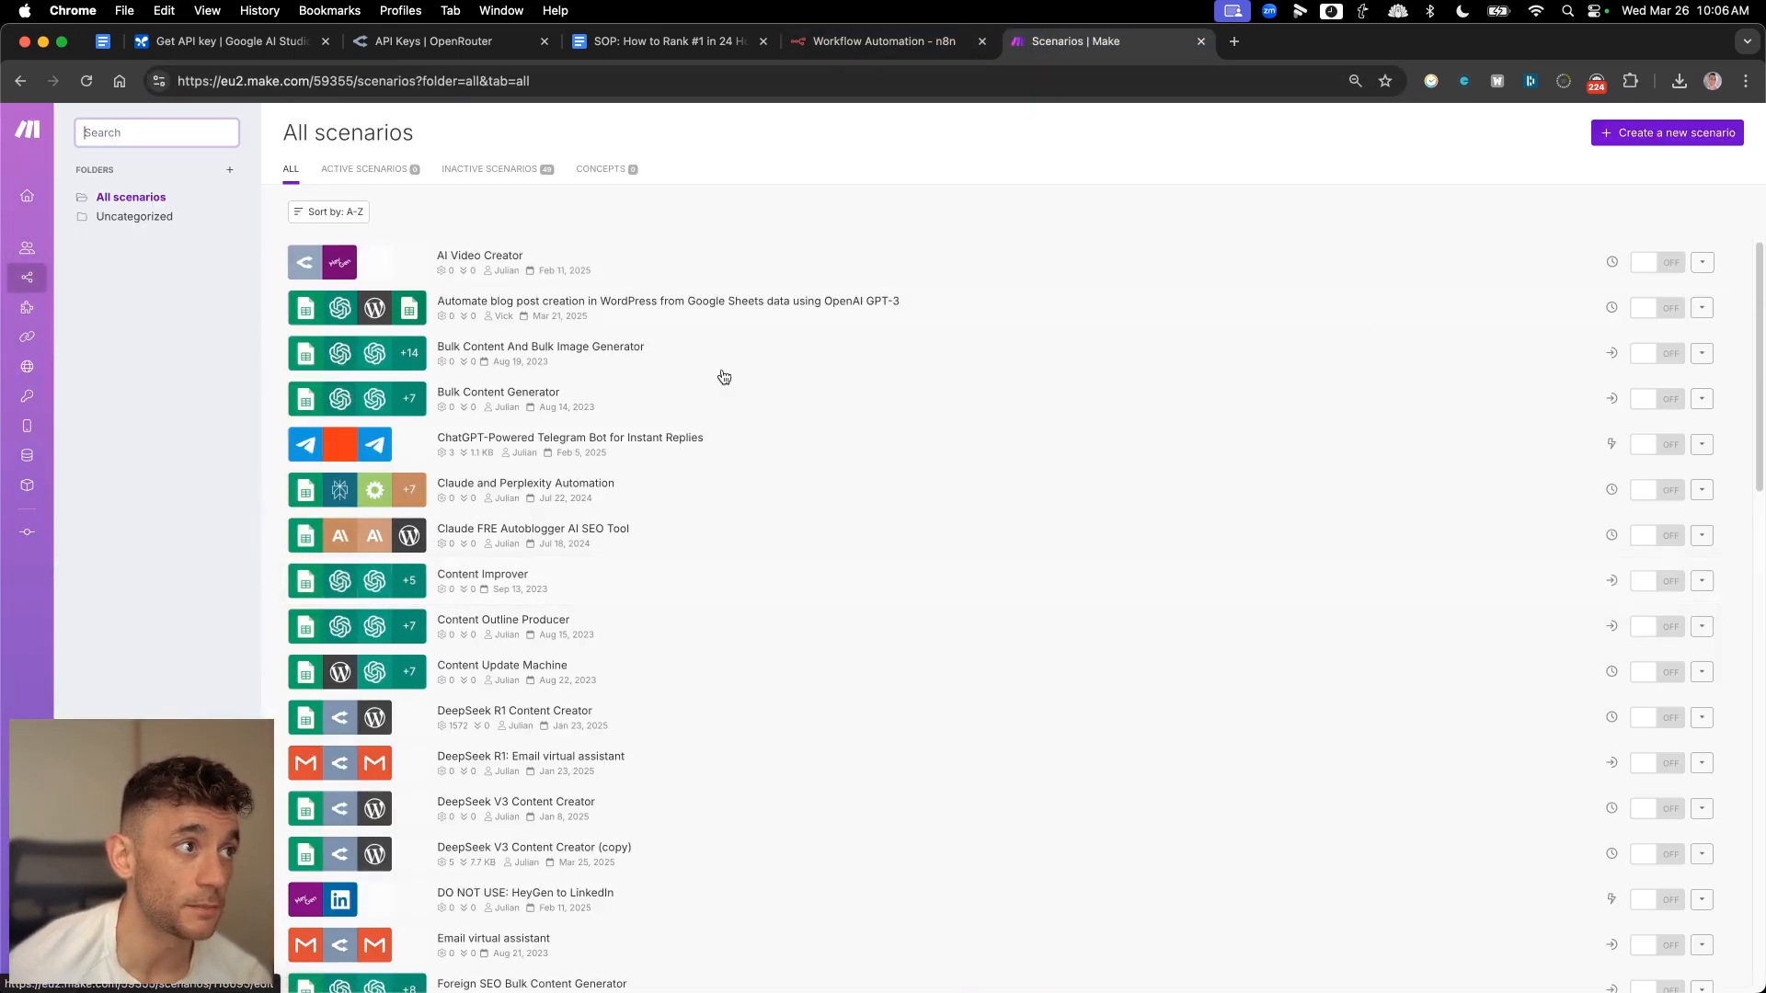
pyautogui.click(1617, 135)
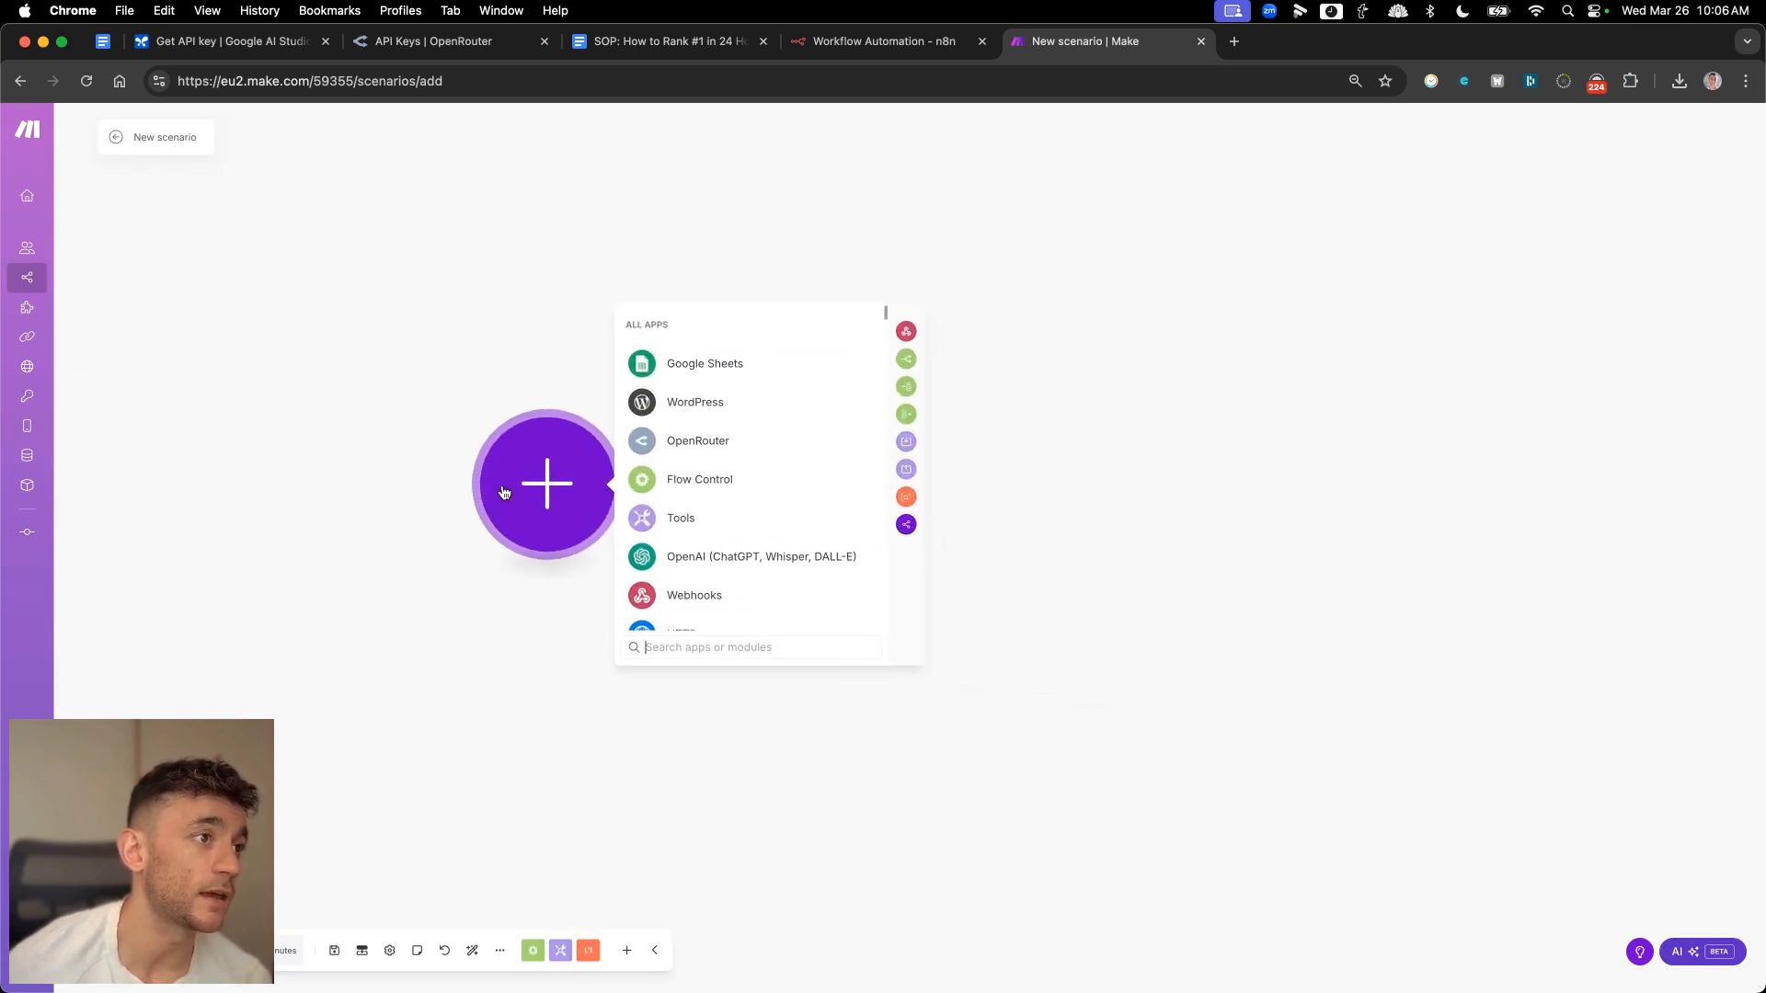
# - Search the new scenario's app modules for "open" and "google", look through the Google apps, and close the module list
pyautogui.write('open')
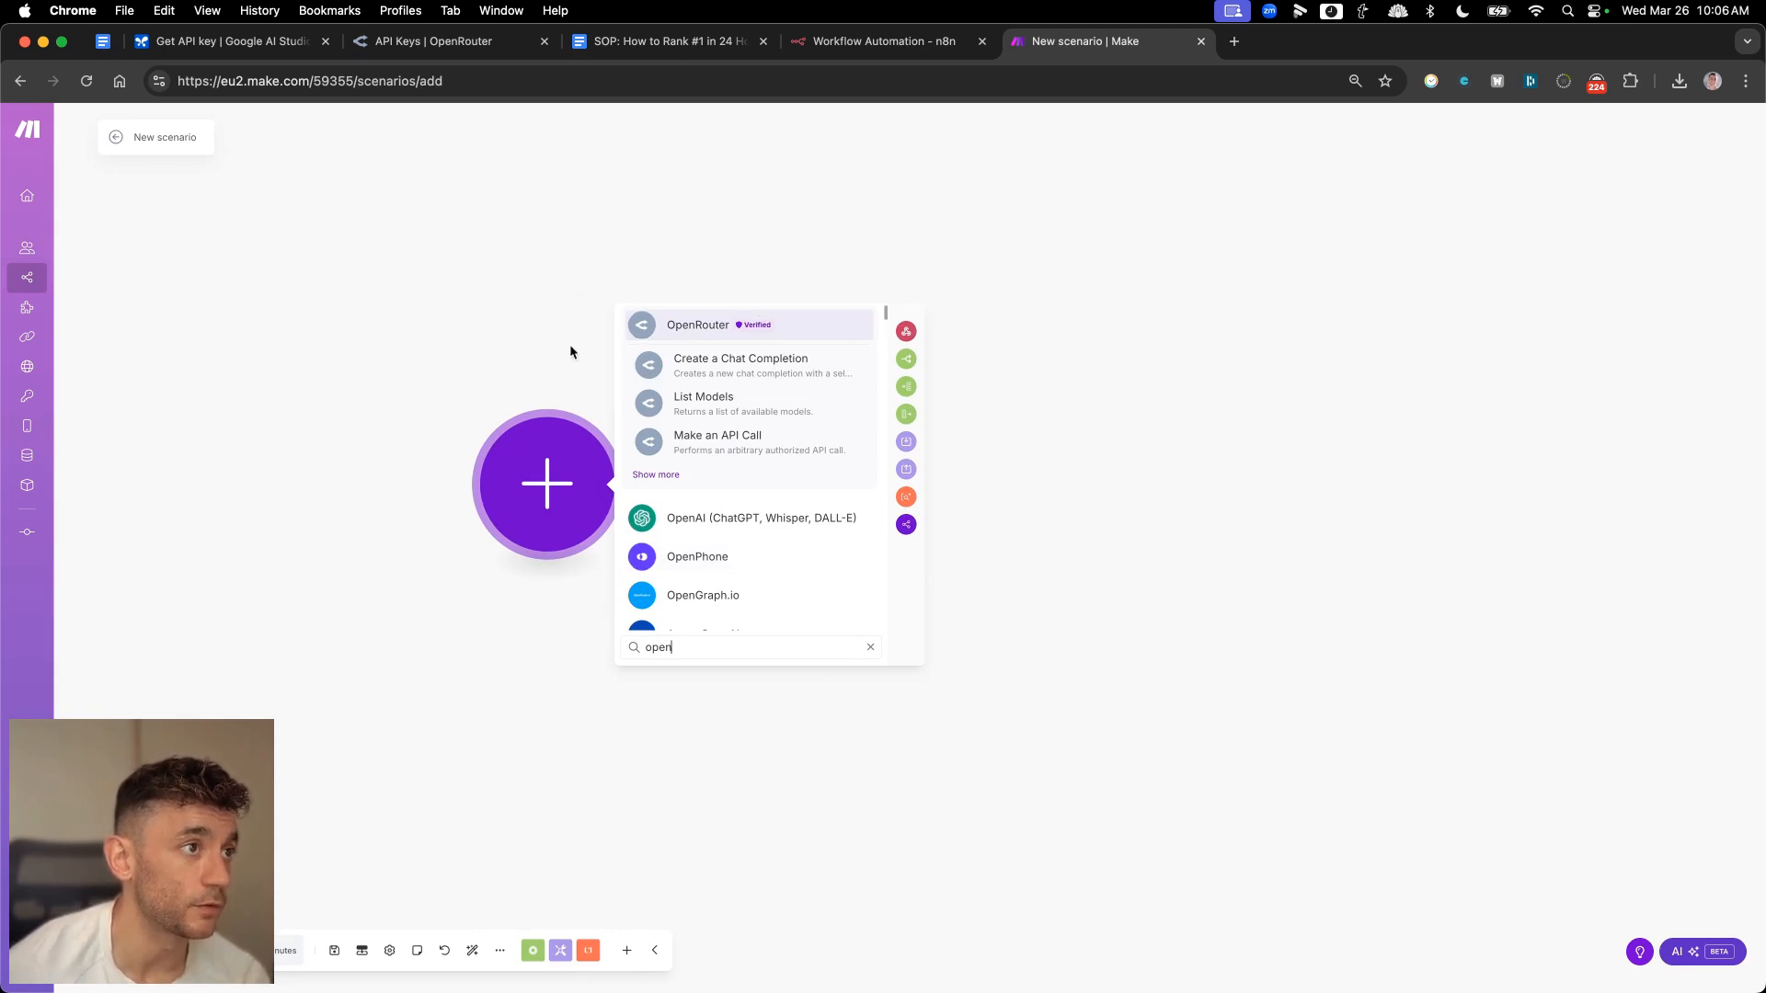
pyautogui.press('BackSpace')
pyautogui.press('BackSpace')
pyautogui.press('BackSpace')
pyautogui.press('BackSpace')
pyautogui.write('google')
pyautogui.scroll(-5, 722, 575)
pyautogui.scroll(2, 725, 585)
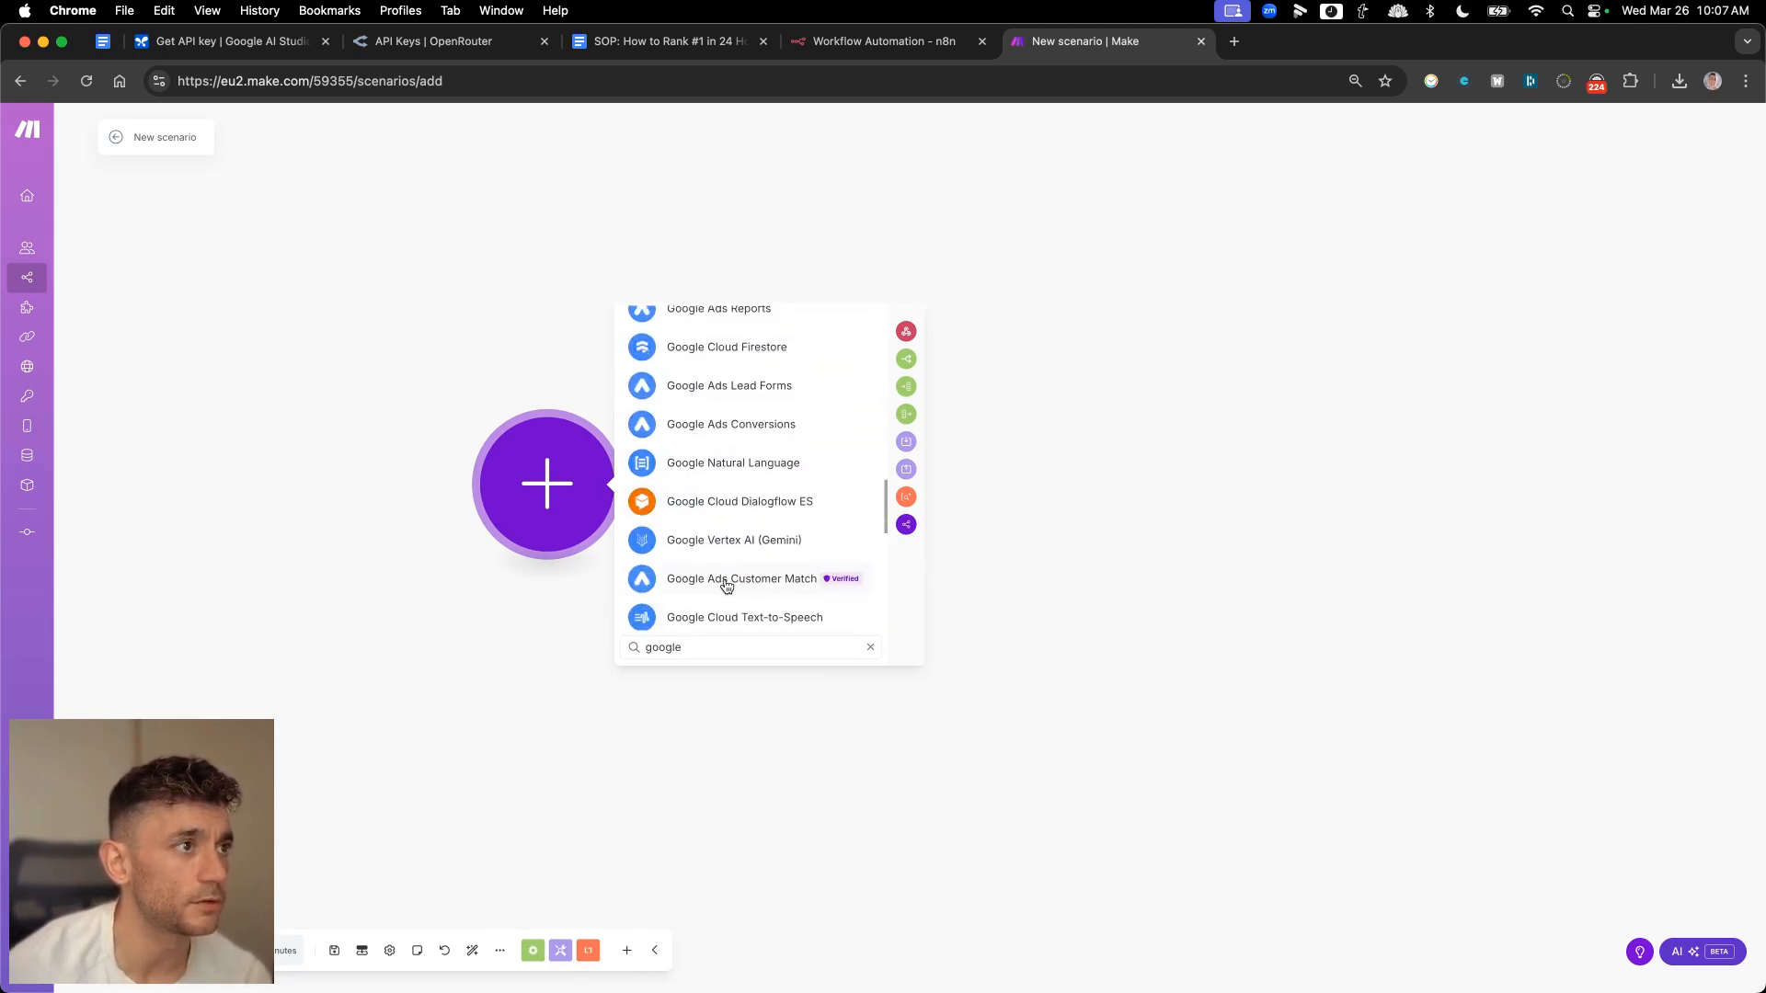
pyautogui.scroll(6, 726, 585)
pyautogui.click(268, 300)
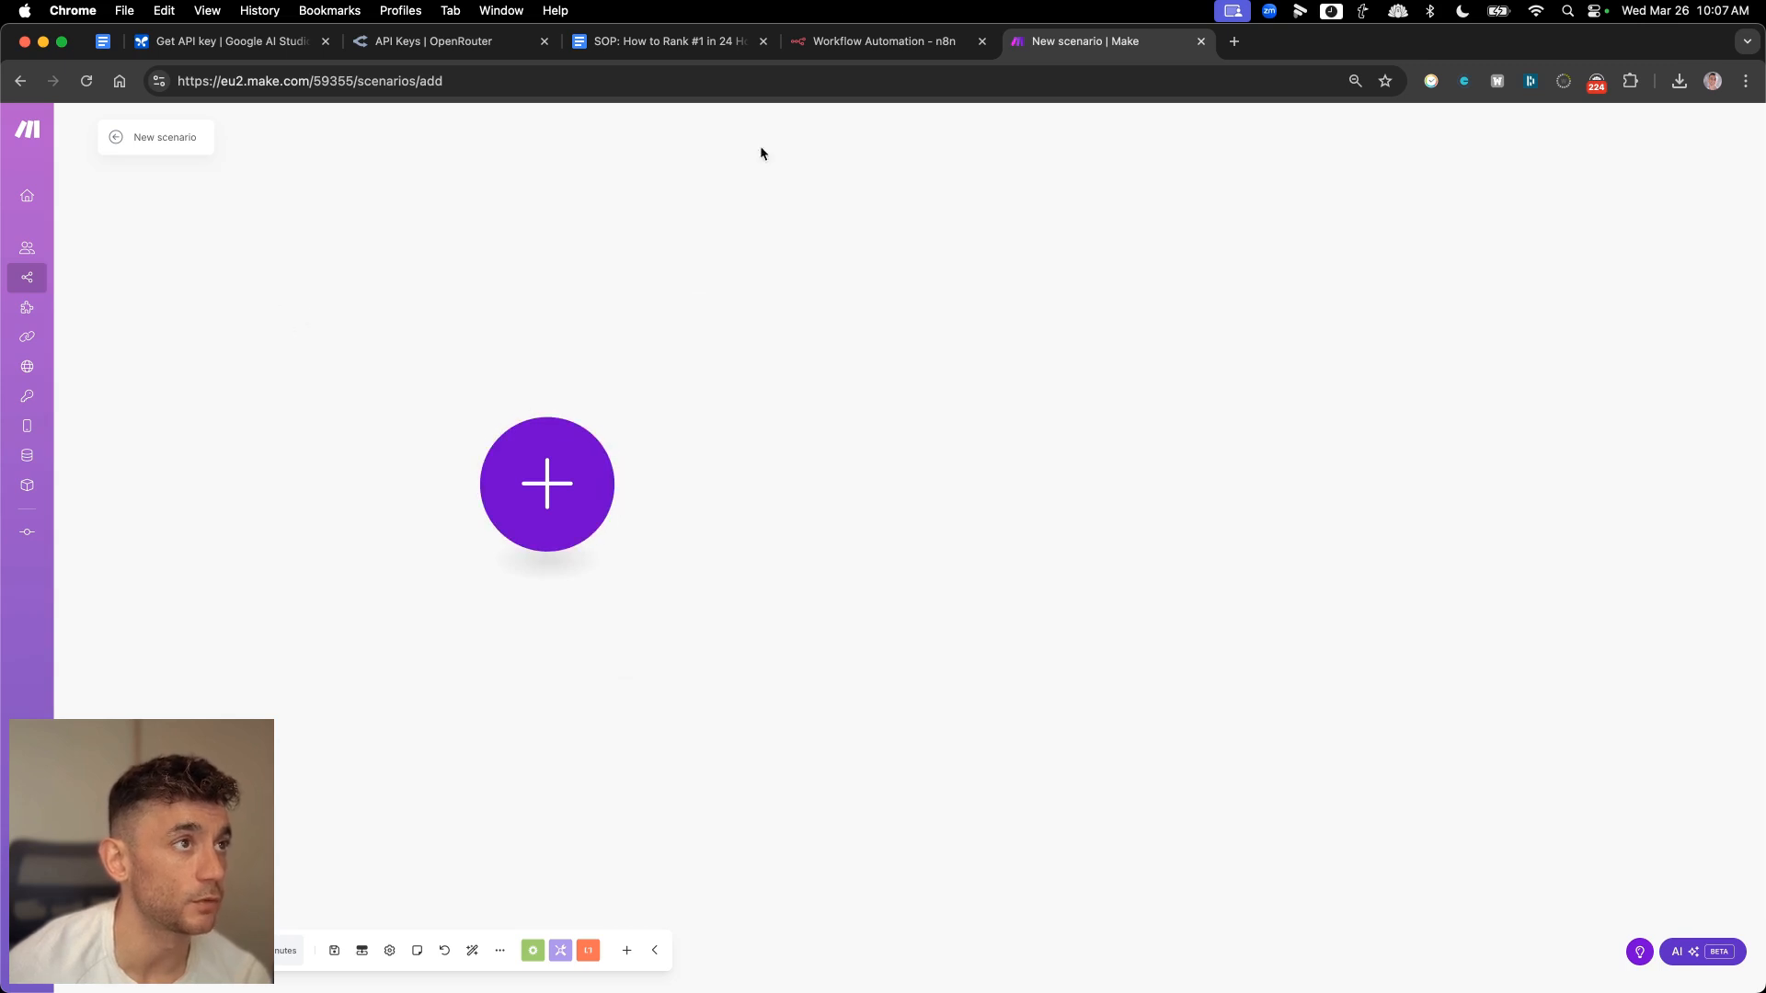
# - Review the imported n8n workflow, and view the OpenRouter API key list and home page
pyautogui.click(874, 40)
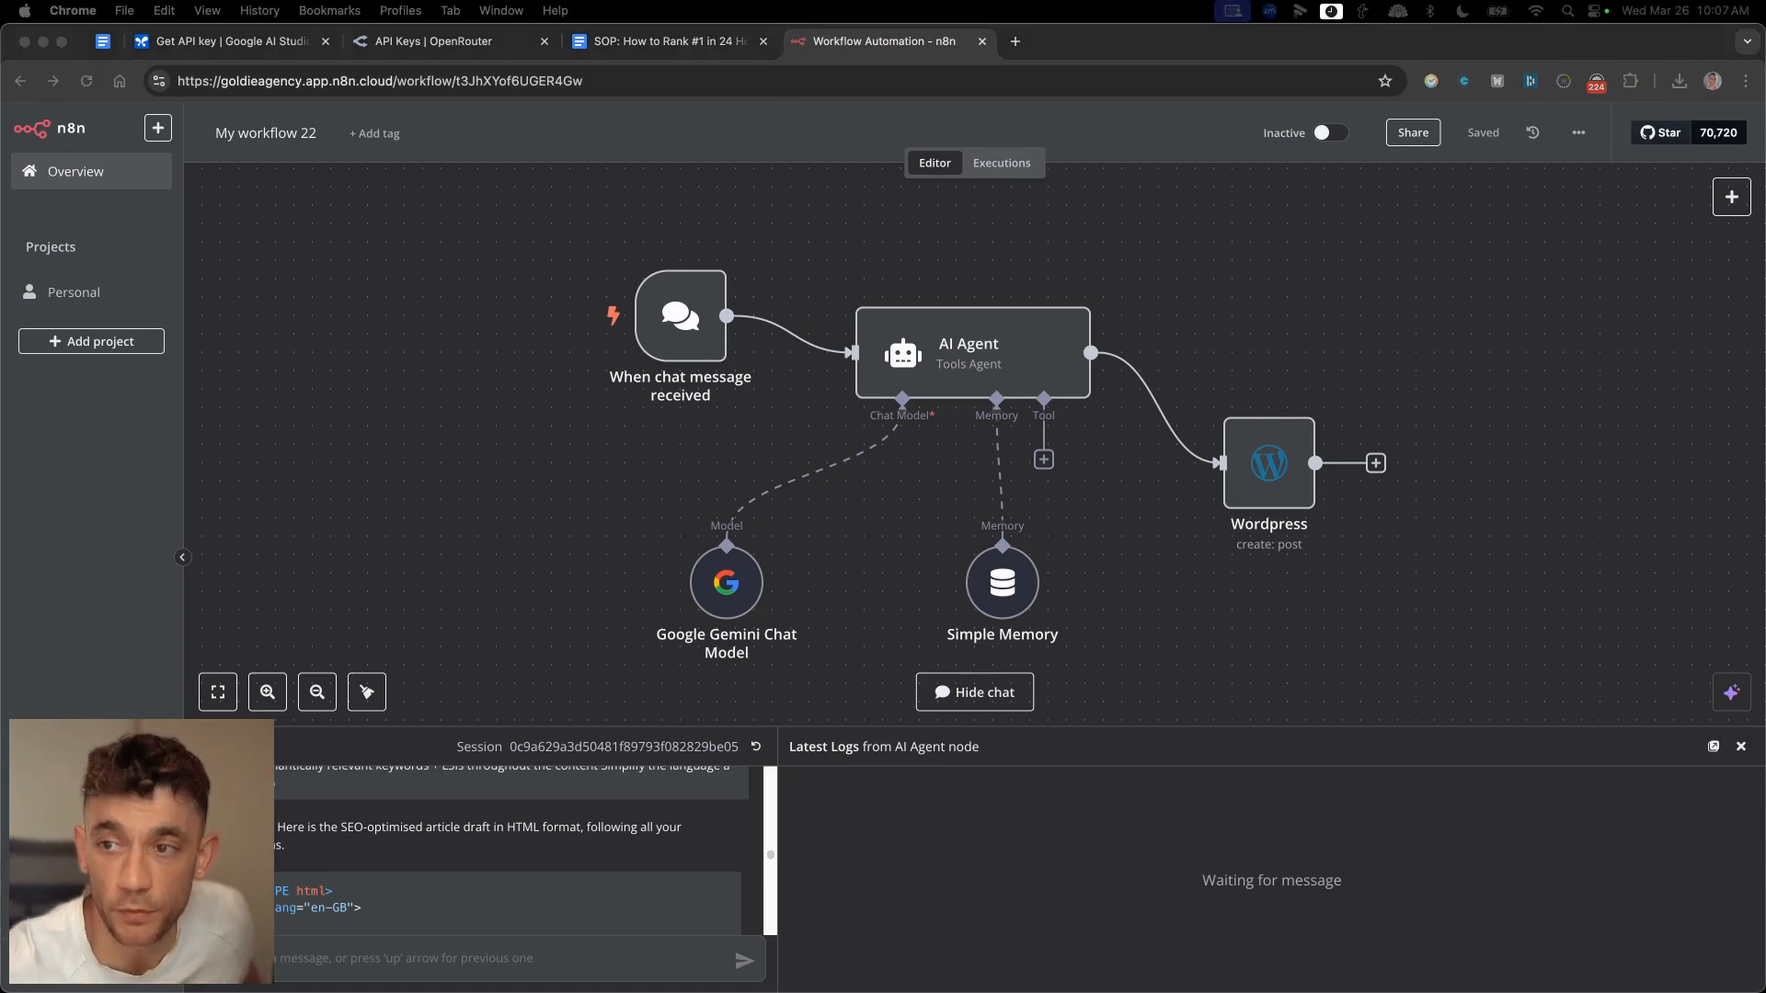
pyautogui.click(929, 546)
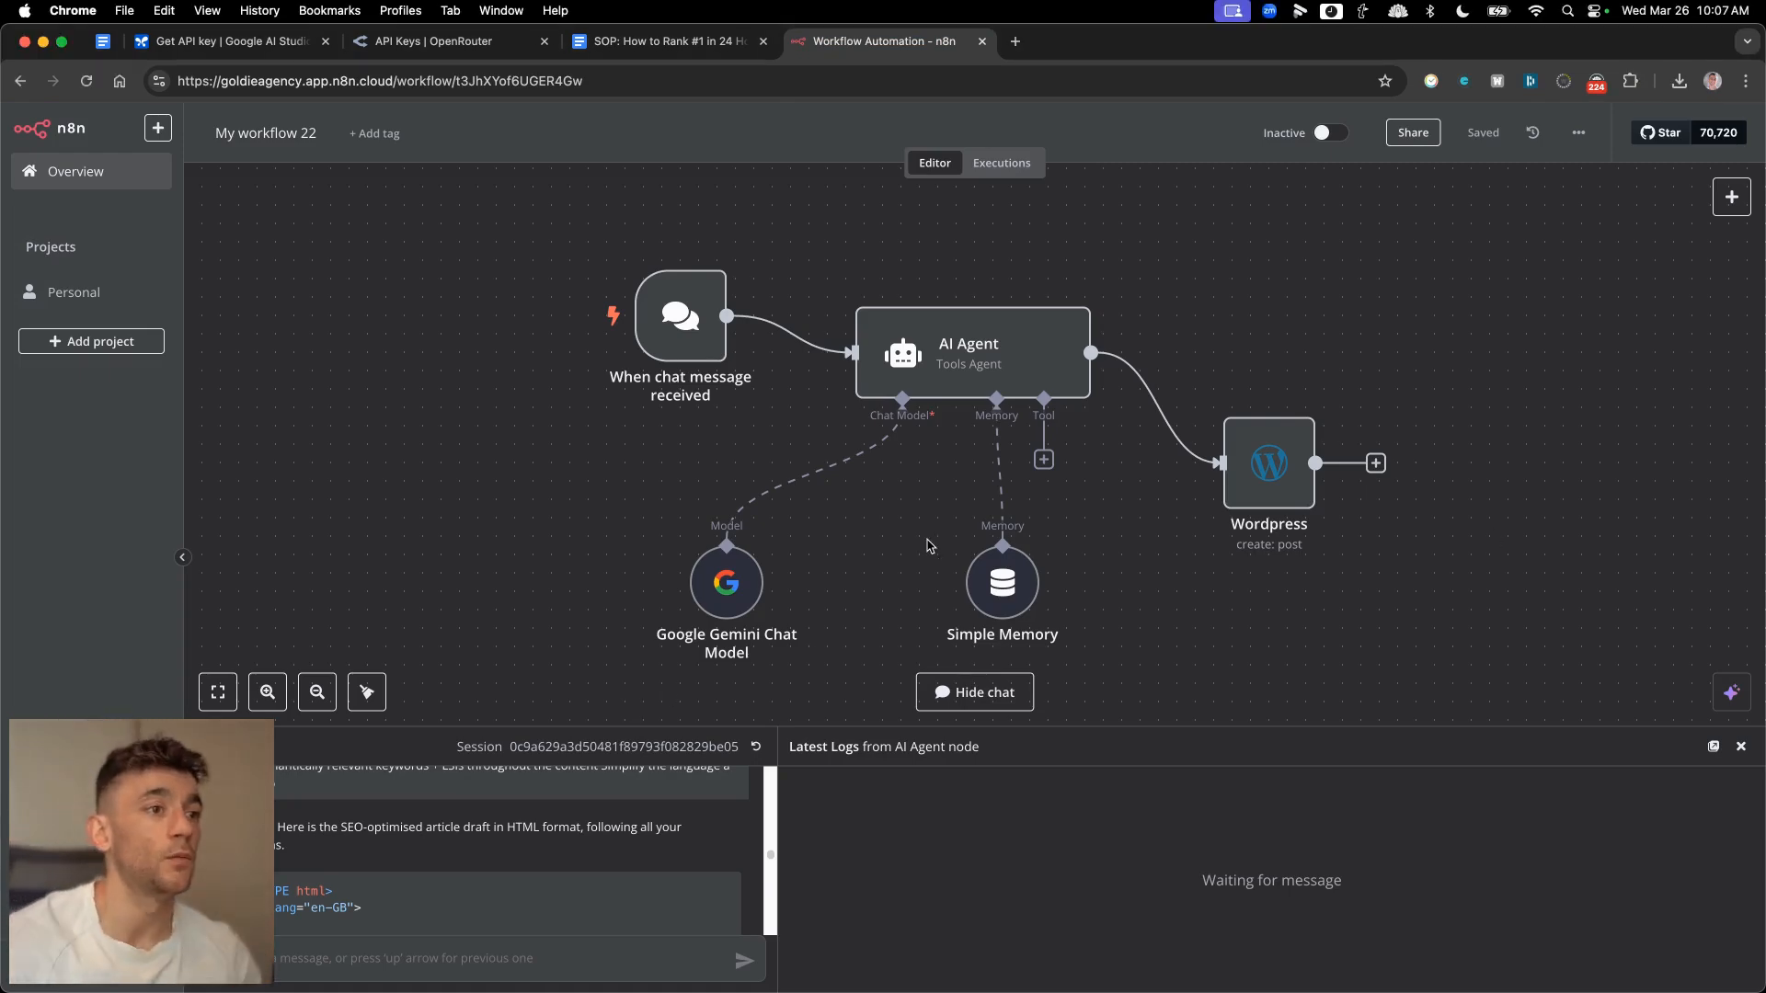
pyautogui.moveTo(905, 448)
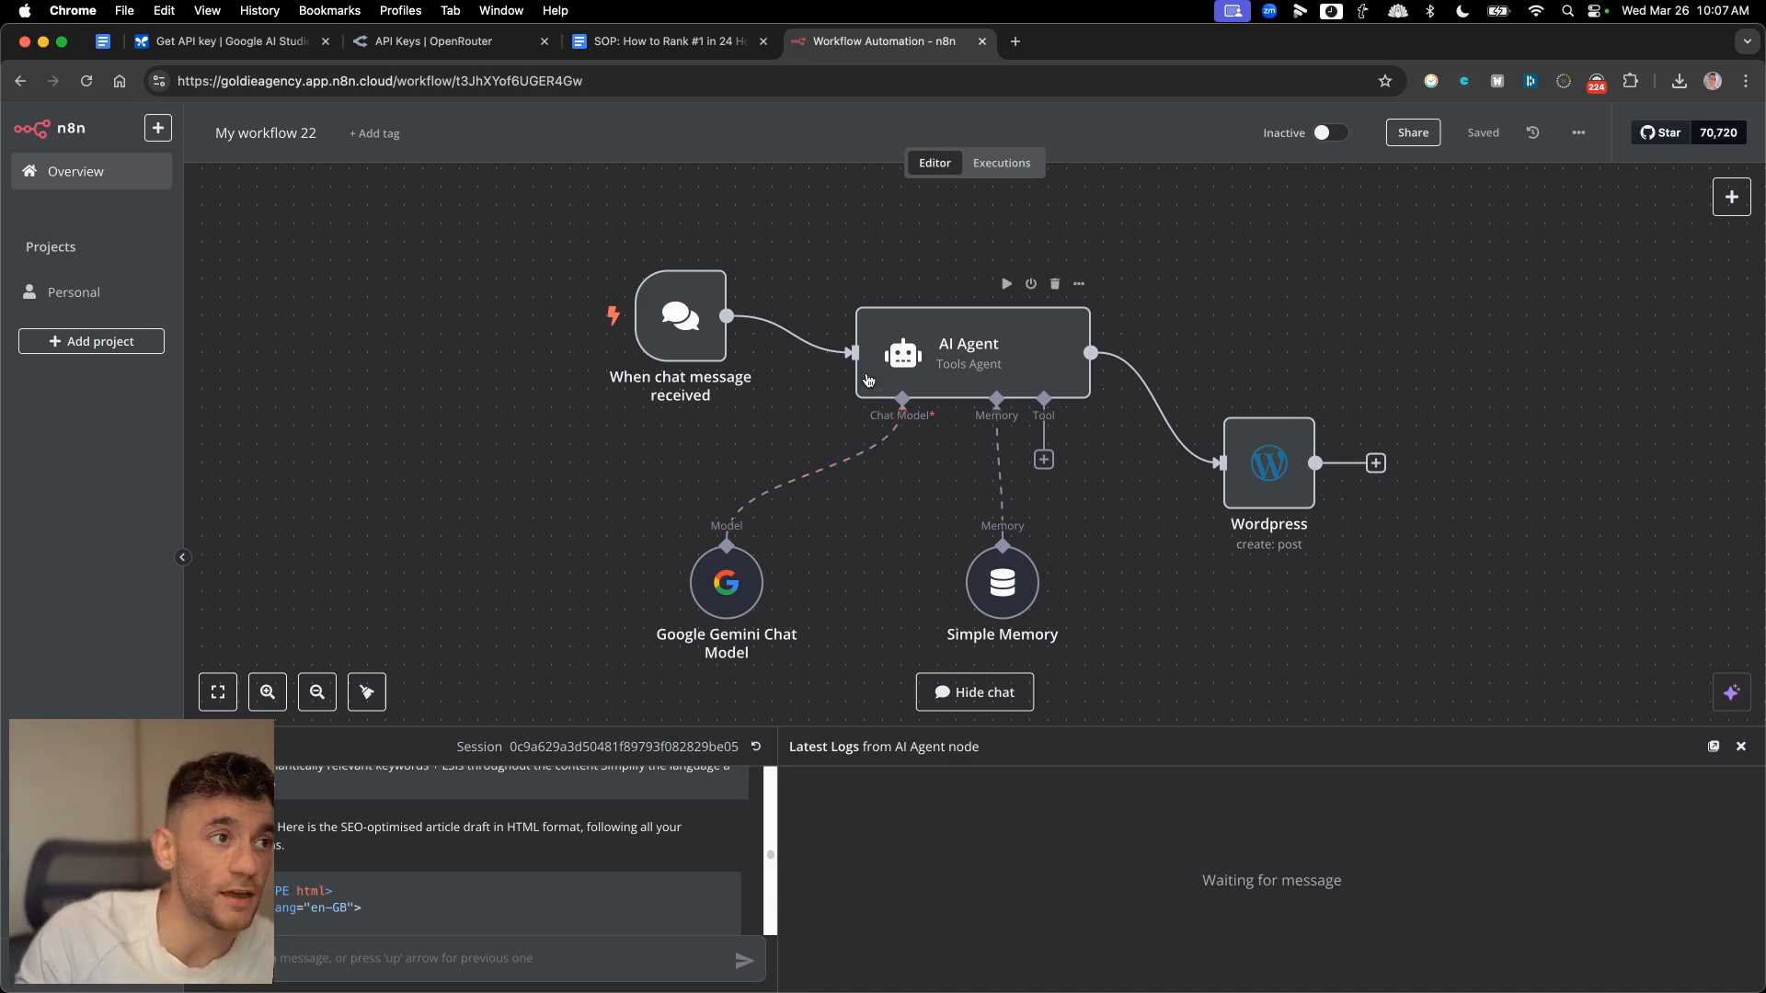
pyautogui.click(419, 42)
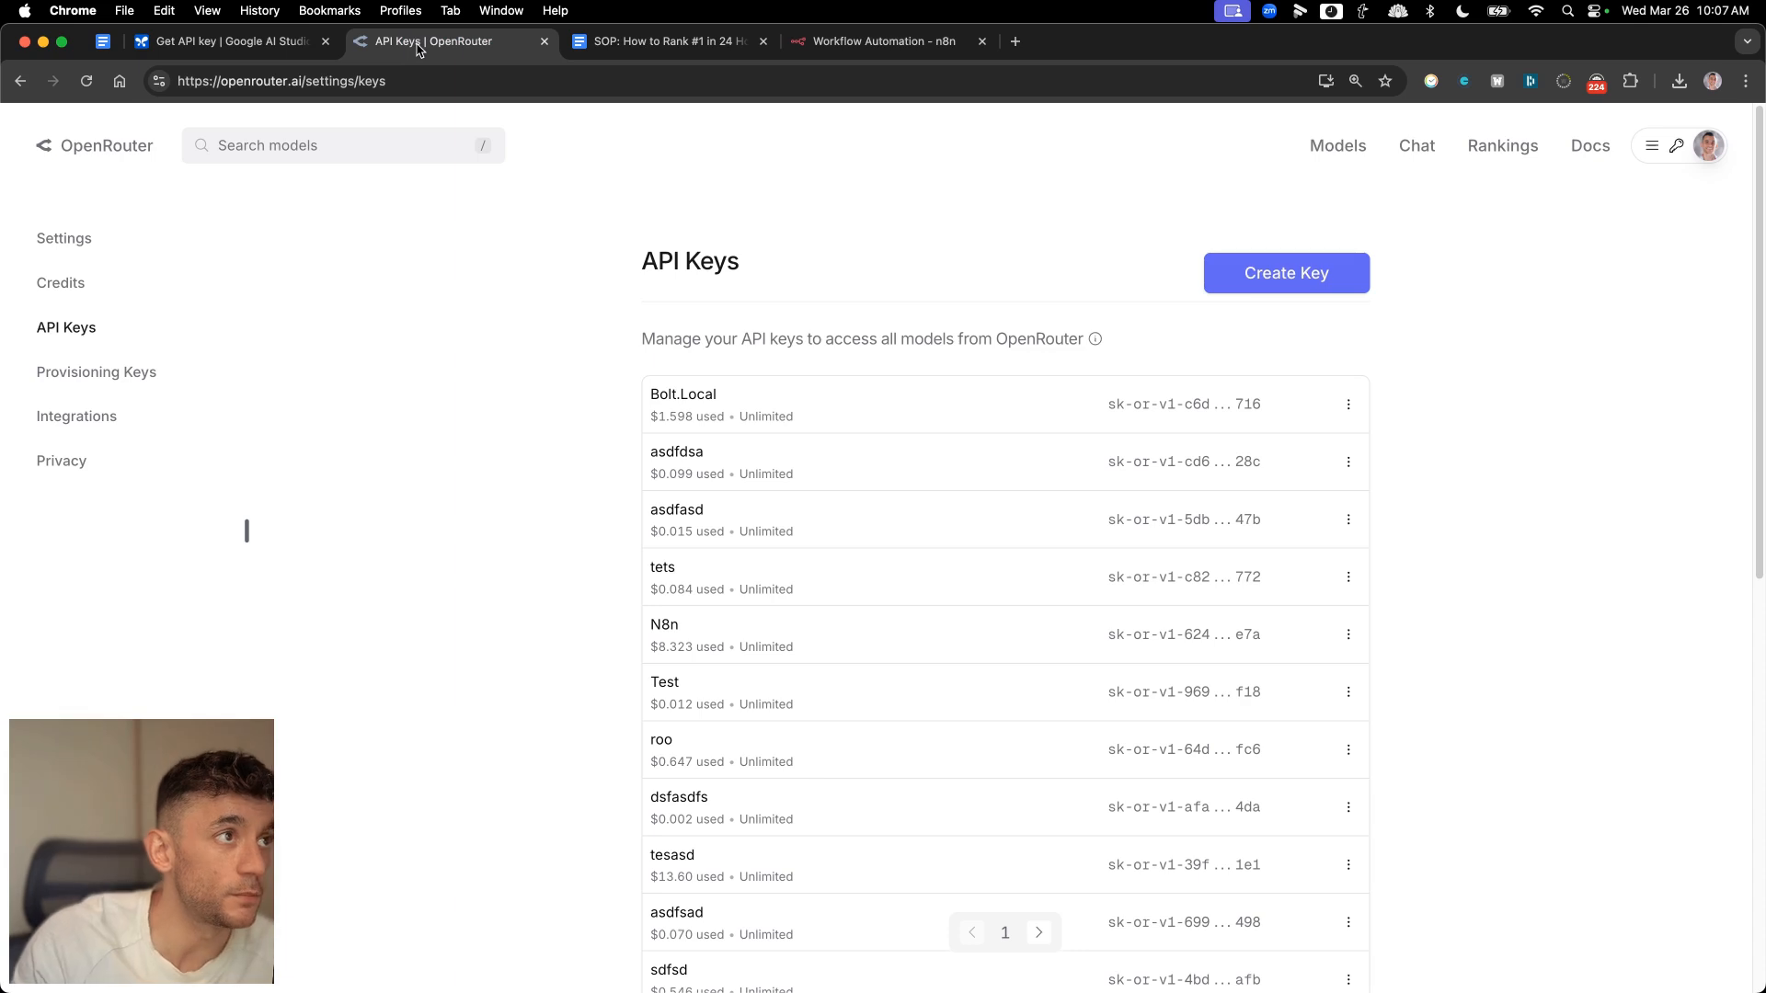
pyautogui.click(61, 149)
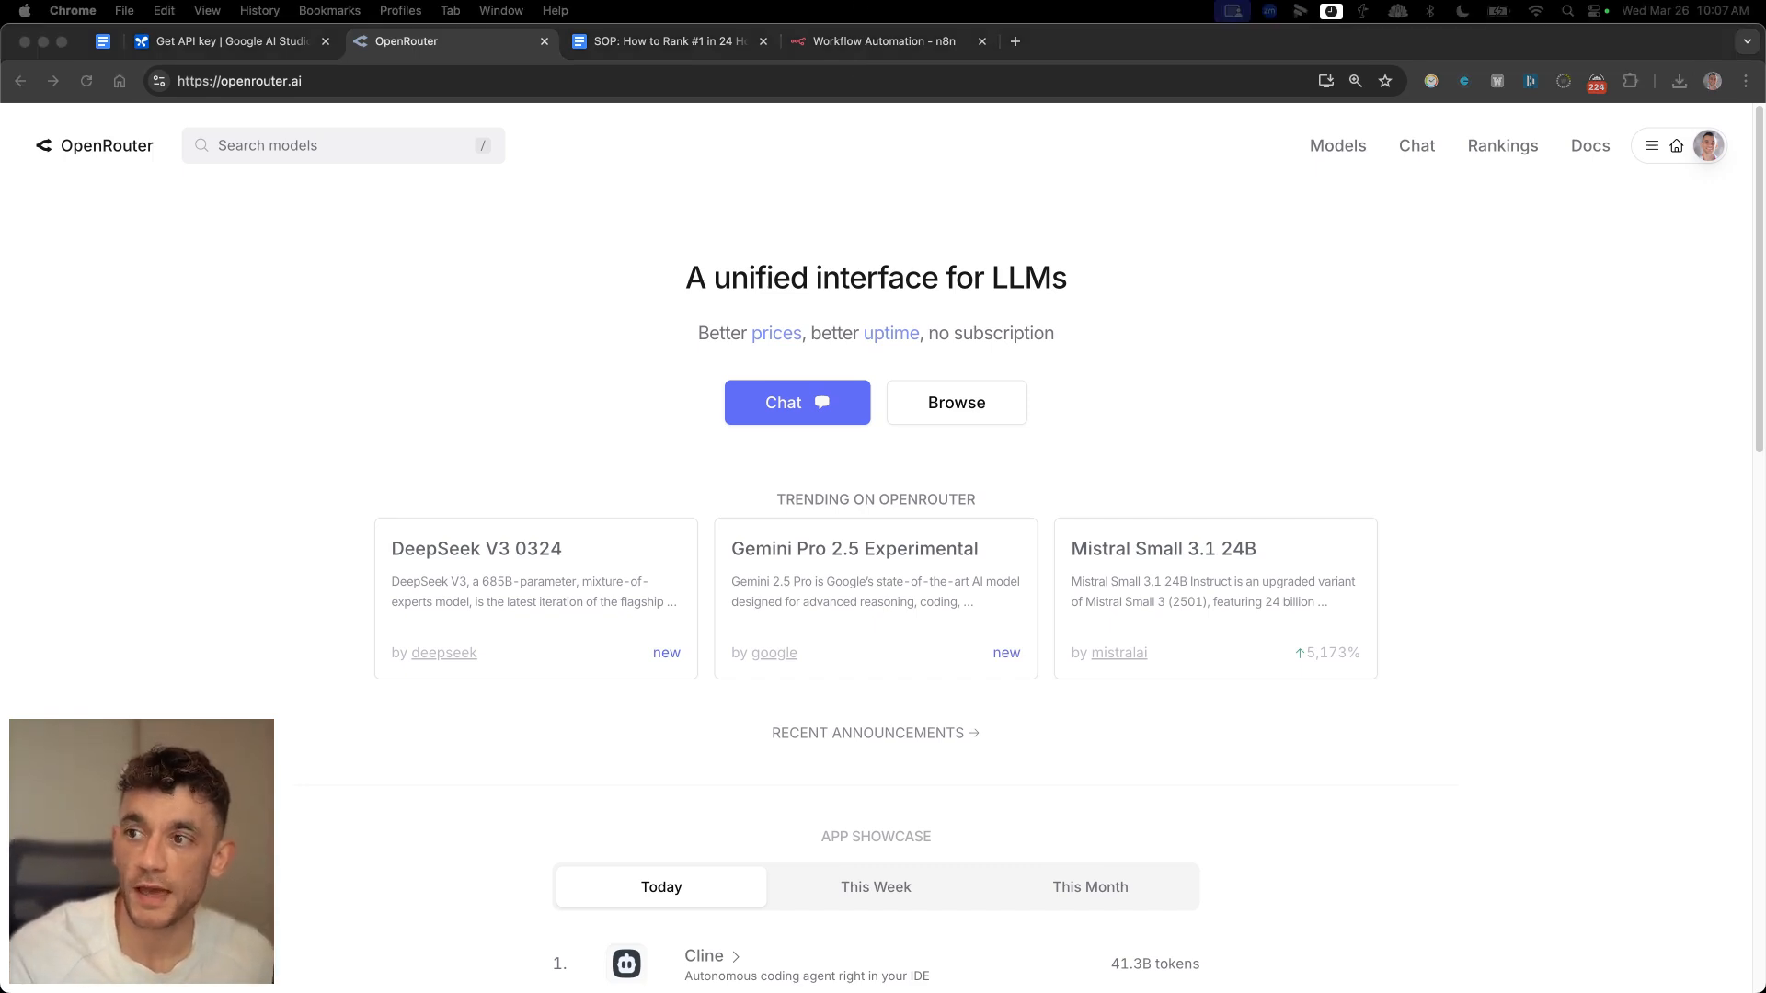
pyautogui.click(1326, 356)
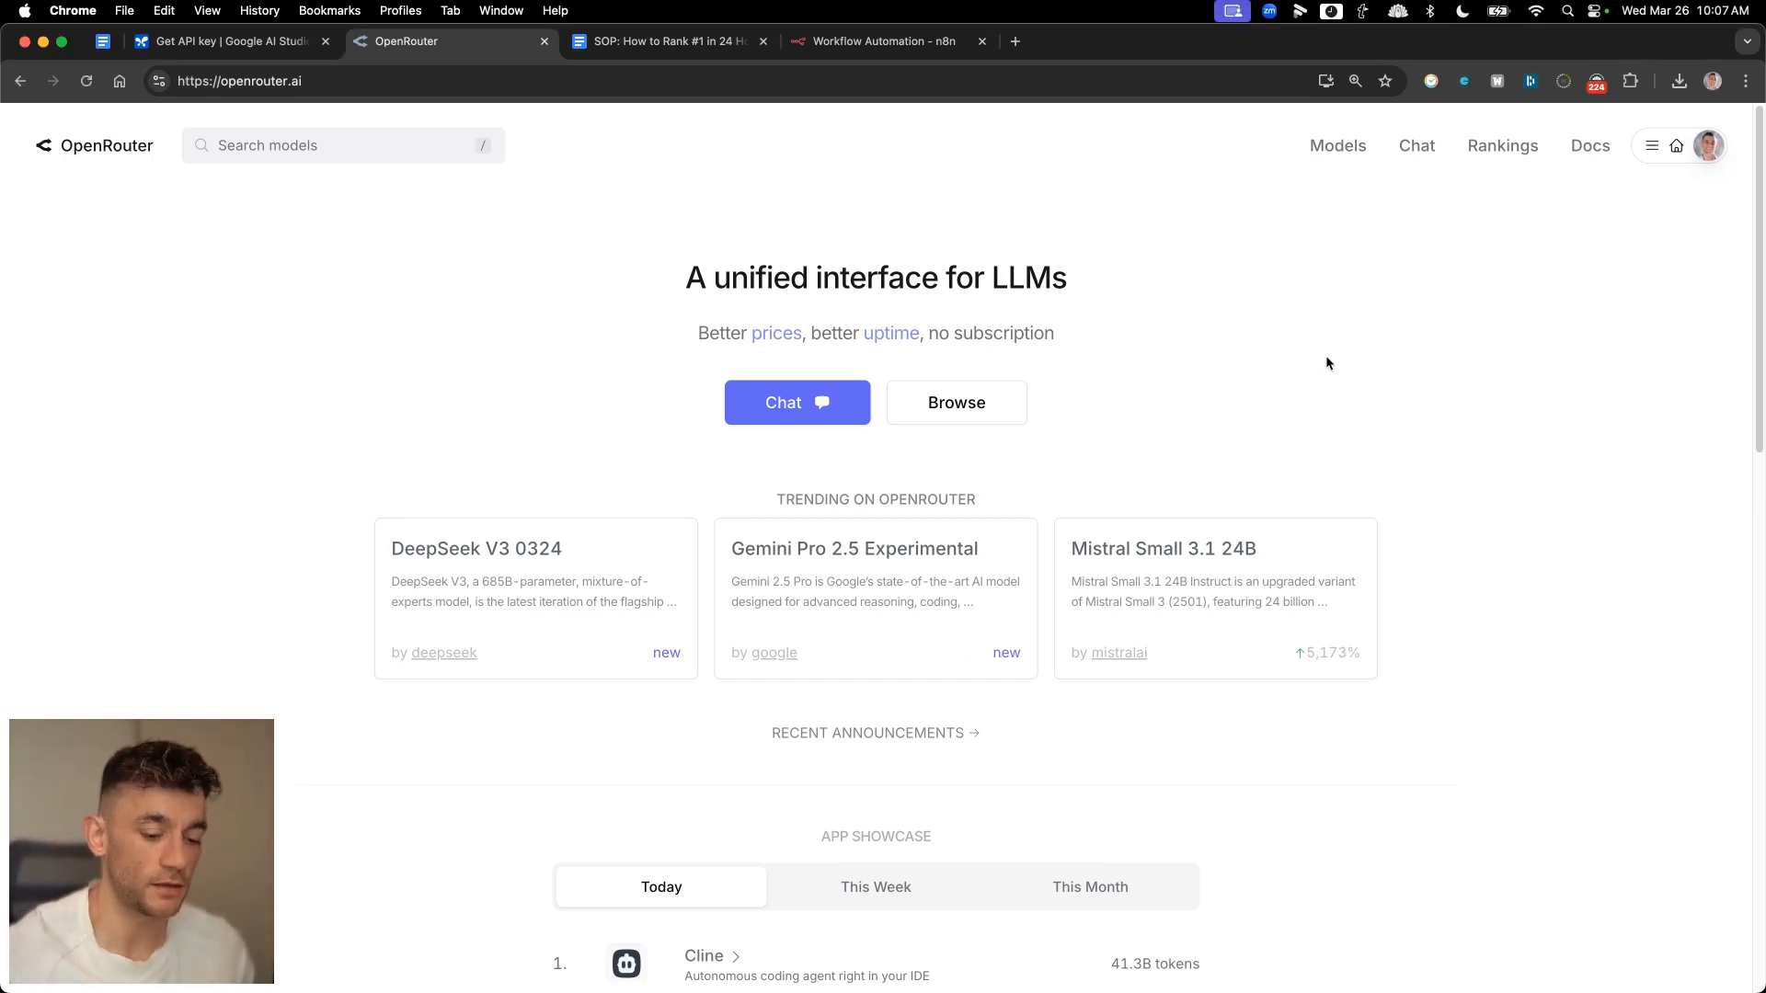
# - Open the AI Profit Boardroom community's About page in a new browser tab and read its description
pyautogui.press('super+t')
pyautogui.write('ai profit Boardroom')
pyautogui.press('Return')
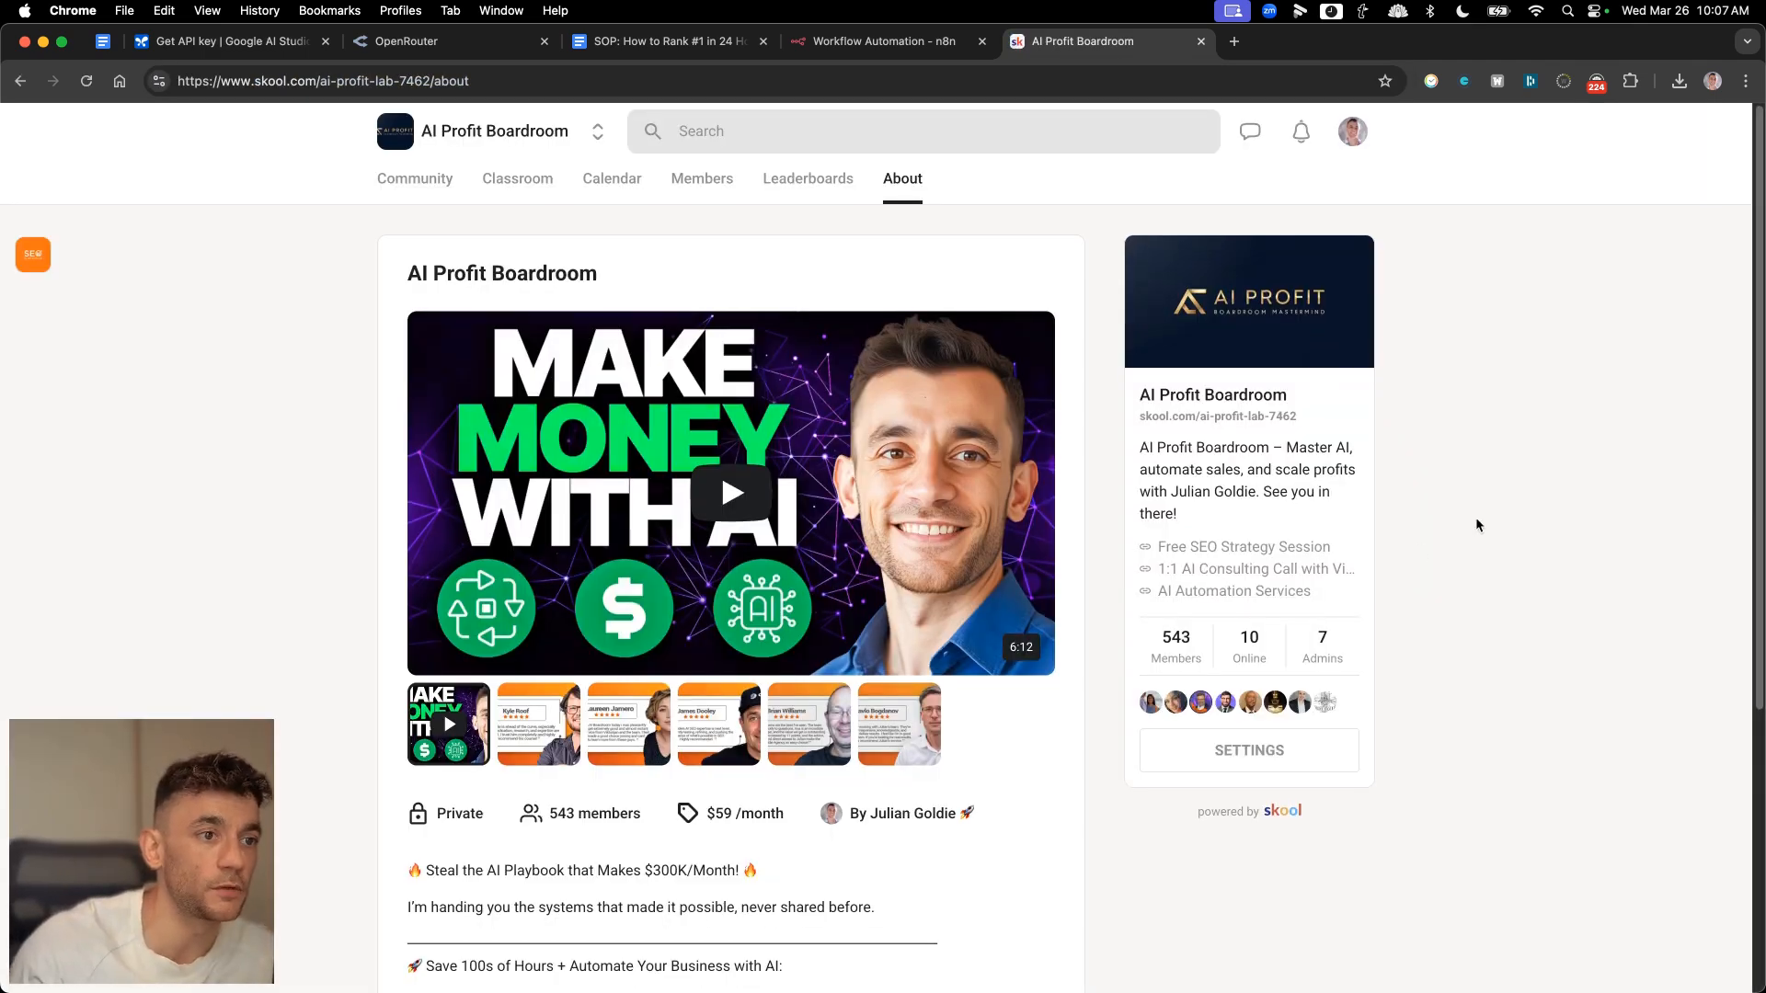
pyautogui.scroll(-3, 1478, 524)
pyautogui.scroll(-2, 1434, 566)
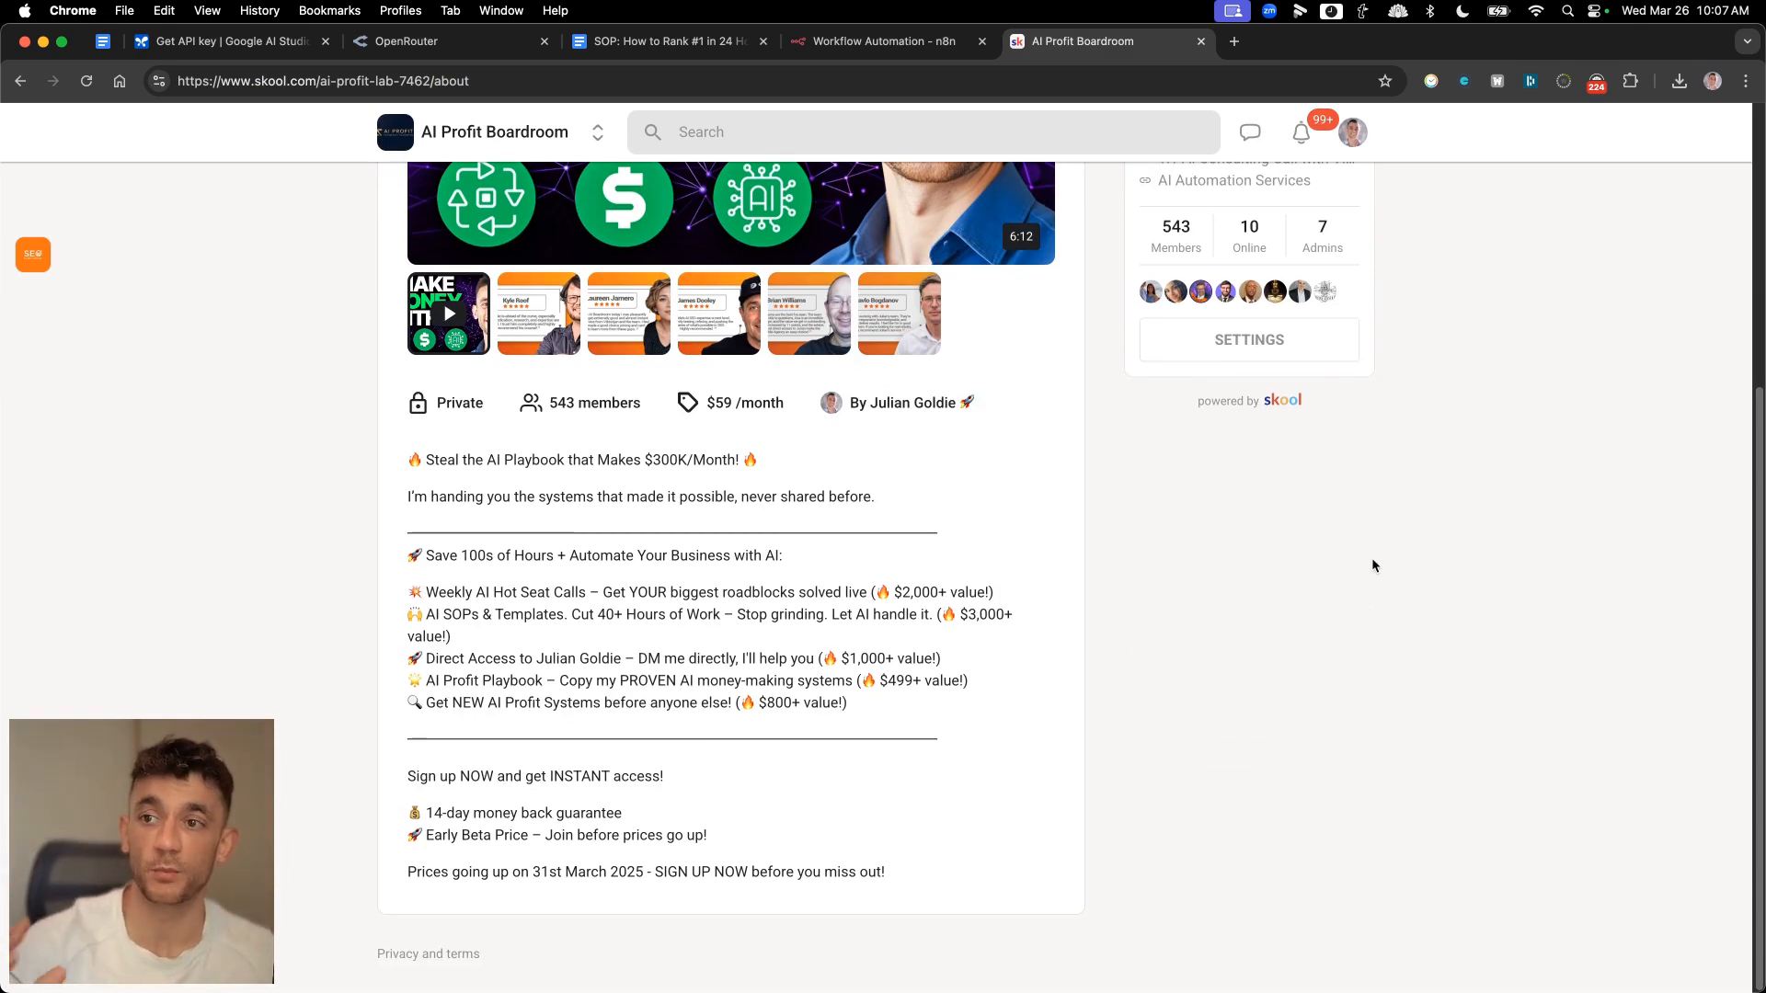
pyautogui.scroll(5, 1371, 558)
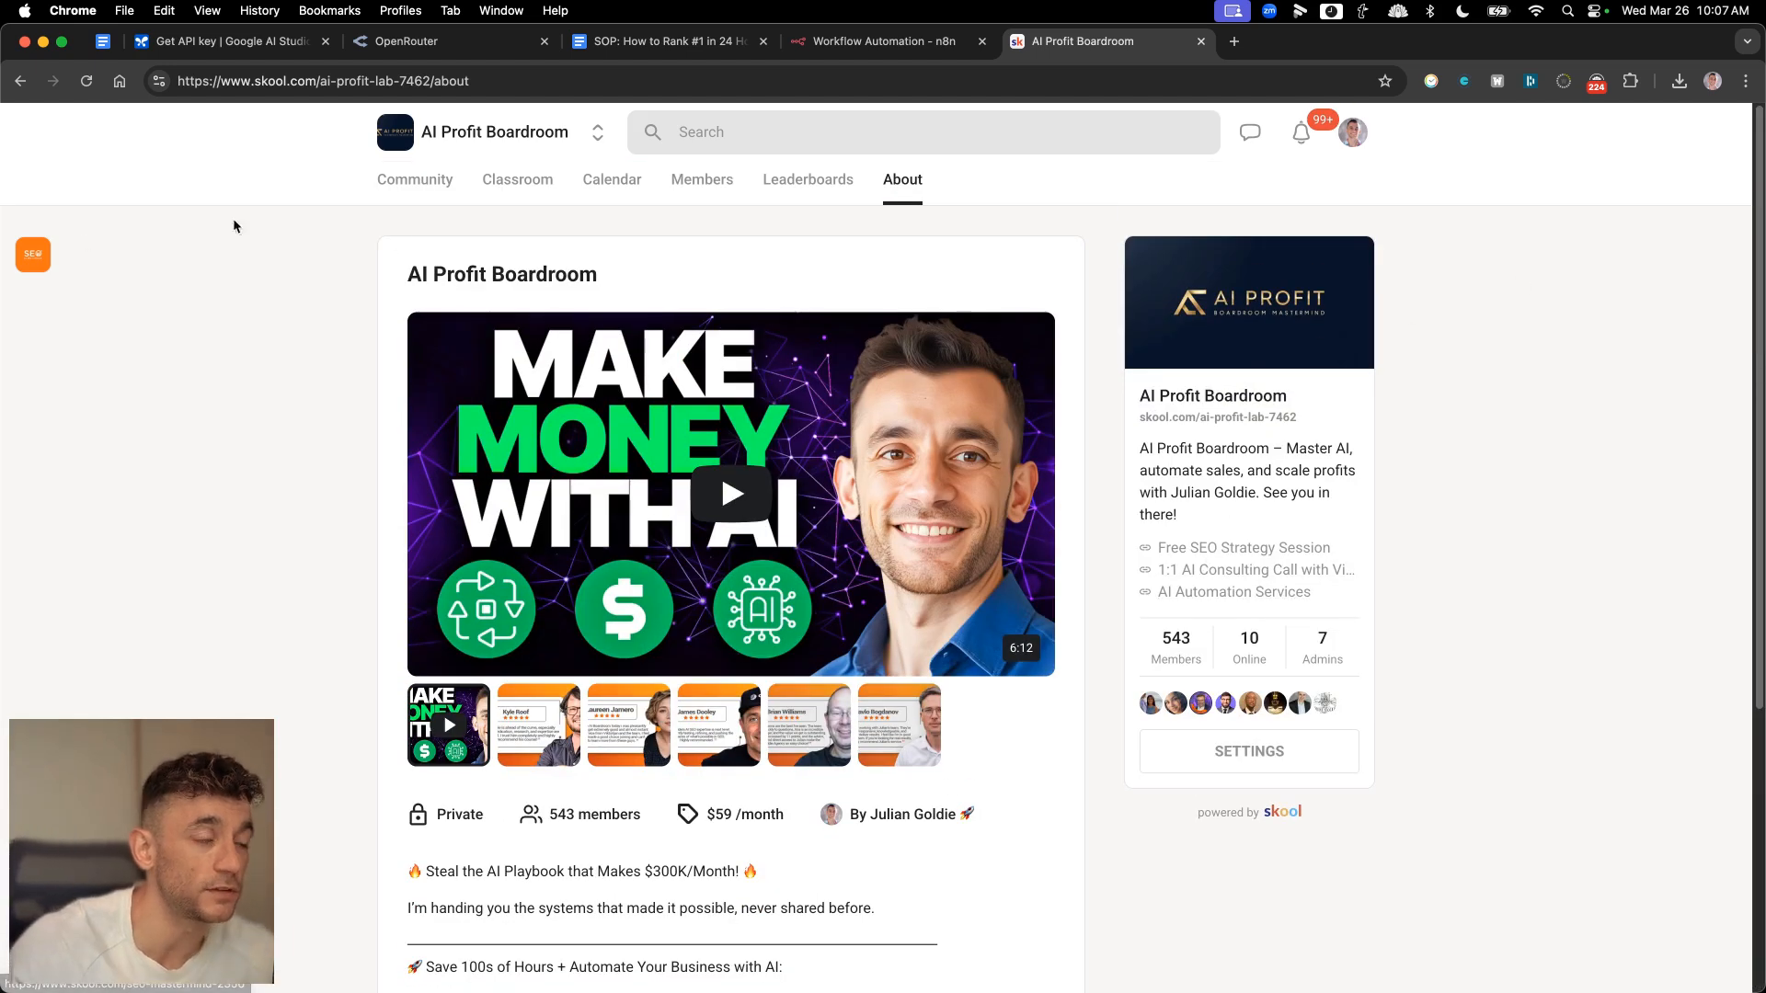
# - Browse the AI Profit Boardroom classroom and open the Social Media & Video Automation course
pyautogui.click(520, 182)
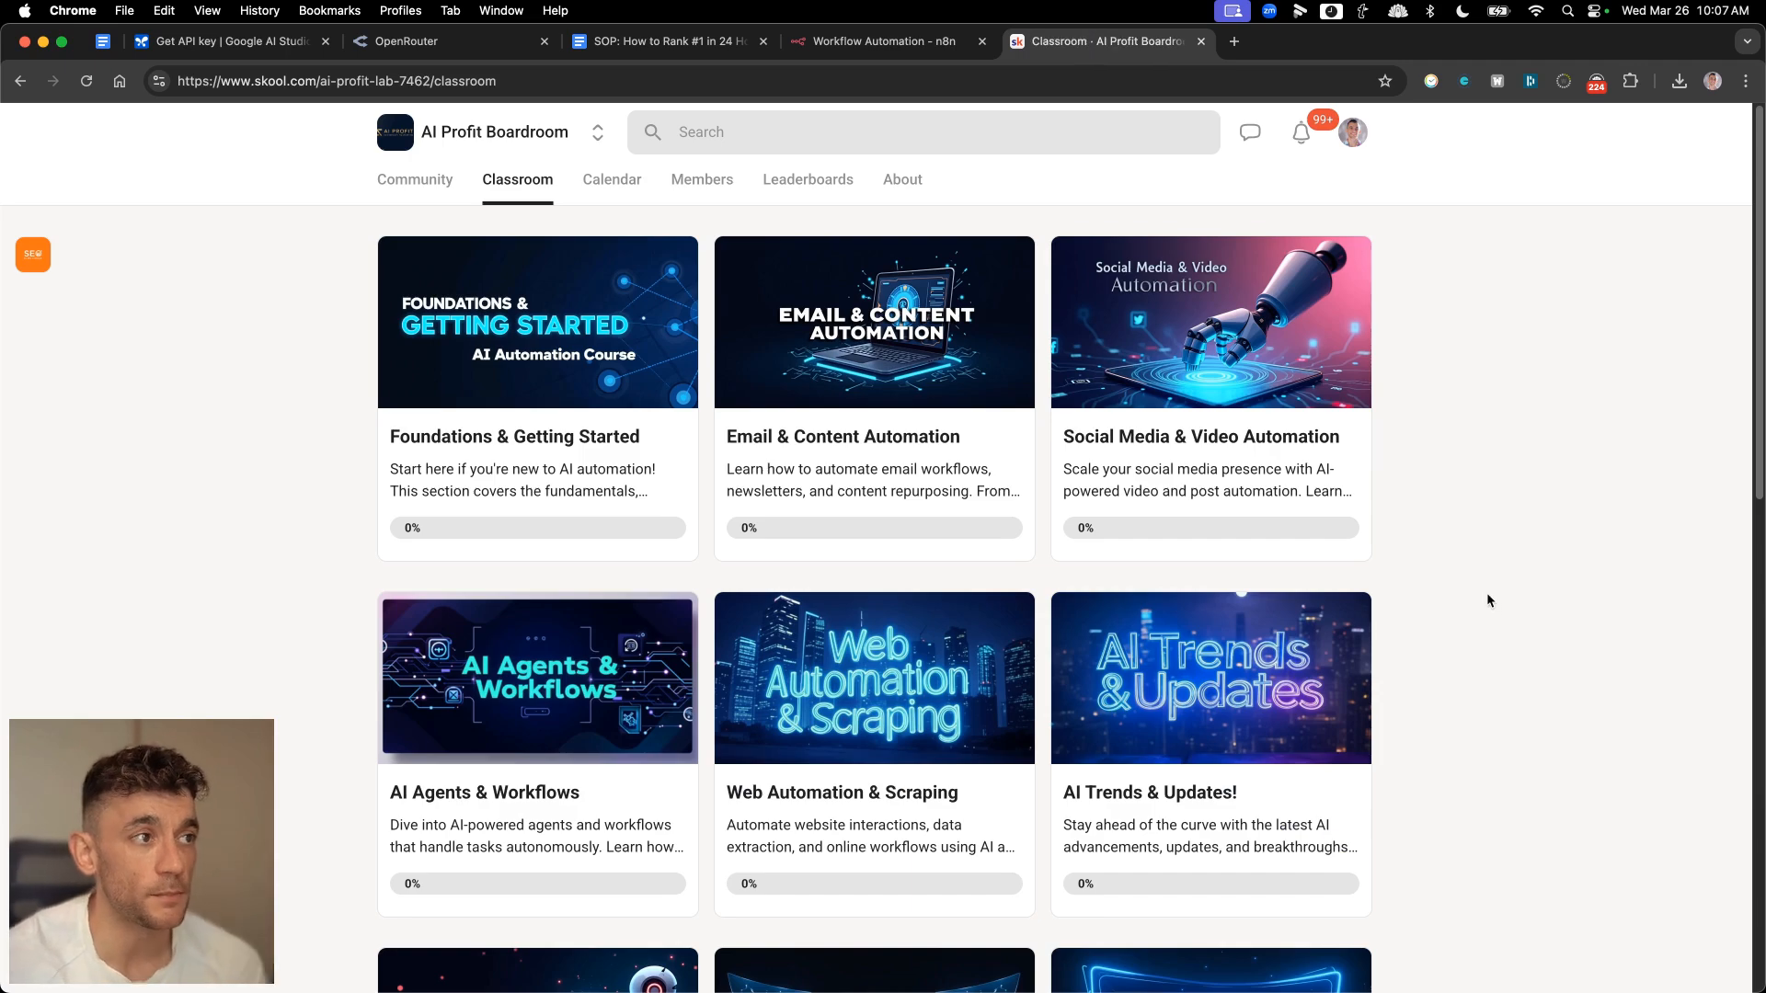
pyautogui.scroll(-5, 1486, 600)
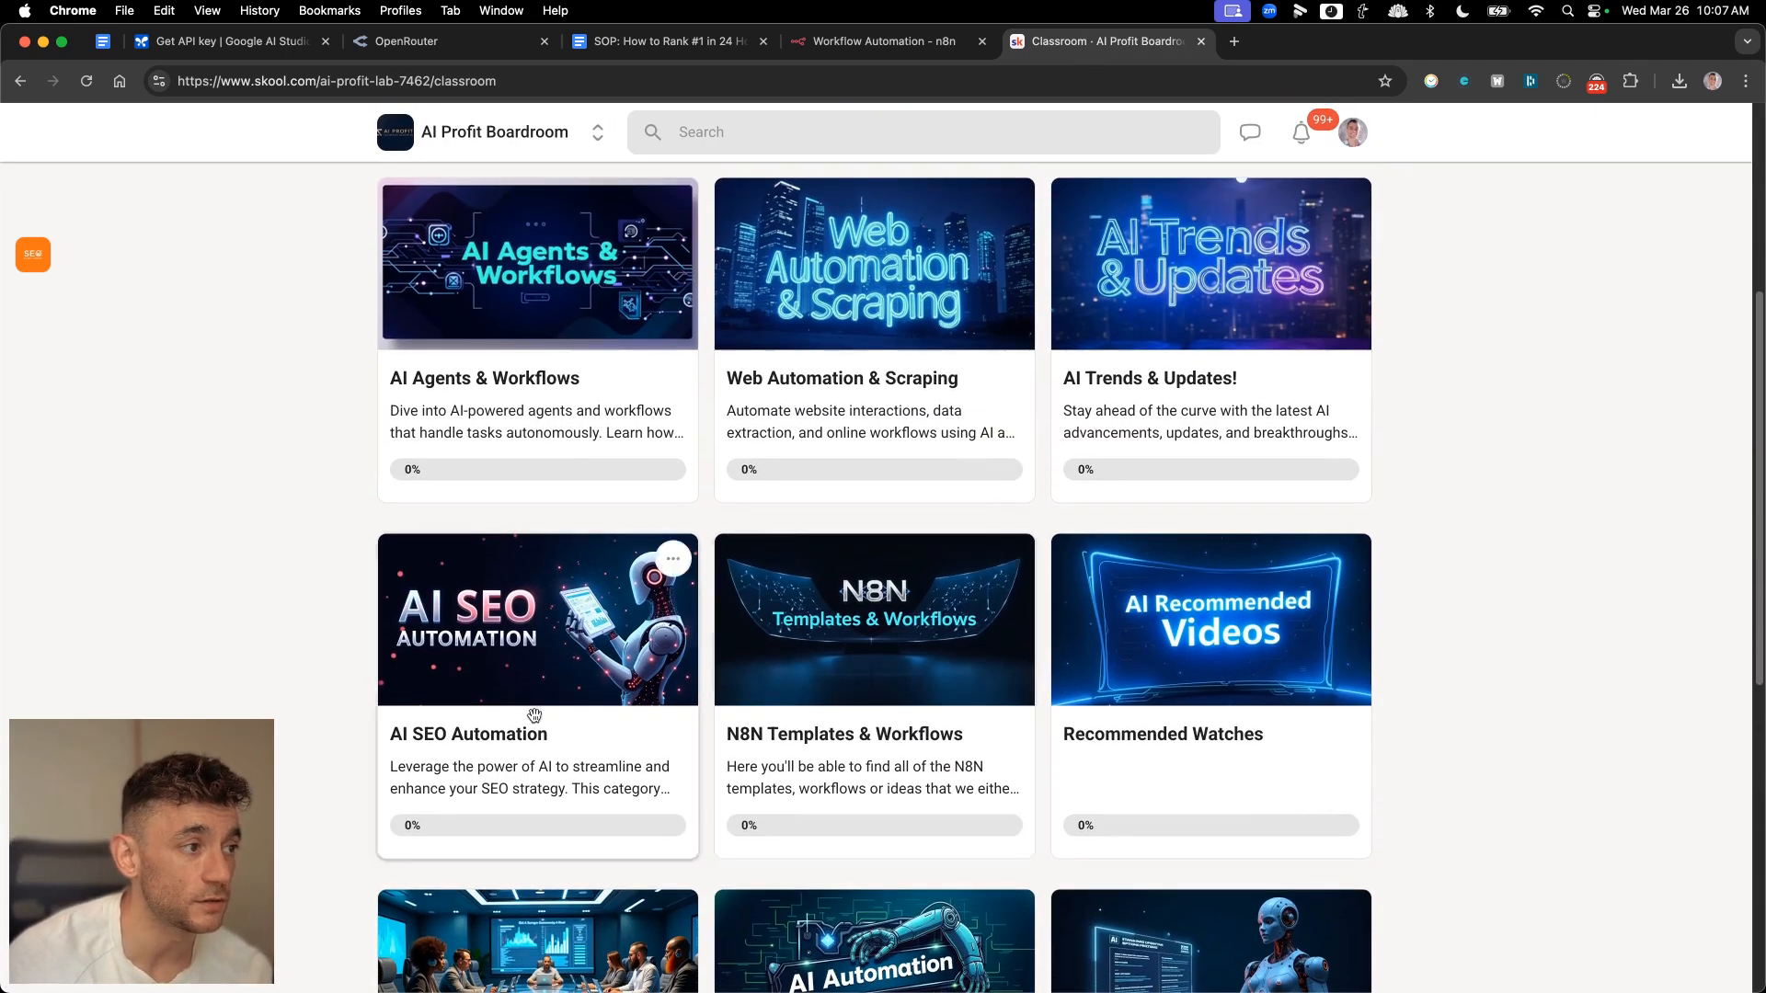
pyautogui.scroll(5, 551, 727)
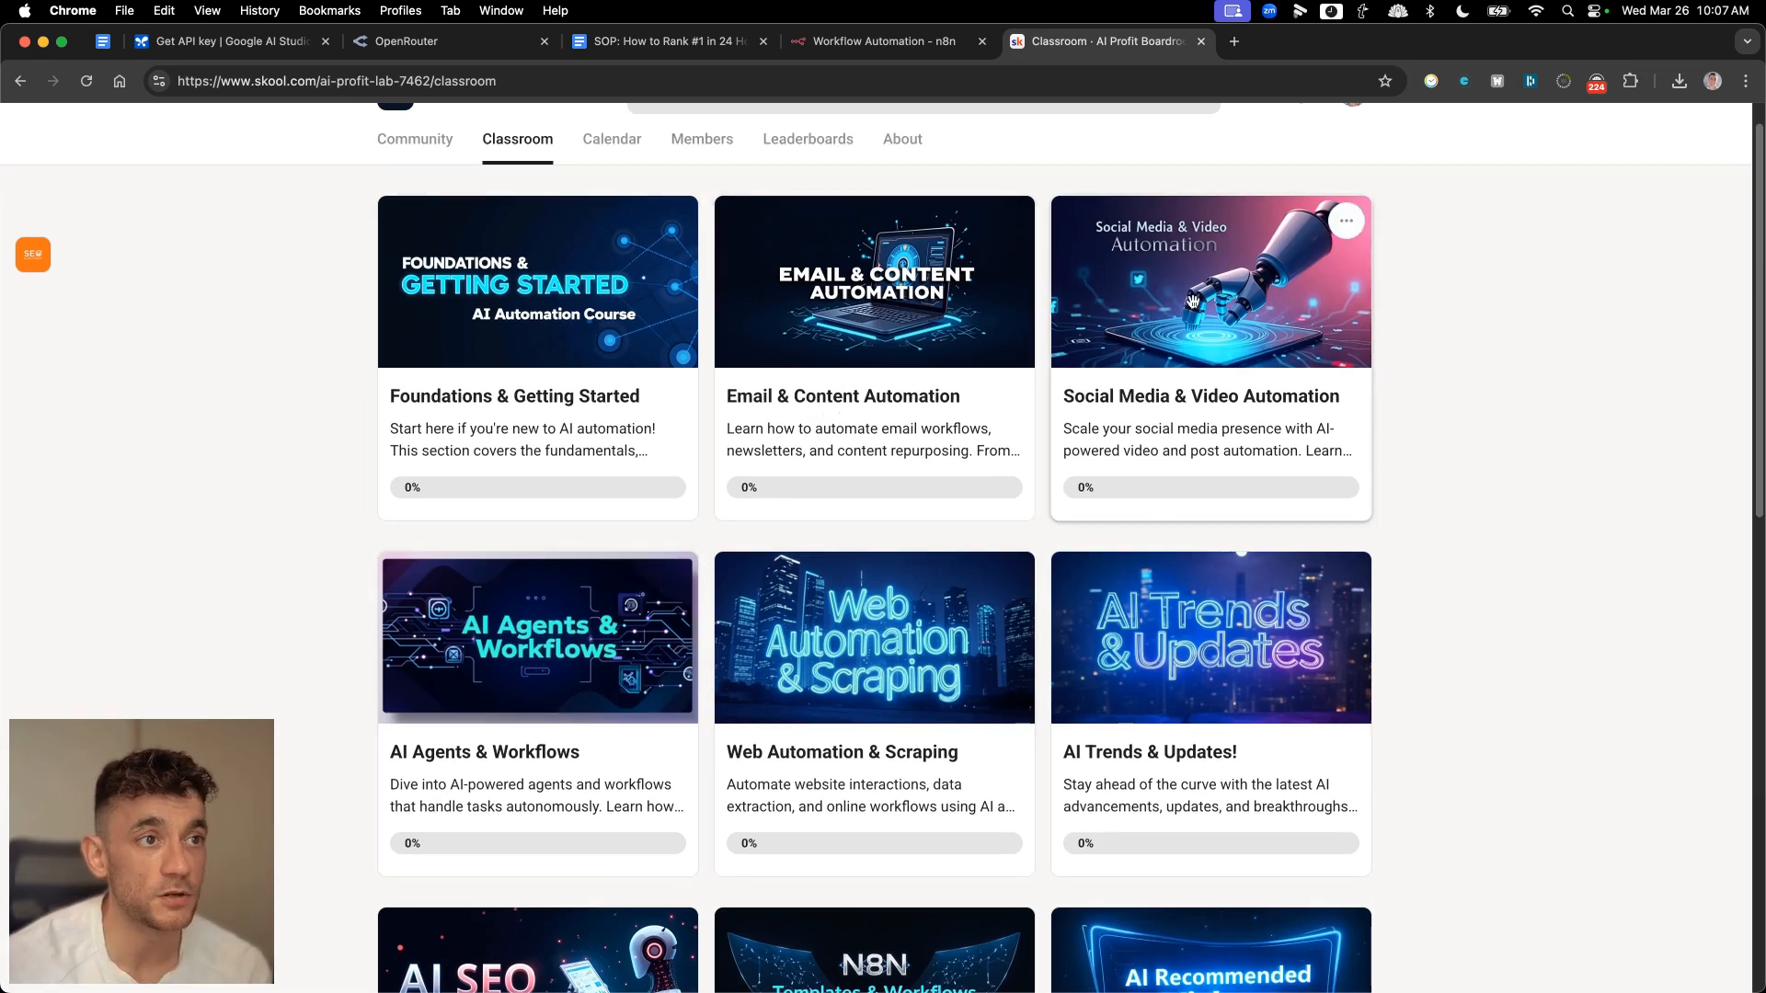
pyautogui.click(1096, 445)
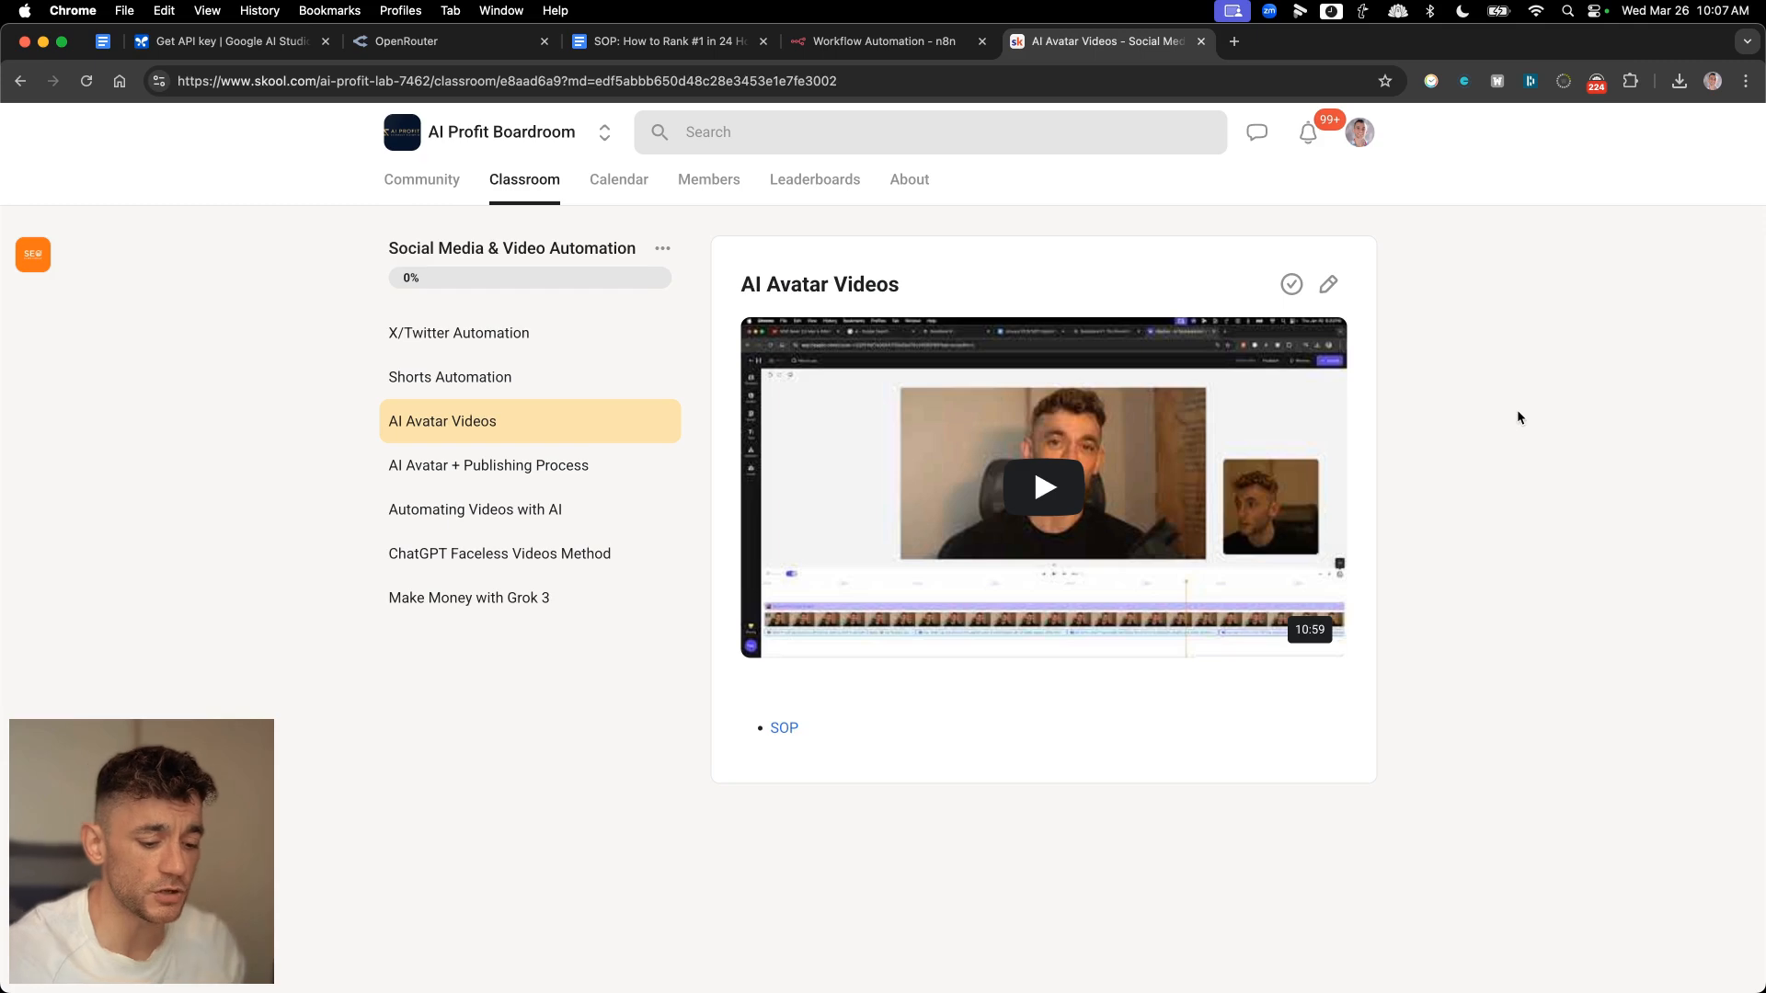
# - Open the Julian Goldie SEO YouTube channel's videos page in a new browser tab and browse the latest videos
pyautogui.press('super+t')
pyautogui.write('y')
pyautogui.press('Down')
pyautogui.press('Down')
pyautogui.press('Return')
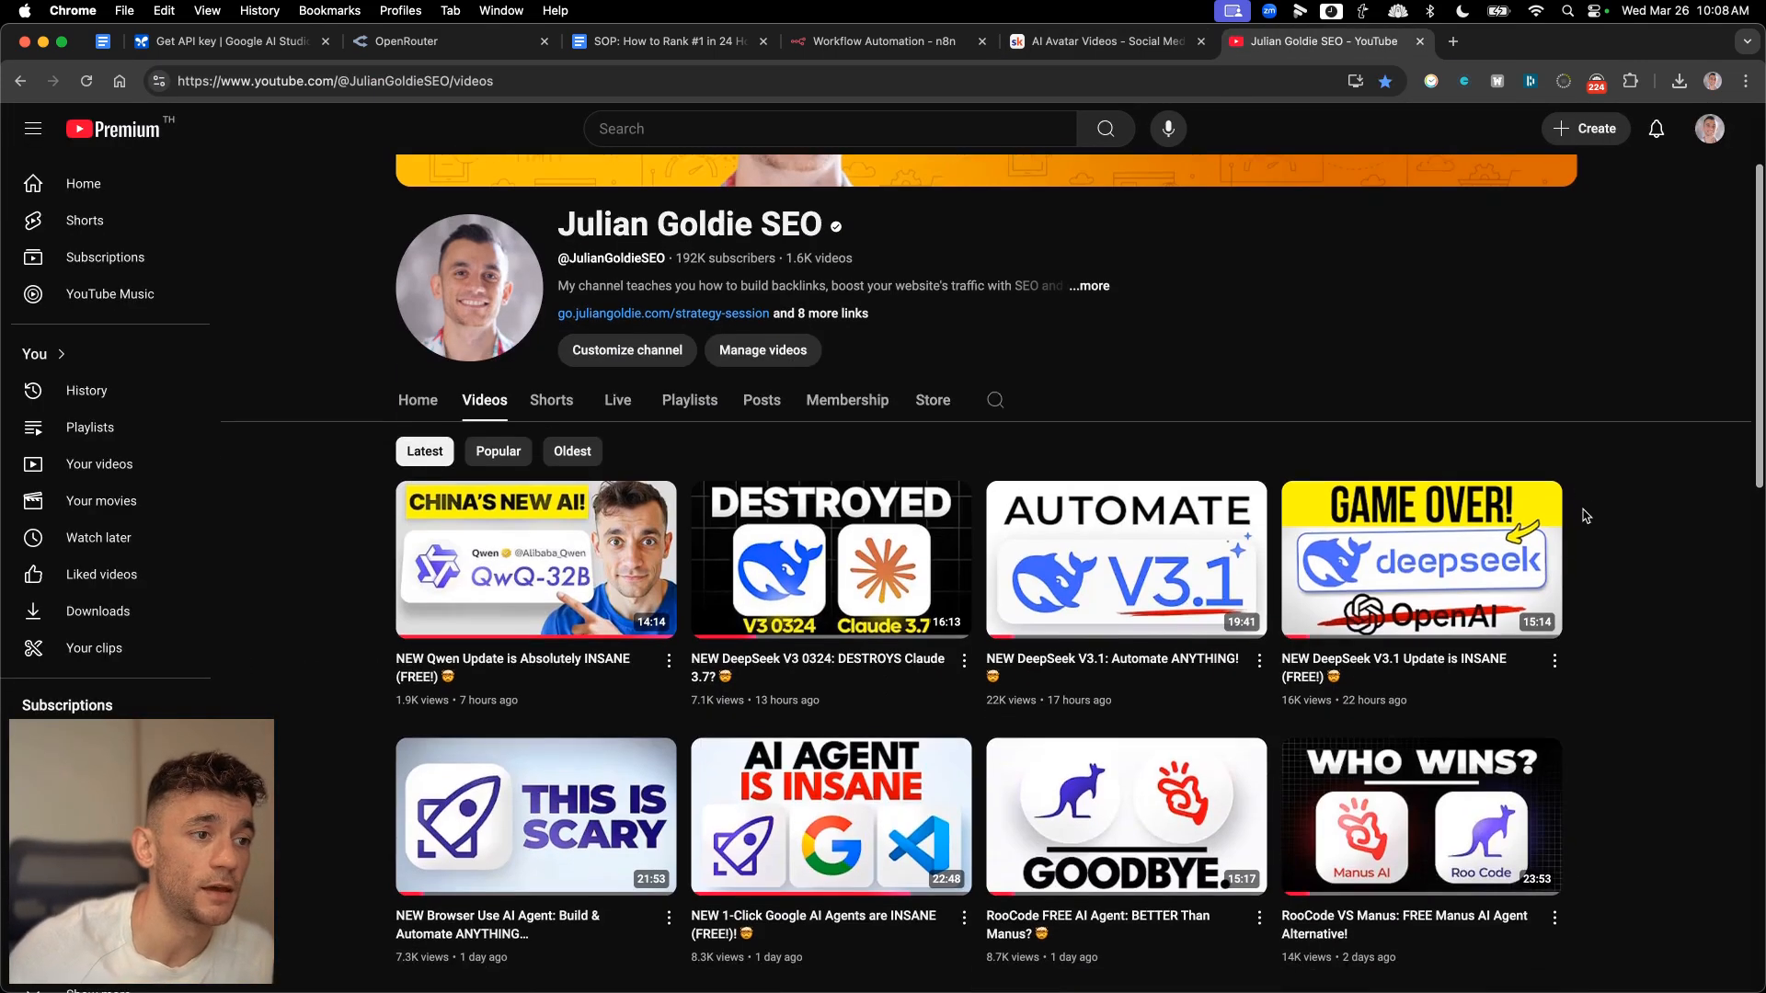
pyautogui.scroll(-3, 1588, 546)
pyautogui.scroll(-5, 1590, 550)
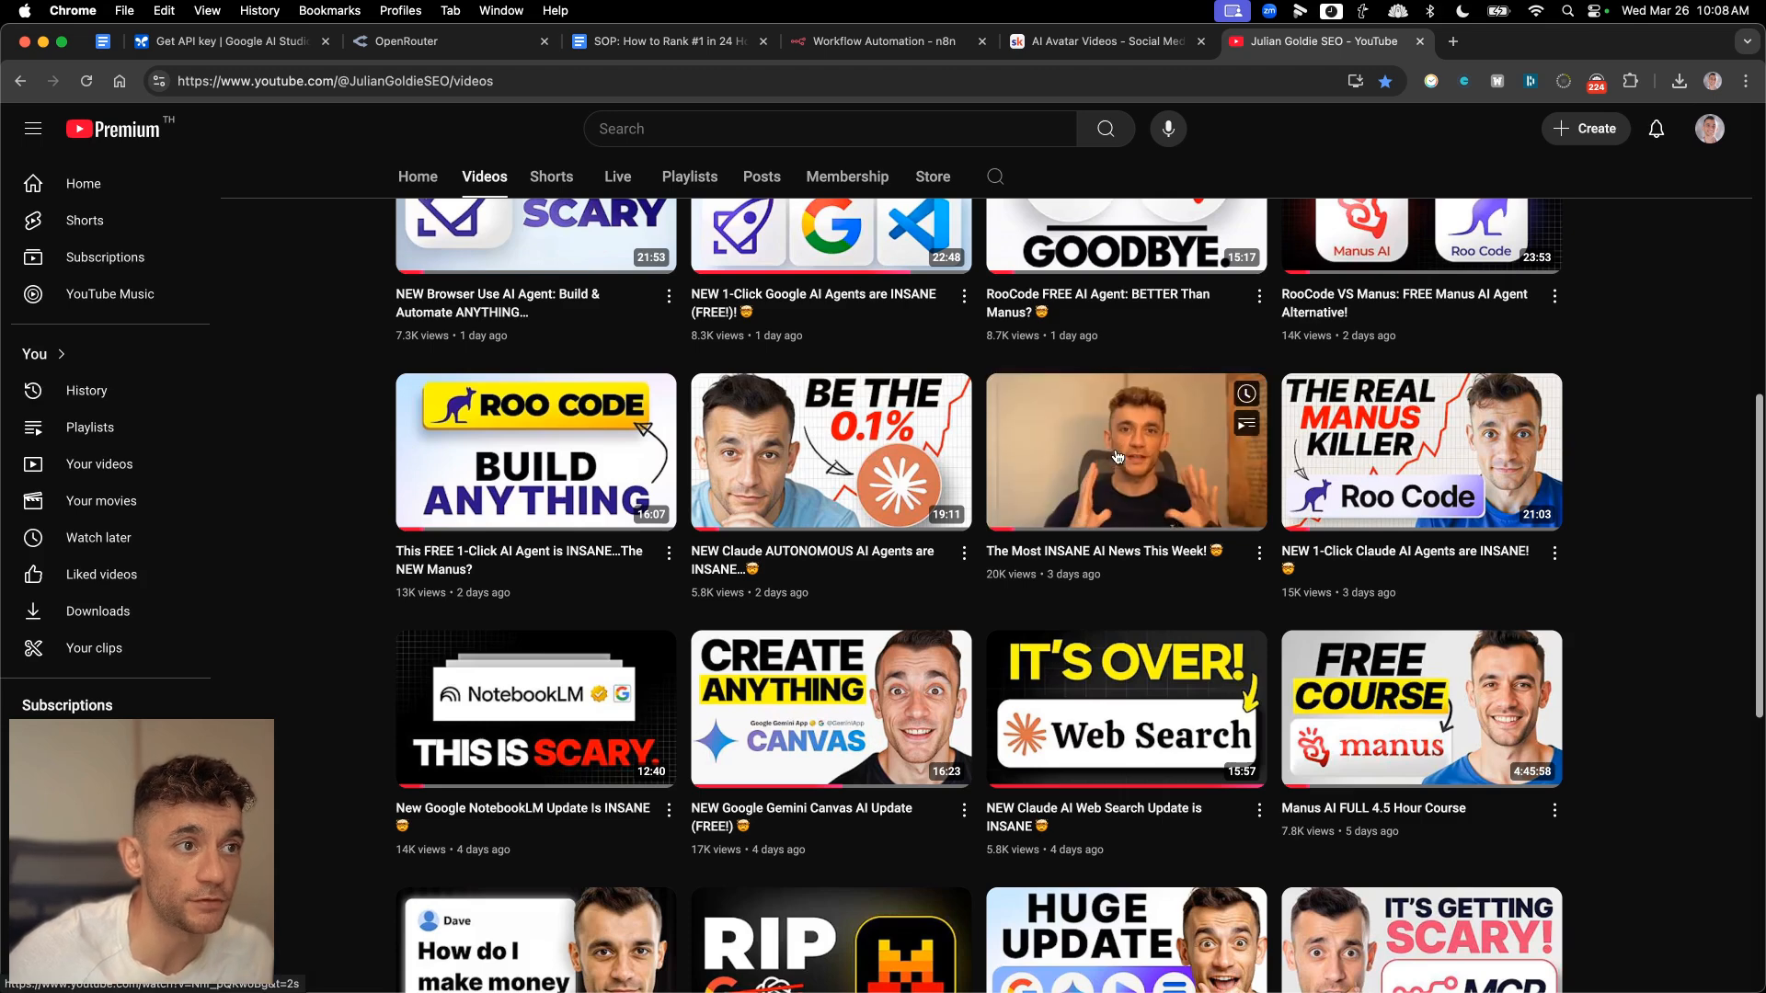
# - Return to the AI Profit Boardroom classroom and look through the March 2025 lessons in SOPs - The Whole Collection
pyautogui.click(1112, 39)
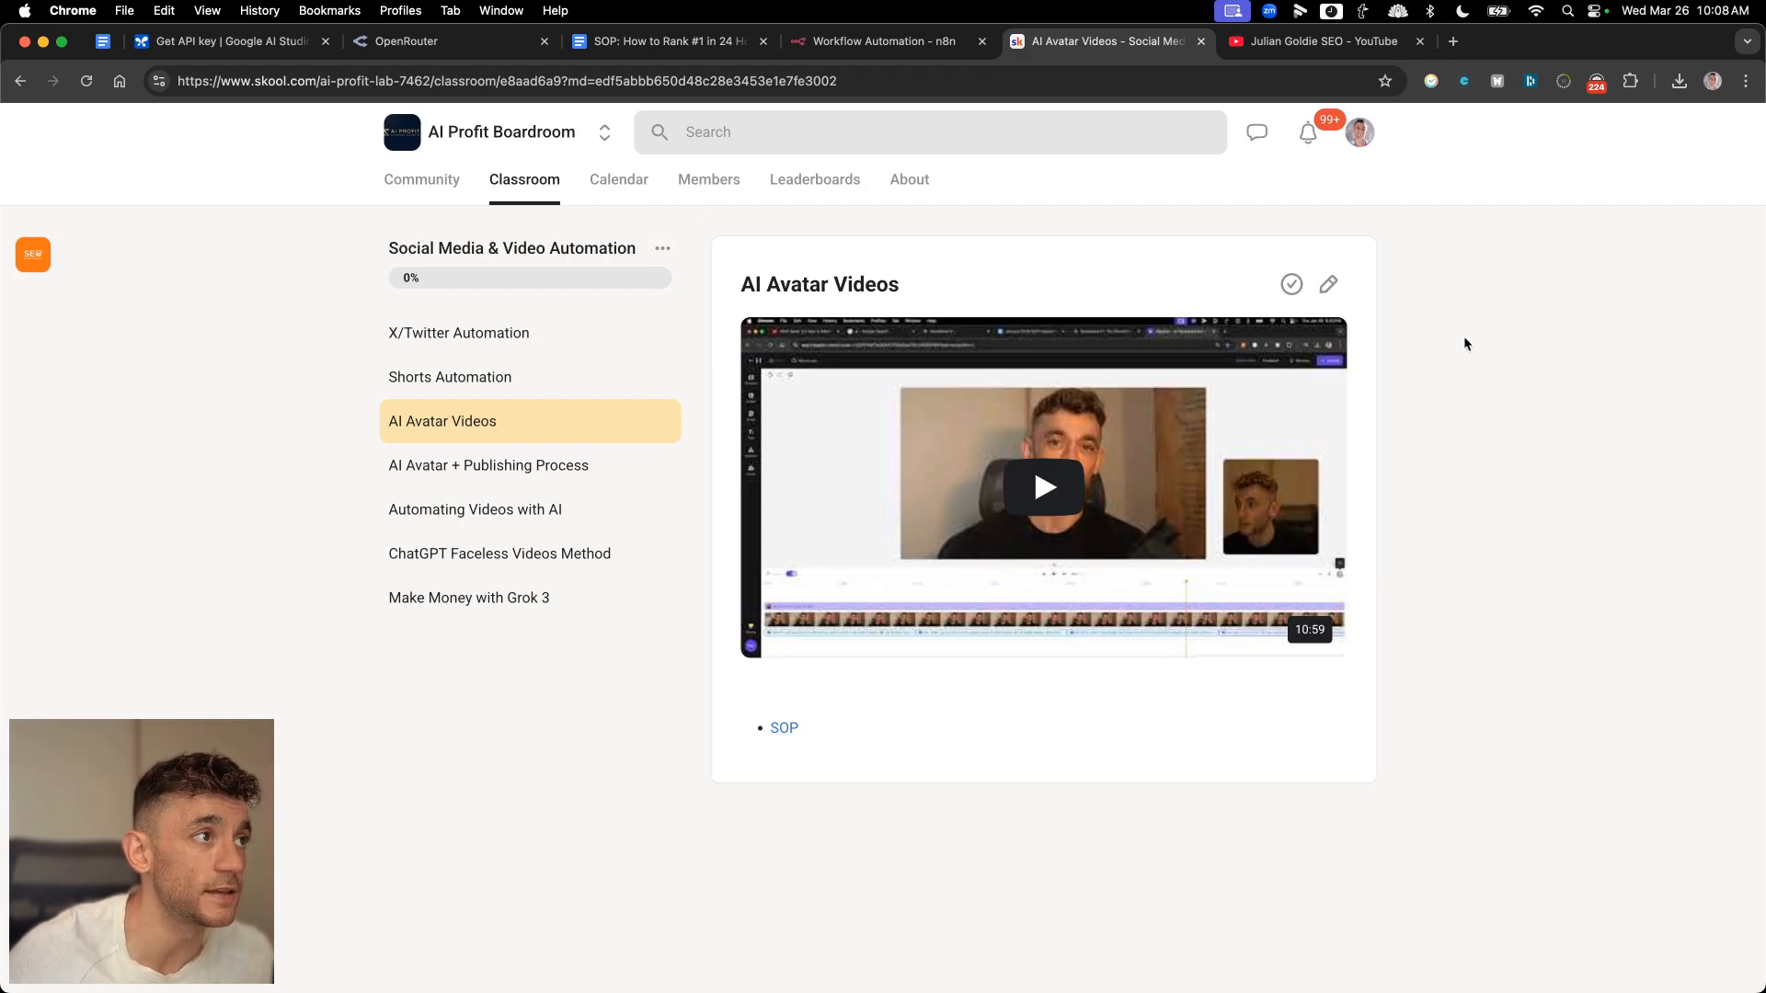
pyautogui.click(529, 188)
pyautogui.scroll(-10, 811, 526)
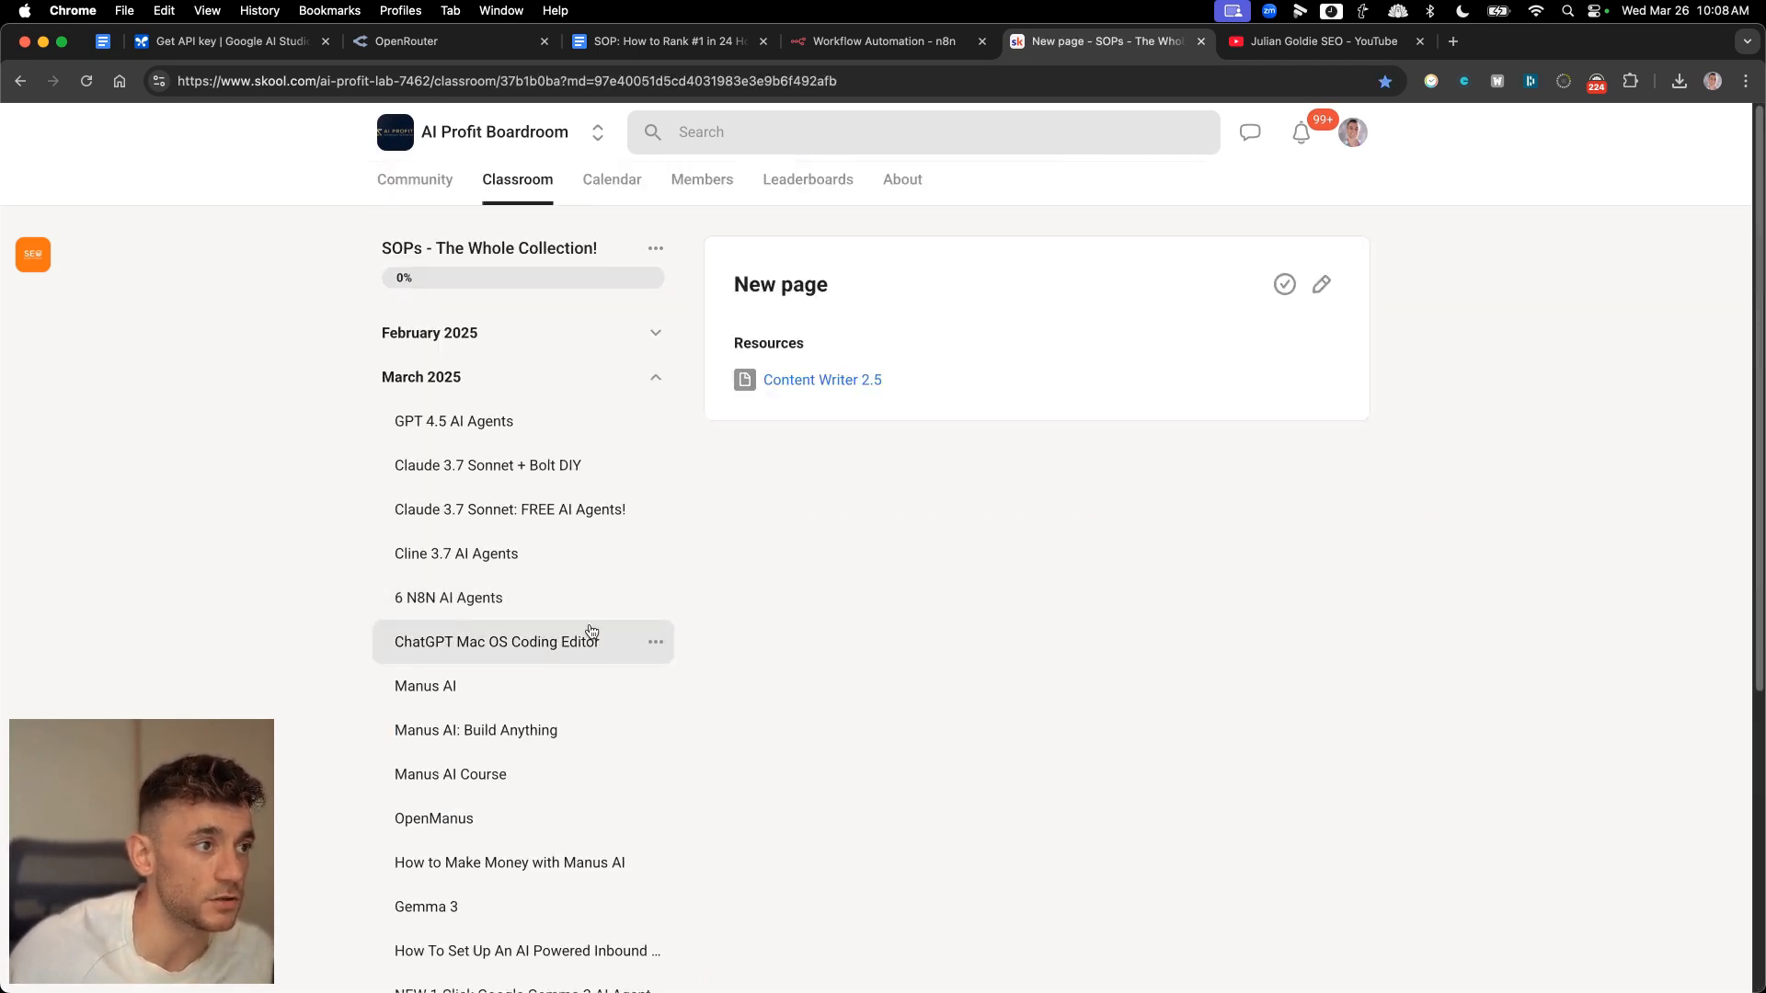
pyautogui.scroll(-5, 579, 635)
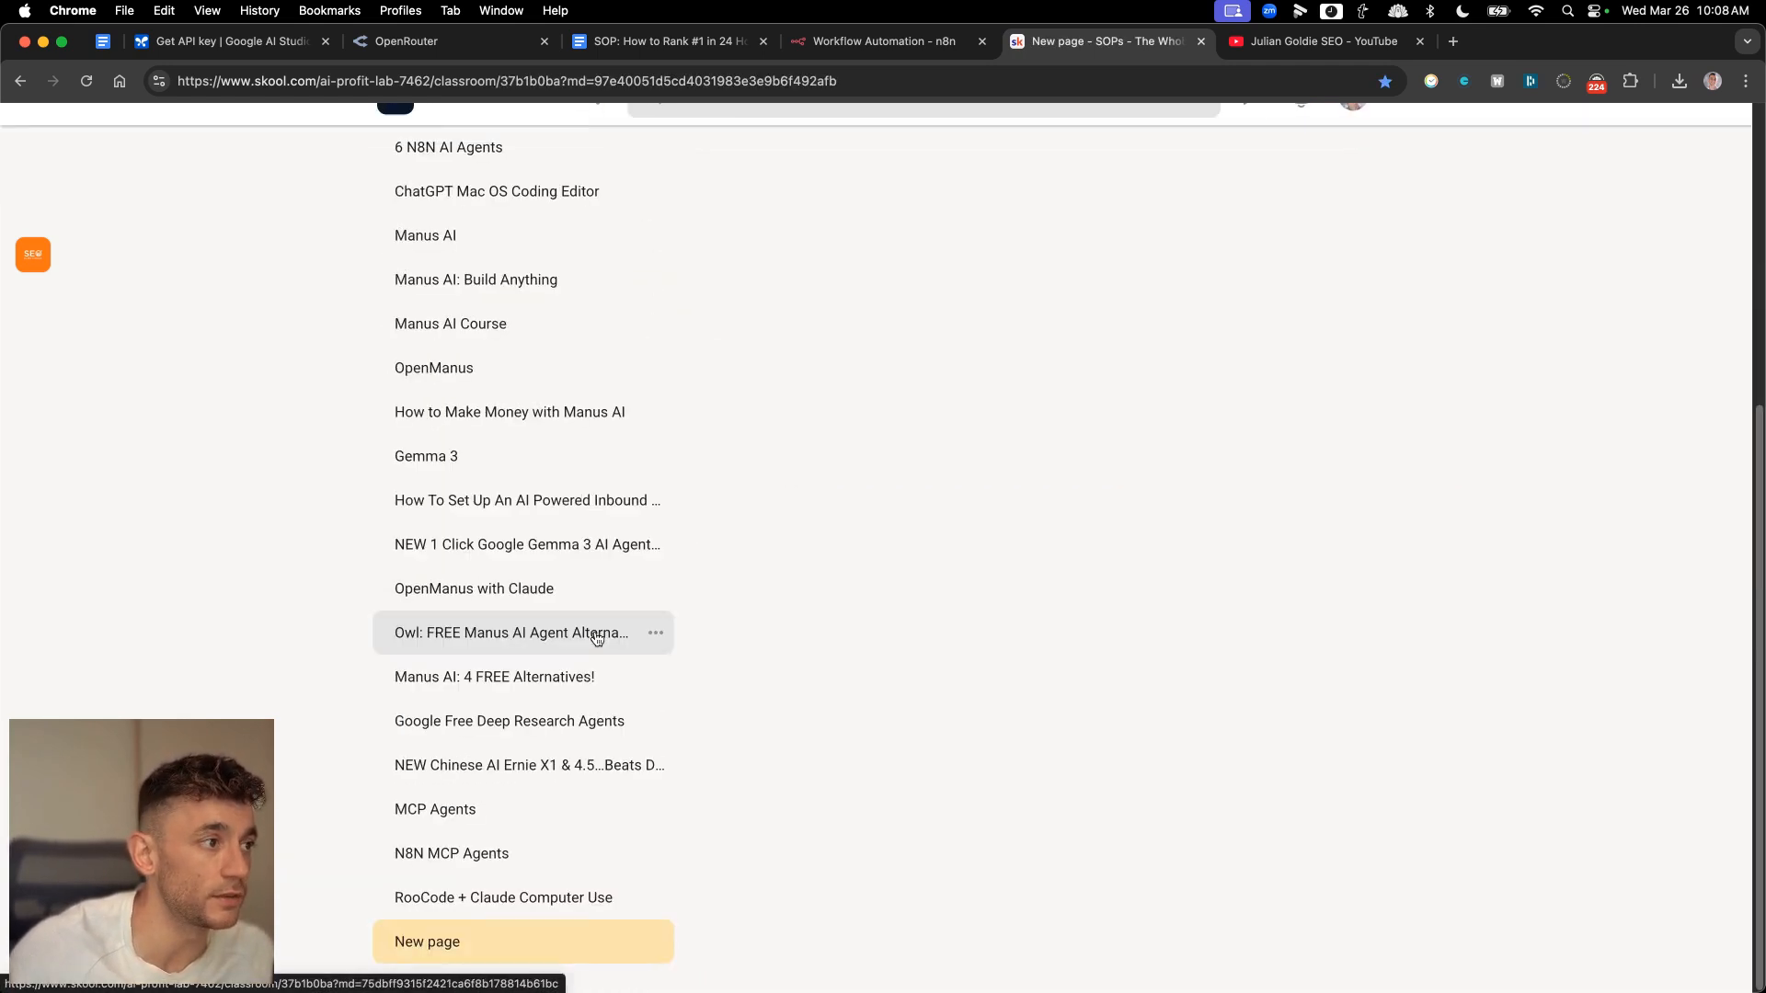
pyautogui.scroll(5, 470, 857)
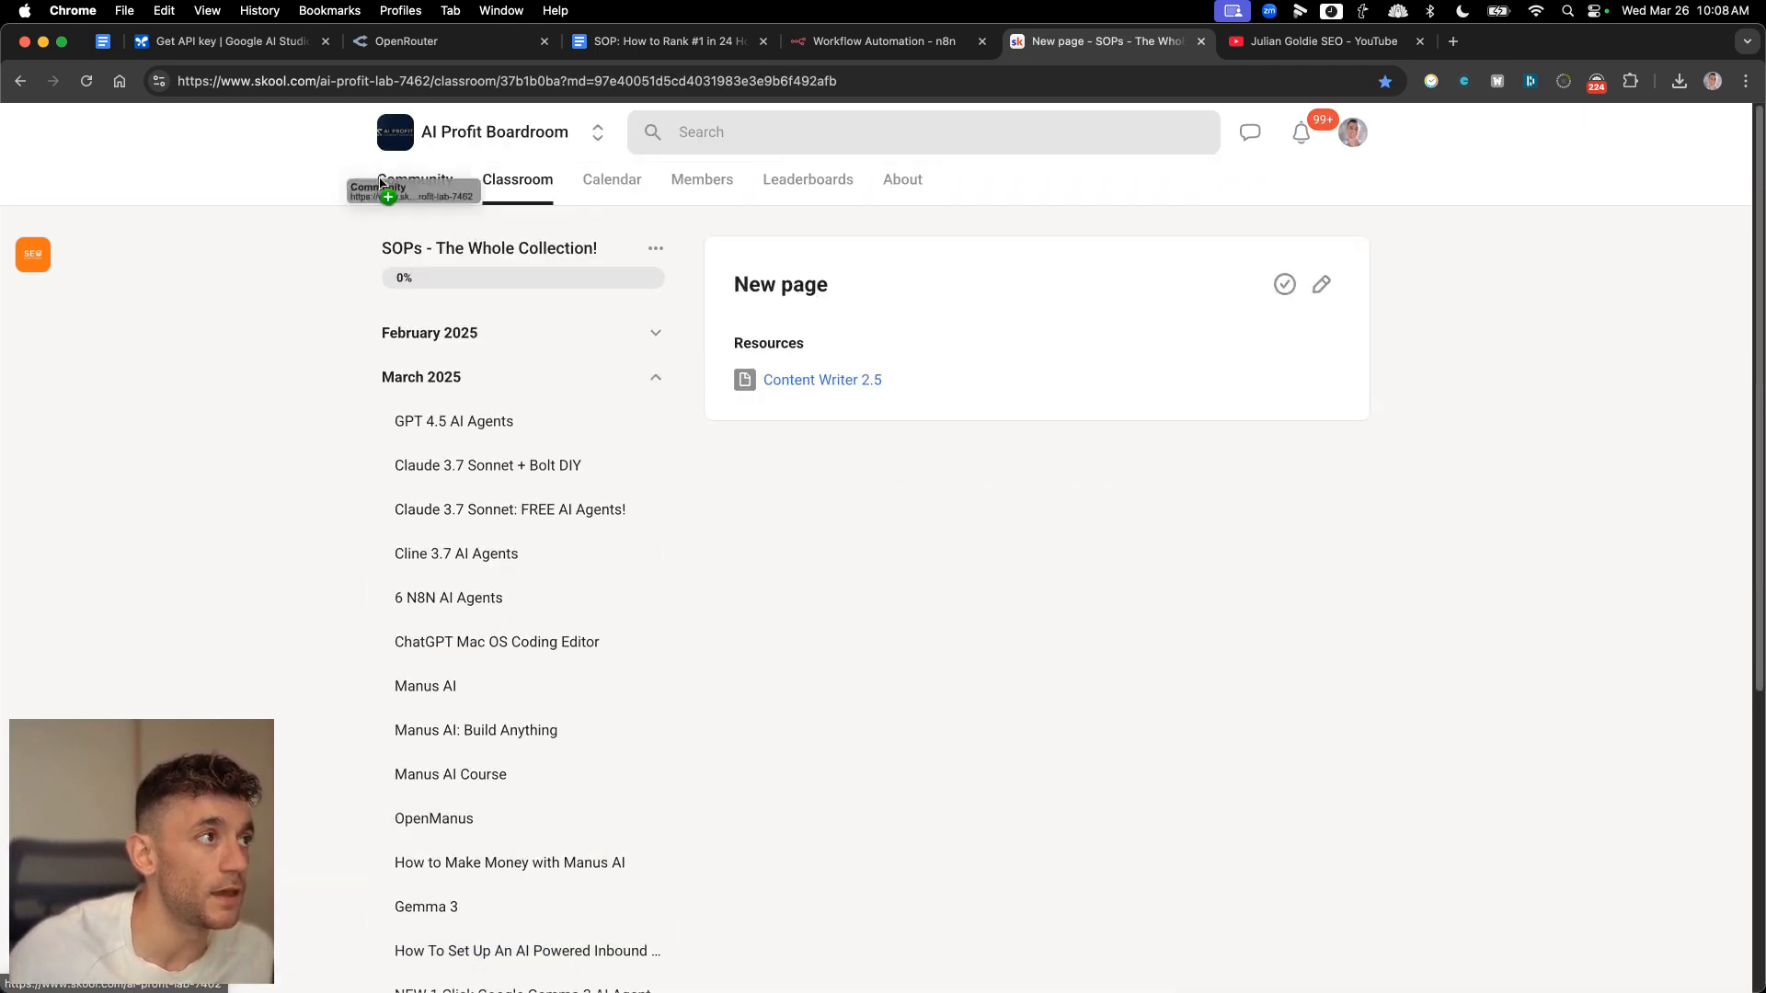
# - Browse the posts in the AI Profit Boardroom community feed
pyautogui.click(424, 183)
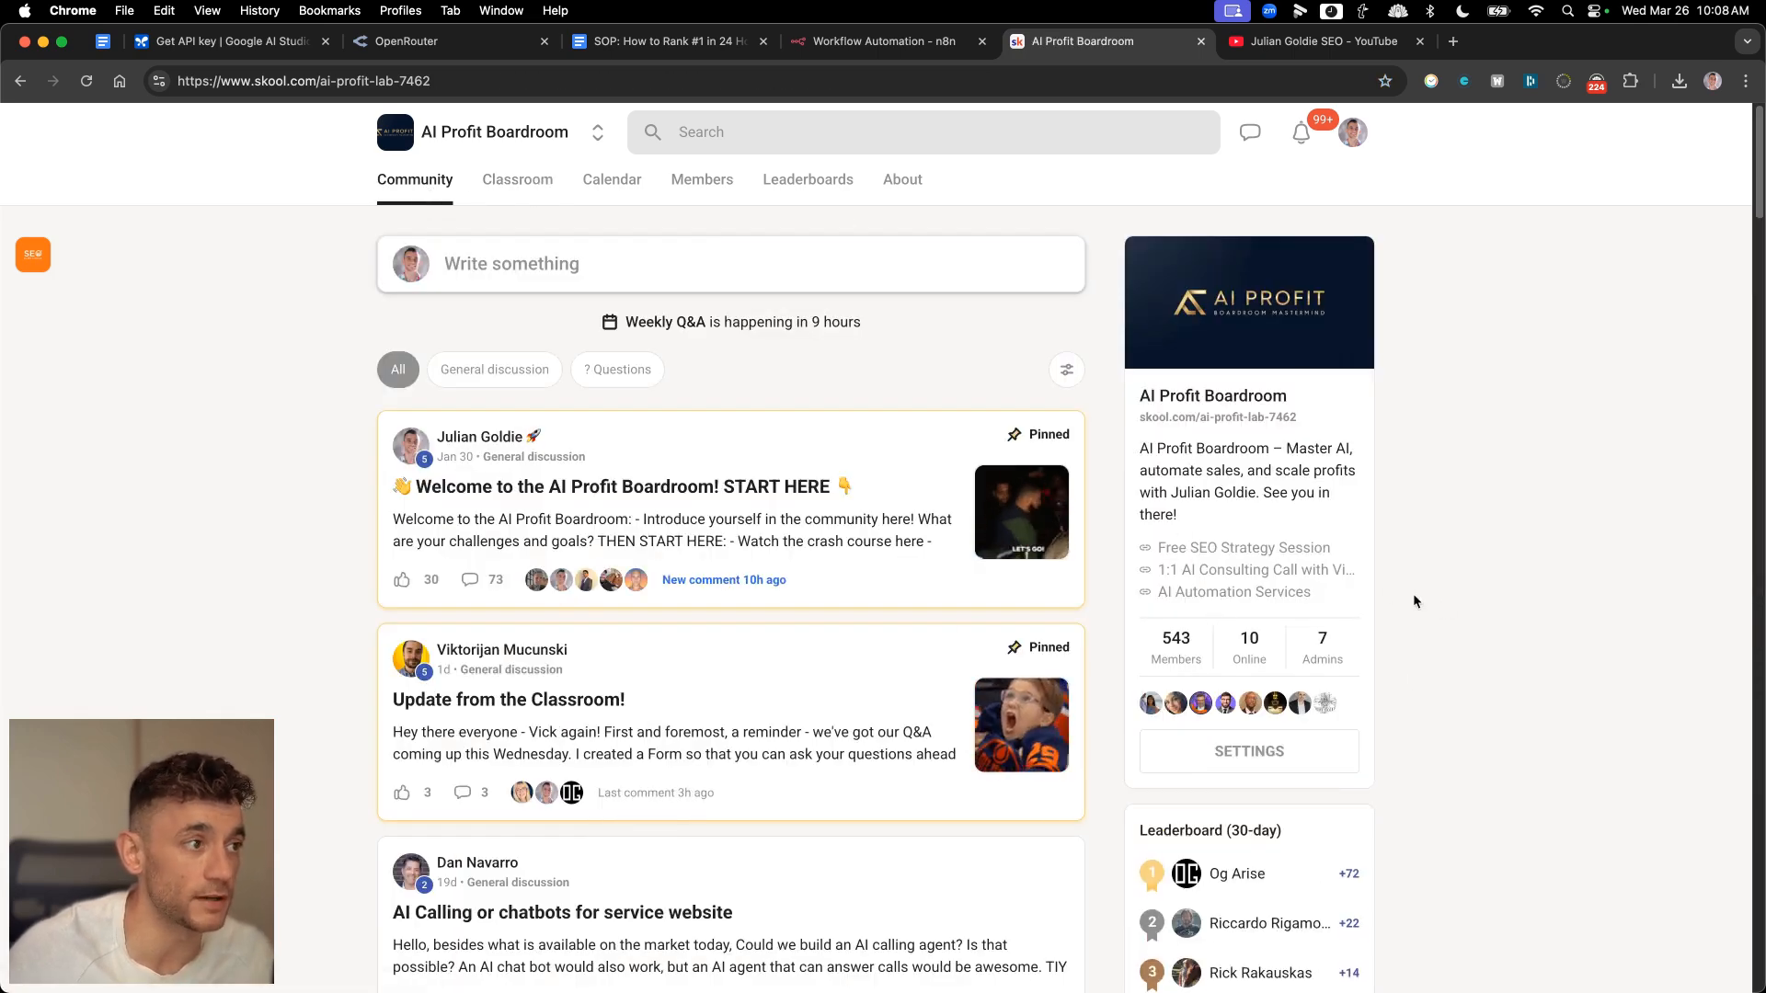
pyautogui.scroll(-10, 1380, 616)
pyautogui.scroll(10, 1270, 656)
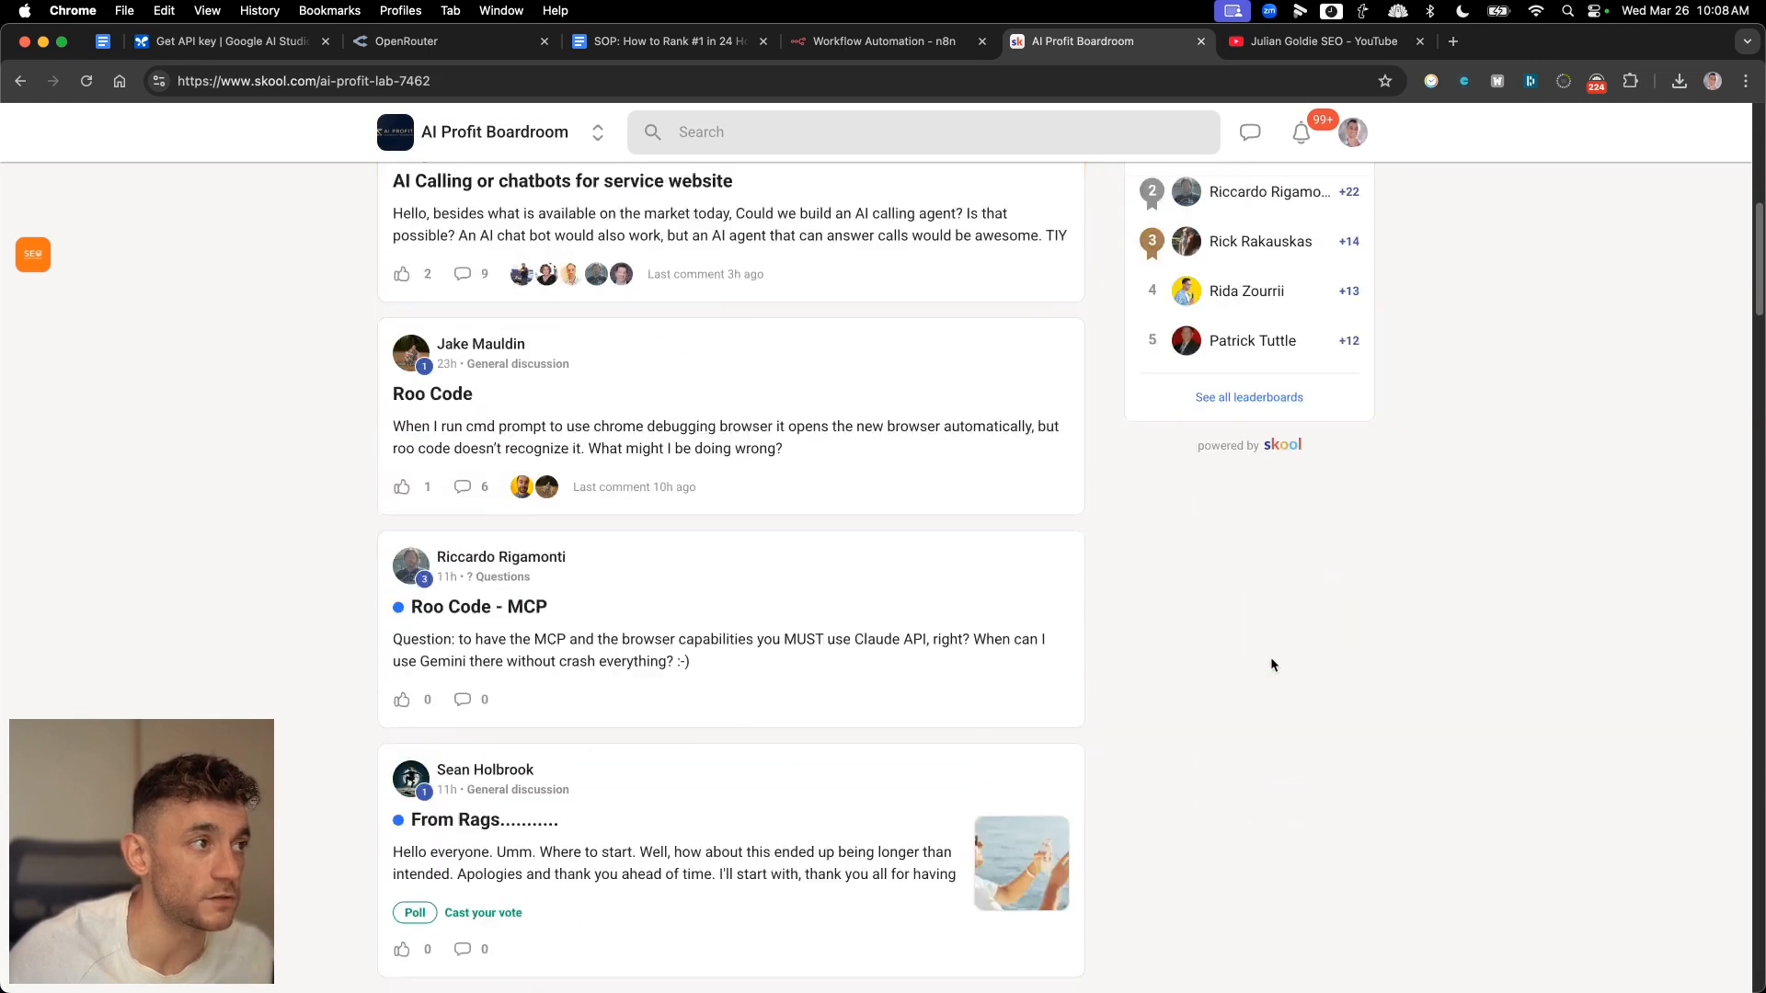
# - View the community's March 2025 event calendar and return to the classroom's course overview
pyautogui.click(589, 182)
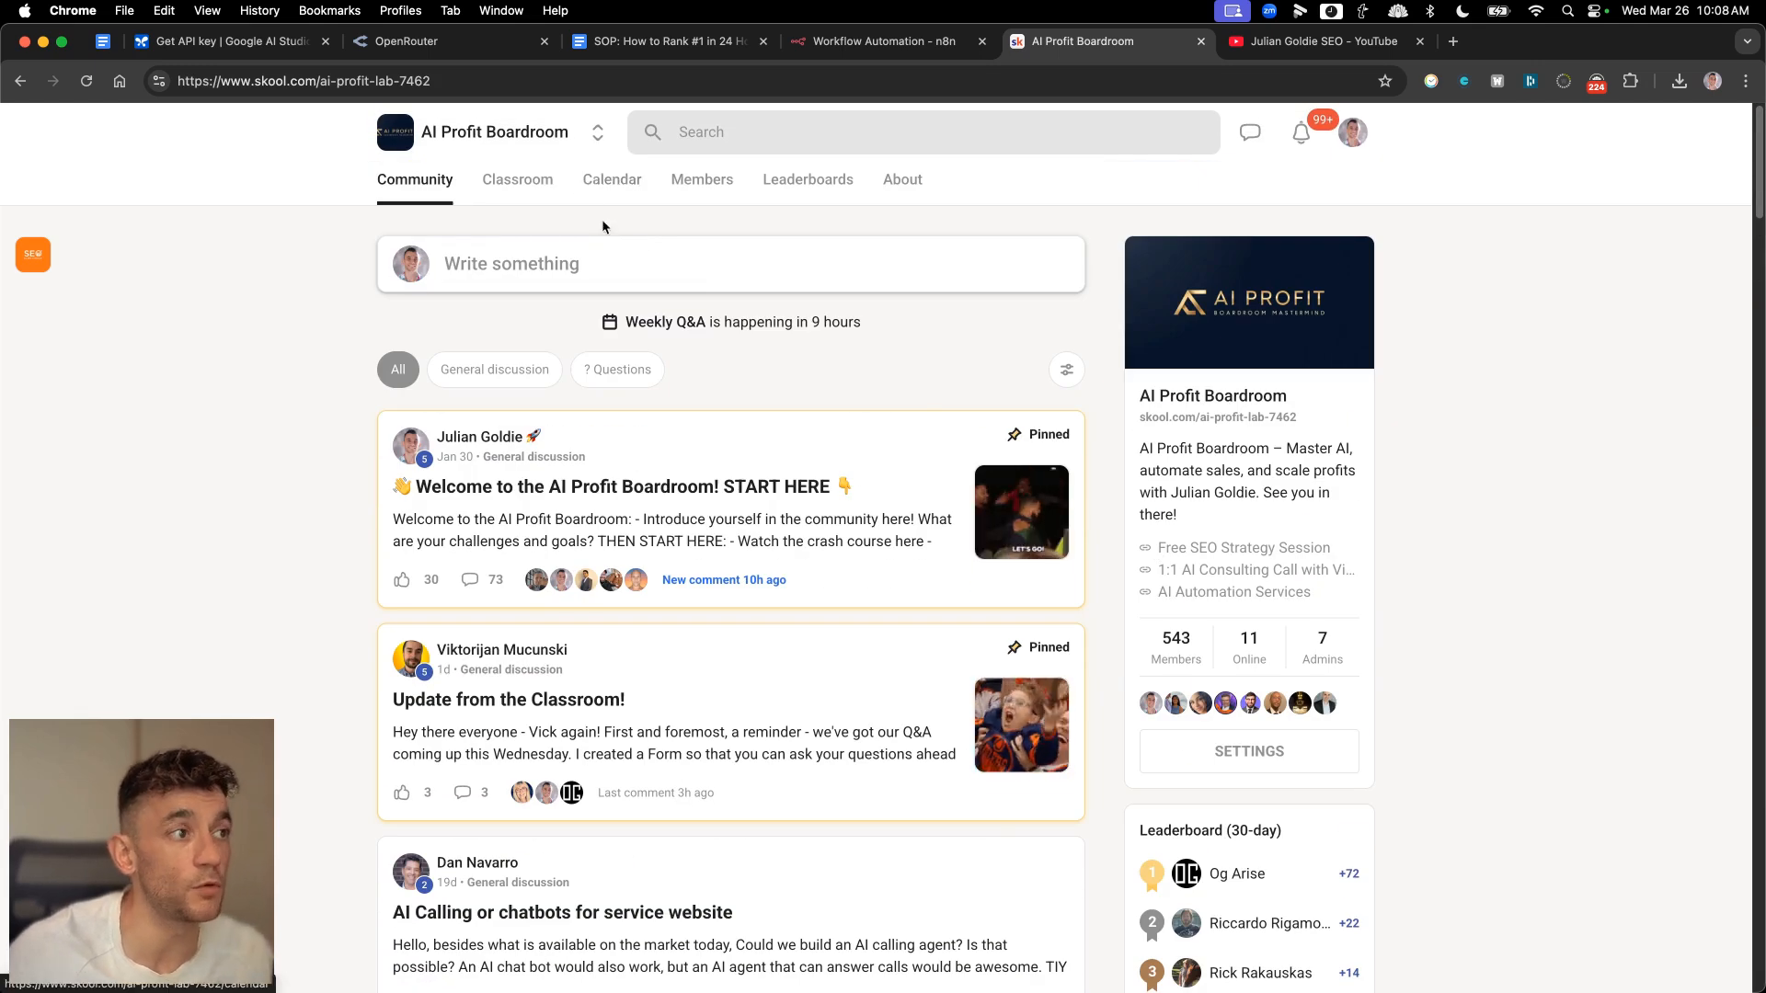
pyautogui.scroll(-1, 708, 846)
pyautogui.scroll(-1, 706, 839)
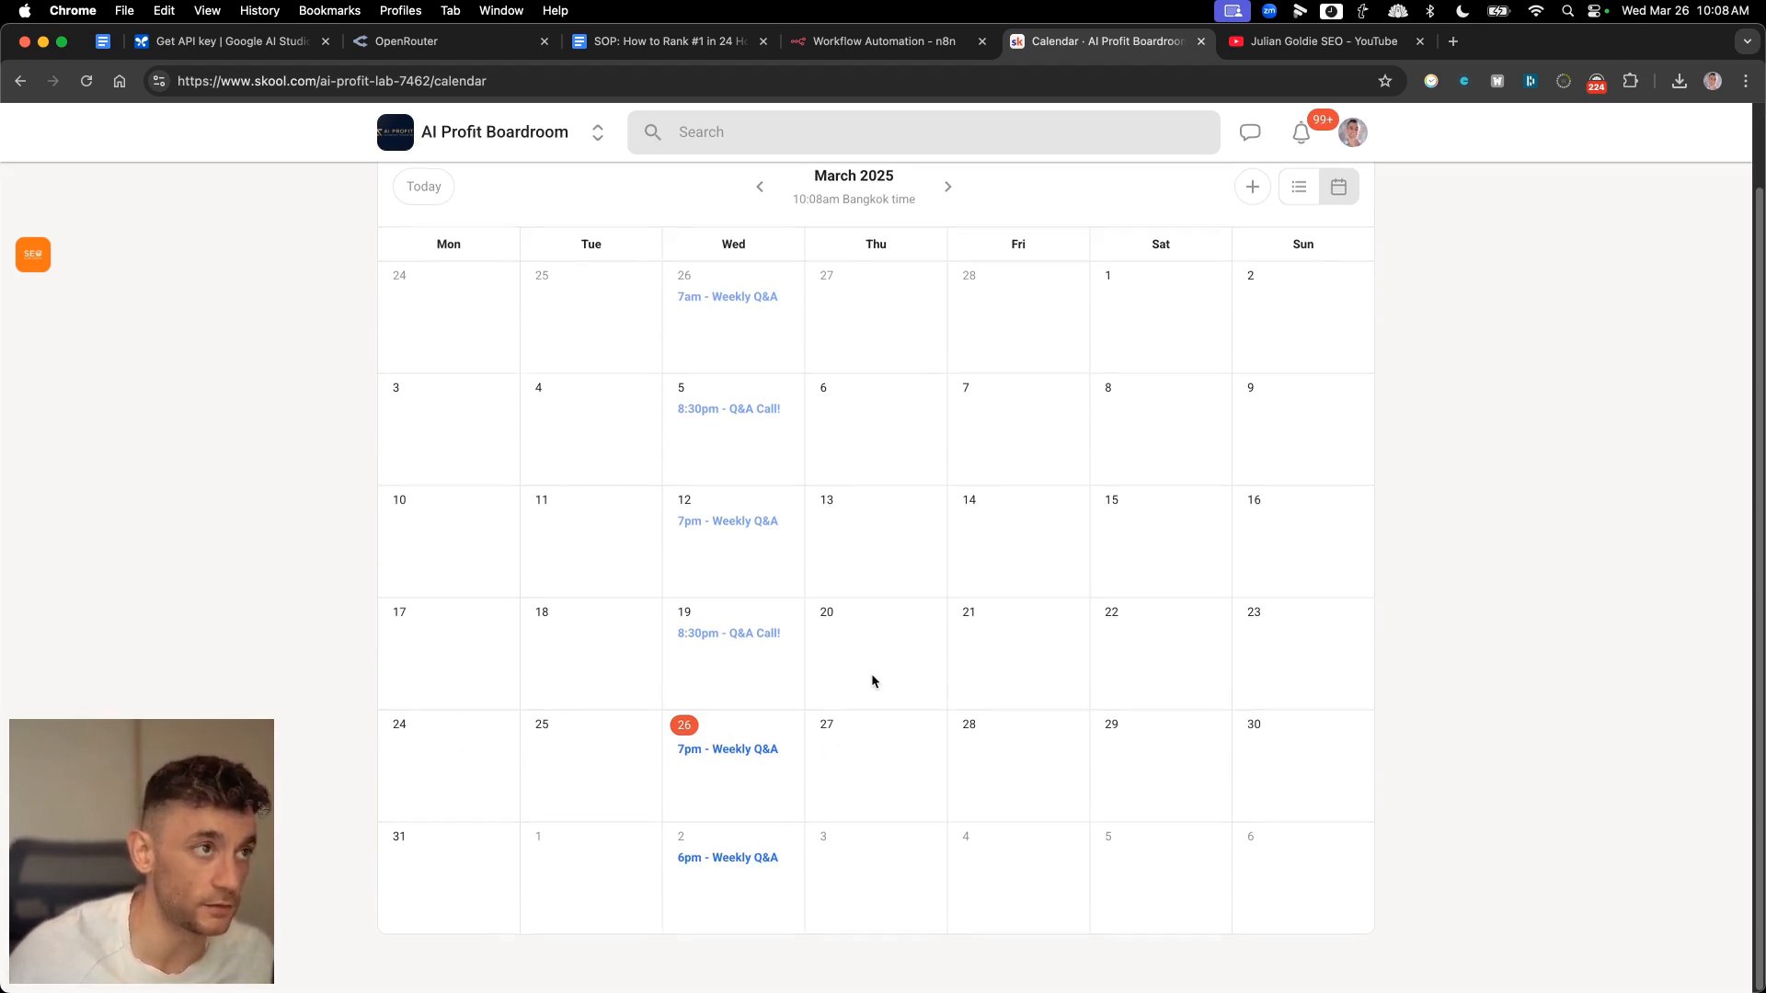
pyautogui.scroll(2, 871, 678)
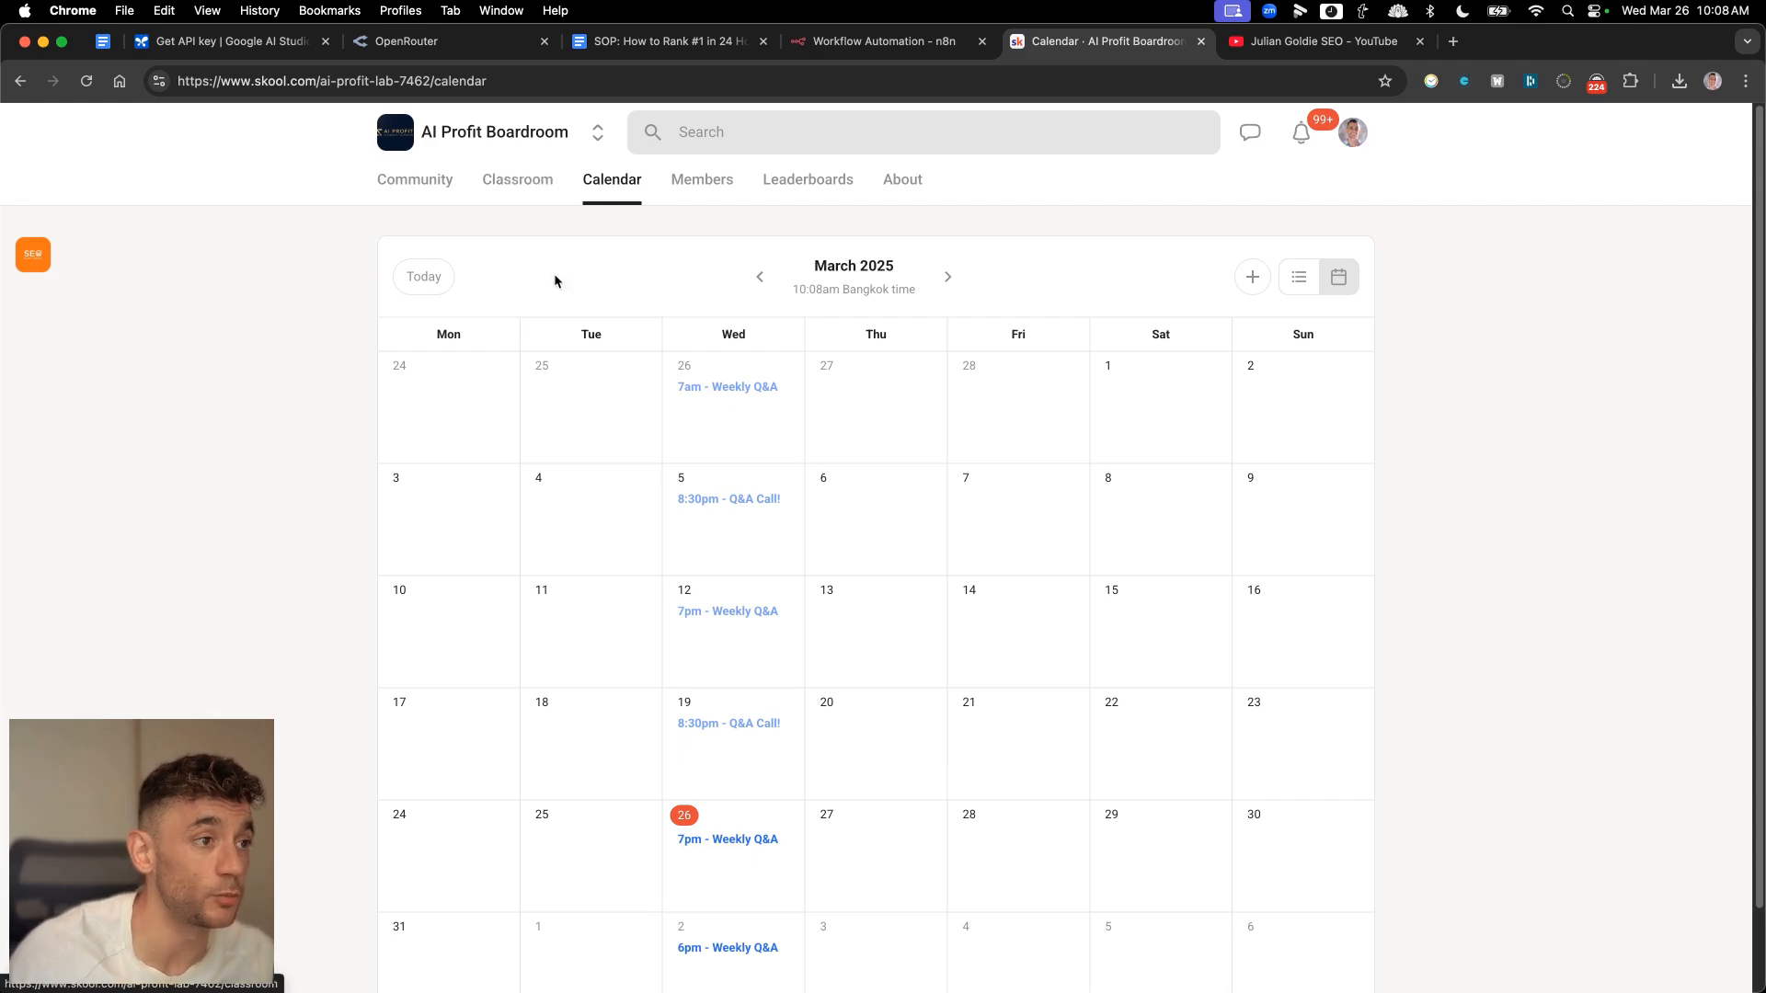
pyautogui.click(517, 180)
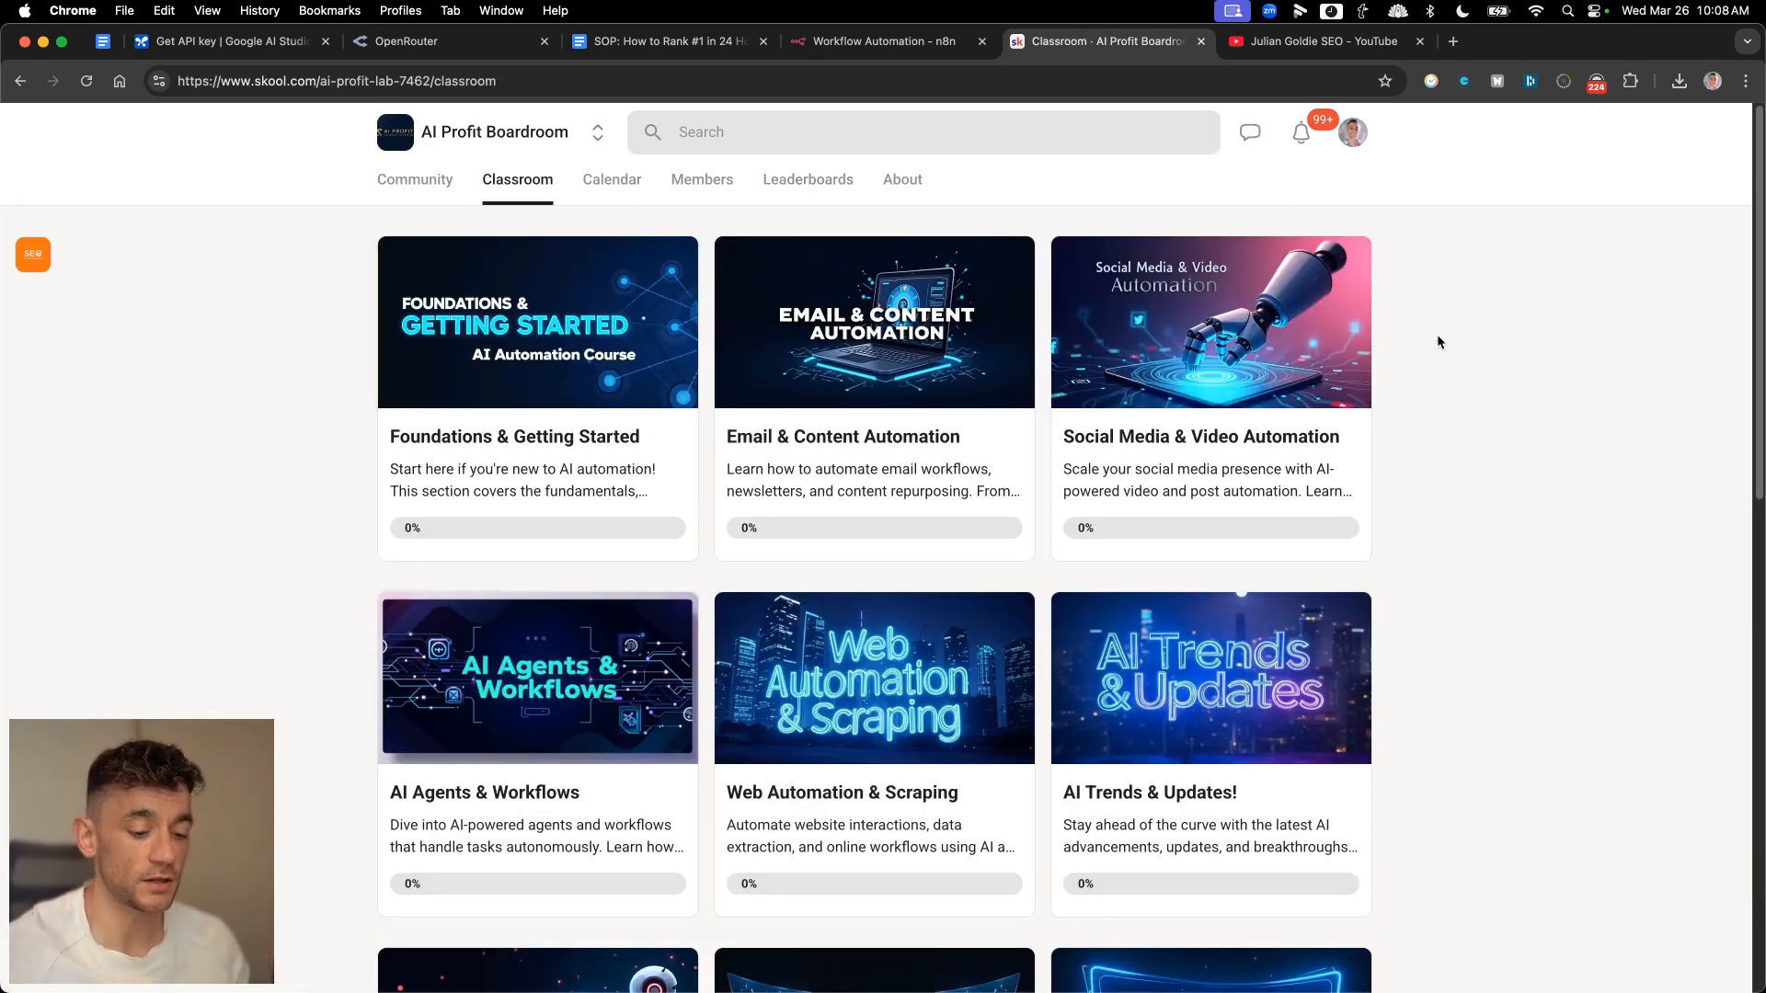
# - Open go.juliangoldie.com/strategy-session in a new browser tab and read the headline of the free SEO strategy session page
pyautogui.press('super+t')
pyautogui.write('go.juliangoldie.com/st')
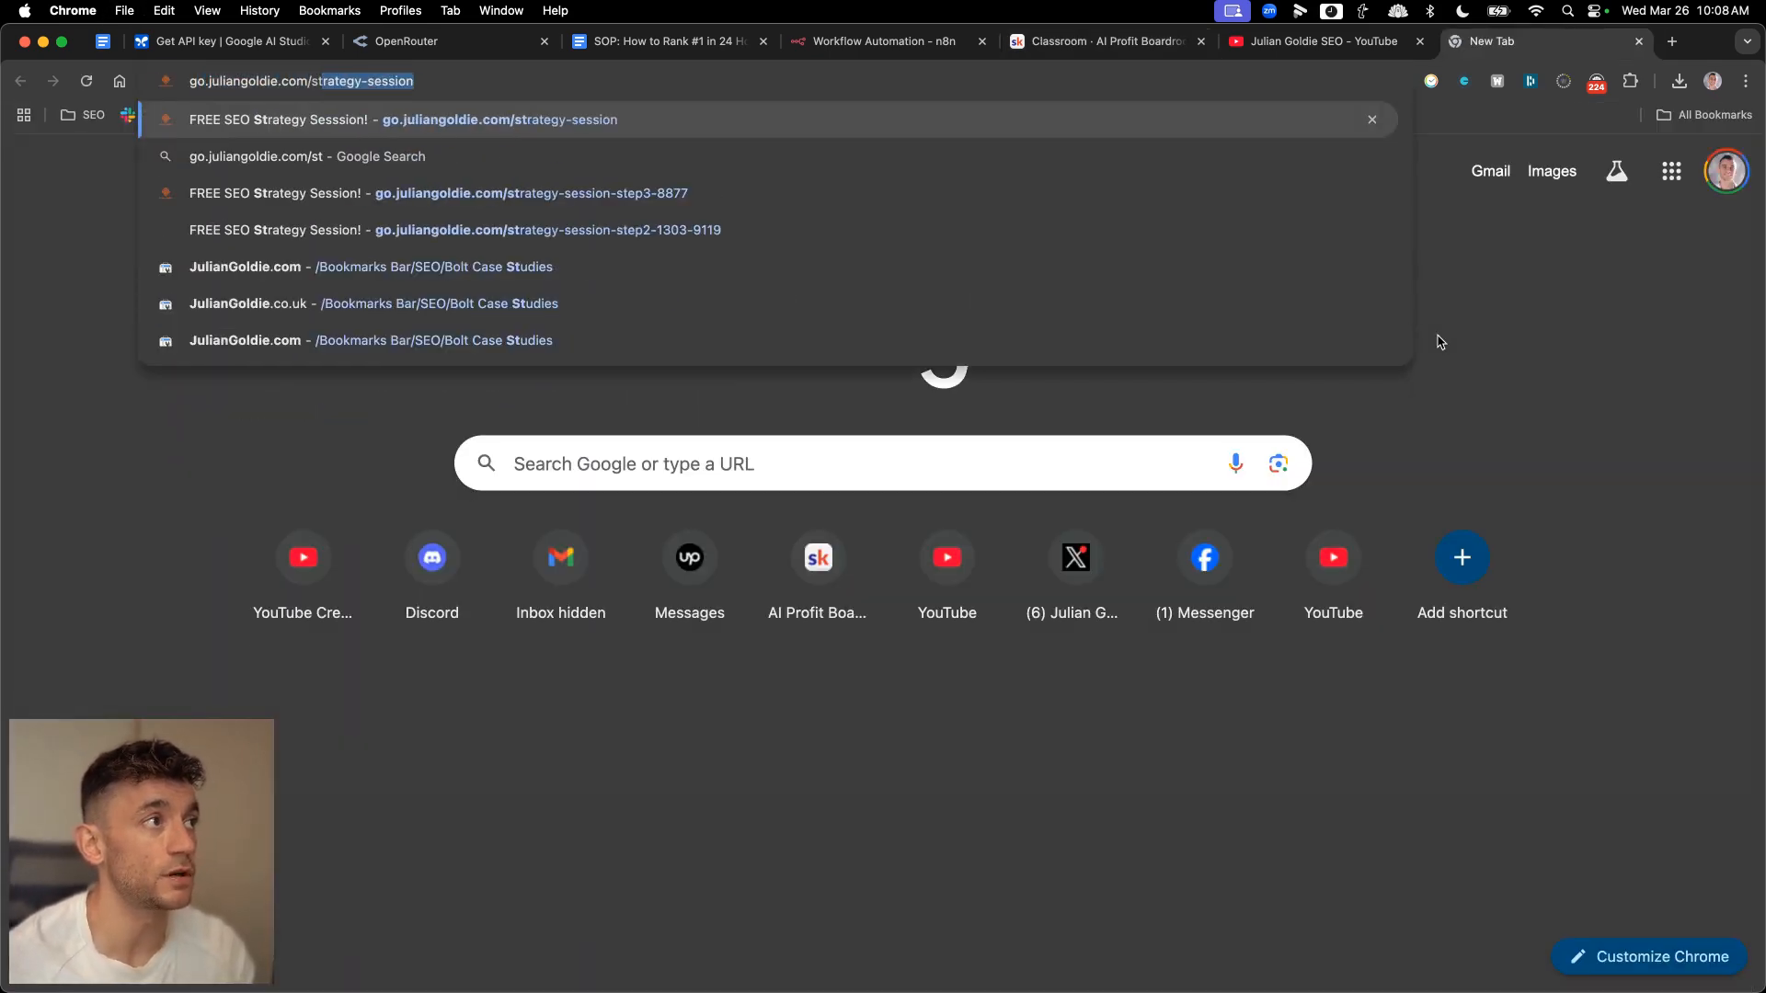
pyautogui.press('Return')
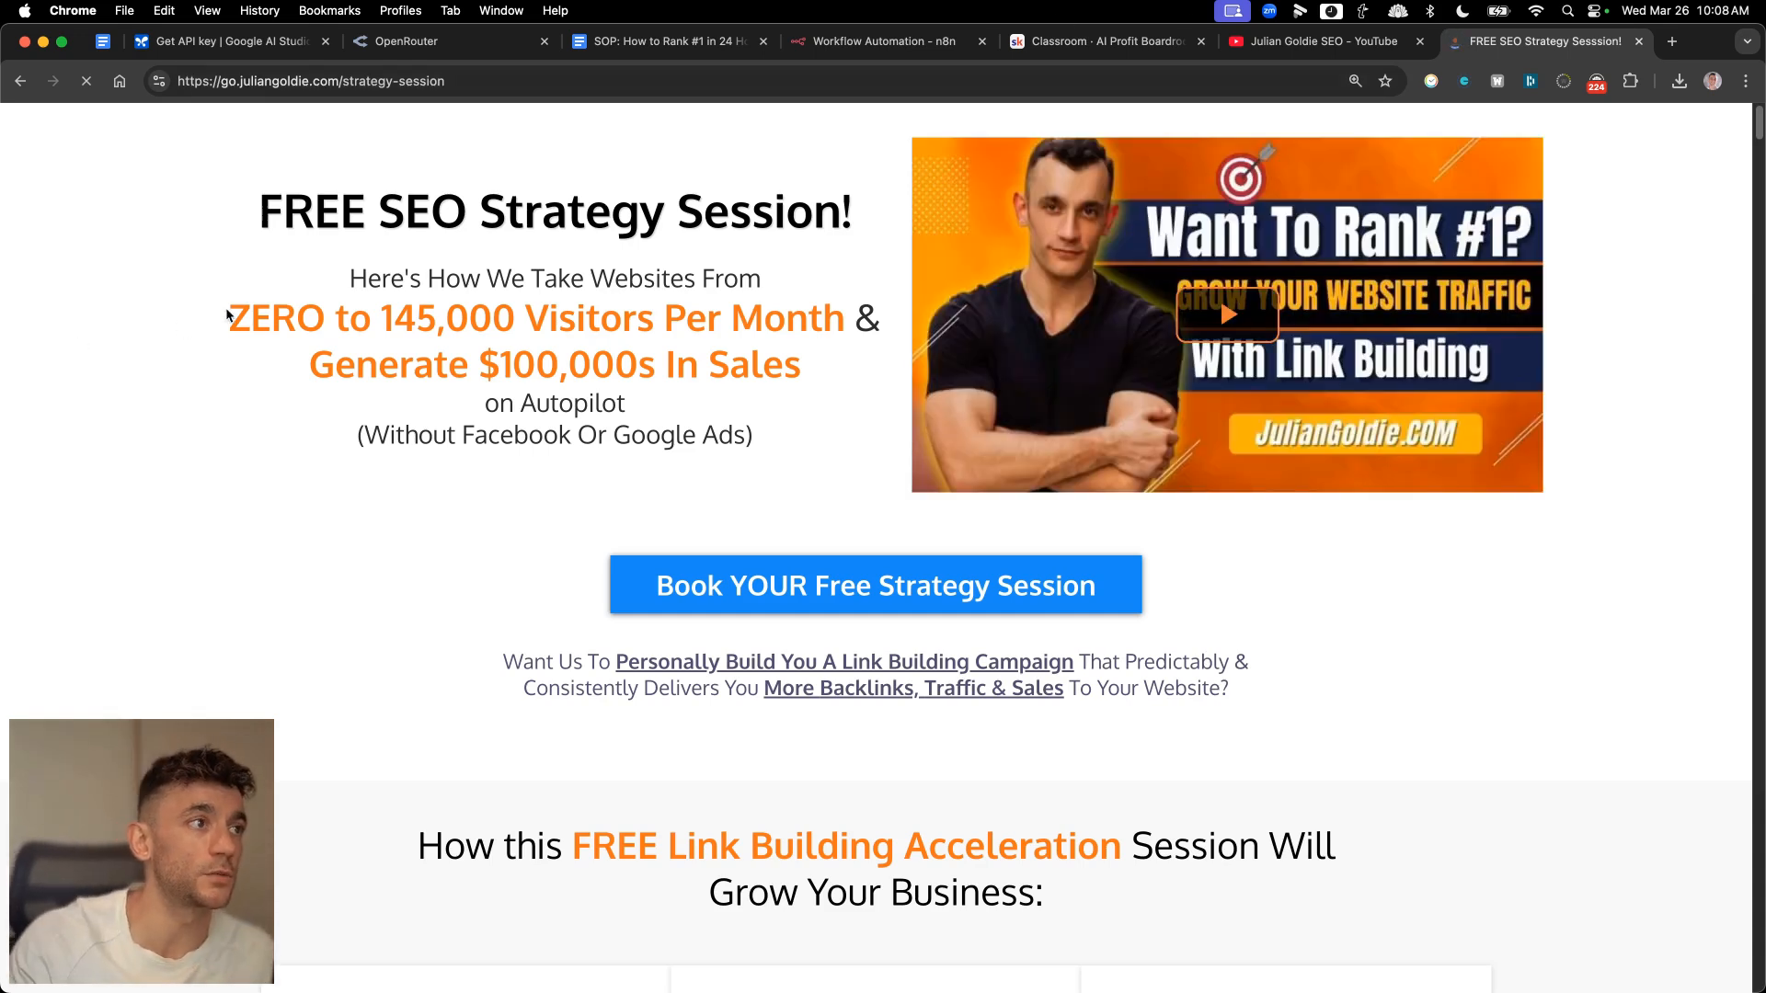
pyautogui.moveTo(350, 278); pyautogui.dragTo(761, 279)
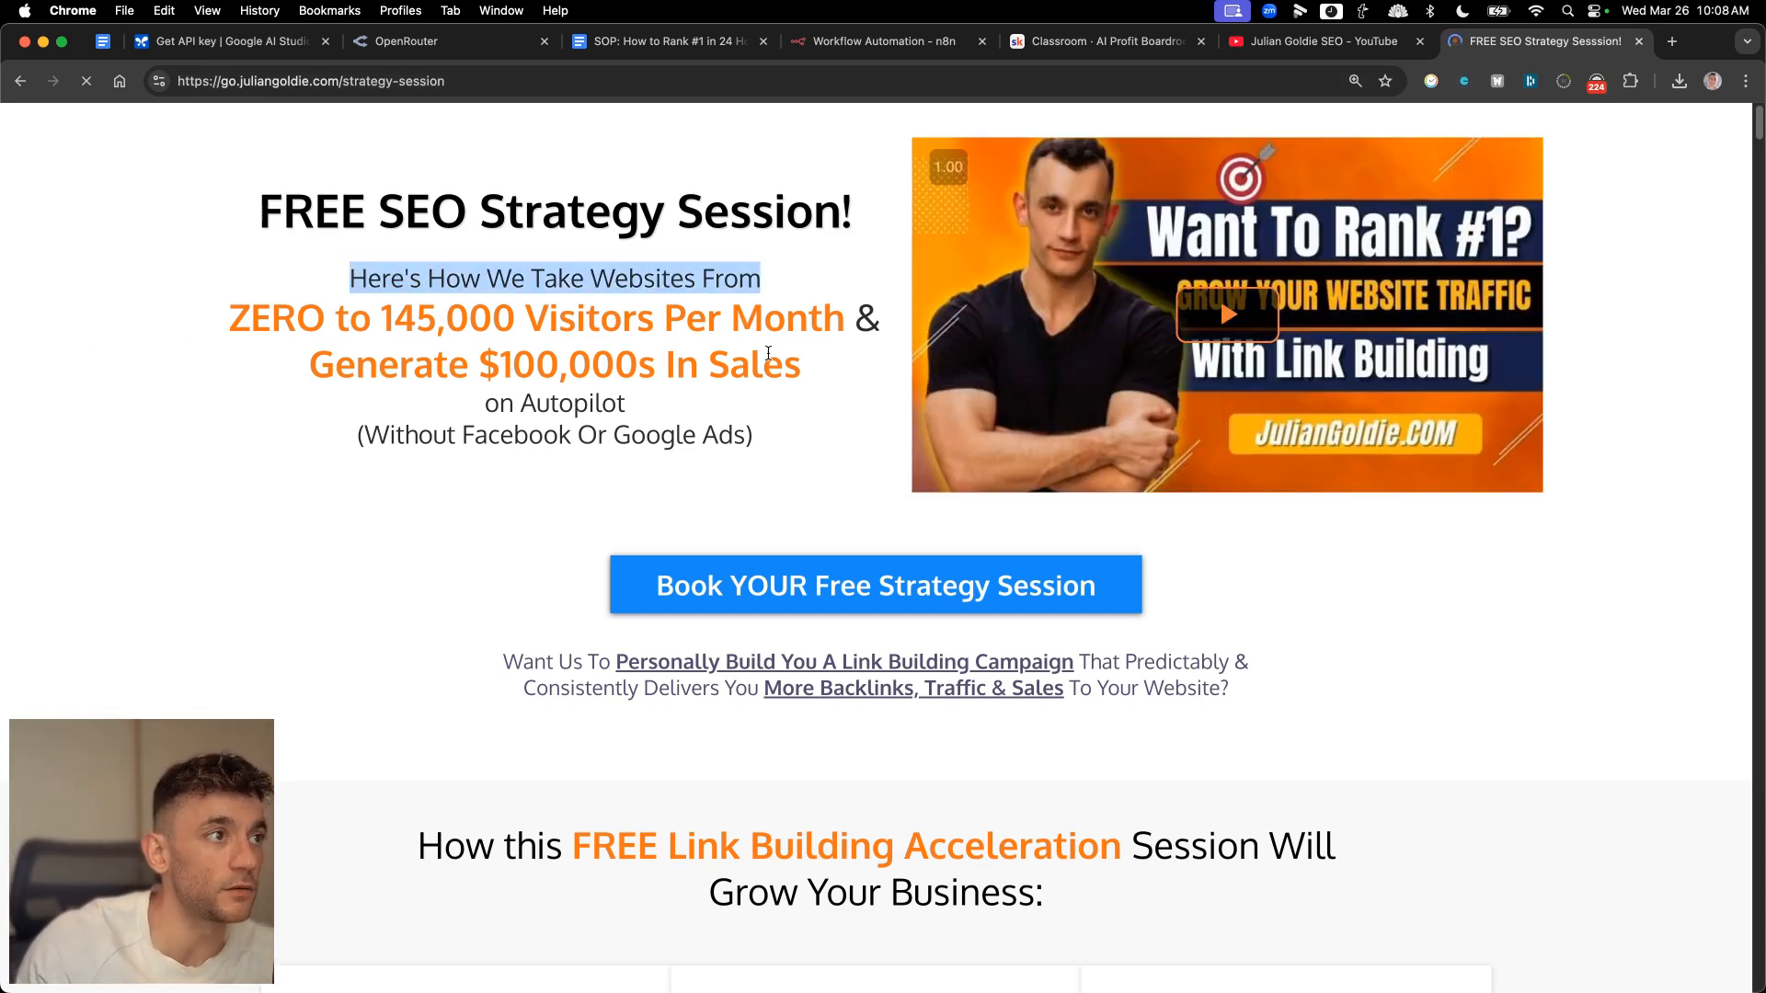
pyautogui.click(389, 457)
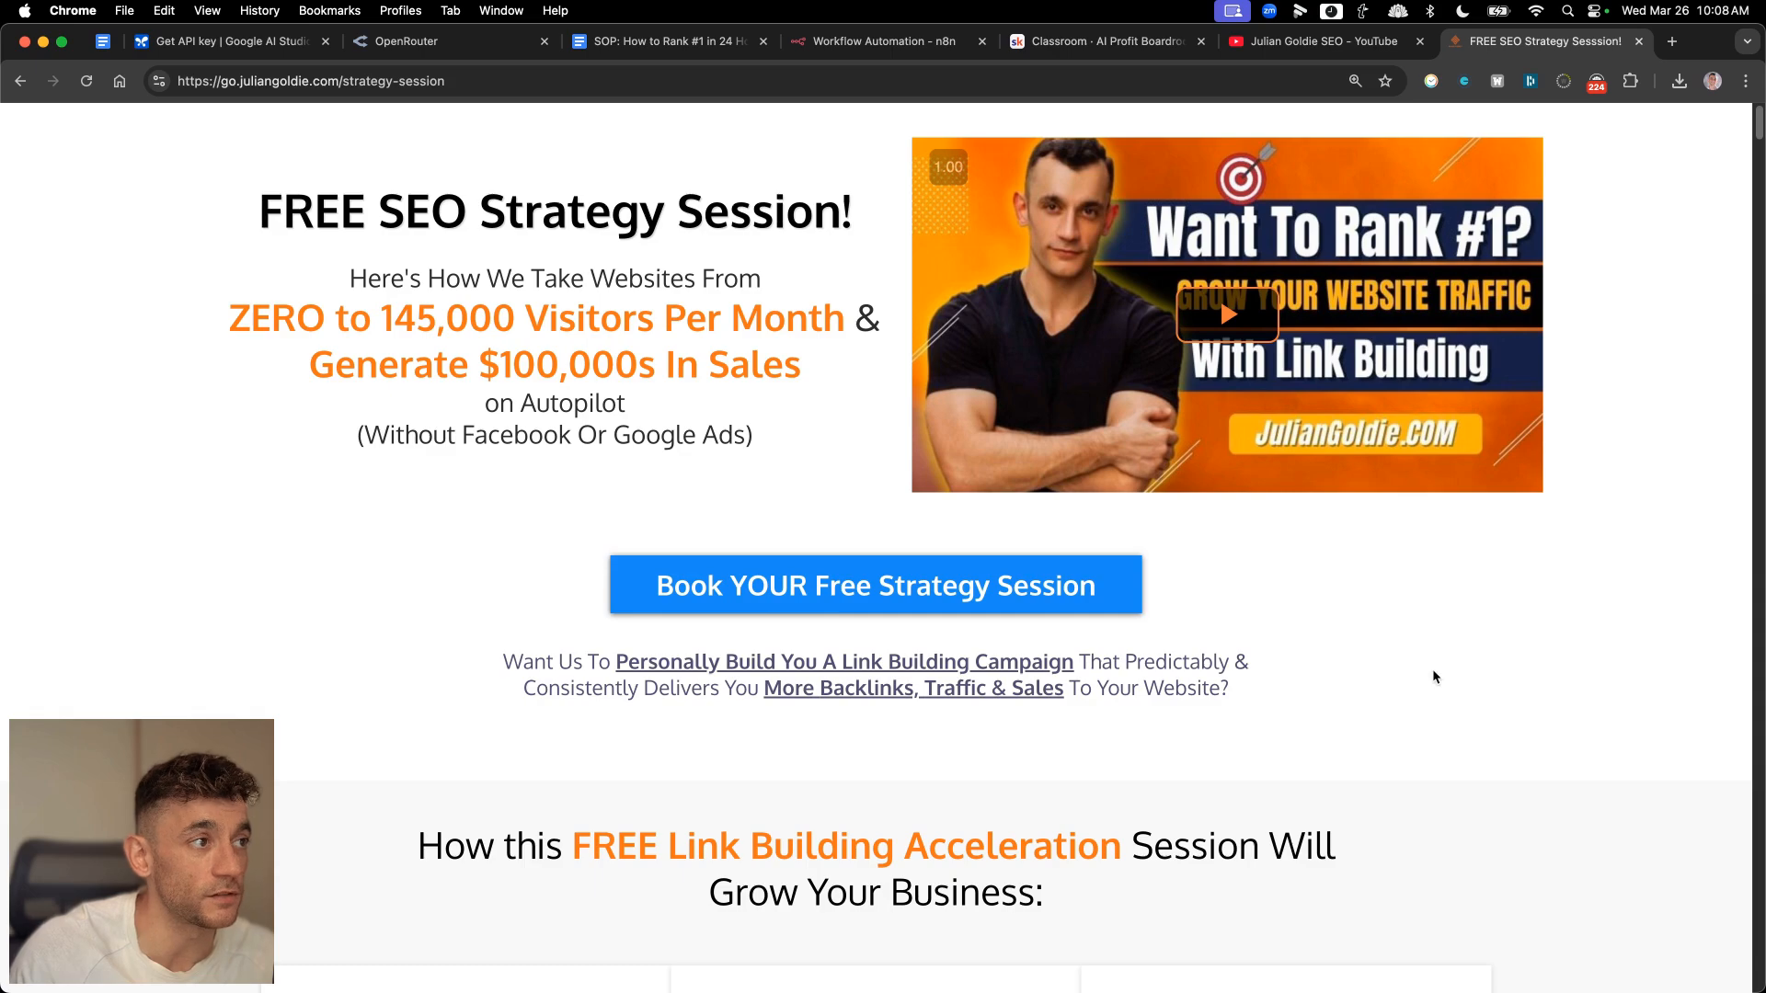
# - Read the six benefits of the free link building session, highlighting the SEO Domination Plan description and the Get Your Questions Answered card
pyautogui.scroll(-7, 1426, 710)
pyautogui.scroll(-1, 1515, 767)
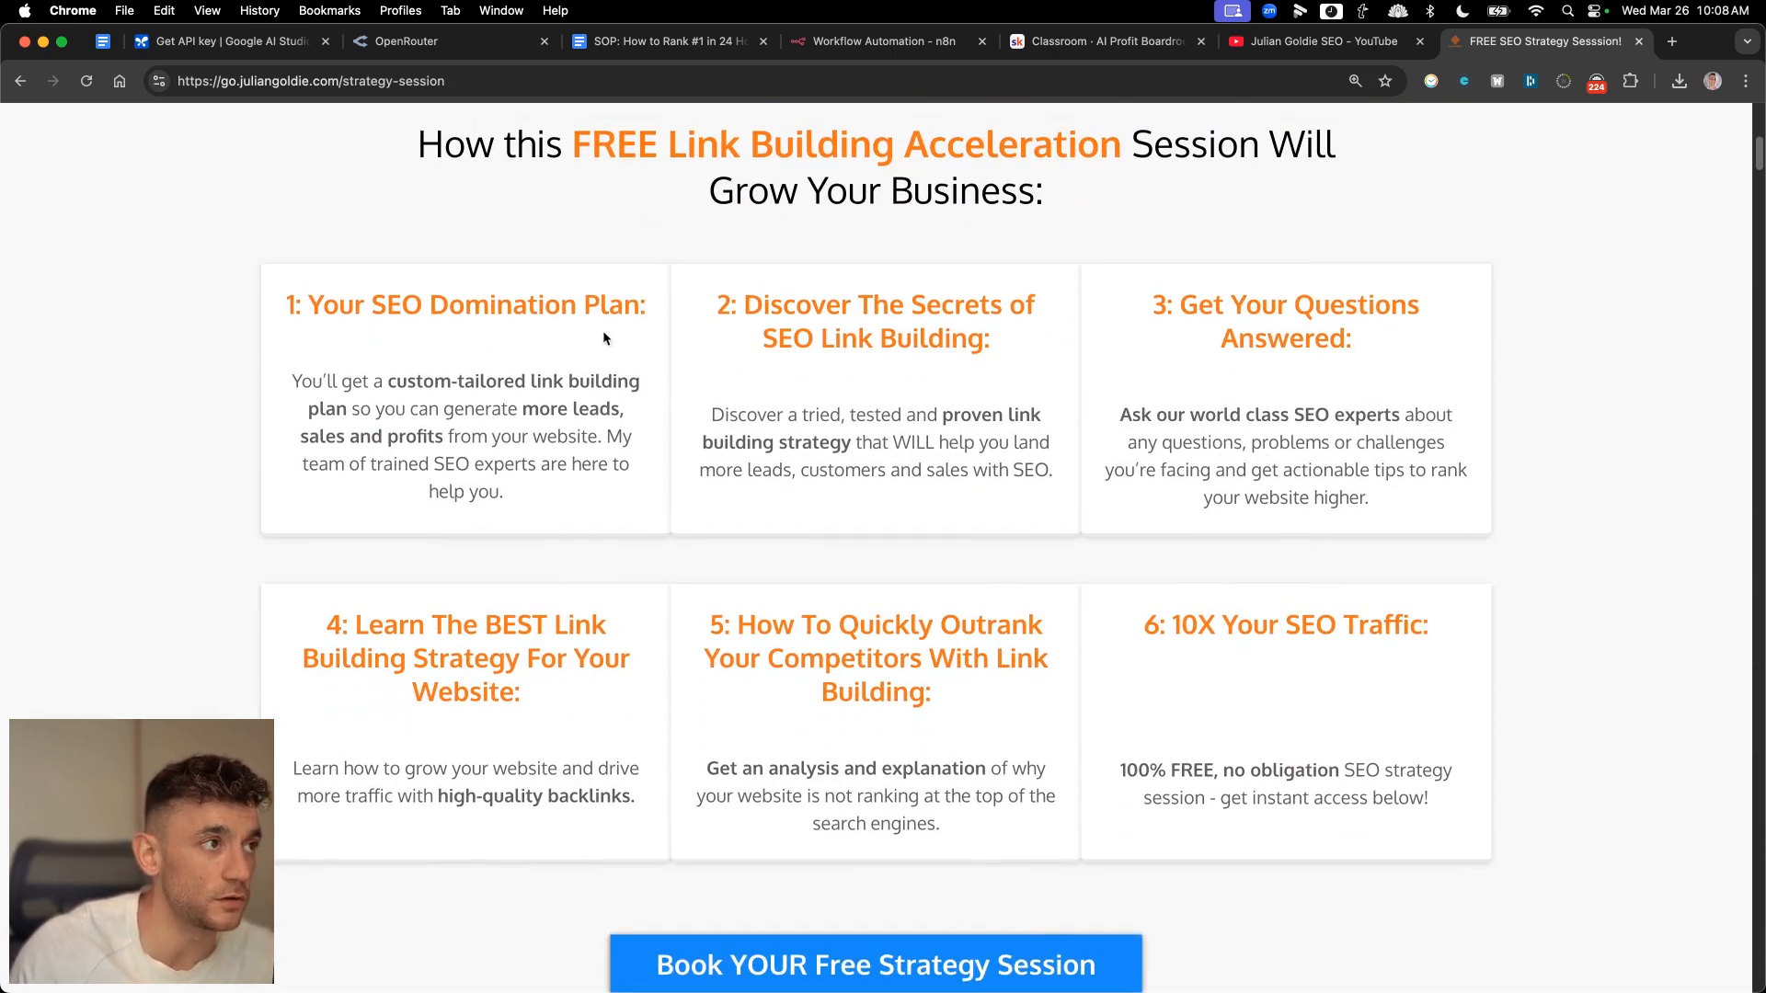
pyautogui.moveTo(291, 381); pyautogui.dragTo(571, 534)
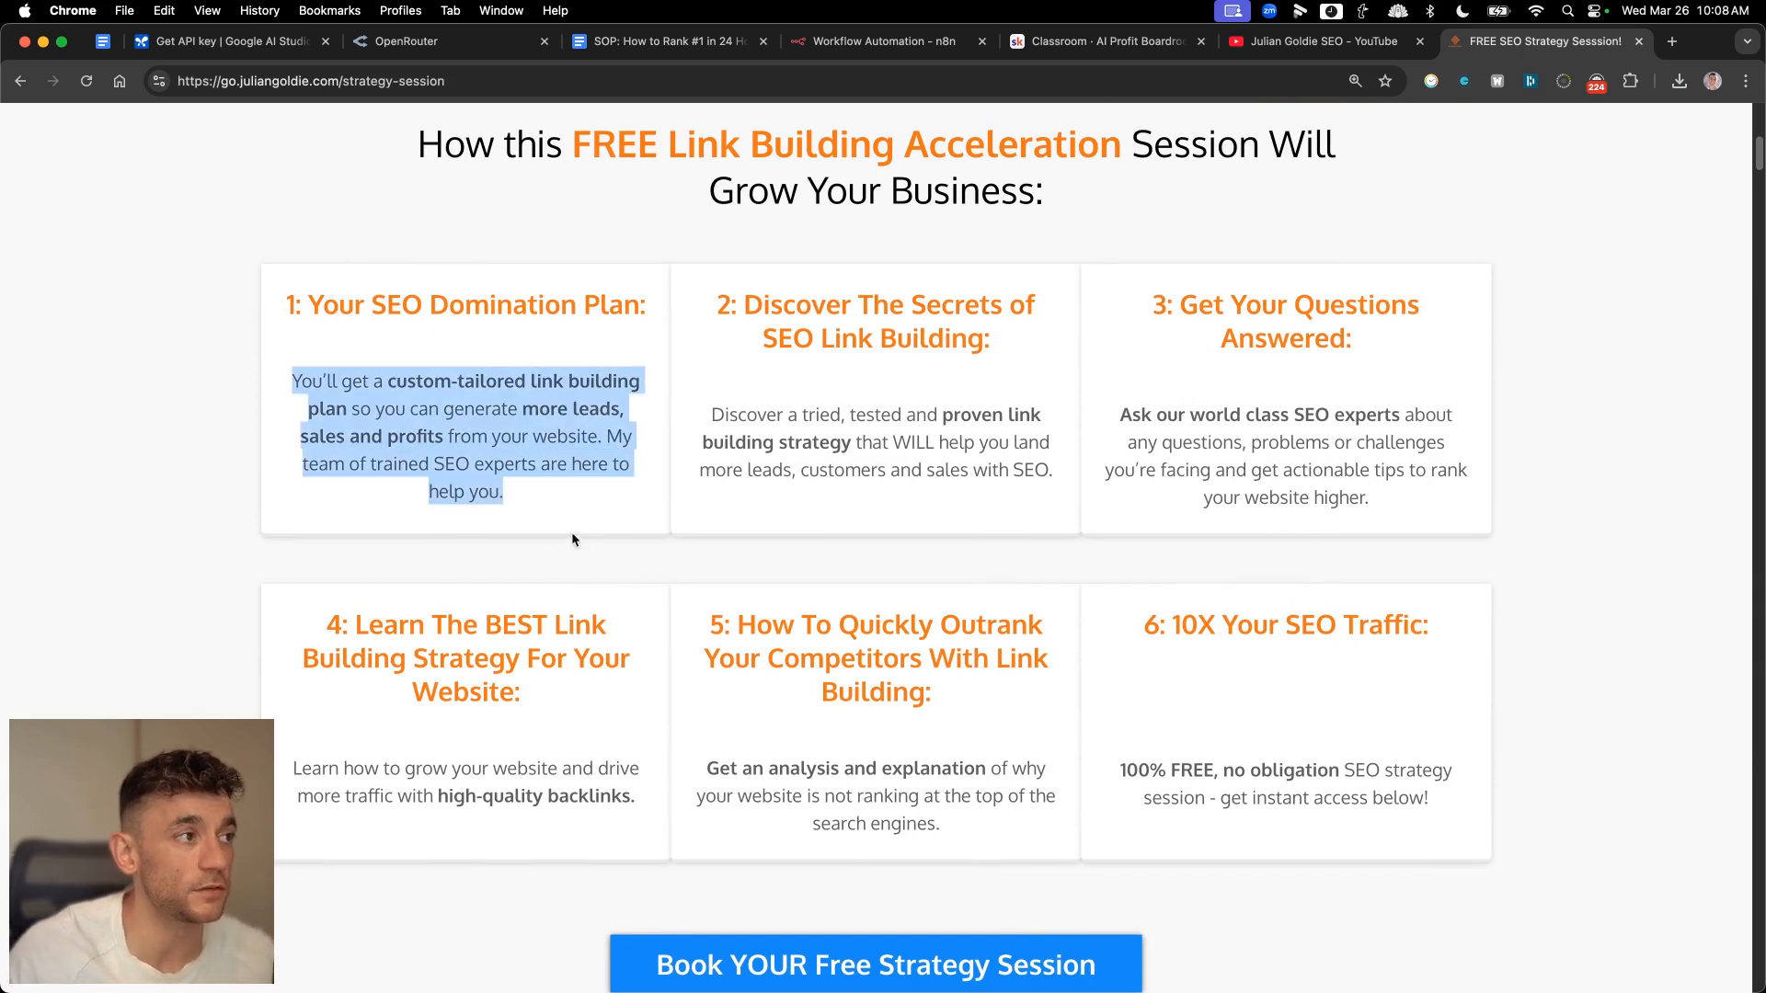
pyautogui.click(563, 512)
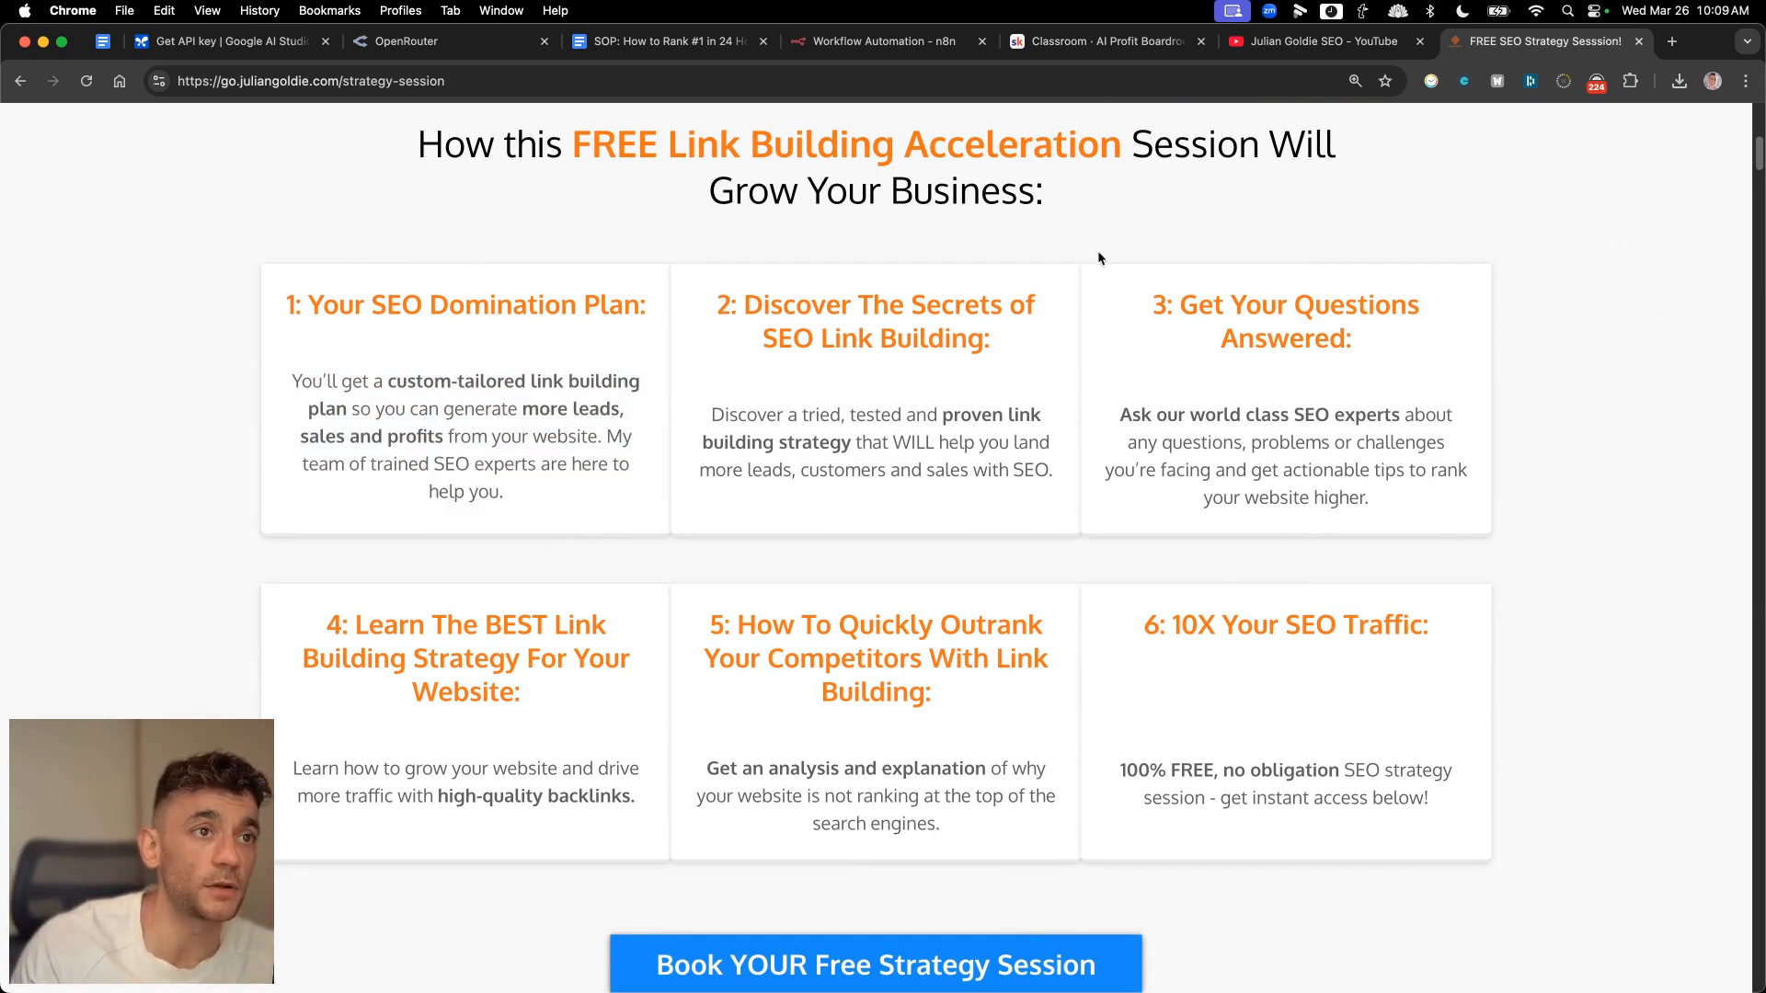
pyautogui.moveTo(1098, 253); pyautogui.dragTo(1480, 561)
# - Look through the rest of the strategy session page, covering the About Me section, the Hosted.com post and the client video testimonials
pyautogui.scroll(-10, 1332, 675)
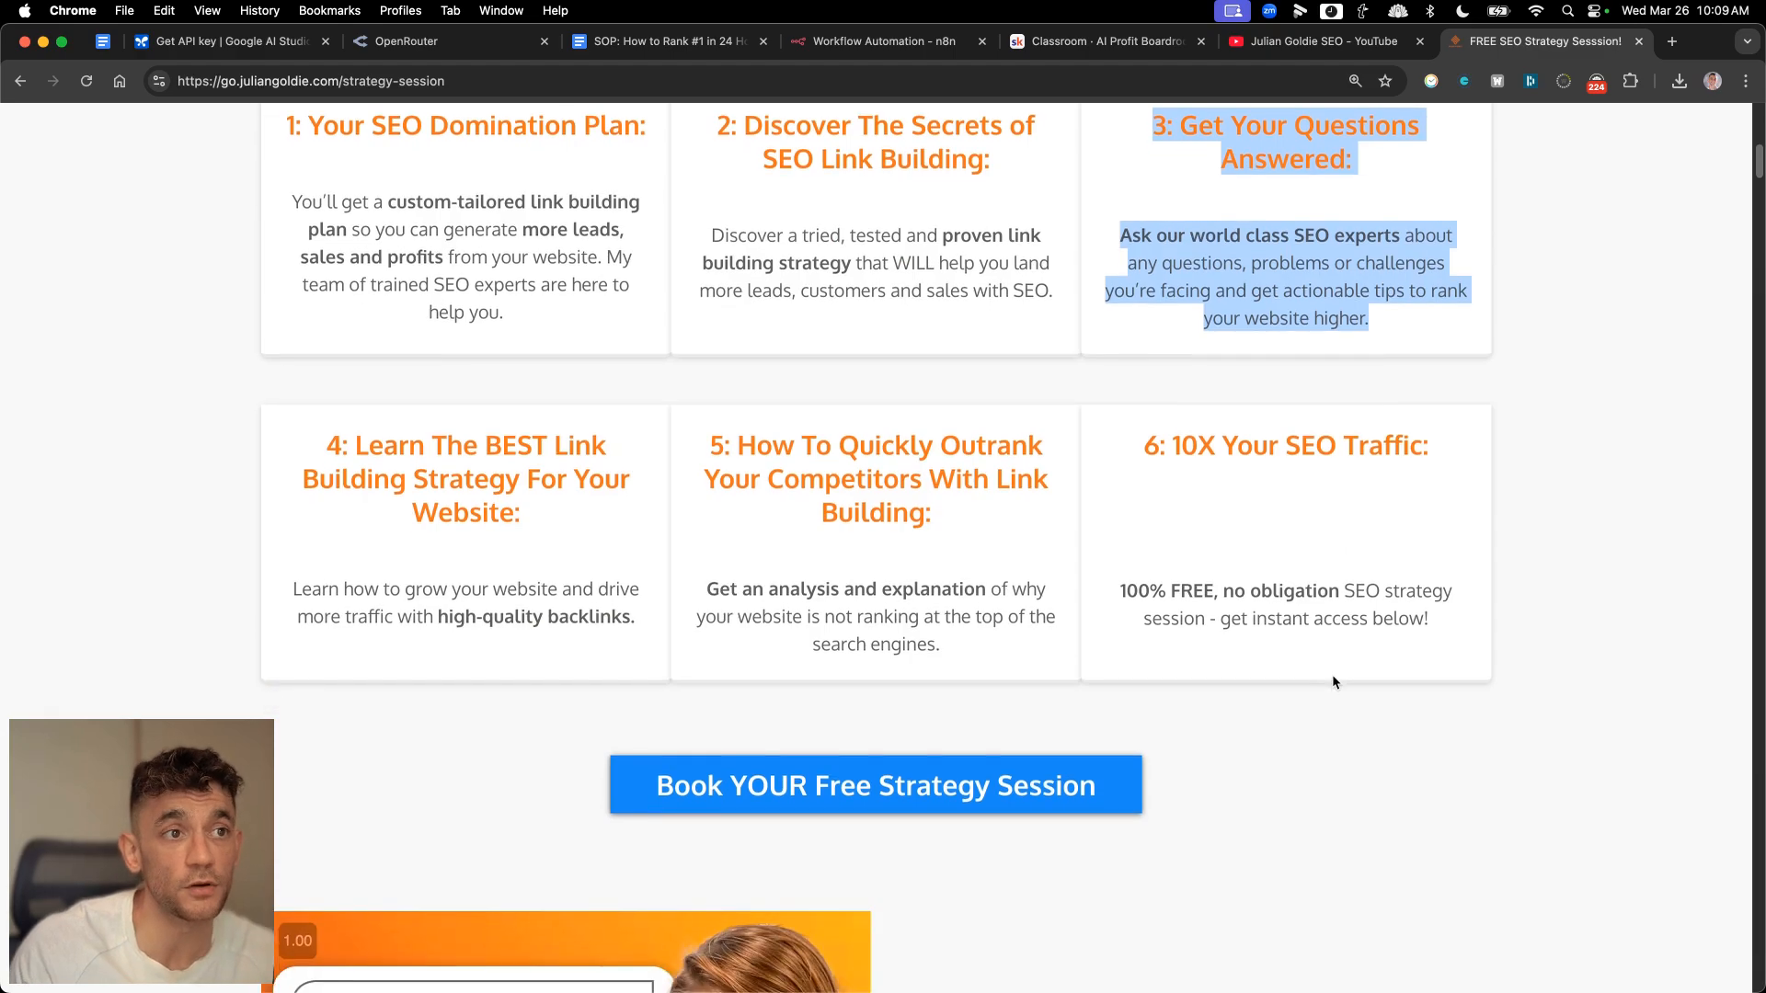
pyautogui.scroll(-20, 1249, 678)
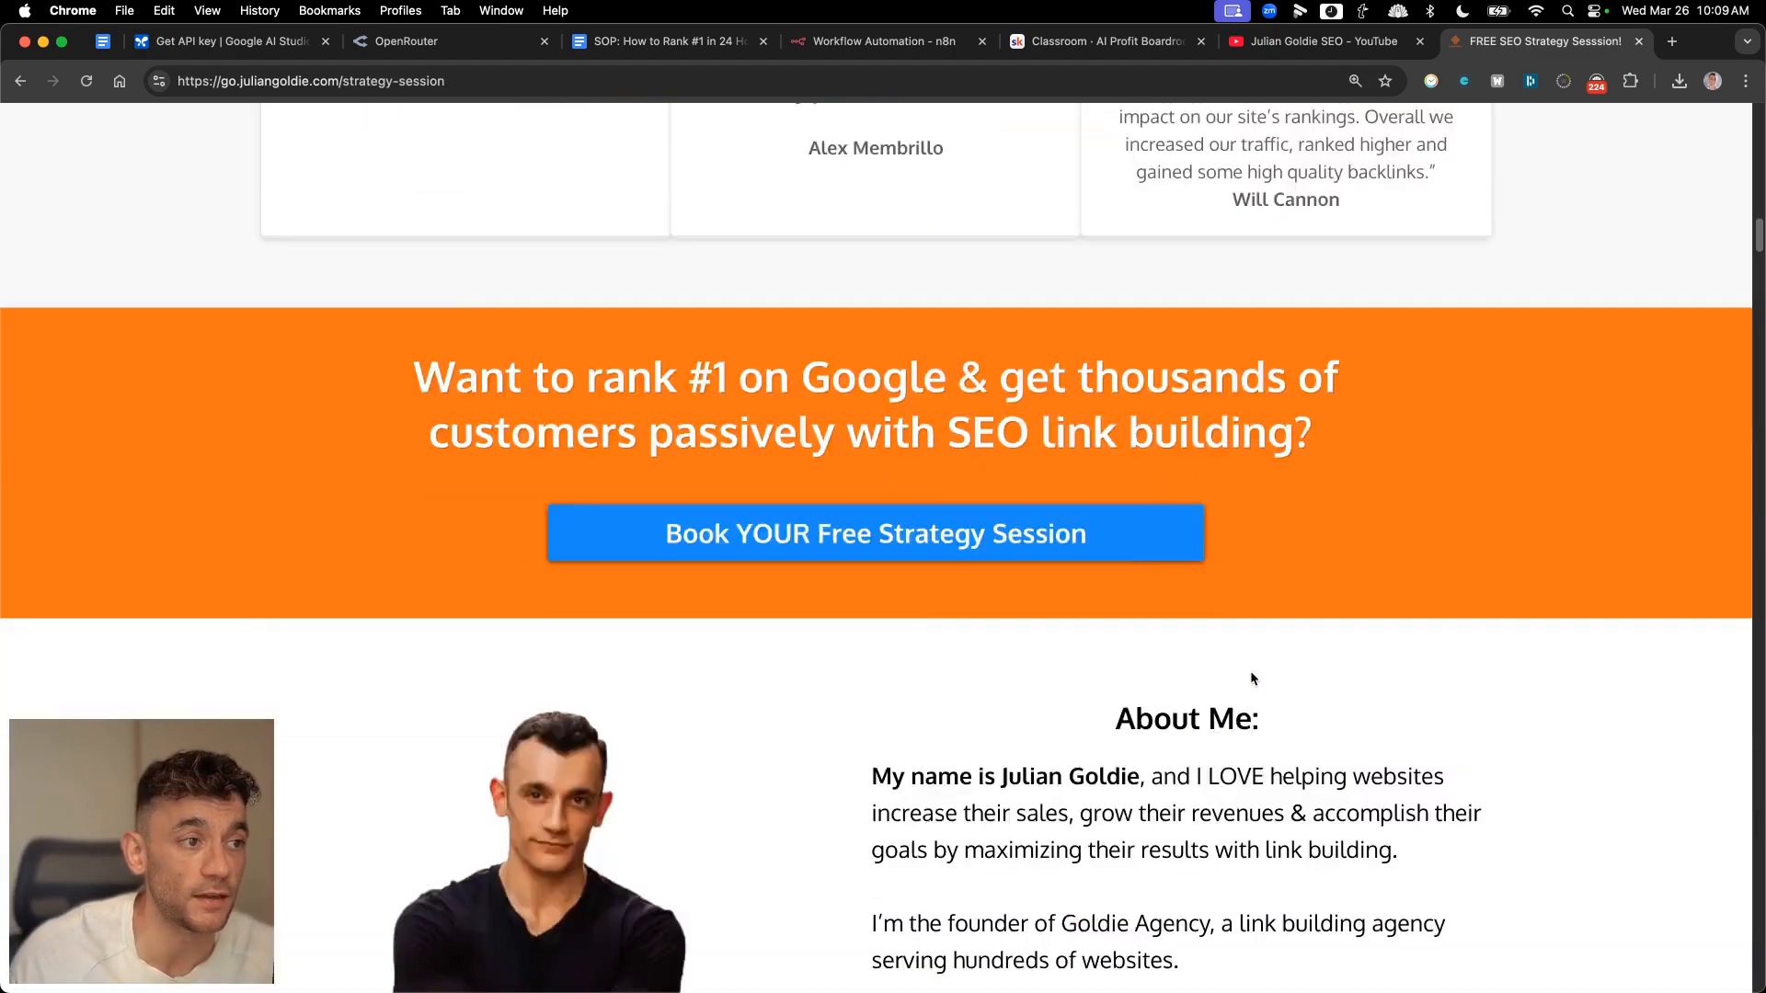
pyautogui.scroll(-20, 1249, 673)
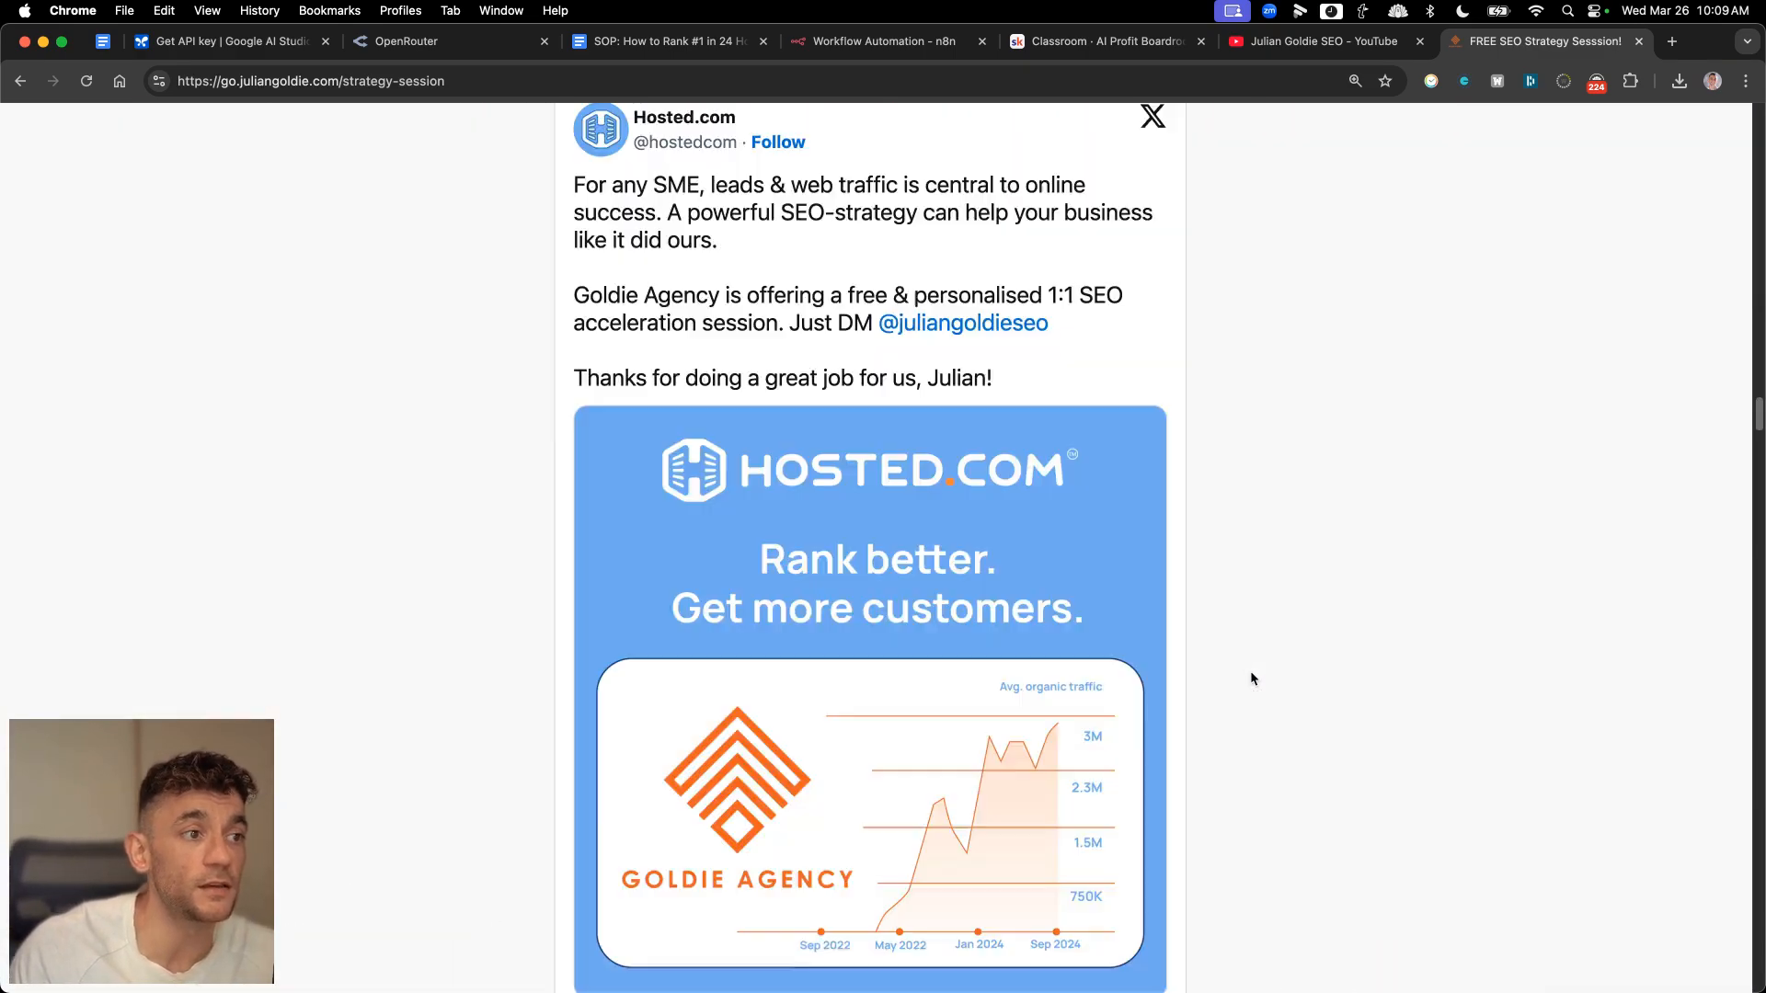
pyautogui.scroll(-20, 1253, 680)
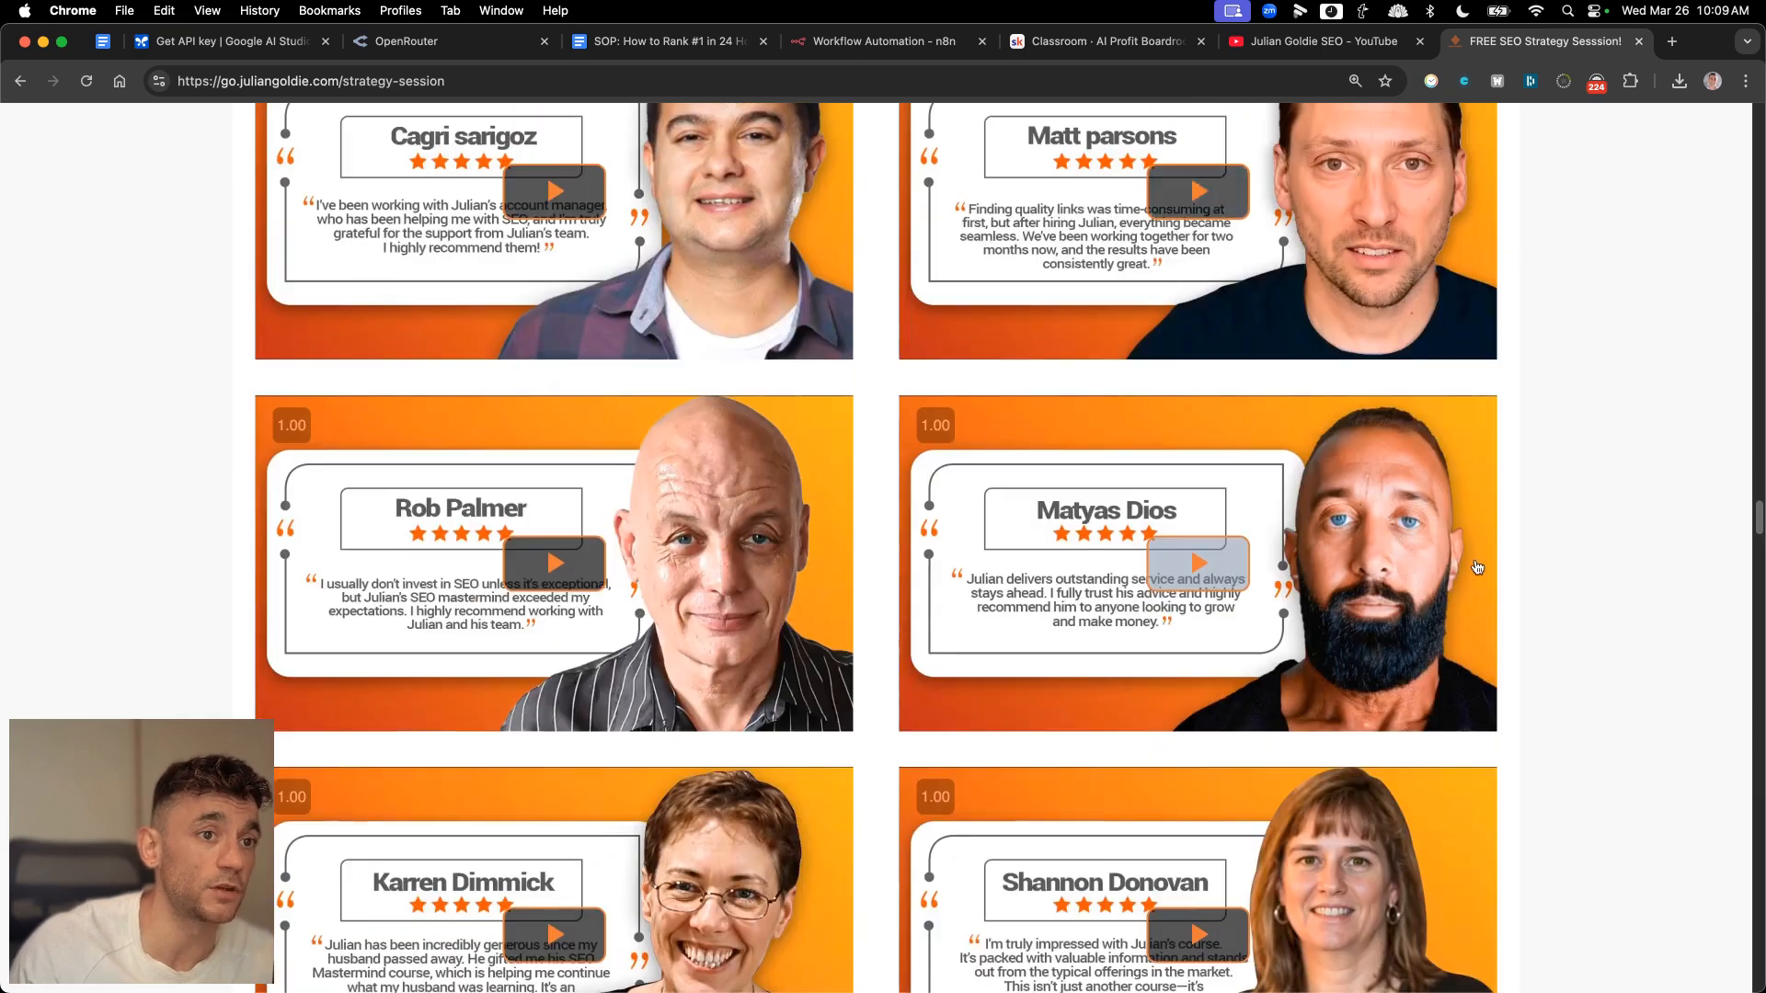
pyautogui.scroll(-20, 1554, 676)
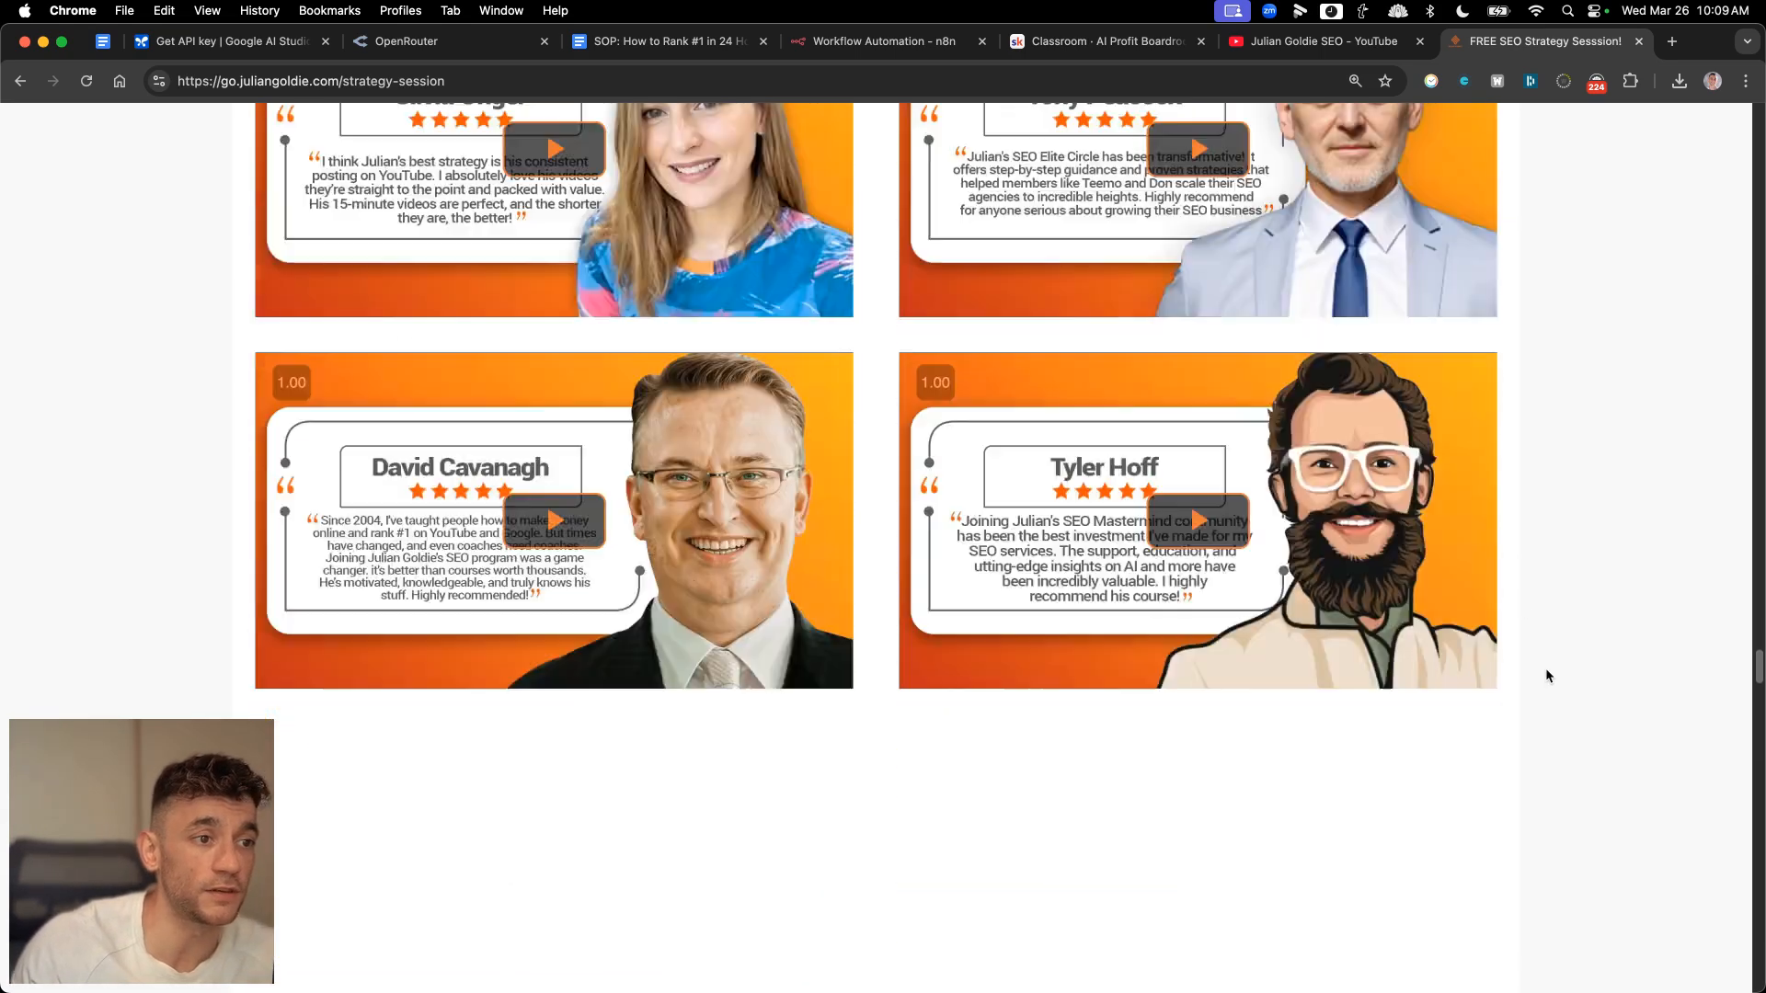
pyautogui.scroll(-10, 1546, 676)
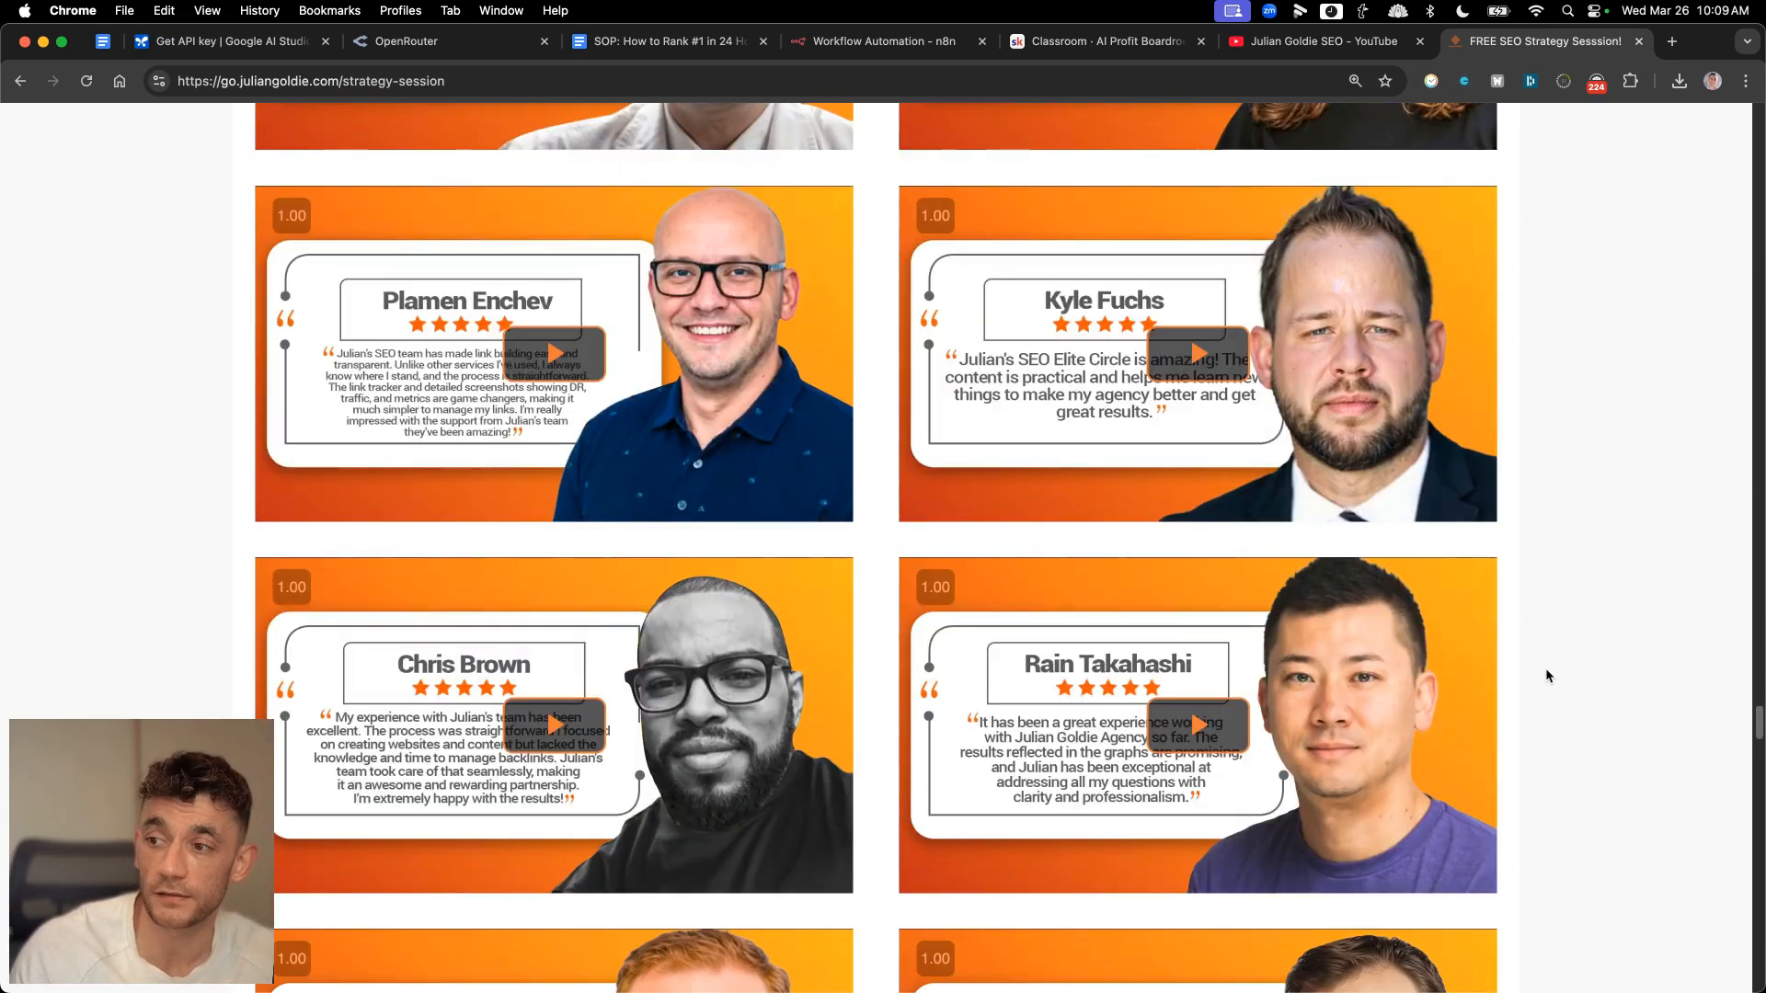